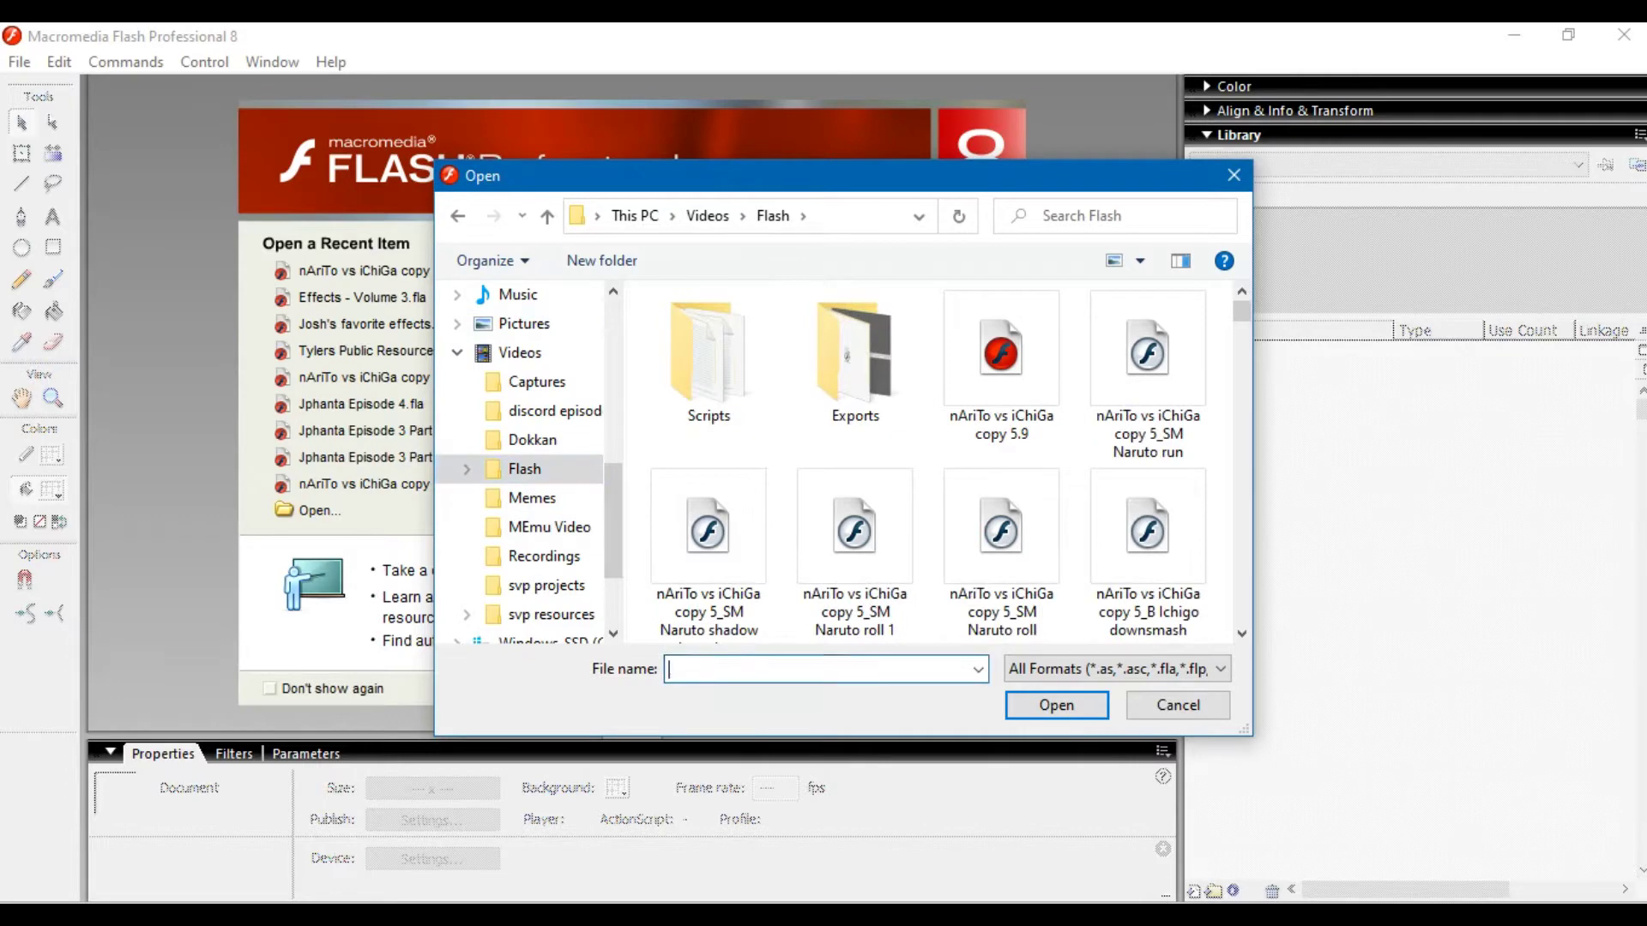
- Open the Template.fla document from the Flash videos folder and set the stage magnification to 50%
click(715, 395)
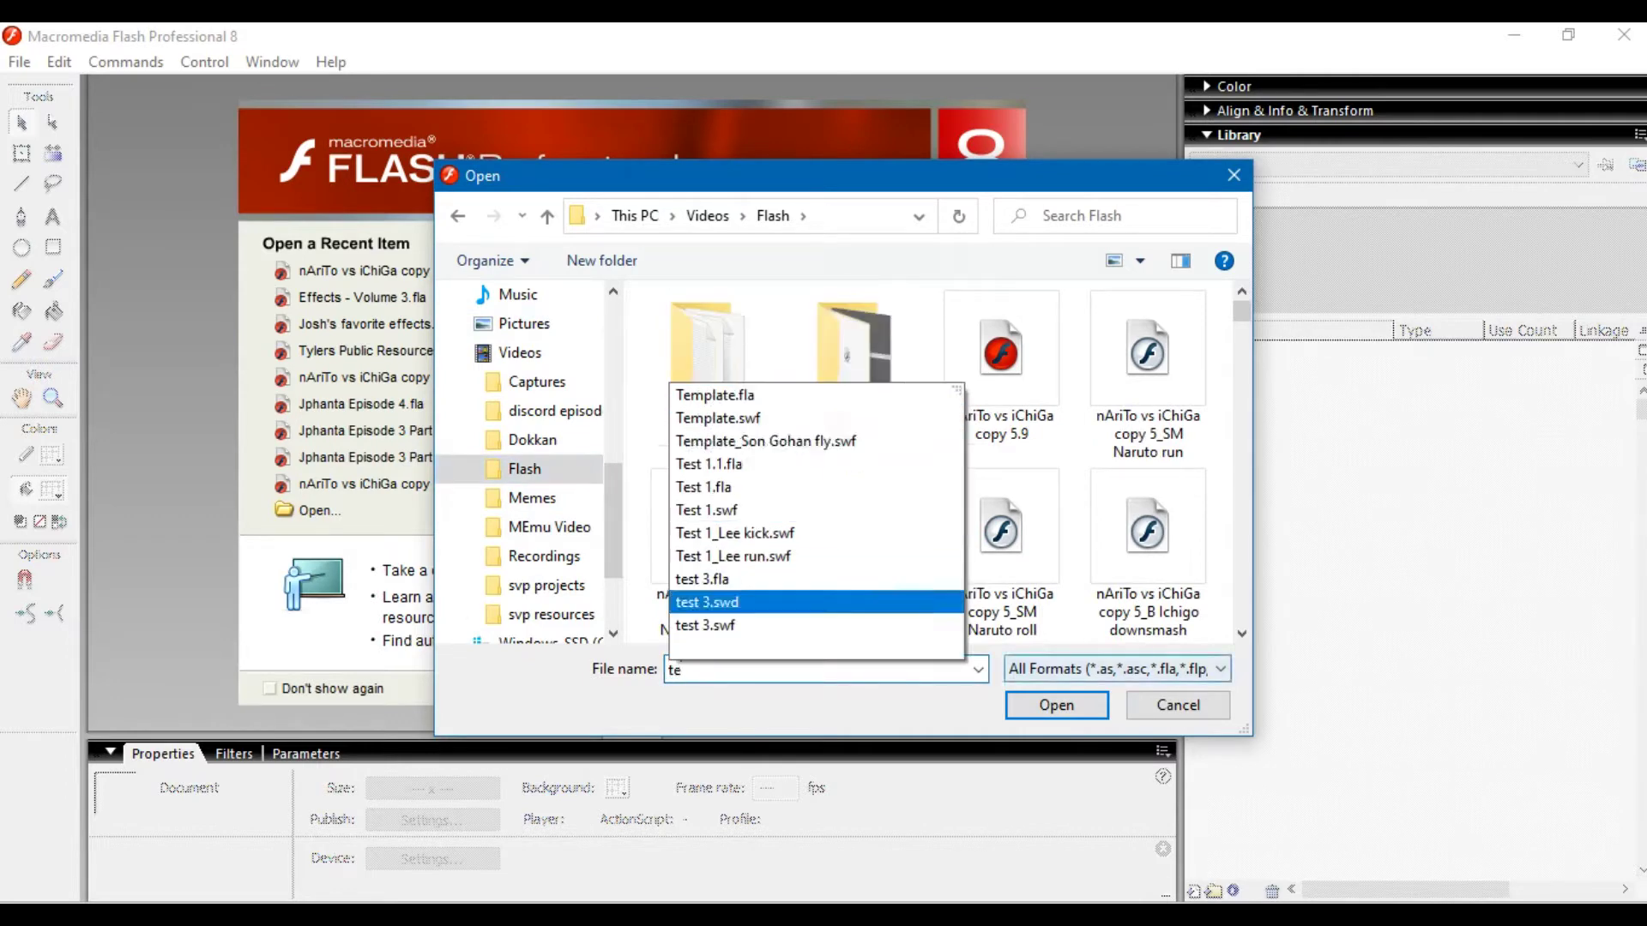
click(1057, 705)
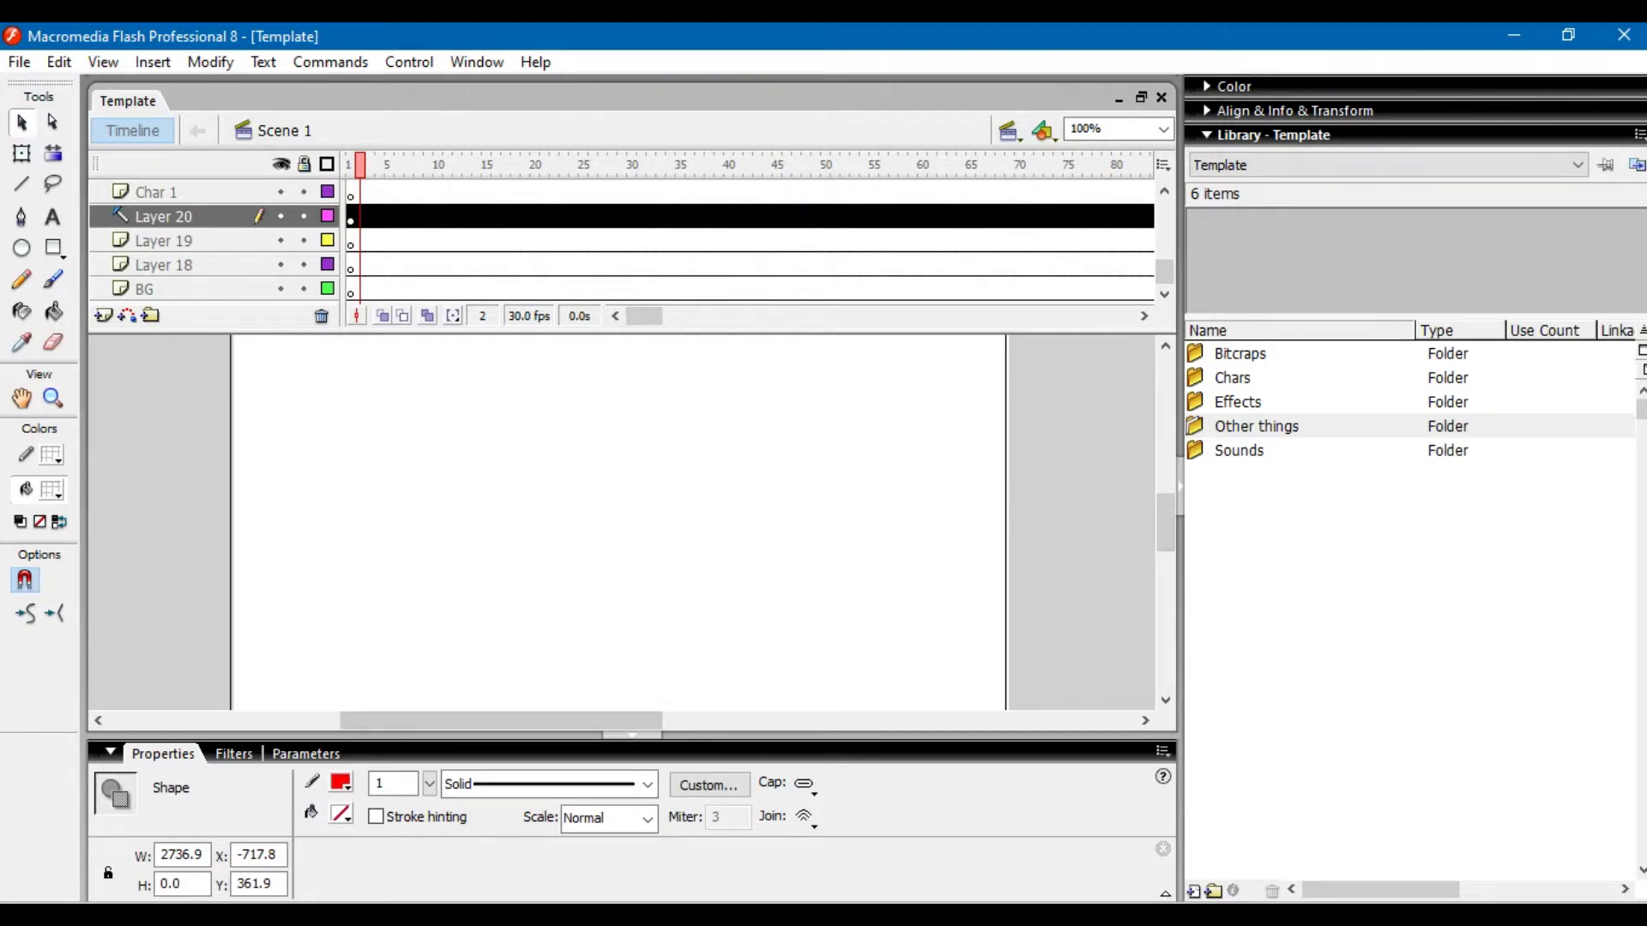
key(Escape)
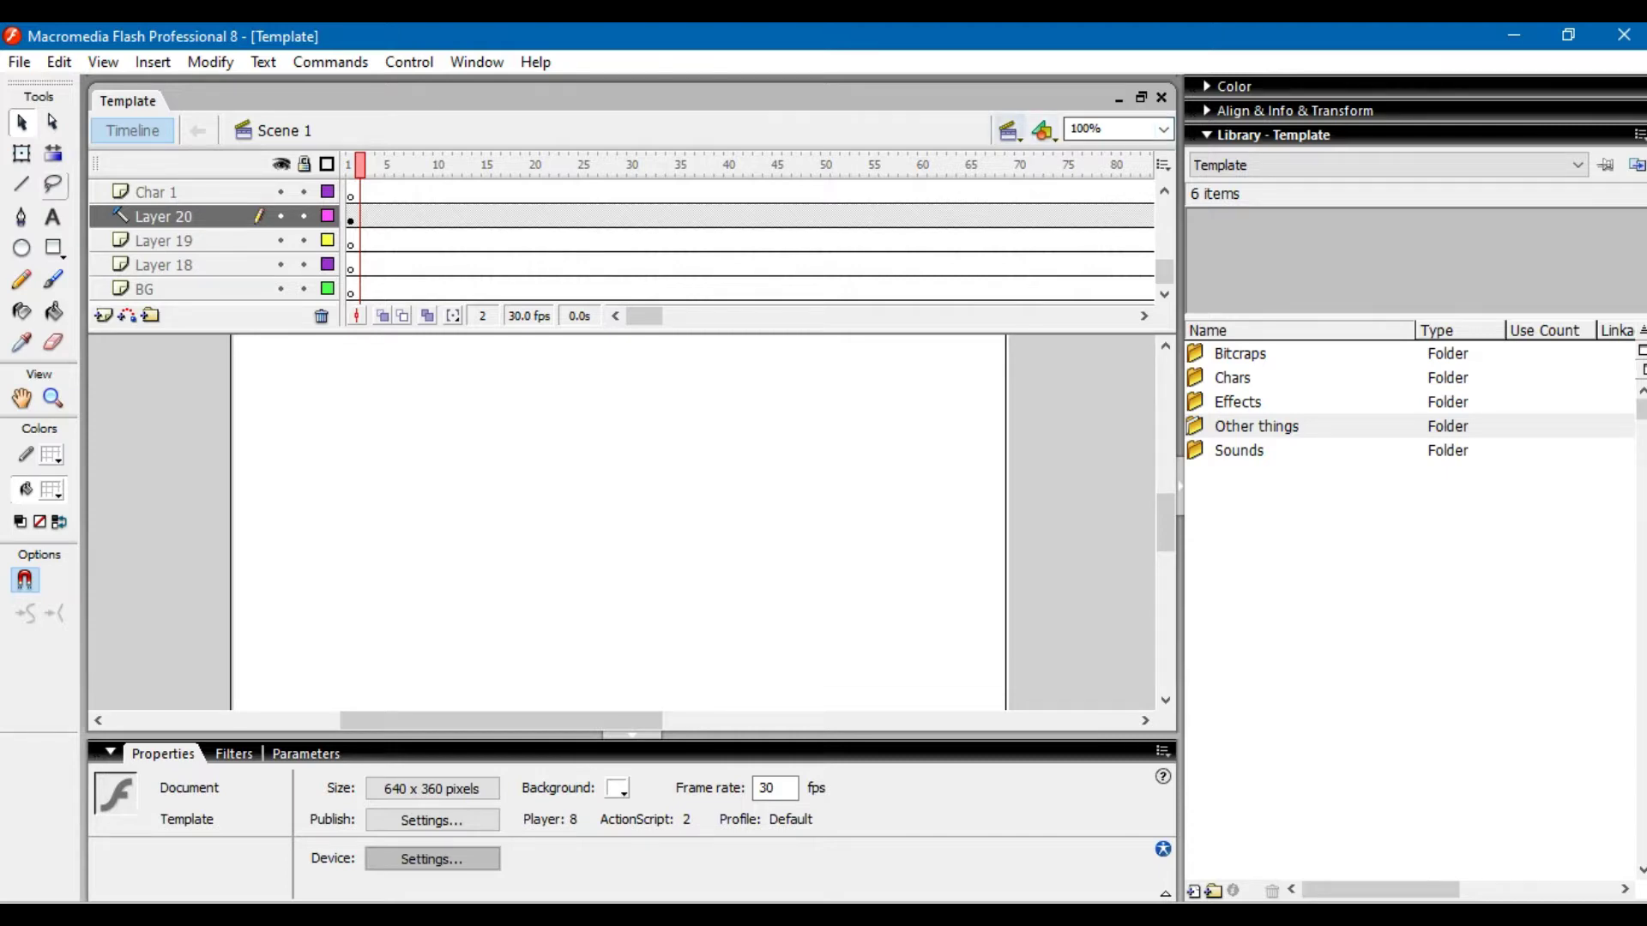
click(1163, 128)
click(1089, 212)
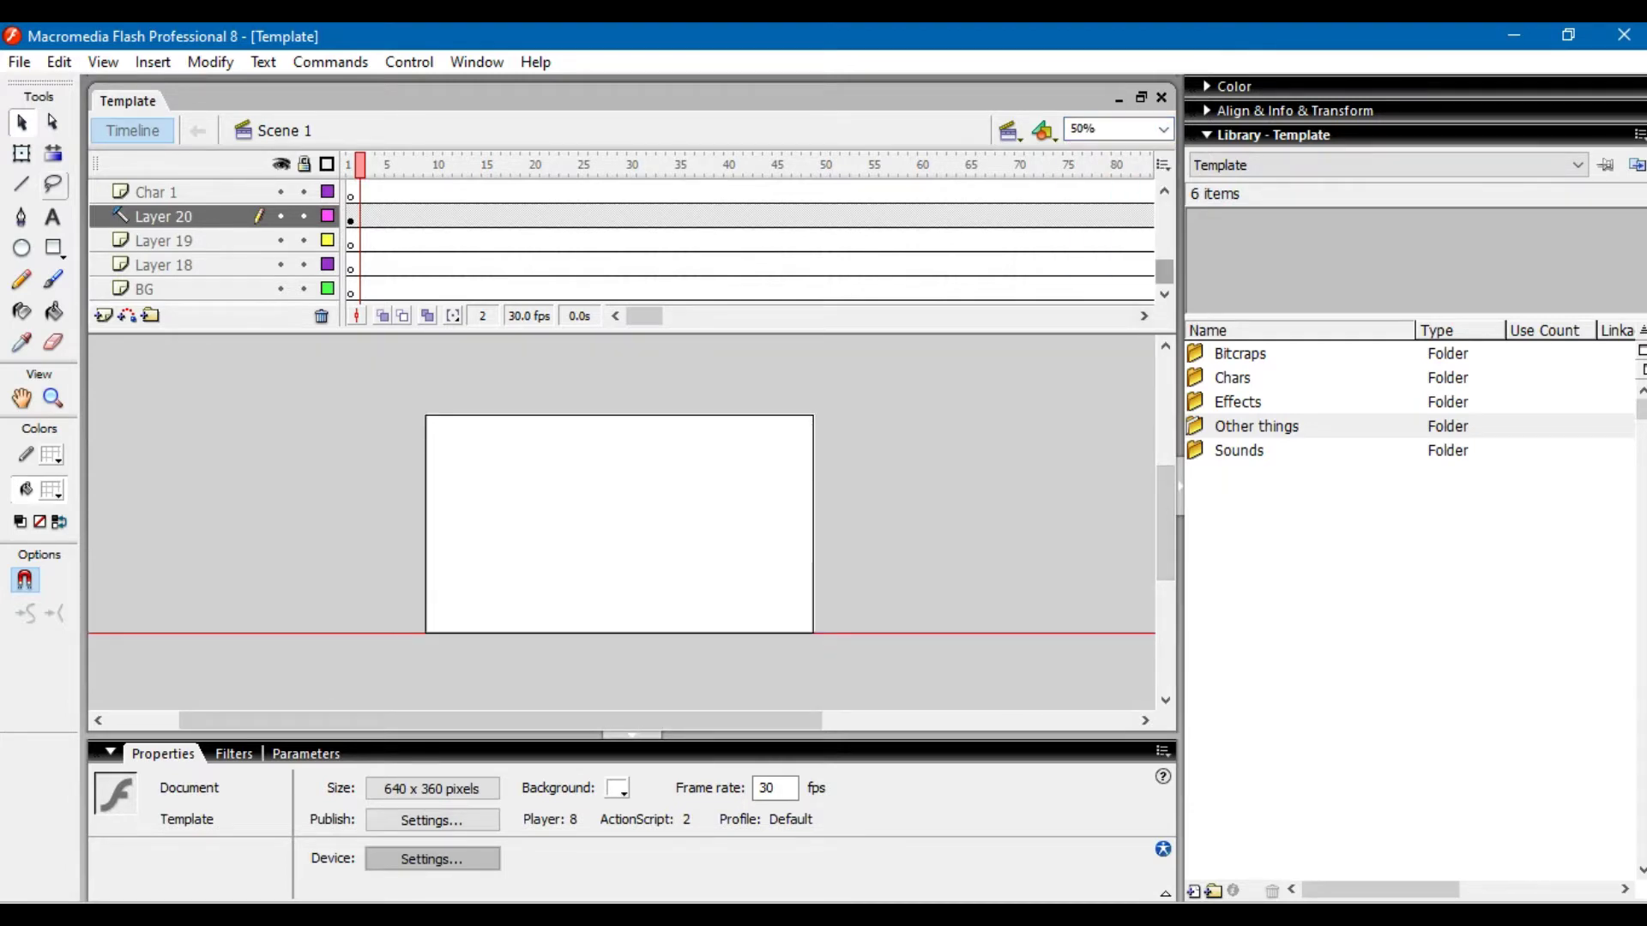
click(1256, 426)
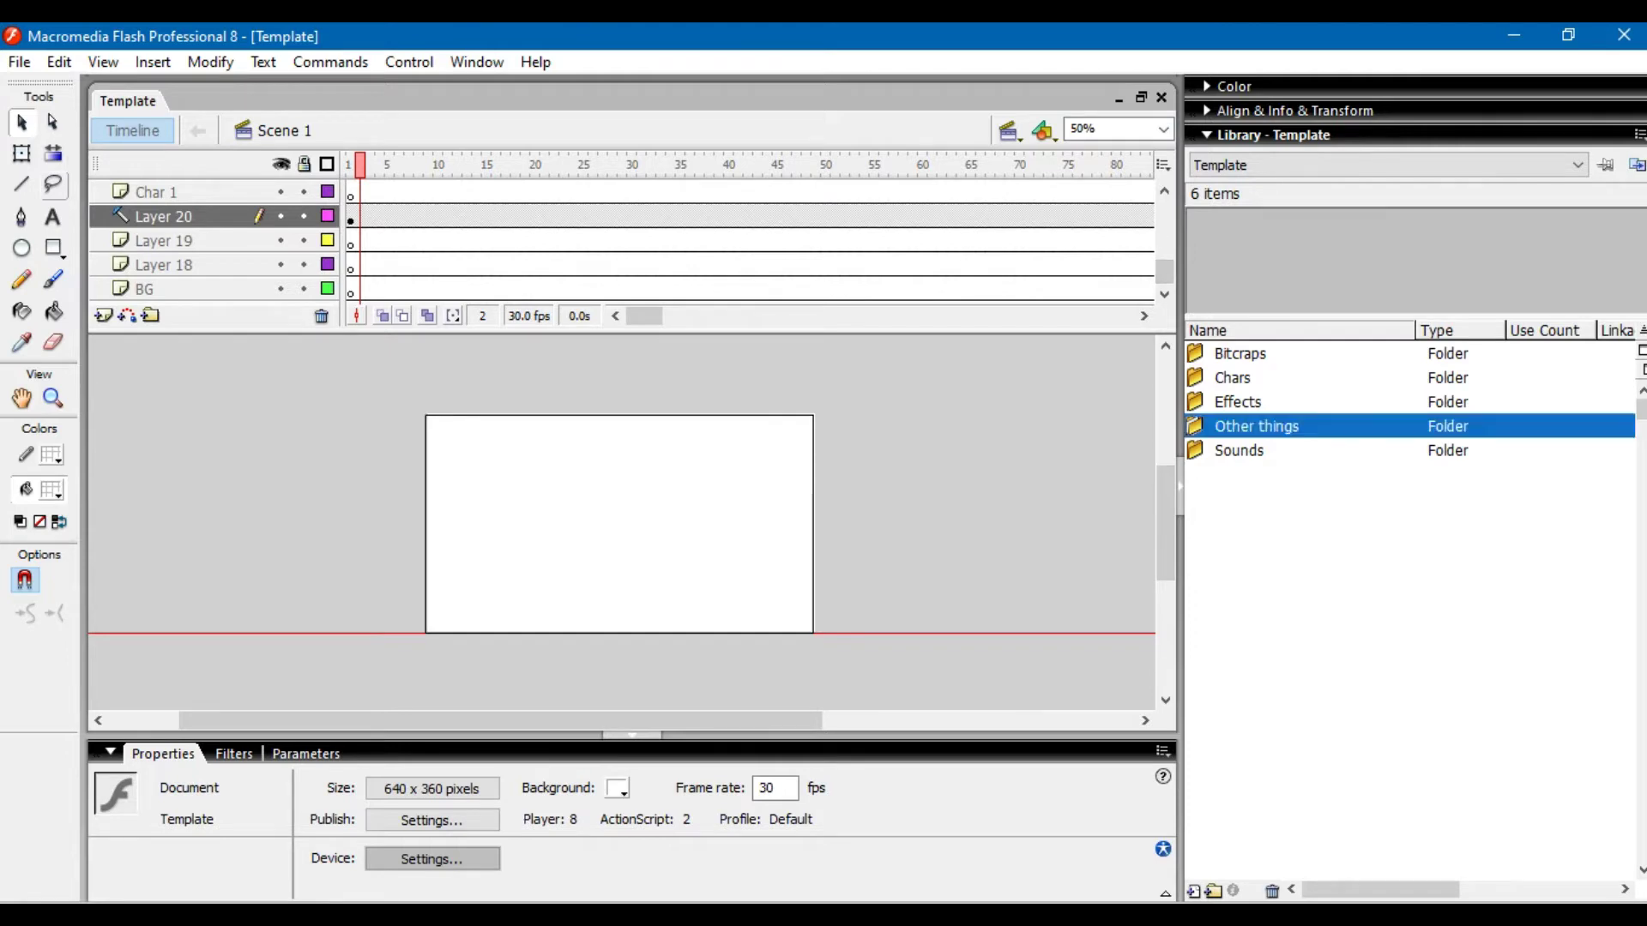
drag(1164, 273, 1164, 241)
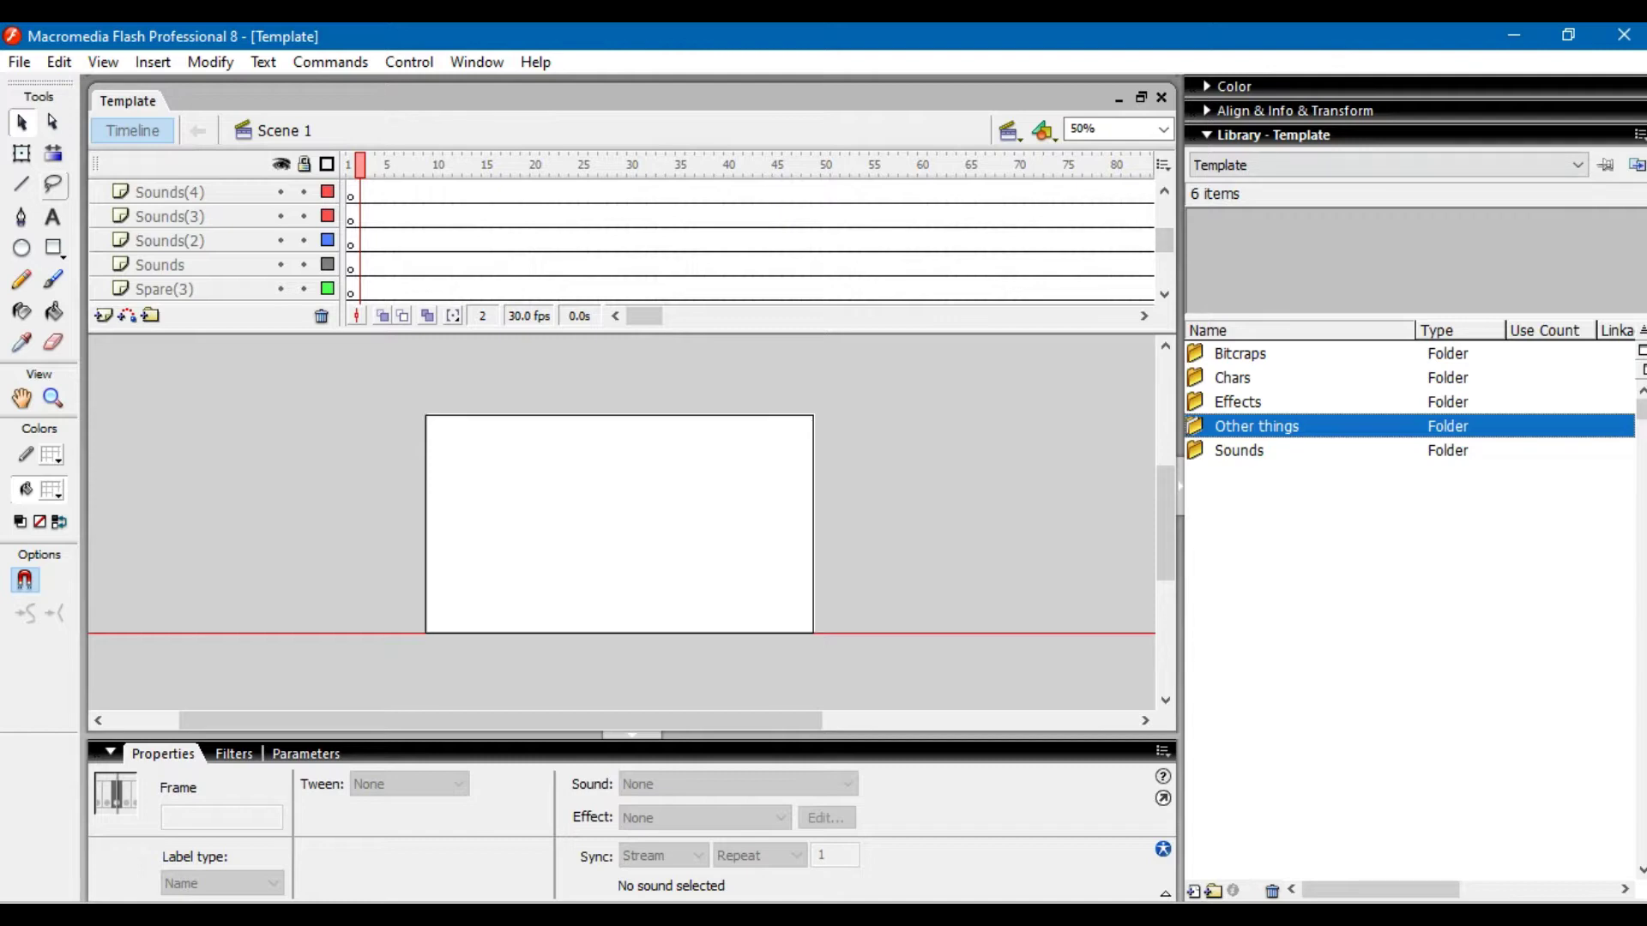
mouse_move(1164, 241)
mouse_down()
mouse_move(1164, 213)
mouse_move(1164, 273)
mouse_up()
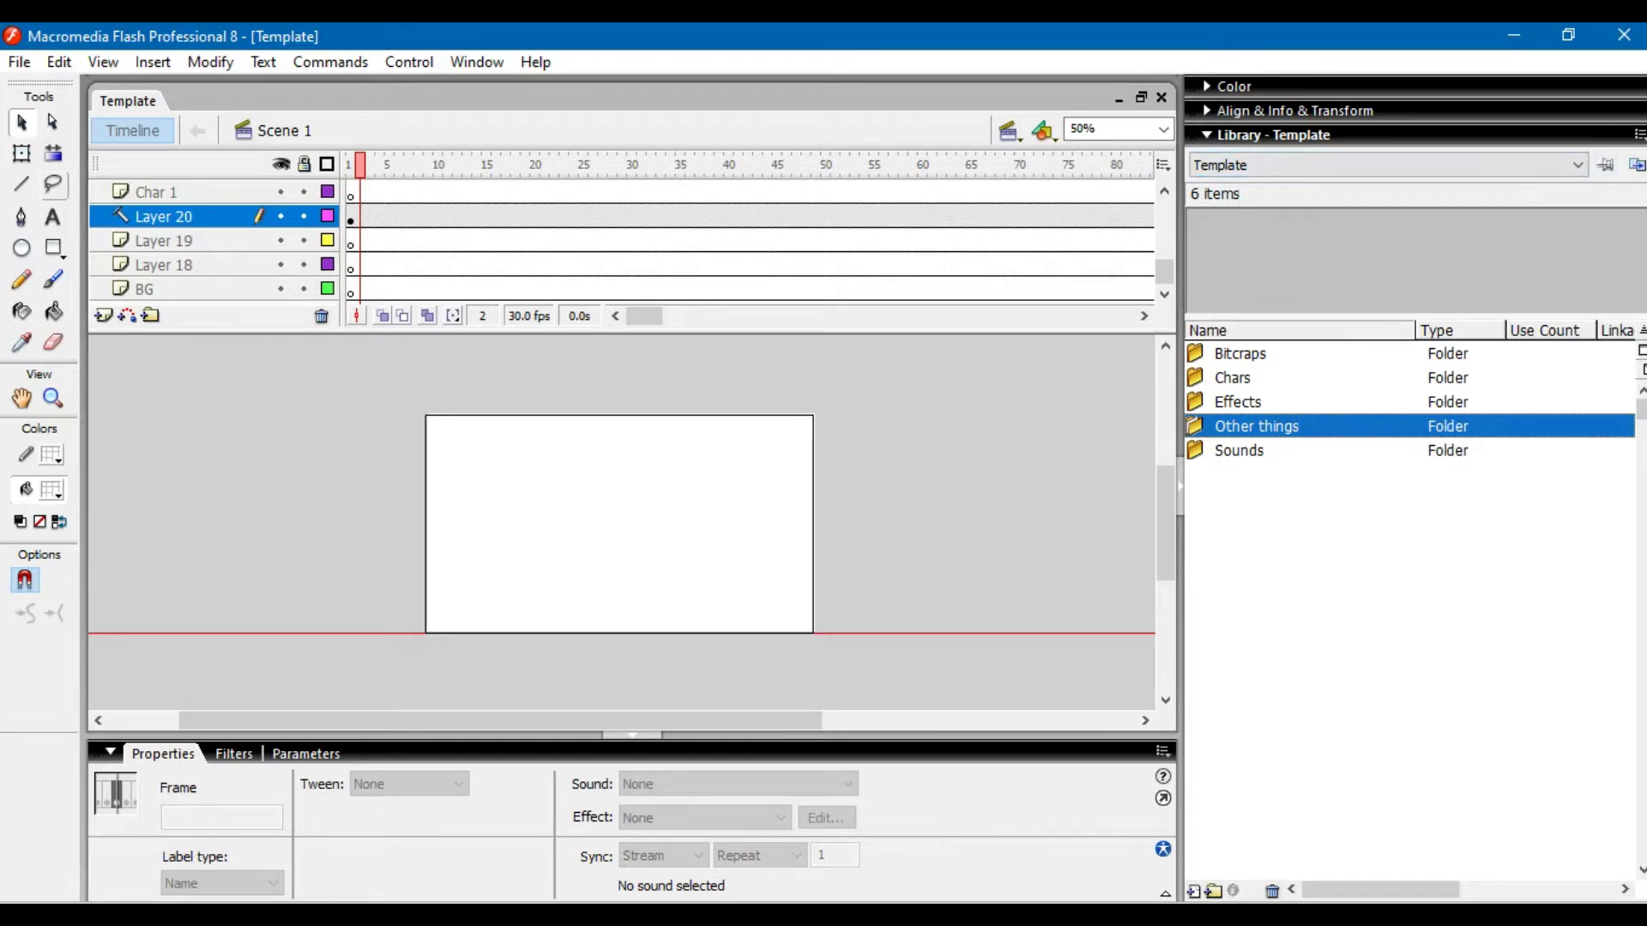
drag(852, 380, 685, 381)
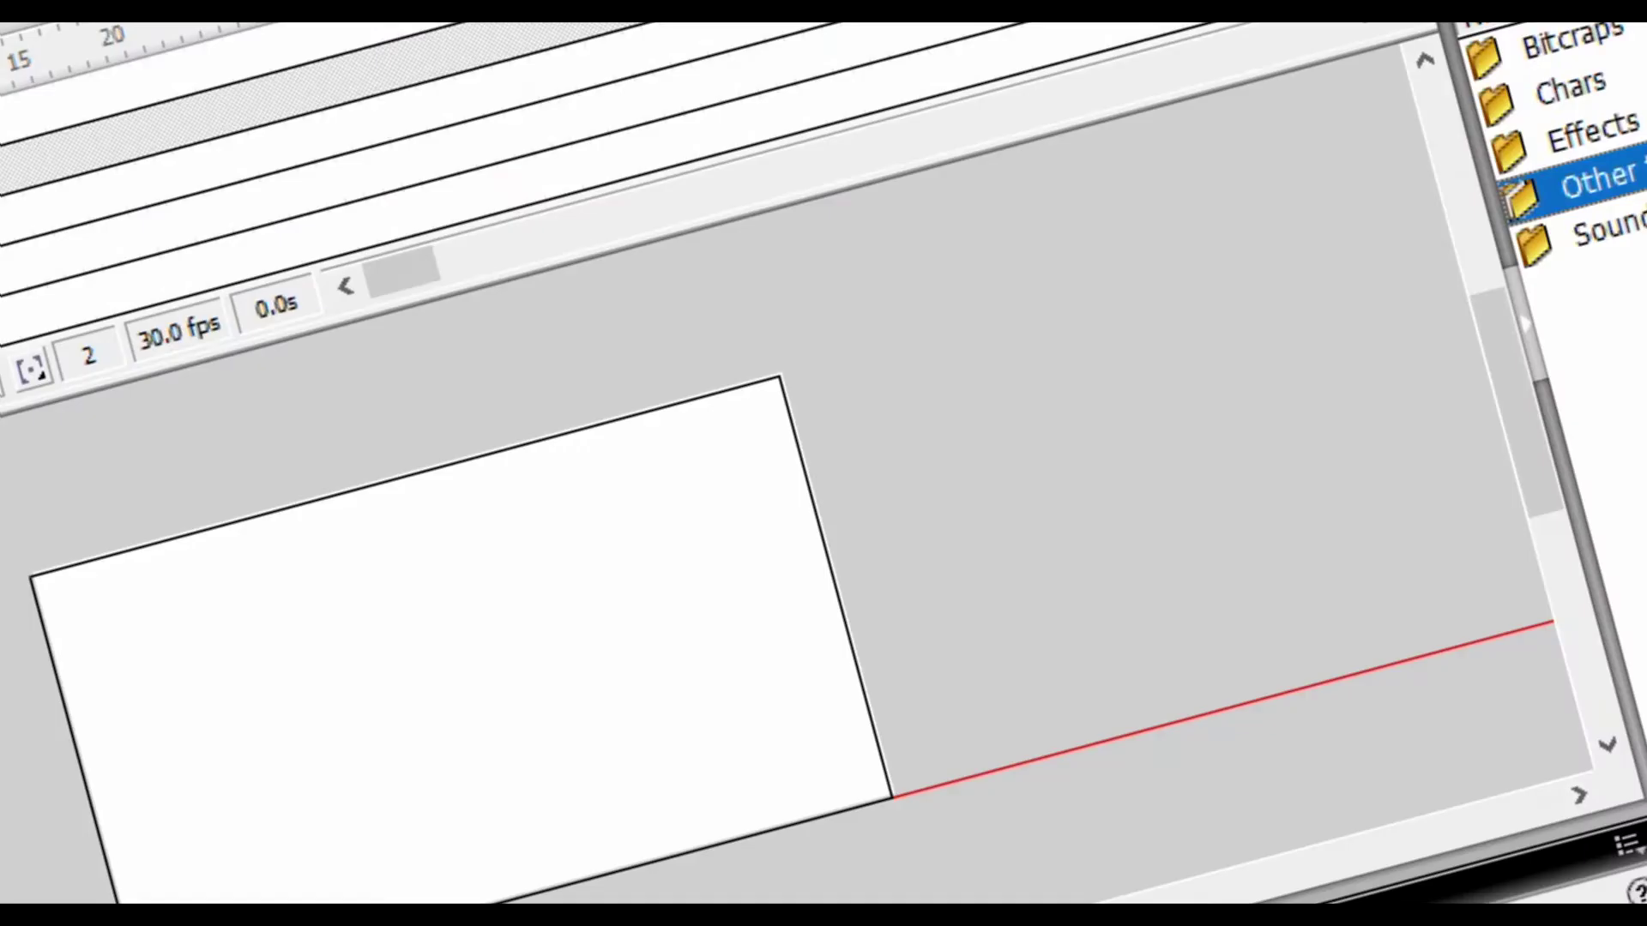
click(18, 61)
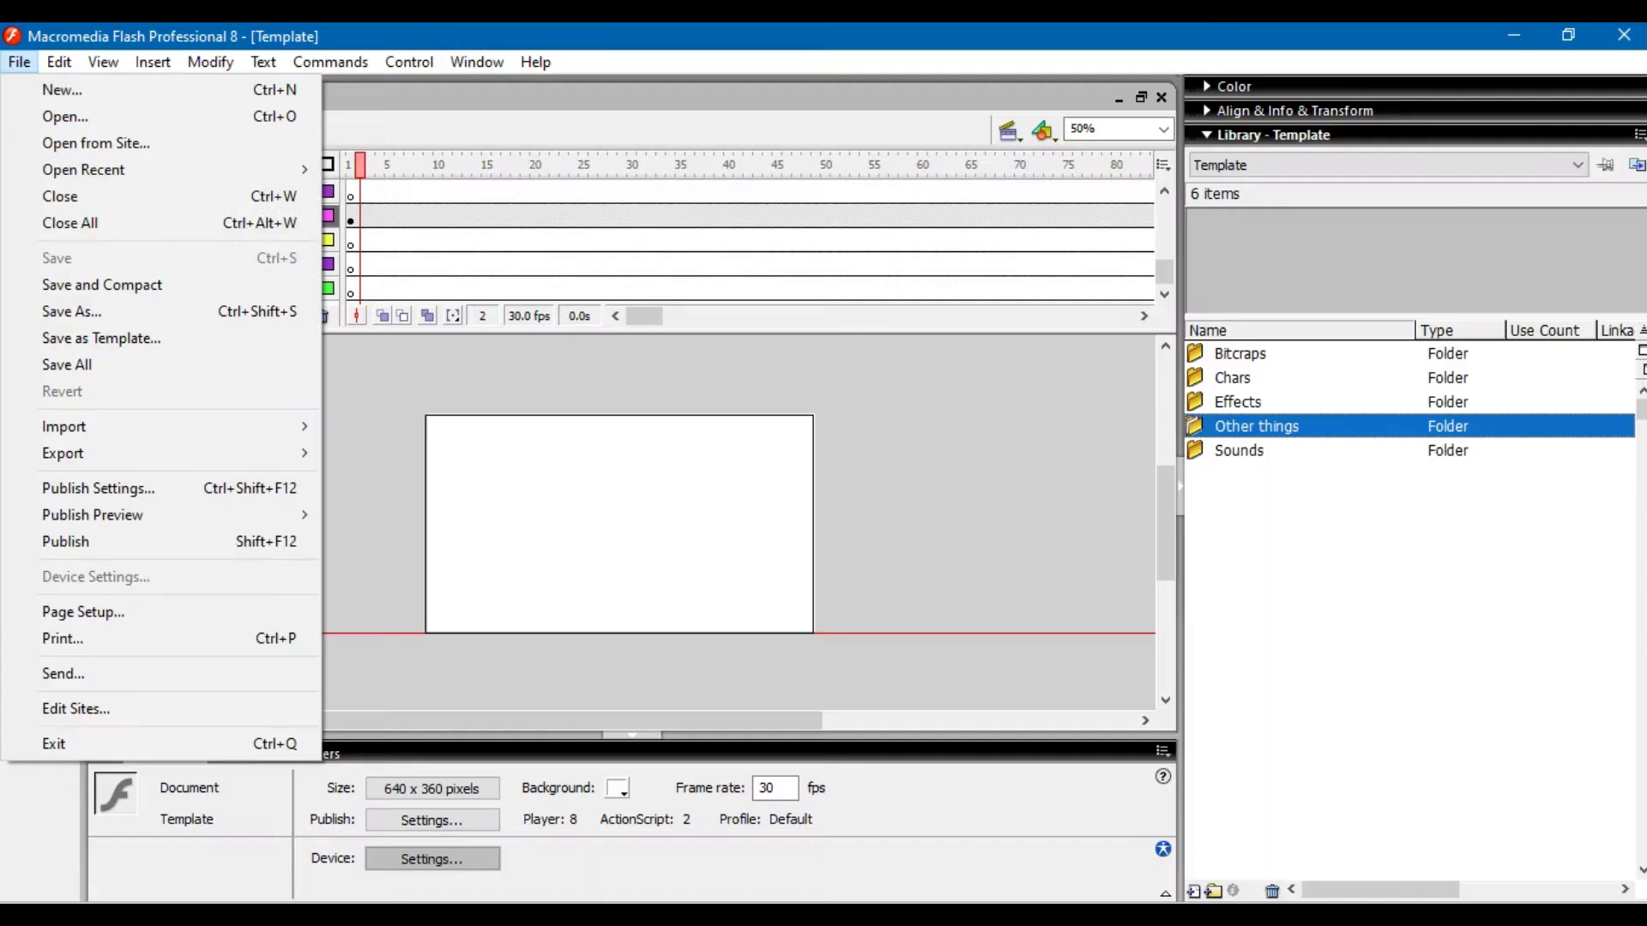
mouse_move(84, 170)
click(442, 197)
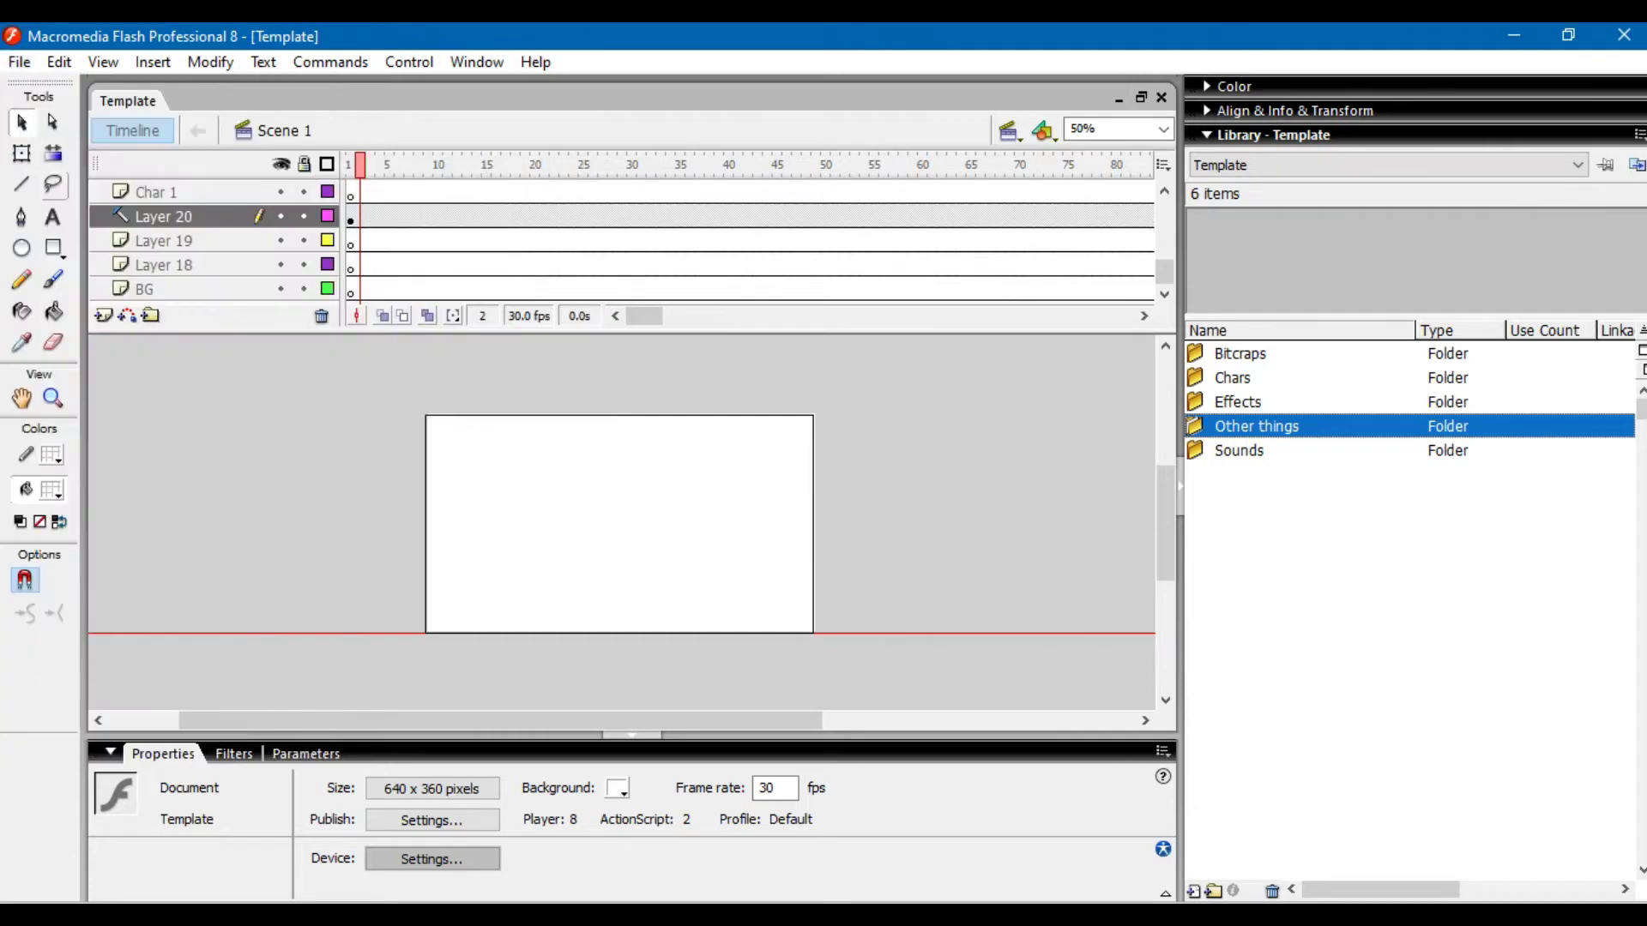
drag(816, 419, 390, 570)
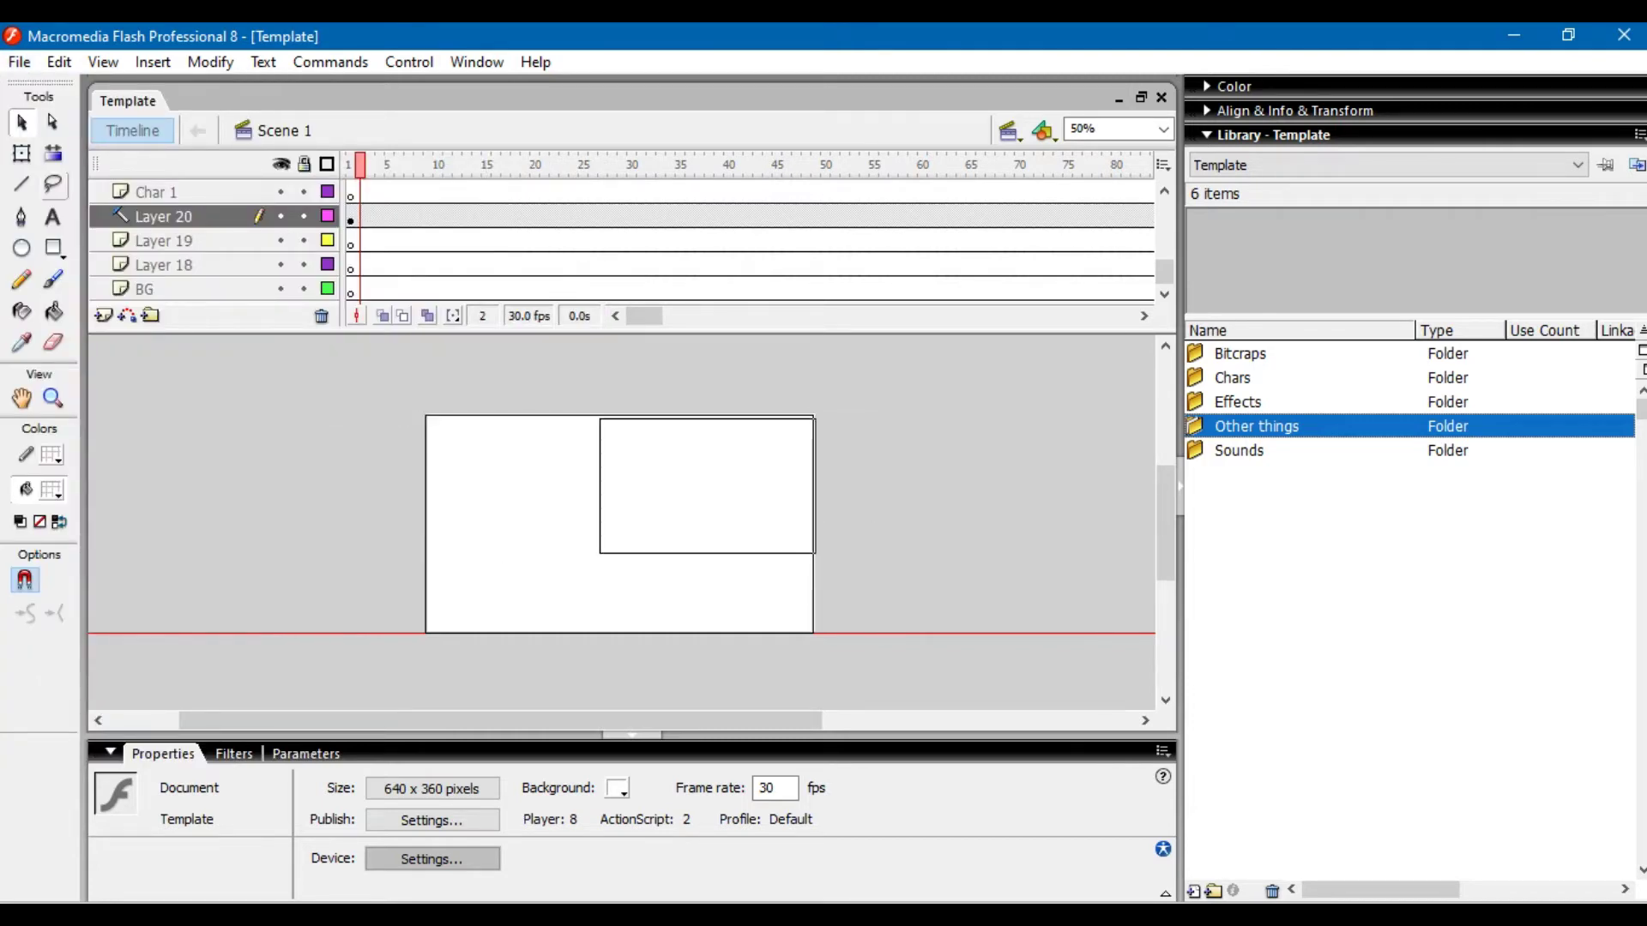
- Save the template as a new Flash 8 document named Sonic vs Luffy
key(alt+f)
click(94, 312)
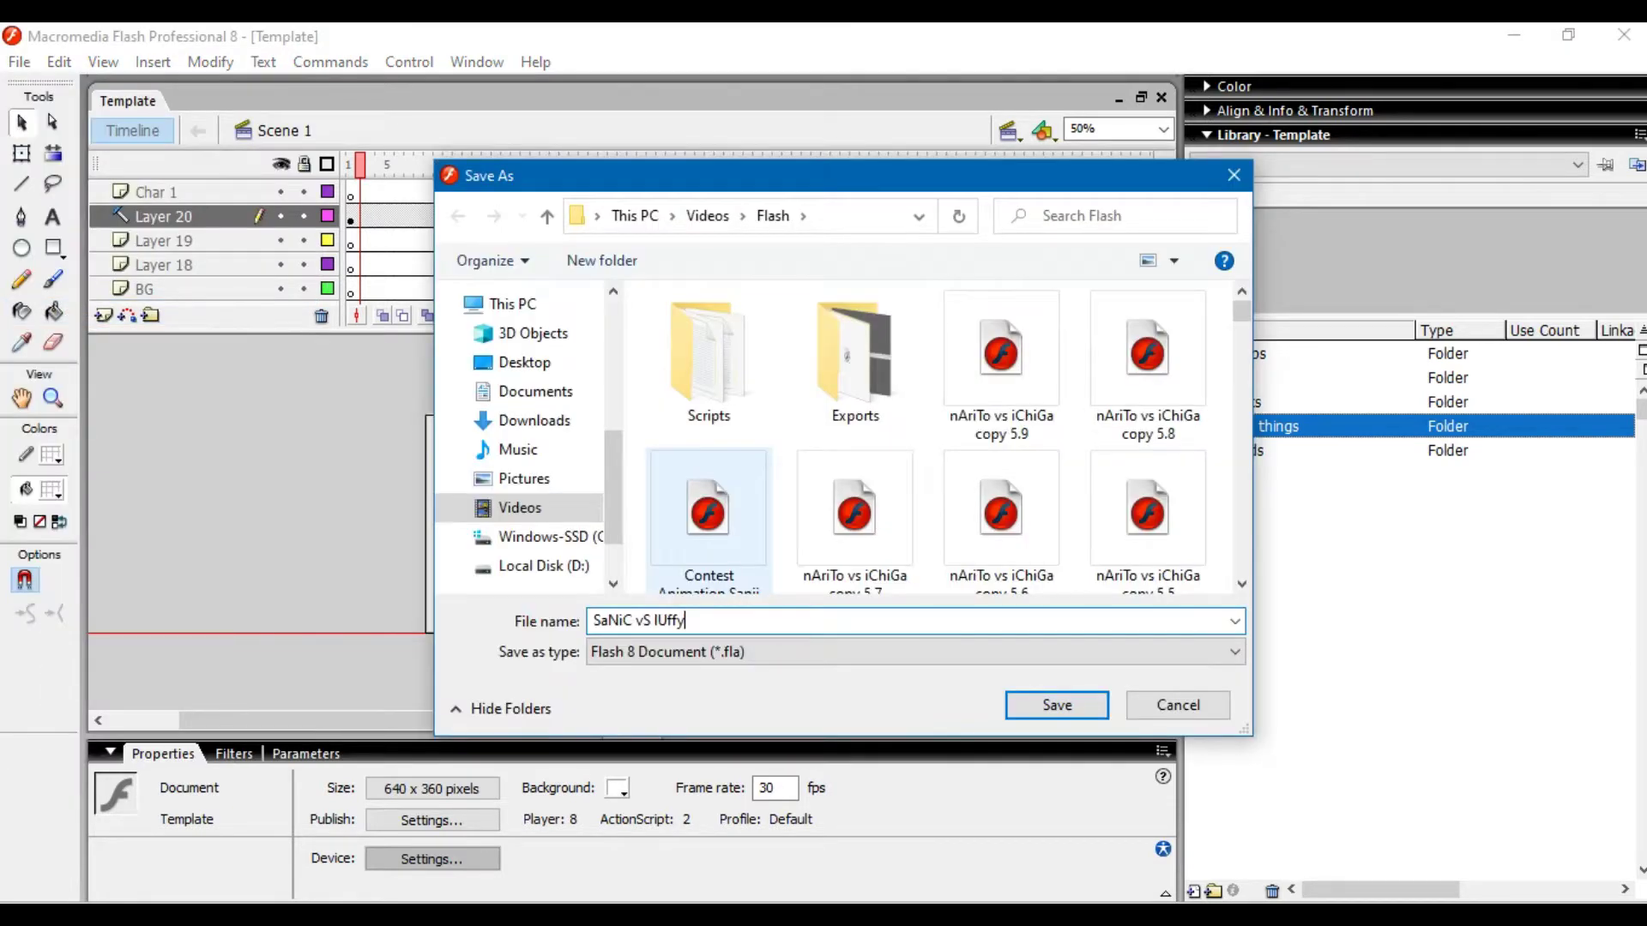
key(BackSpace)
key(BackSpace)
key(BackSpace)
key(BackSpace)
key(BackSpace)
key(BackSpace)
key(BackSpace)
key(BackSpace)
key(BackSpace)
key(BackSpace)
key(BackSpace)
key(BackSpace)
key(BackSpace)
text(onic vs Luffy)
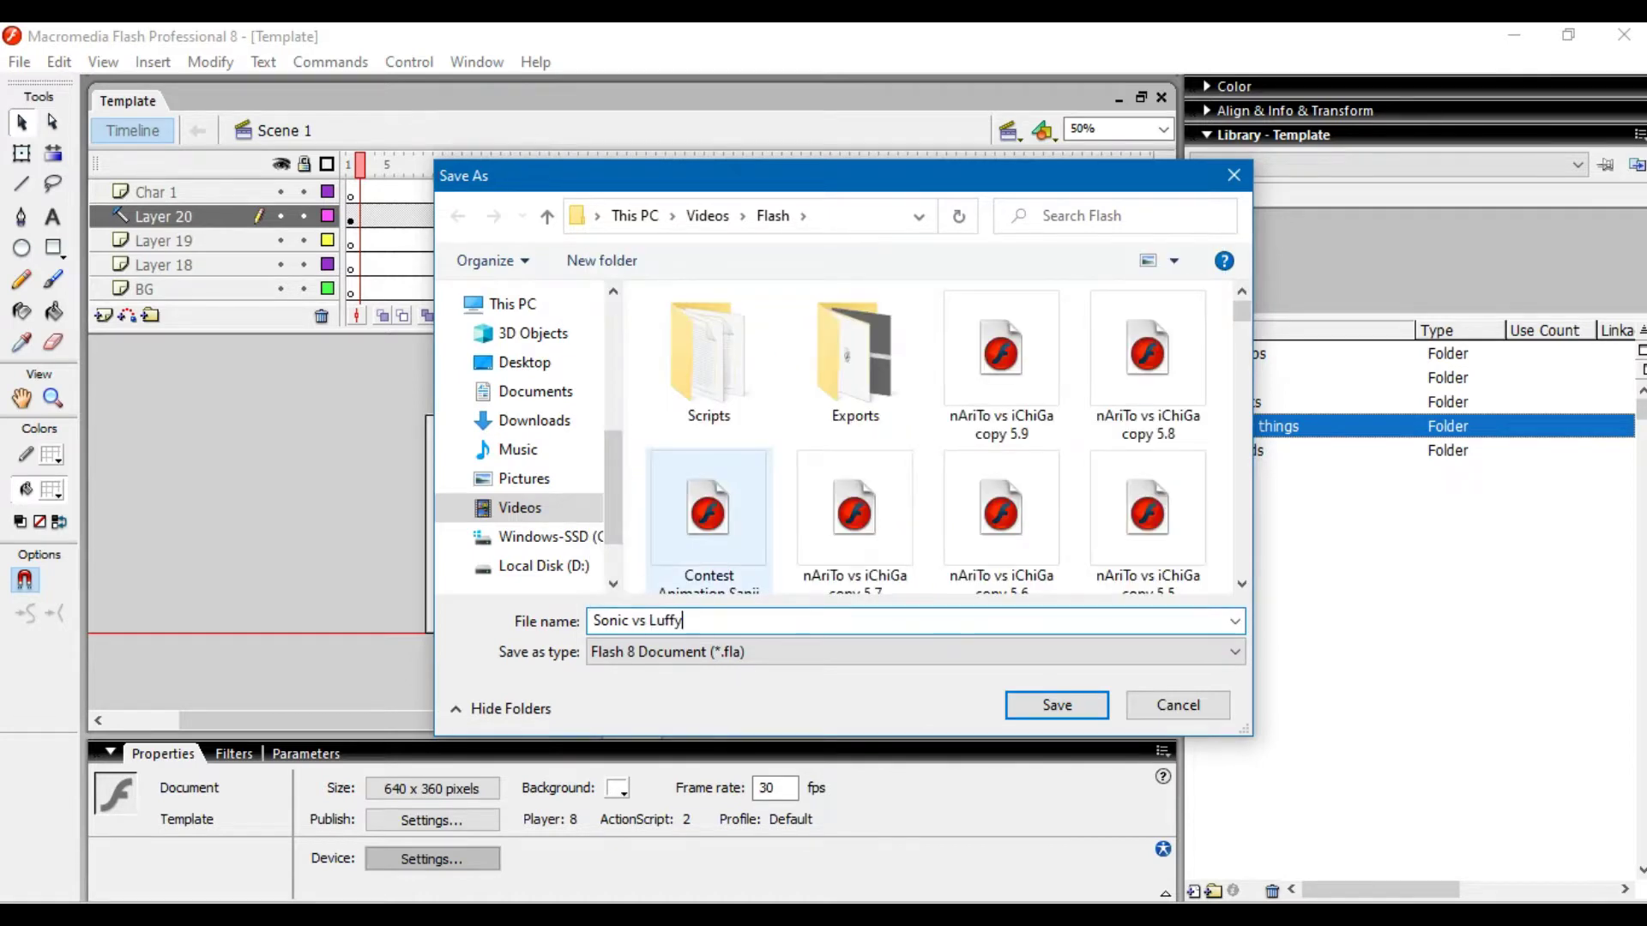
key(Return)
drag(361, 165, 428, 165)
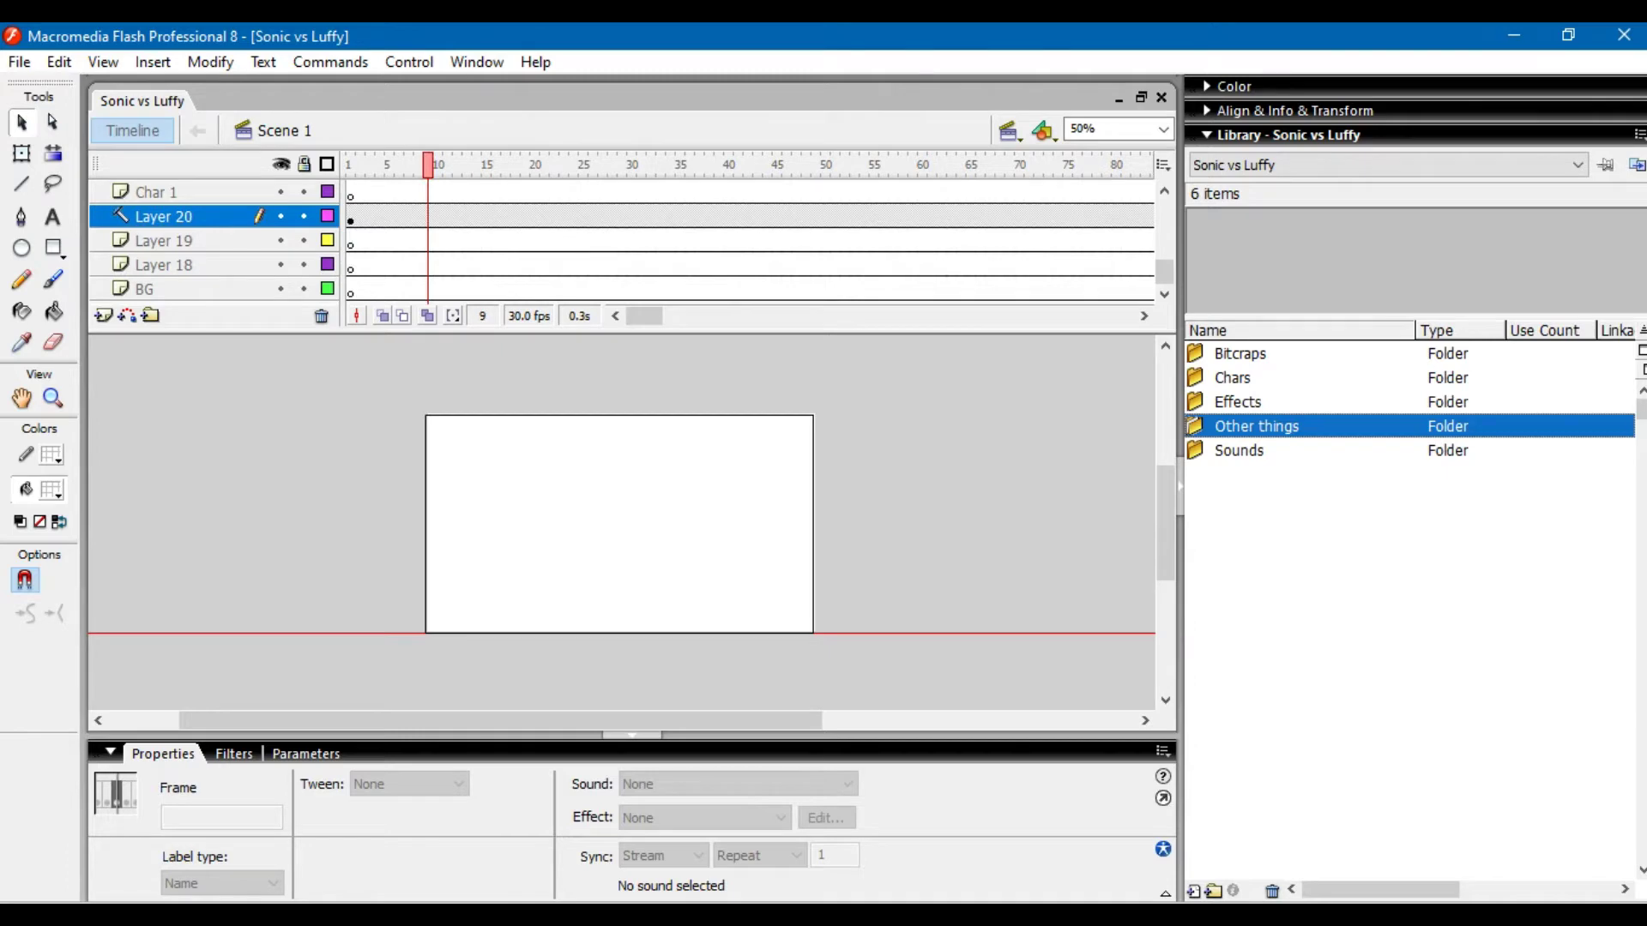
mouse_move(1164, 273)
mouse_down()
mouse_move(1164, 211)
mouse_move(1164, 272)
mouse_up()
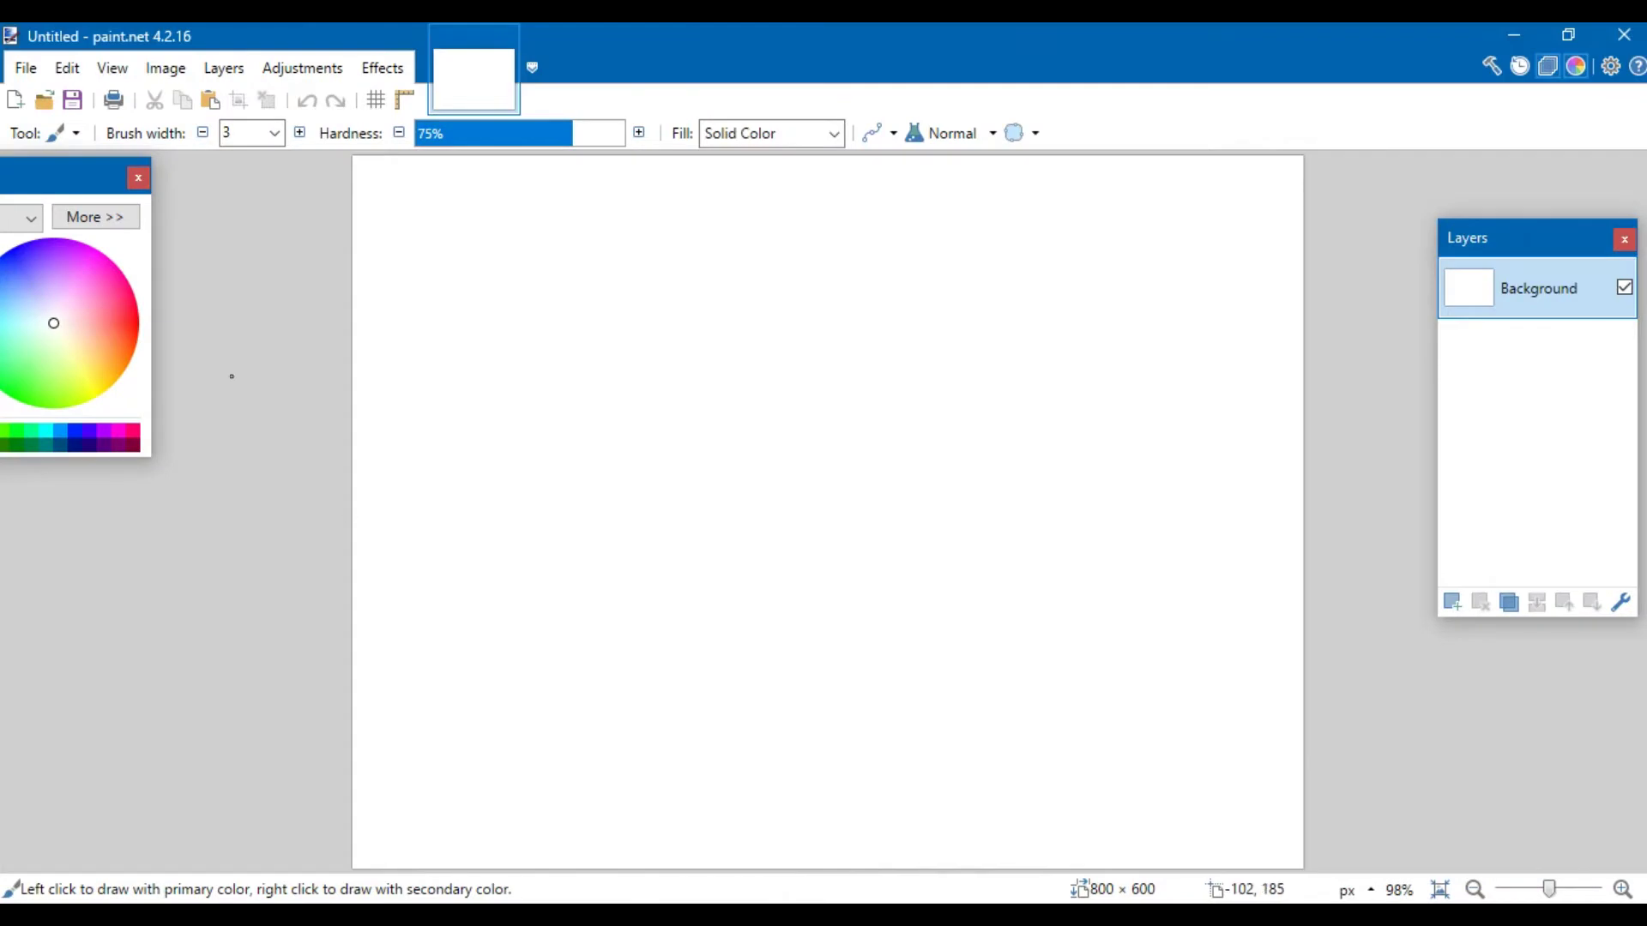
- In paint.net, open the Uchiha District image from the Sprites Backgrounds folder
click(25, 68)
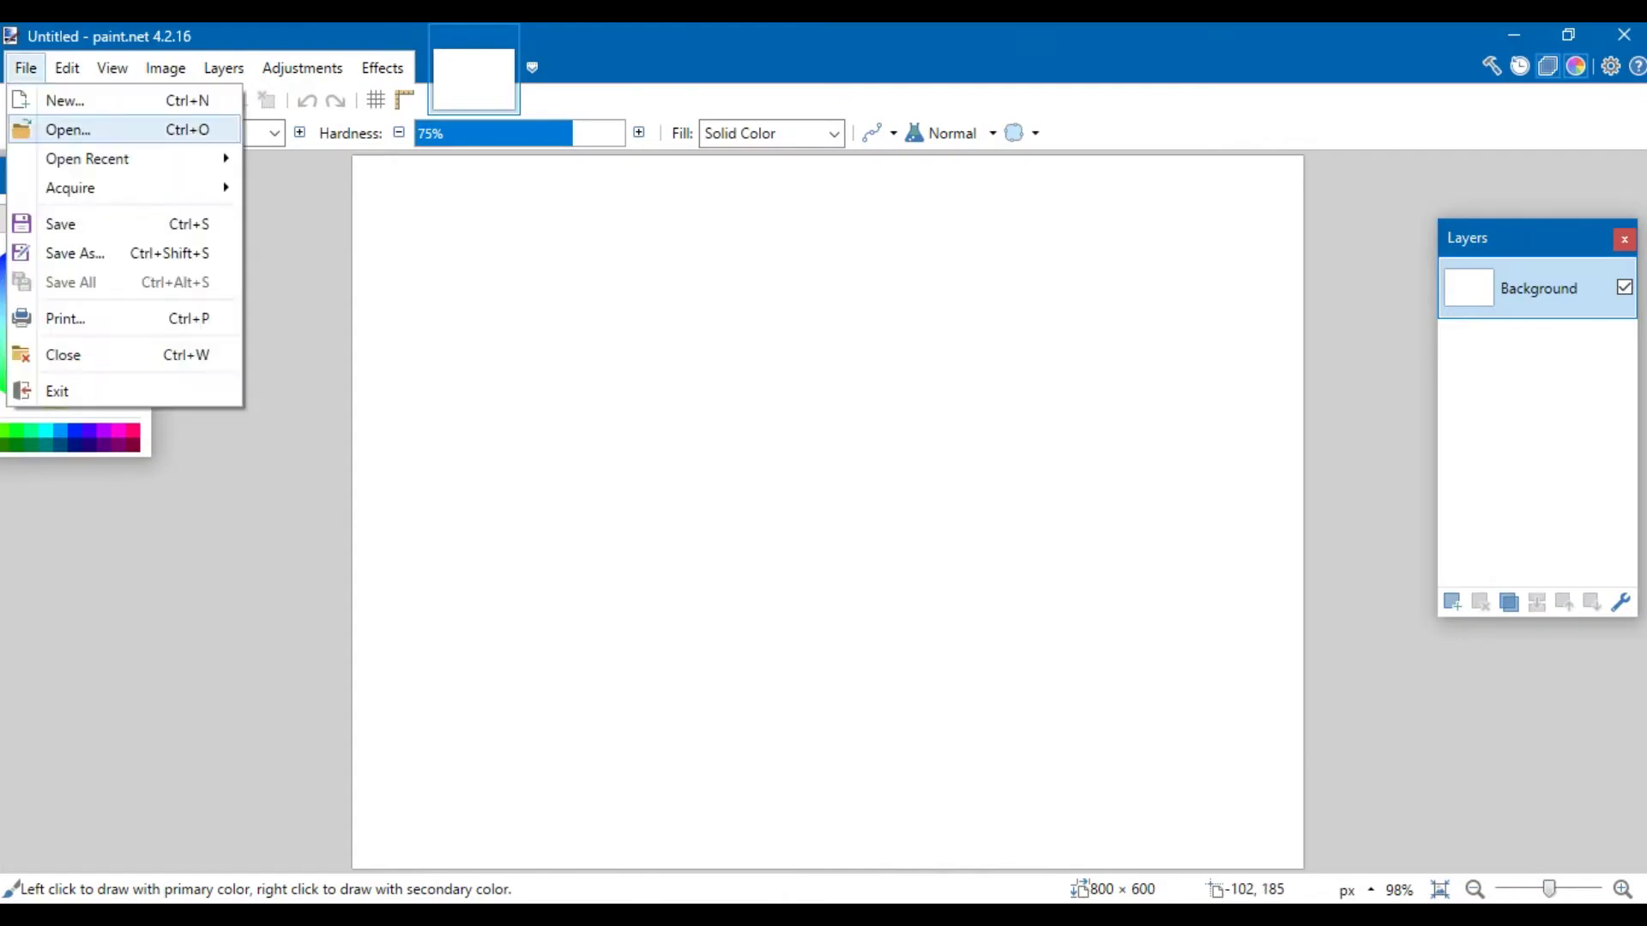
click(68, 129)
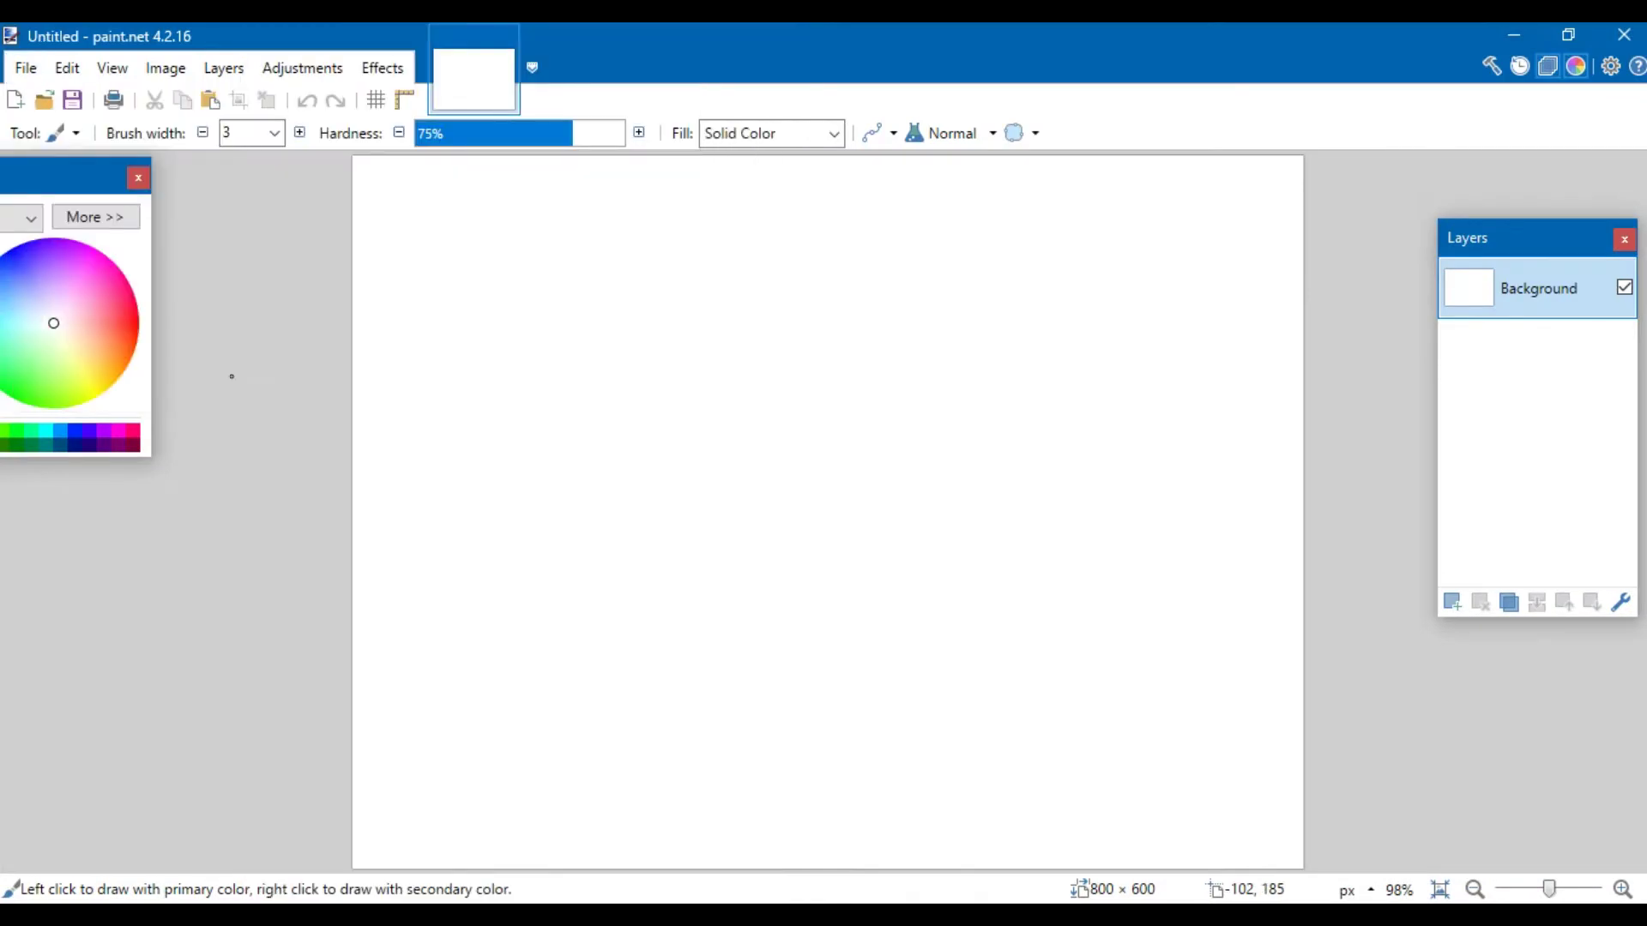
key(ctrl+o)
text(kon)
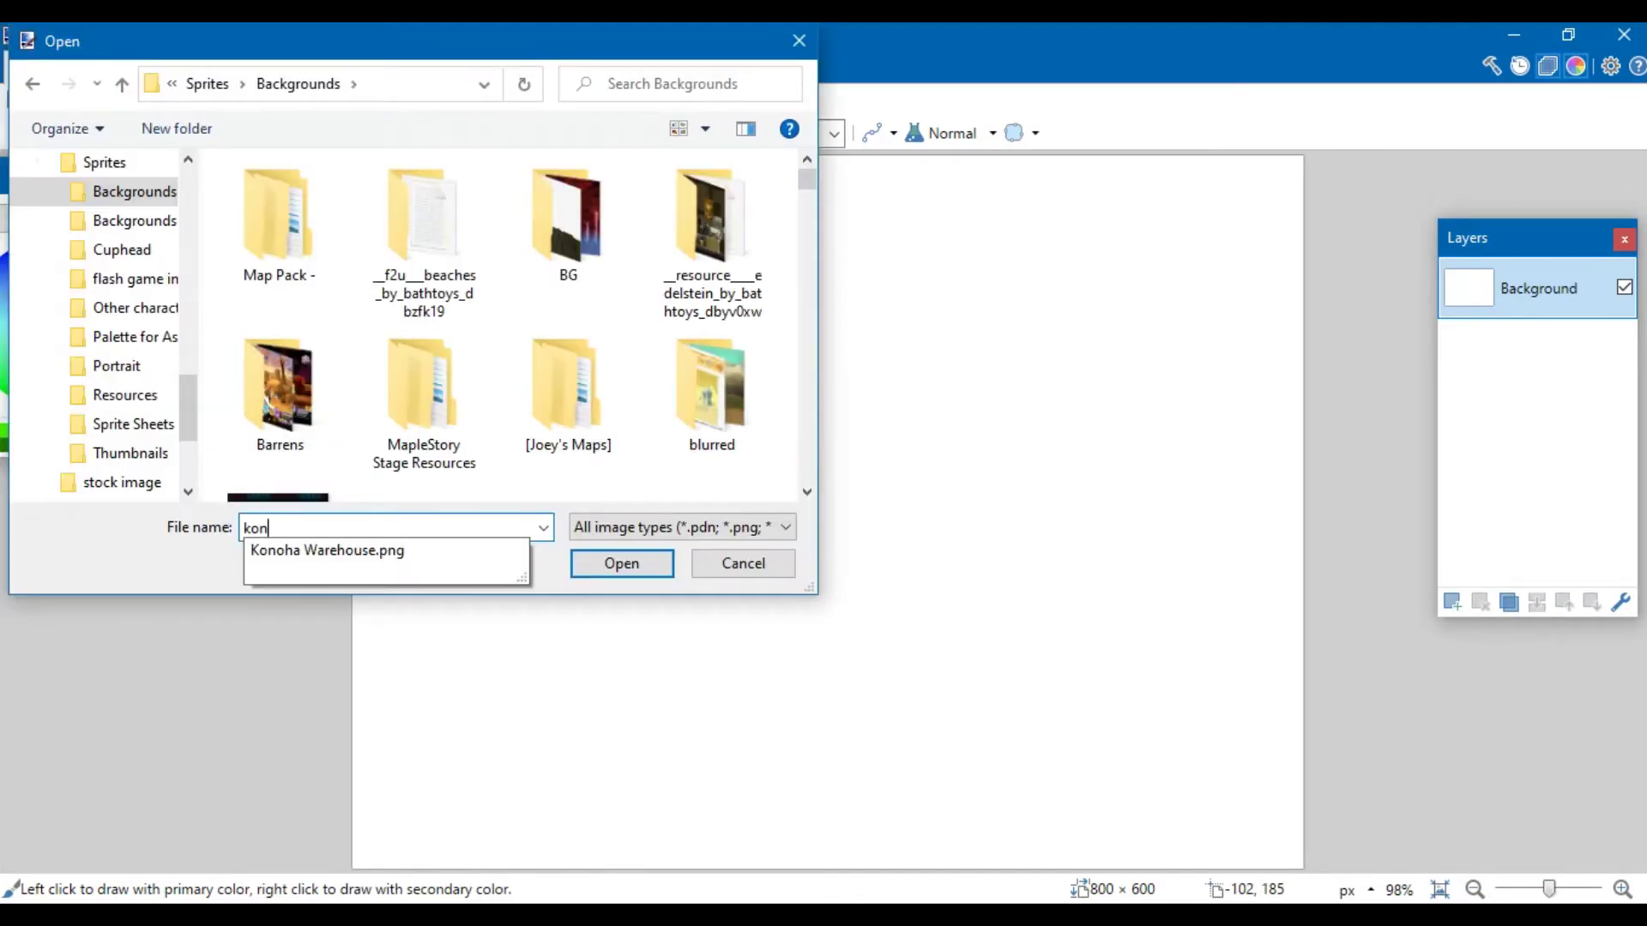
scroll(573, 369, down, 5)
click(573, 369)
text(kon)
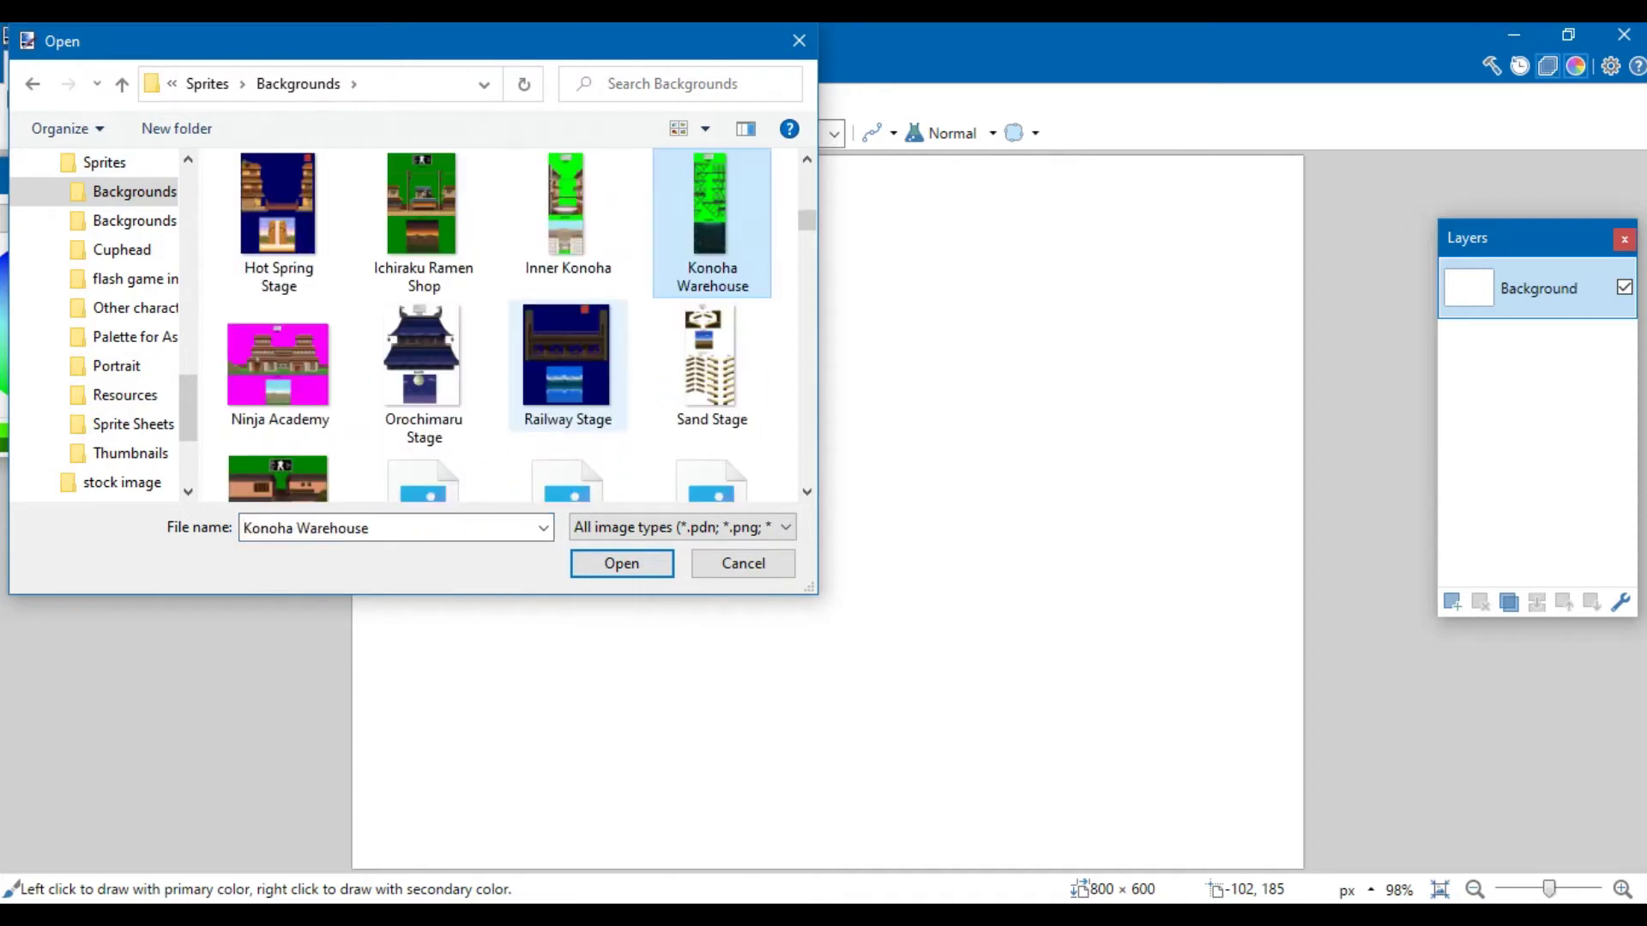
click(424, 225)
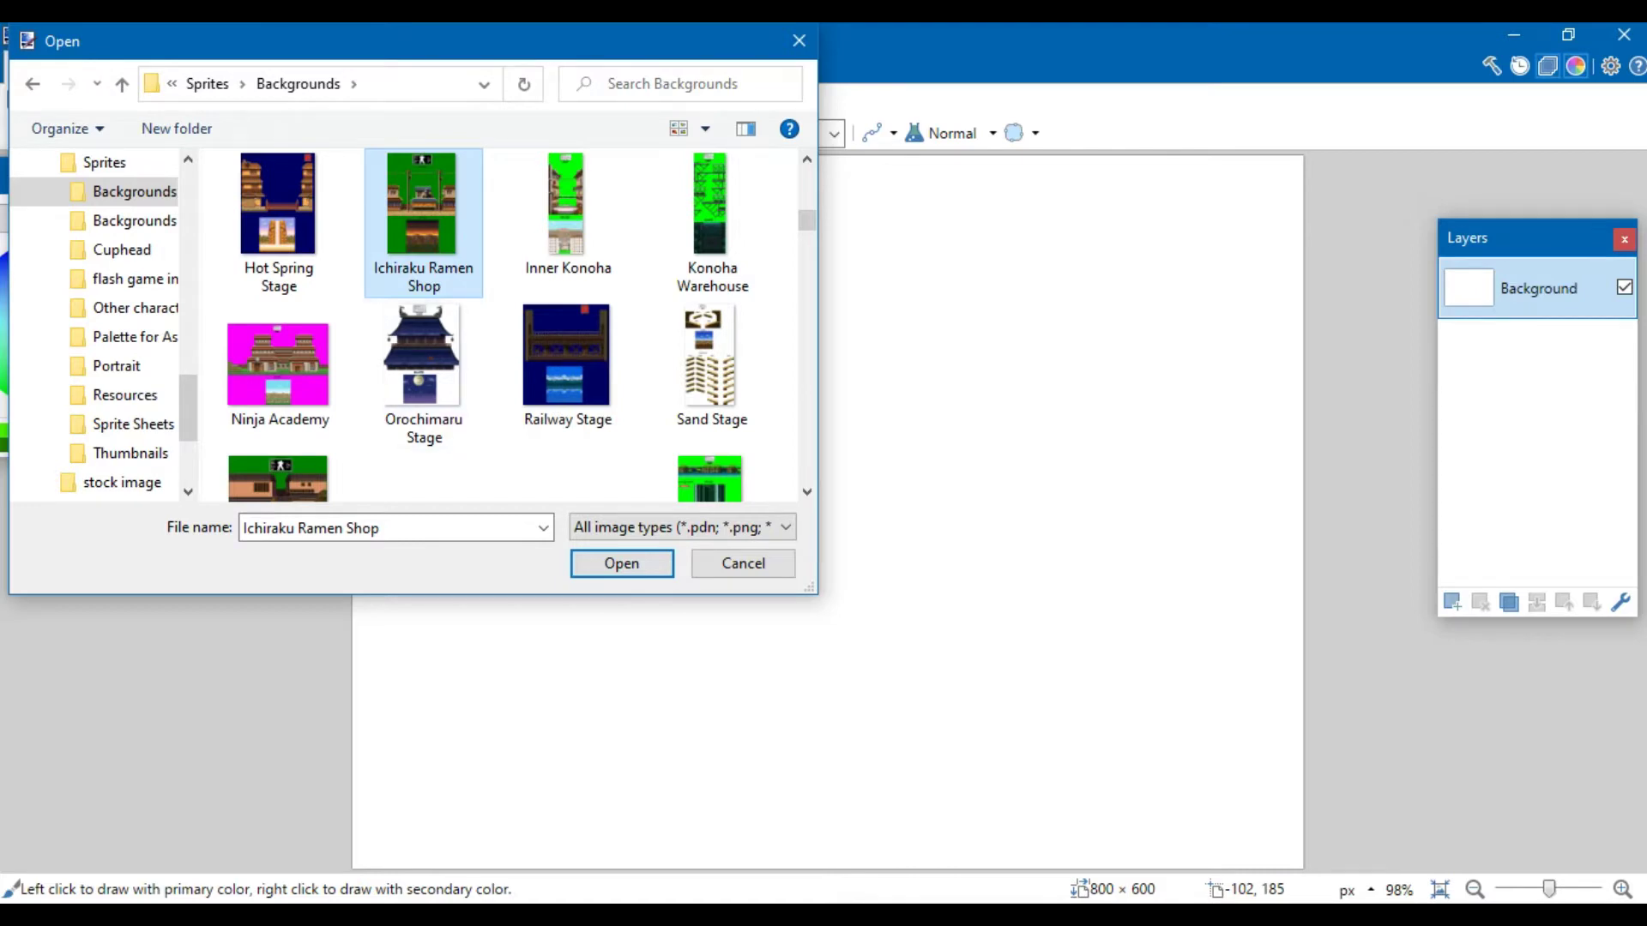
scroll(288, 378, down, 3)
double_click(279, 214)
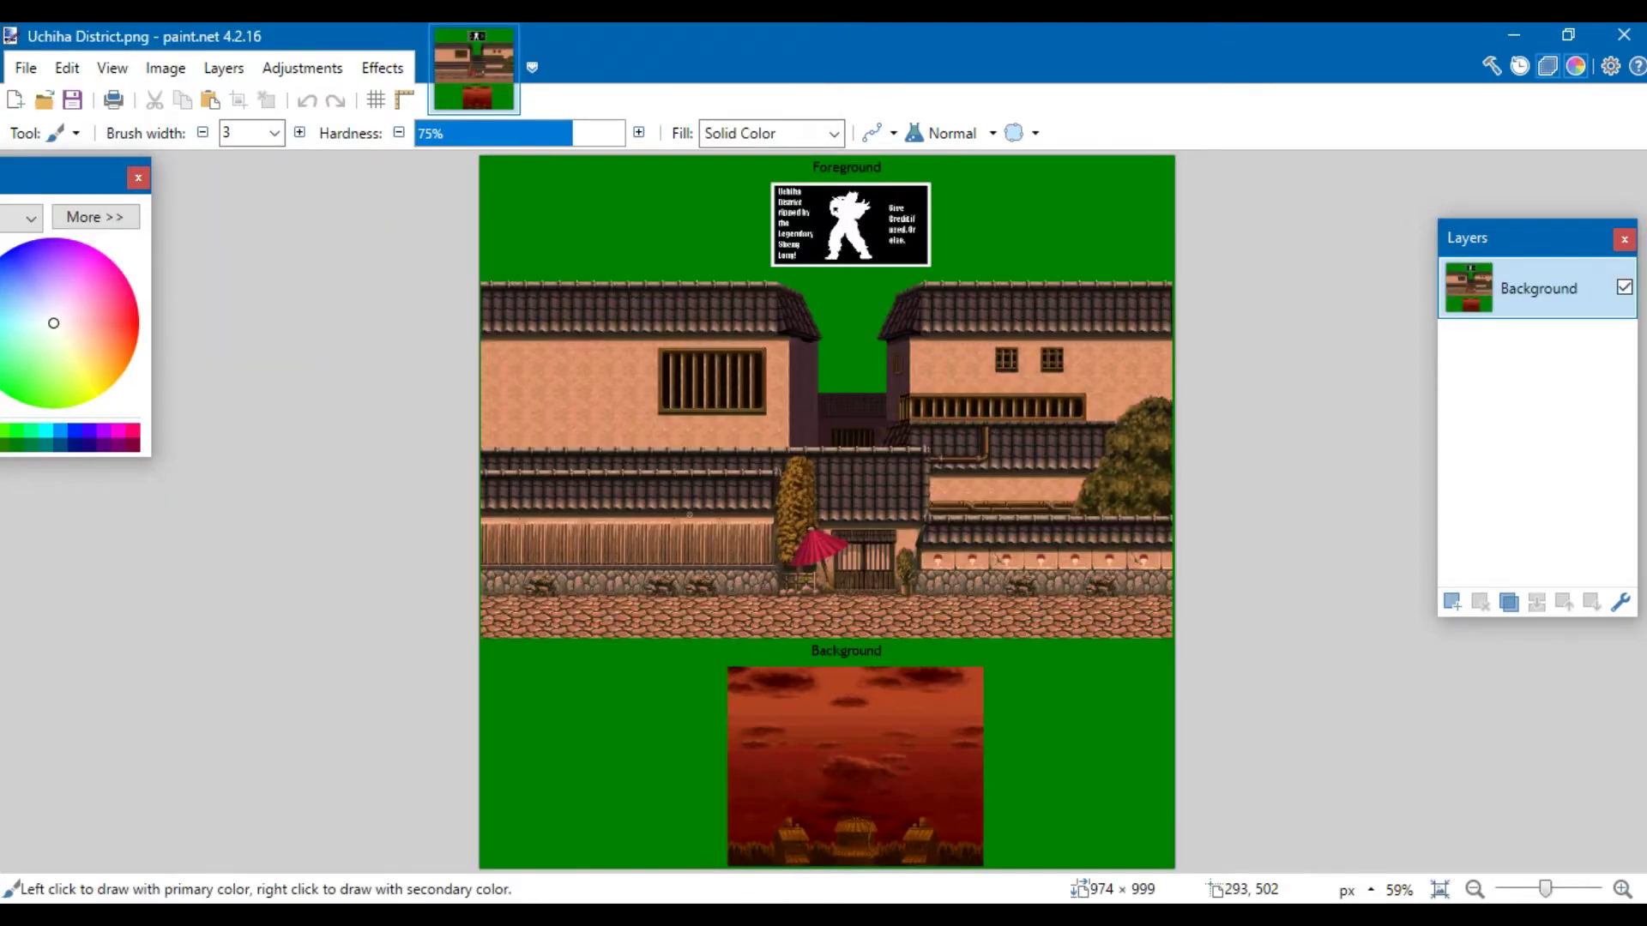
- Select the green areas around the foreground and background art with the Magic Wand and delete them
key(ctrl+0)
scroll(183, 238, down, 5)
click(64, 133)
click(184, 335)
click(312, 372)
shift+click(312, 372)
key(Delete)
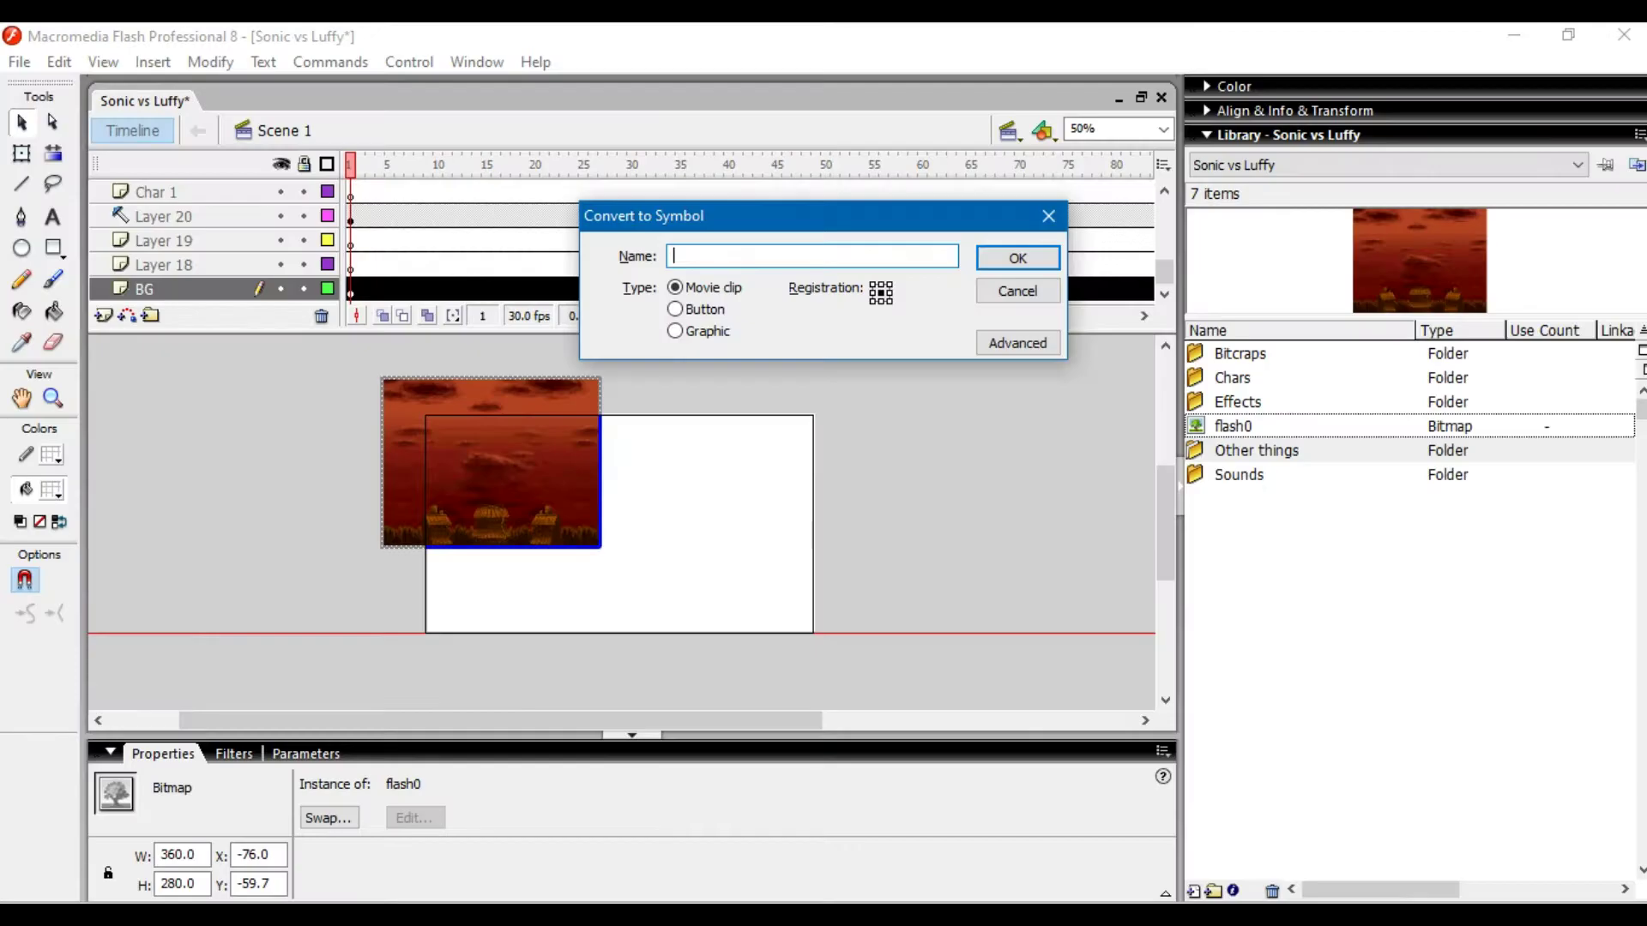
- Convert the red sky bitmap on the BG layer of the Flash document to a movie clip named BG
text(BG)
key(Return)
- Scale the sky clip to 300% and move it up to about X -442, Y -420, aligned with the stage's right edge
key(ctrl+alt+s)
text(300)
key(Return)
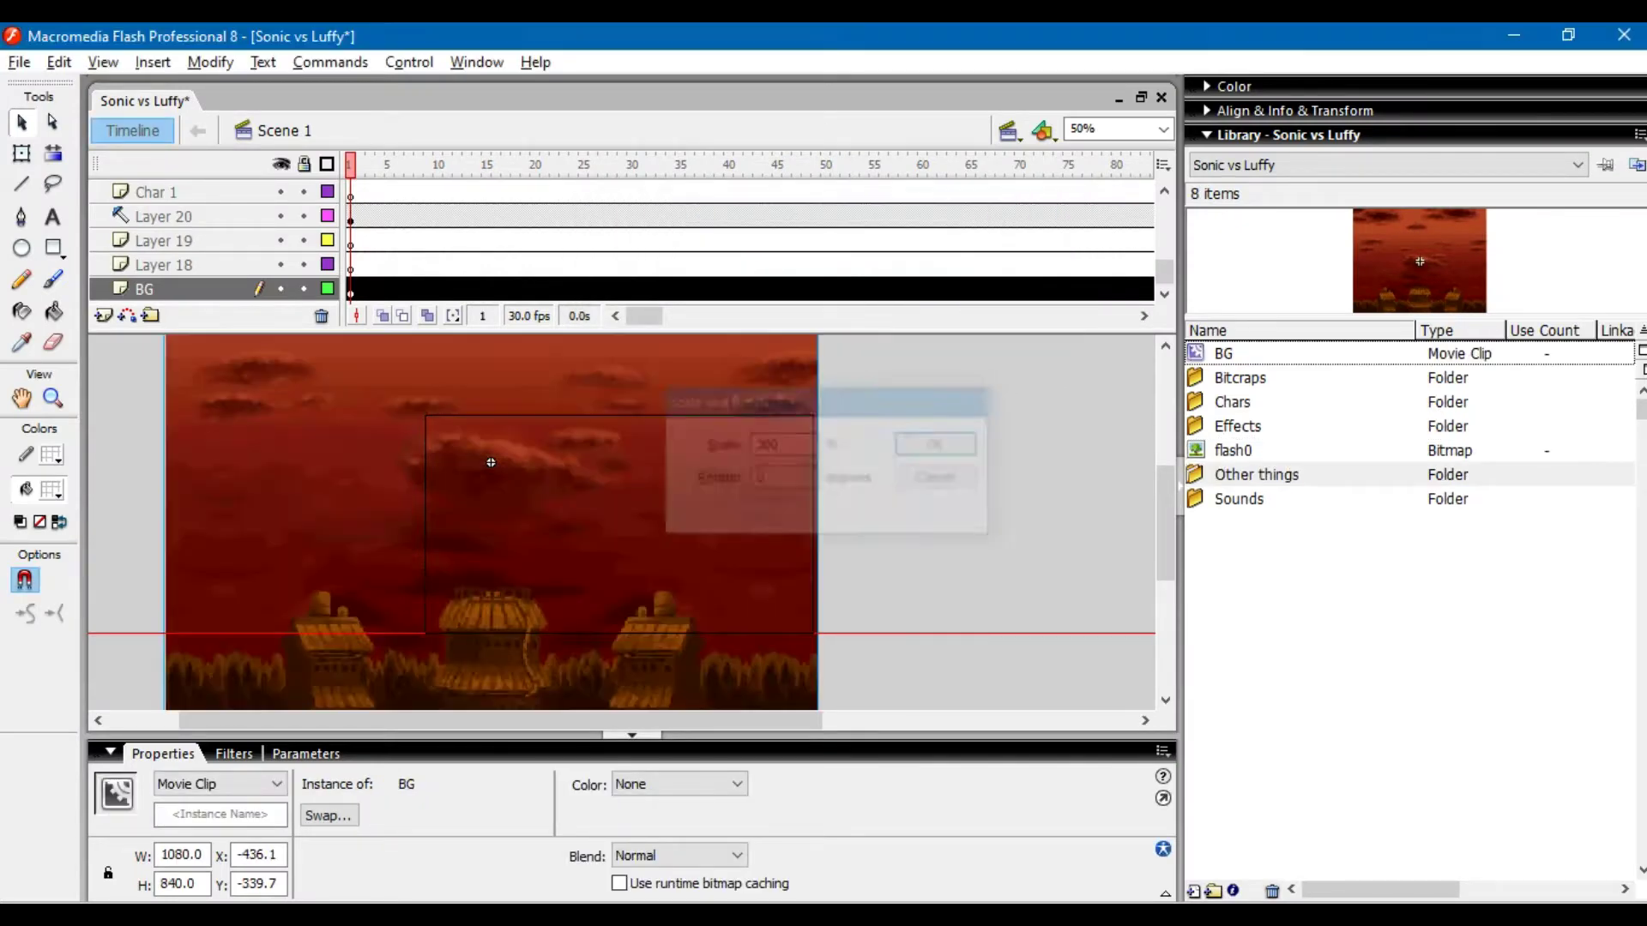
drag(491, 463, 487, 415)
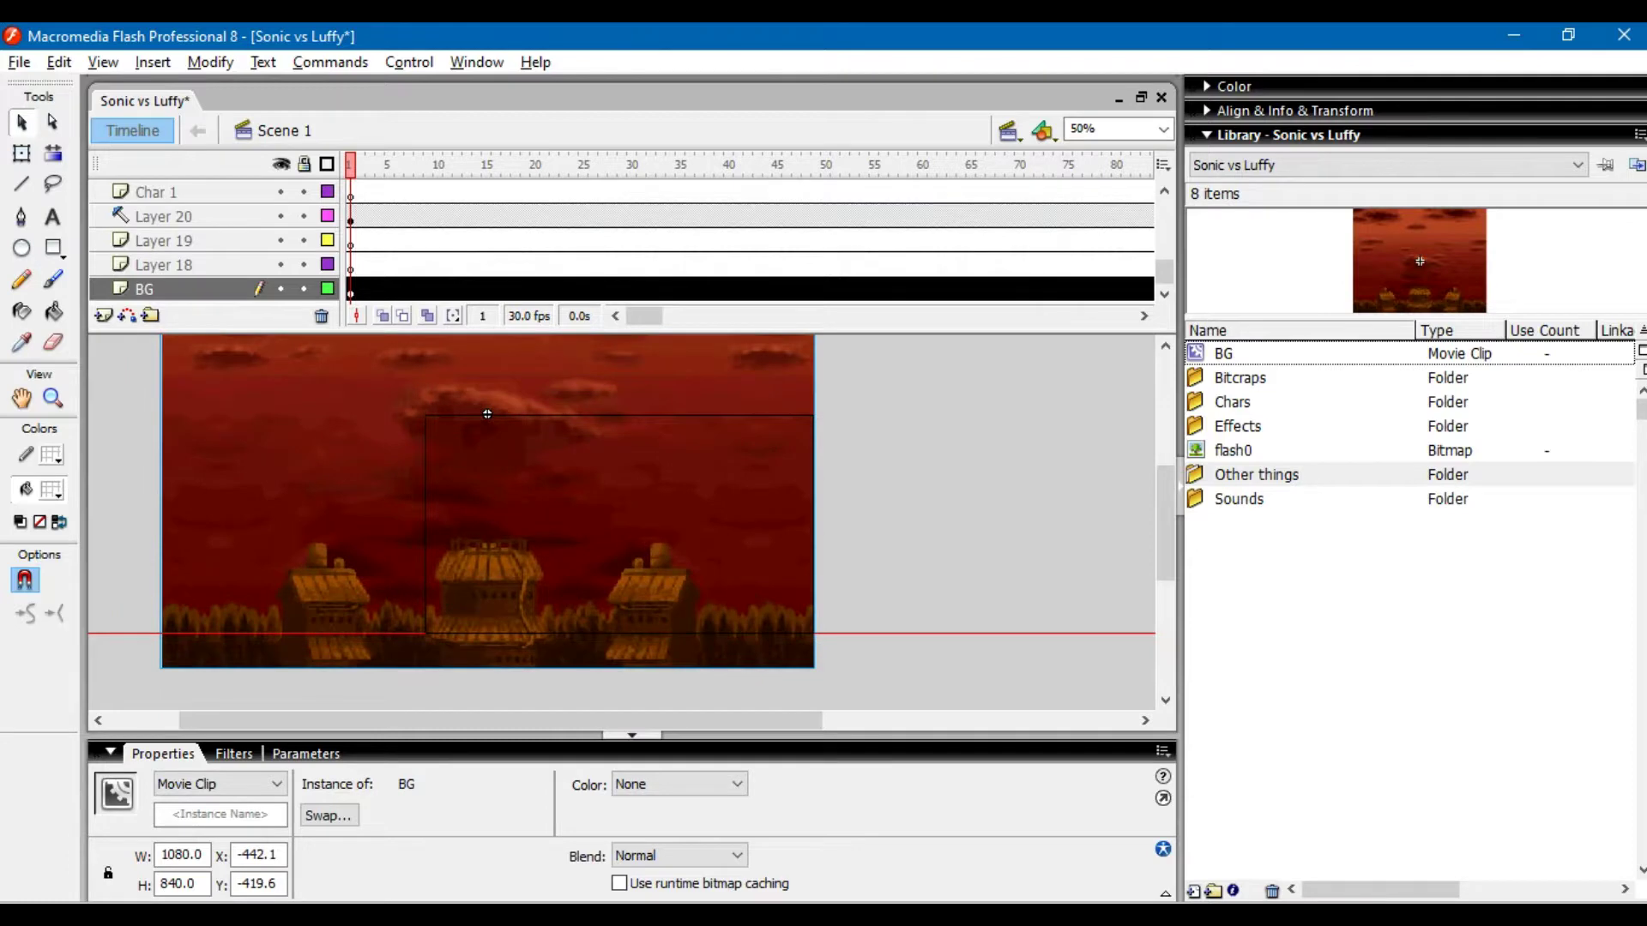
- Inside the BG clip, duplicate the sky bitmap and move the copy left to about X -549
double_click(487, 414)
drag(687, 506, 149, 506)
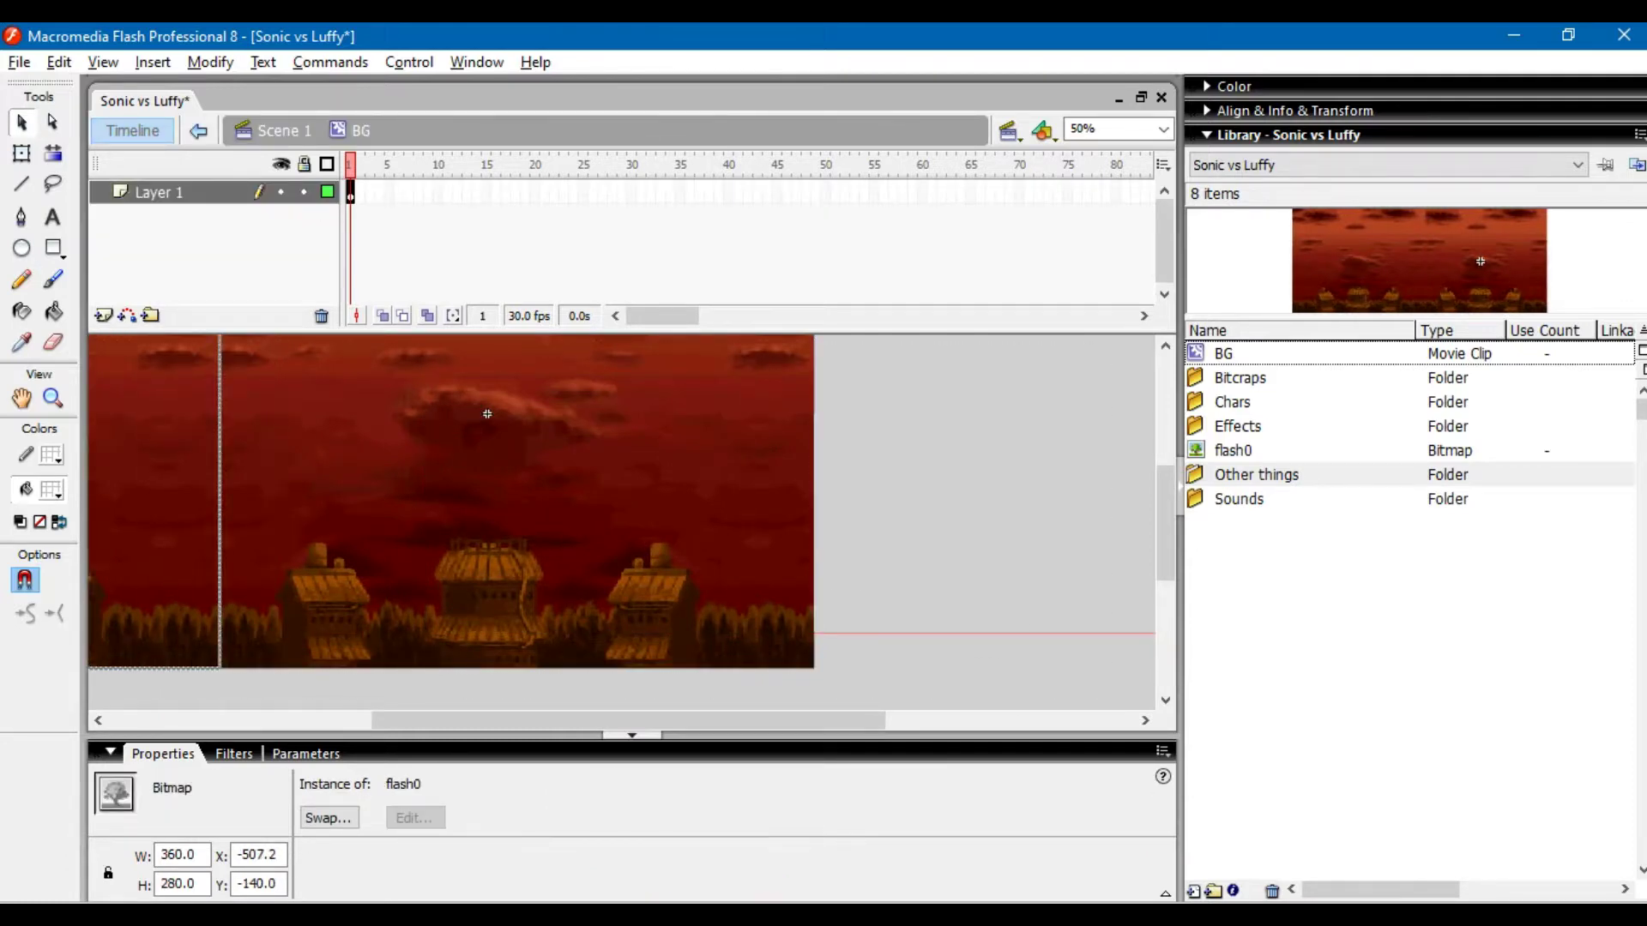
key(shift+Left)
key(shift+Left)
key(shift+Left)
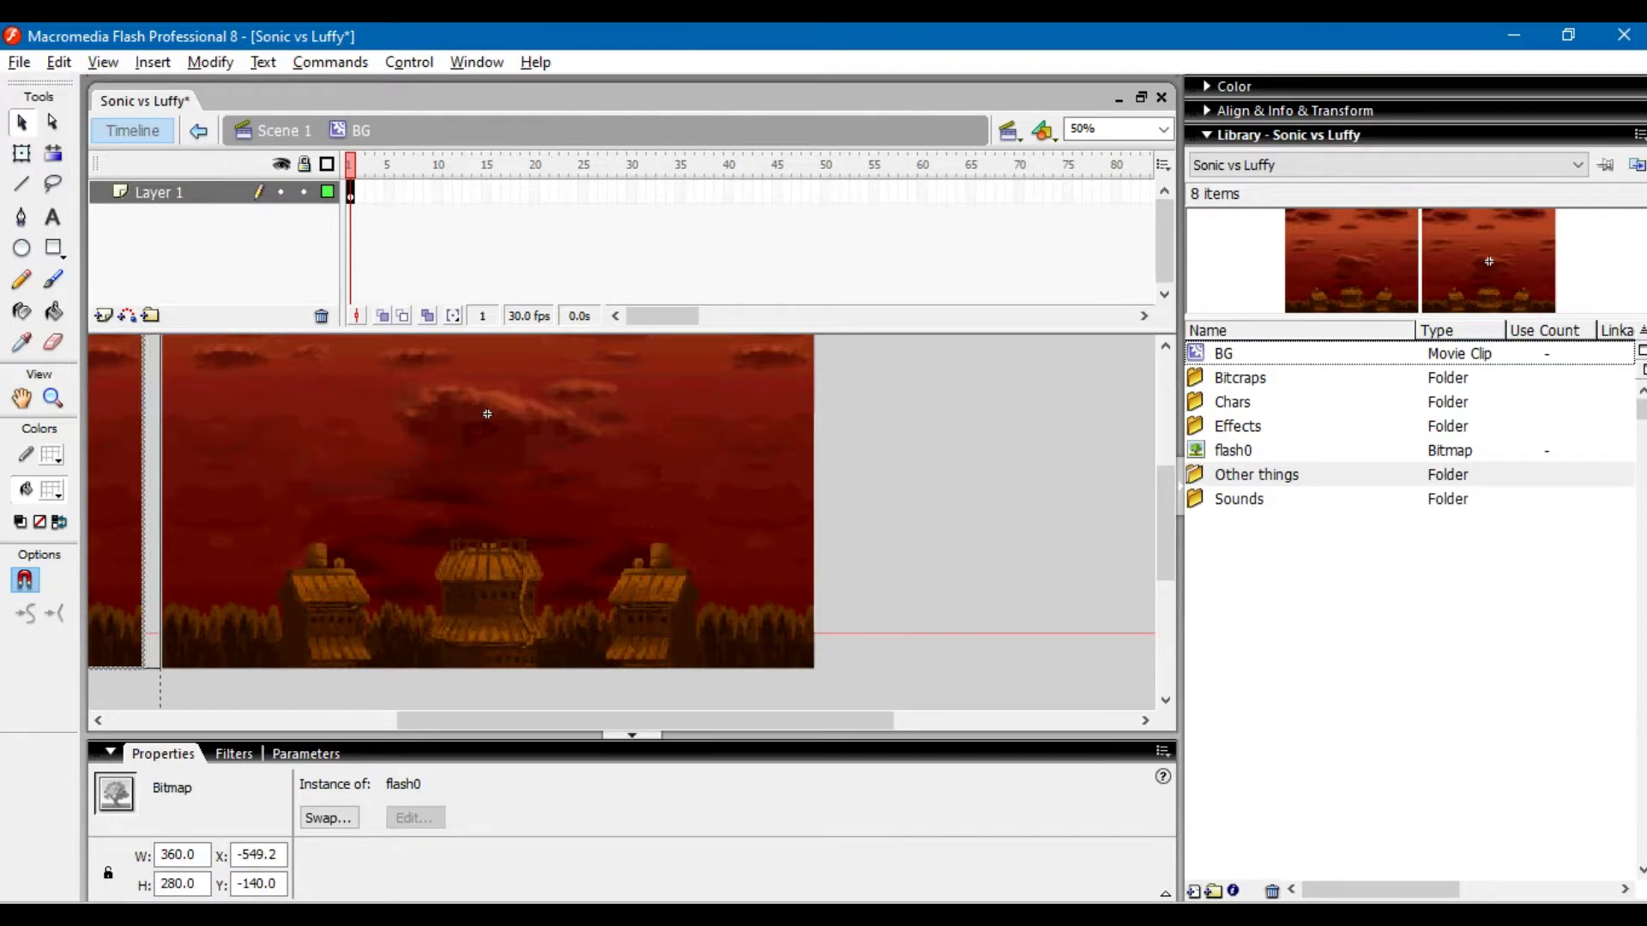
- Switch to the browser and view the Luffy Vs. Sonic Part 4 reference video at 0:10
key(alt+Tab)
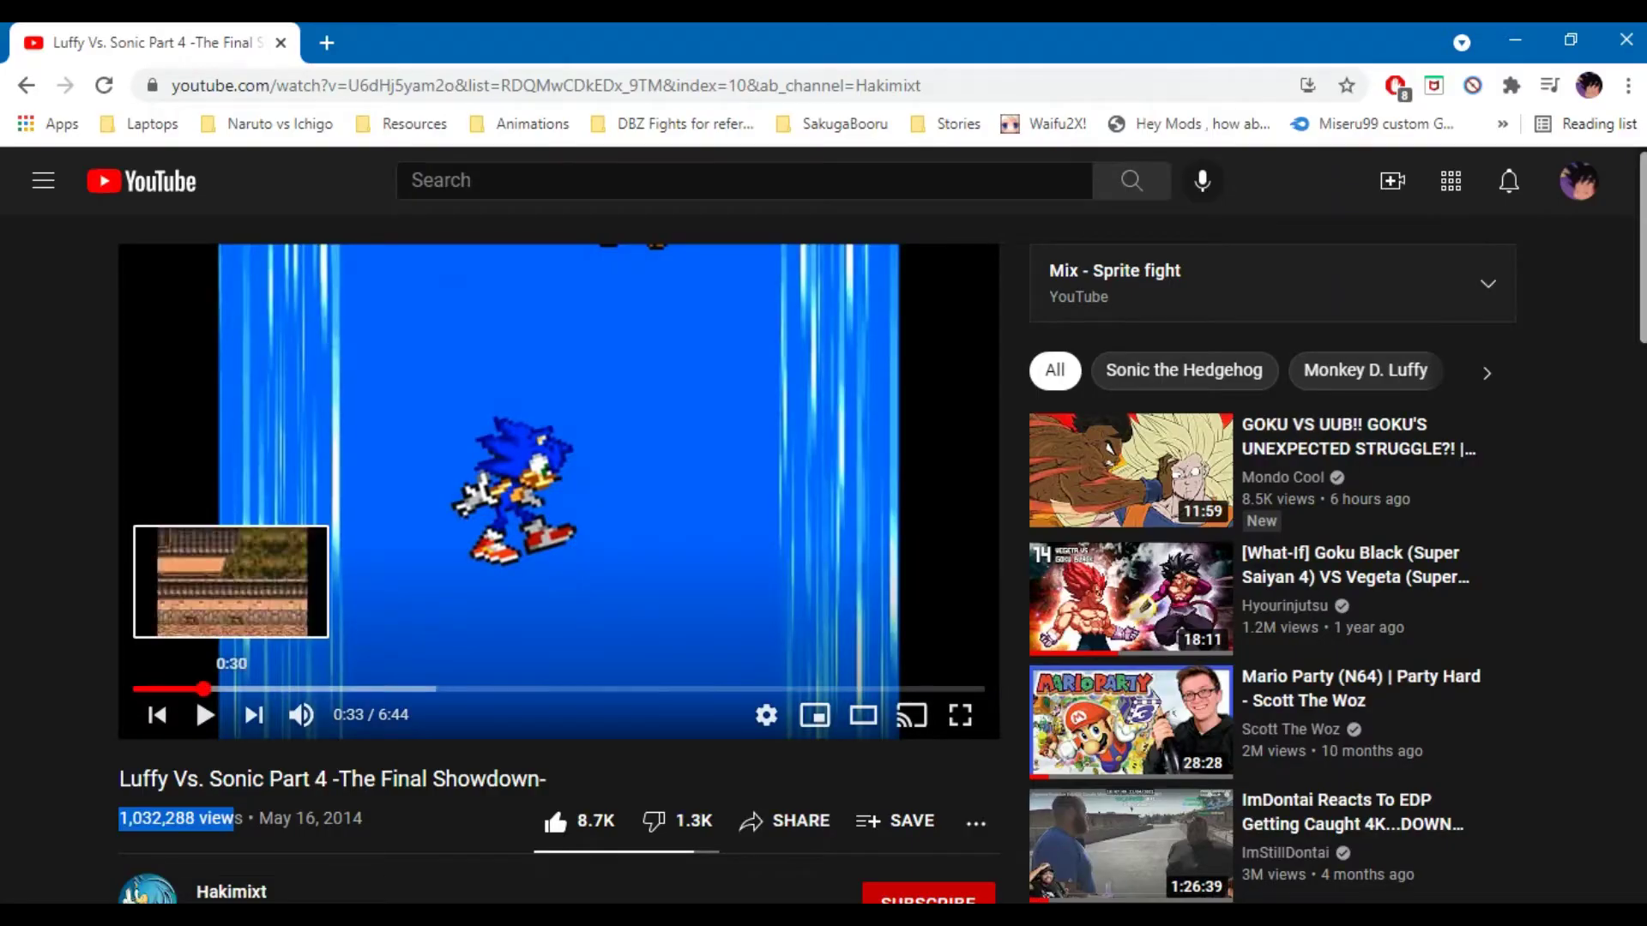
click(154, 689)
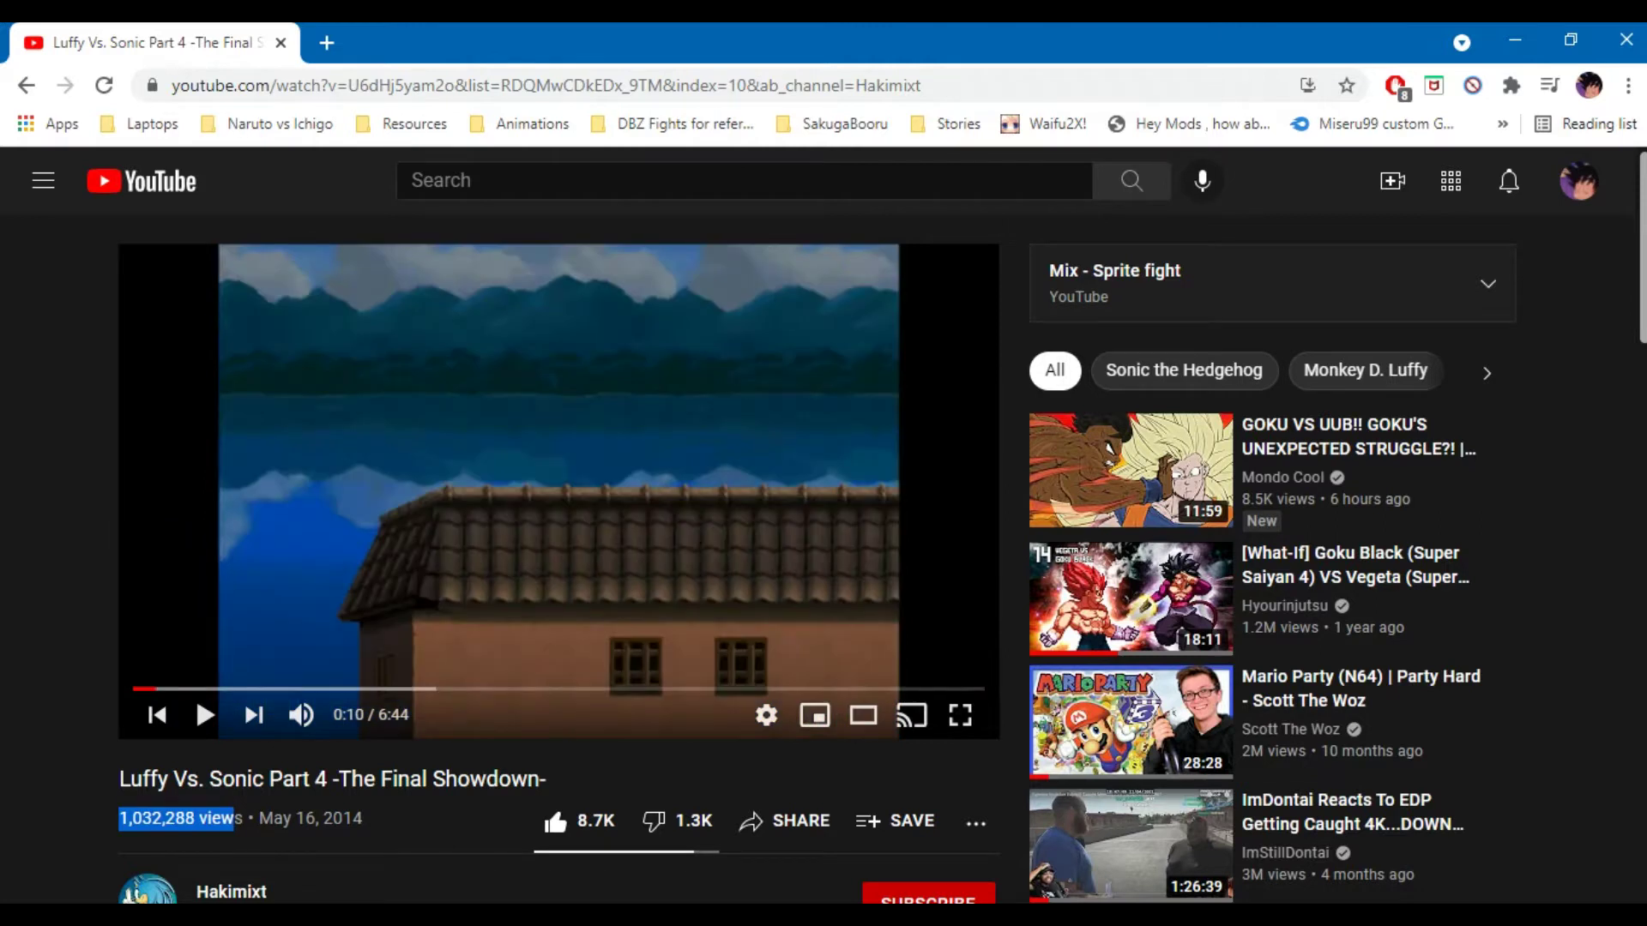
- Switch to paint.net and open Ninja Academy.png and Sand Stage.png from the Sprites > Backgrounds folder
key(alt+Tab)
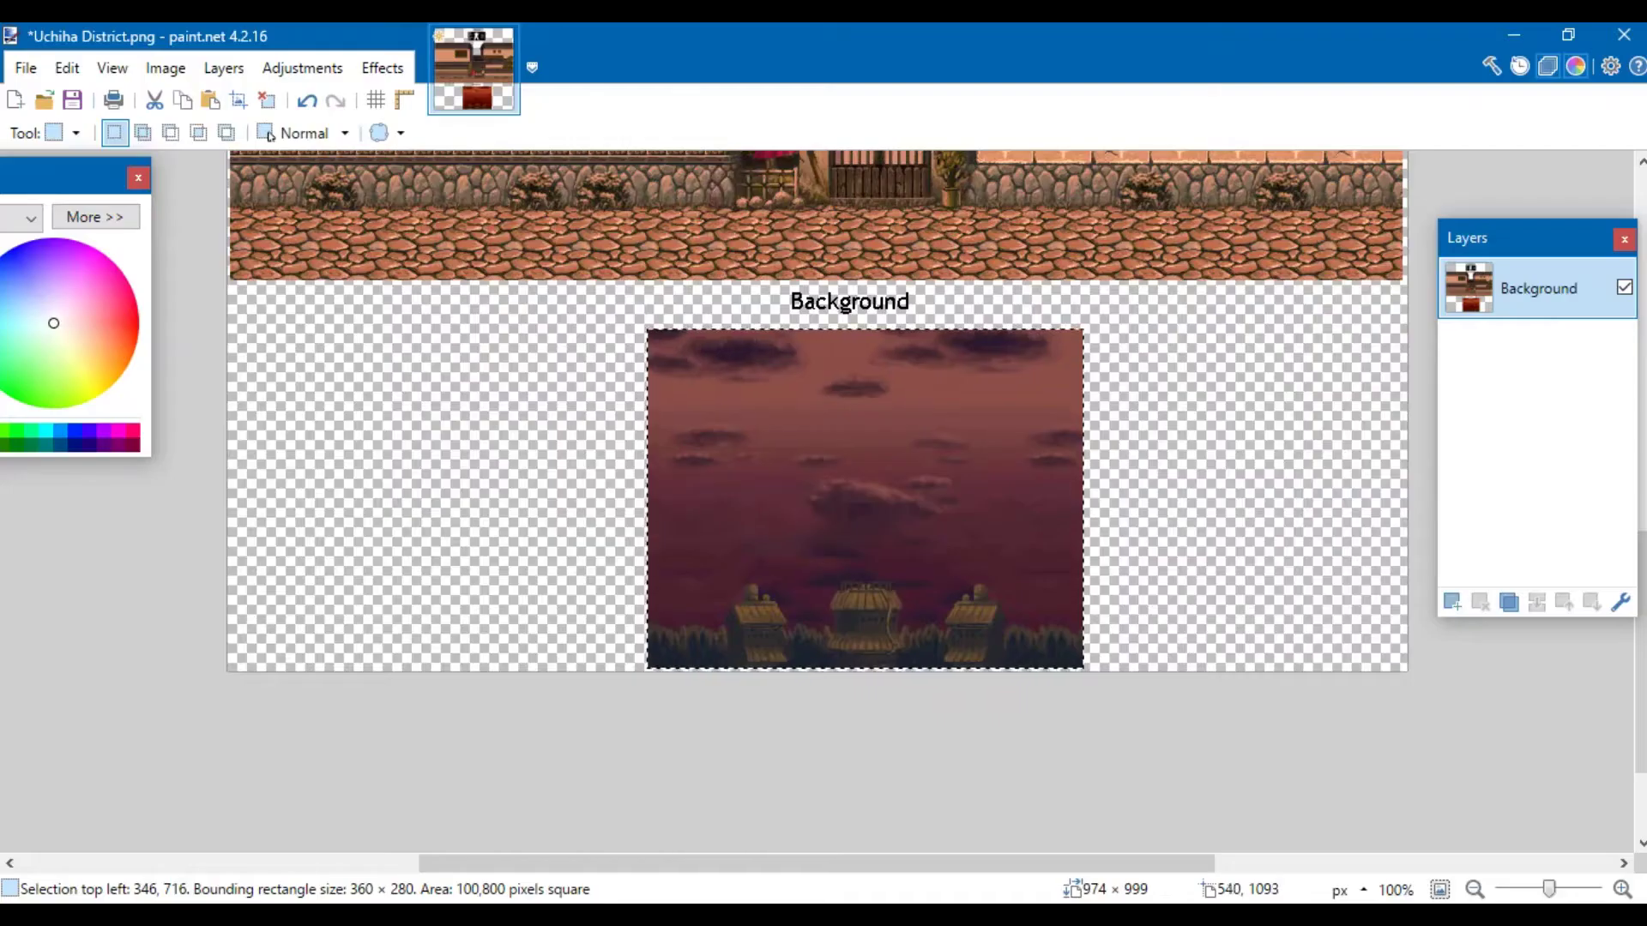
scroll(818, 502, up, 10)
scroll(776, 672, down, 5)
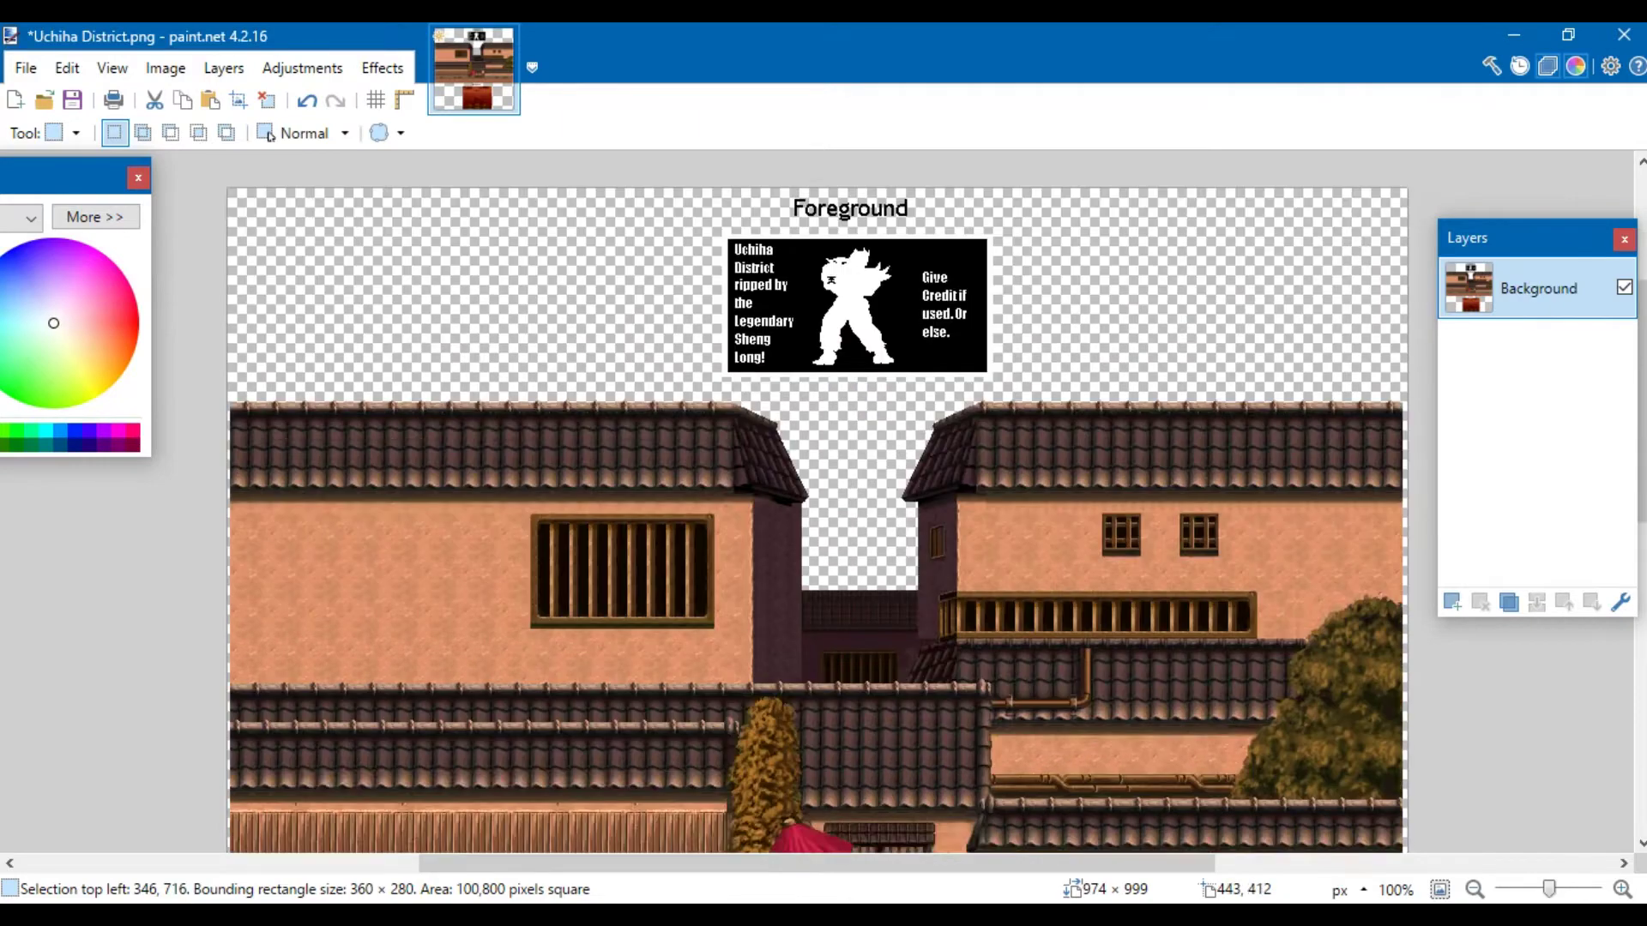
click(26, 68)
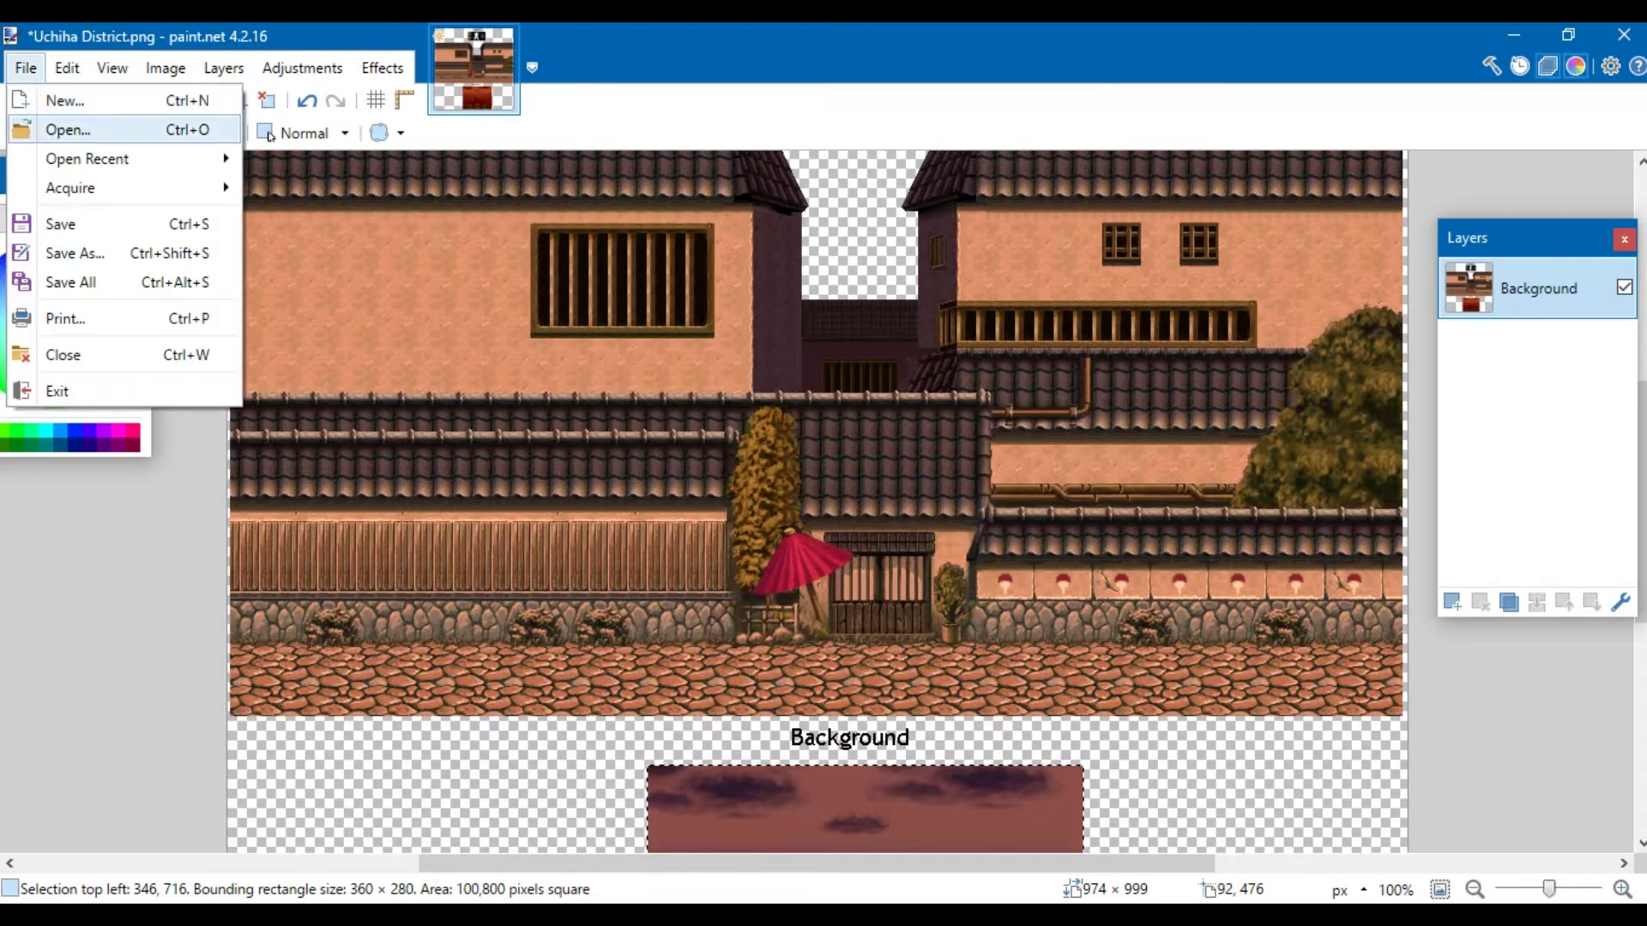
click(69, 131)
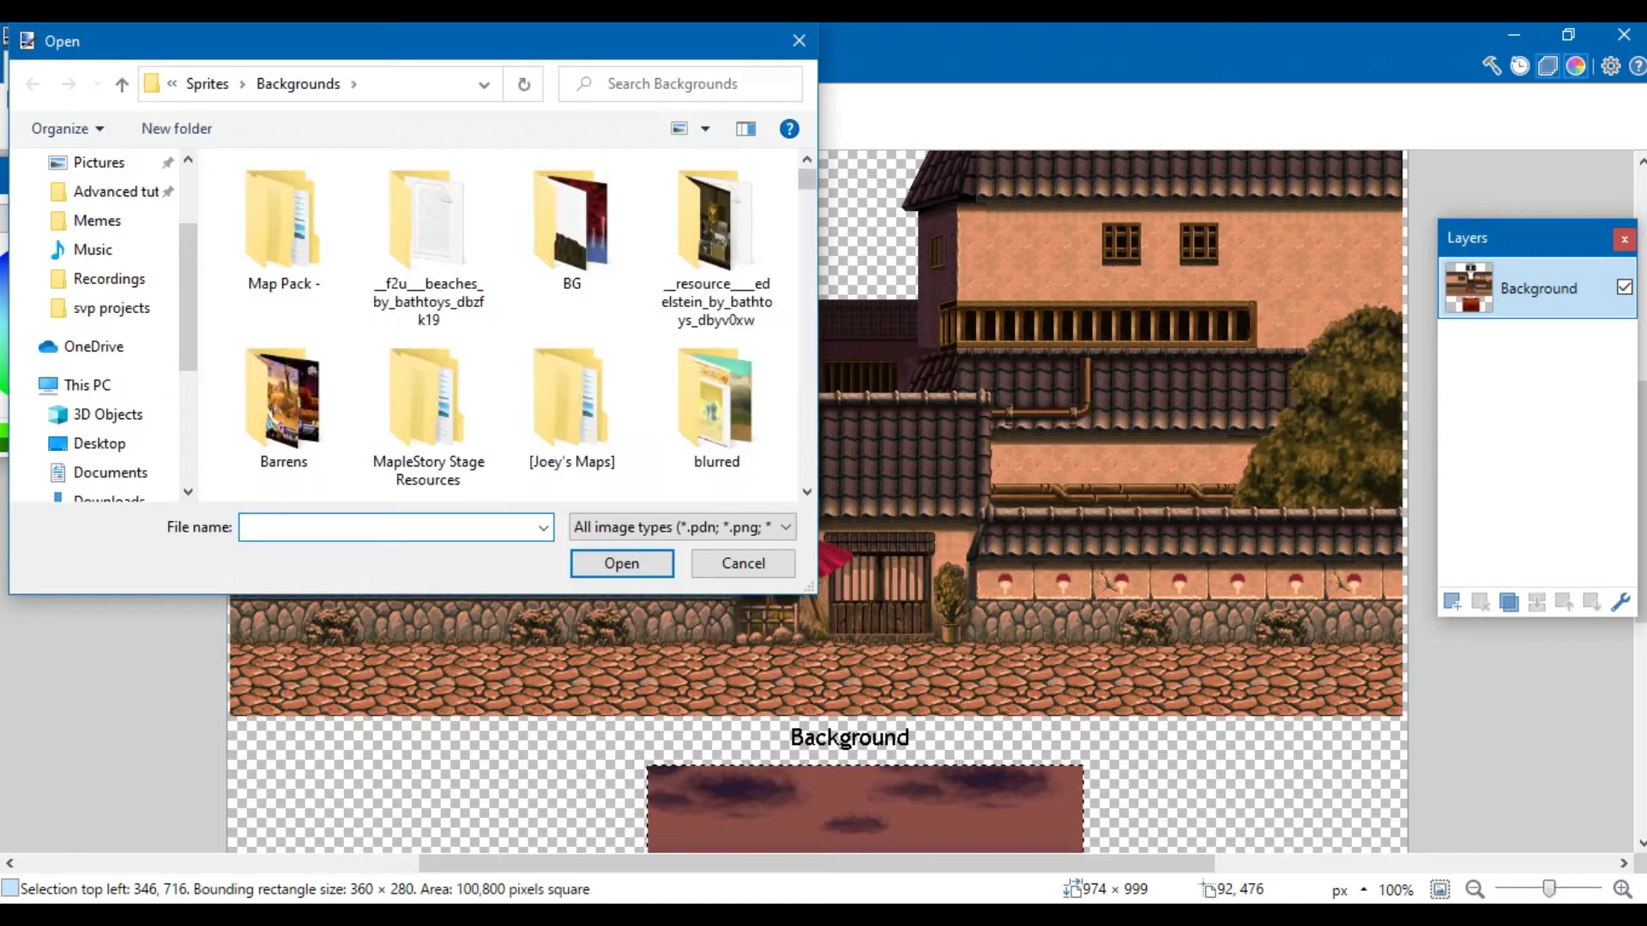
scroll(502, 326, down, 10)
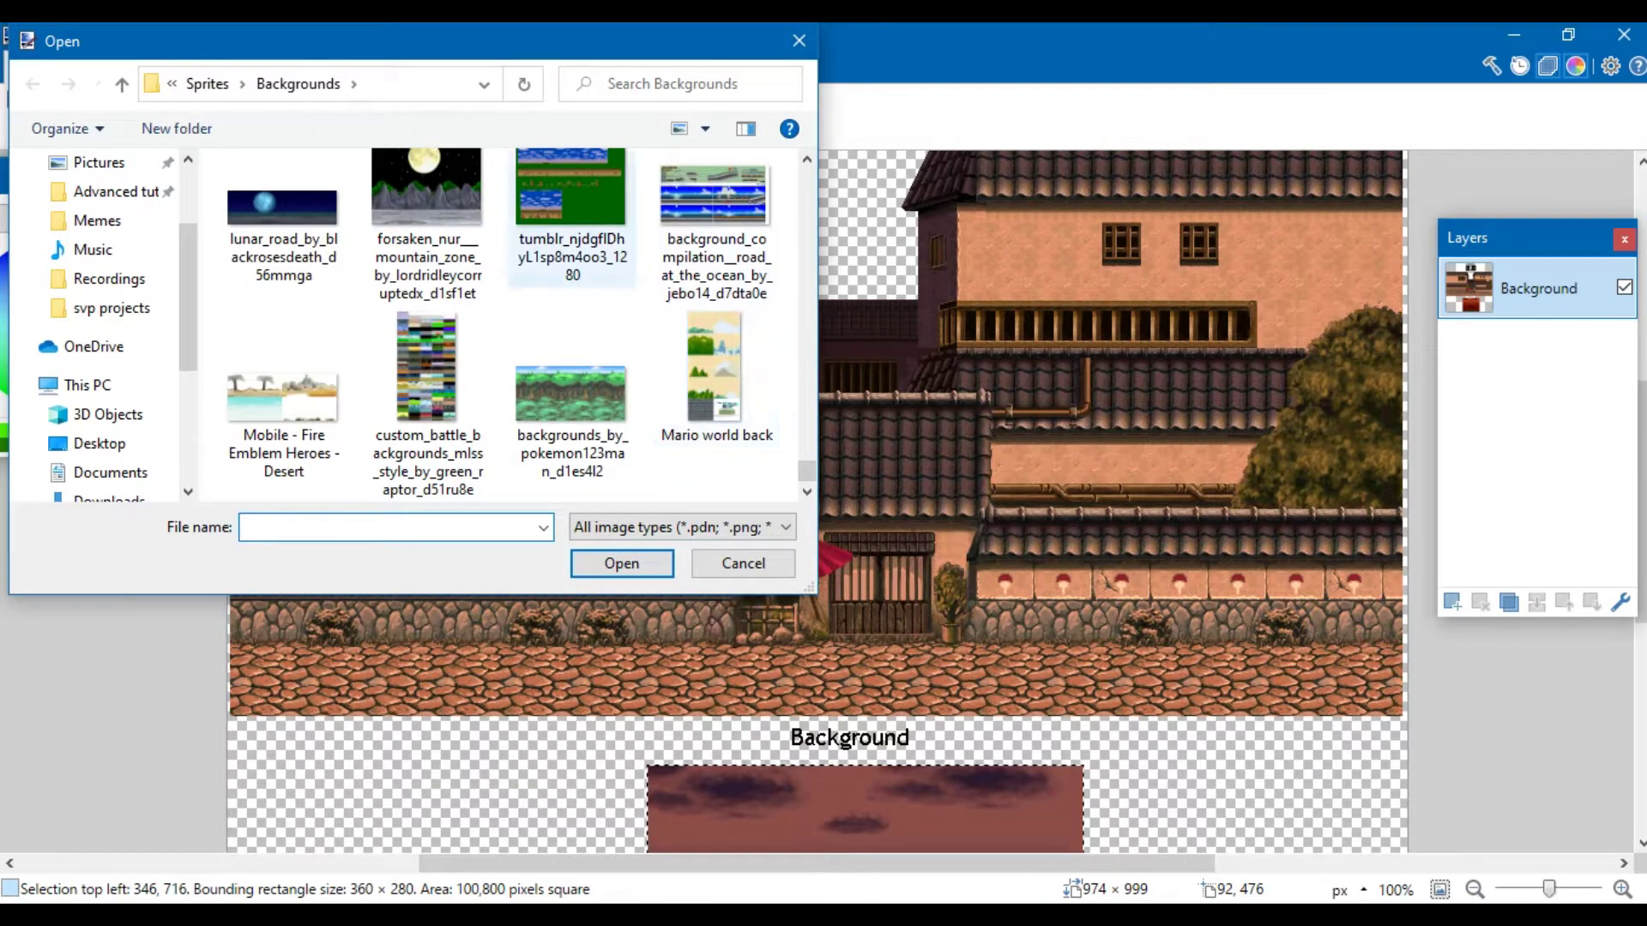
scroll(571, 249, up, 2)
scroll(570, 249, up, 2)
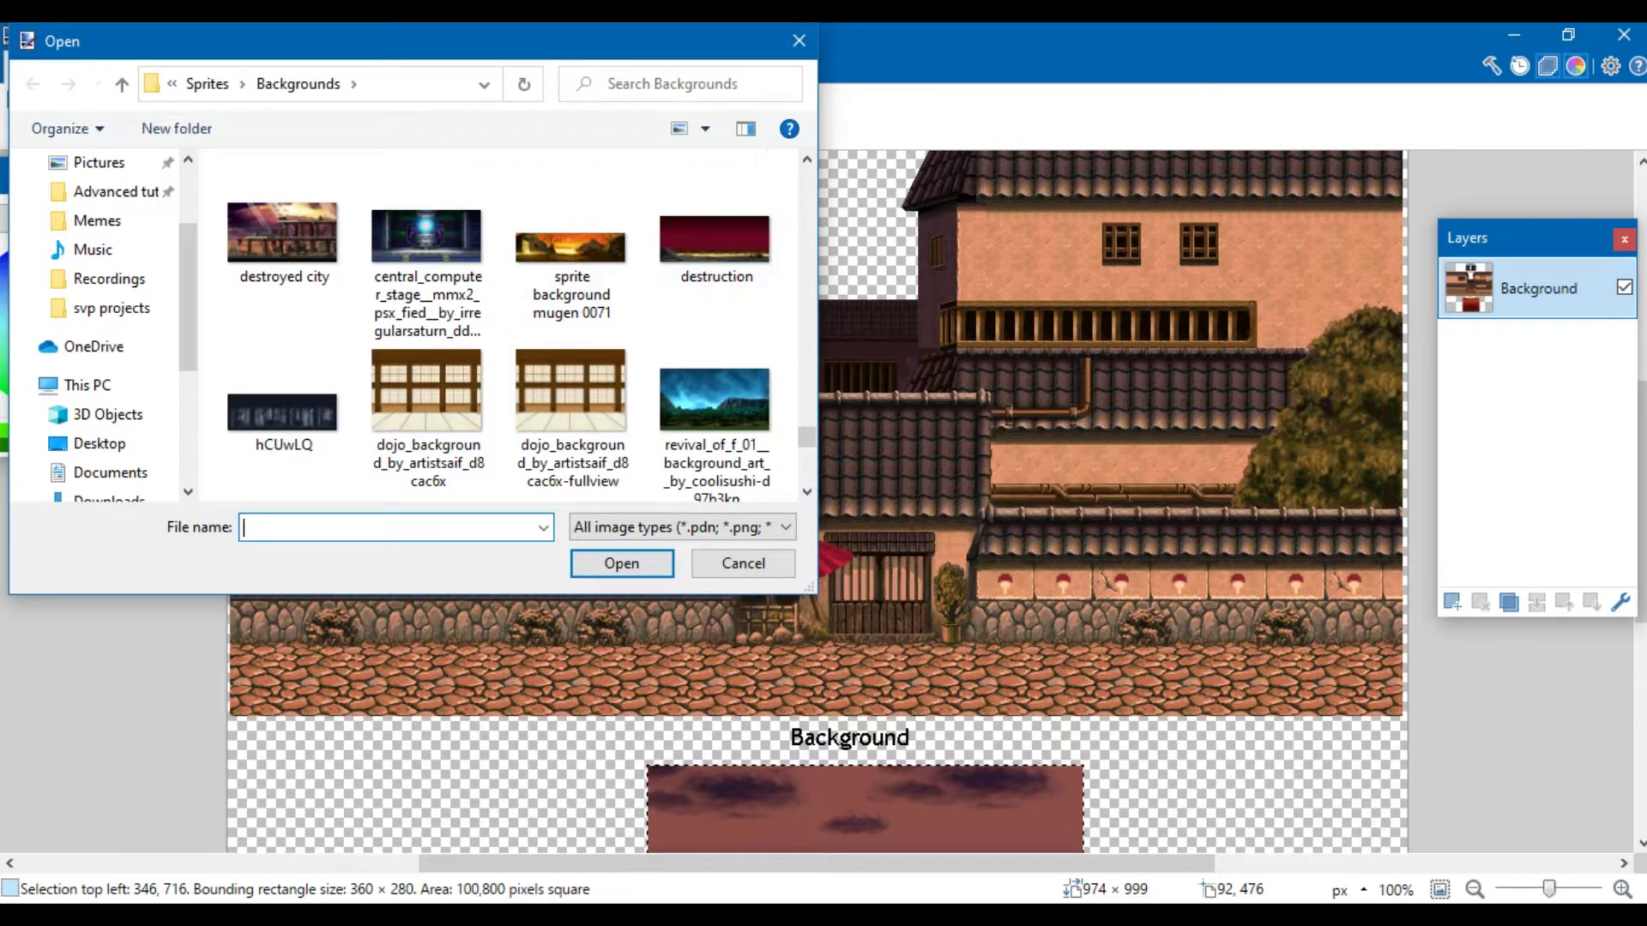
scroll(570, 249, up, 2)
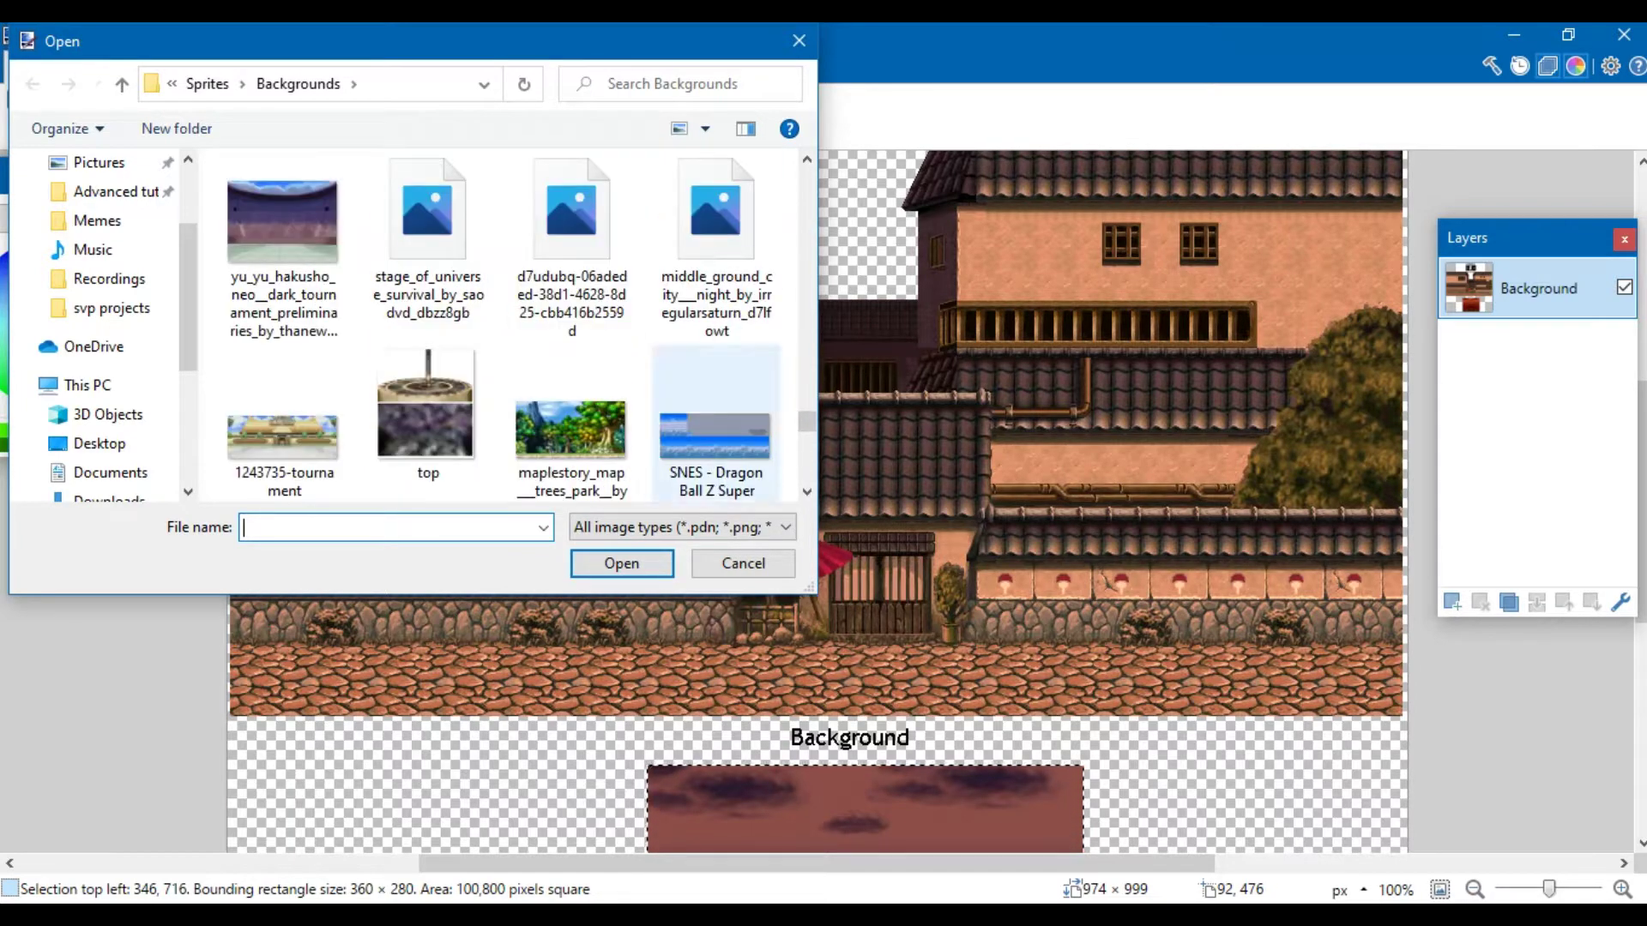
scroll(716, 412, up, 2)
scroll(717, 412, up, 2)
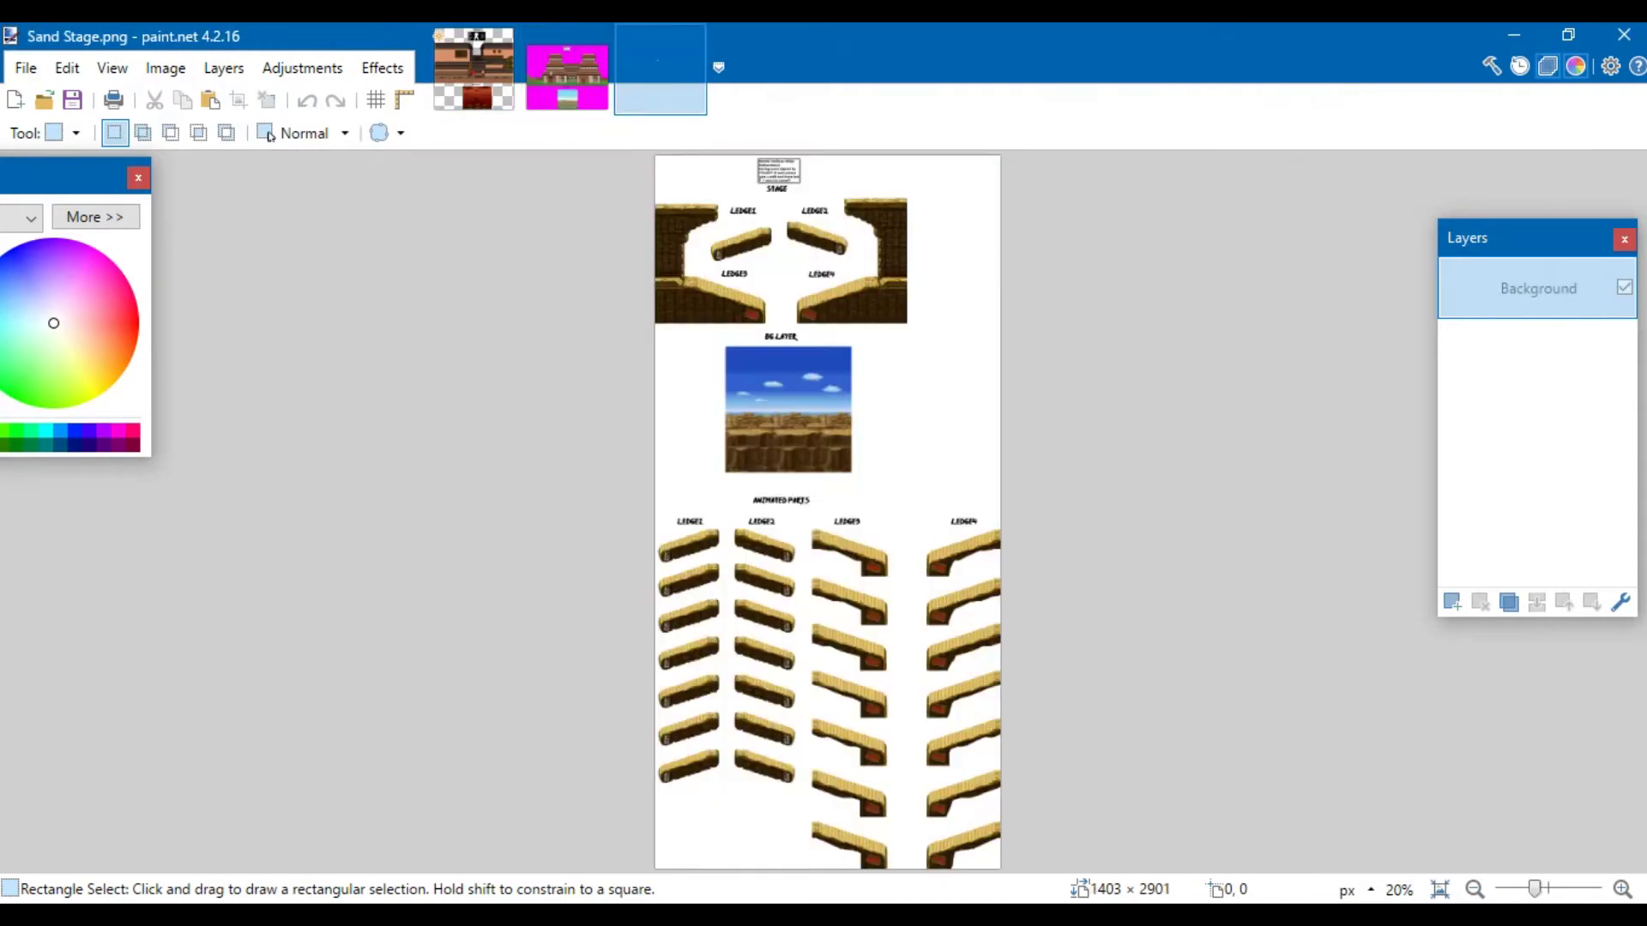
- Compare the Ninja Academy and Sand Stage images, then examine the Ninja Academy buildings and its BG Layer picture
click(567, 77)
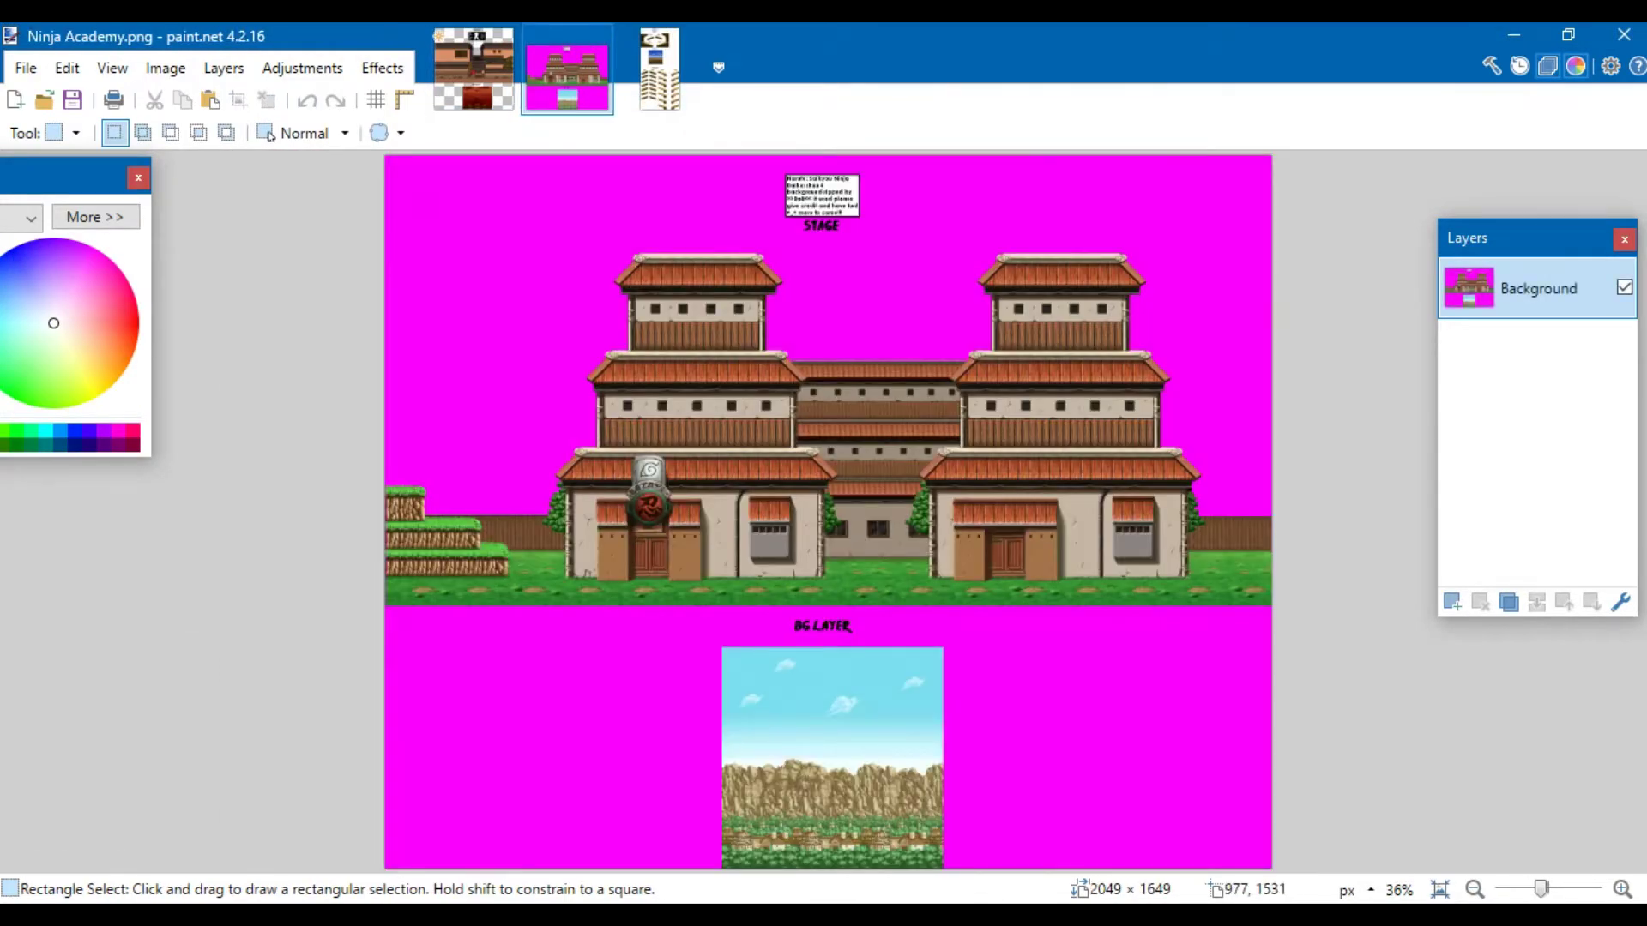
click(659, 70)
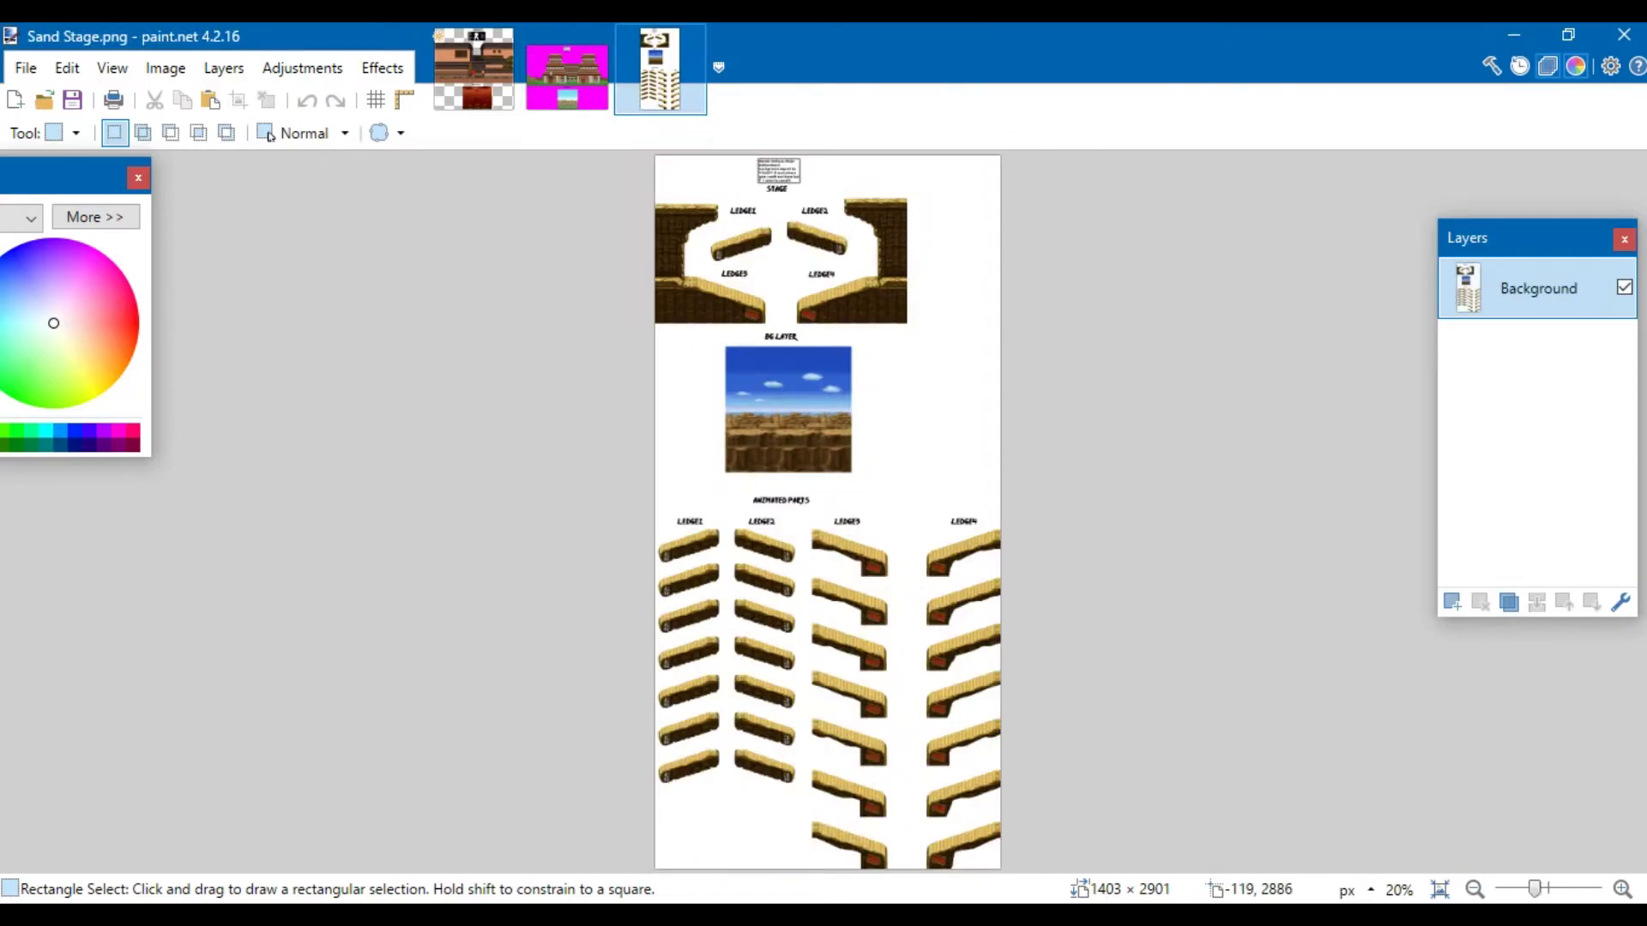
click(567, 77)
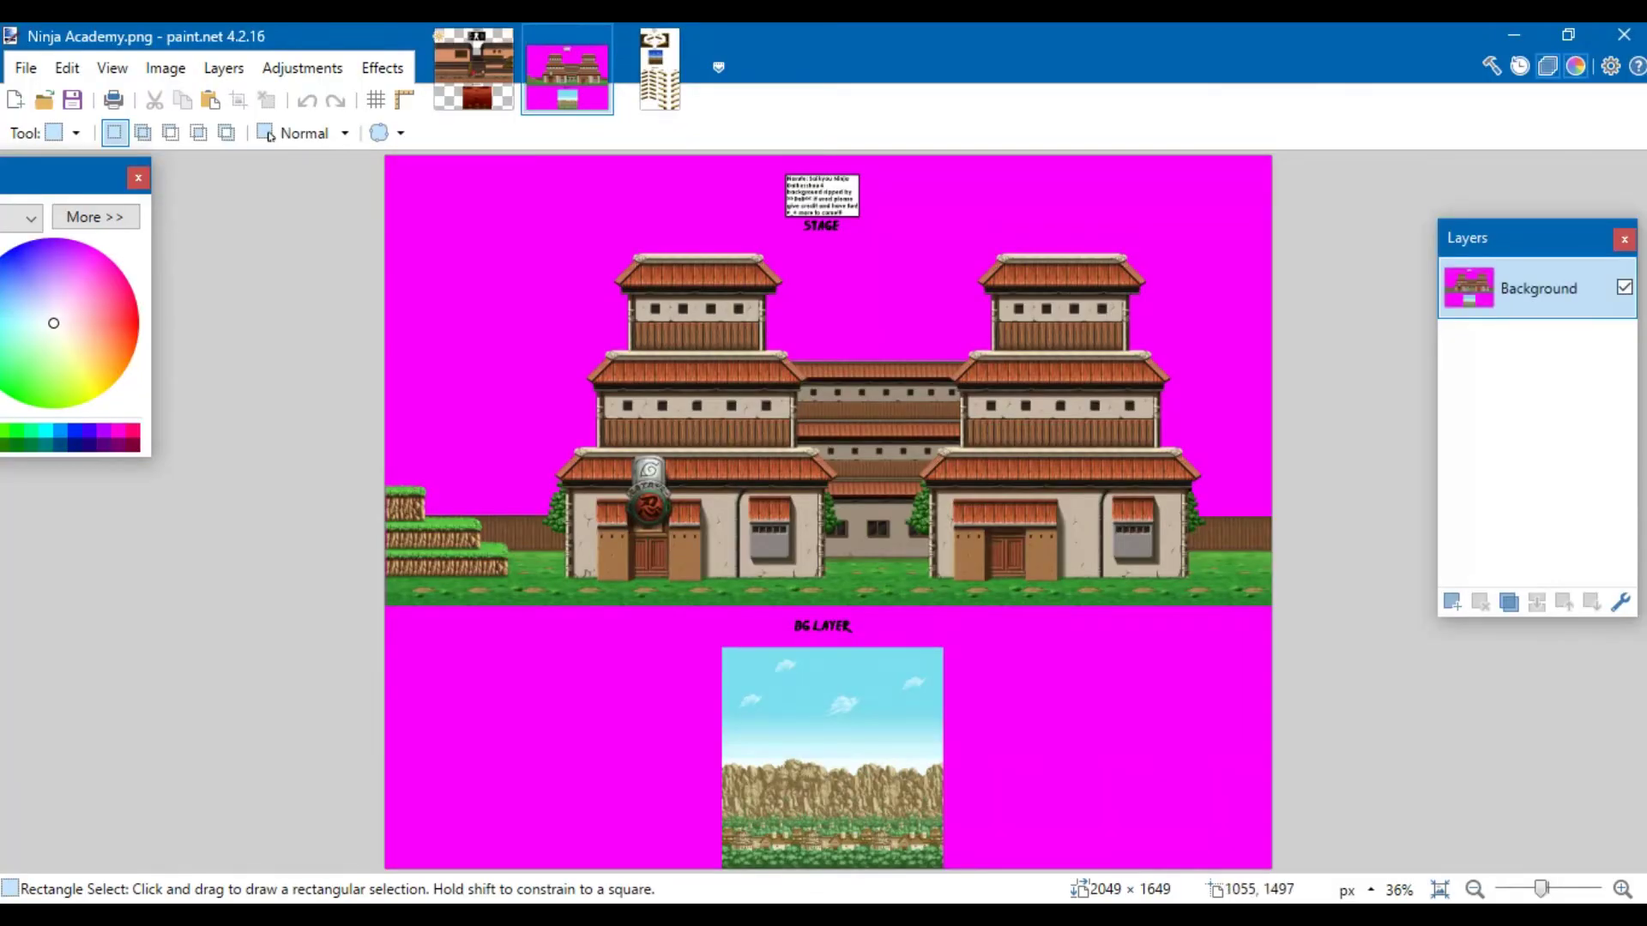
scroll(824, 601, up, 5)
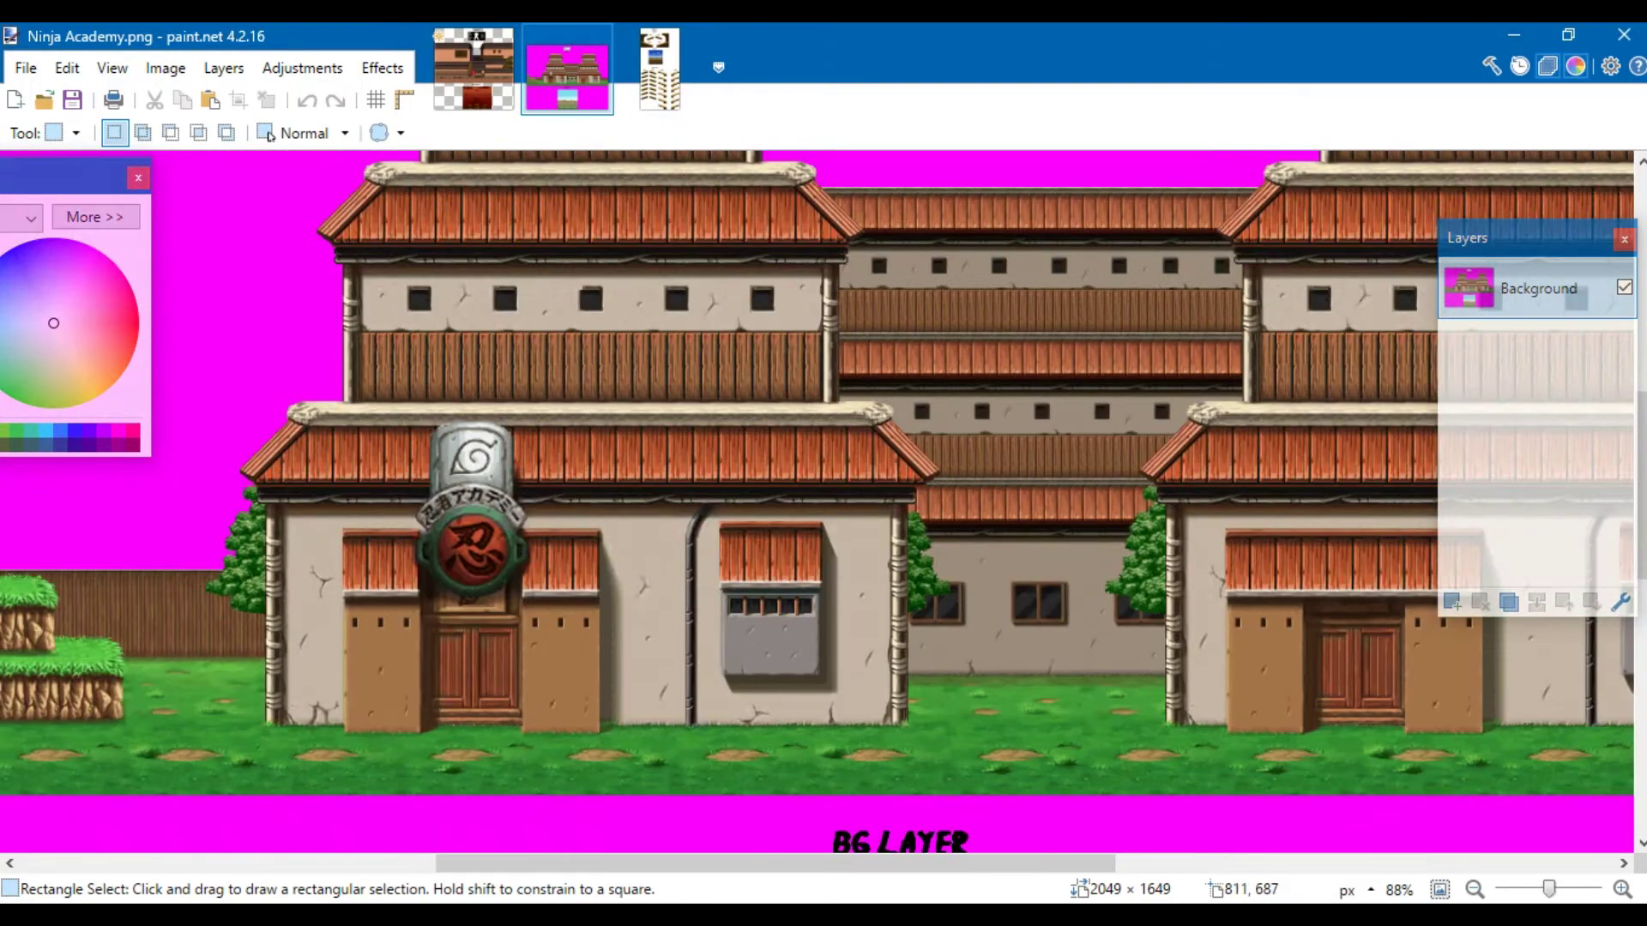
scroll(823, 502, down, 3)
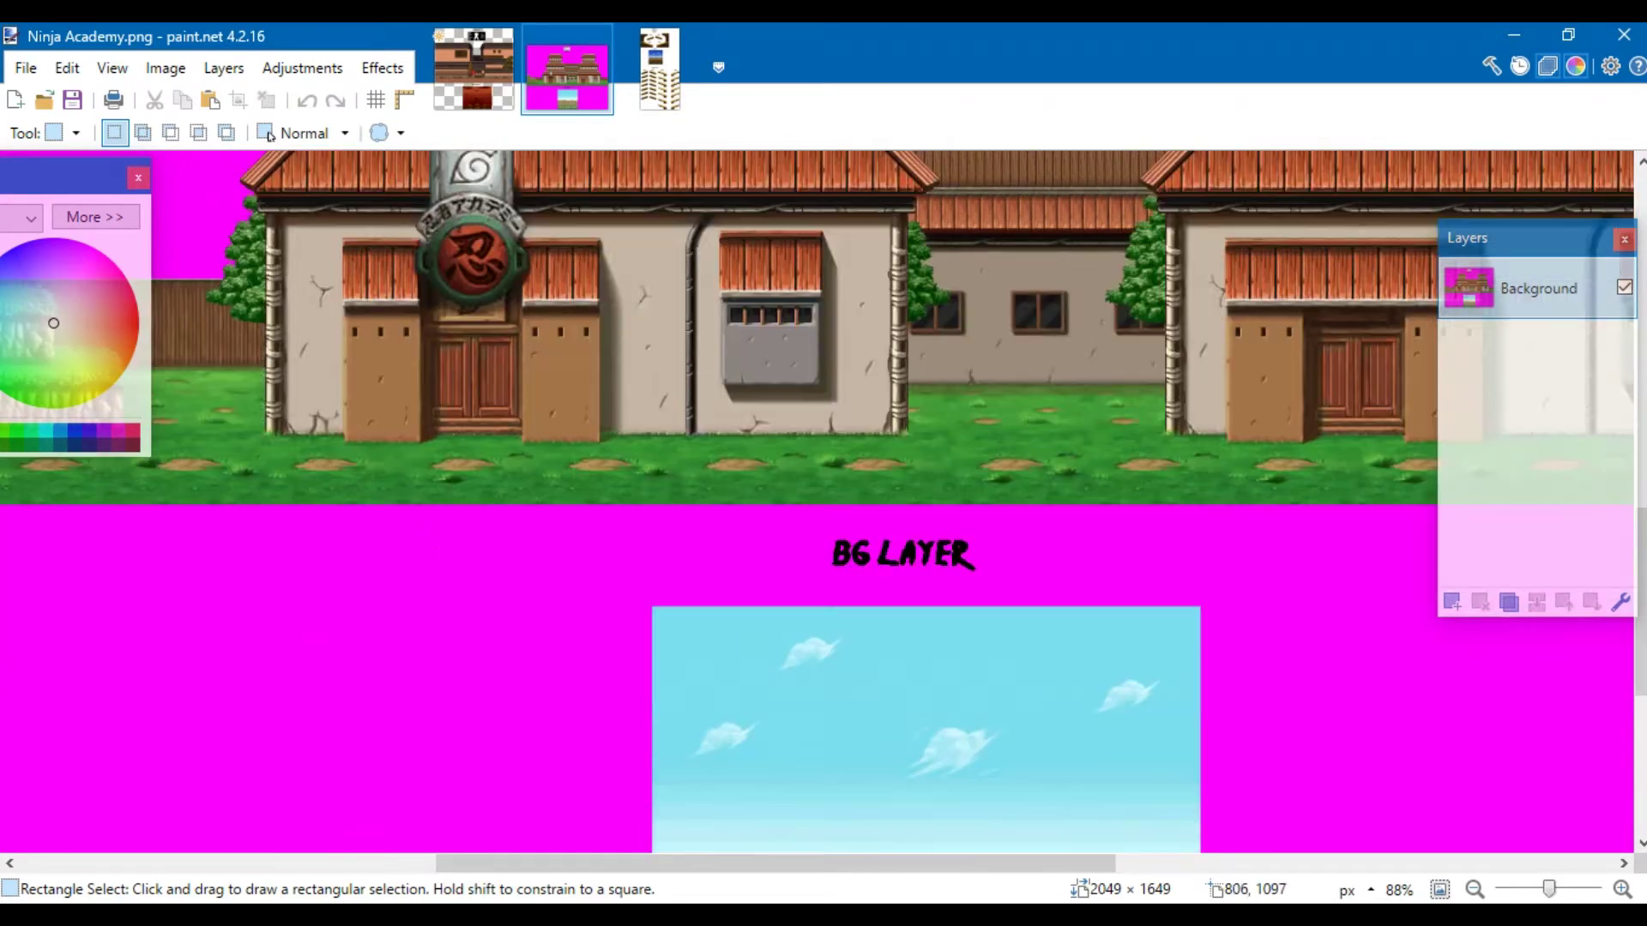
scroll(823, 502, up, 5)
scroll(823, 502, down, 6)
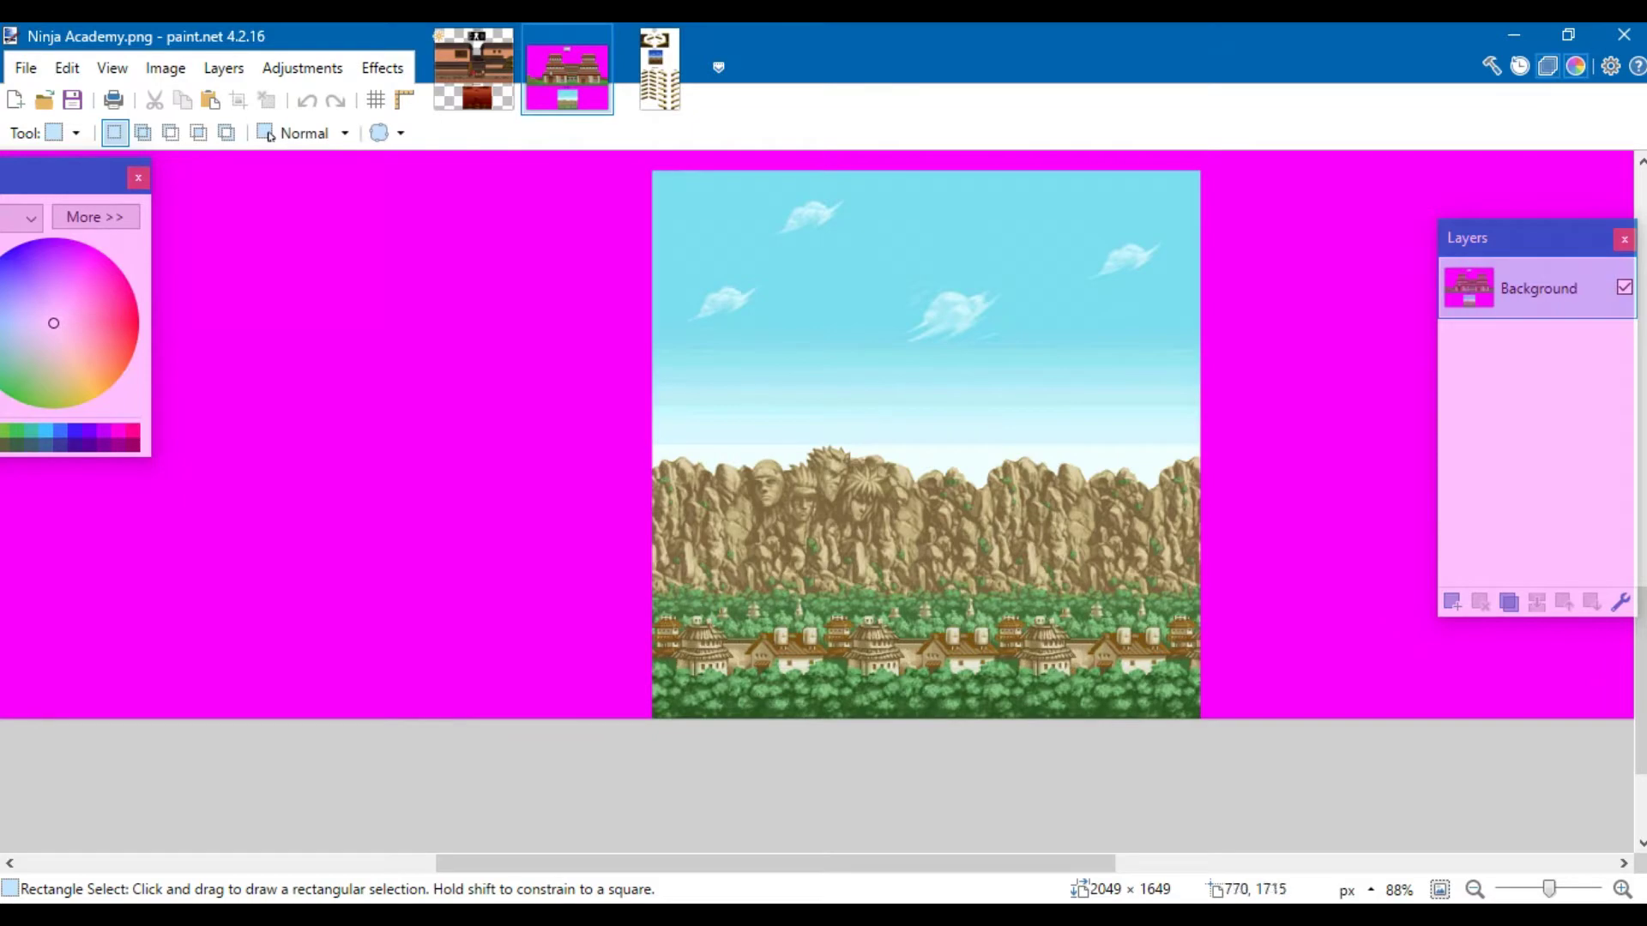
key(alt+Tab)
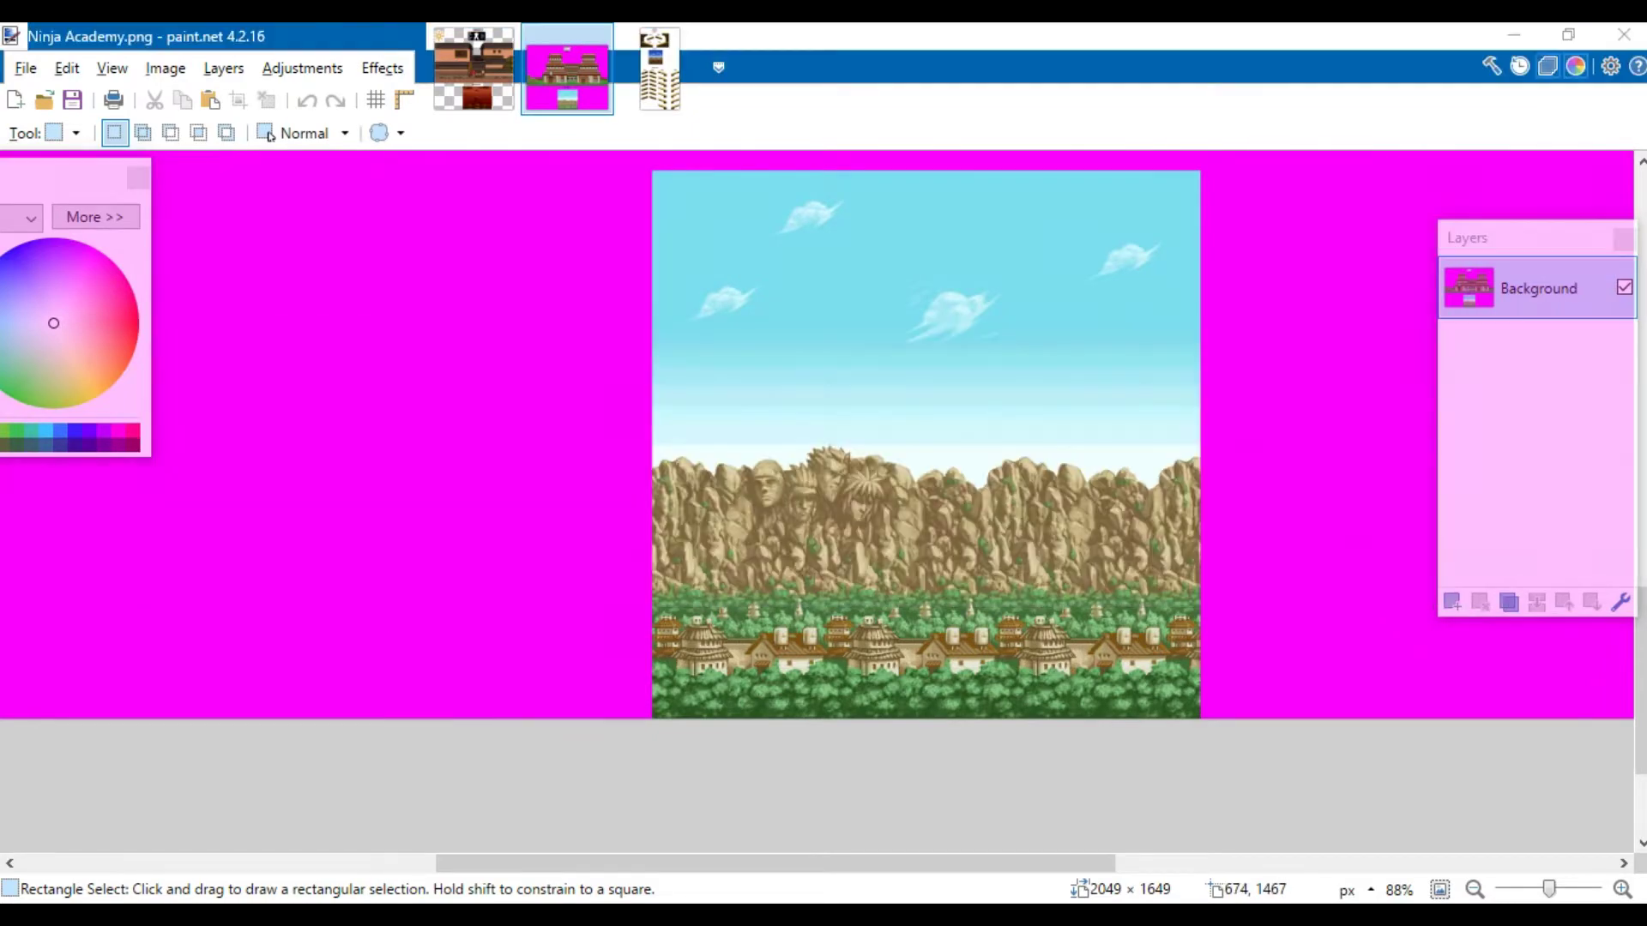
key(alt+Tab)
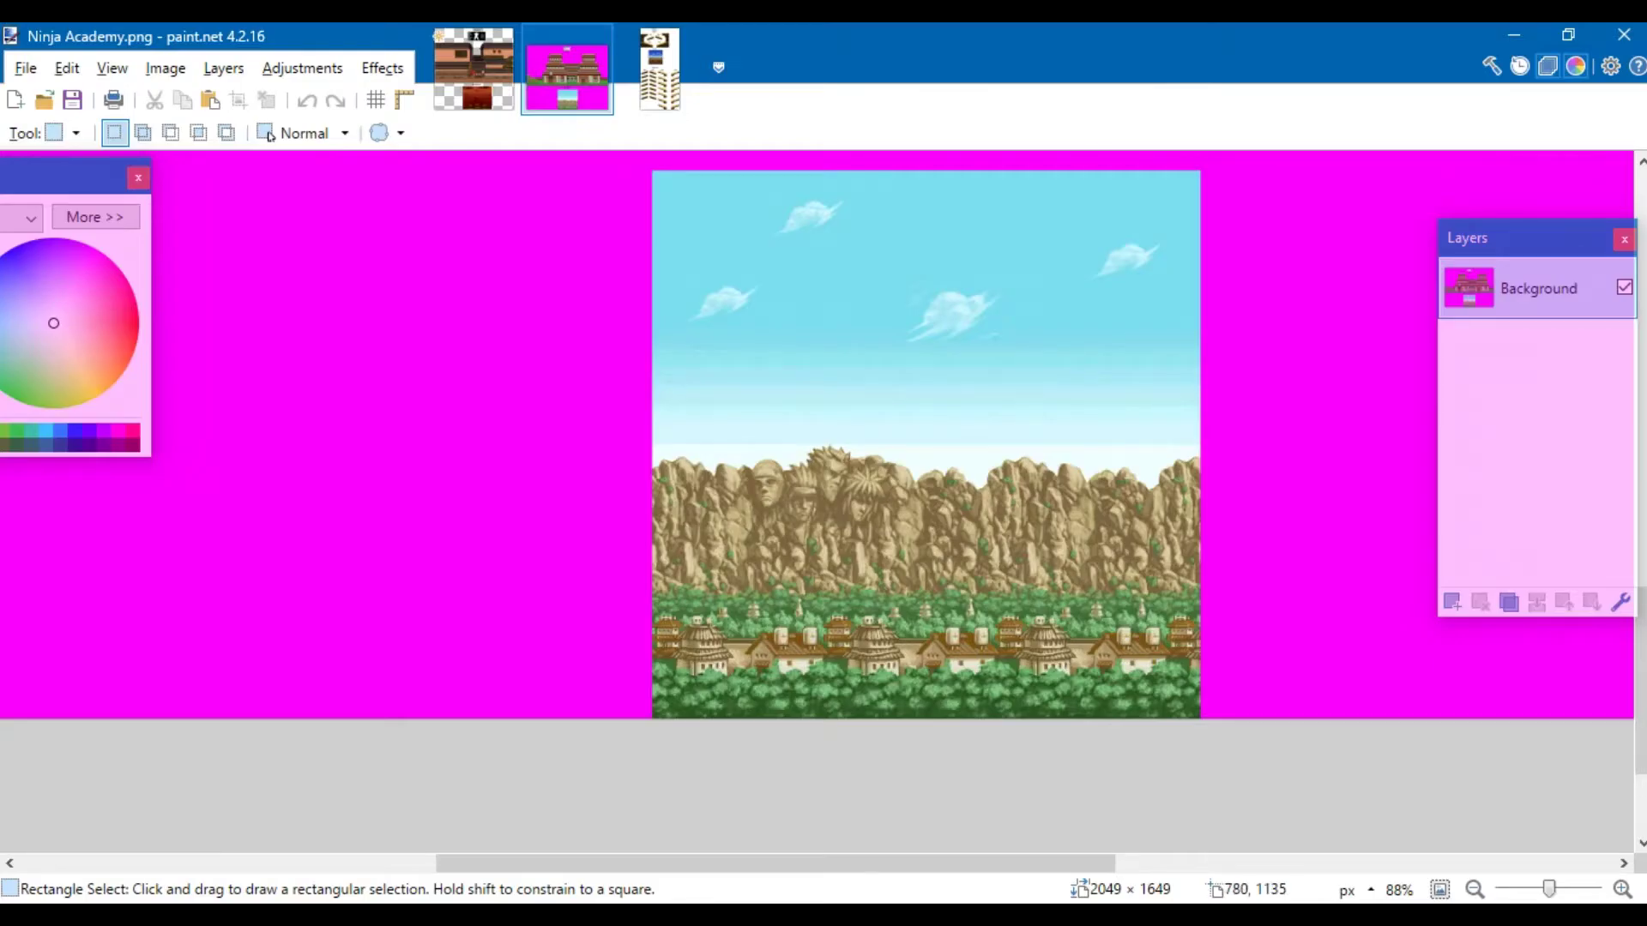
- Remove the magenta backdrop from the Ninja Academy image using the Magic Wand at 0% tolerance
click(64, 132)
click(94, 337)
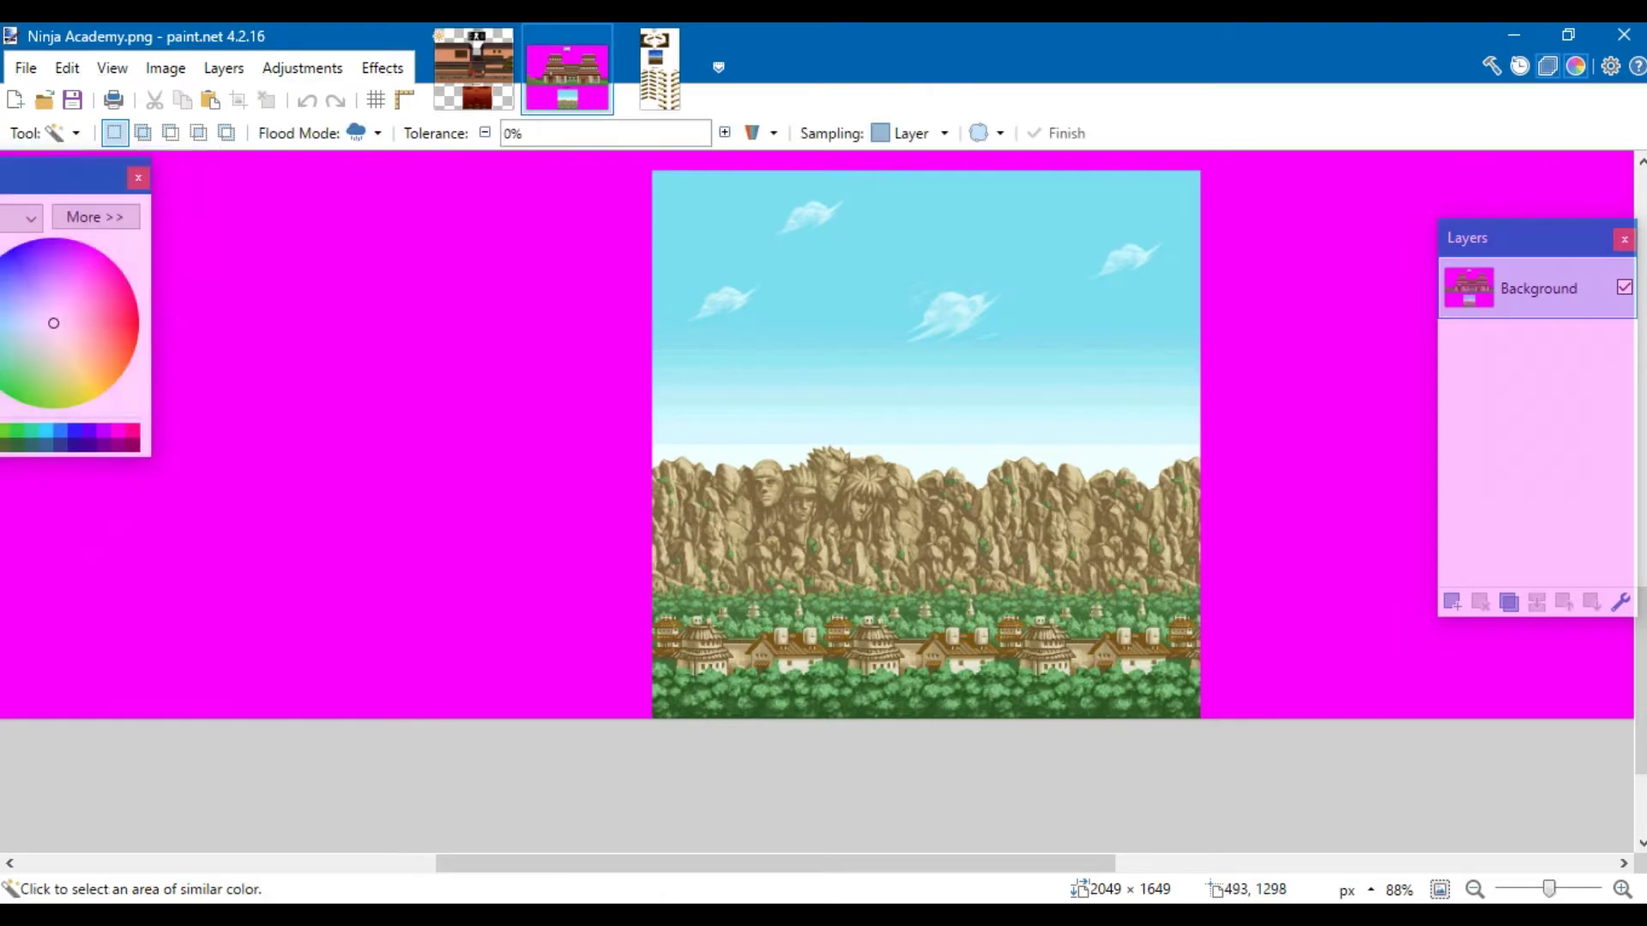
click(386, 359)
key(Delete)
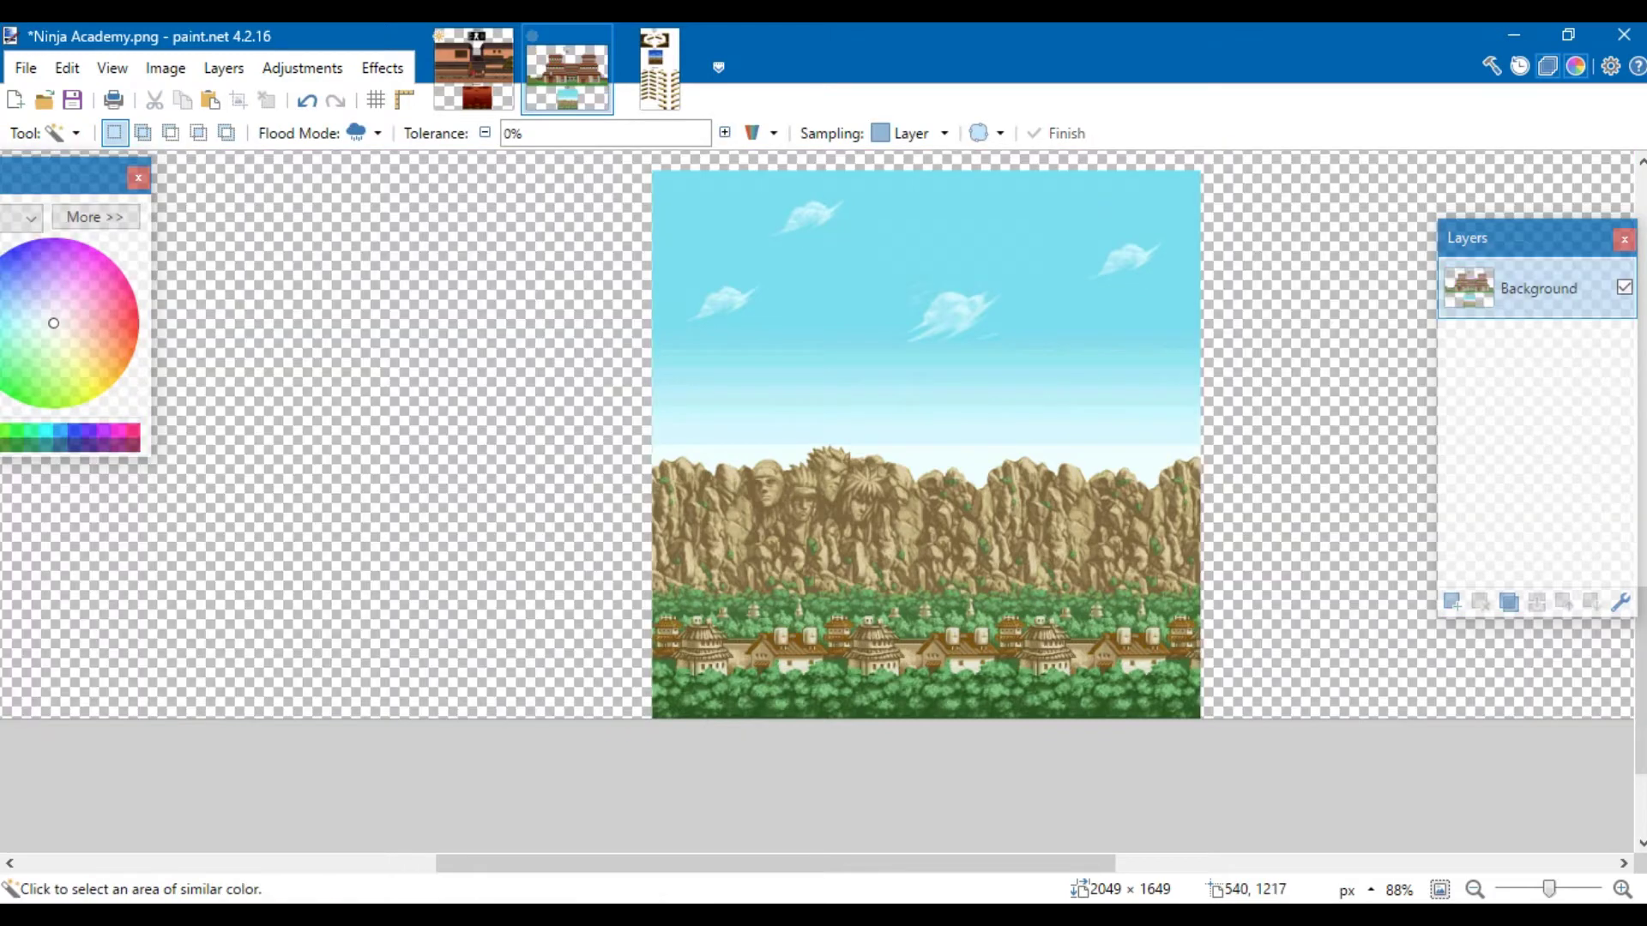
- Select the 512 × 512 px sky, mountain and village picture in the Ninja Academy image exactly along its edges and copy it
click(64, 133)
click(85, 165)
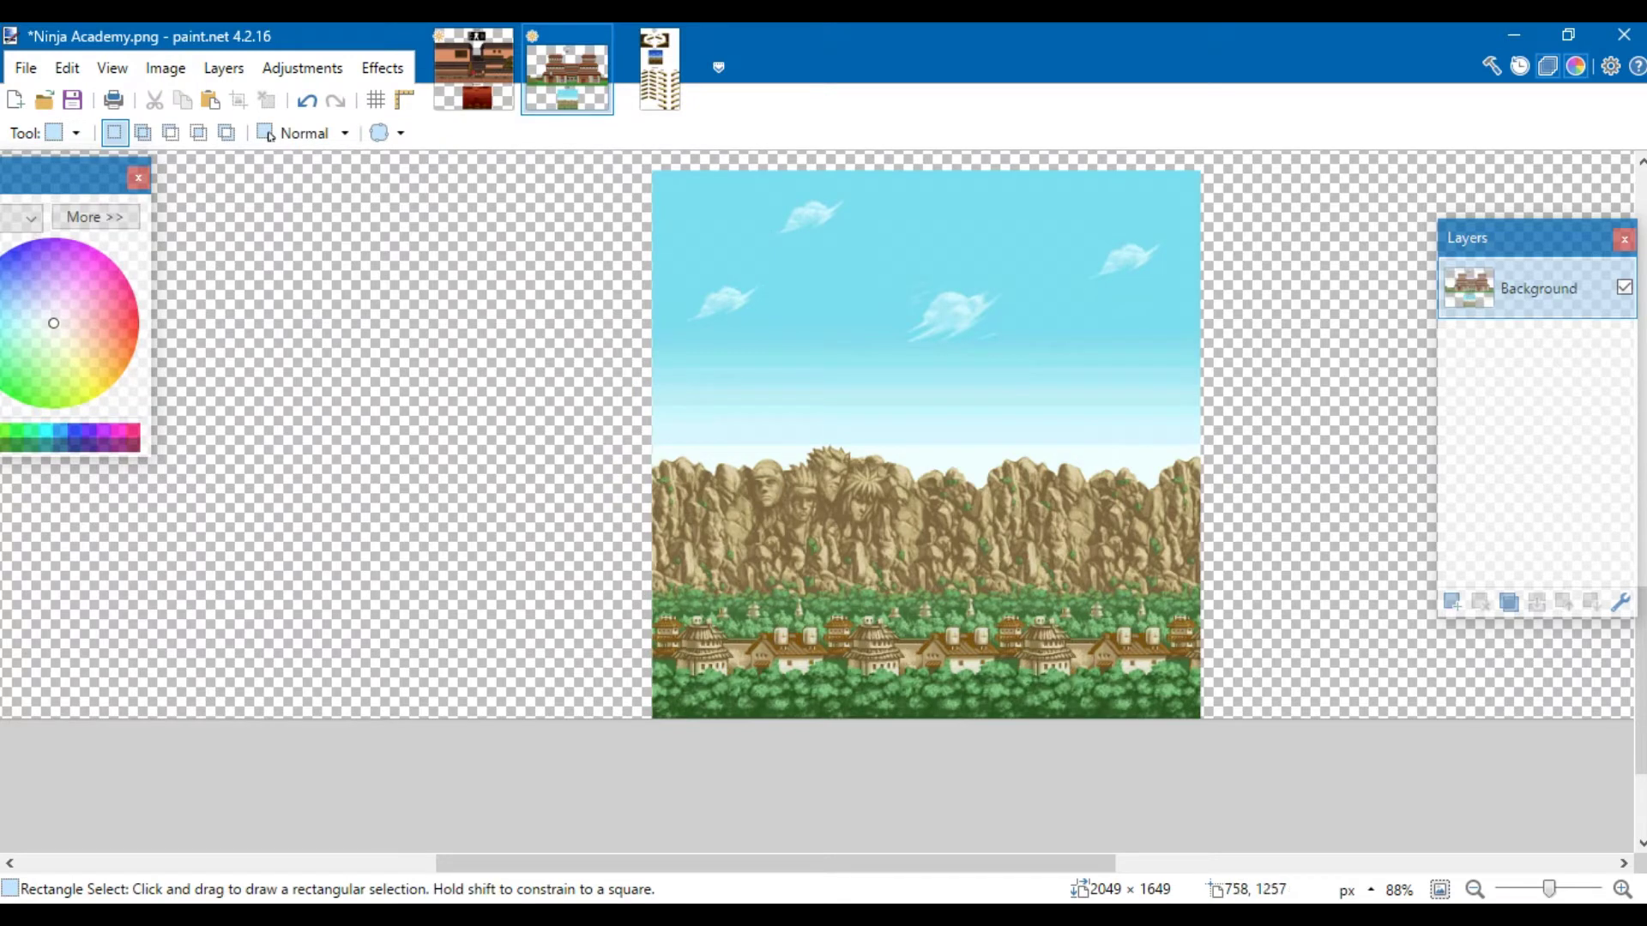
drag(653, 172, 660, 210)
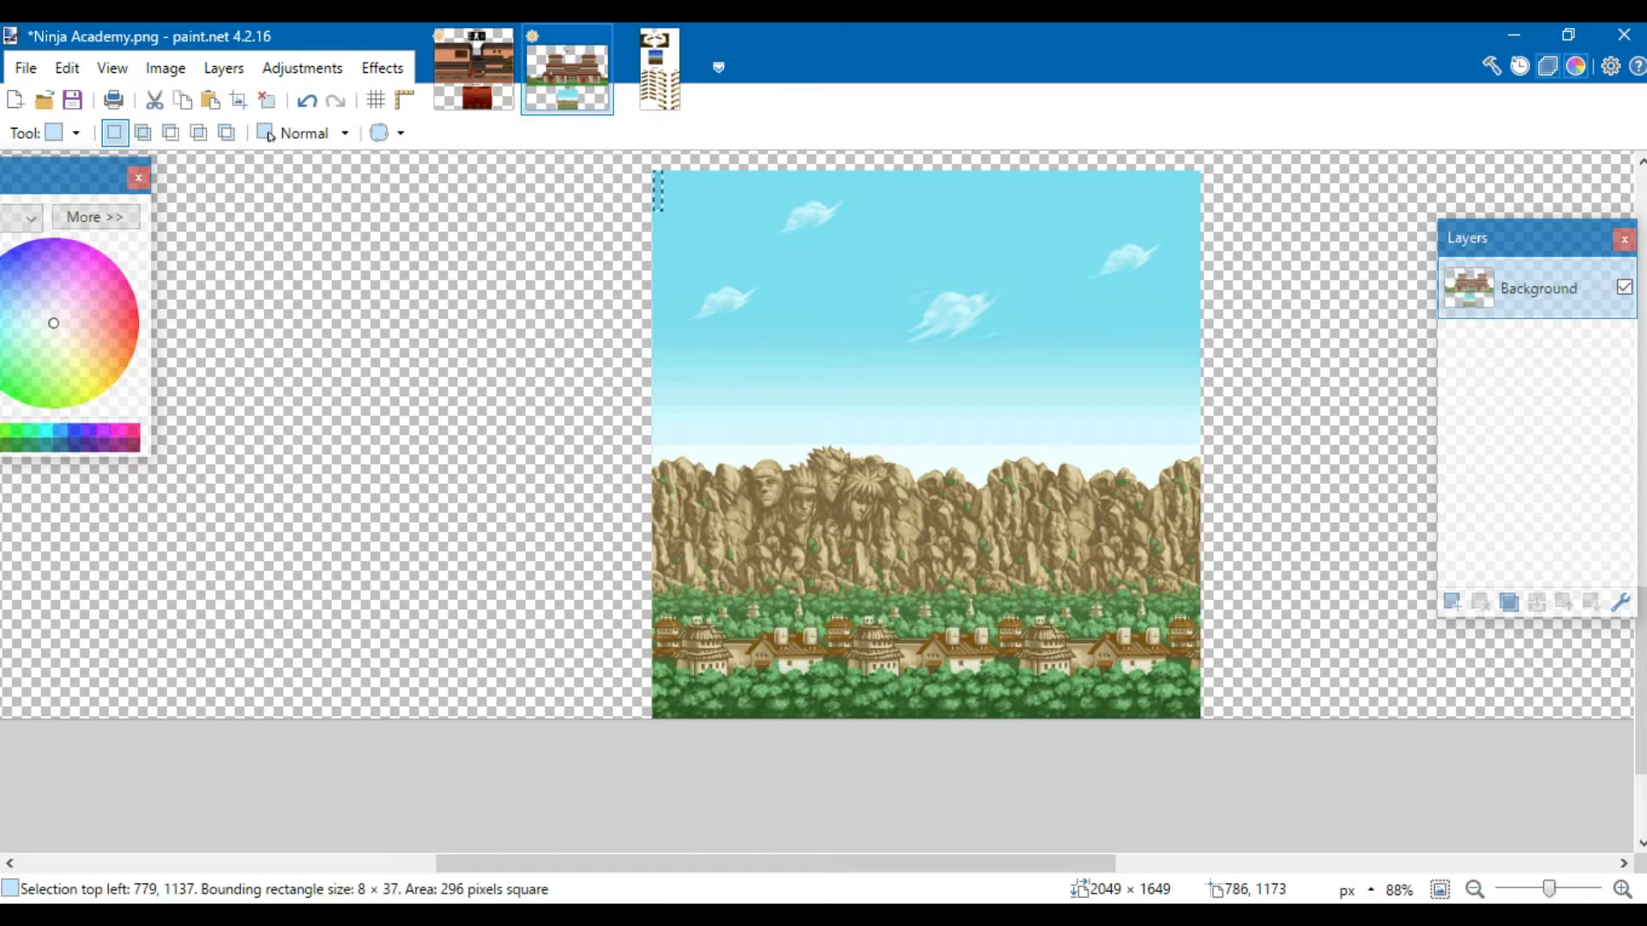
click(652, 172)
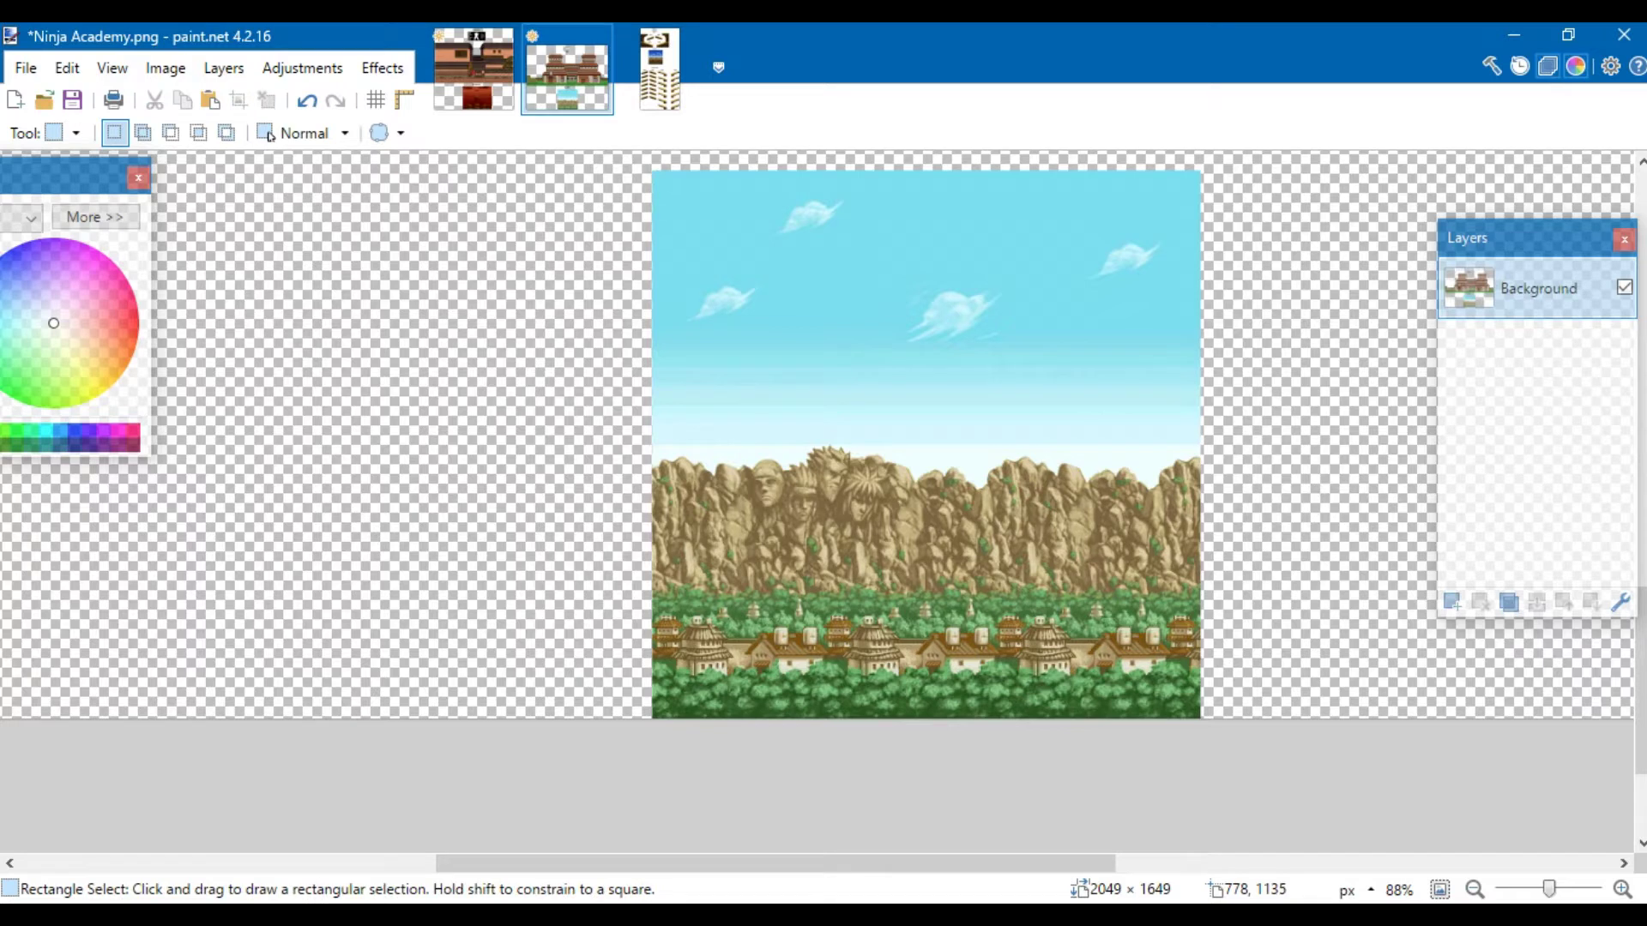
drag(653, 172, 1199, 772)
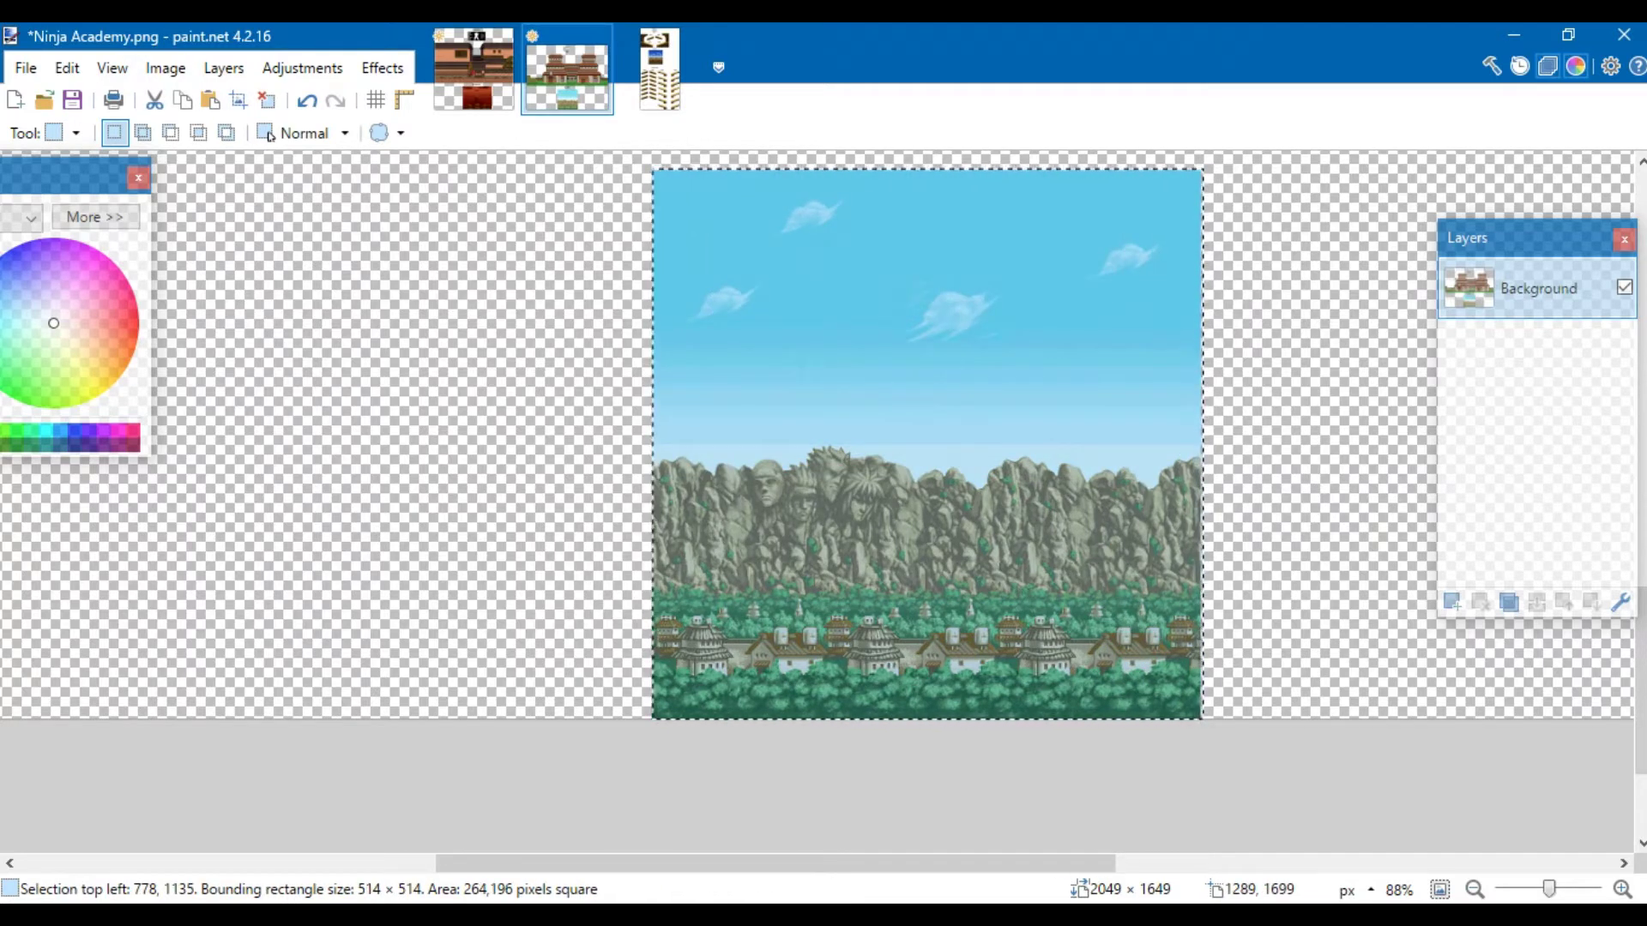
key(ctrl+d)
drag(641, 739, 1166, 455)
key(ctrl+d)
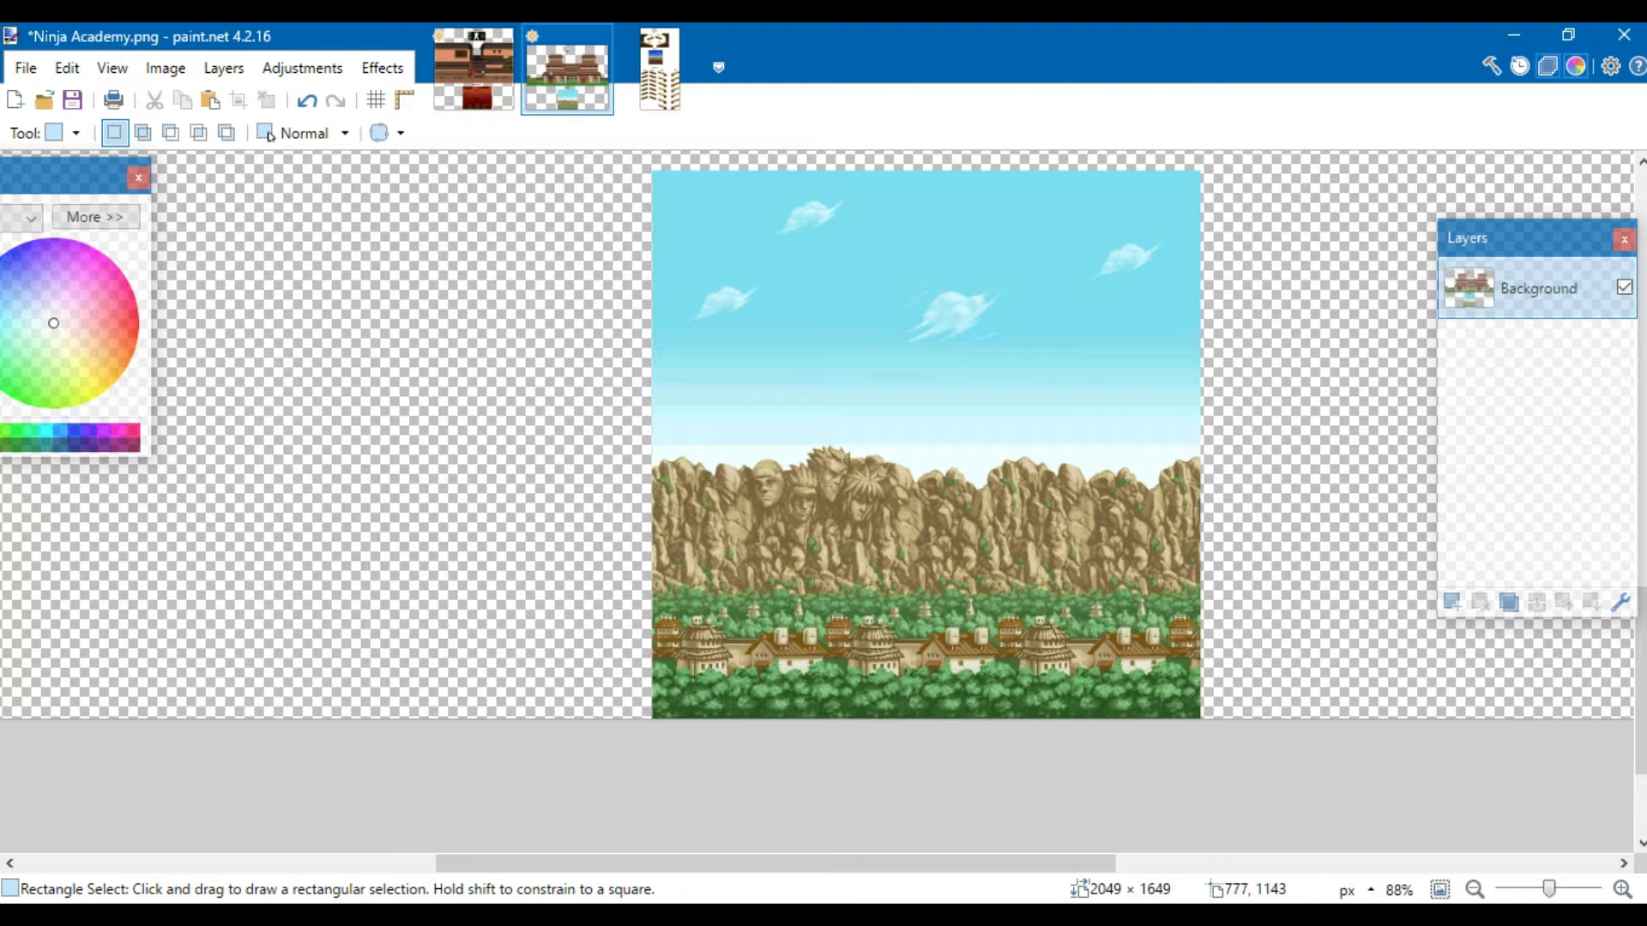
drag(652, 172, 750, 231)
click(748, 229)
drag(652, 171, 1200, 764)
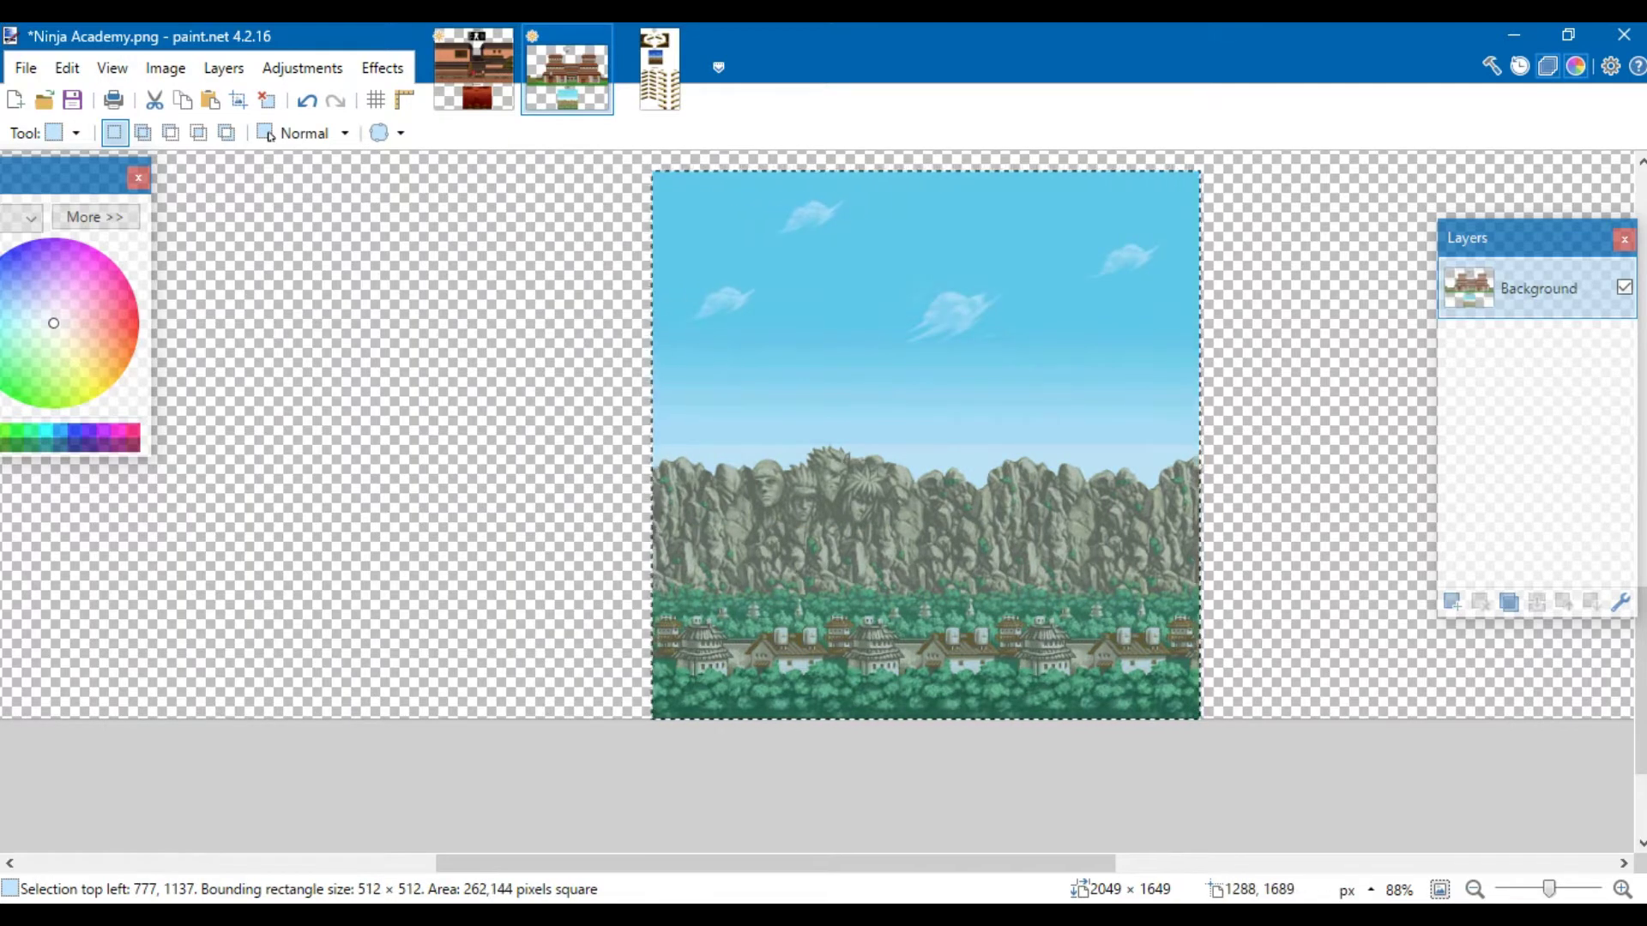
- Switch to Flash and delete both red sky bitmaps inside the BG movie clip
key(alt+Tab)
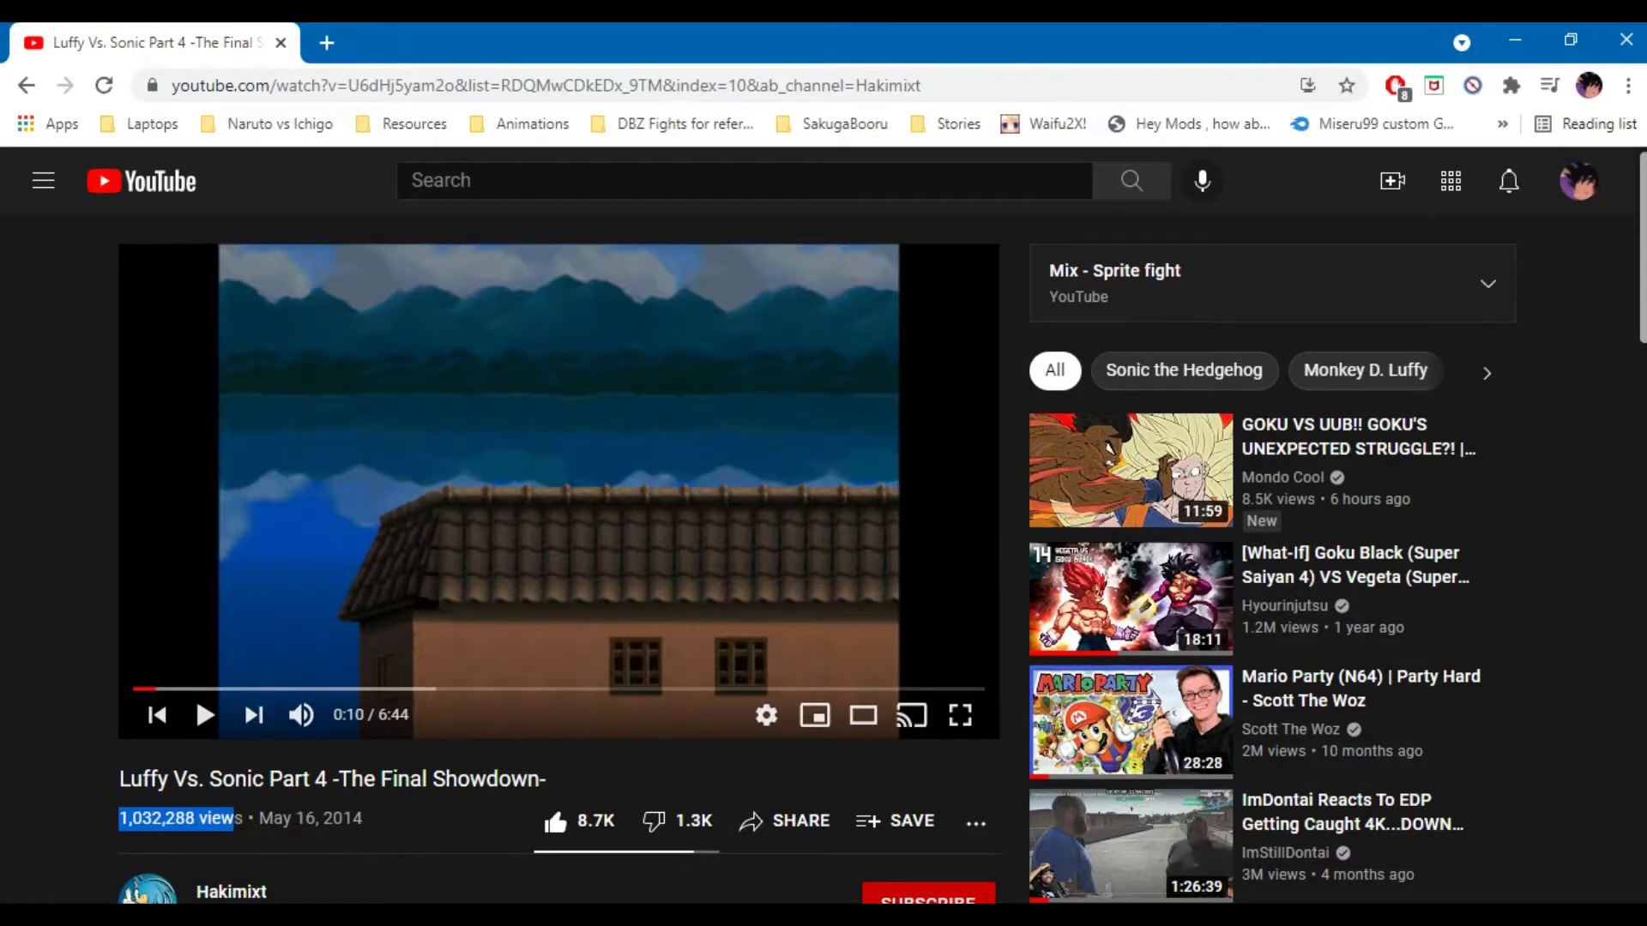
key(alt+Tab)
key(Tab)
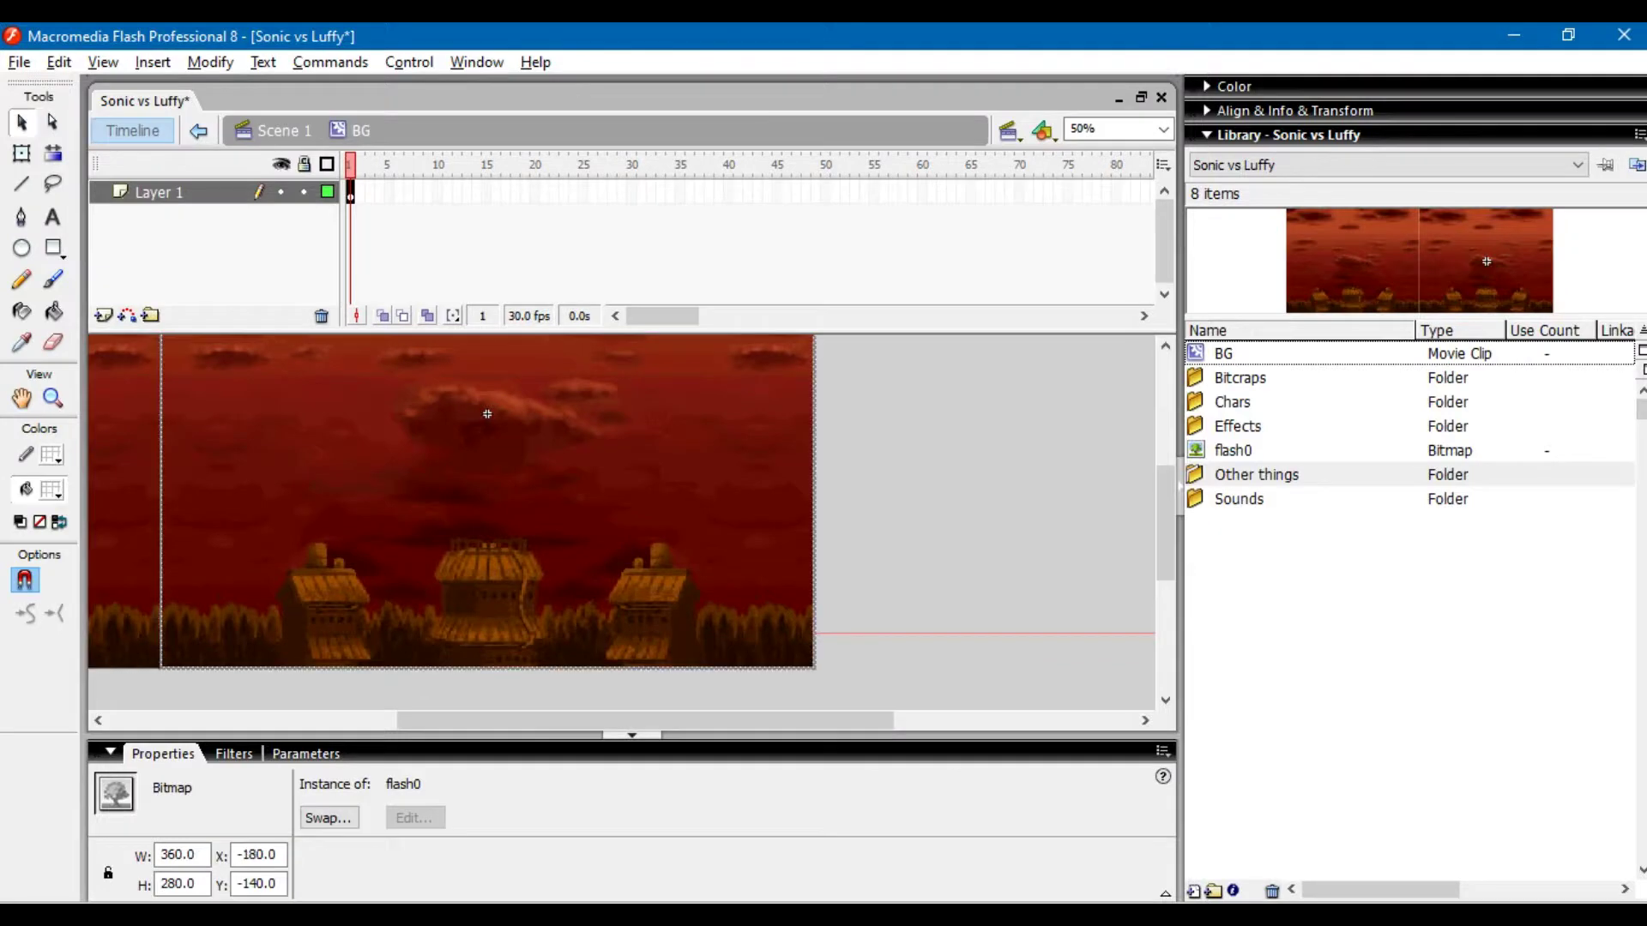
key(Delete)
key(ctrl+z)
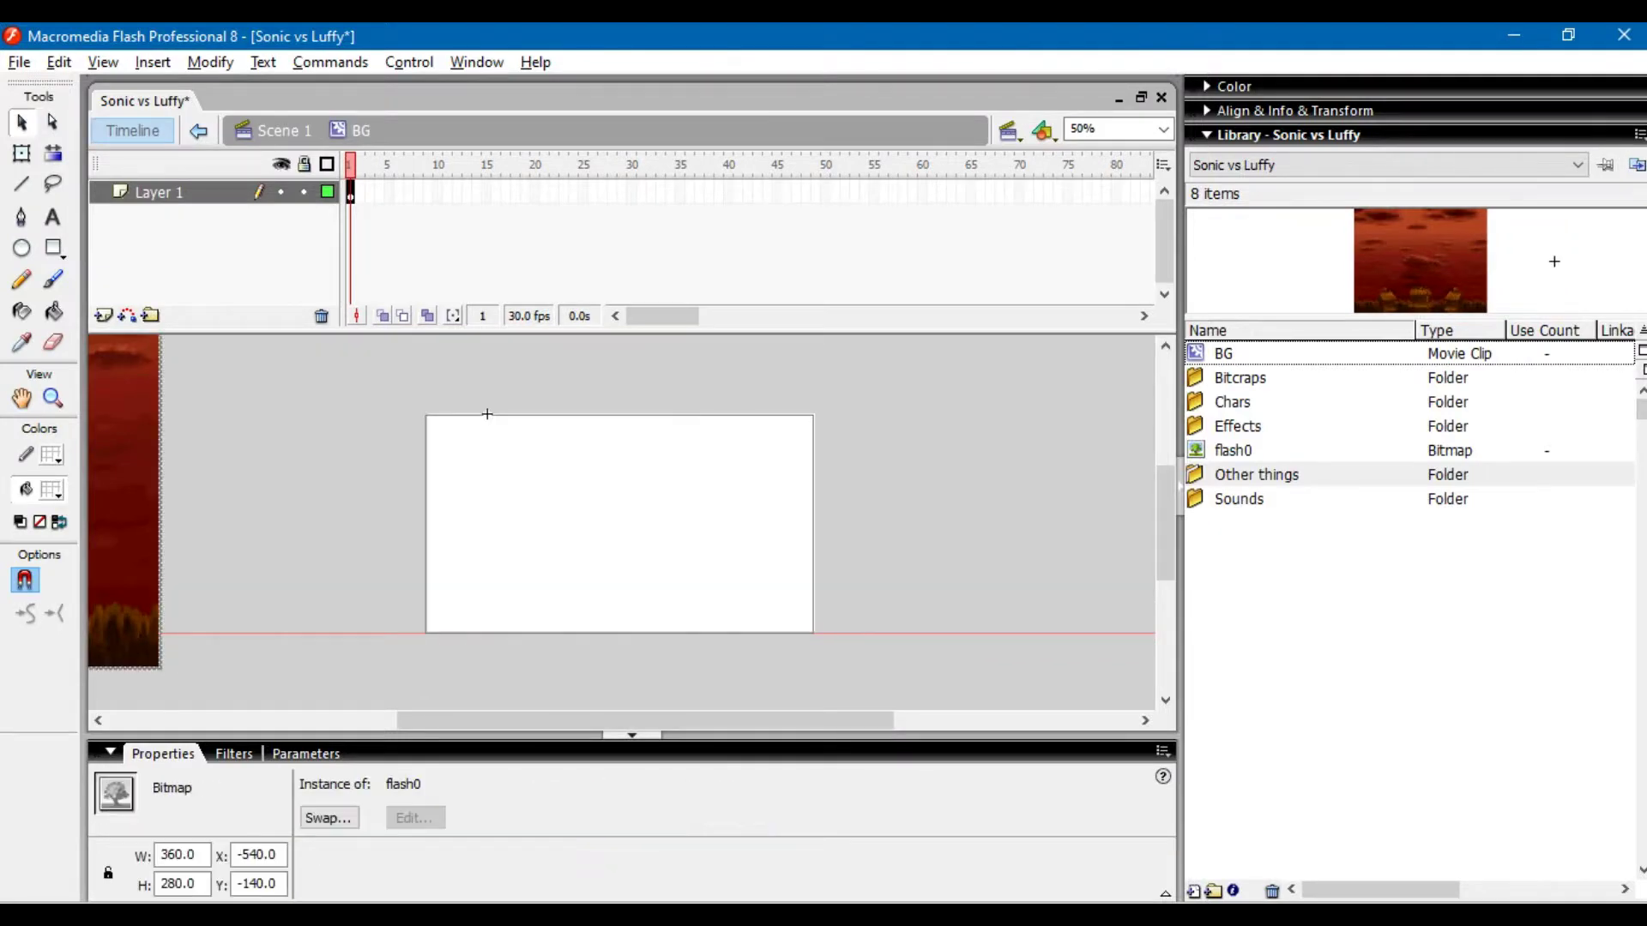
key(Delete)
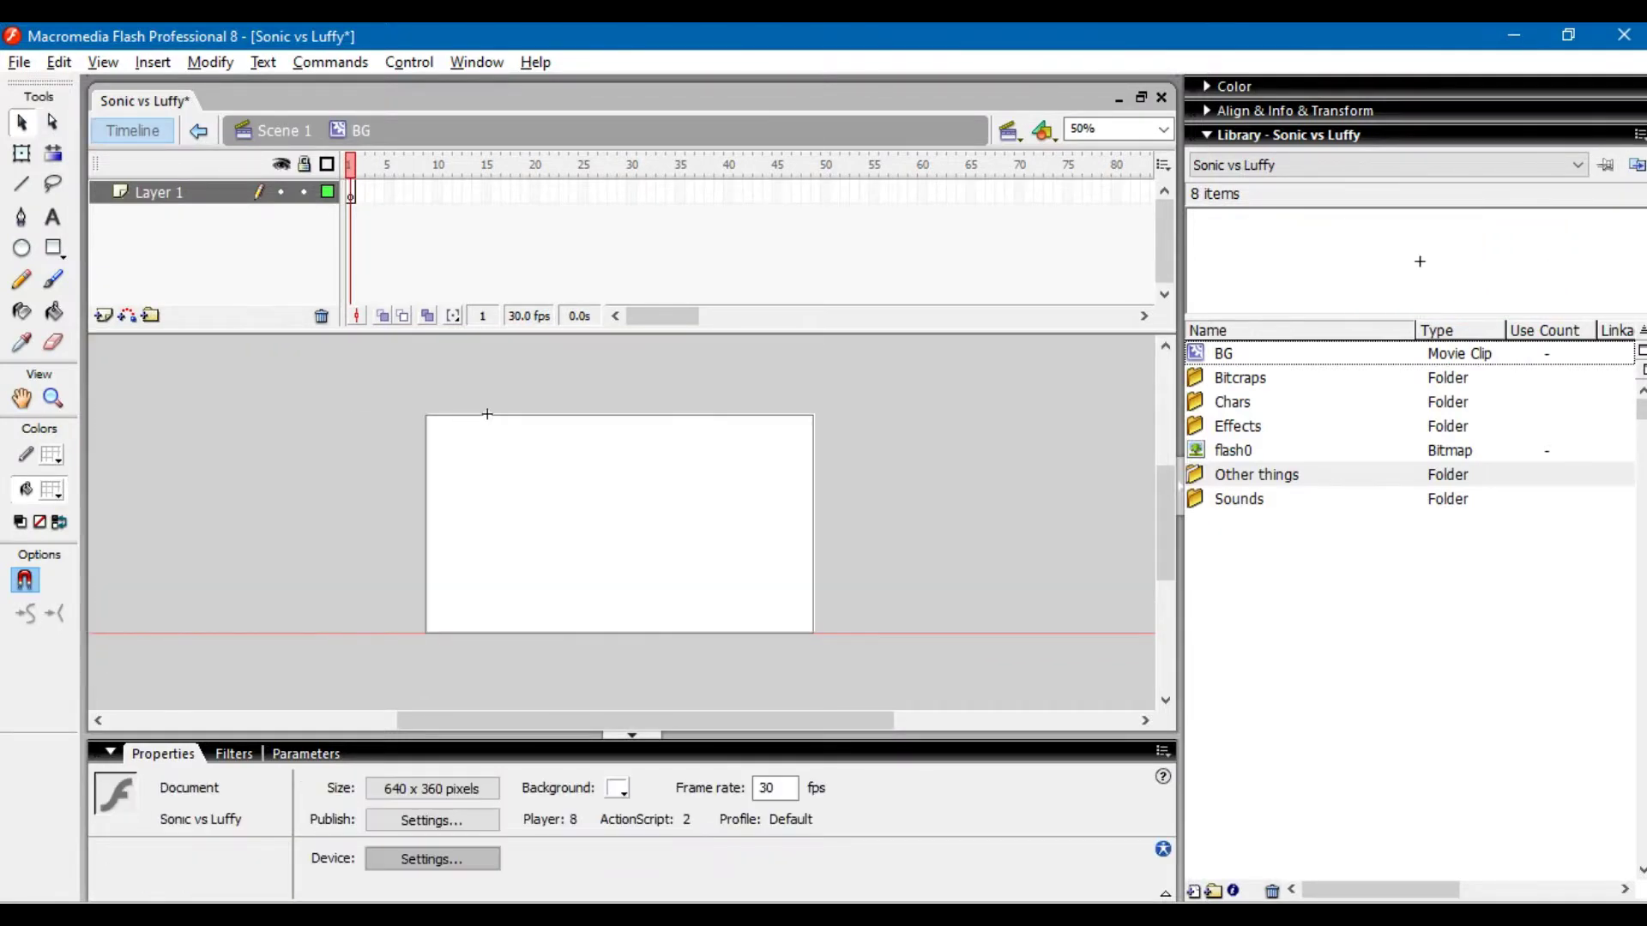
- Paste the copied mountain village picture into the BG clip and move it to about X -184.4, Y -387.8
key(ctrl+v)
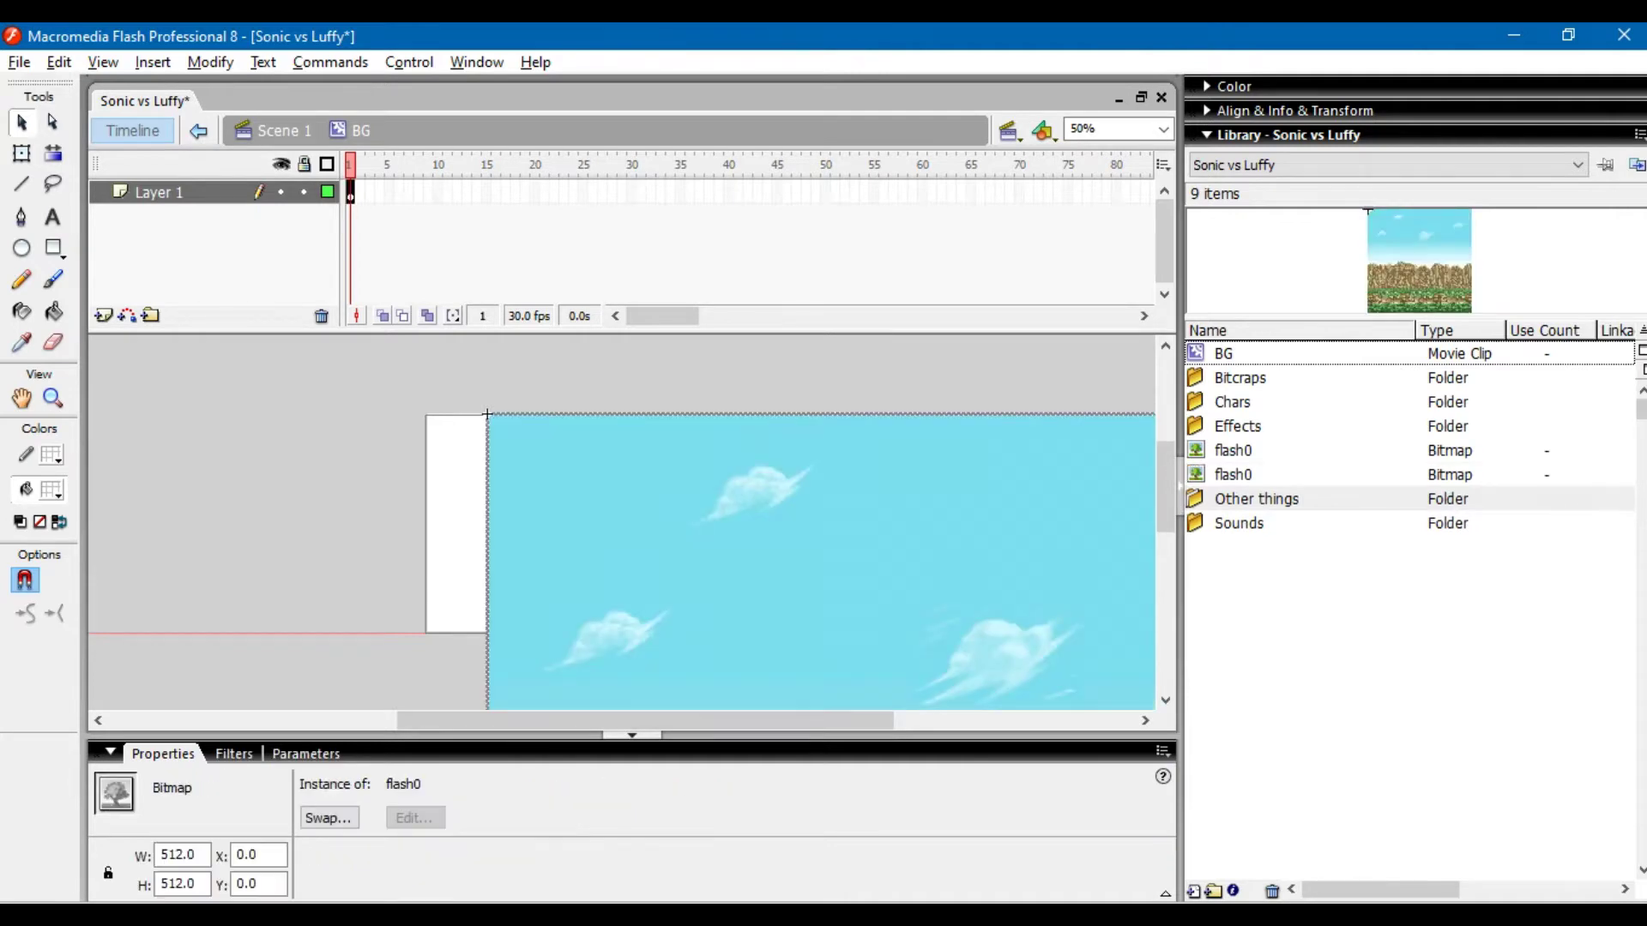
drag(772, 549, 560, 408)
drag(737, 583, 640, 403)
drag(635, 584, 613, 509)
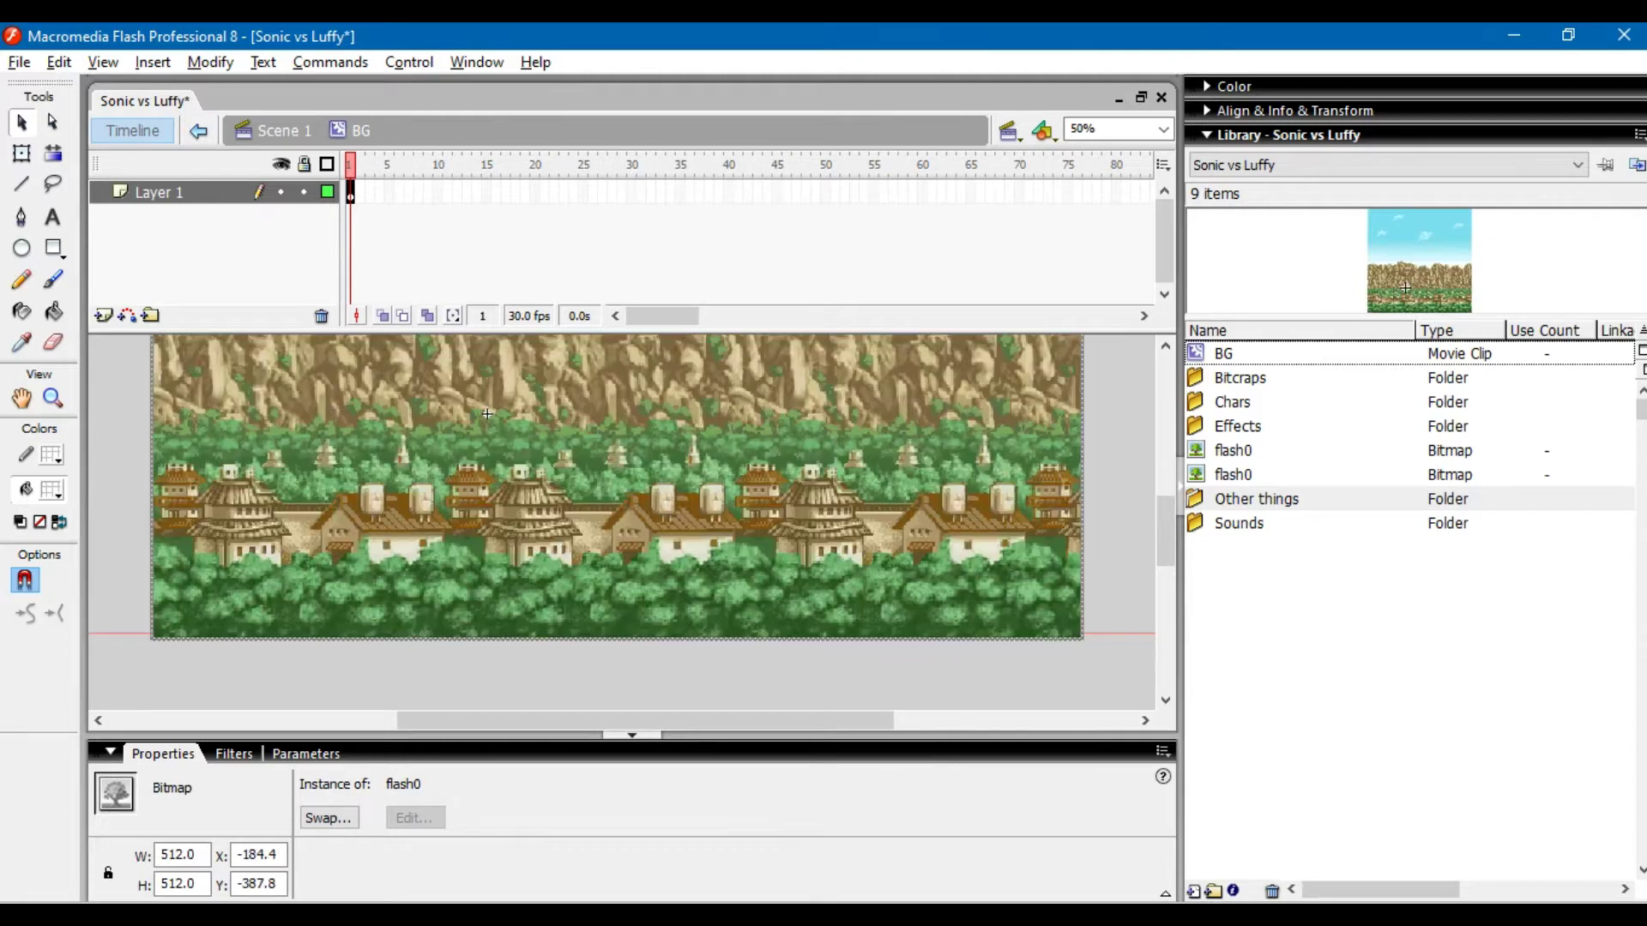
- Add a second copy of the mountain village bitmap and place it against the first one's left edge at about X -696.5
click(1163, 130)
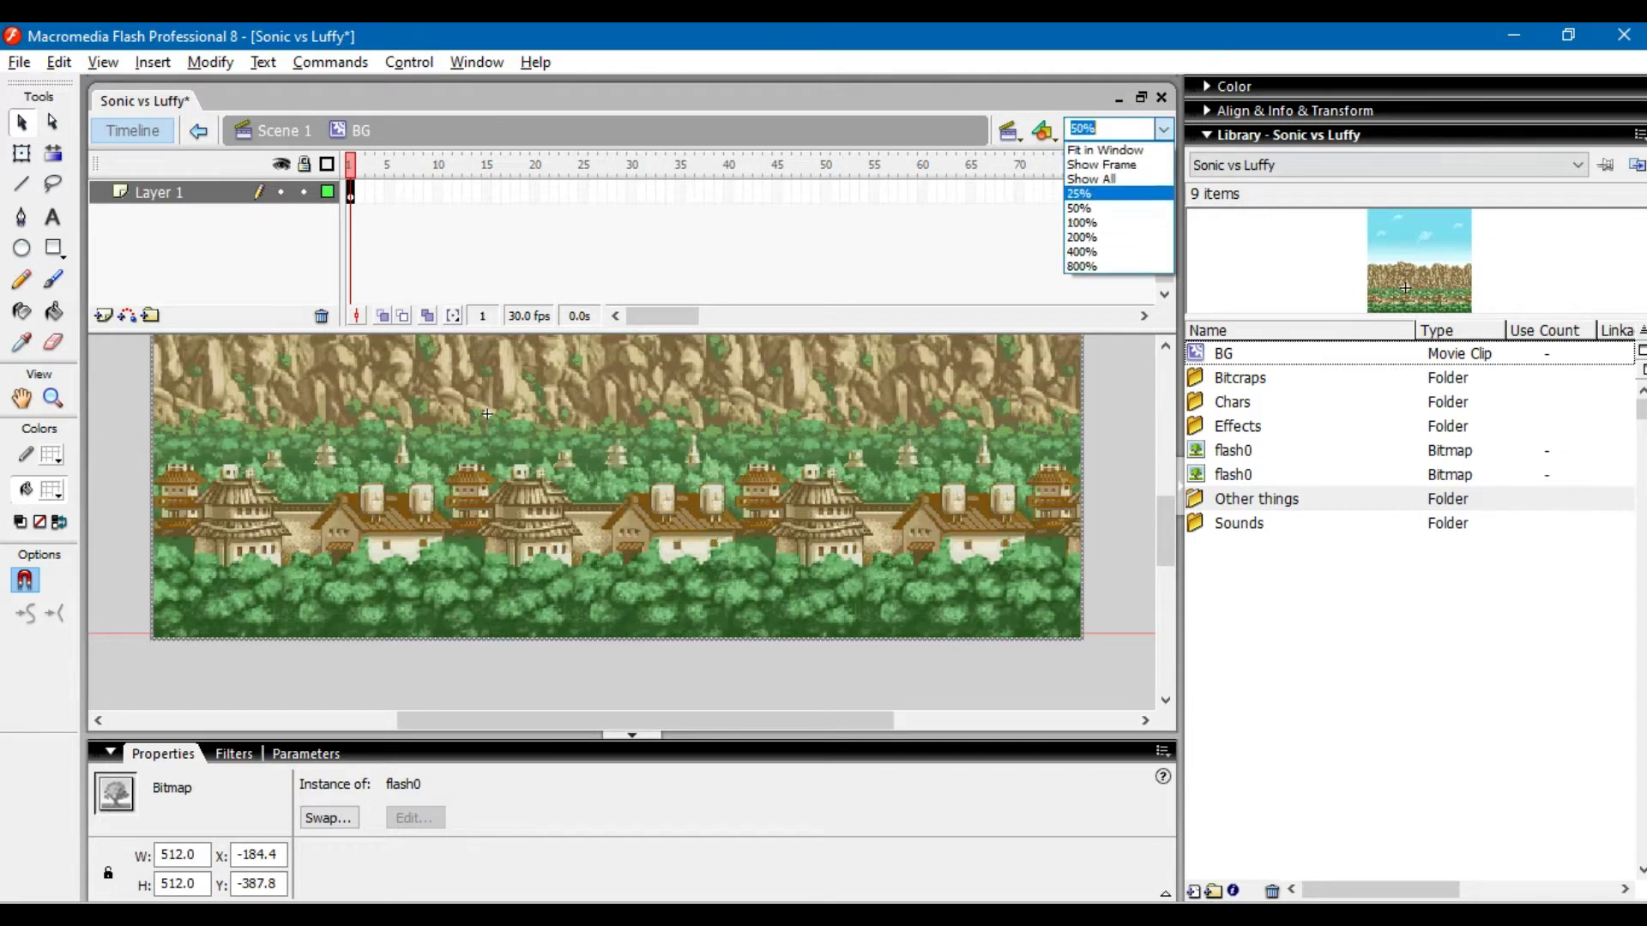
click(1085, 194)
scroll(404, 515, up, 3)
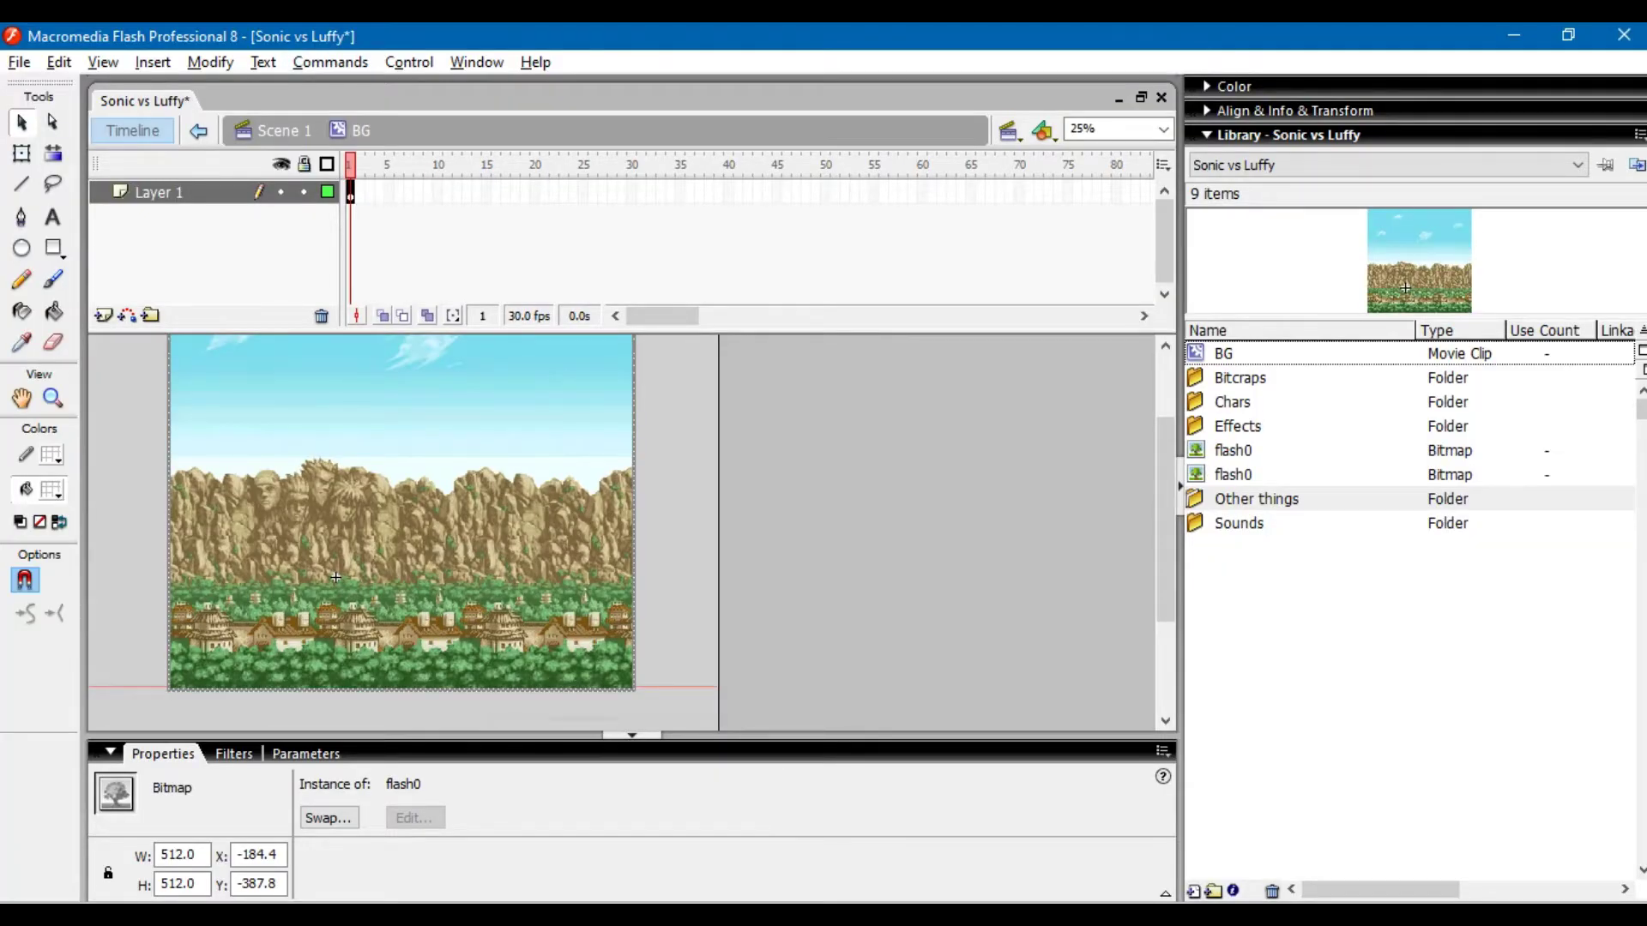
key(ctrl+v)
click(896, 526)
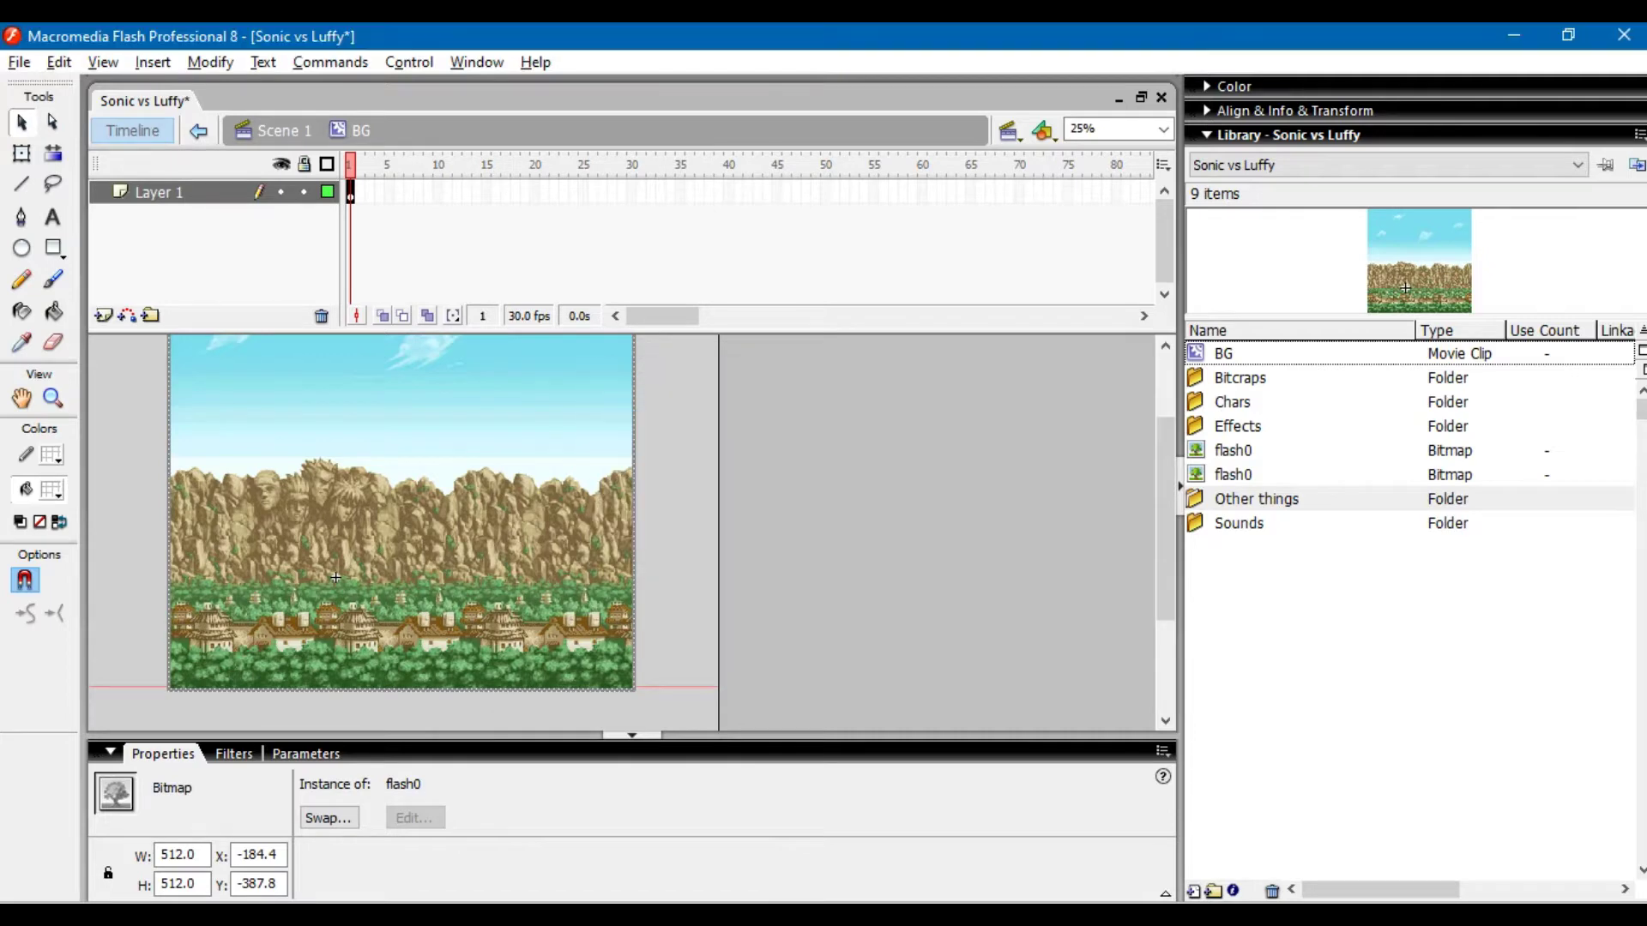
drag(515, 515, 218, 515)
drag(386, 515, 247, 515)
drag(343, 514, 232, 515)
key(shift+Right)
key(shift+Right)
key(shift+Right)
key(shift+Right)
key(shift+Right)
key(shift+Right)
key(shift+Right)
key(shift+Right)
key(shift+Right)
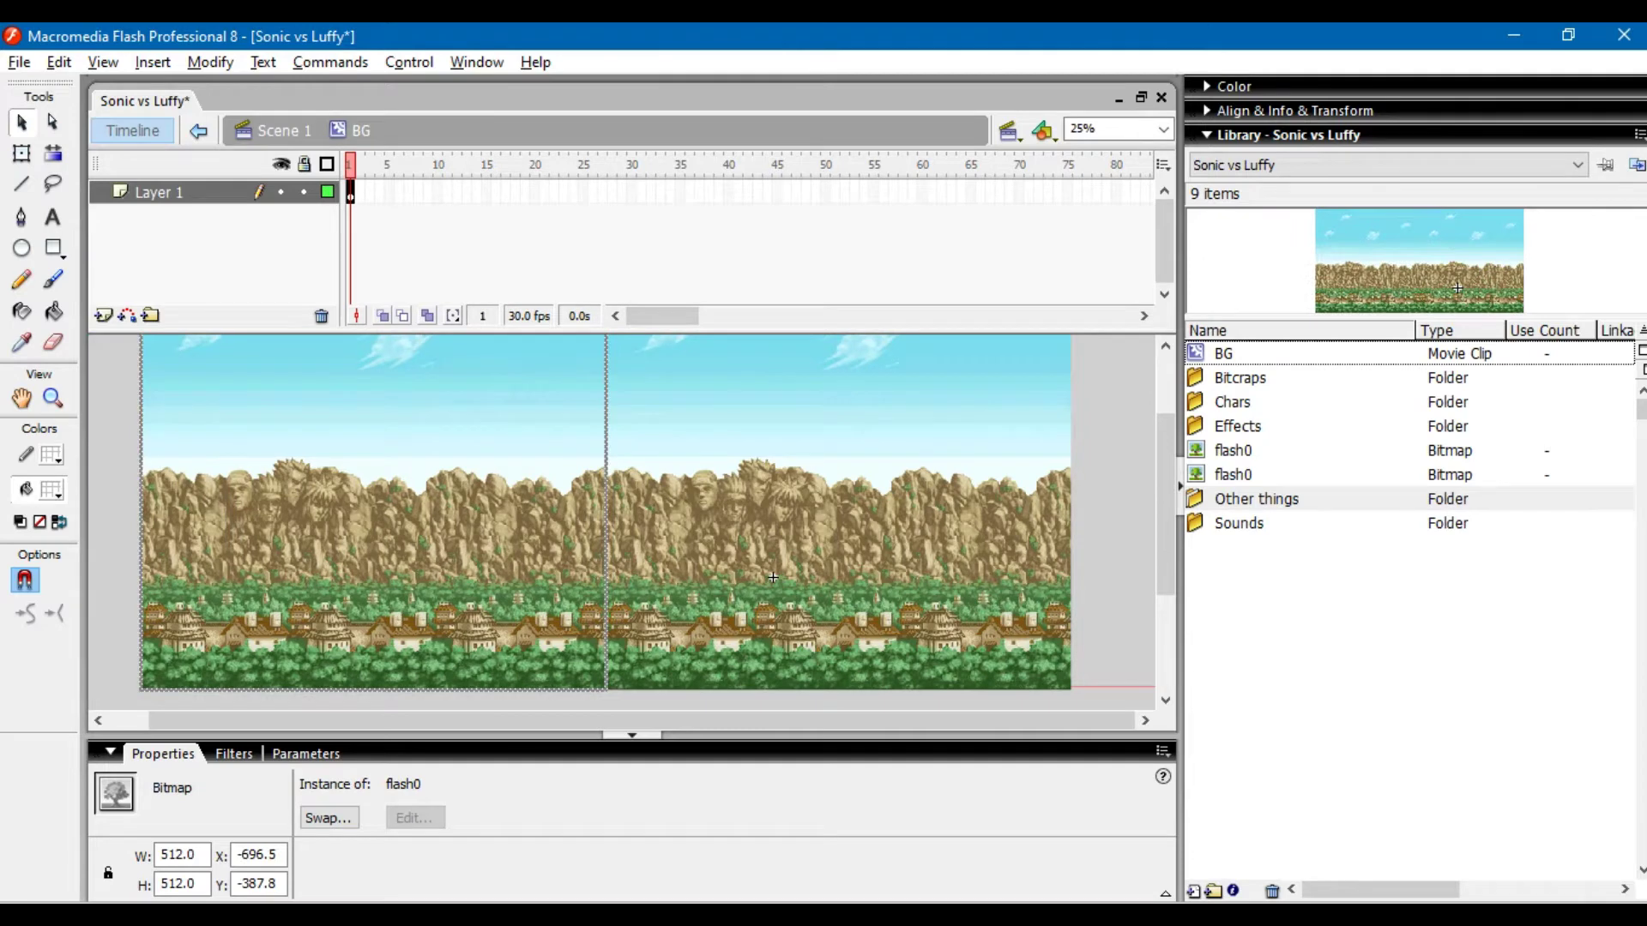
- Nudge the left mountain village copy one pixel right to X -695.5 so it overlaps the seam
key(Escape)
click(374, 523)
key(Right)
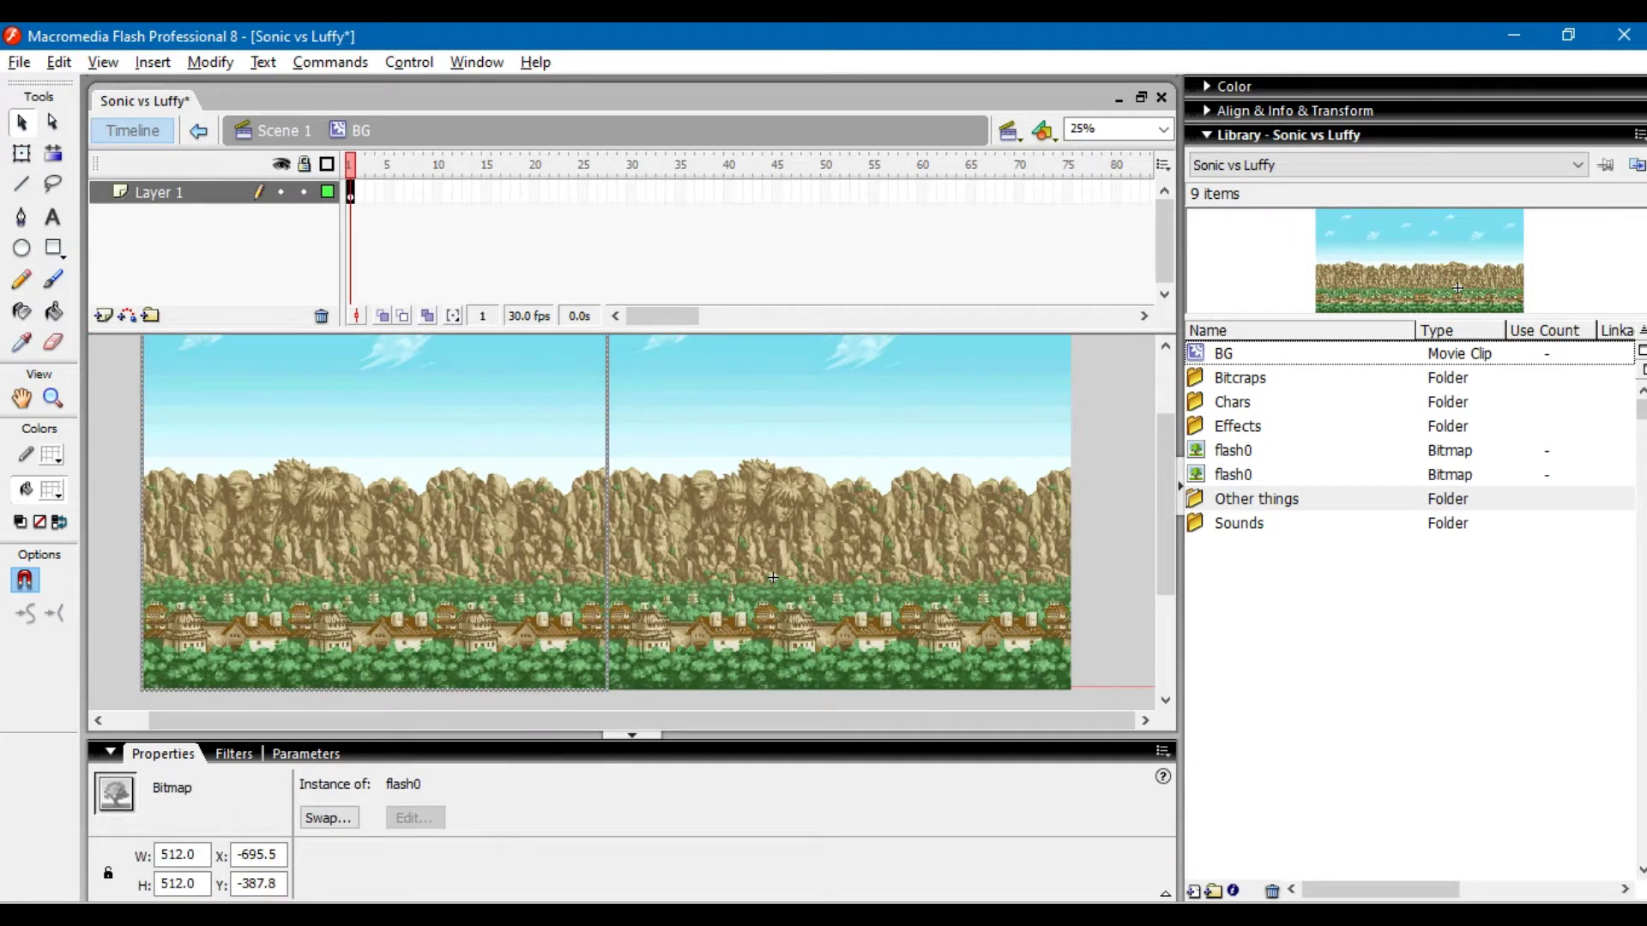
- Paste a third copy of the mountain village bitmap in place, keeping existing library items, and shift it to about X 163.6
key(Escape)
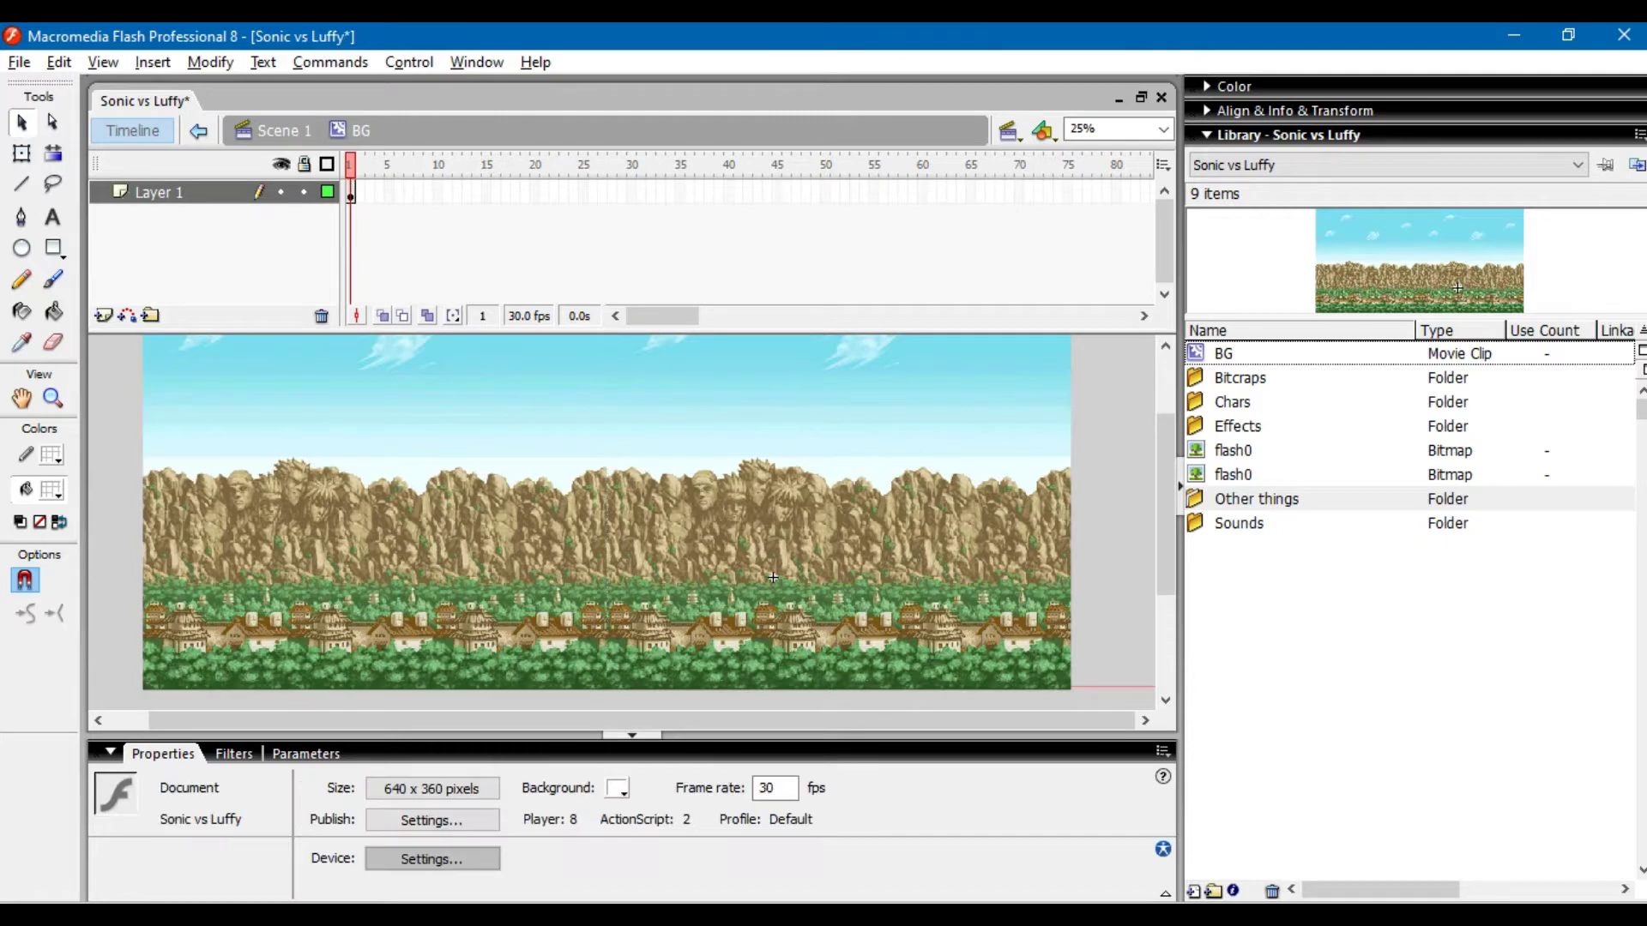
click(374, 523)
right_click(1117, 503)
click(1203, 598)
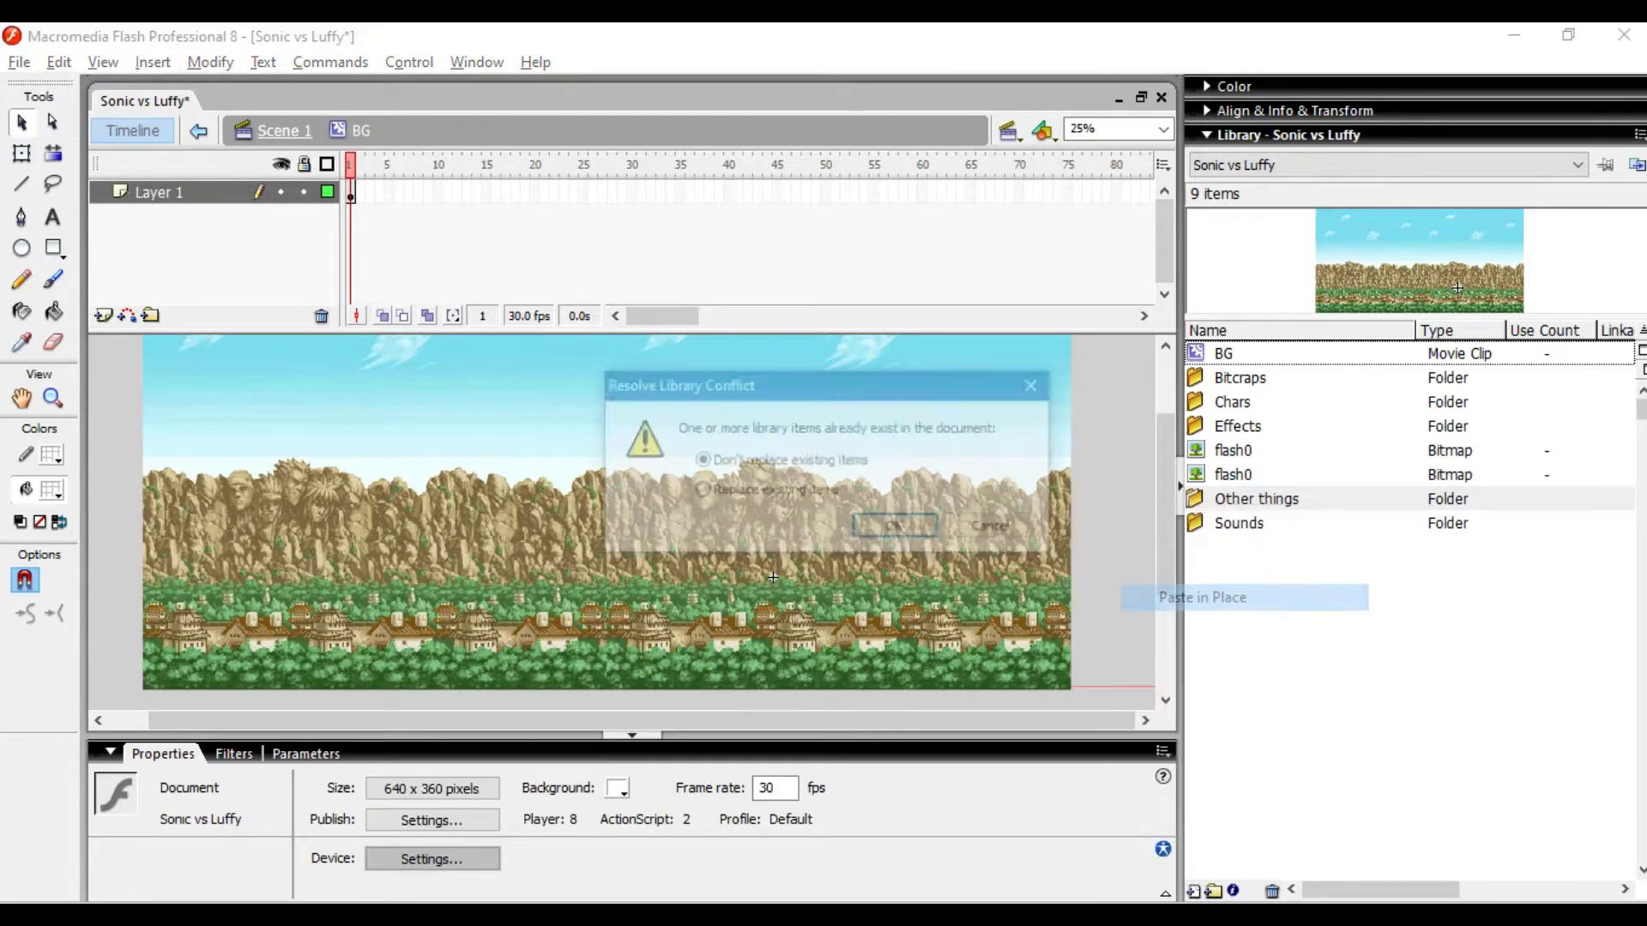
click(893, 526)
drag(798, 532, 1121, 532)
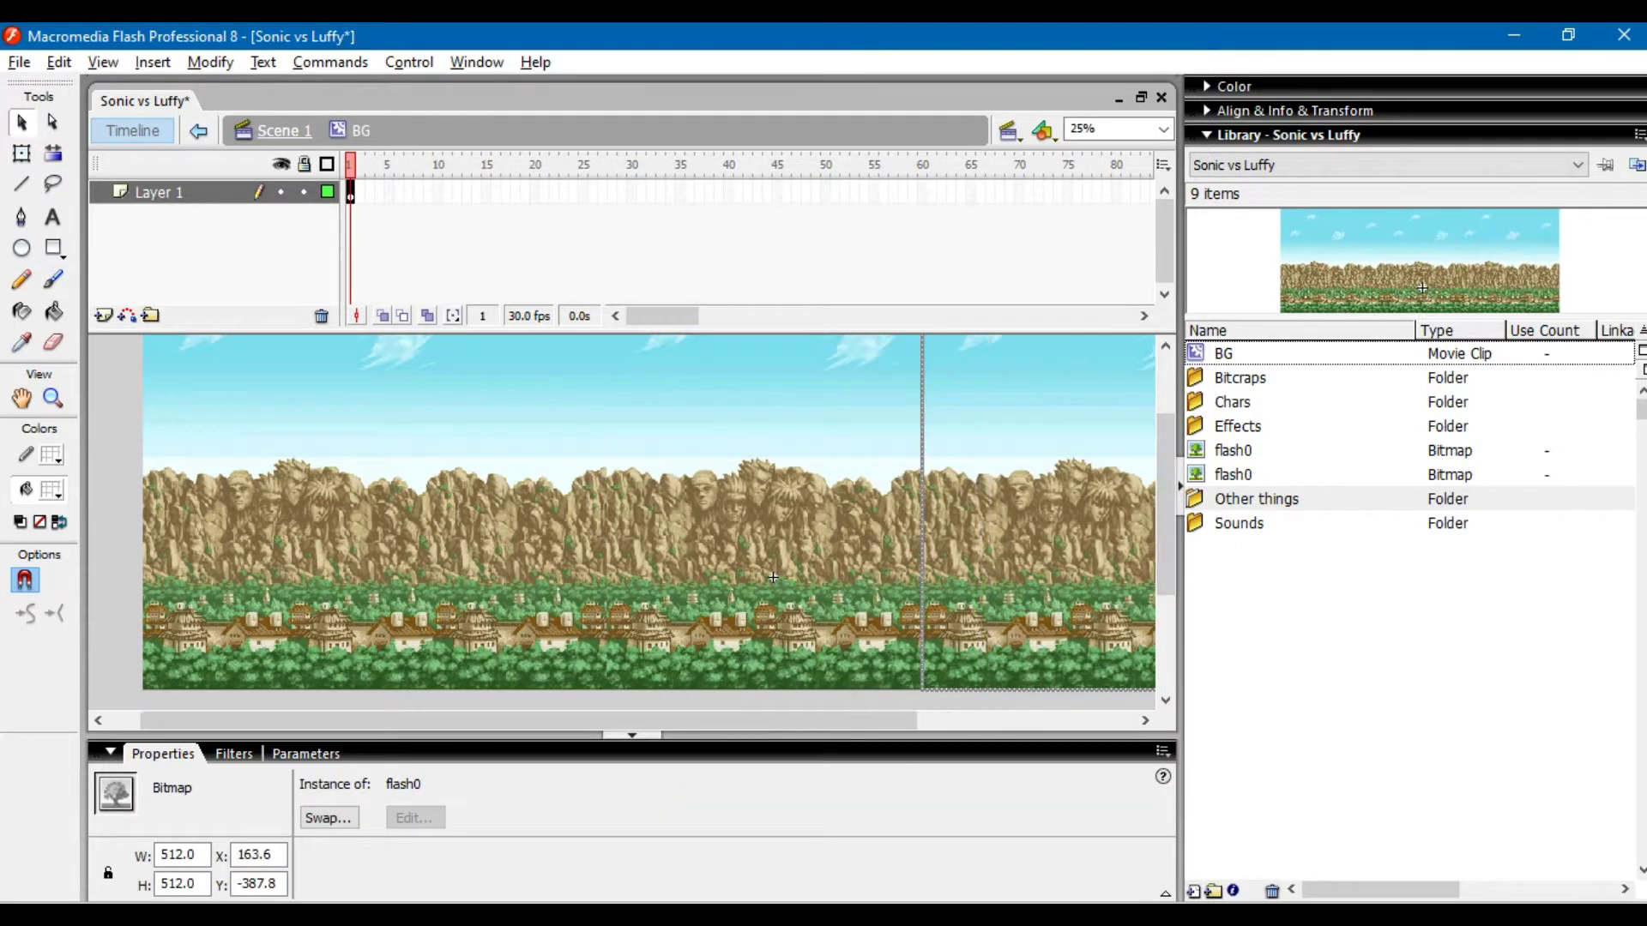
- Move the third mountain village copy against the middle copy's right edge at about X 326.6, slightly overlapping the seam
key(shift+Right)
key(shift+Right)
key(shift+Right)
key(shift+Right)
key(shift+Right)
key(shift+Right)
key(shift+Right)
key(shift+Right)
key(shift+Right)
key(shift+Right)
key(shift+Right)
key(shift+Right)
key(shift+Right)
key(shift+Right)
key(shift+Right)
key(shift+Right)
key(shift+Right)
key(shift+Right)
key(shift+Right)
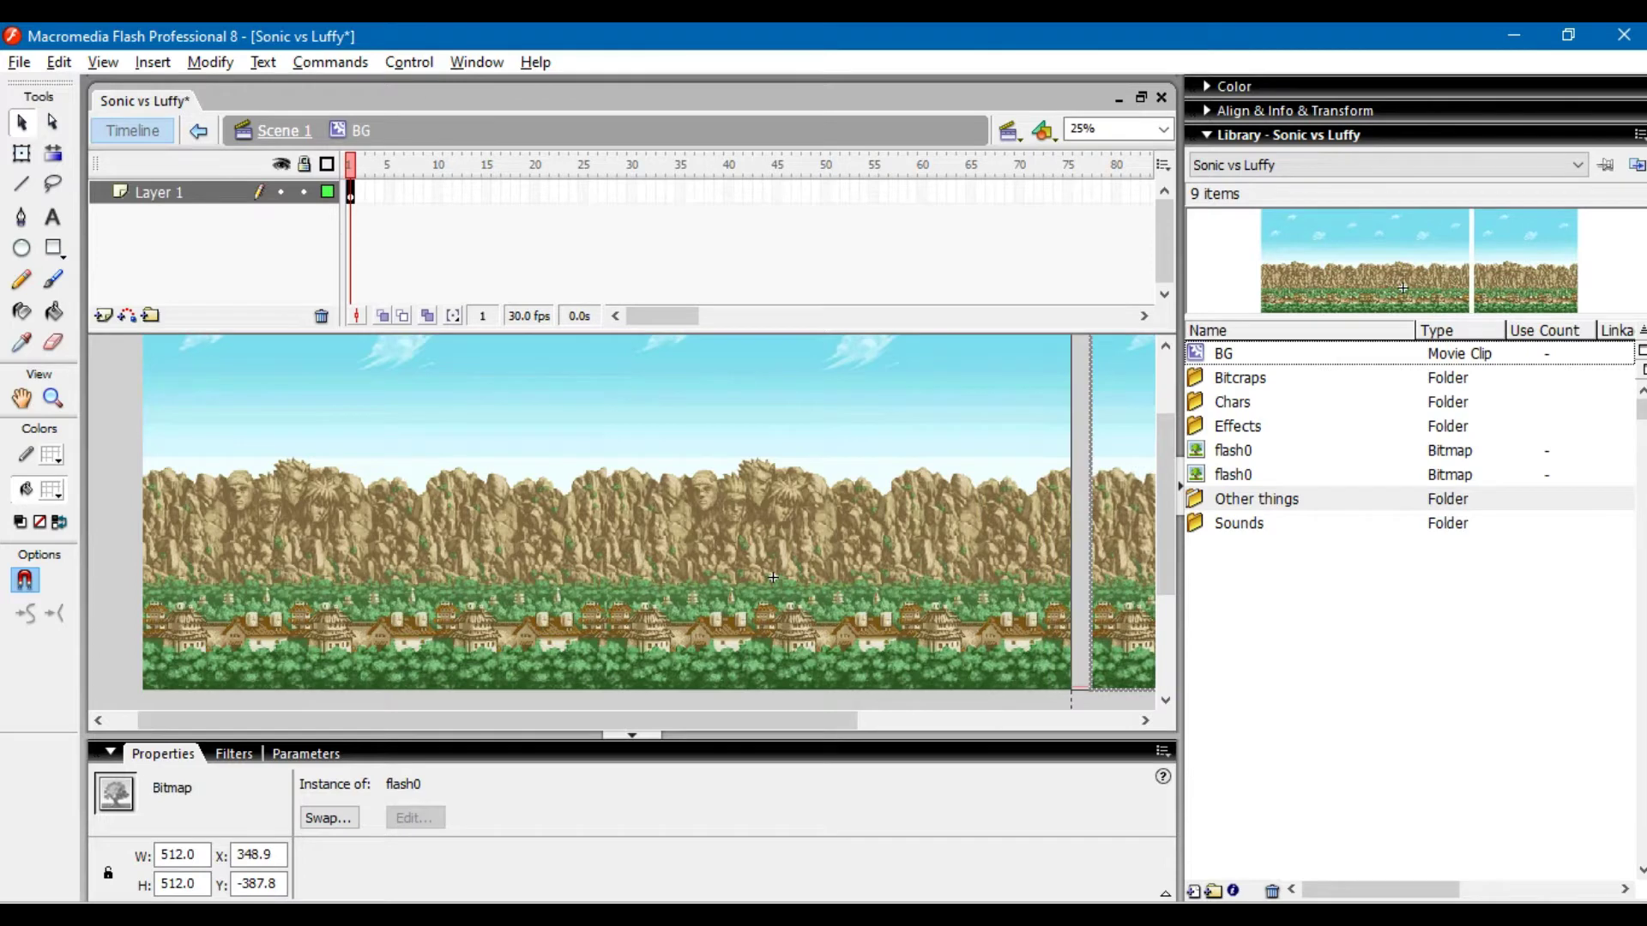
drag(1122, 532, 1103, 532)
click(1106, 700)
click(1115, 549)
key(Left)
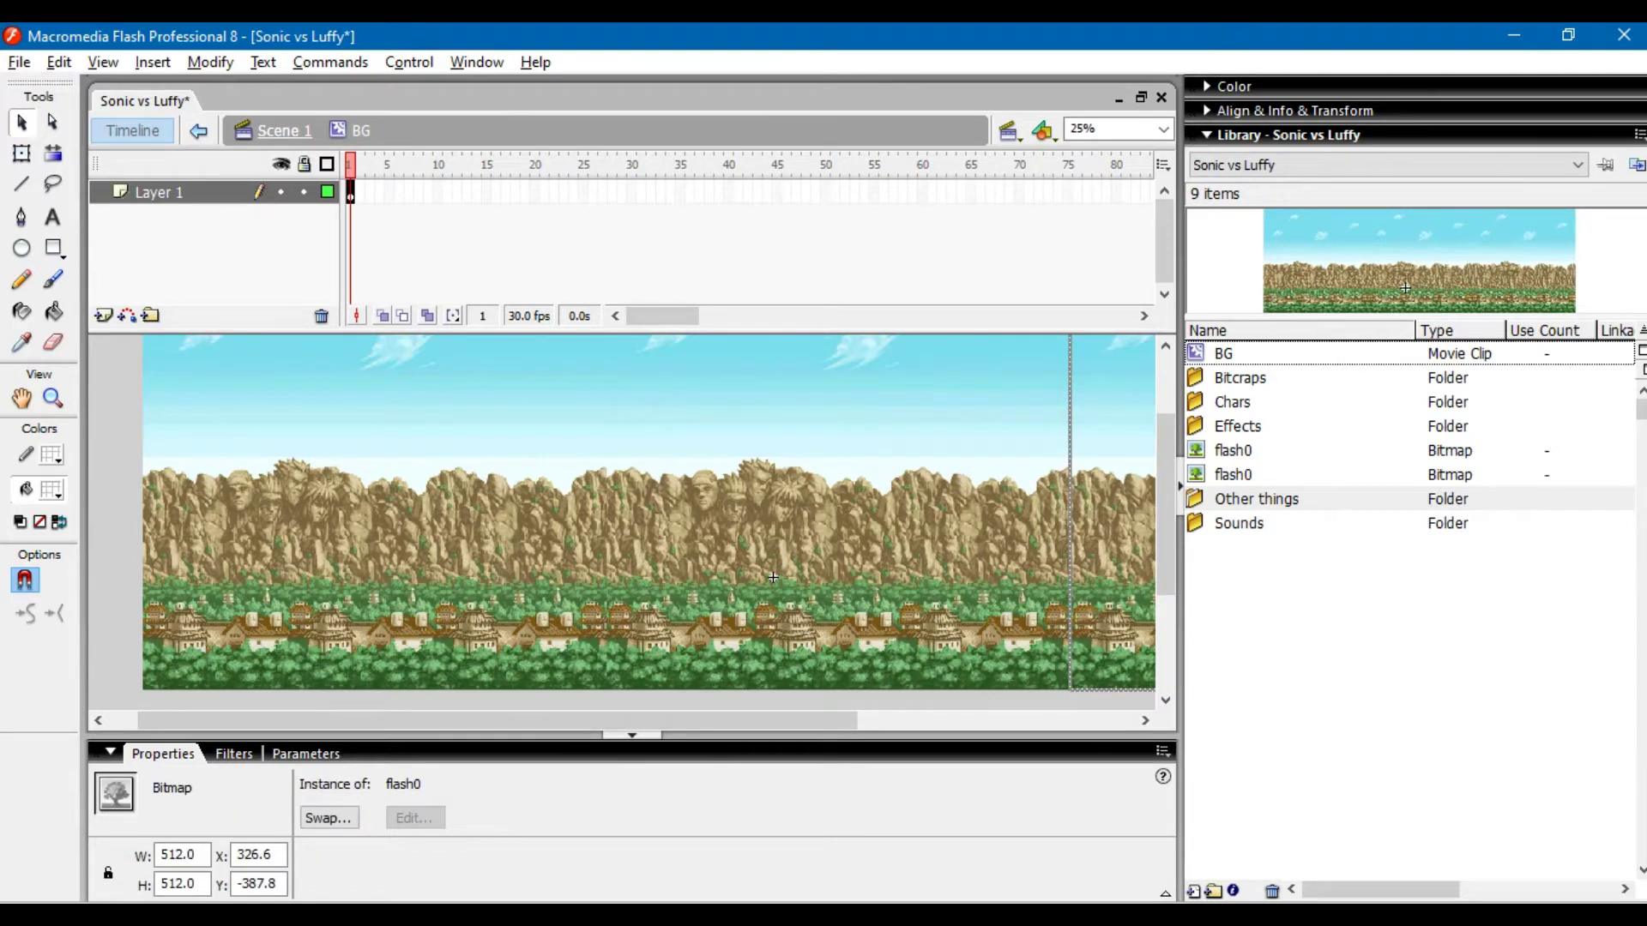
- Flip the rightmost mountain village copy horizontally
key(ctrl+shift+a)
click(1113, 549)
click(210, 63)
mouse_move(412, 363)
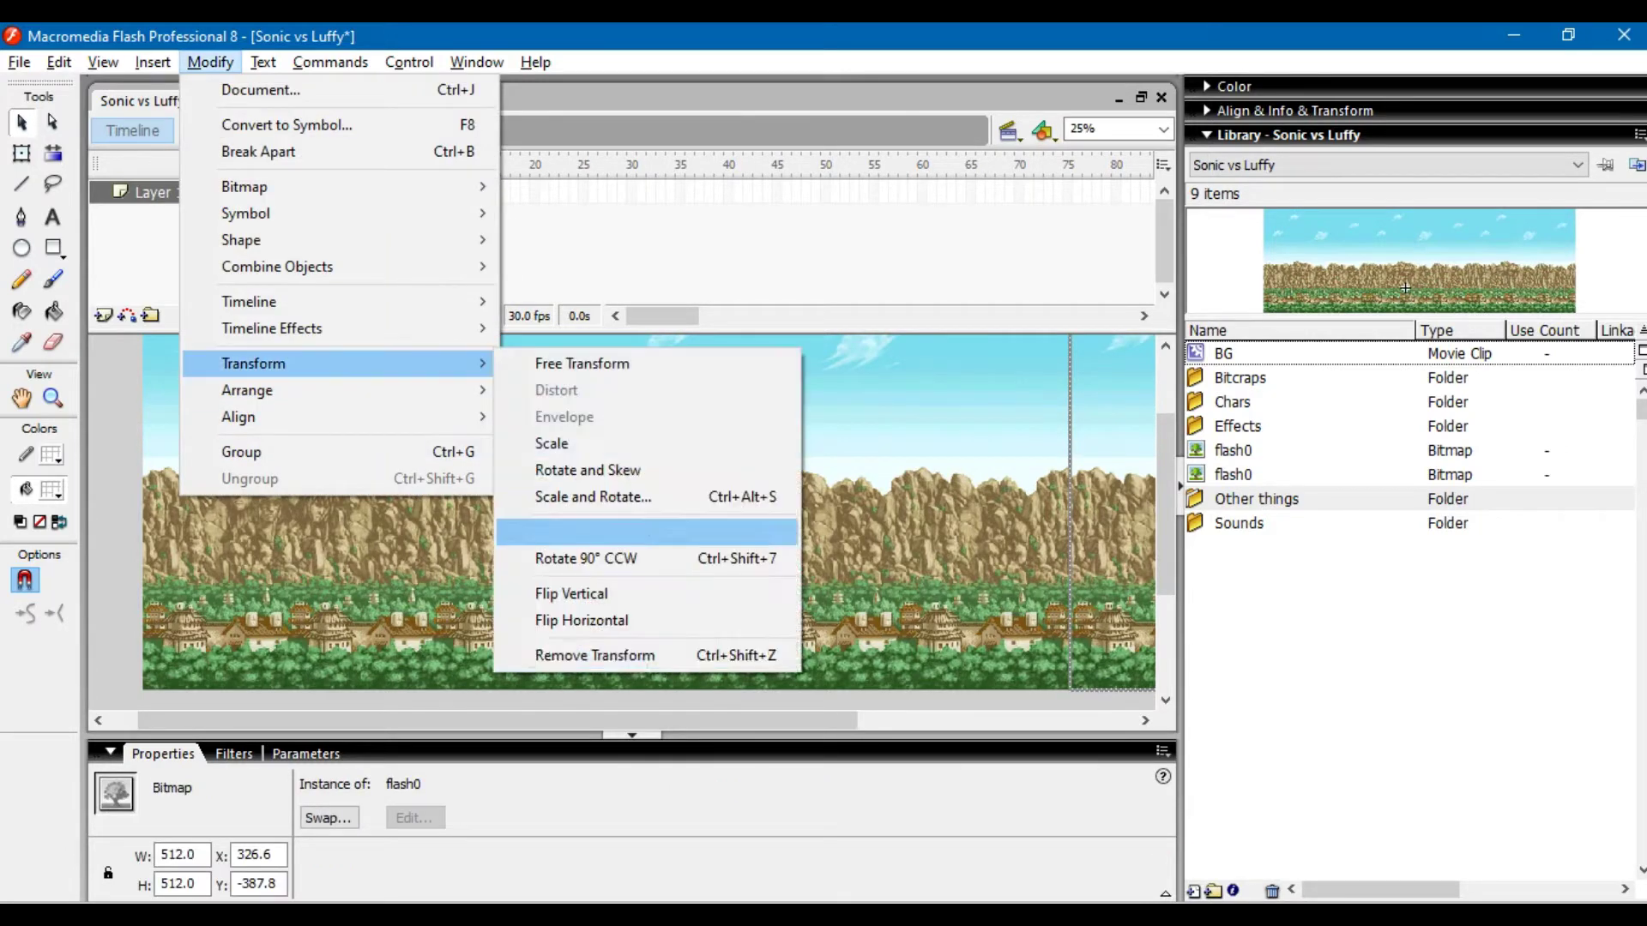
click(588, 616)
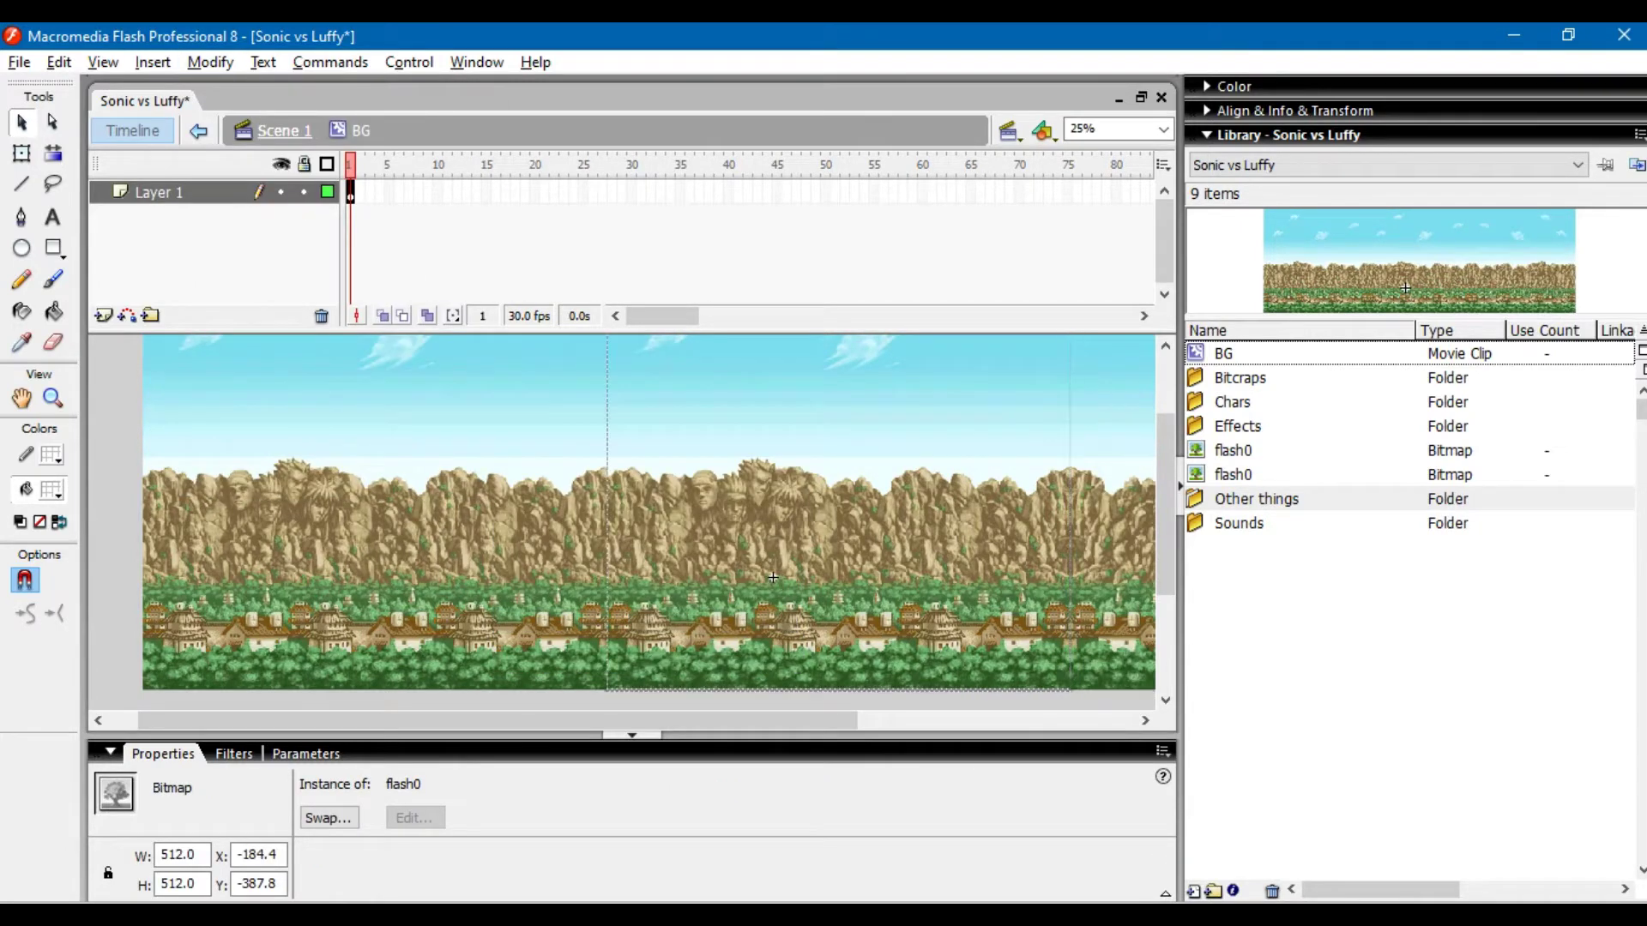
- Nudge a mountain village copy one pixel right inside the BG clip and return to Scene 1
key(ctrl+e)
double_click(1012, 549)
drag(622, 721, 448, 721)
click(446, 549)
key(Right)
key(ctrl+e)
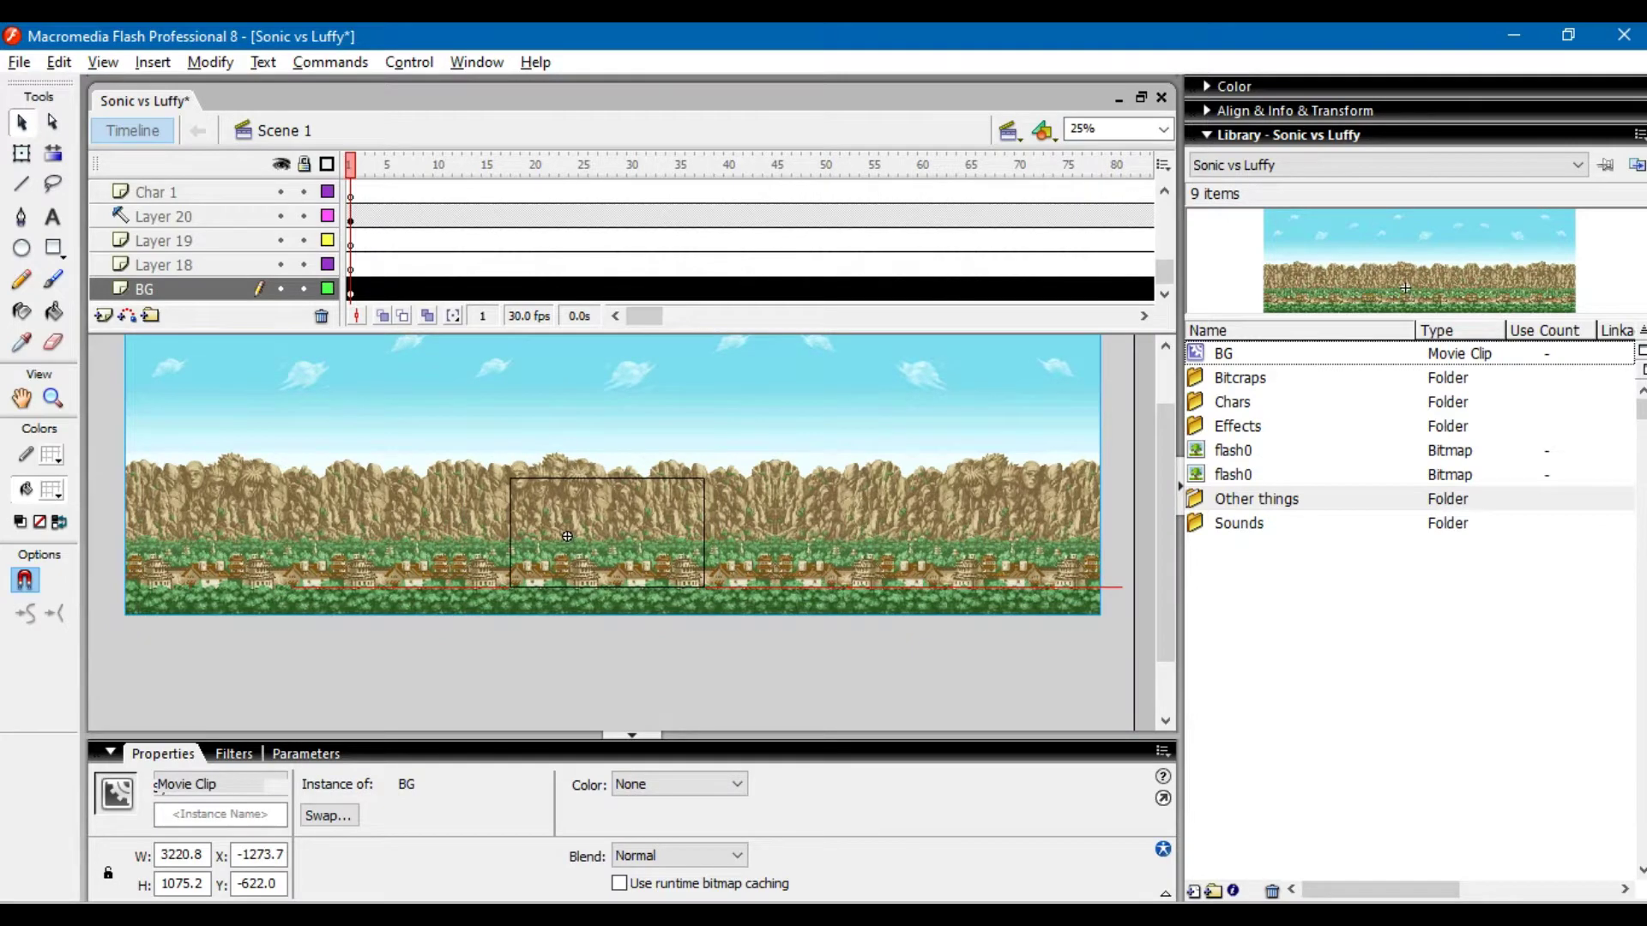
- Activate Layer 18, switch to paint.net and select the 969 × 502 foreground buildings in Uchiha District.png for copying
click(163, 265)
key(alt+Tab)
key(alt+Tab)
key(alt+Tab)
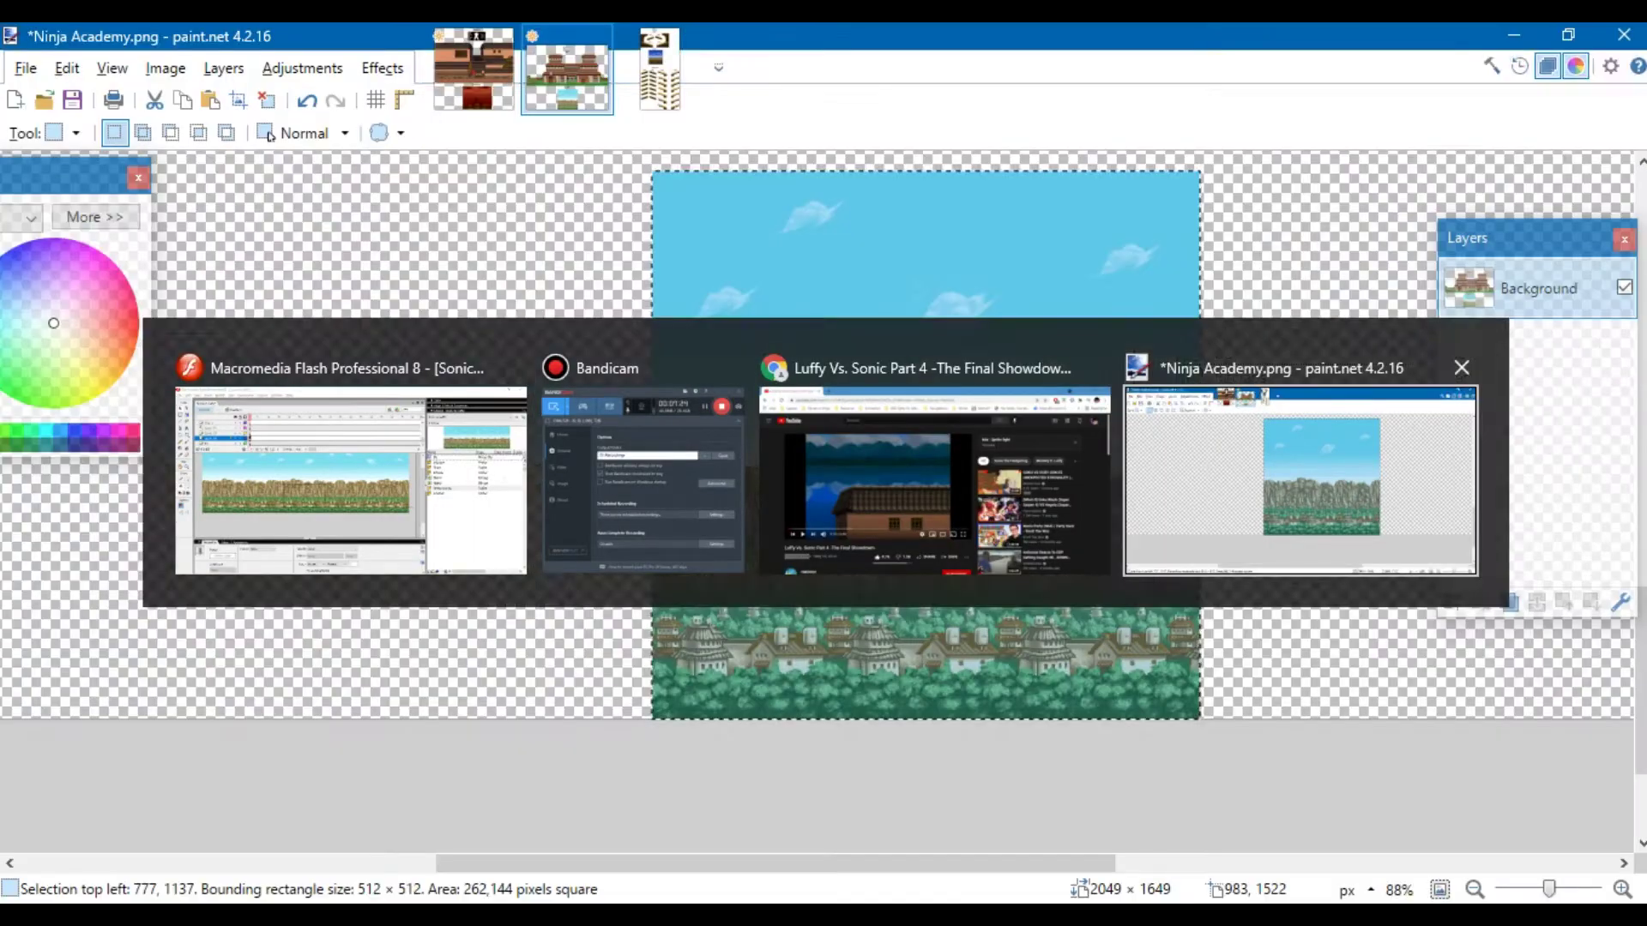
key(ctrl+shift+Tab)
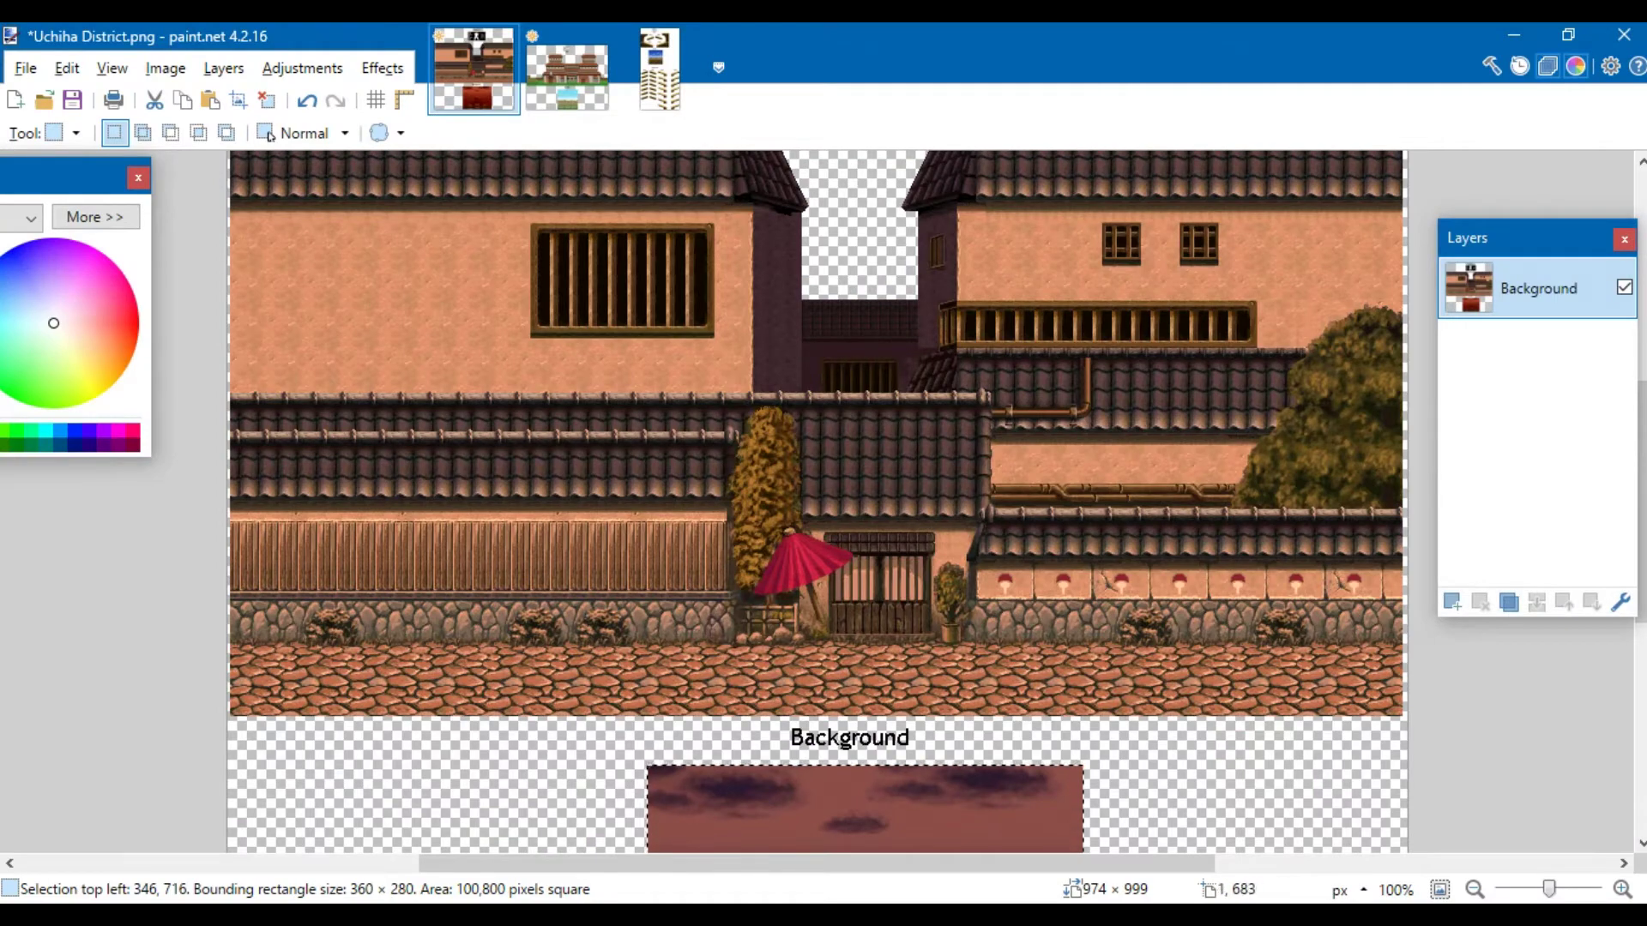
drag(229, 716, 1460, 153)
drag(1466, 391, 1403, 365)
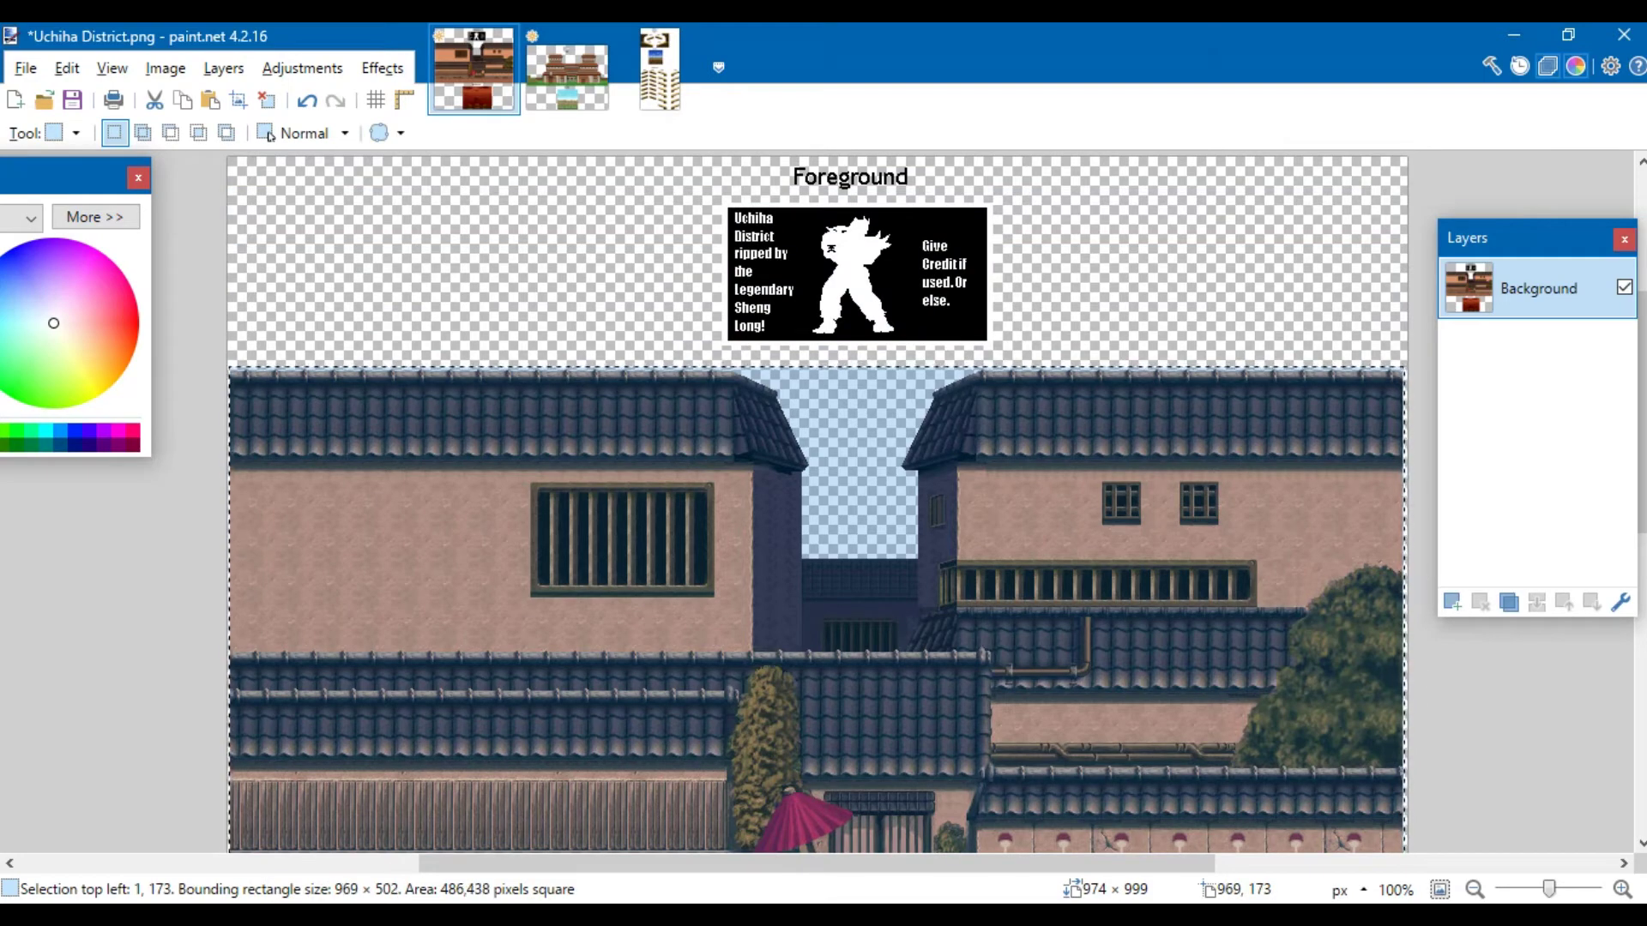
- Switch back to Flash, paste the building picture onto Layer 18 and open and confirm its bitmap properties in the library
key(alt+Tab)
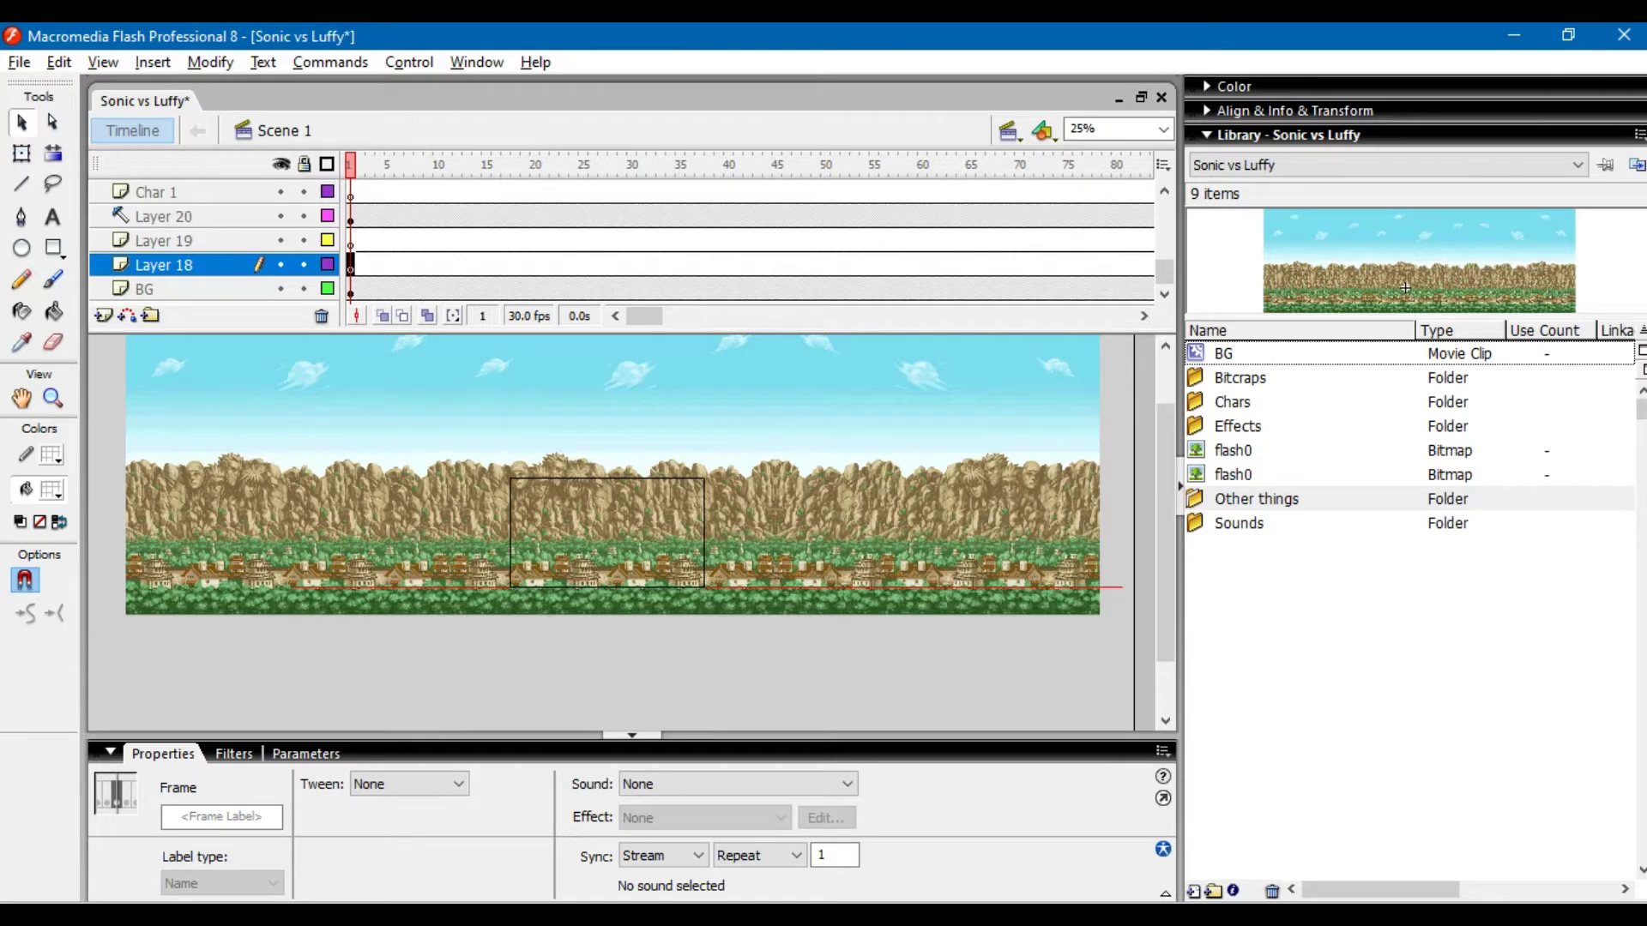
drag(257, 641, 865, 367)
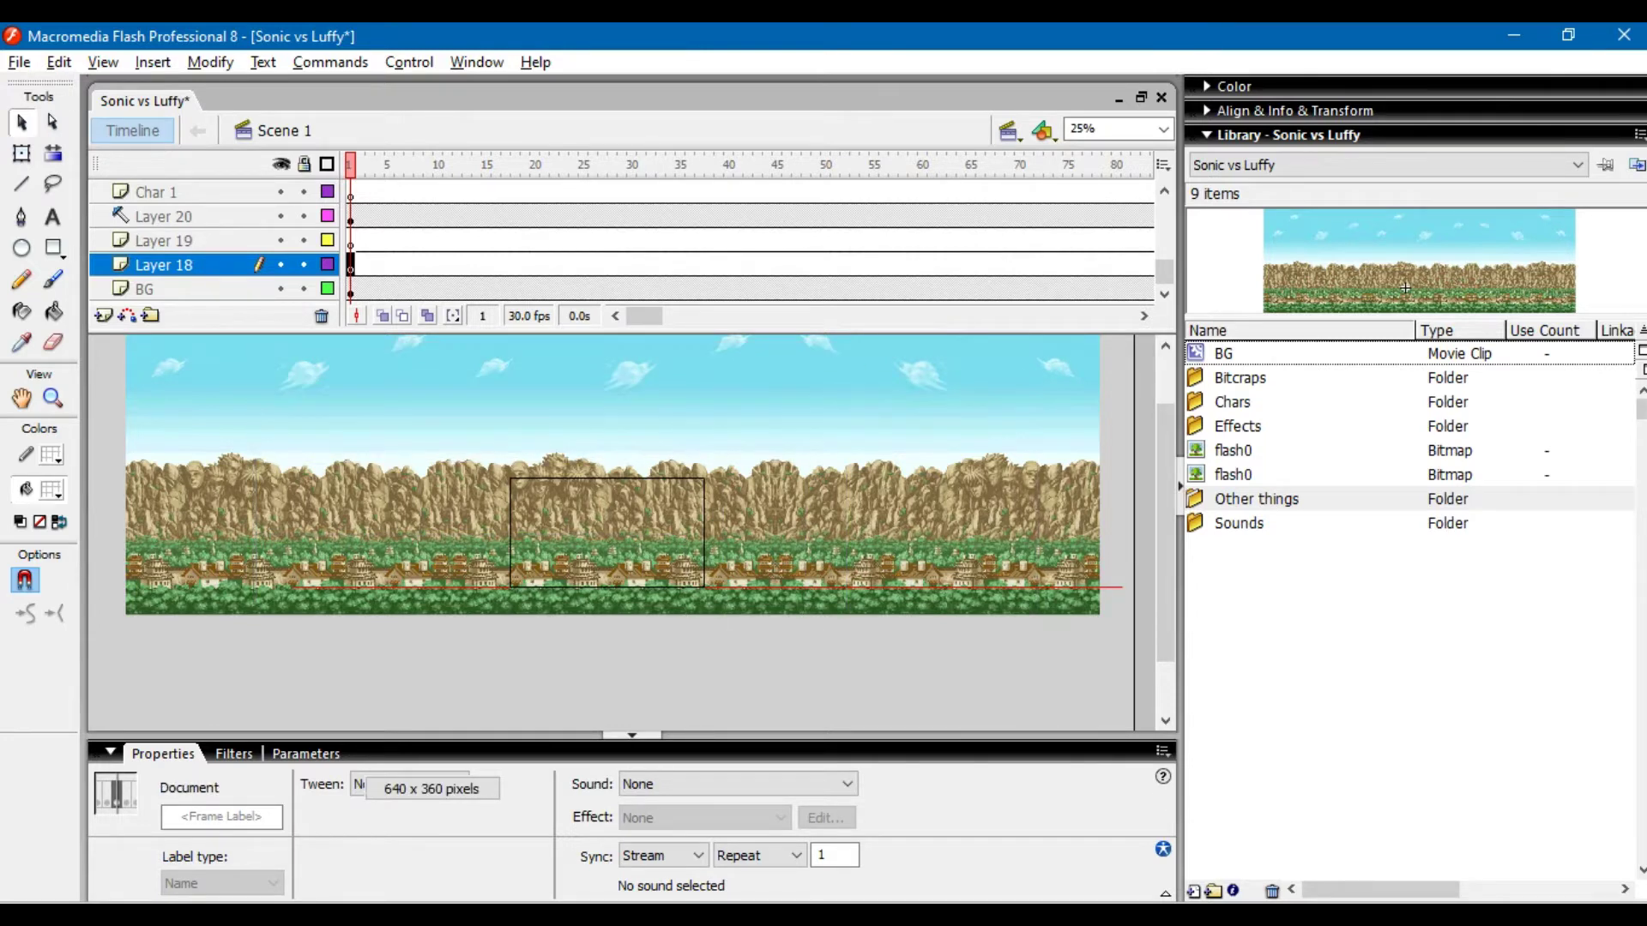
key(ctrl+v)
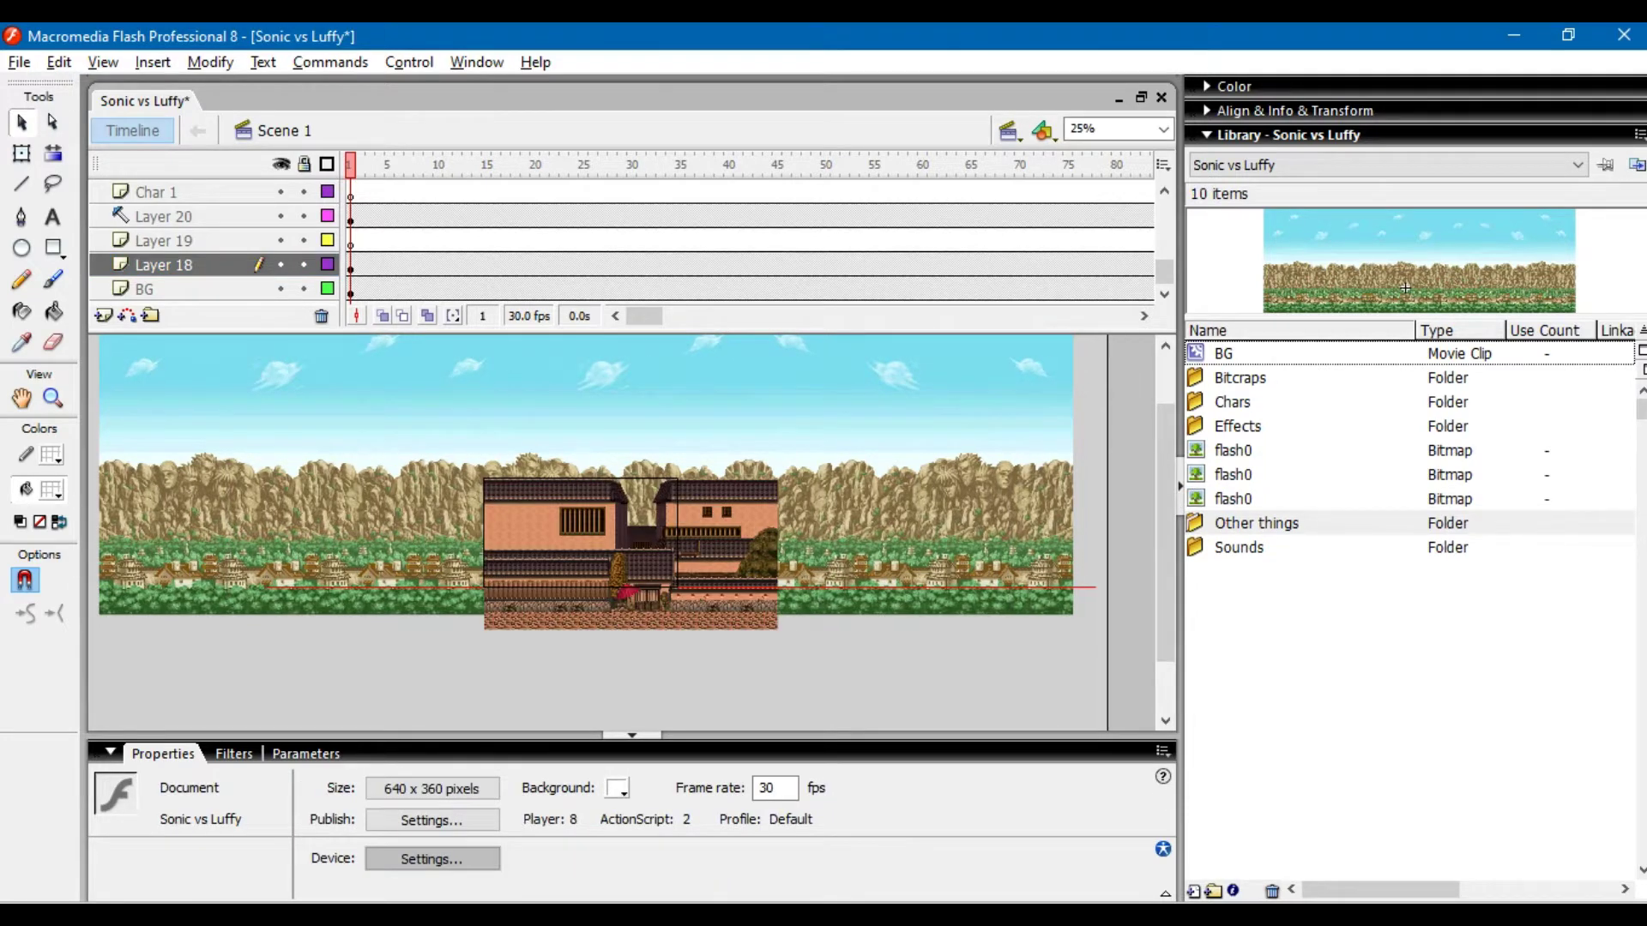
right_click(1221, 499)
click(1300, 762)
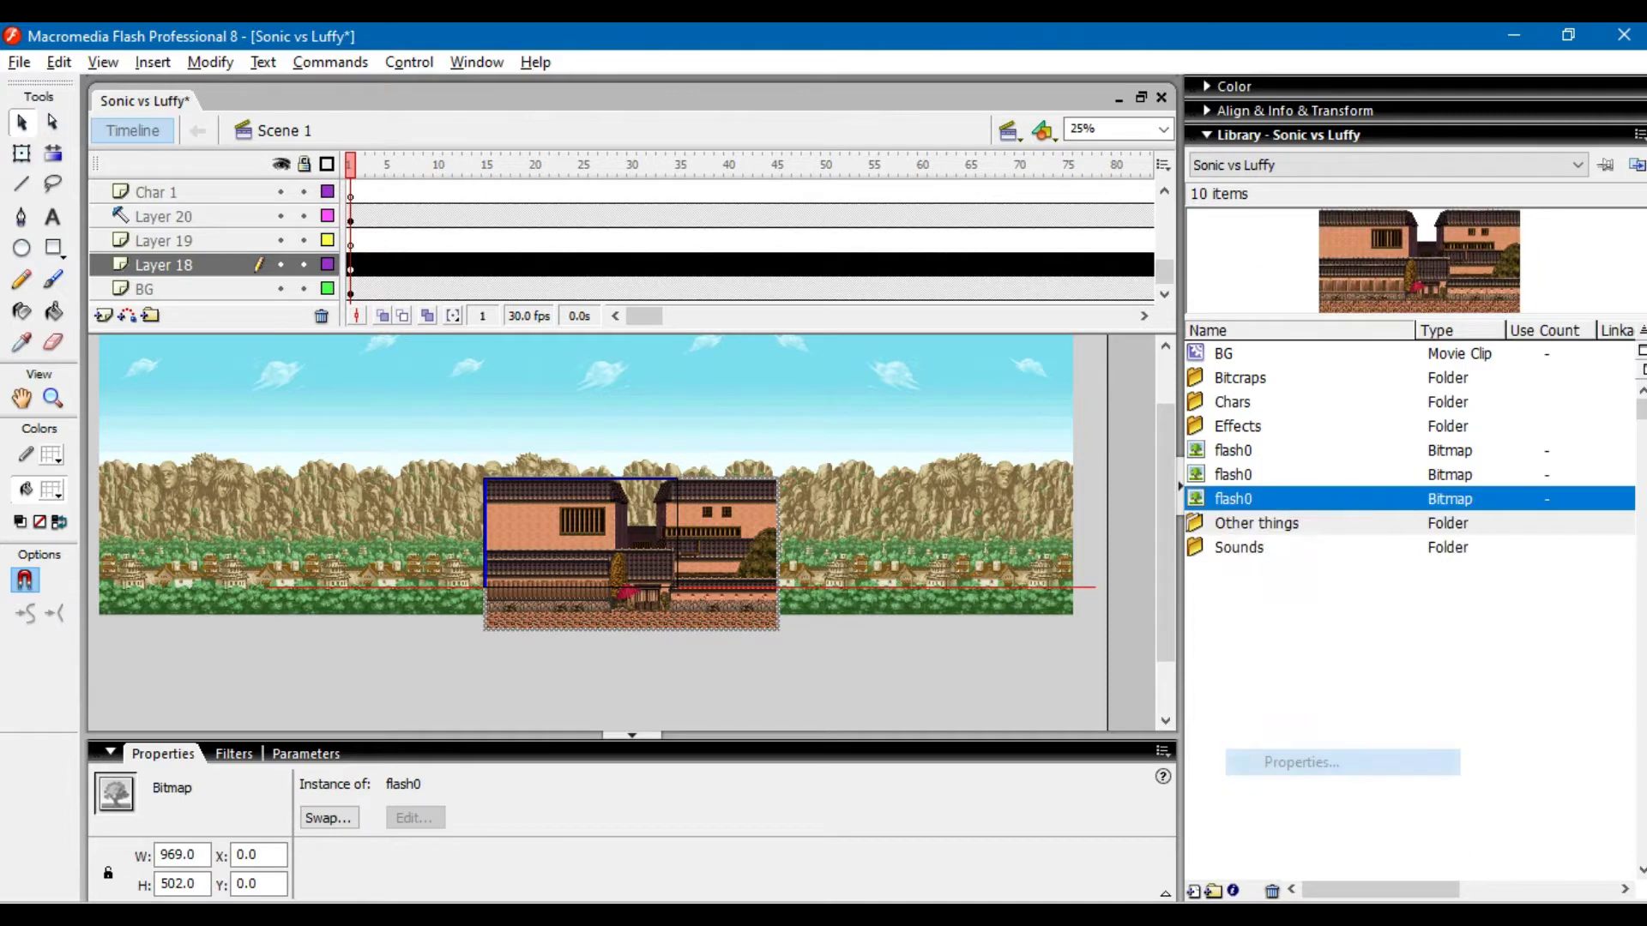
click(1044, 258)
- Move the building bitmap to about X -32.0, Y -140.1 and convert it to a movie clip named Uchiha District
drag(631, 554, 622, 511)
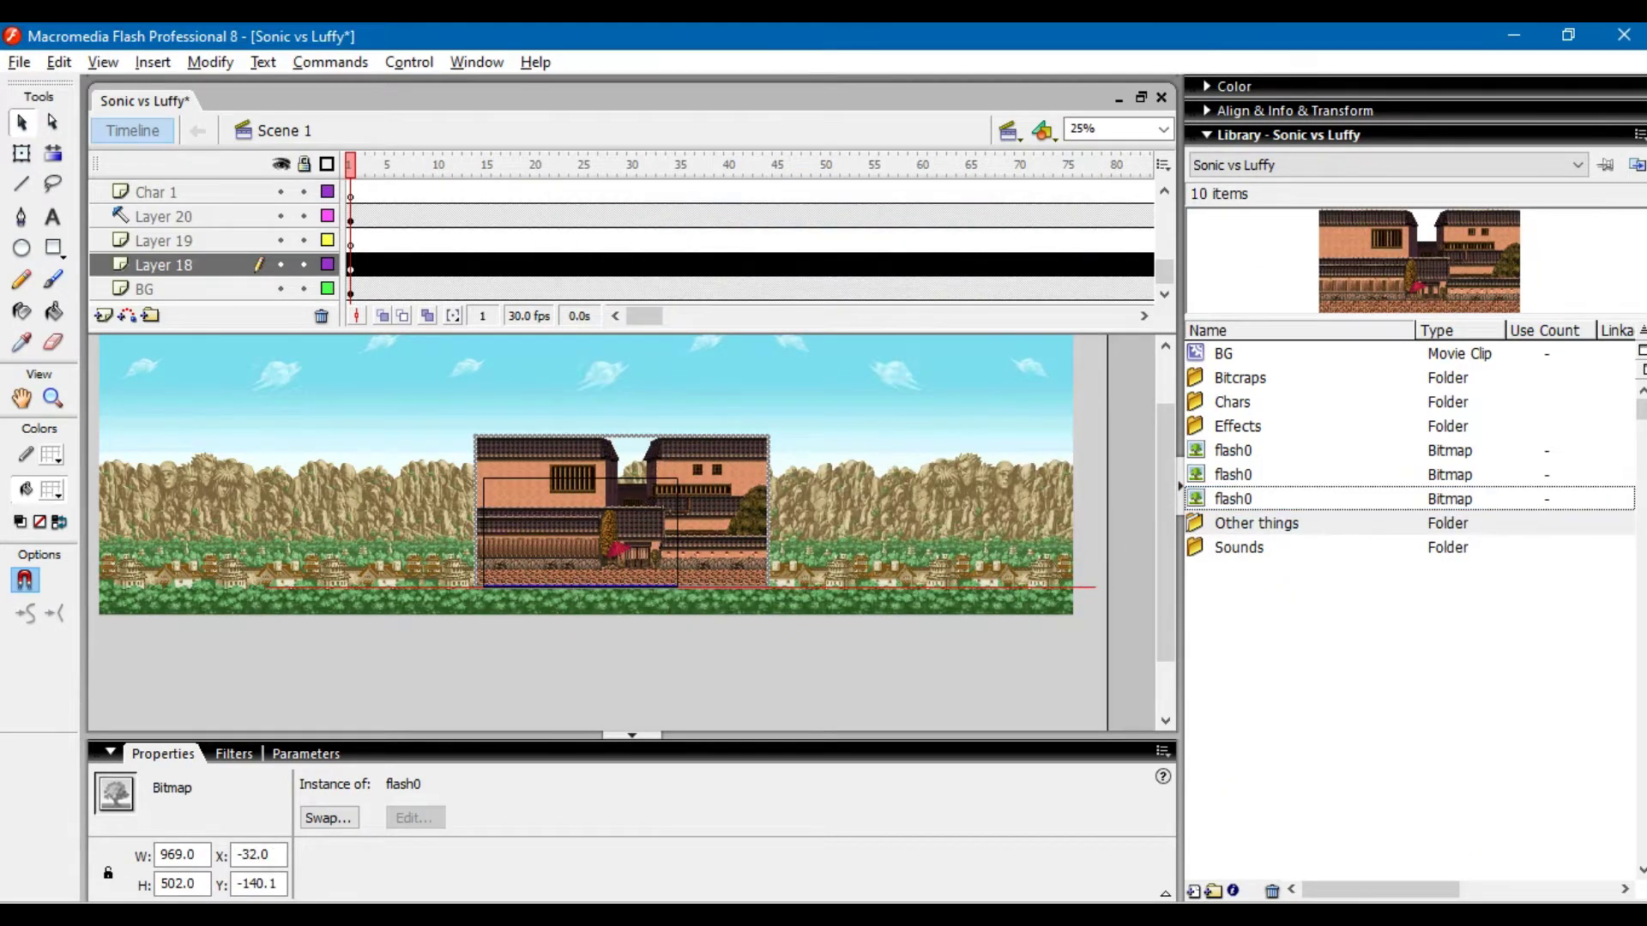
key(F8)
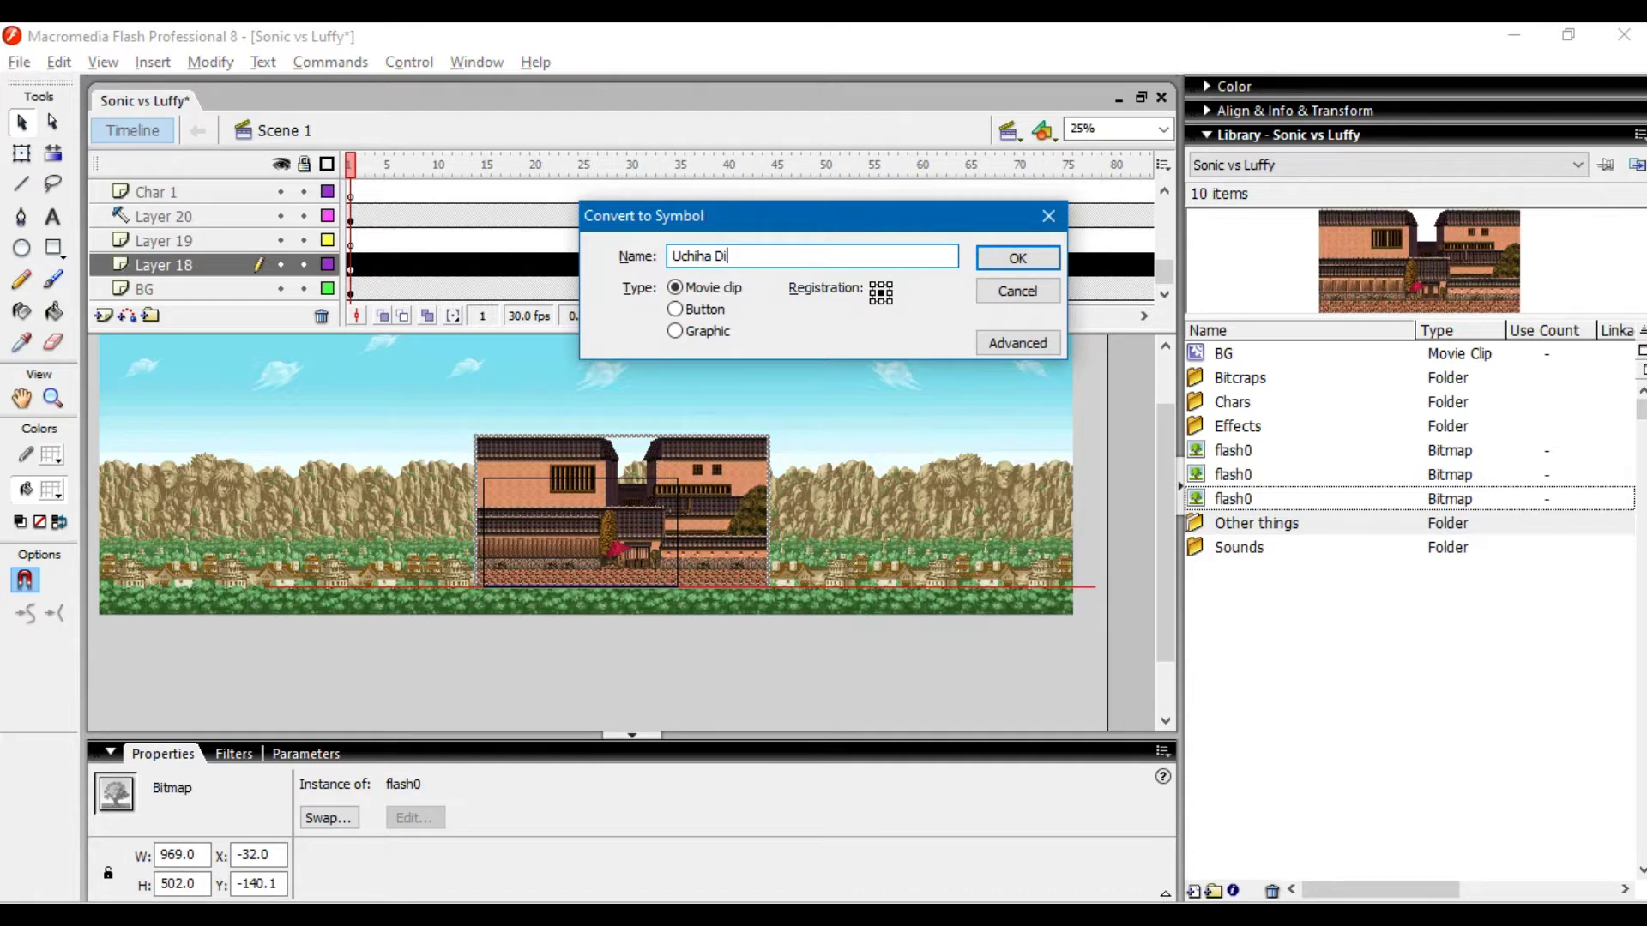
key(Return)
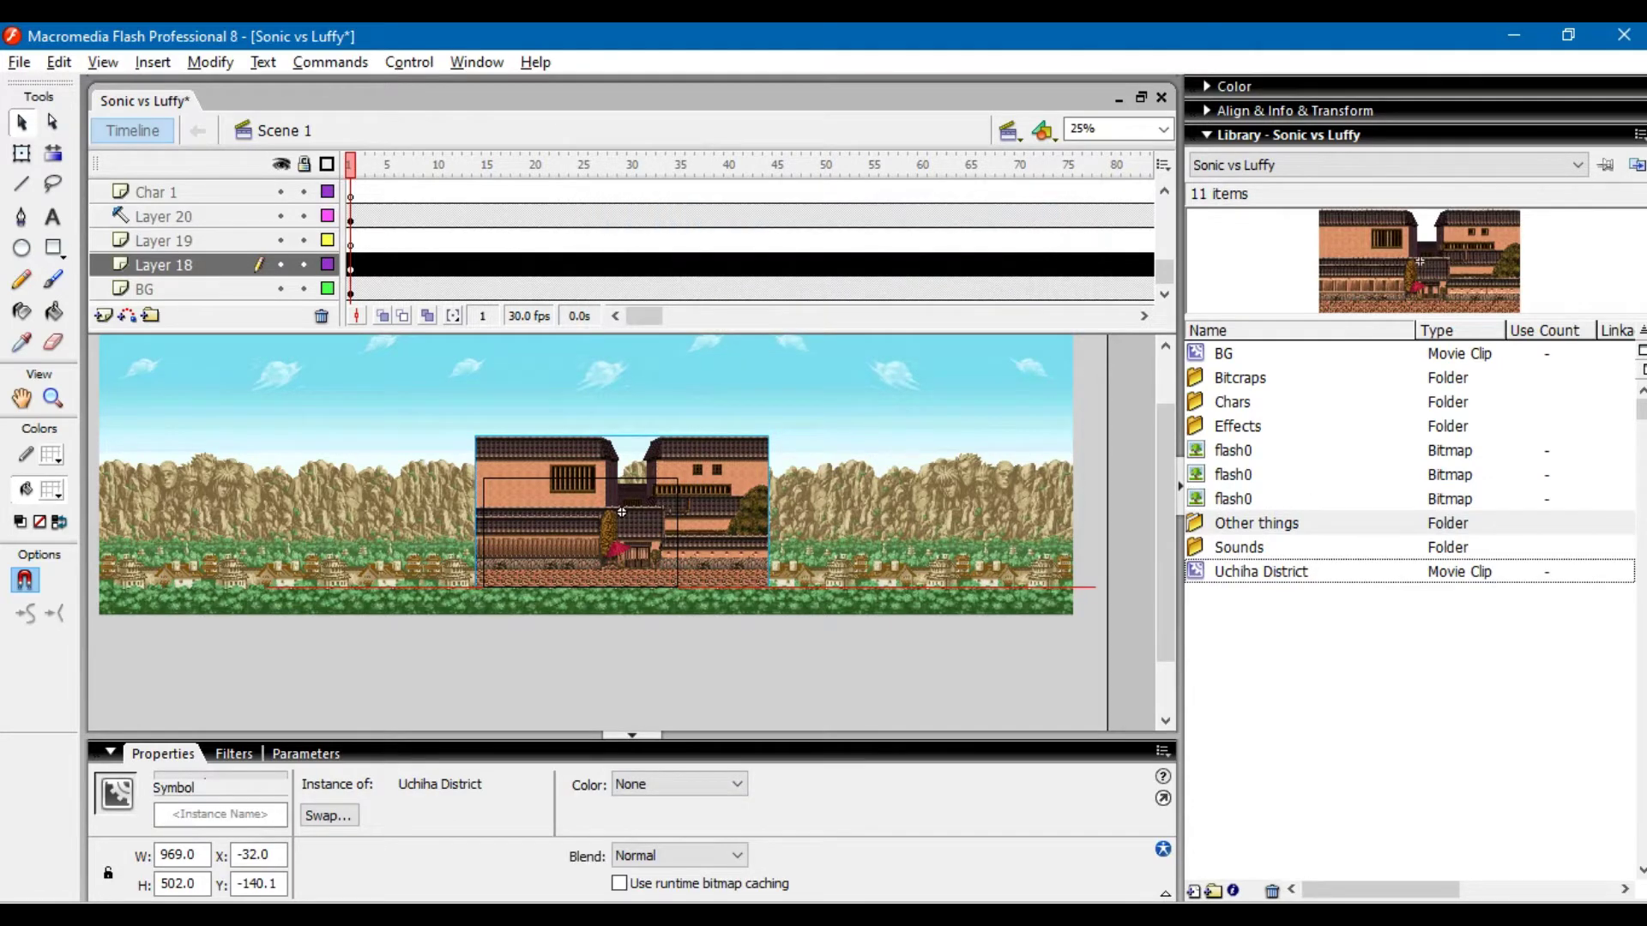
- Enlarge the Uchiha District clip to 2907 × 1506 and scale that result to 70%
key(ctrl+alt+s)
key(Return)
scroll(621, 532, up, 4)
scroll(621, 532, down, 5)
scroll(621, 532, up, 4)
key(ctrl+alt+s)
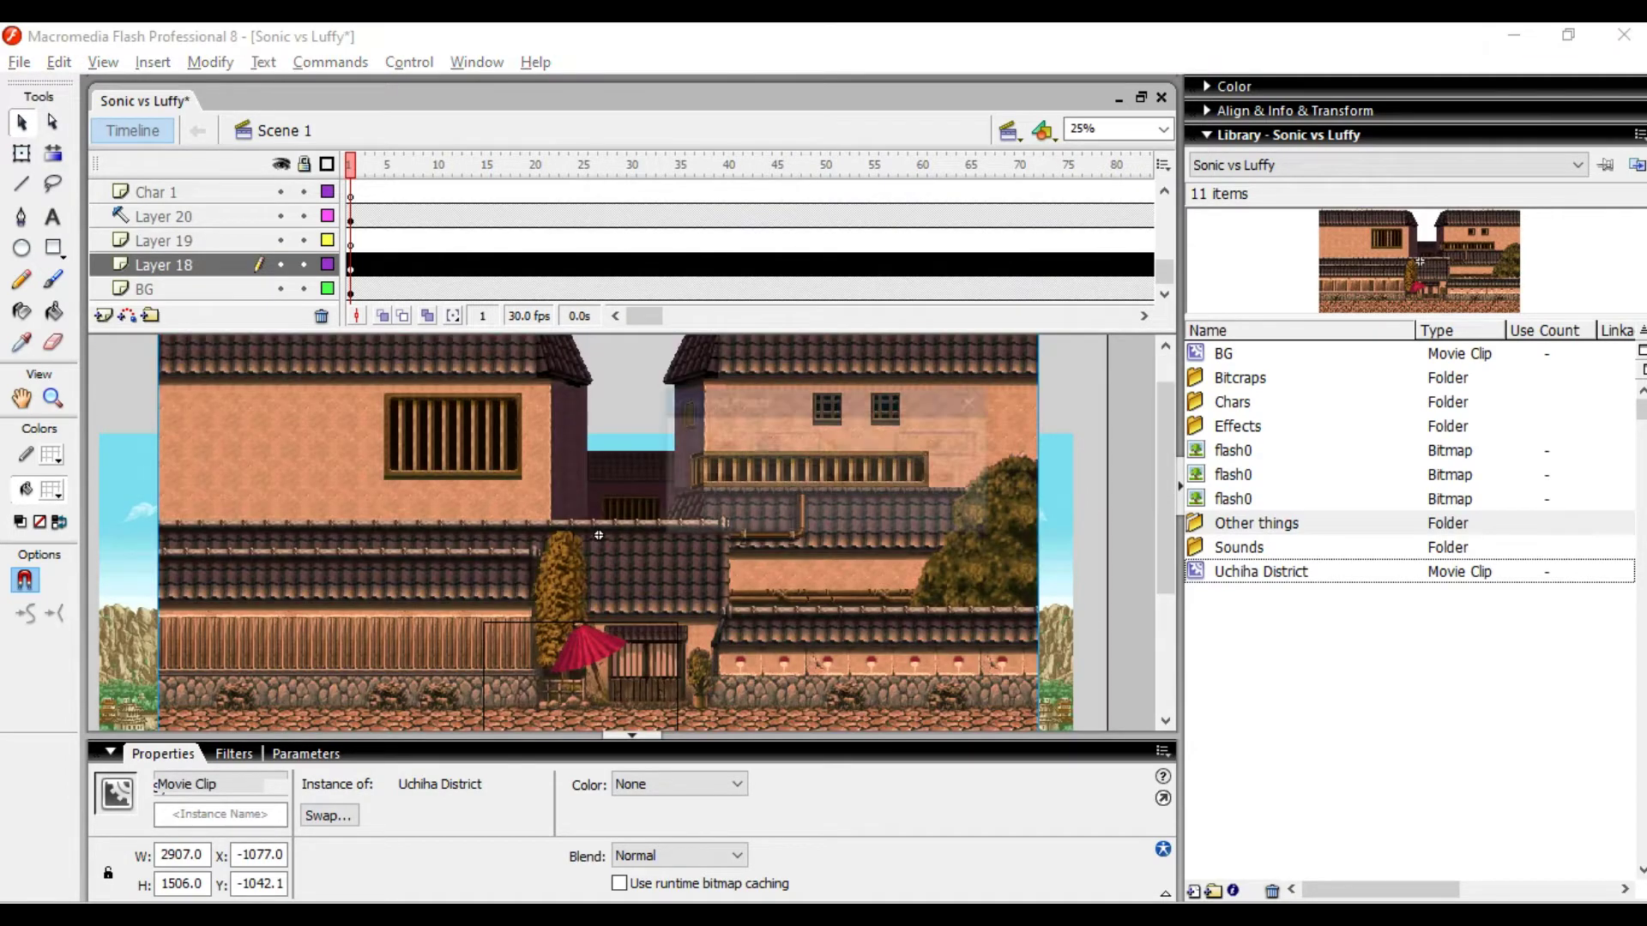
text(70)
key(Return)
- Lower the Uchiha District clip over the stage to about X -633.0, Y -440.2
drag(599, 536, 598, 619)
scroll(598, 619, down, 2)
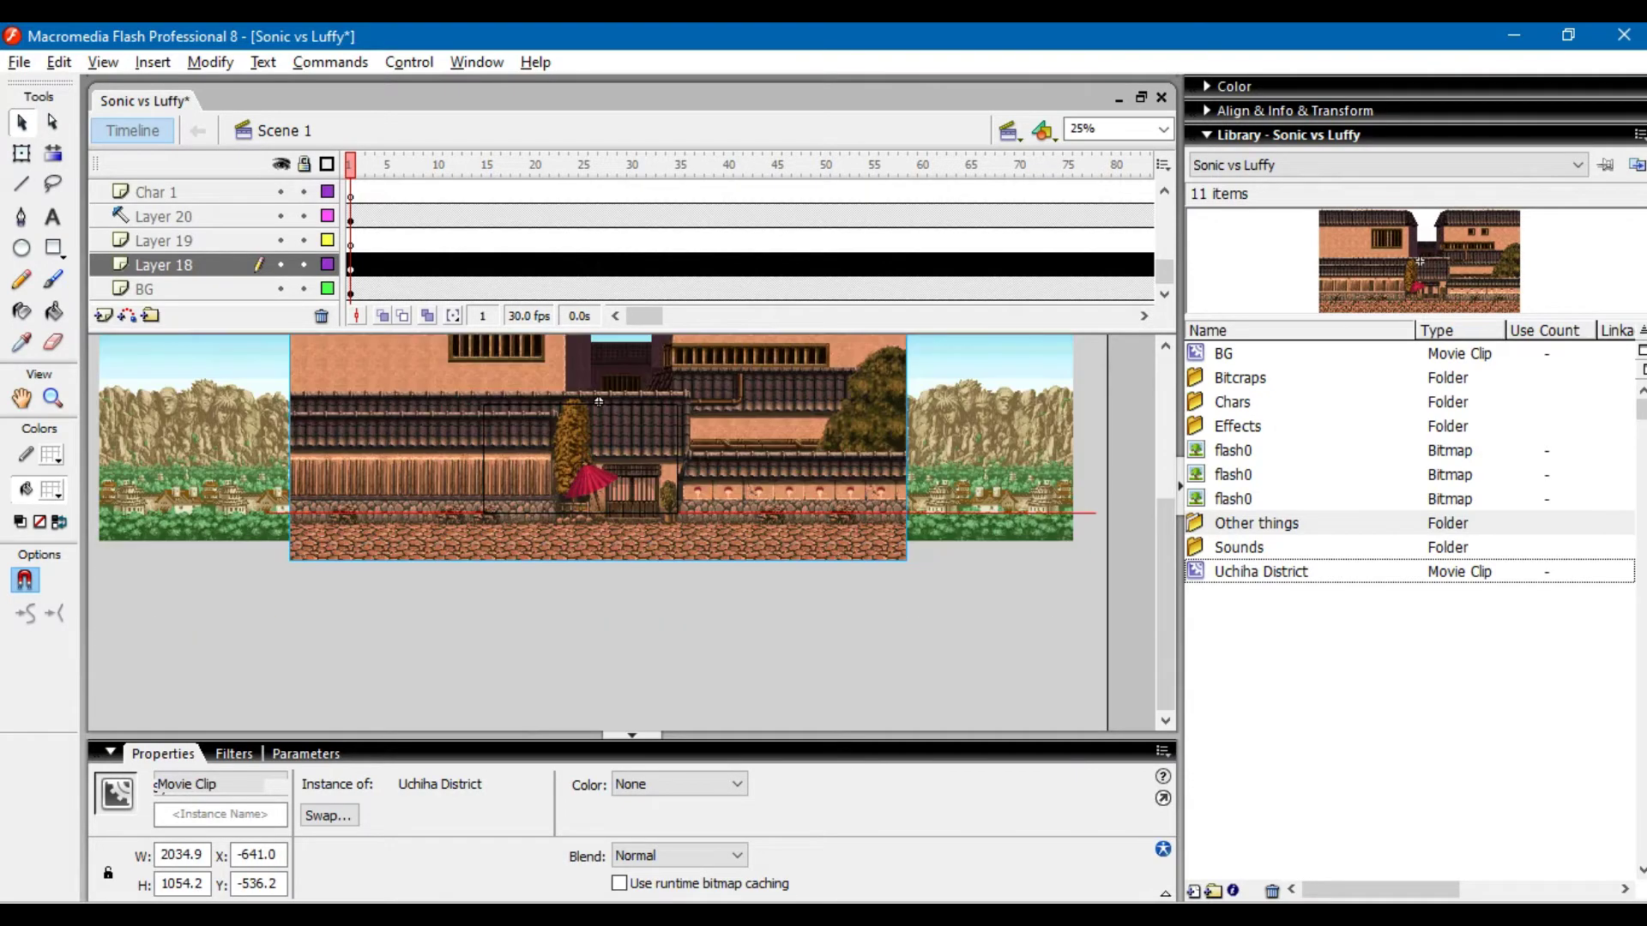
scroll(599, 619, up, 1)
mouse_move(599, 510)
mouse_down()
mouse_move(581, 594)
mouse_move(601, 593)
mouse_move(602, 540)
mouse_up()
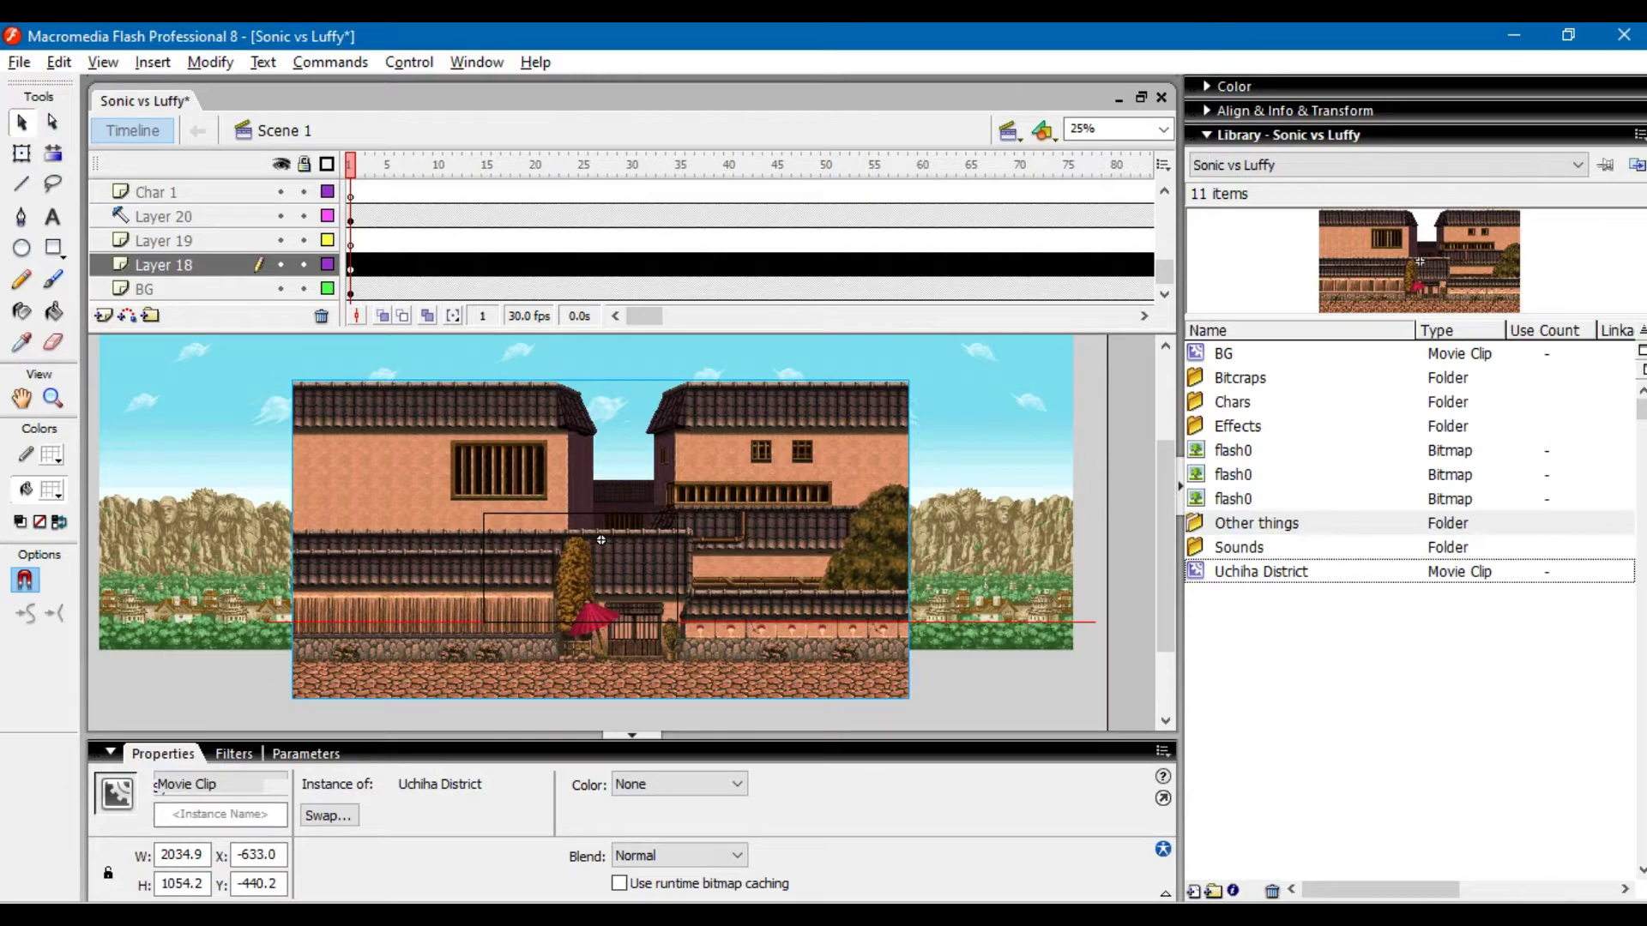
- Flip the left building copy at X -1452.0 horizontally inside the Uchiha District clip
mouse_move(254, 364)
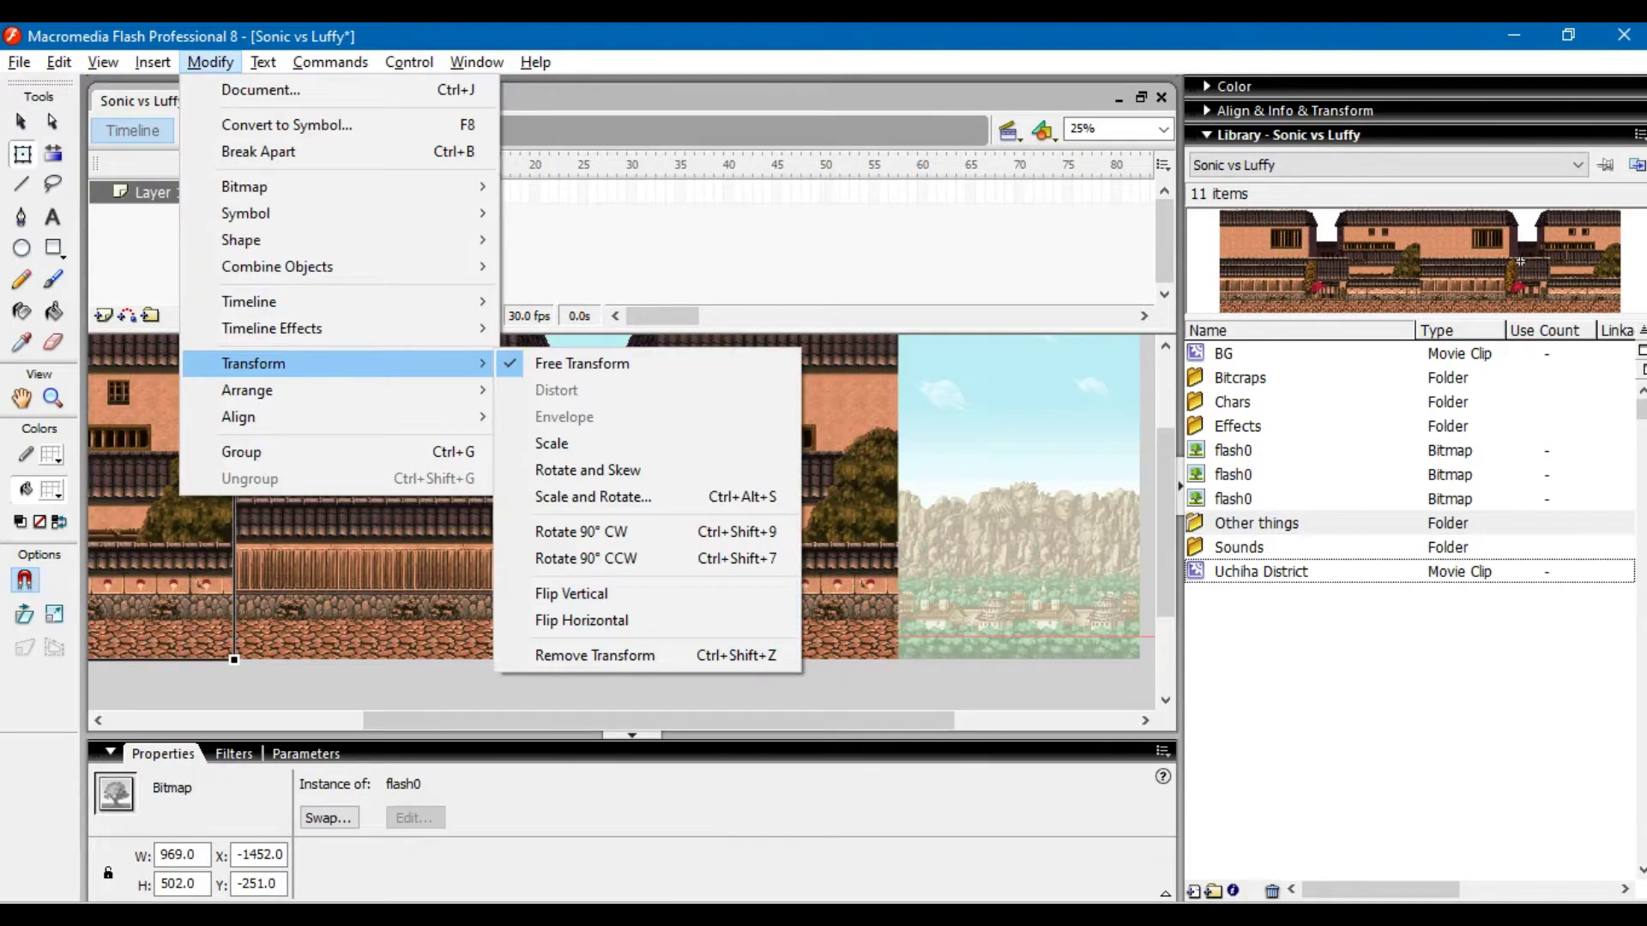
click(583, 621)
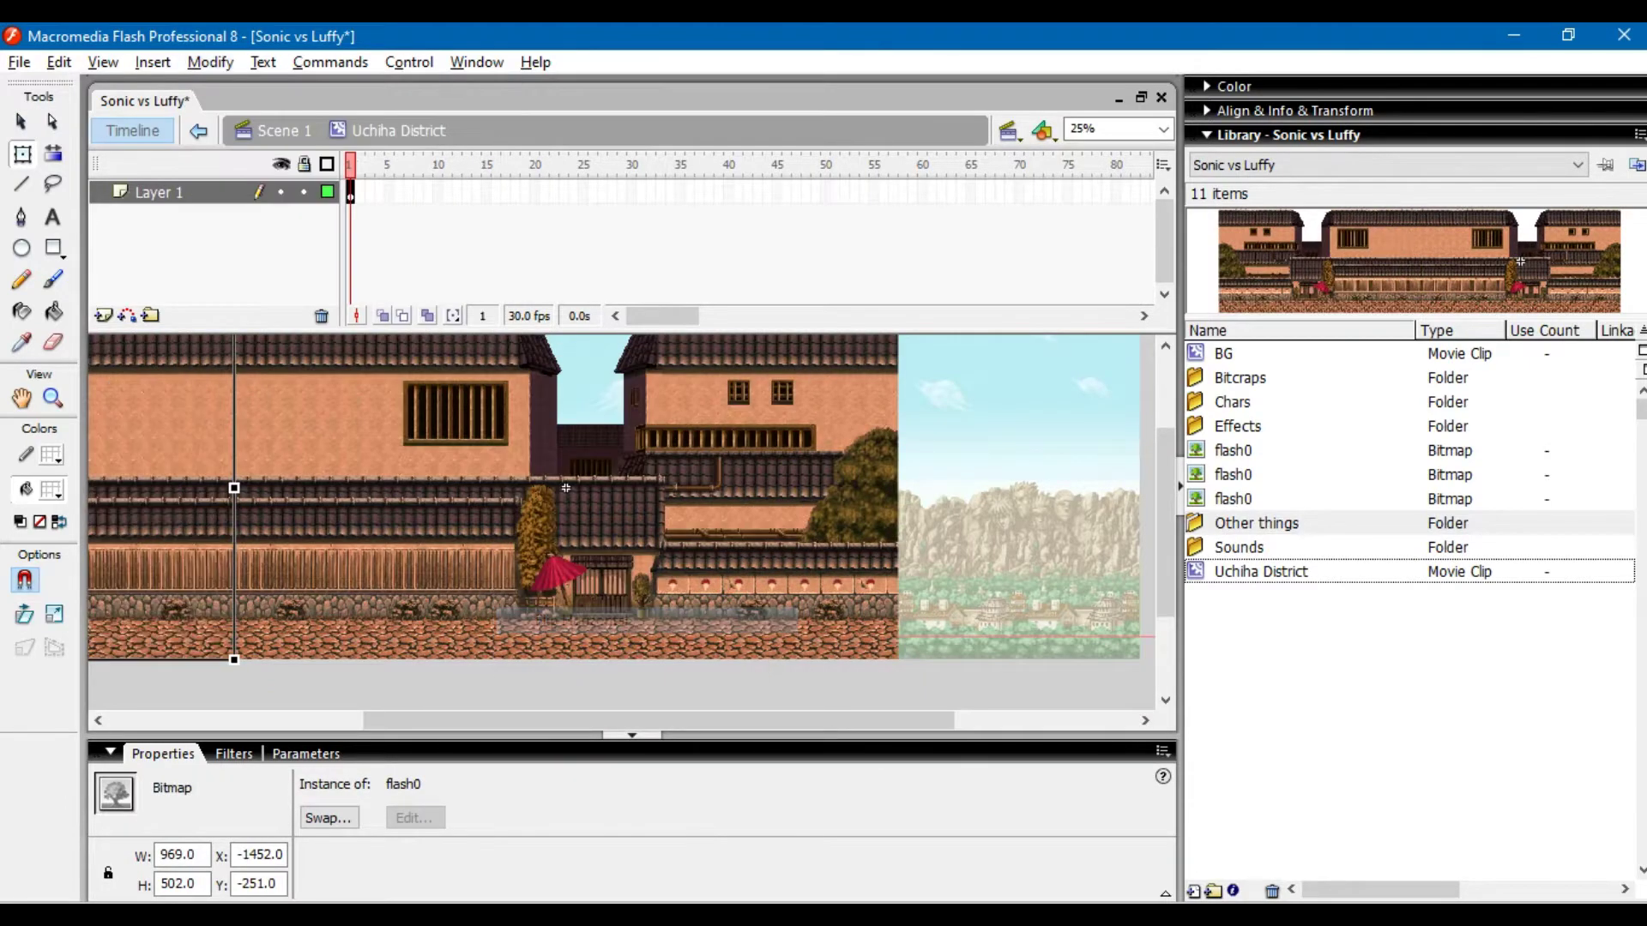
click(583, 689)
drag(659, 720, 405, 720)
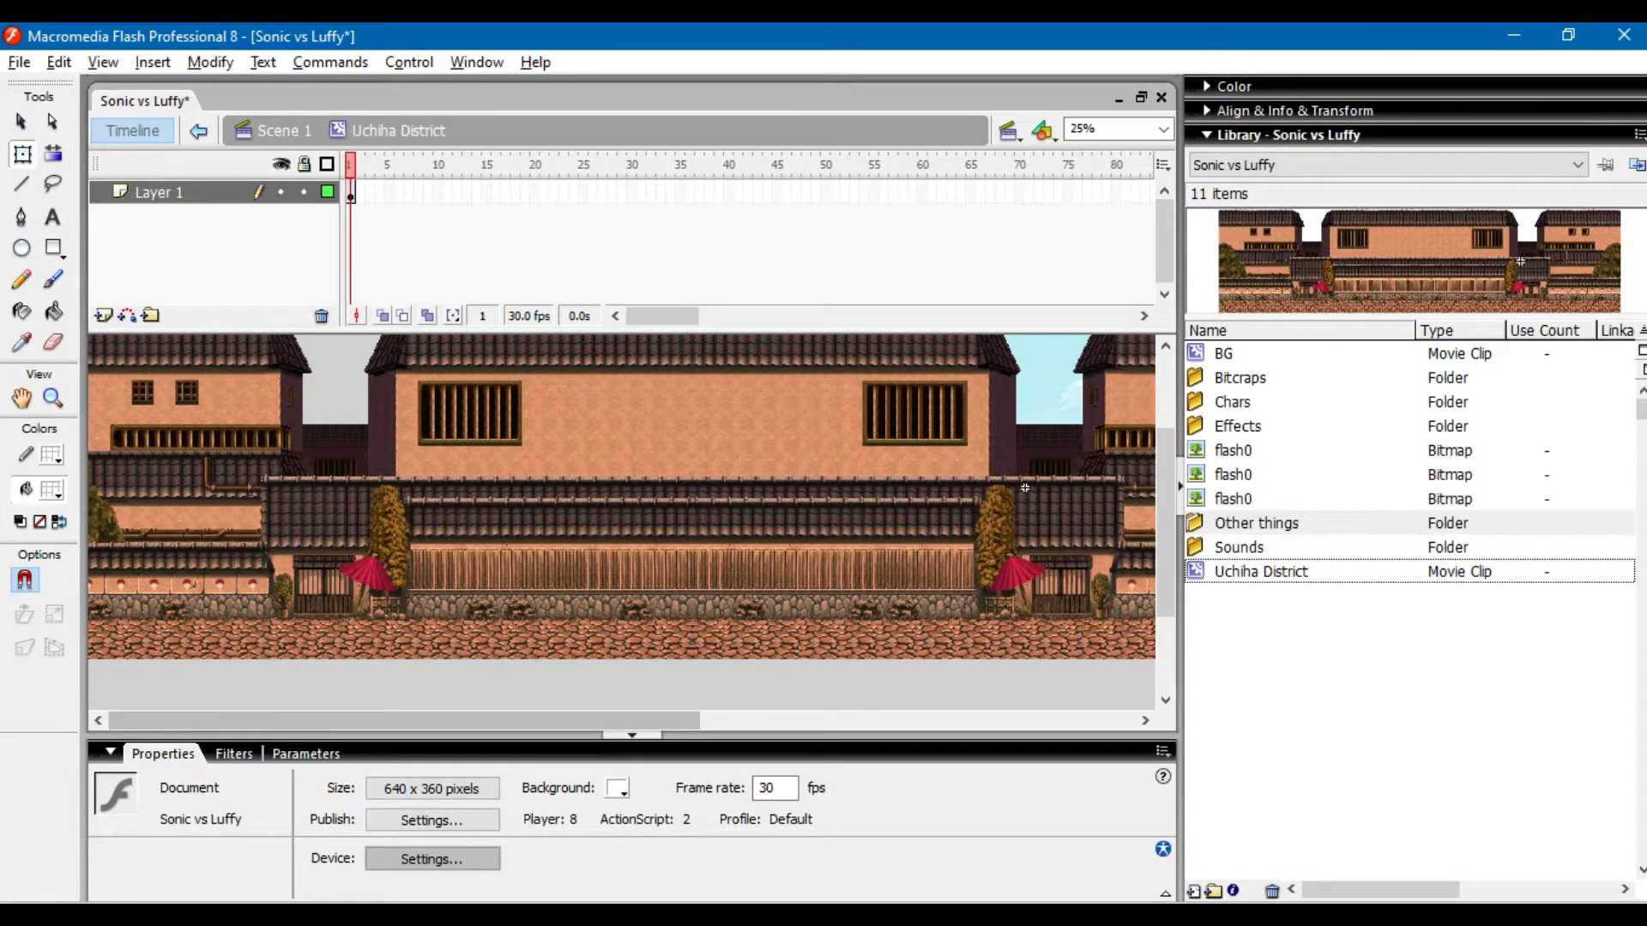
- Paste the mirrored building copy again, keeping existing library items, and align it against the original buildings' right edge
drag(1025, 488, 493, 488)
key(ctrl+v)
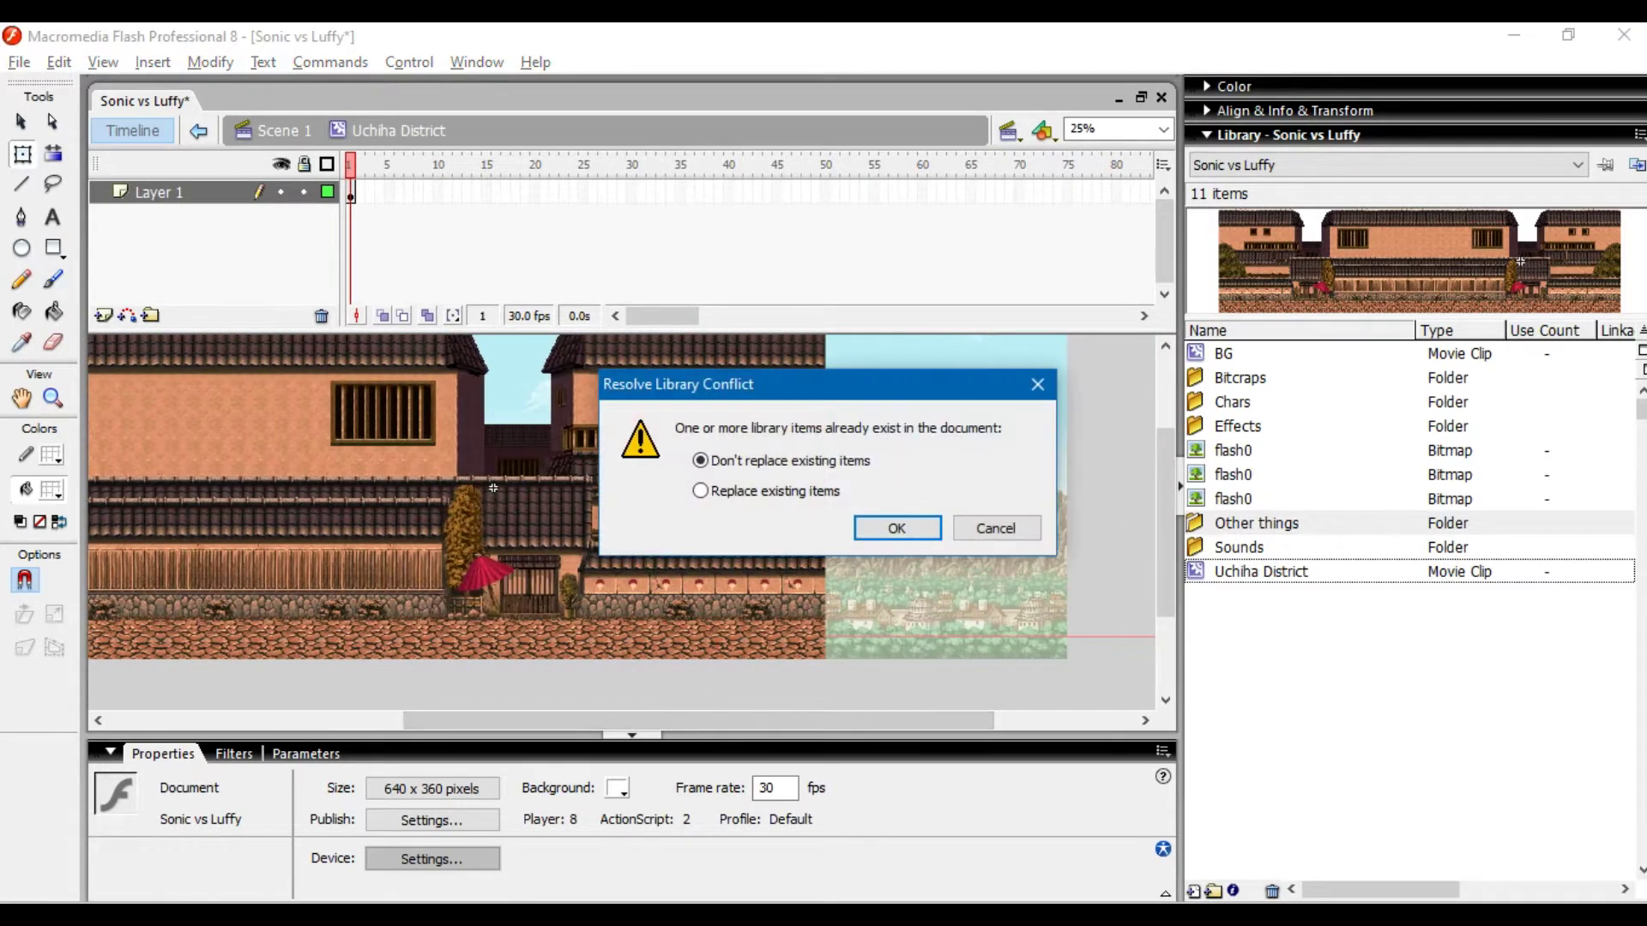
key(Return)
drag(549, 515, 954, 515)
drag(955, 514, 1052, 515)
drag(1052, 515, 955, 515)
drag(955, 515, 962, 515)
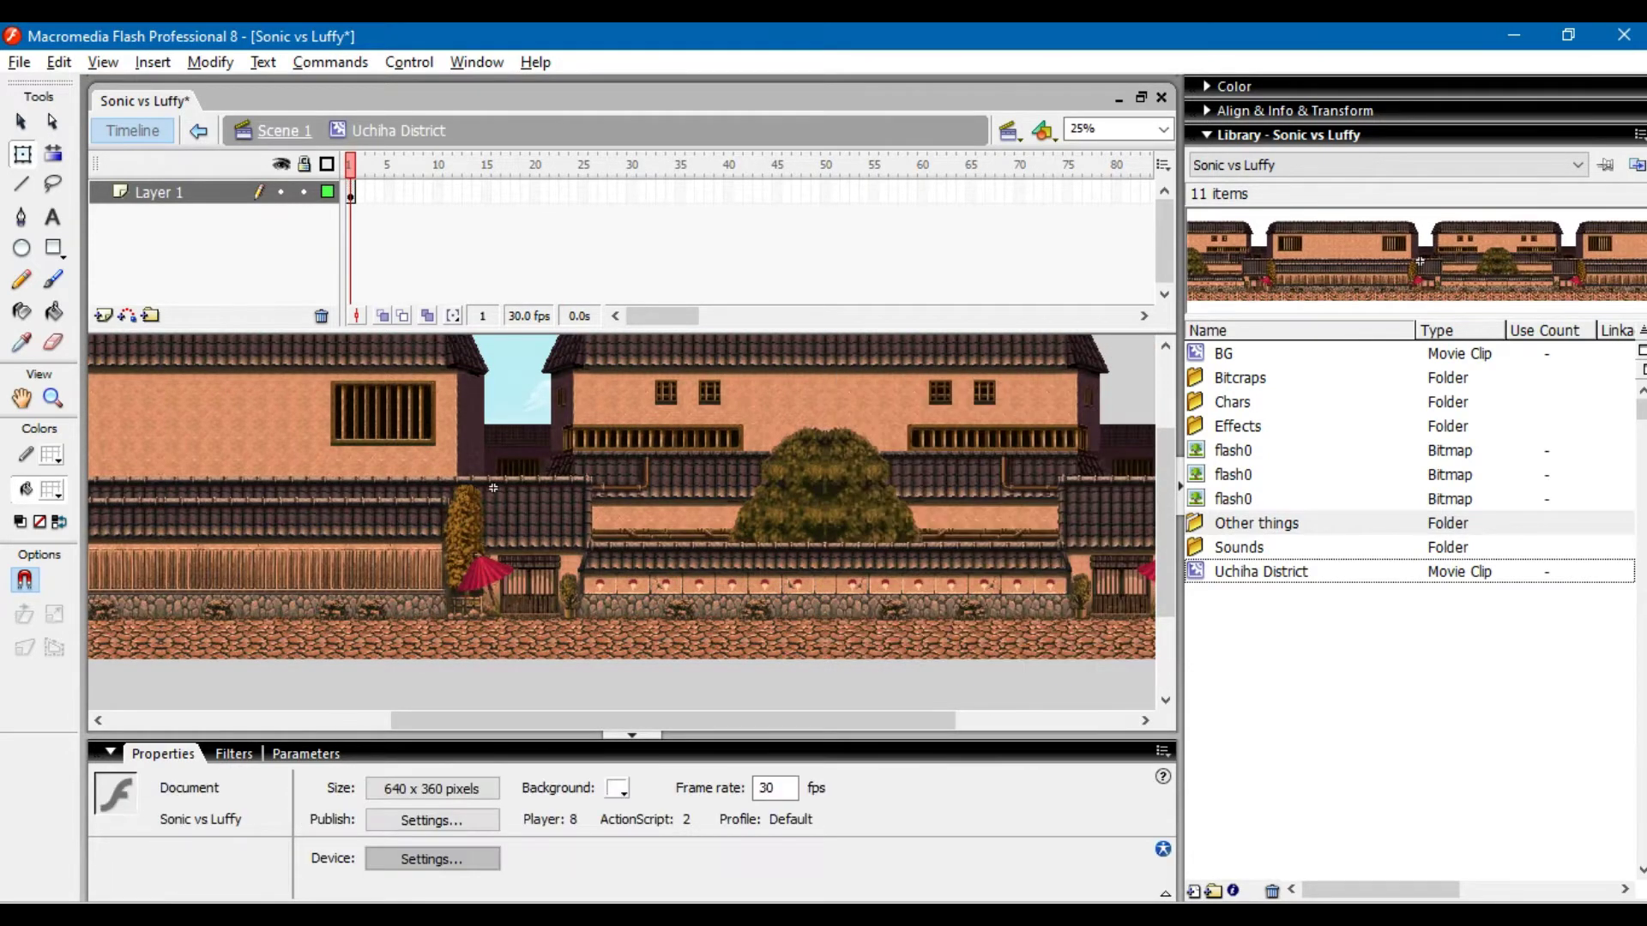
- Return to Scene 1, position the Uchiha District clip over the stage at about 6587.8 × 1138.5 and undo its last move
click(284, 131)
drag(674, 720, 391, 720)
drag(1025, 487, 659, 593)
click(659, 633)
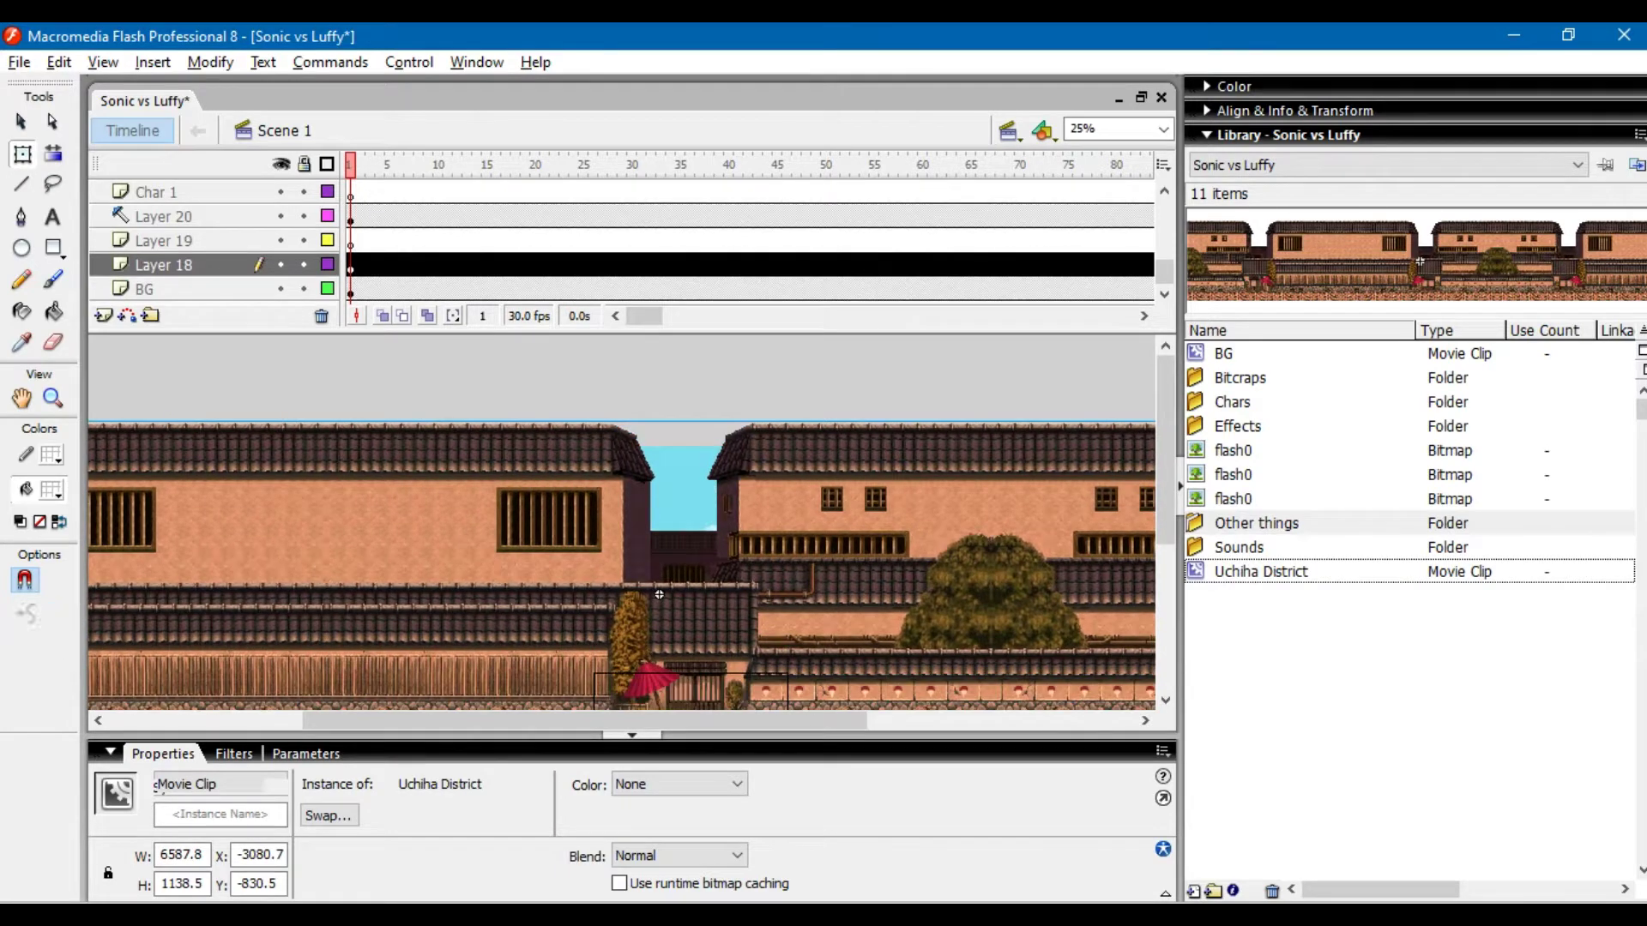
key(ctrl+z)
- Lock Layer 18, enlarge the BG clip to 3542.9 × 1182.7 and raise it to about X -1431.7, Y -1202.8
click(304, 241)
click(304, 265)
click(683, 532)
drag(683, 532, 684, 394)
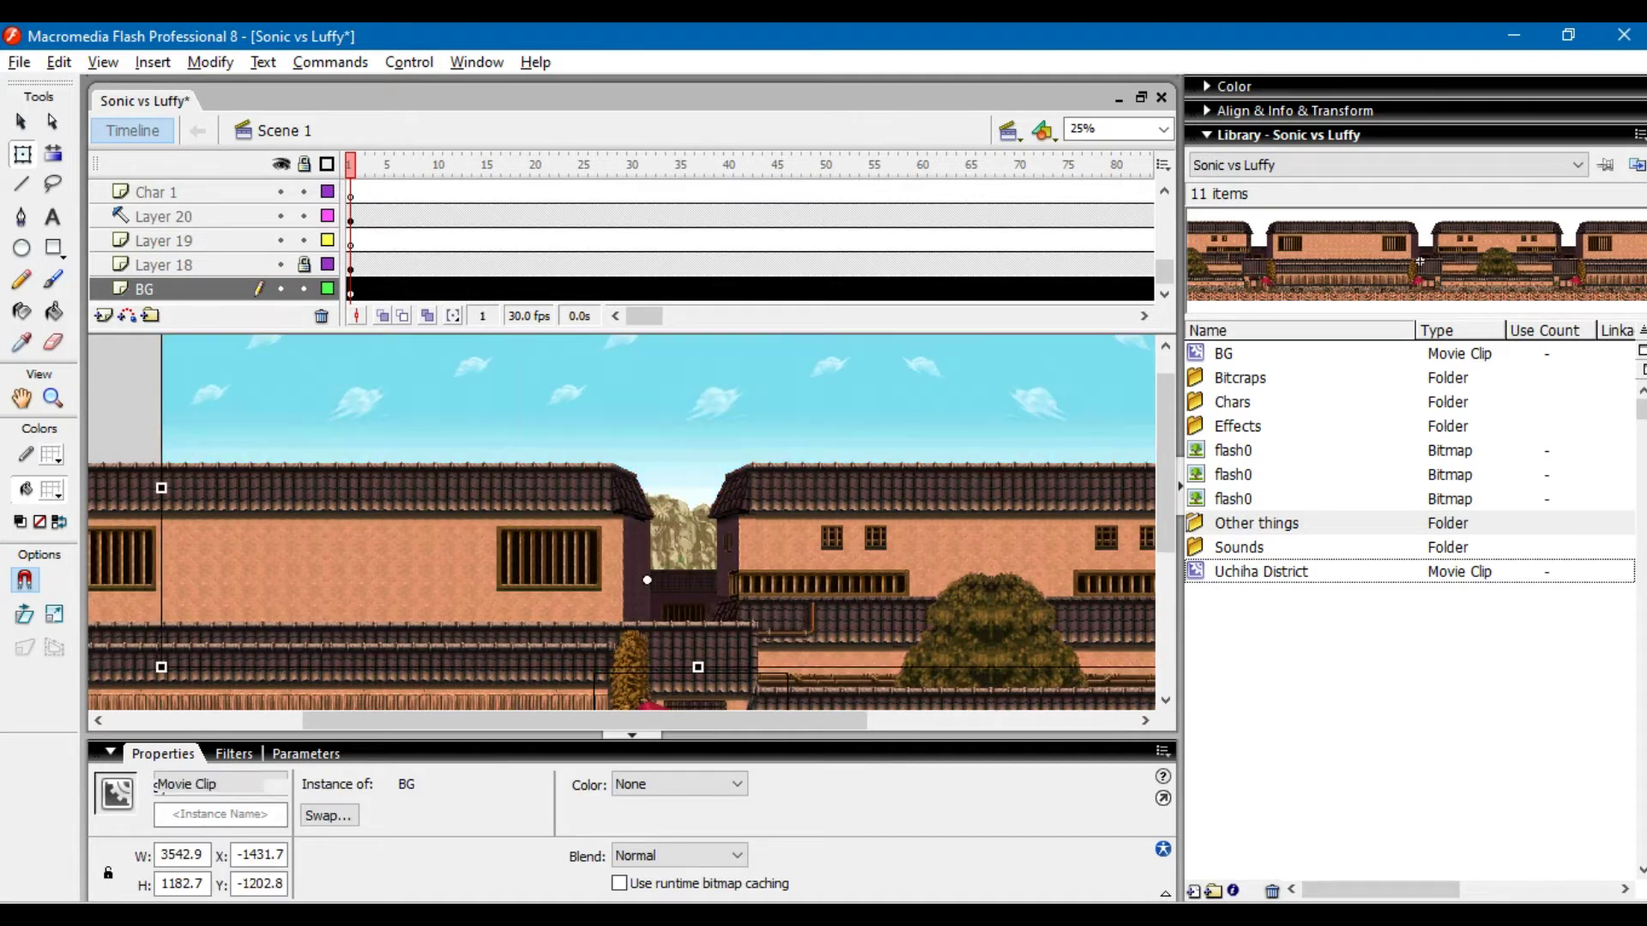
- Check the rooftop scene in the YouTube reference video, return to Flash and shift the BG clip to about X -1683.8, Y -1170.8
key(alt+Tab)
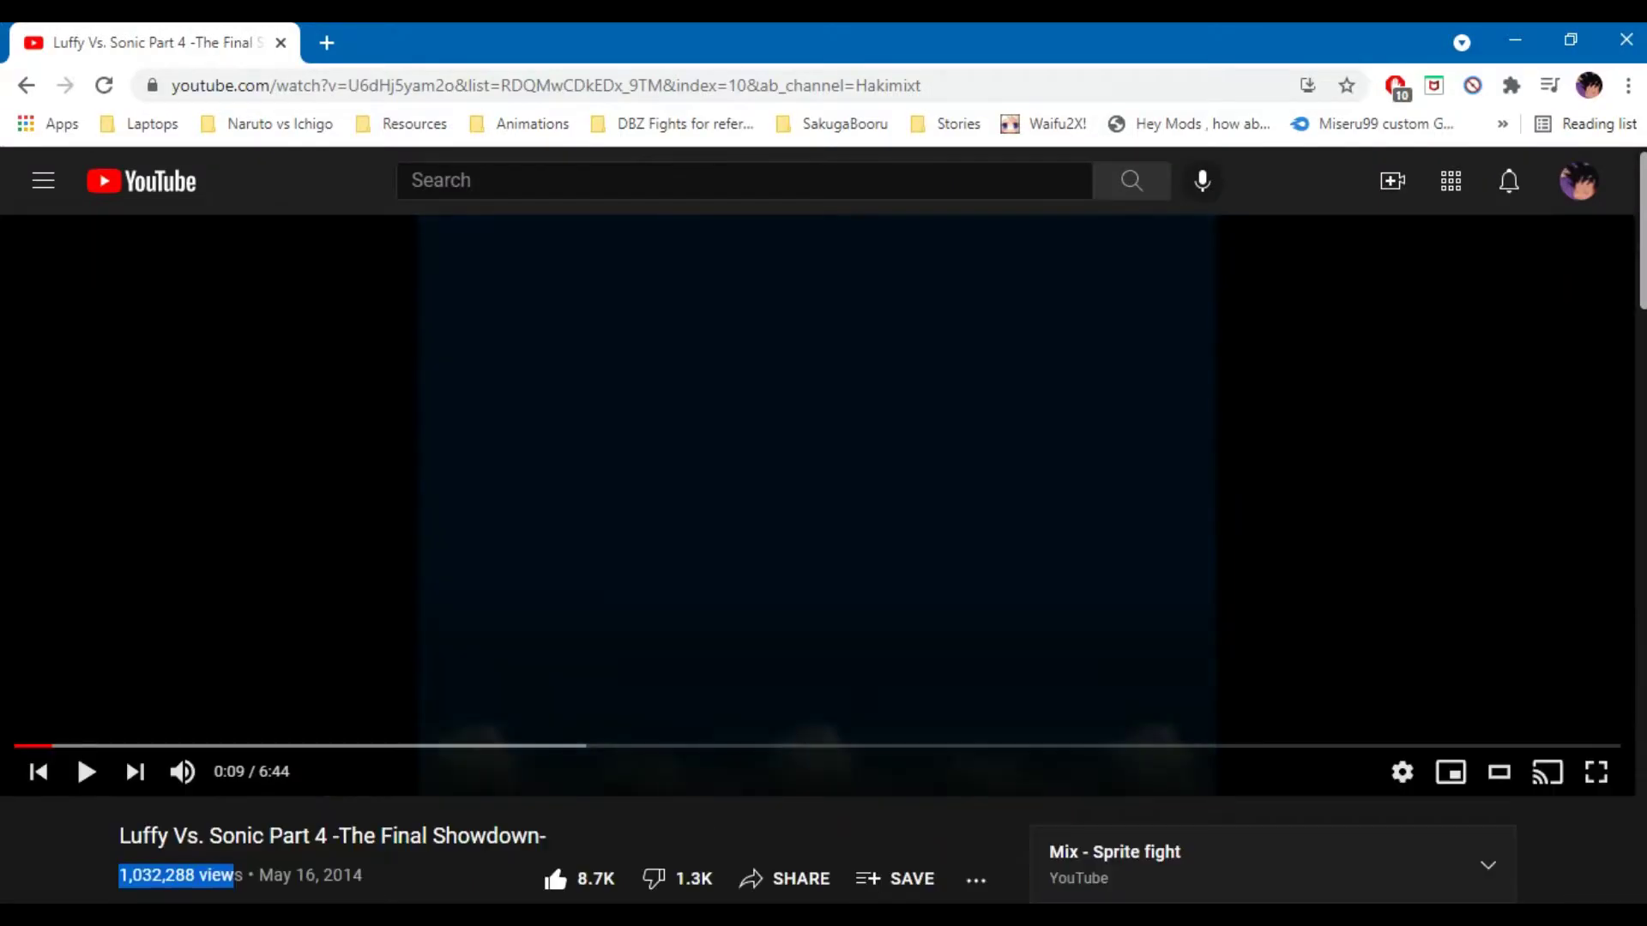
key(k)
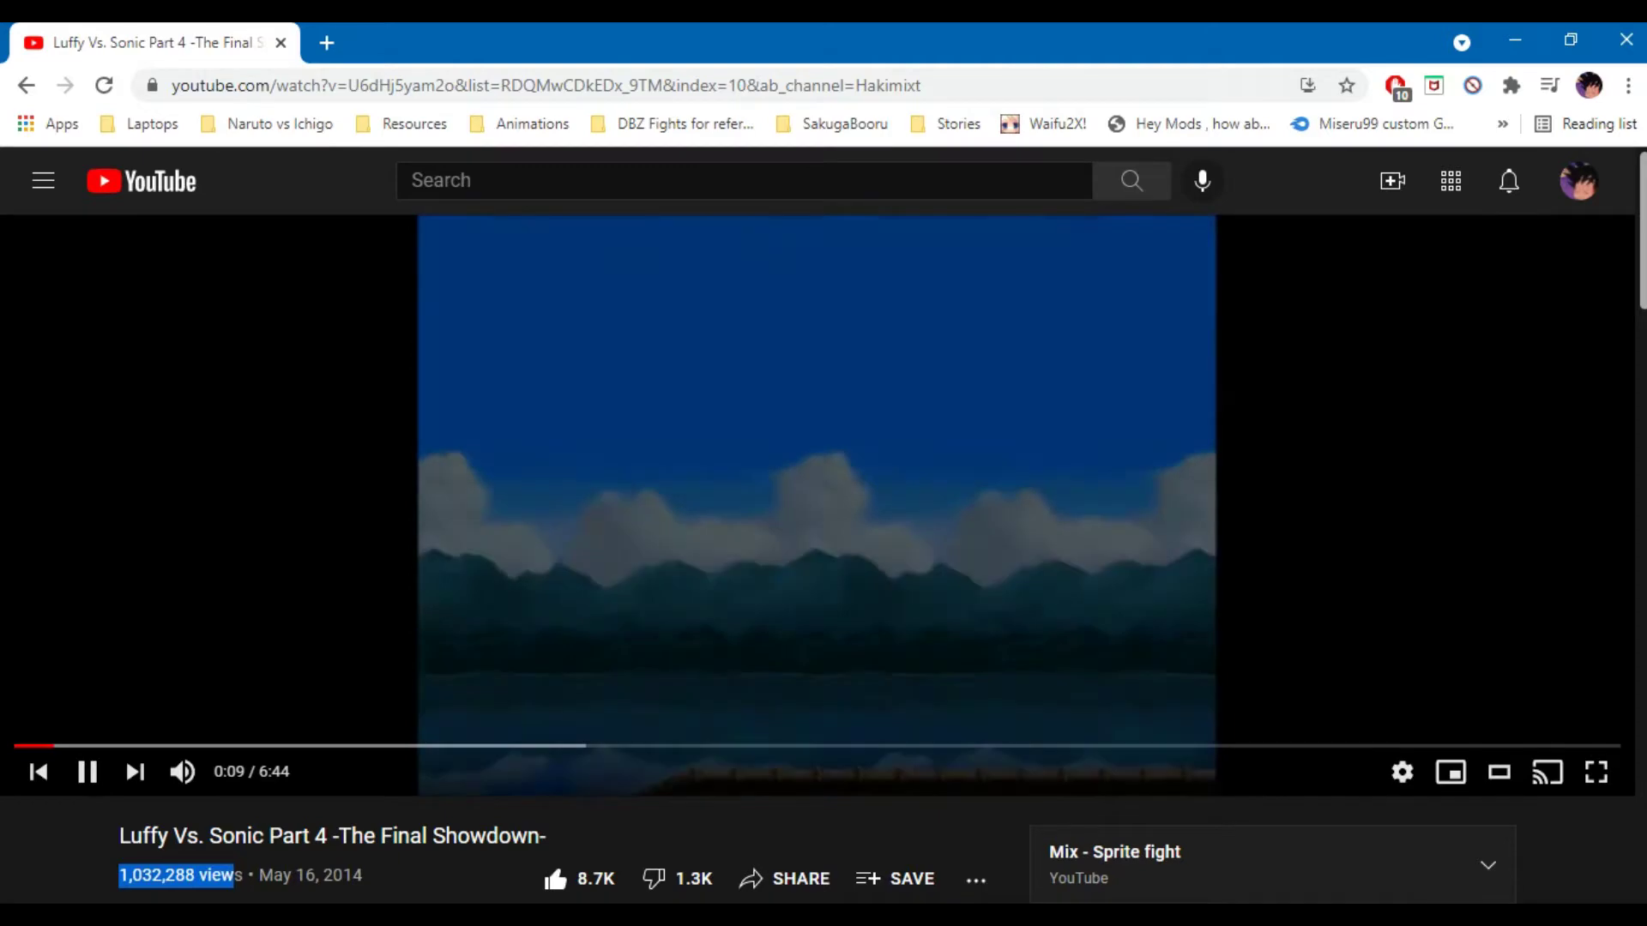
key(k)
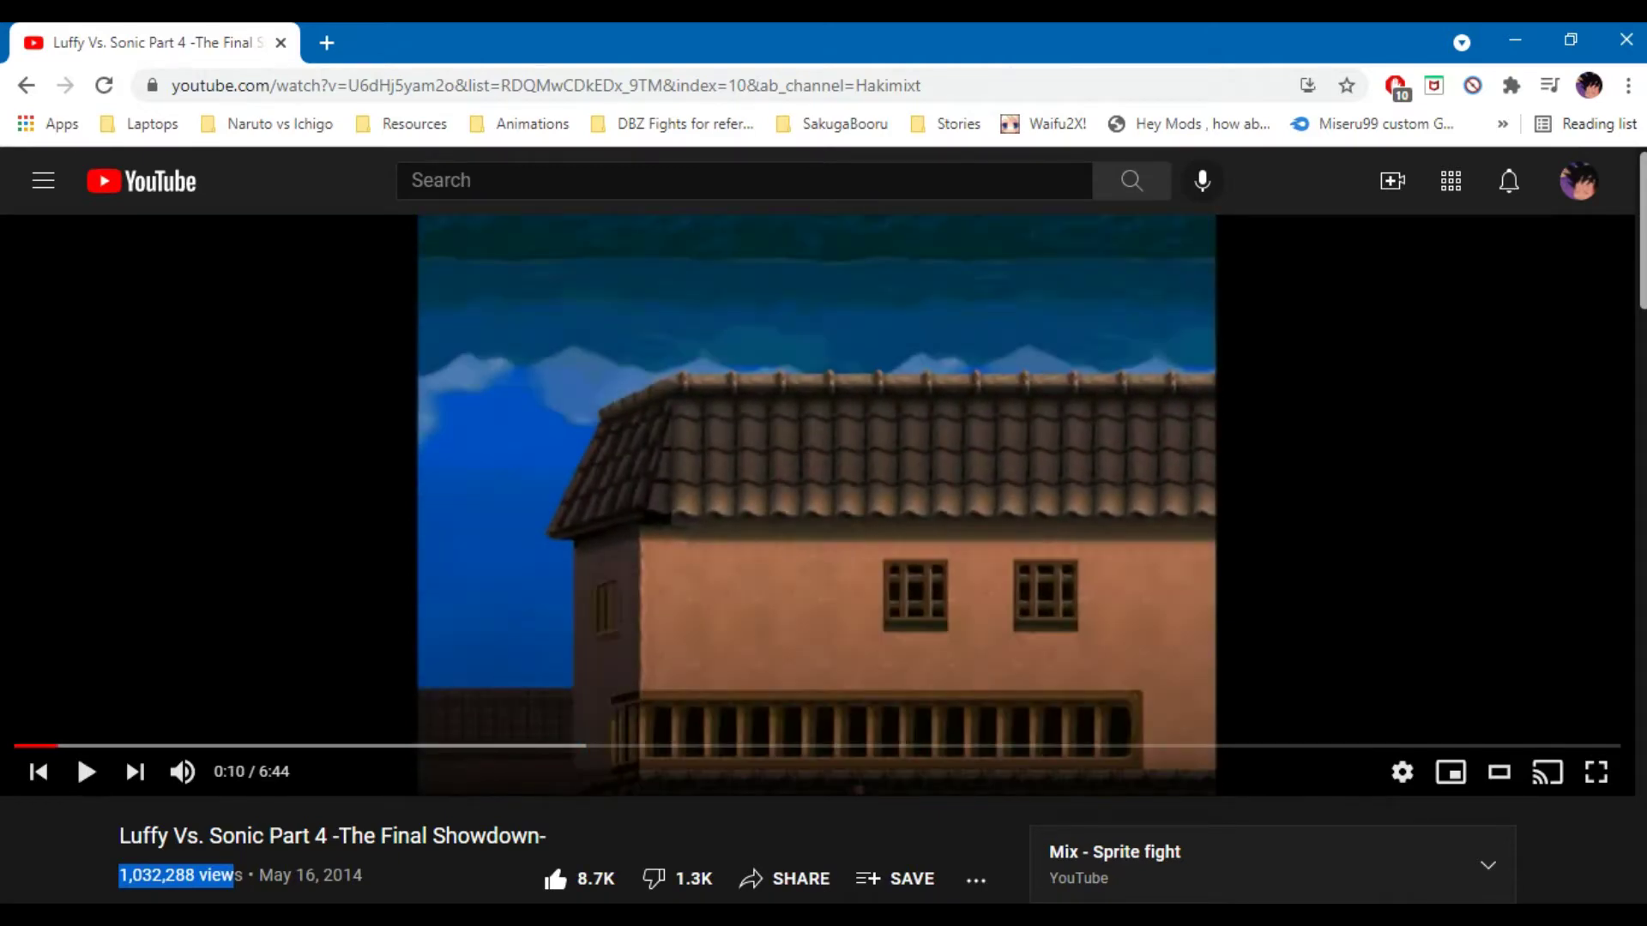
key(alt+Tab)
drag(682, 429, 629, 435)
key(shift+Left)
key(shift+Left)
key(shift+Left)
key(shift+Left)
key(shift+Left)
key(shift+Left)
key(shift+Left)
key(shift+Left)
key(shift+Down)
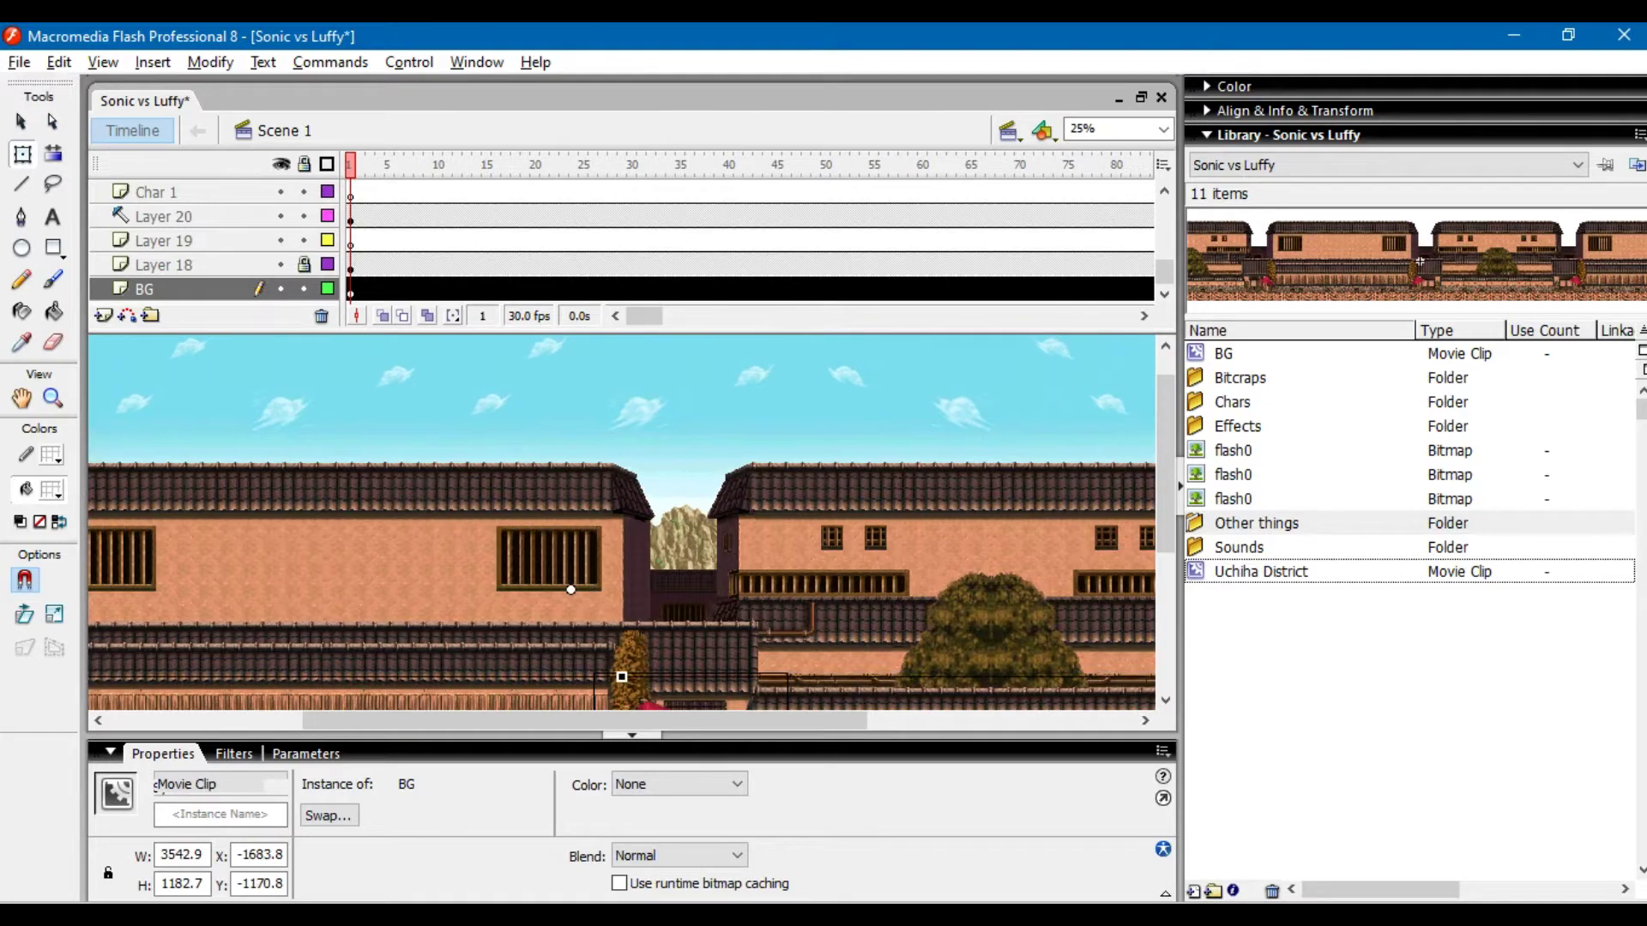
- Scale the BG clip to 120% and move it to about X -2005.0, Y -1638.0
key(ctrl+alt+s)
text(12)
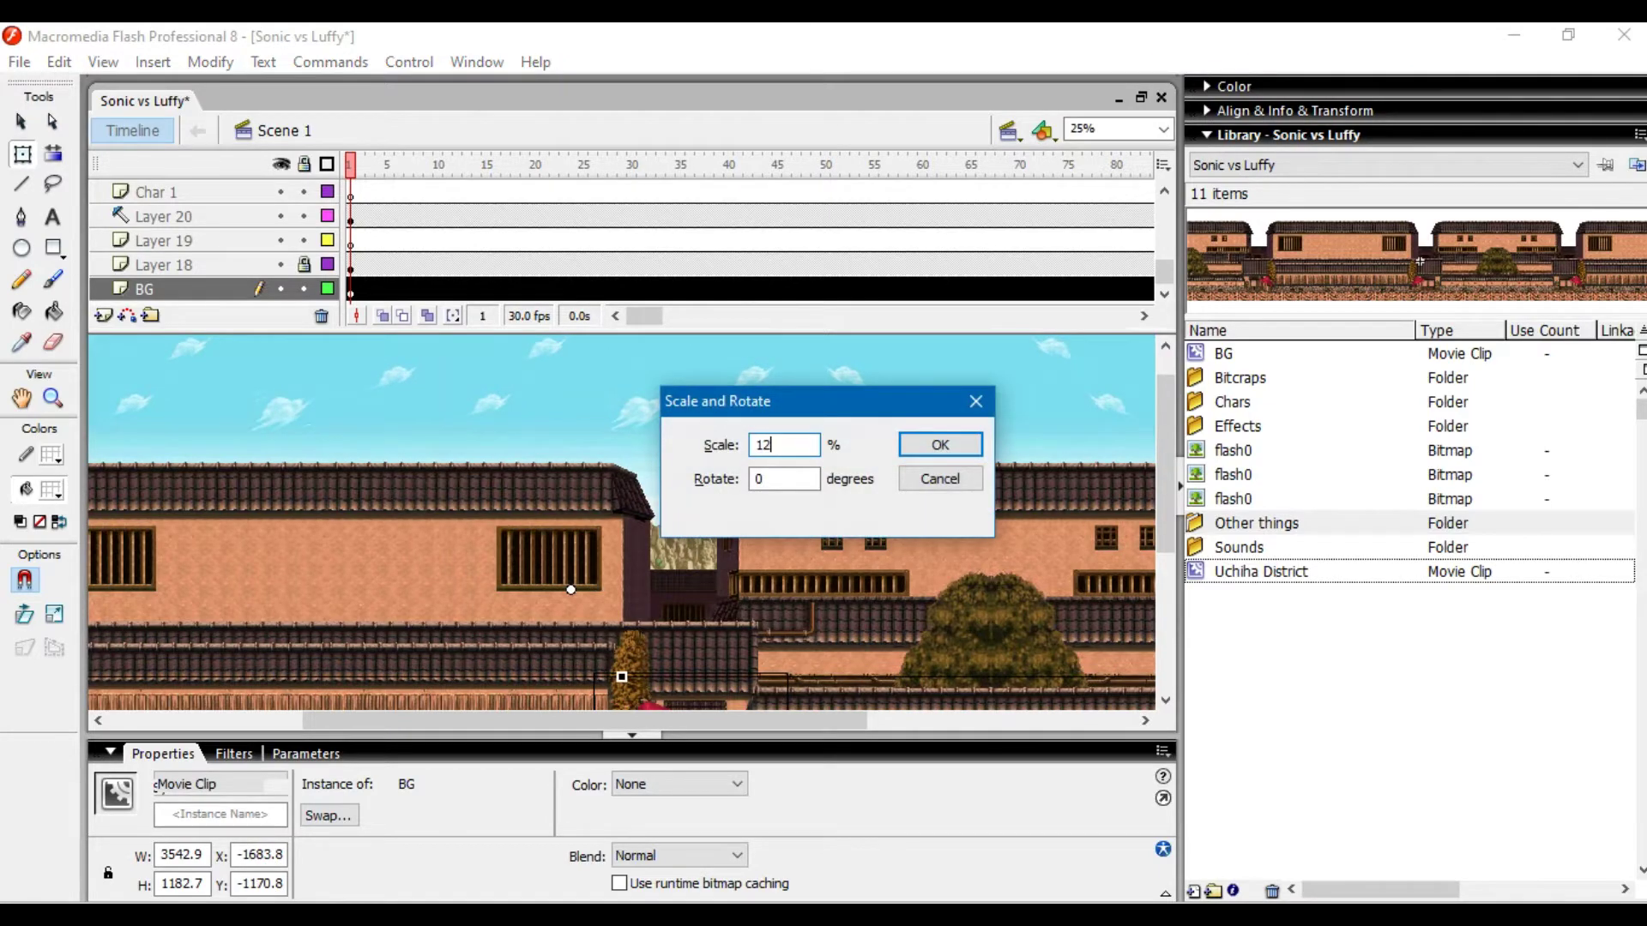
text(0)
key(Return)
scroll(622, 523, up, 3)
scroll(622, 523, down, 8)
scroll(622, 523, up, 3)
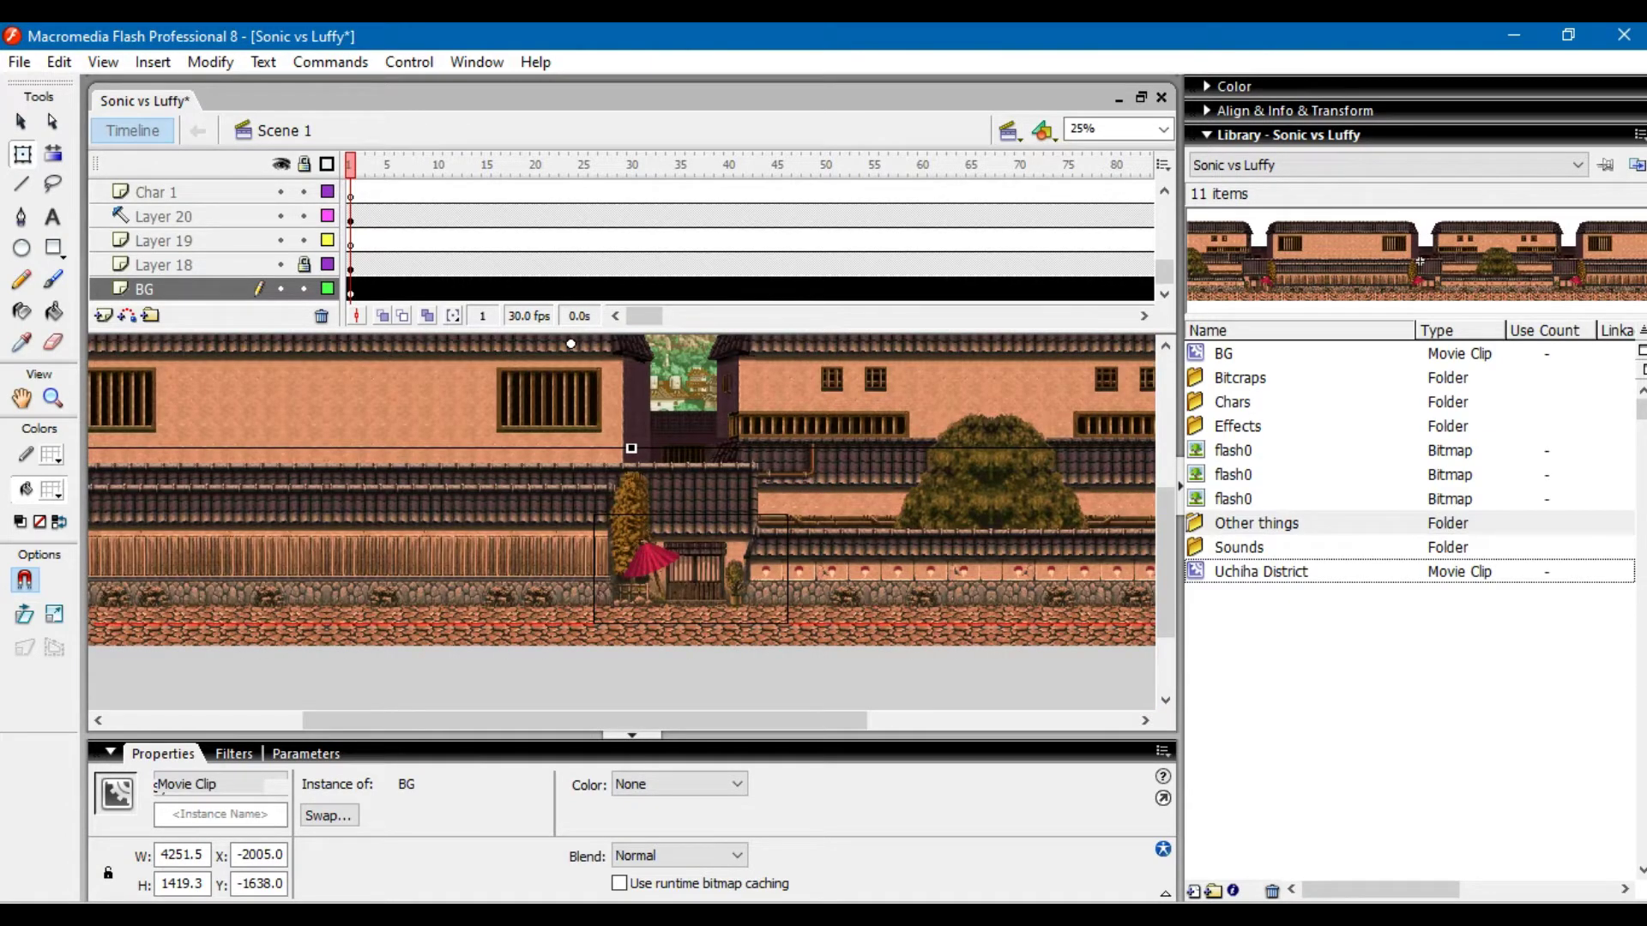
- Lock the BG layer and go to frame 35 in the timeline
key(alt+Tab)
click(304, 289)
click(680, 165)
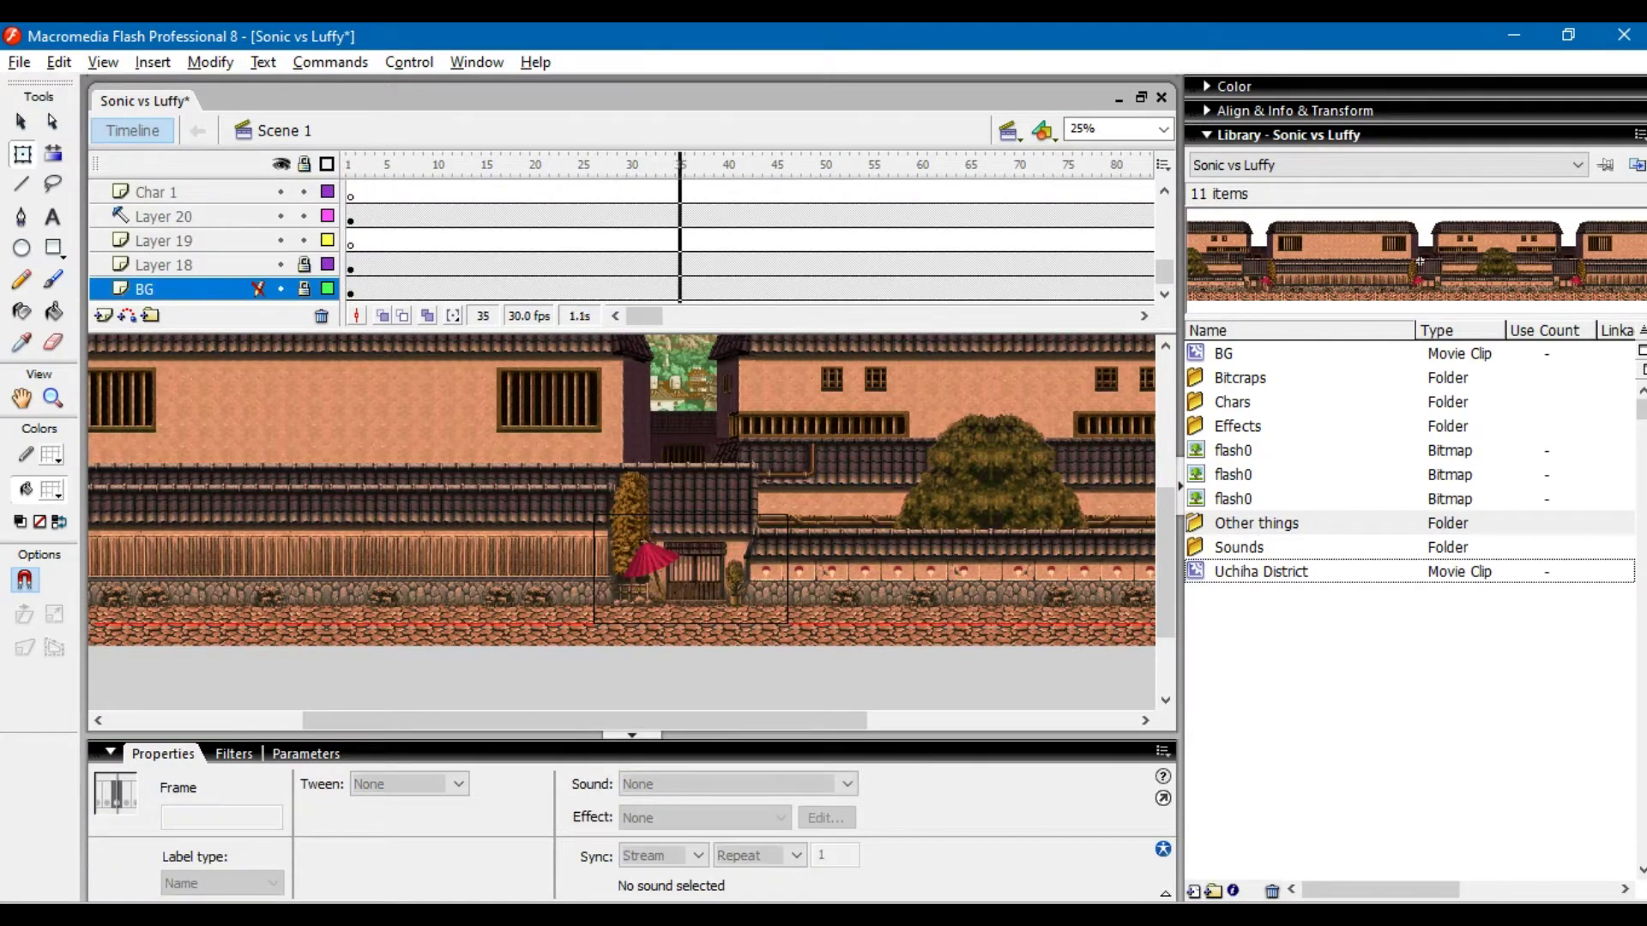
- Switch to paint.net and close Ninja Academy.png without saving it, along with Sand Stage.png
click(923, 916)
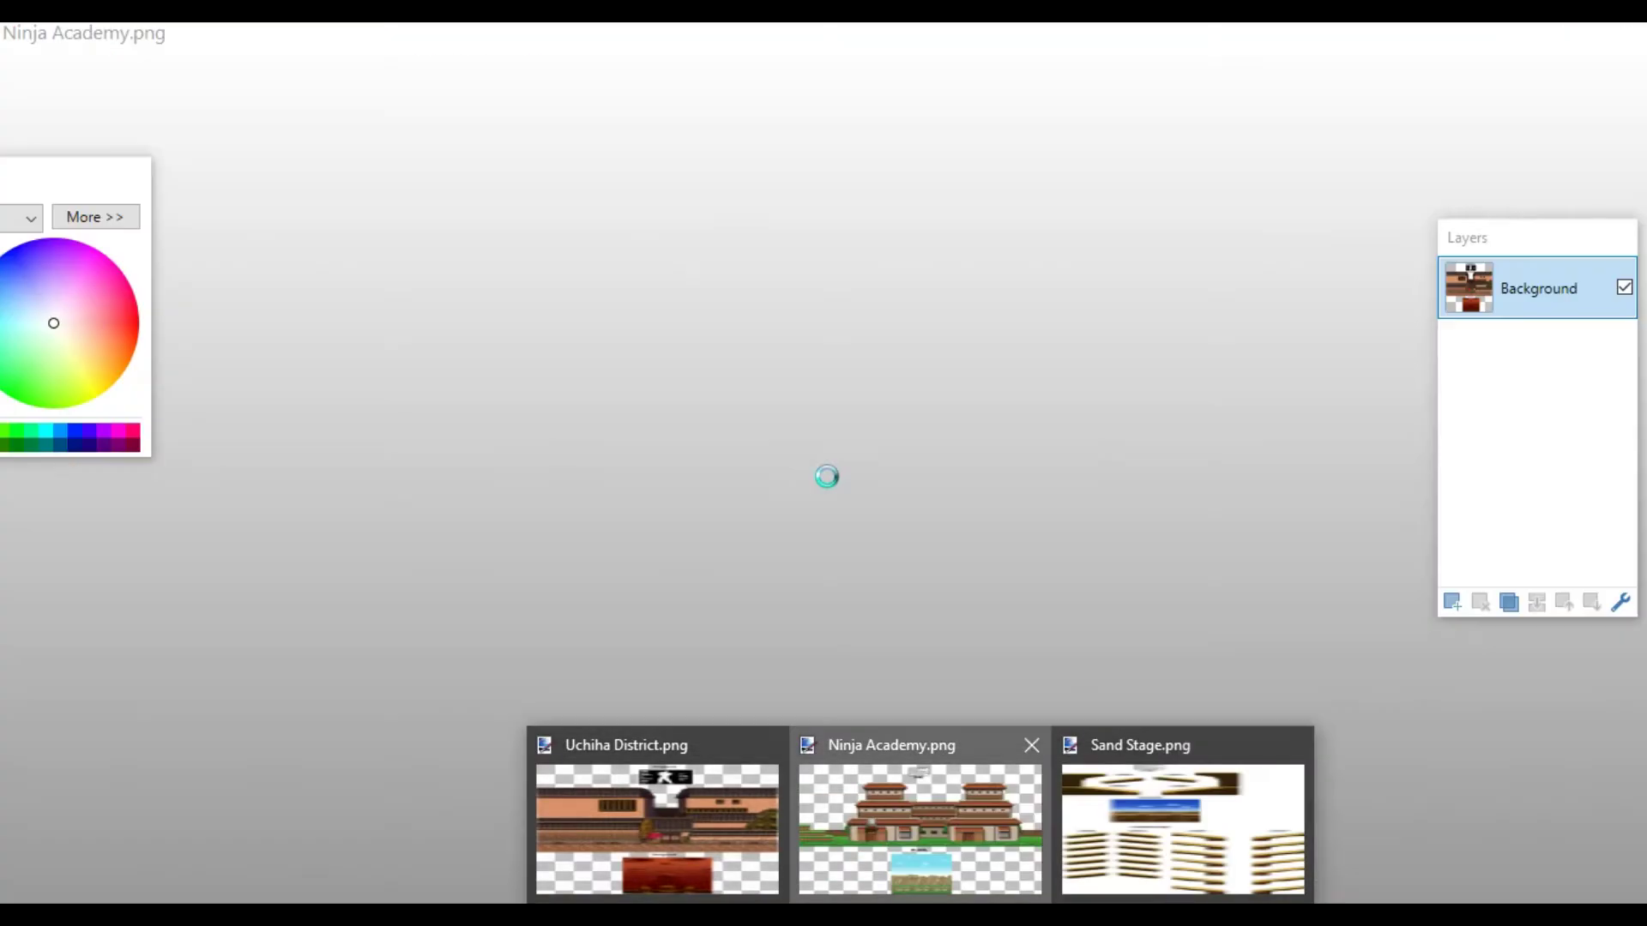
click(925, 822)
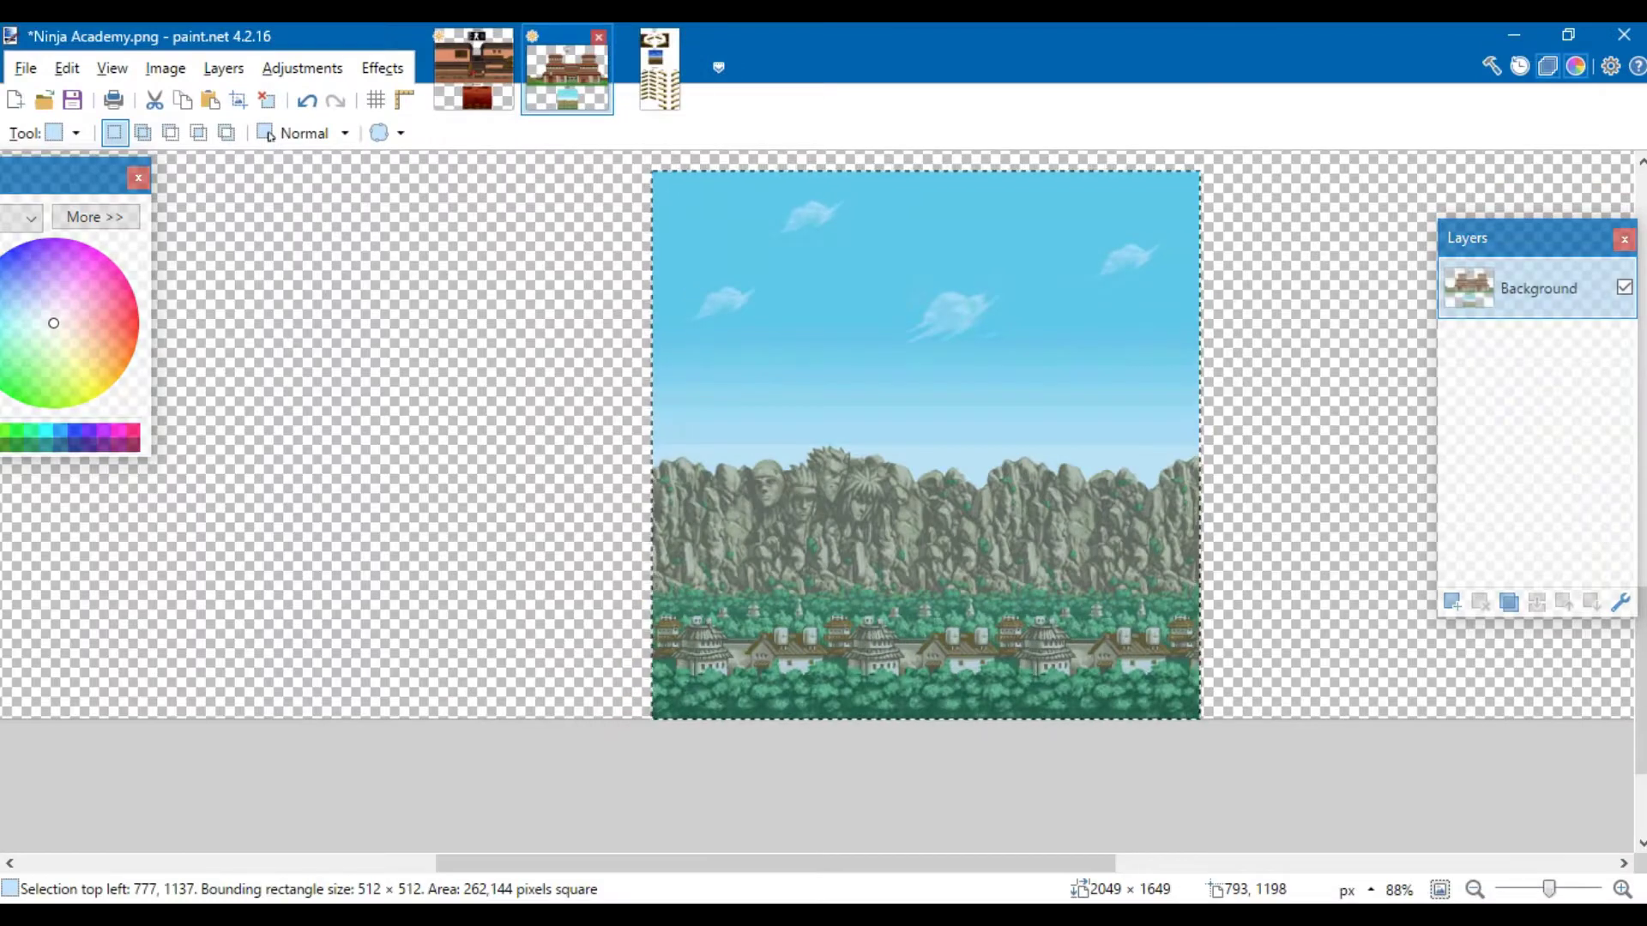
click(601, 36)
click(711, 606)
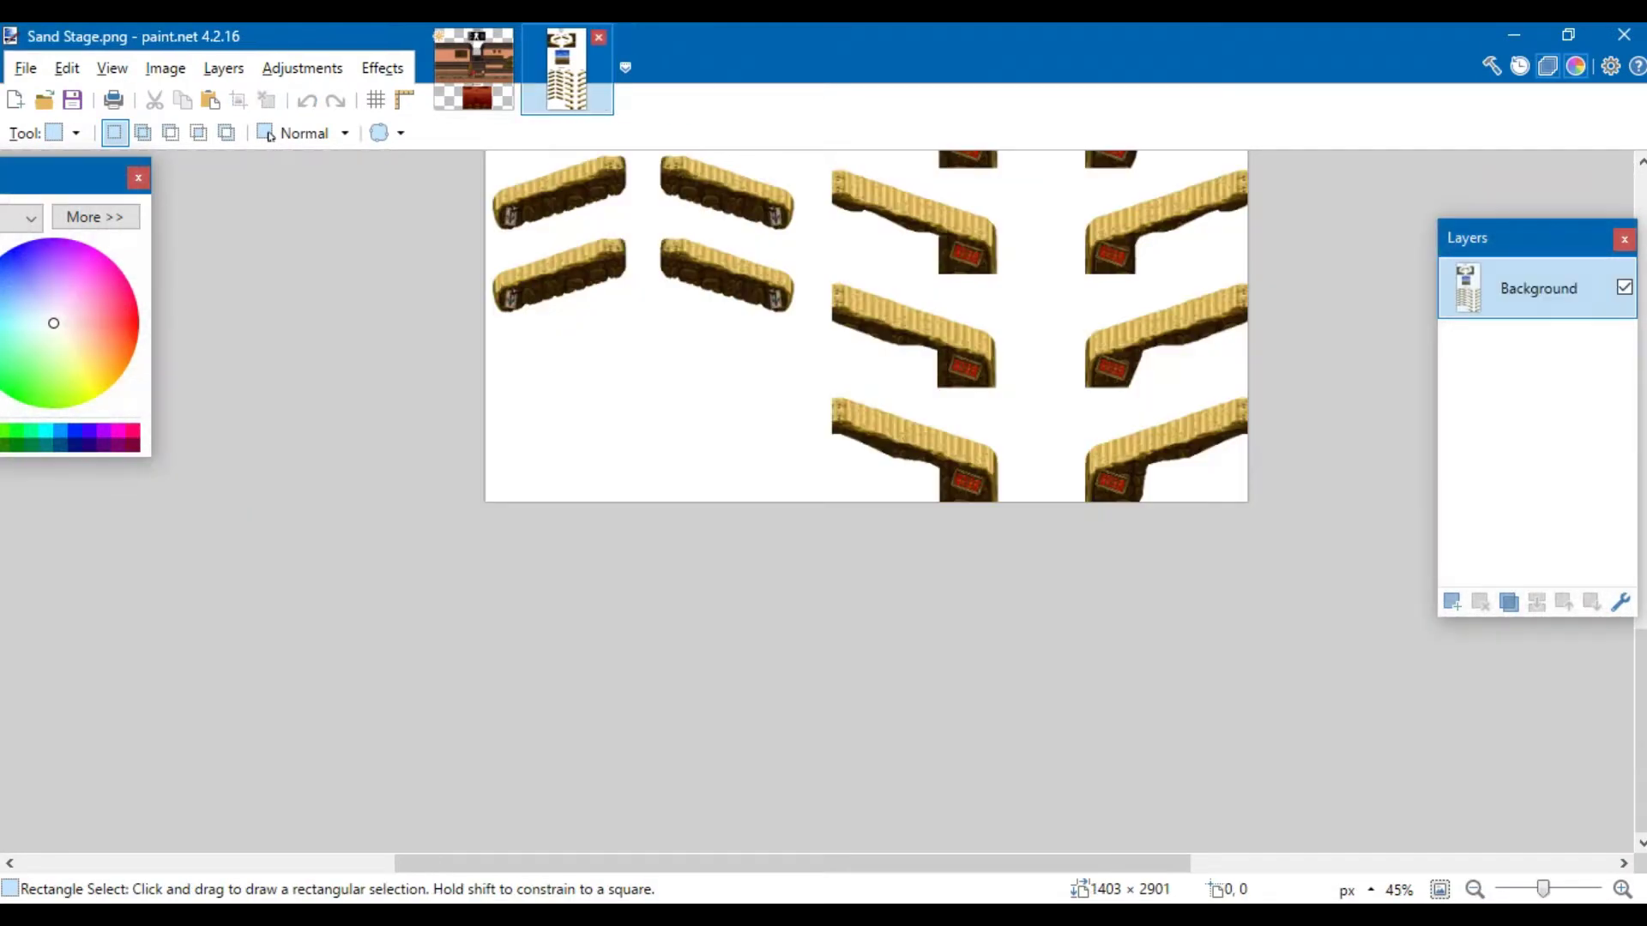
click(598, 37)
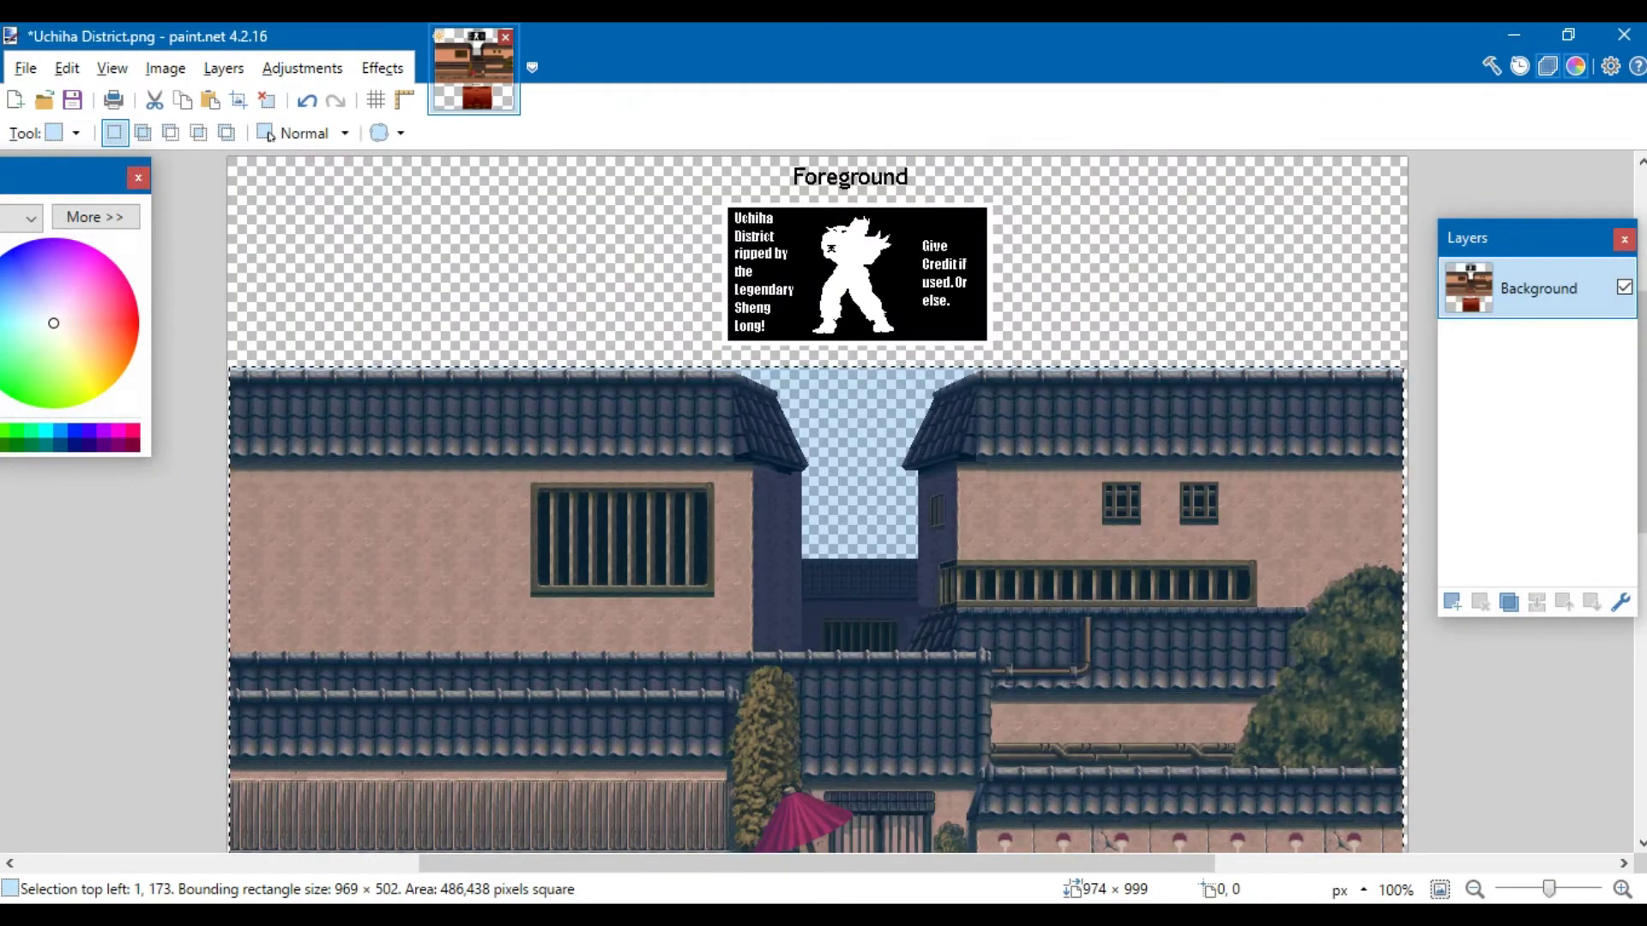
- Close Uchiha District.png, saving its changes with the Auto-detect bit depth
key(ctrl+w)
click(680, 558)
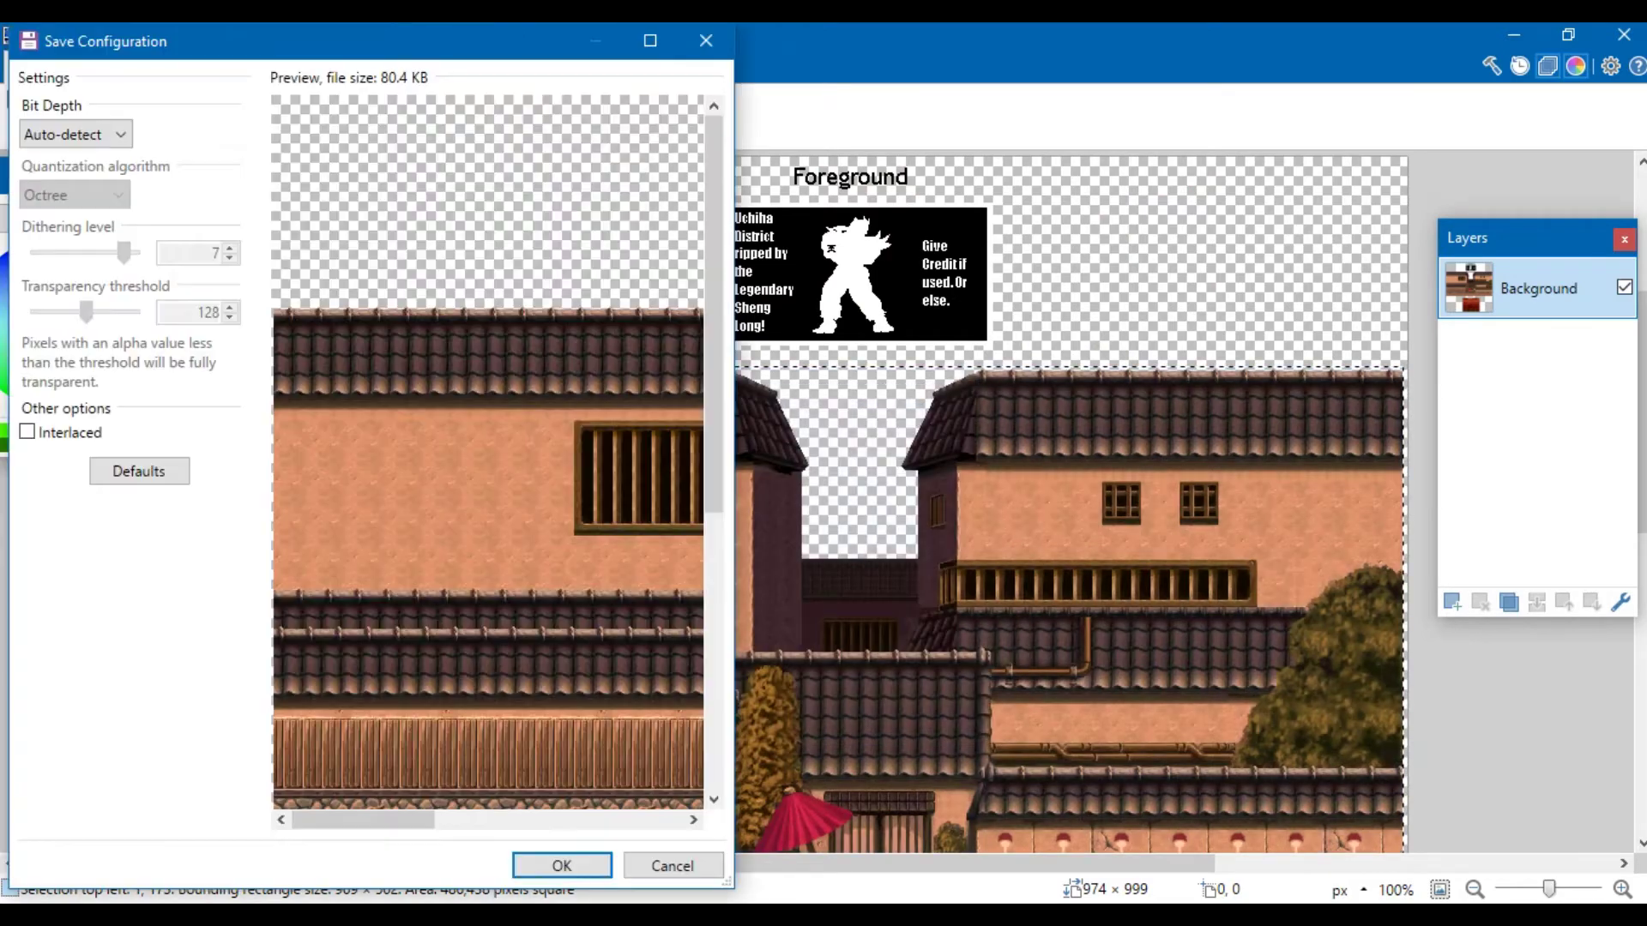
key(Return)
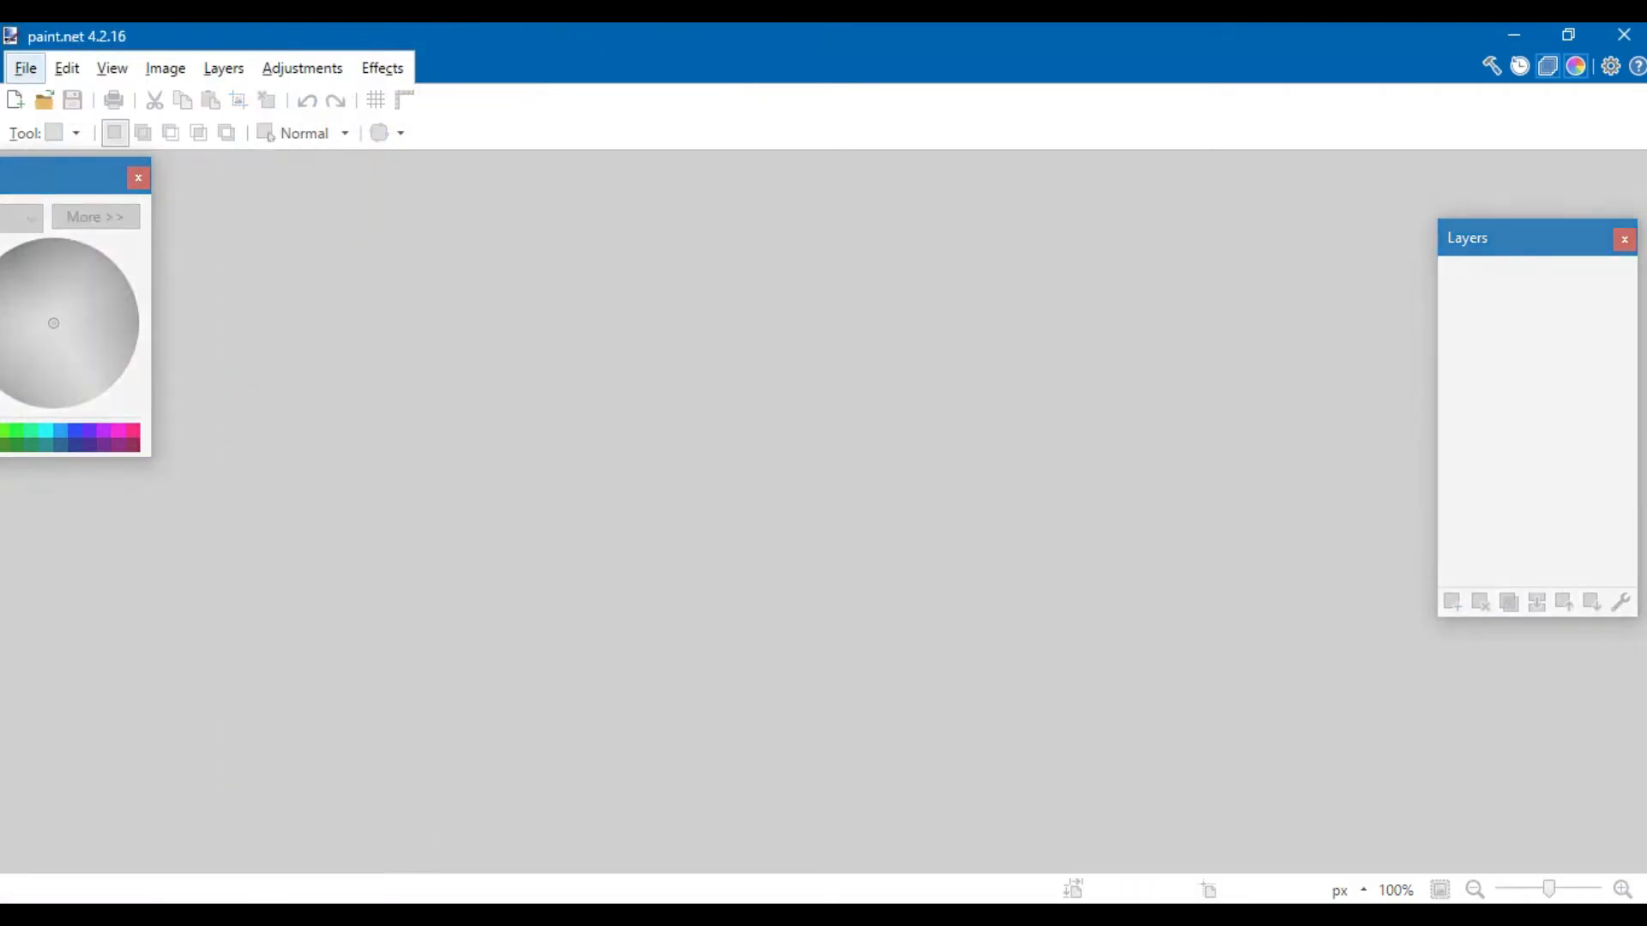
- Open luffy but actual.png from the Sprites > Sprite Sheets folder and look over its Luffy sprites
click(26, 68)
click(67, 130)
key(ctrl+o)
click(281, 563)
scroll(283, 562, down, 4)
click(292, 455)
scroll(343, 570, down, 1)
click(376, 572)
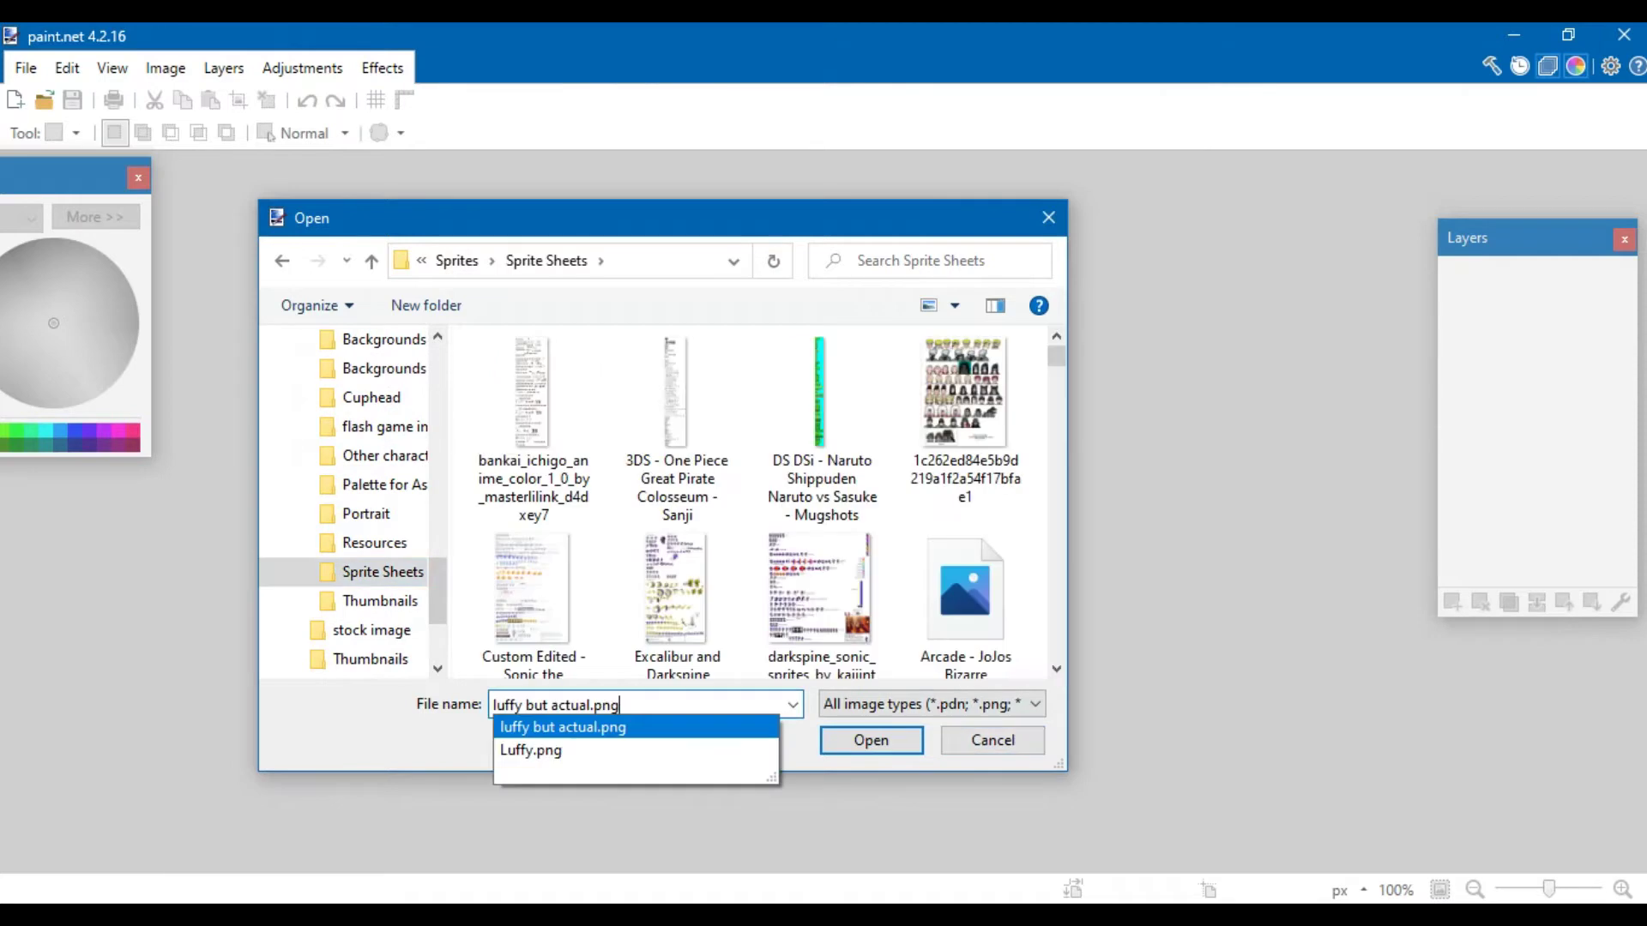
key(Return)
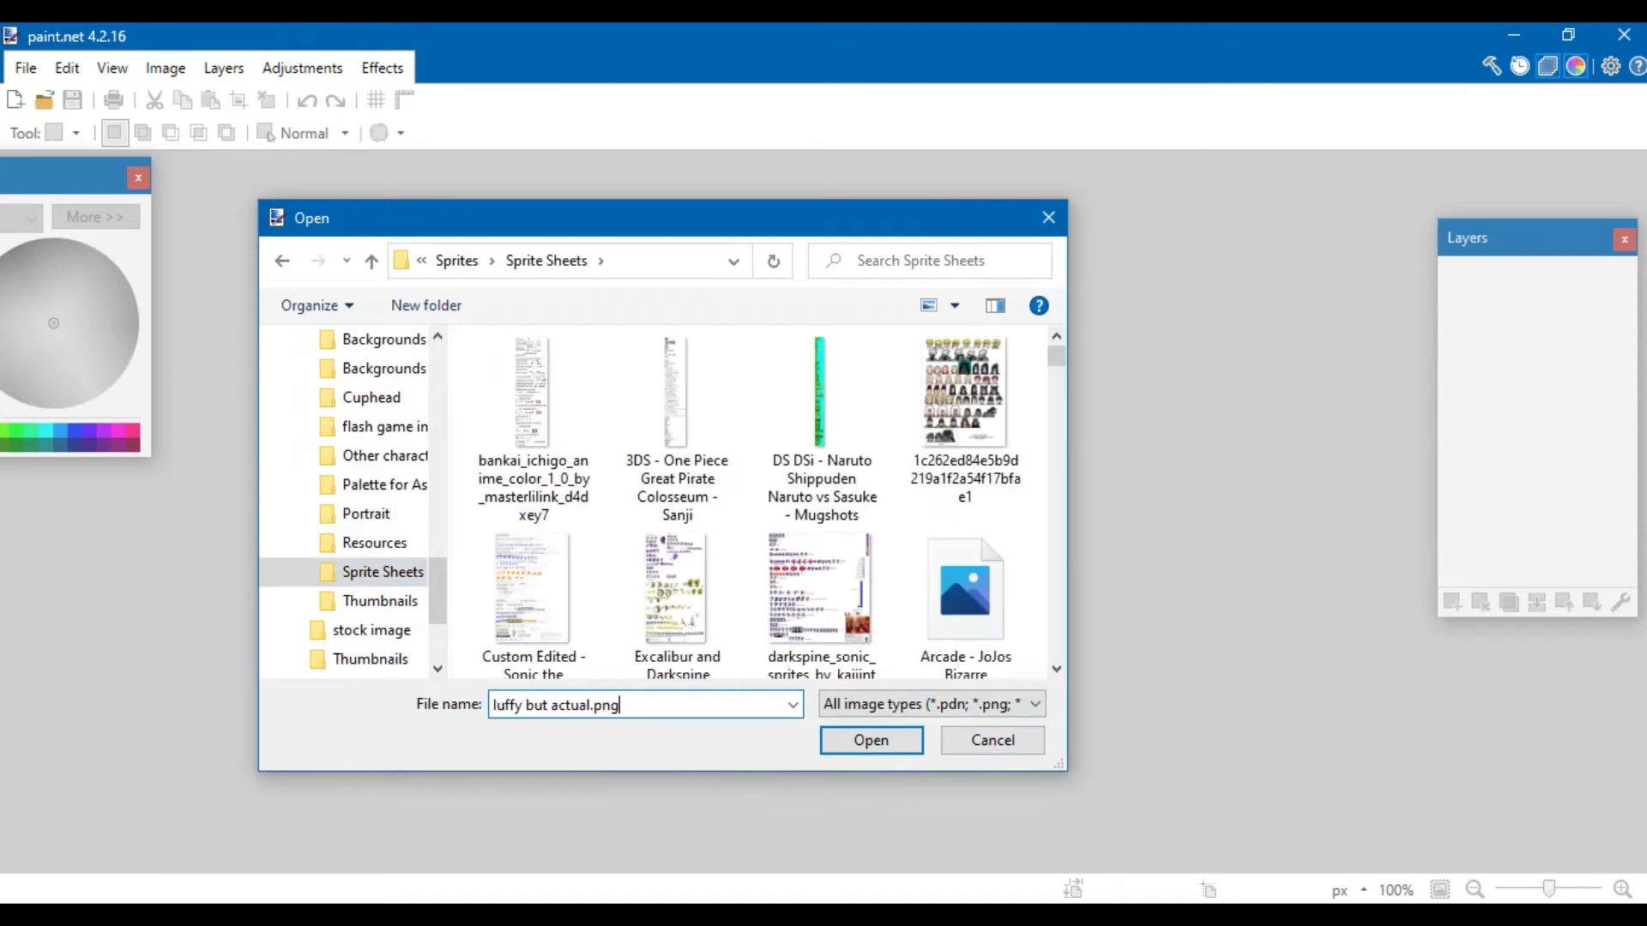
scroll(573, 420, up, 20)
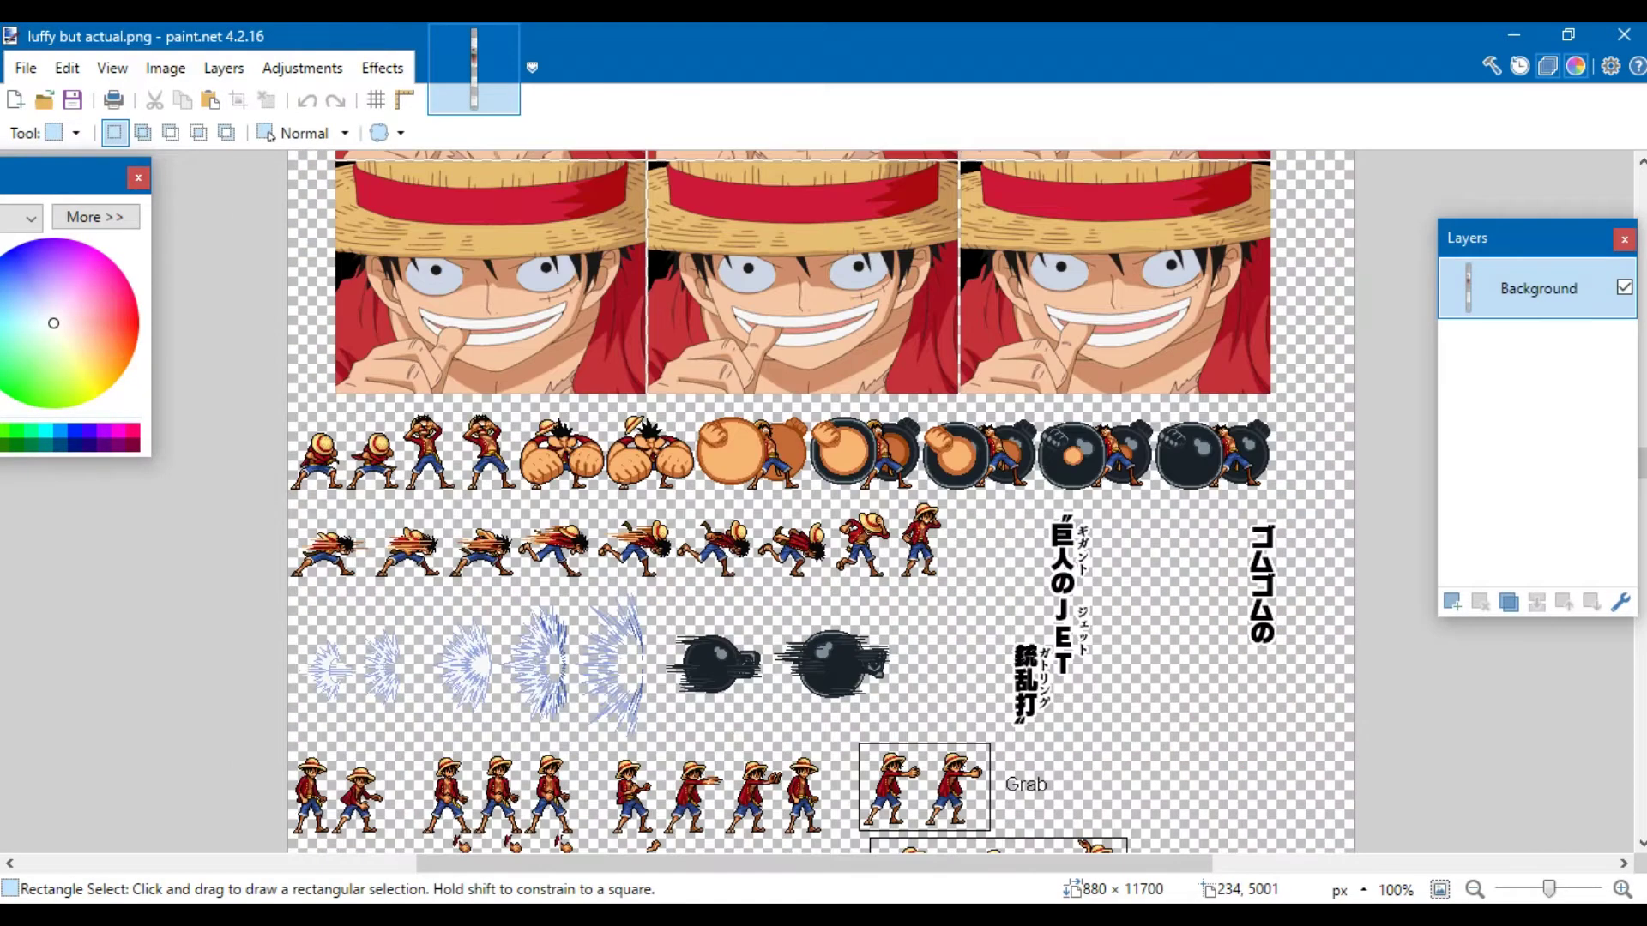
scroll(583, 420, down, 8)
scroll(822, 502, up, 10)
- Open sonic custom but again.png from the Sprite Sheets folder and look through its Sonic sprites up to the Punches section and above
key(ctrl+o)
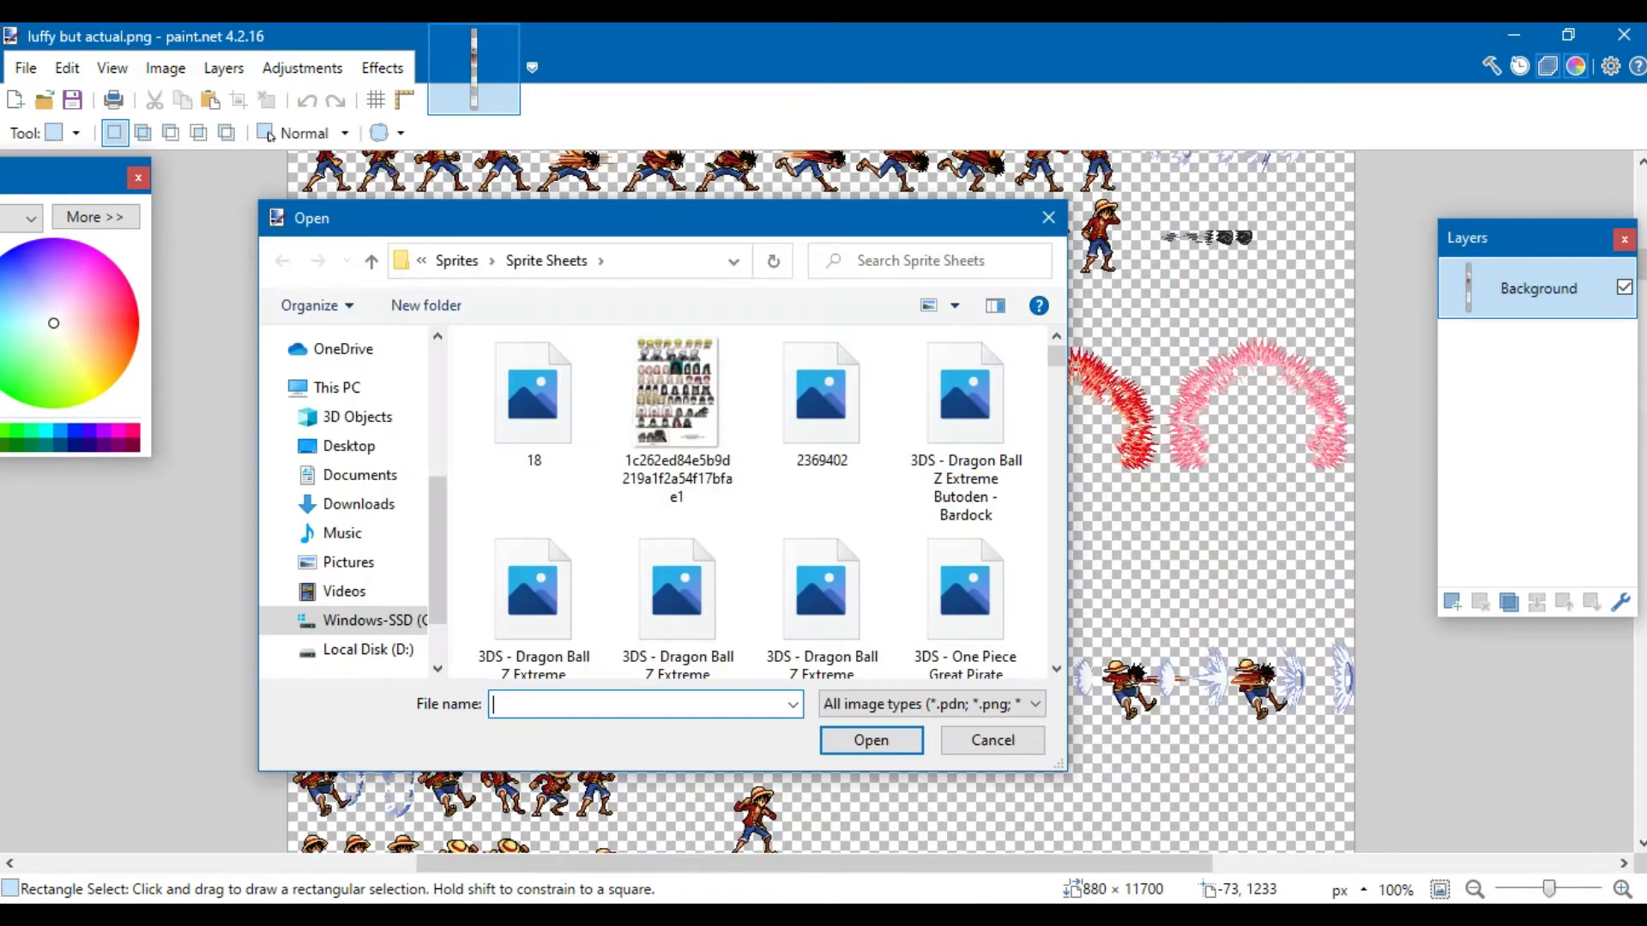
text(Sonic)
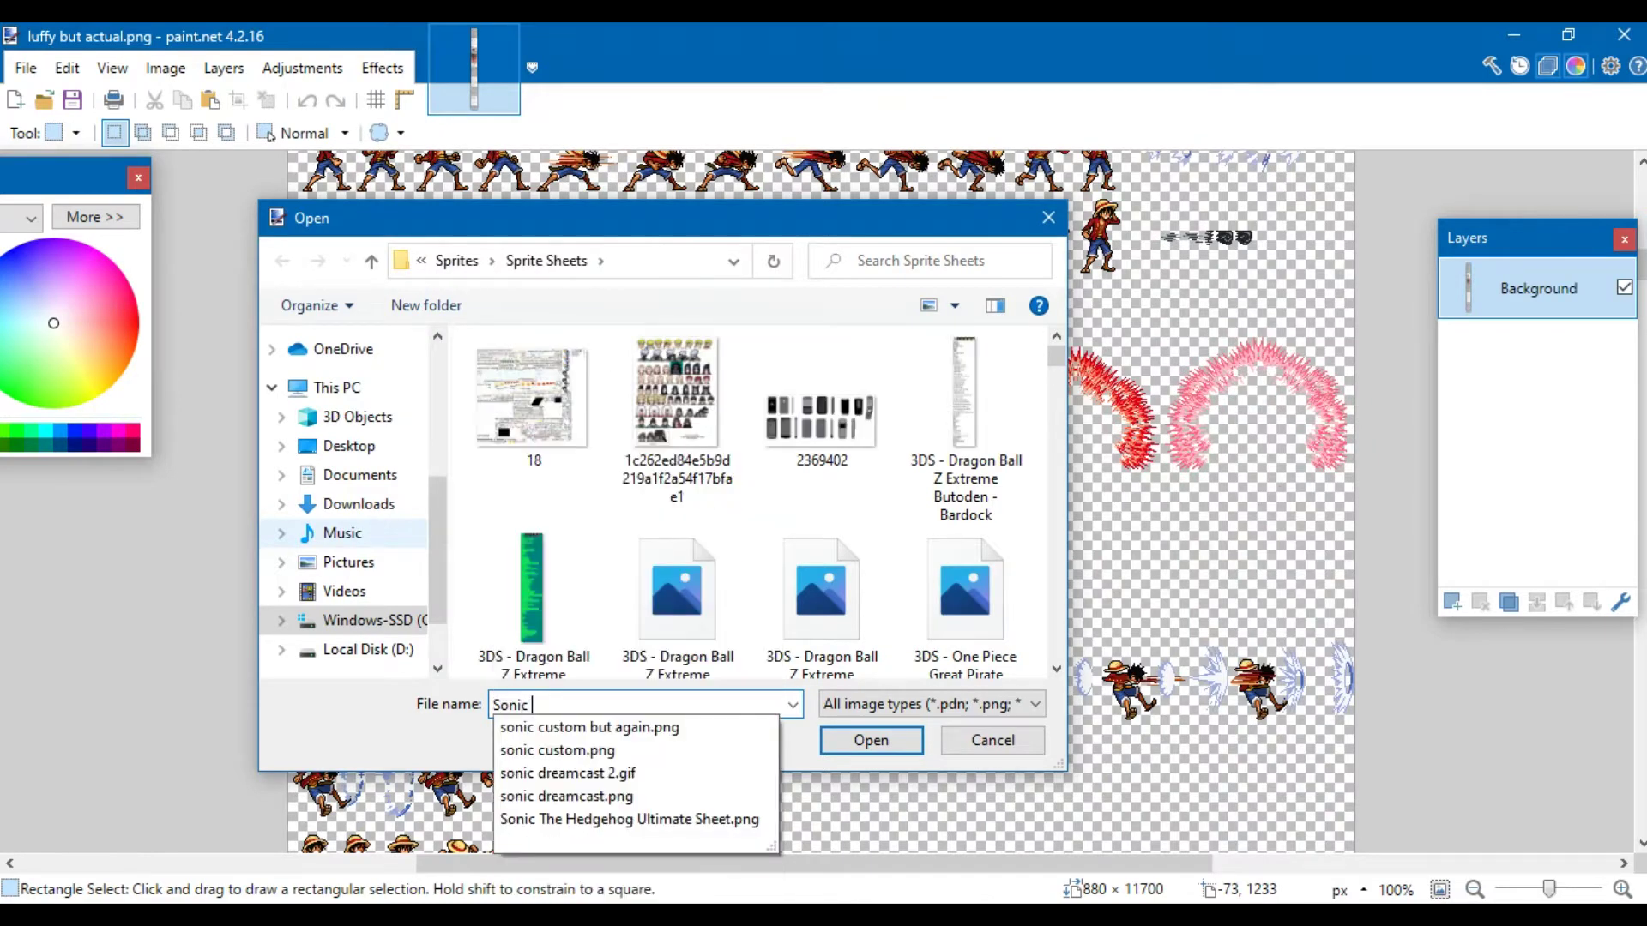
key(Down)
key(Down)
key(Down)
key(Down)
key(Down)
key(Up)
key(Up)
key(Up)
key(Up)
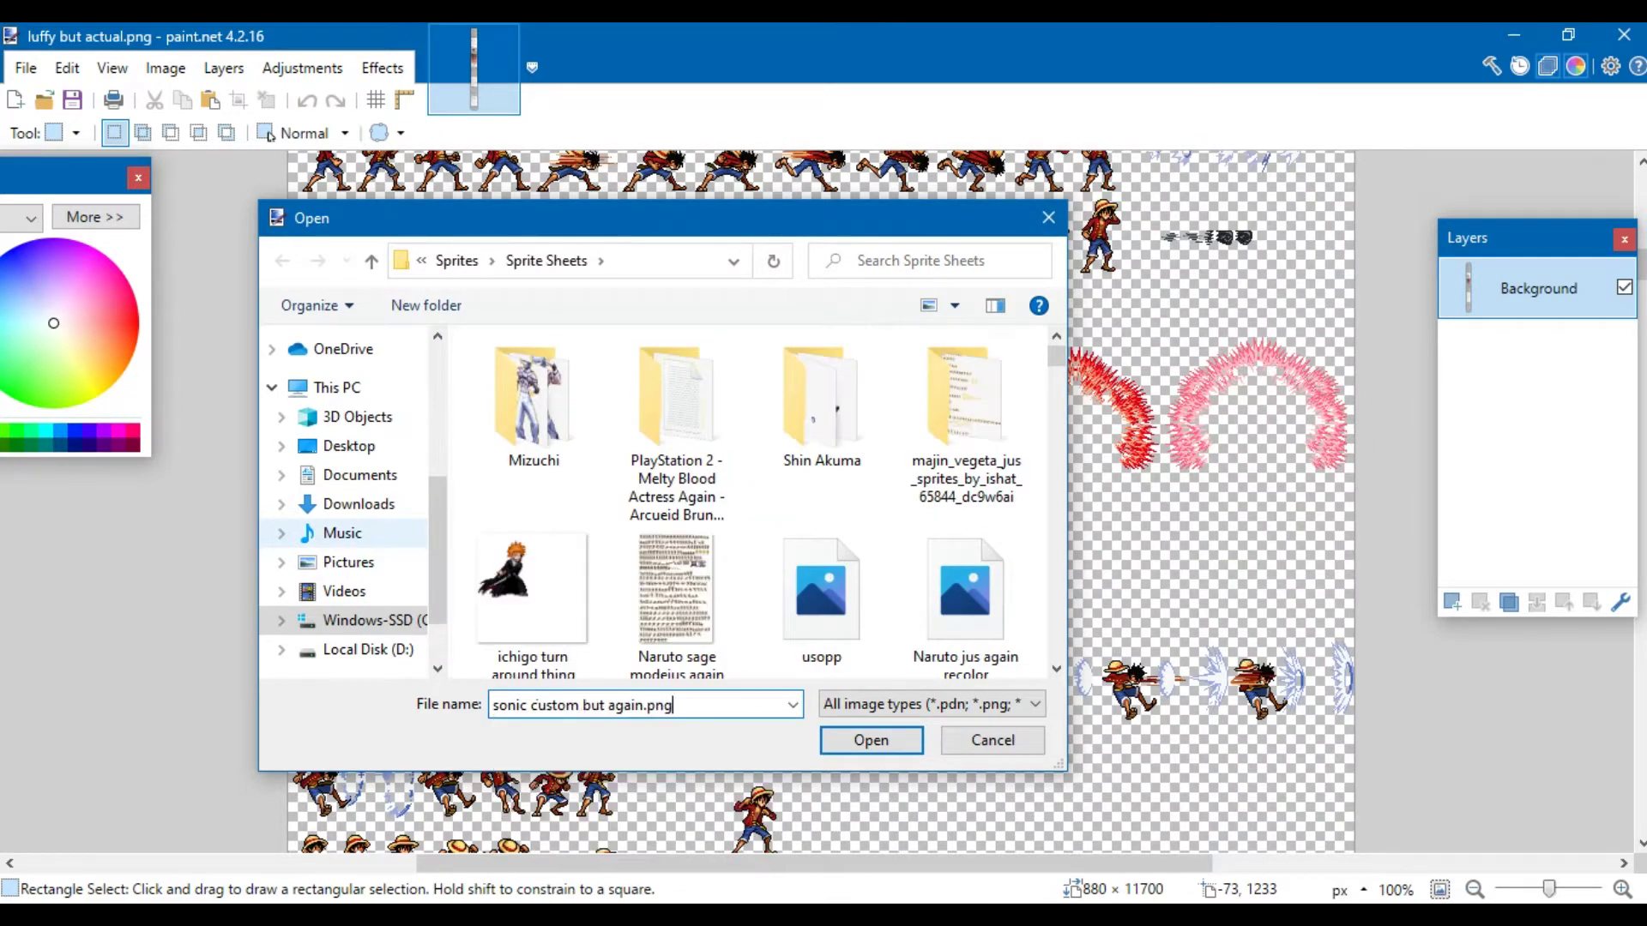
key(Return)
key(ctrl+0)
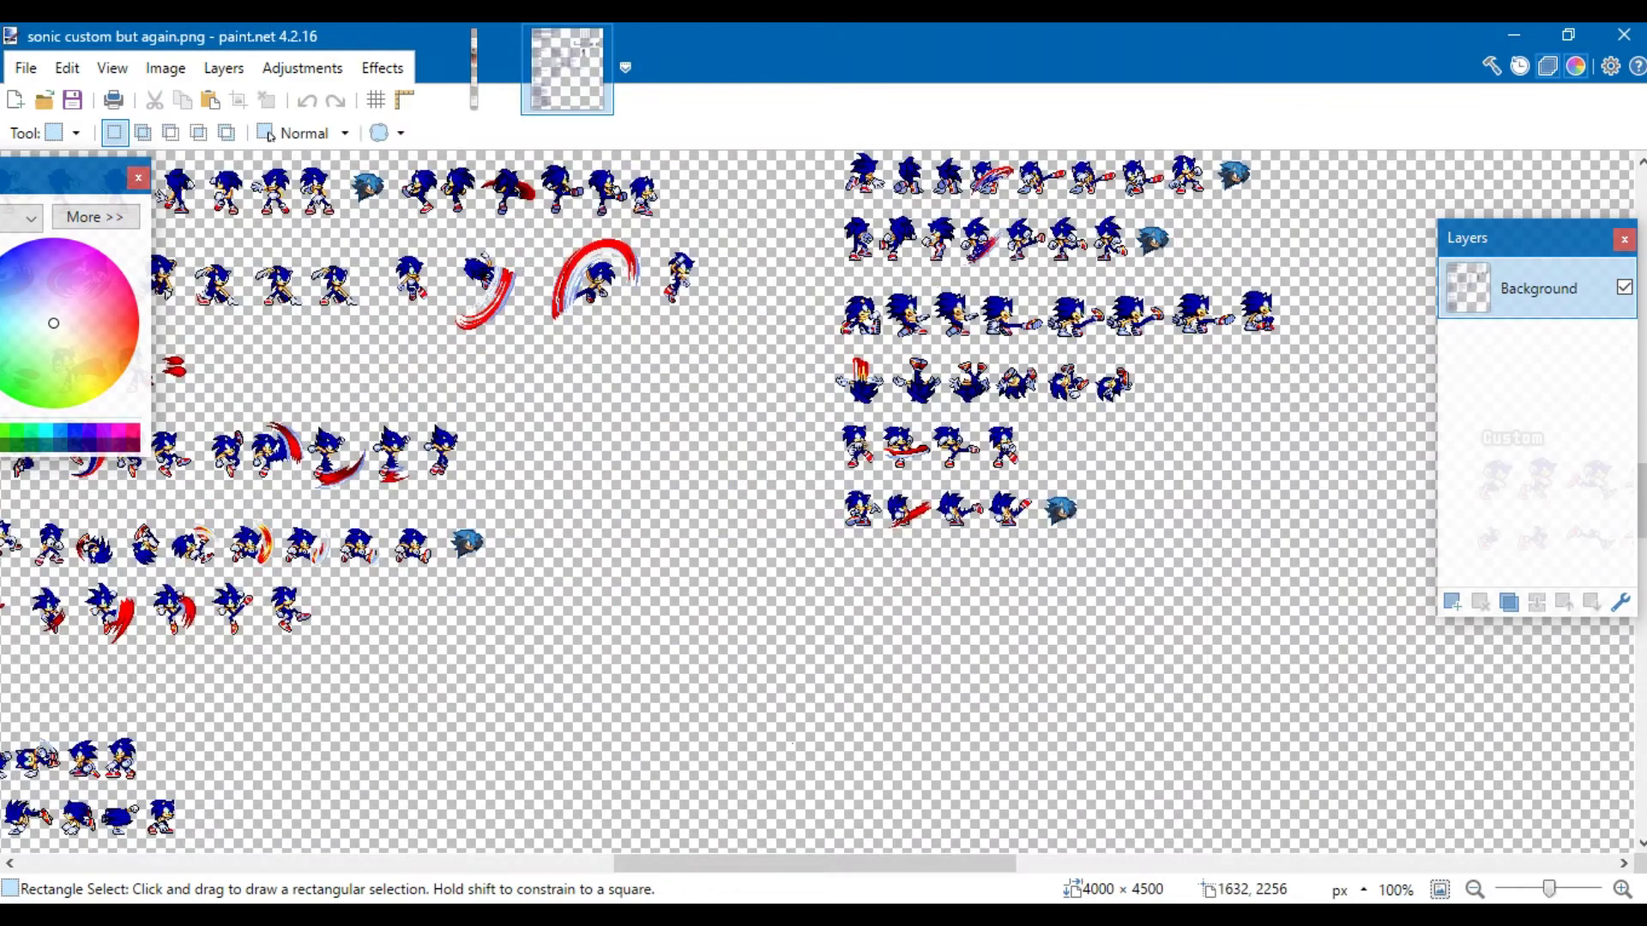
drag(909, 864, 437, 864)
scroll(437, 815, up, 6)
scroll(437, 515, up, 10)
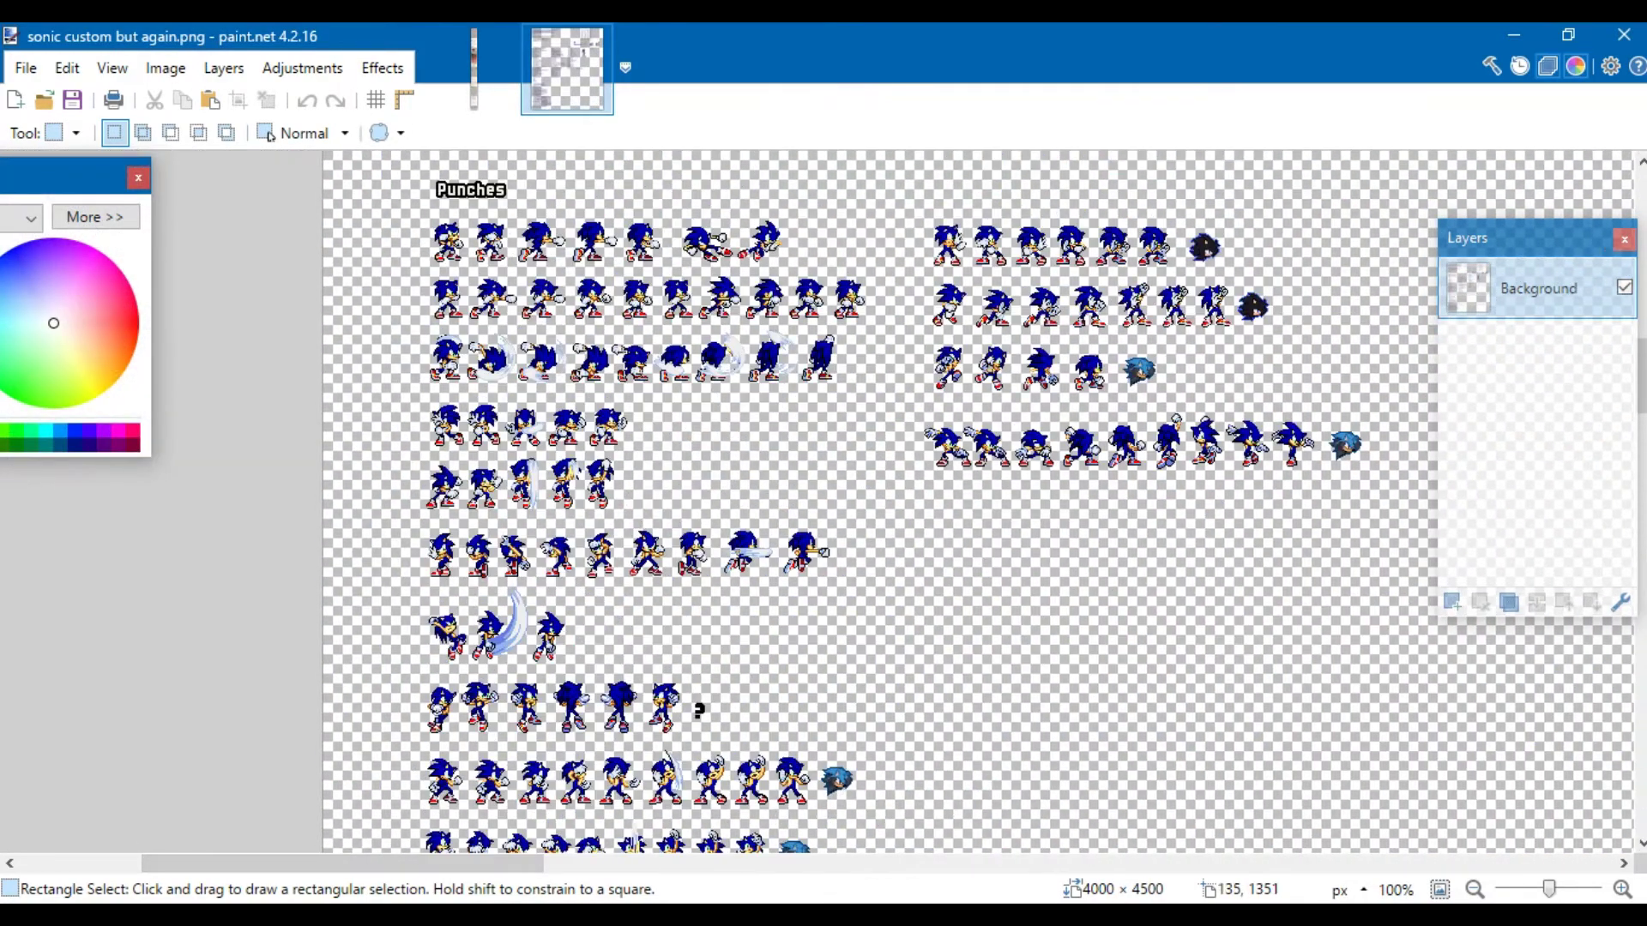
key(alt+Tab)
key(alt+Tab)
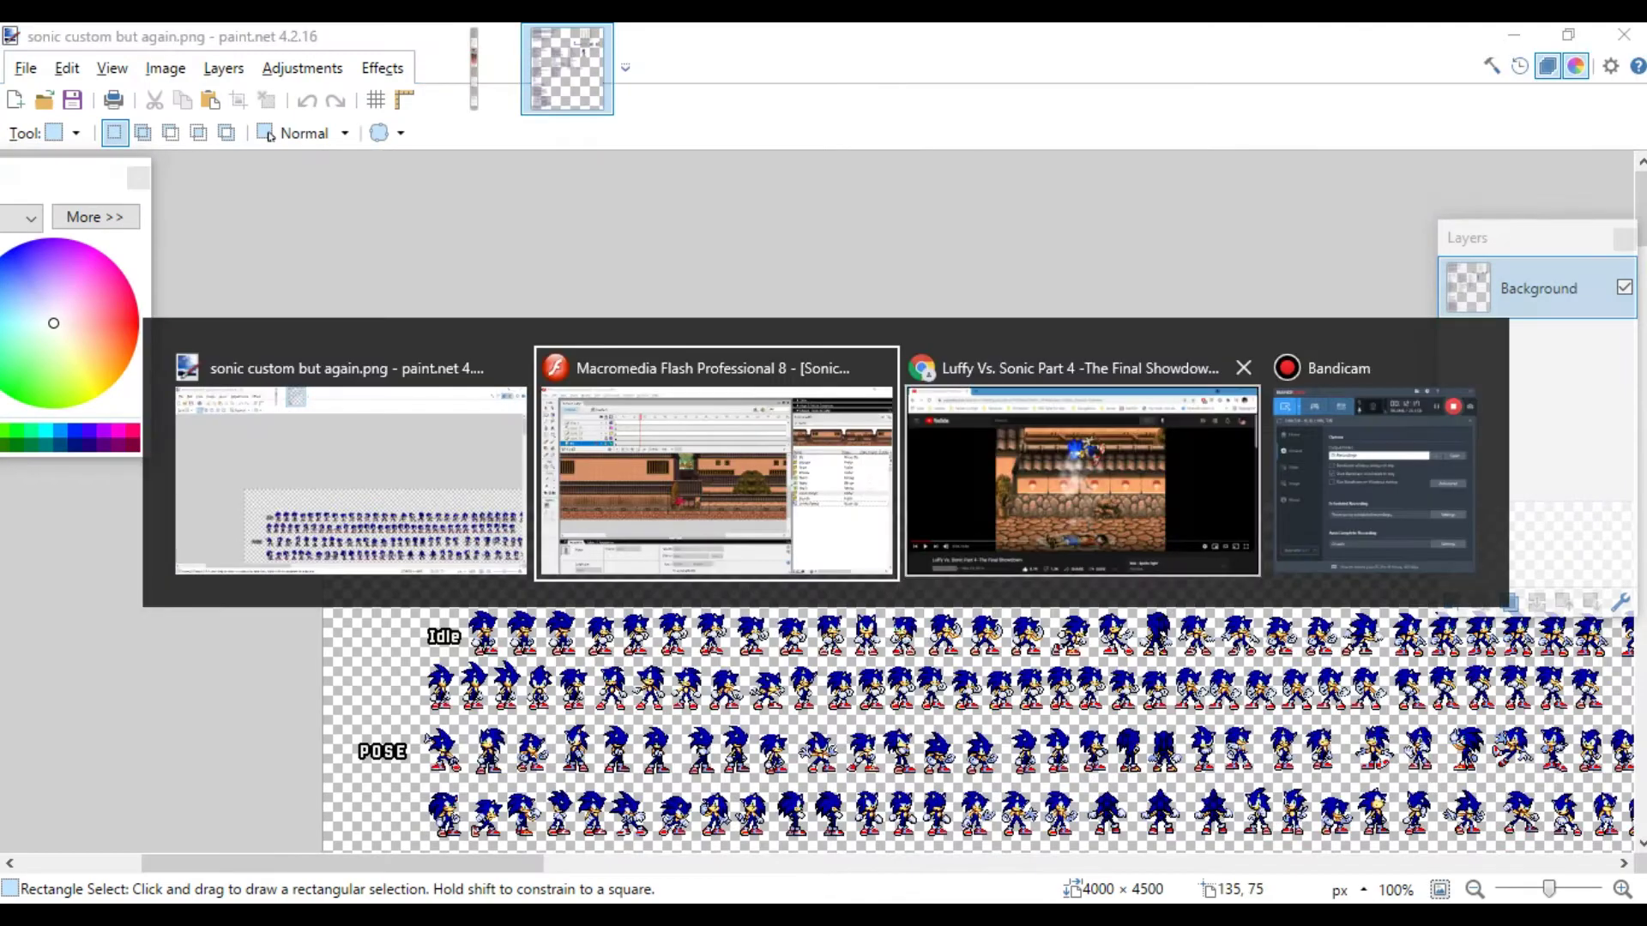
key(alt+Tab)
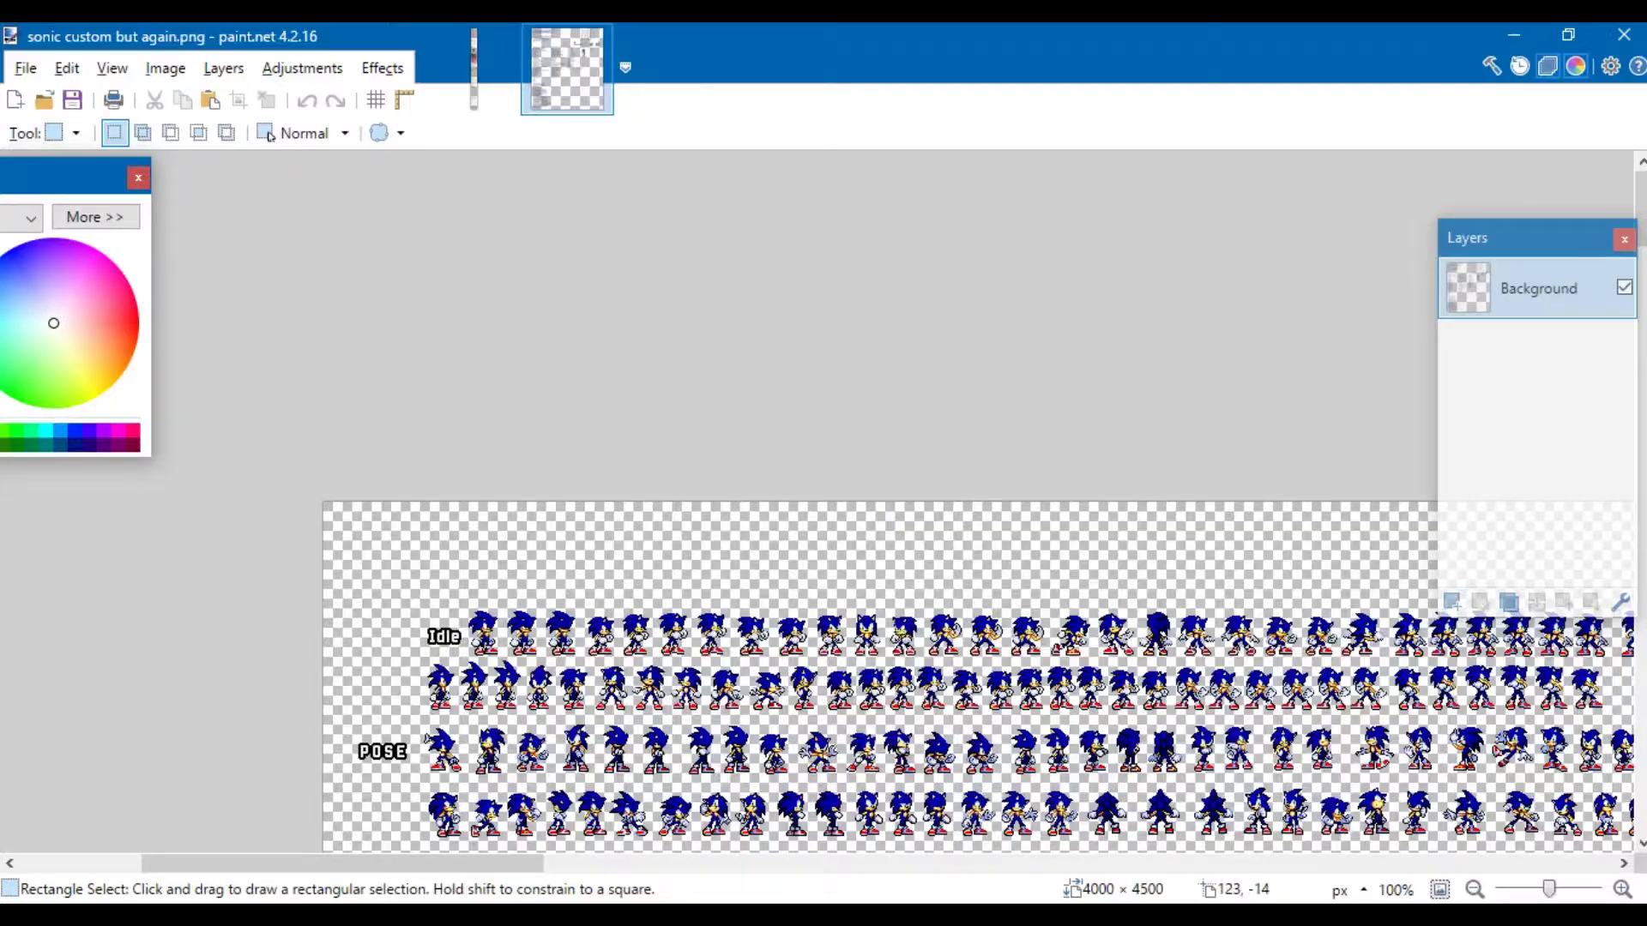
- Open sonic custom.png from the Sprite Sheets folder as an additional image
key(ctrl+o)
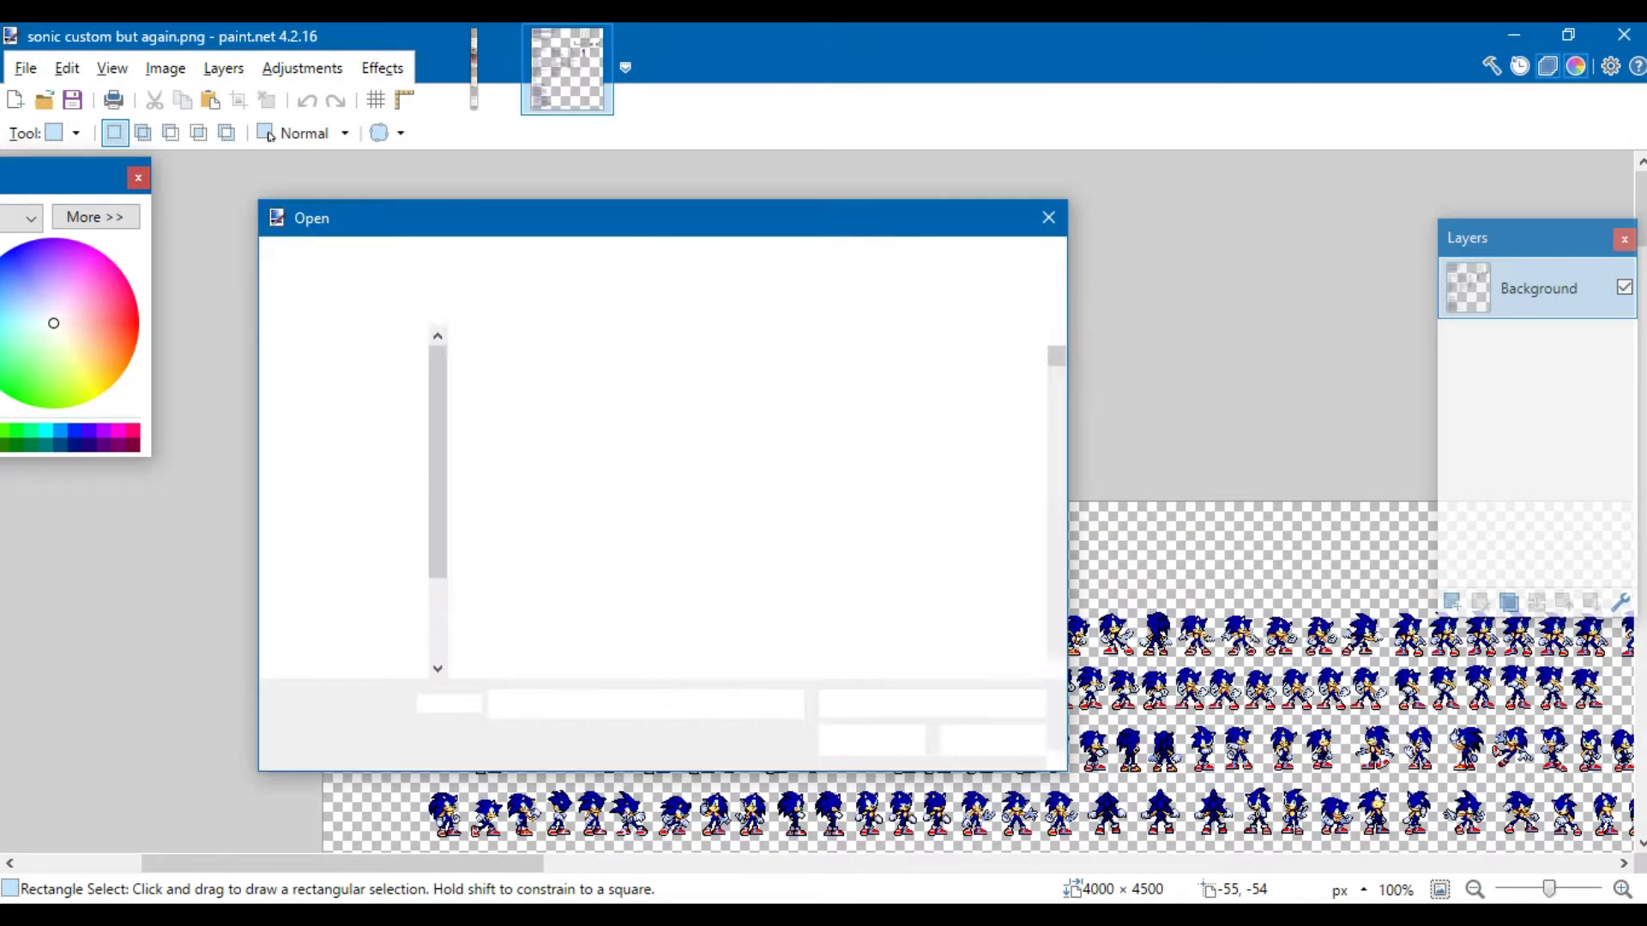
text(son)
key(Down)
key(Down)
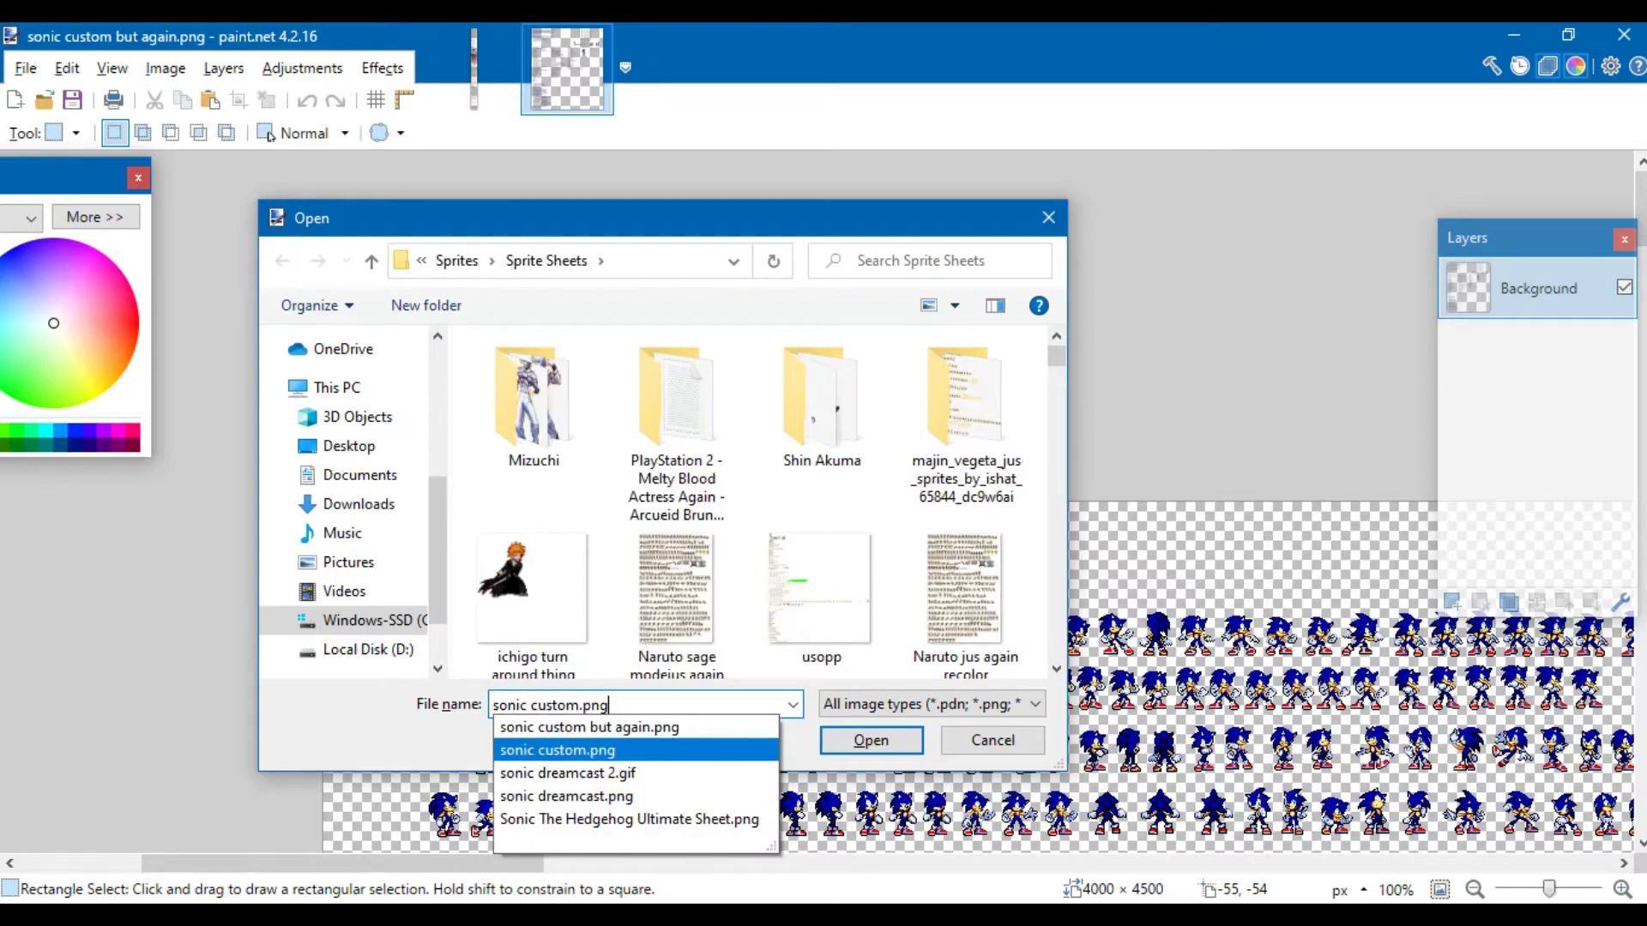
key(Return)
key(Return)
key(ctrl+b)
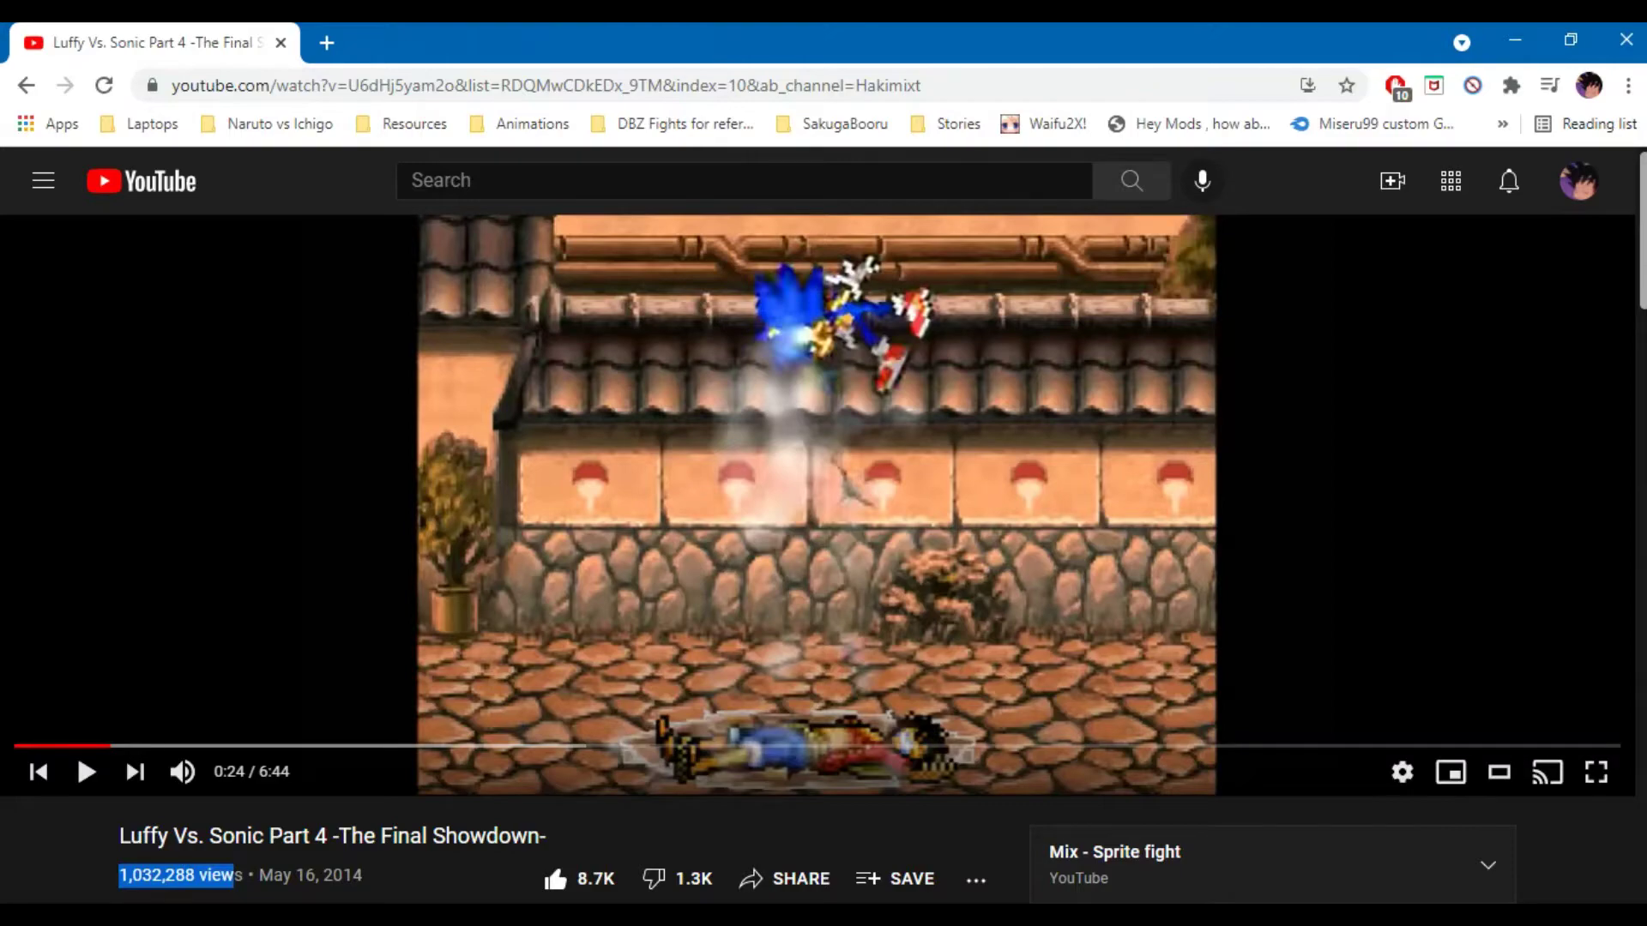
- Advance the YouTube reference video frame by frame at 0:24 to examine the Sonic sprite above the lying Luffy
key(period)
key(period)
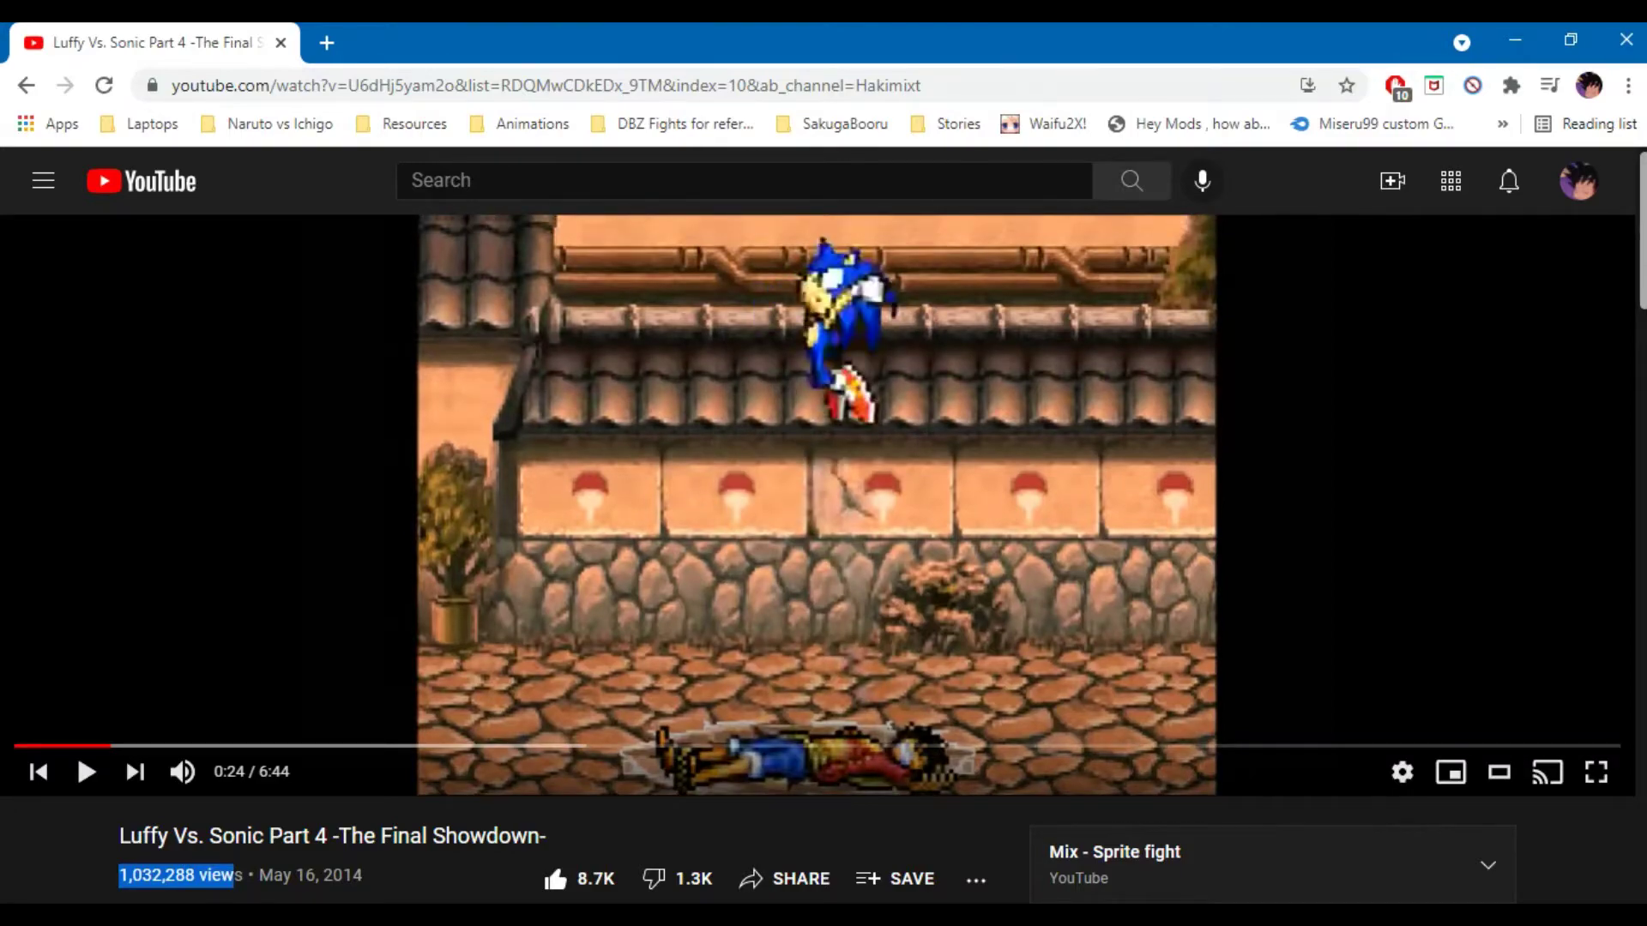
key(.)
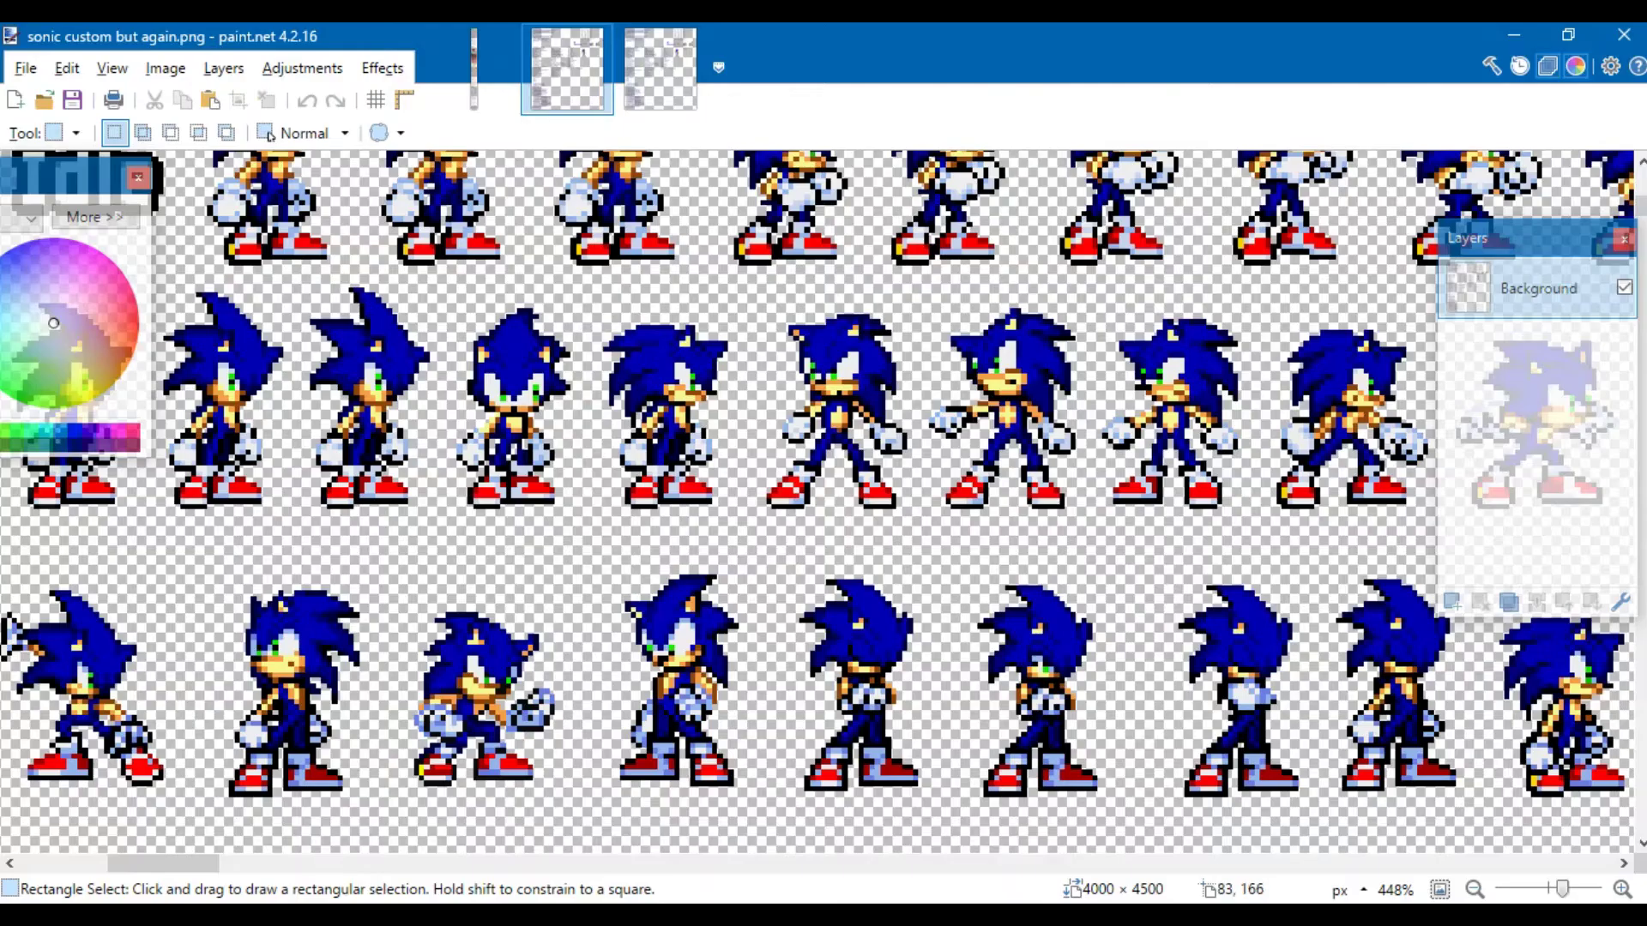
- Return to paint.net and open sonic_the_hedgehog_by_jmkrebs30_d4z4te1.png from the Sprite Sheets folder
click(26, 68)
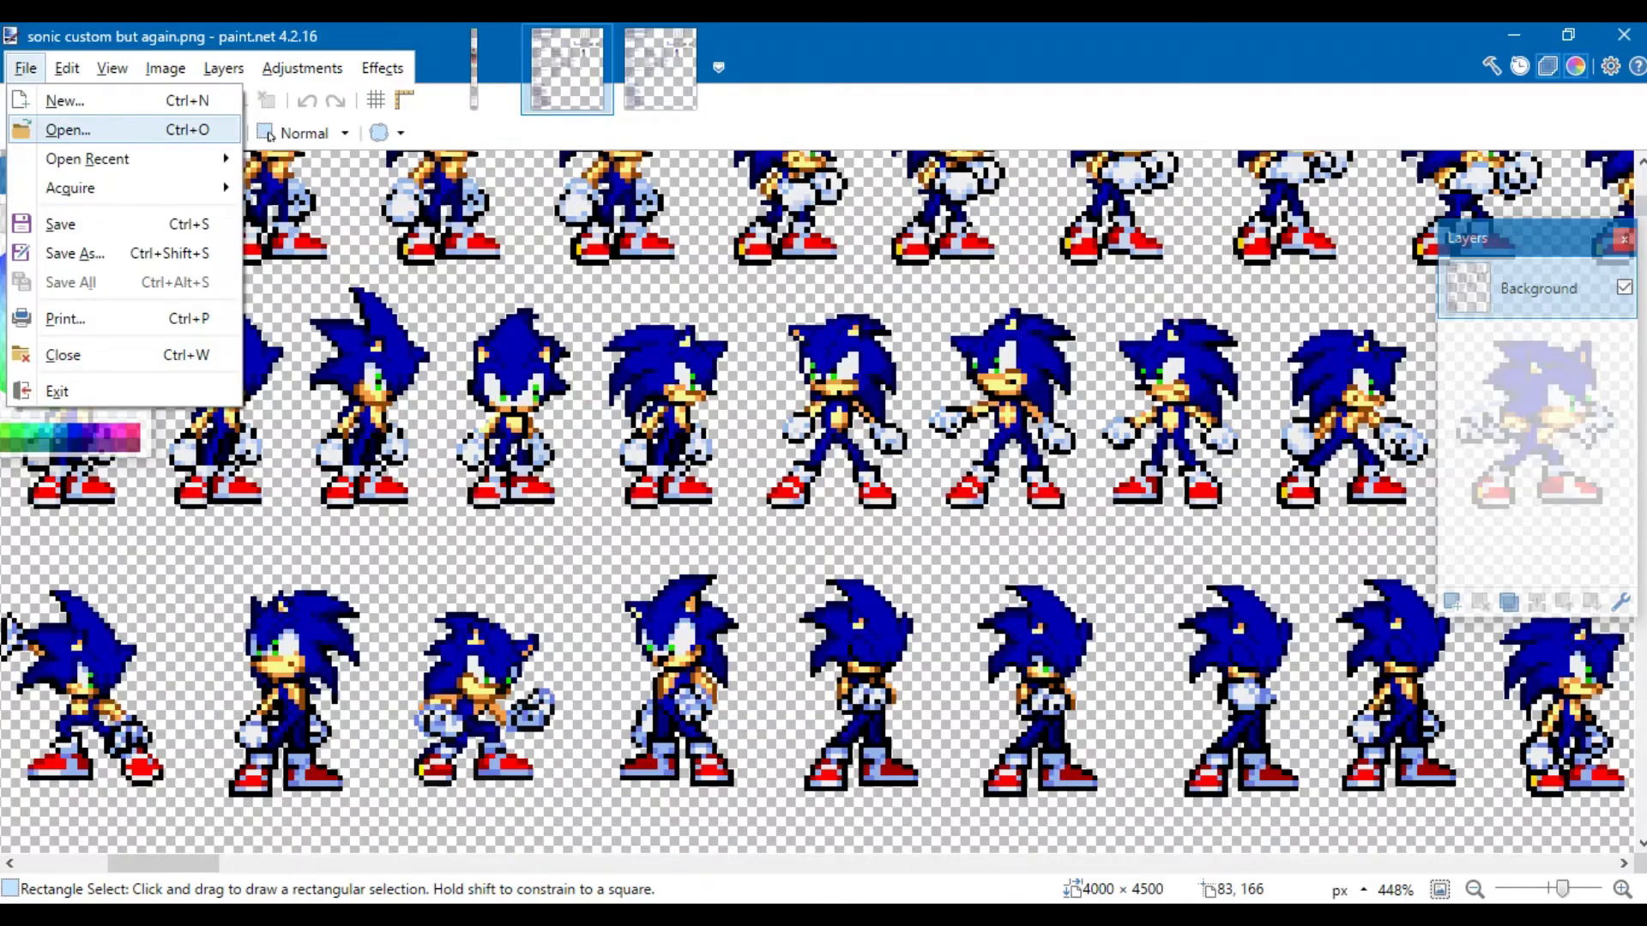
key(Escape)
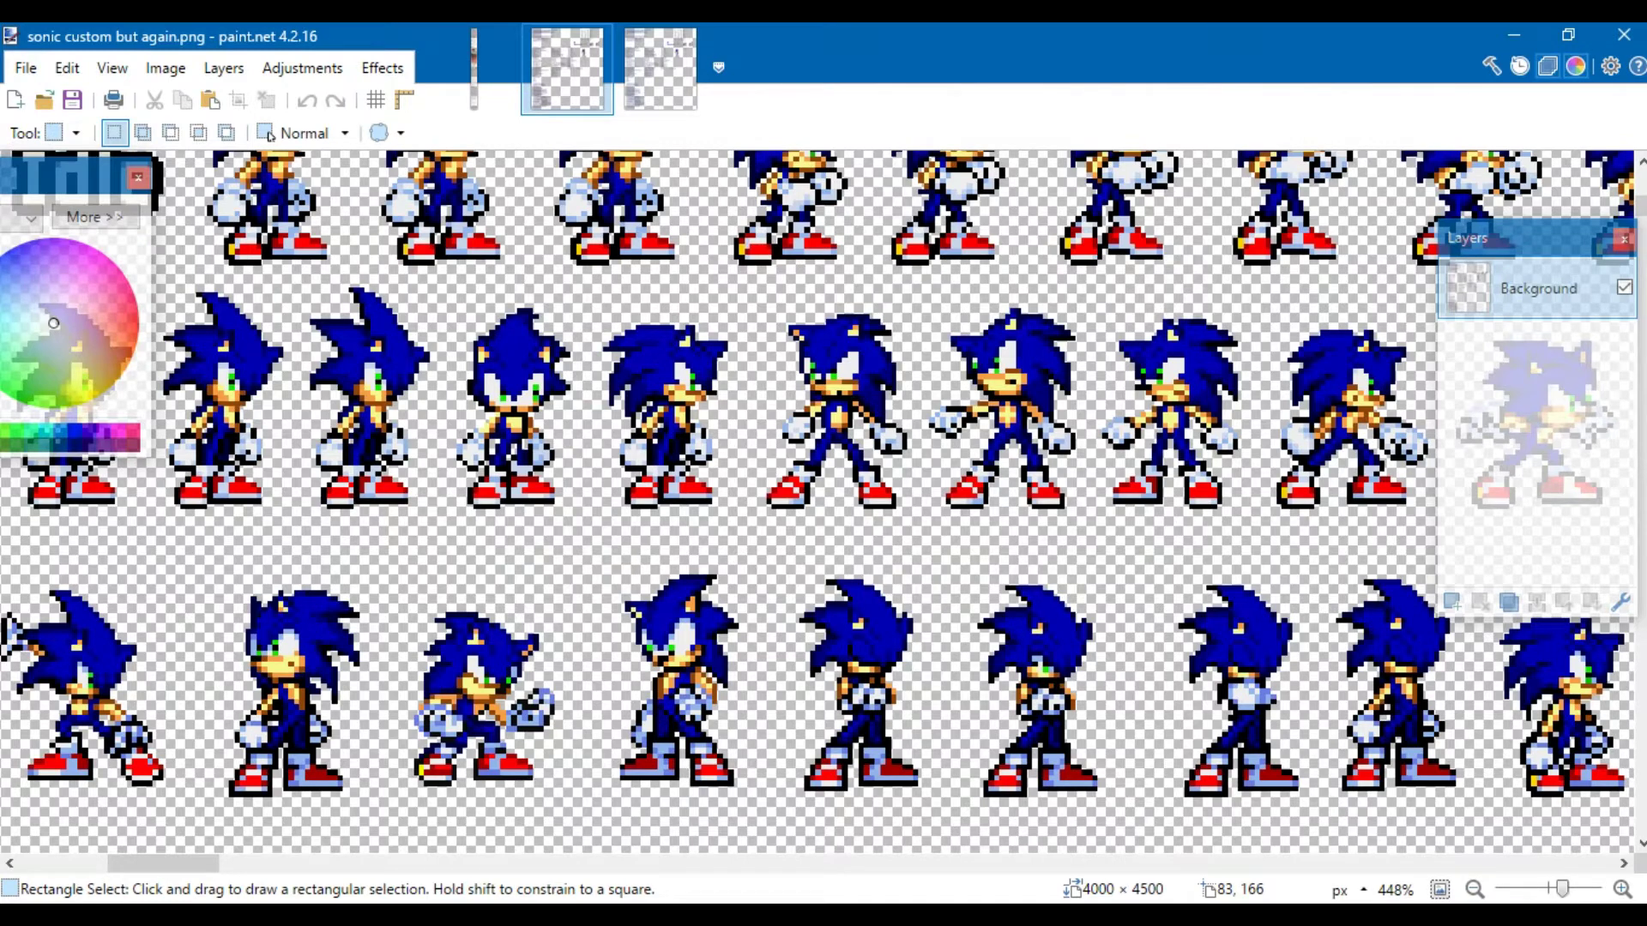
key(ctrl+o)
text(sonic)
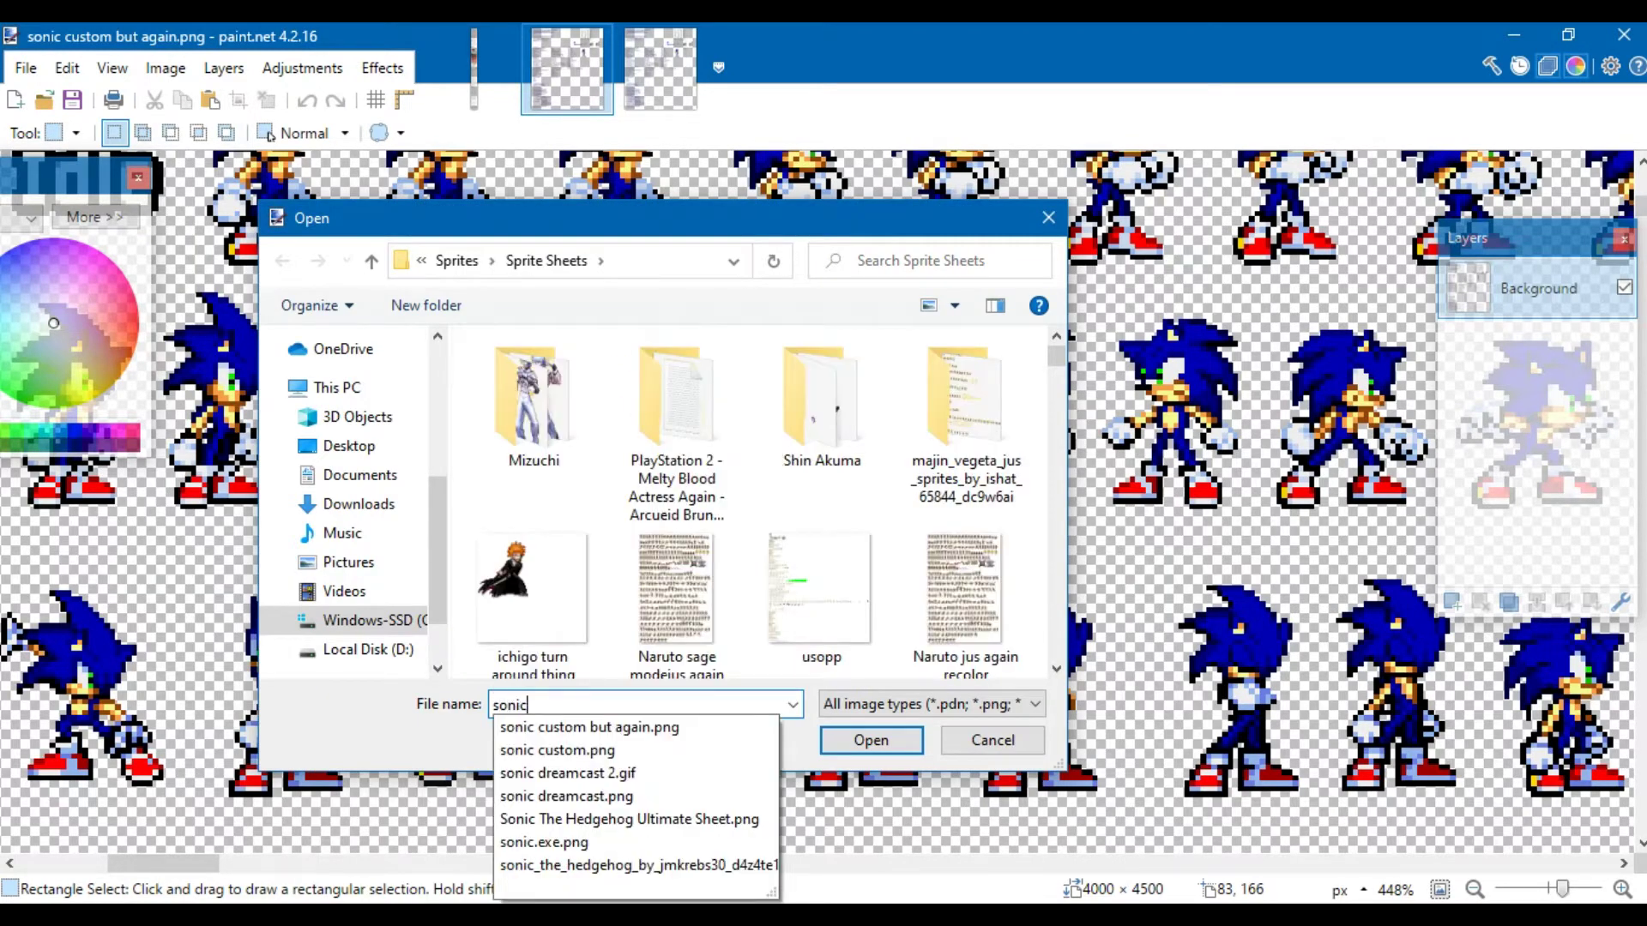
key(Down)
key(Down)
key(Down)
key(Down)
key(Down)
key(Return)
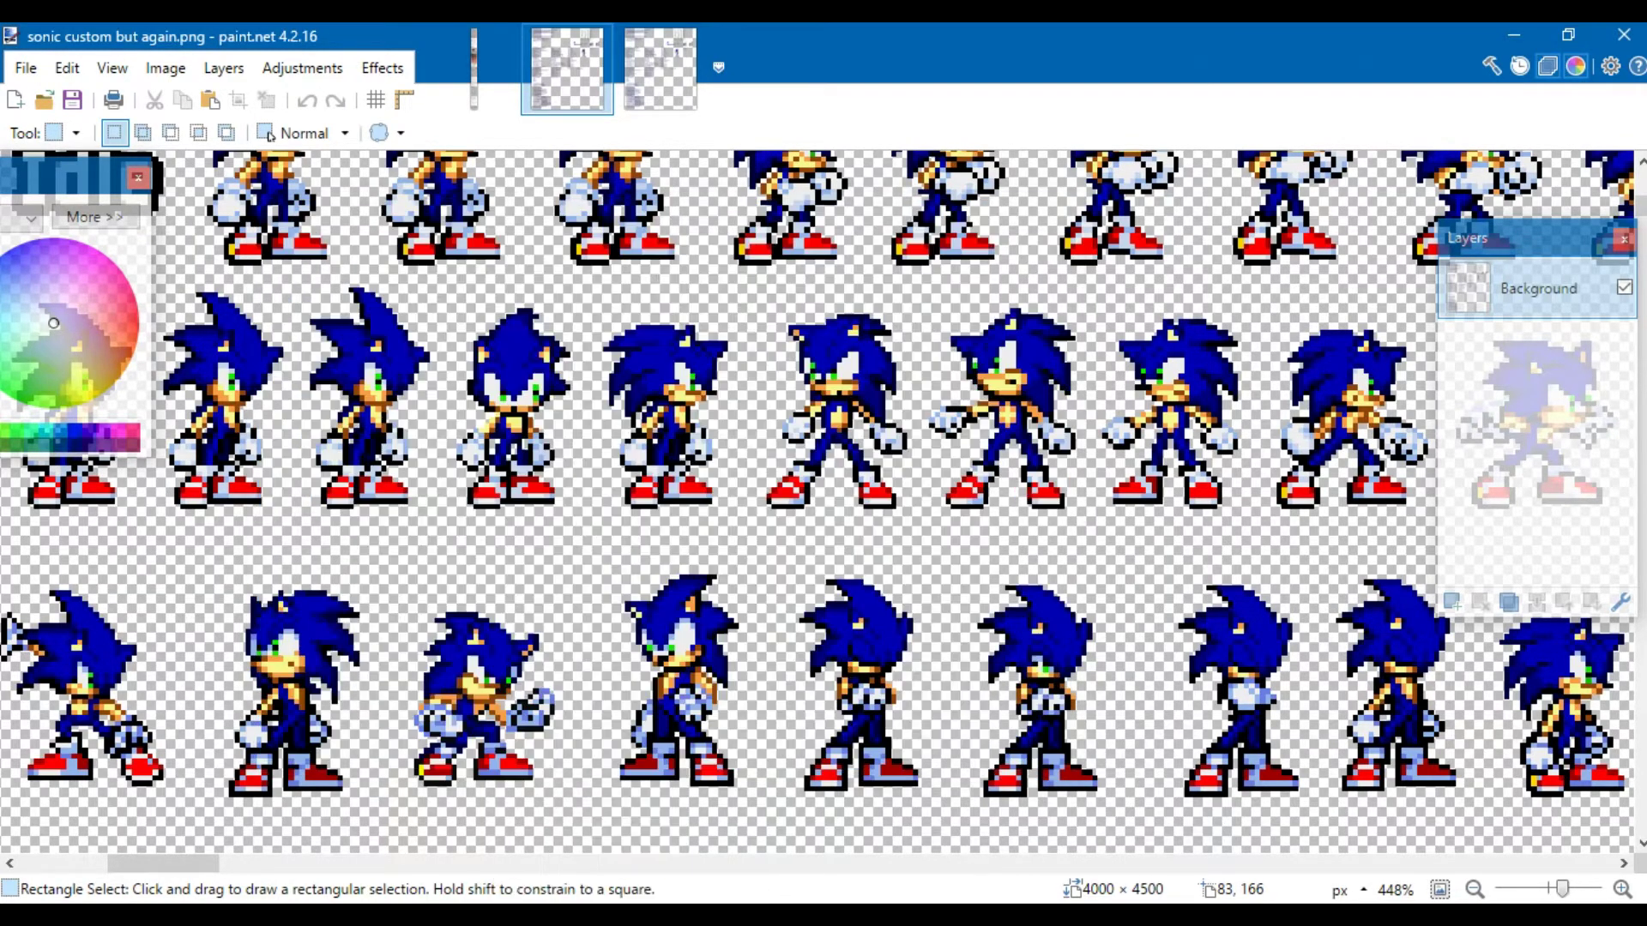
key(ctrl+v)
key(ctrl+b)
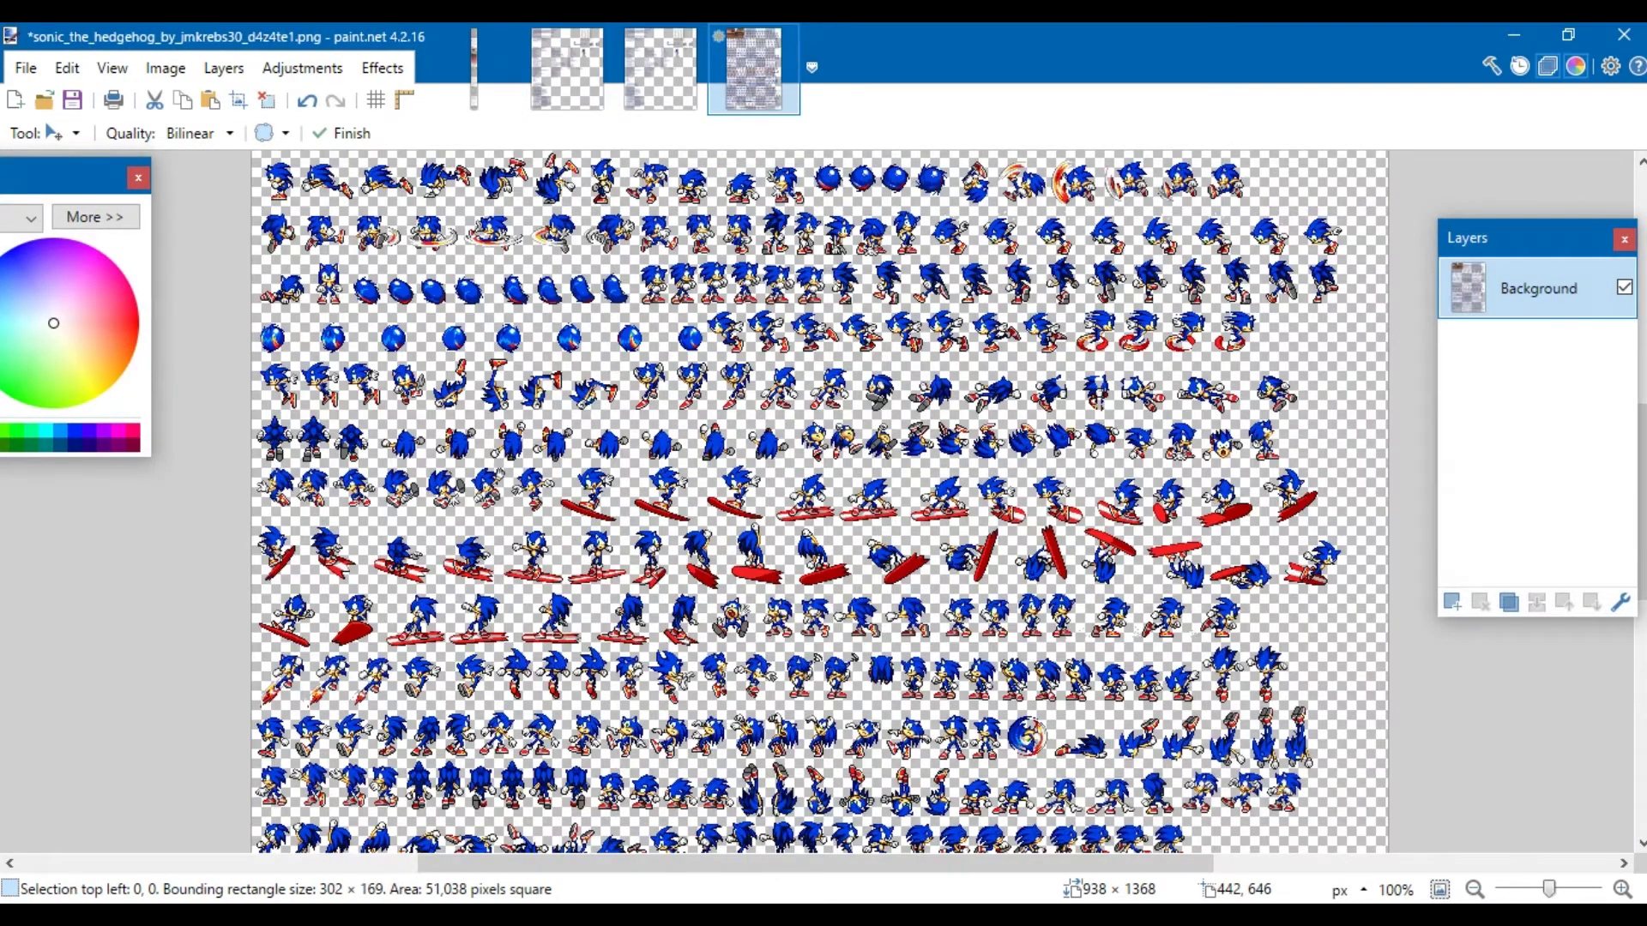
key(ctrl+z)
- Look through the SMBZ Sonic sheet and copy a 24 × 38 px standing Sonic sprite from it
scroll(268, 331, up, 4)
scroll(306, 319, up, 7)
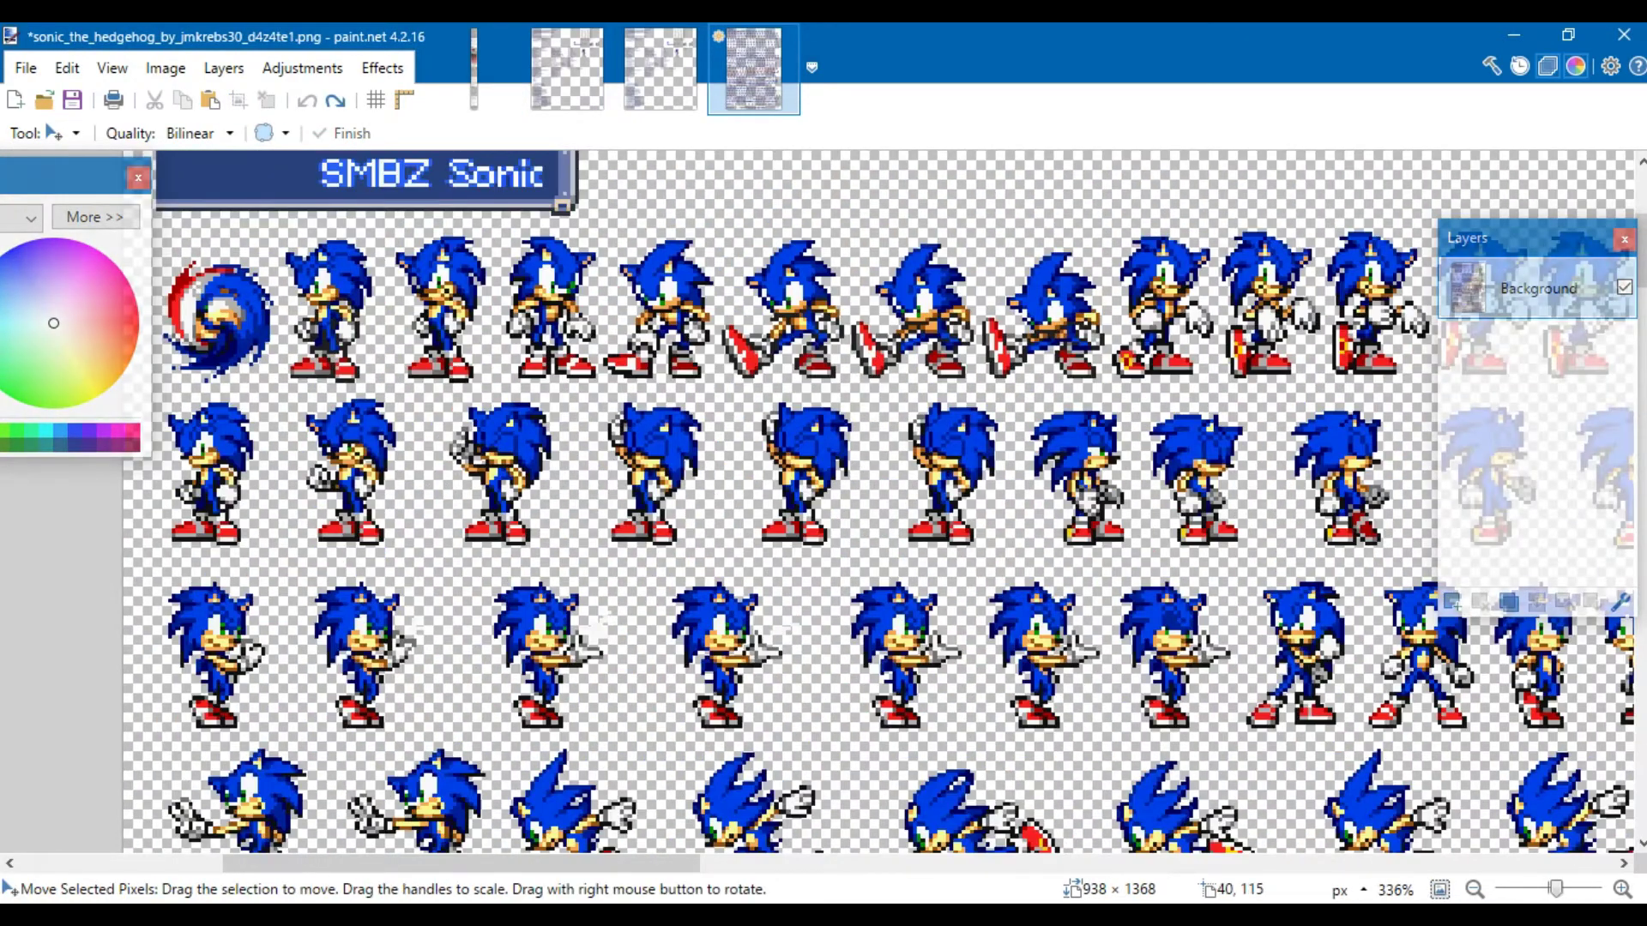
scroll(263, 308, down, 10)
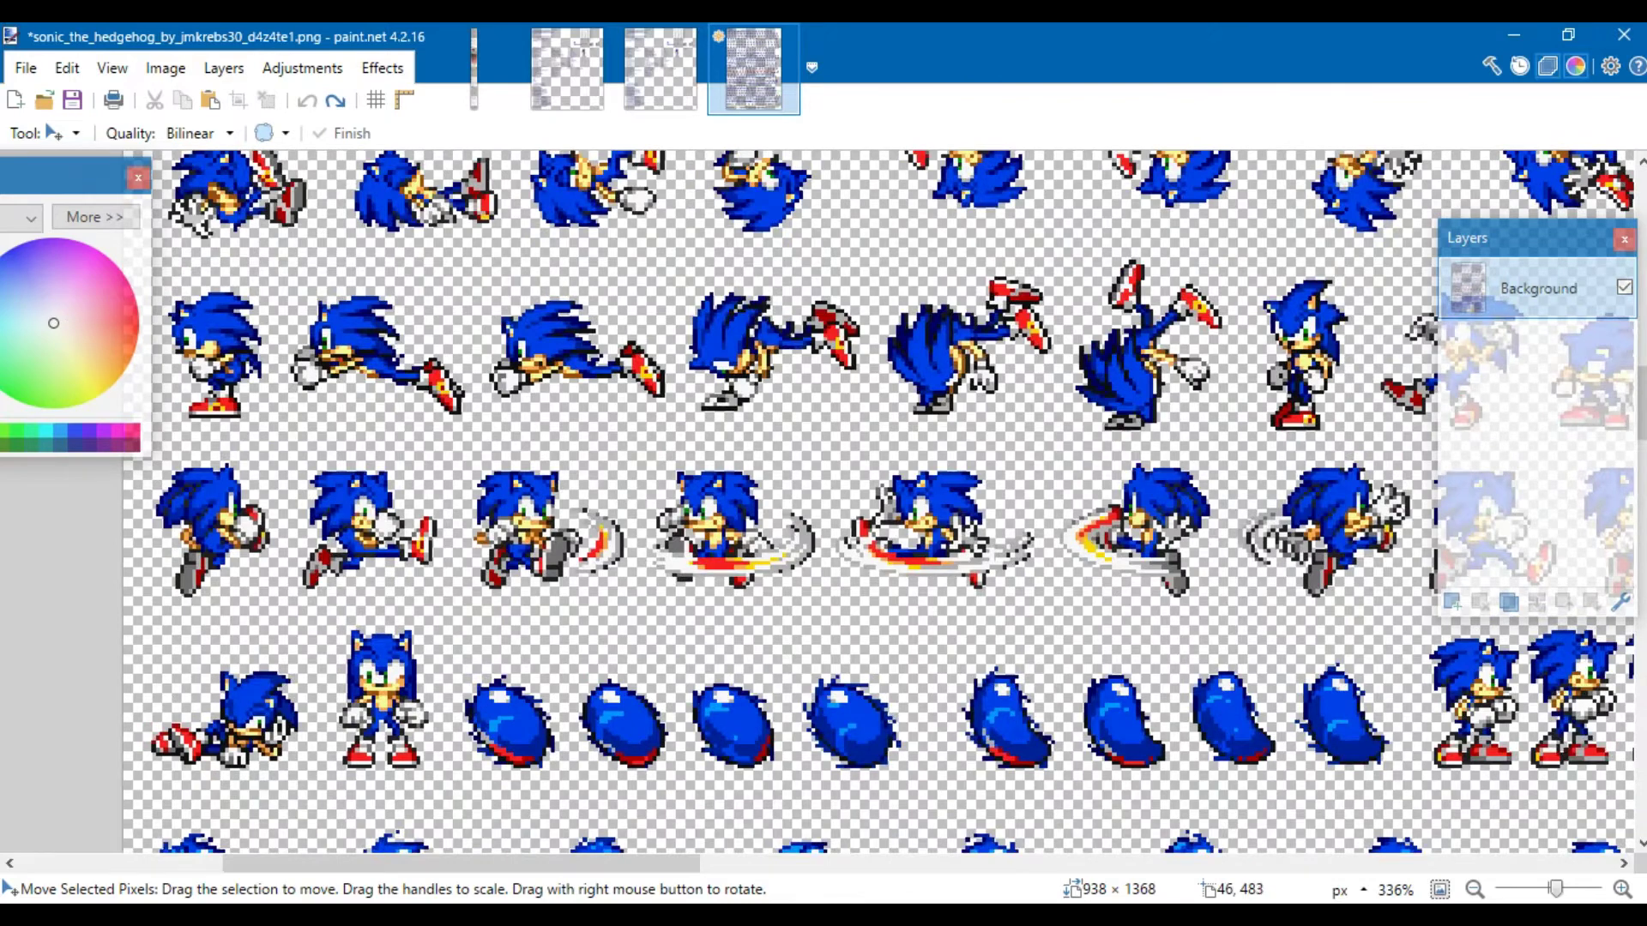
scroll(263, 308, up, 1)
scroll(291, 524, down, 4)
click(72, 134)
click(103, 190)
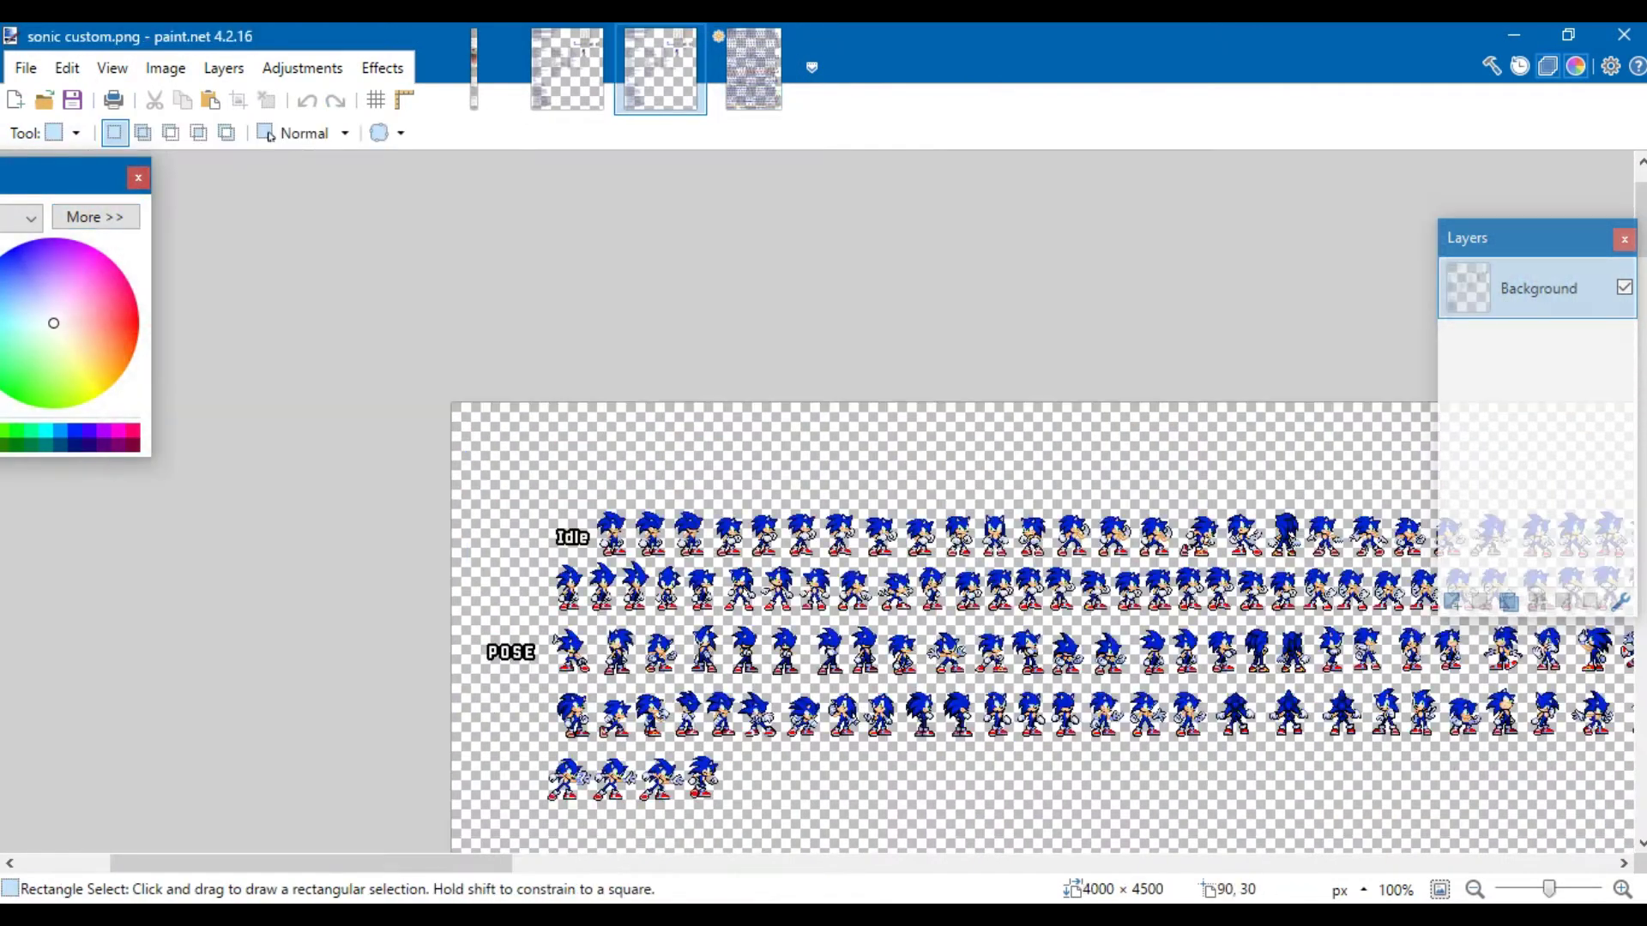
- Paste the copied Sonic sprite into sonic custom.png just above the first Idle sprite, at about 118, 51
scroll(541, 454, up, 8)
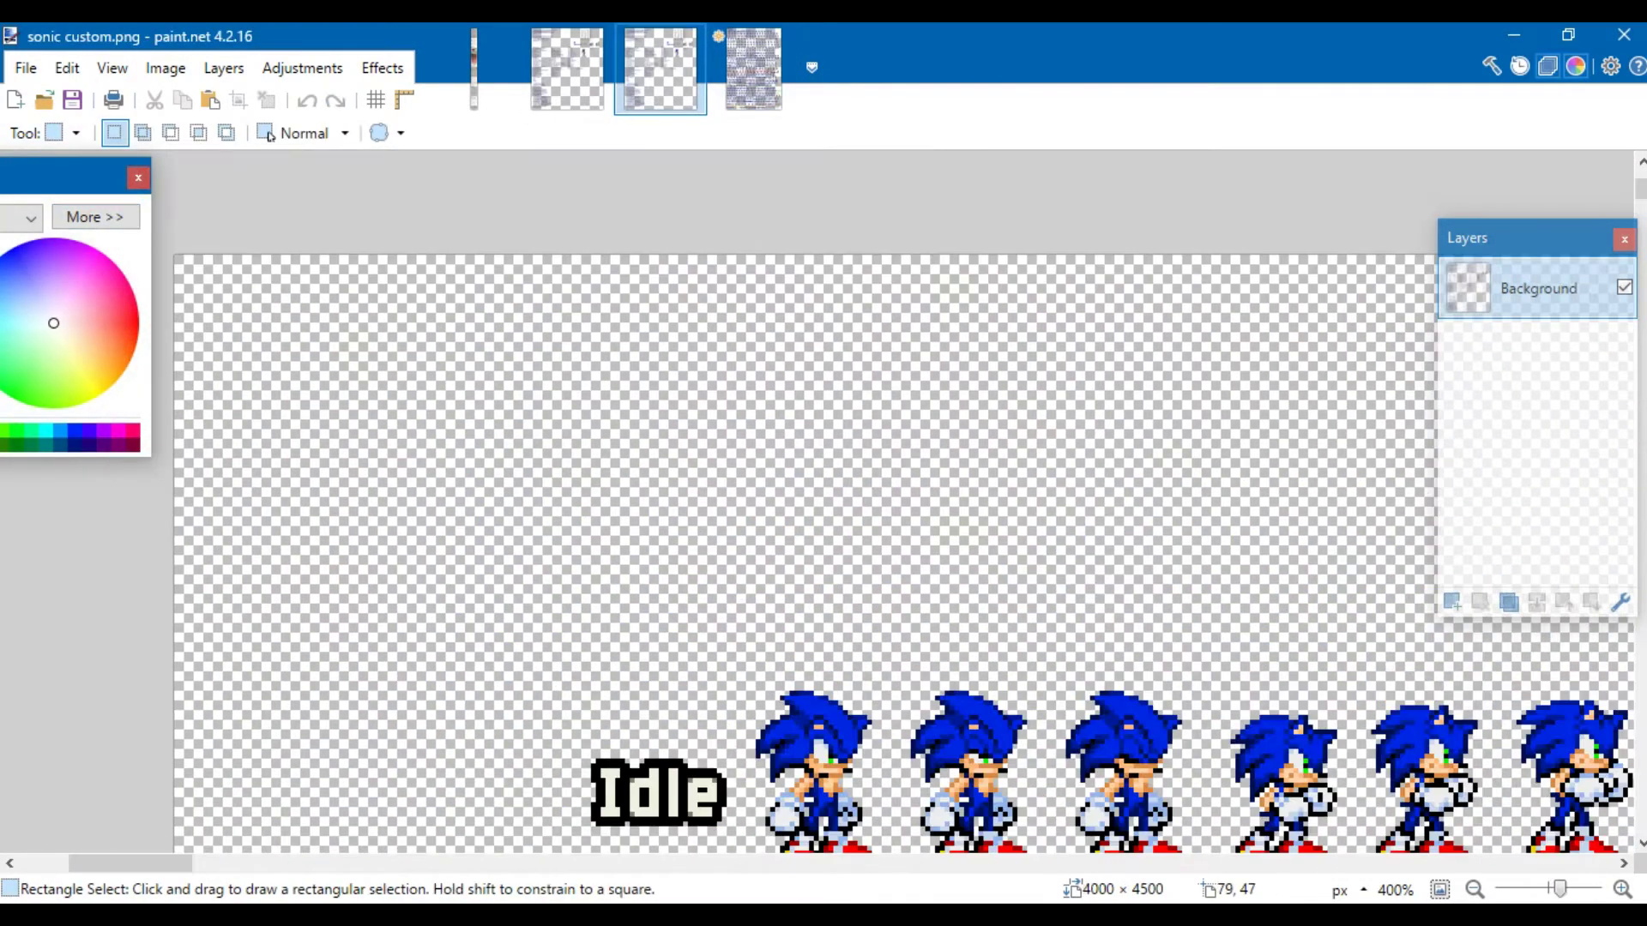
key(ctrl+v)
drag(639, 640, 892, 732)
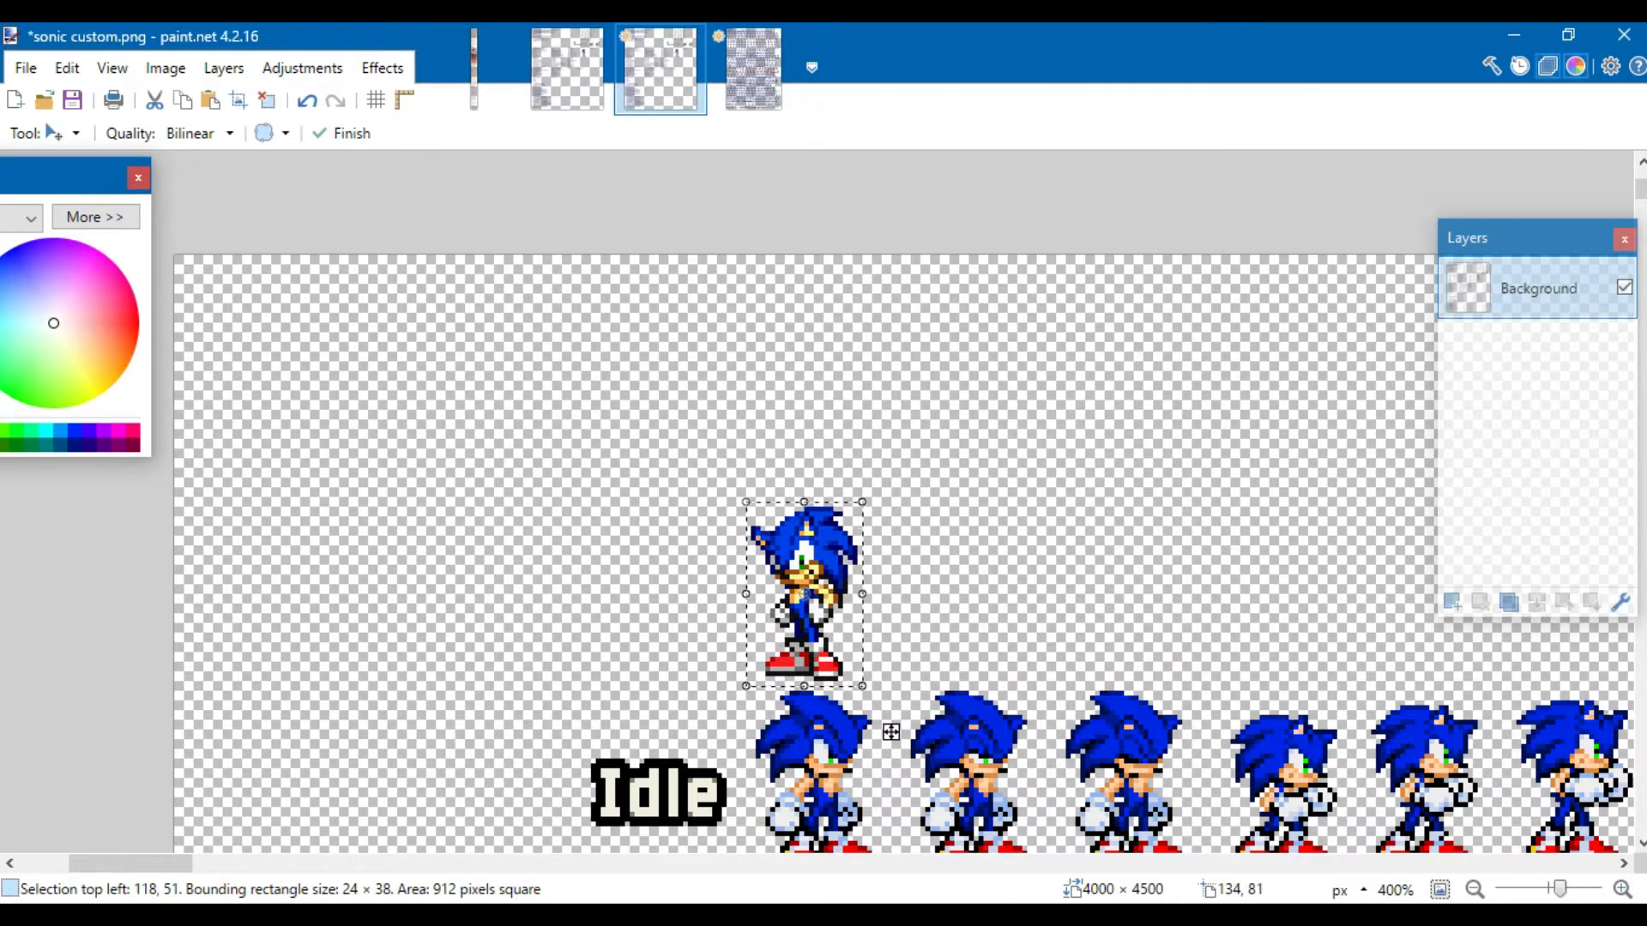
scroll(876, 772, down, 1)
scroll(863, 765, down, 2)
scroll(861, 729, up, 14)
scroll(828, 670, down, 2)
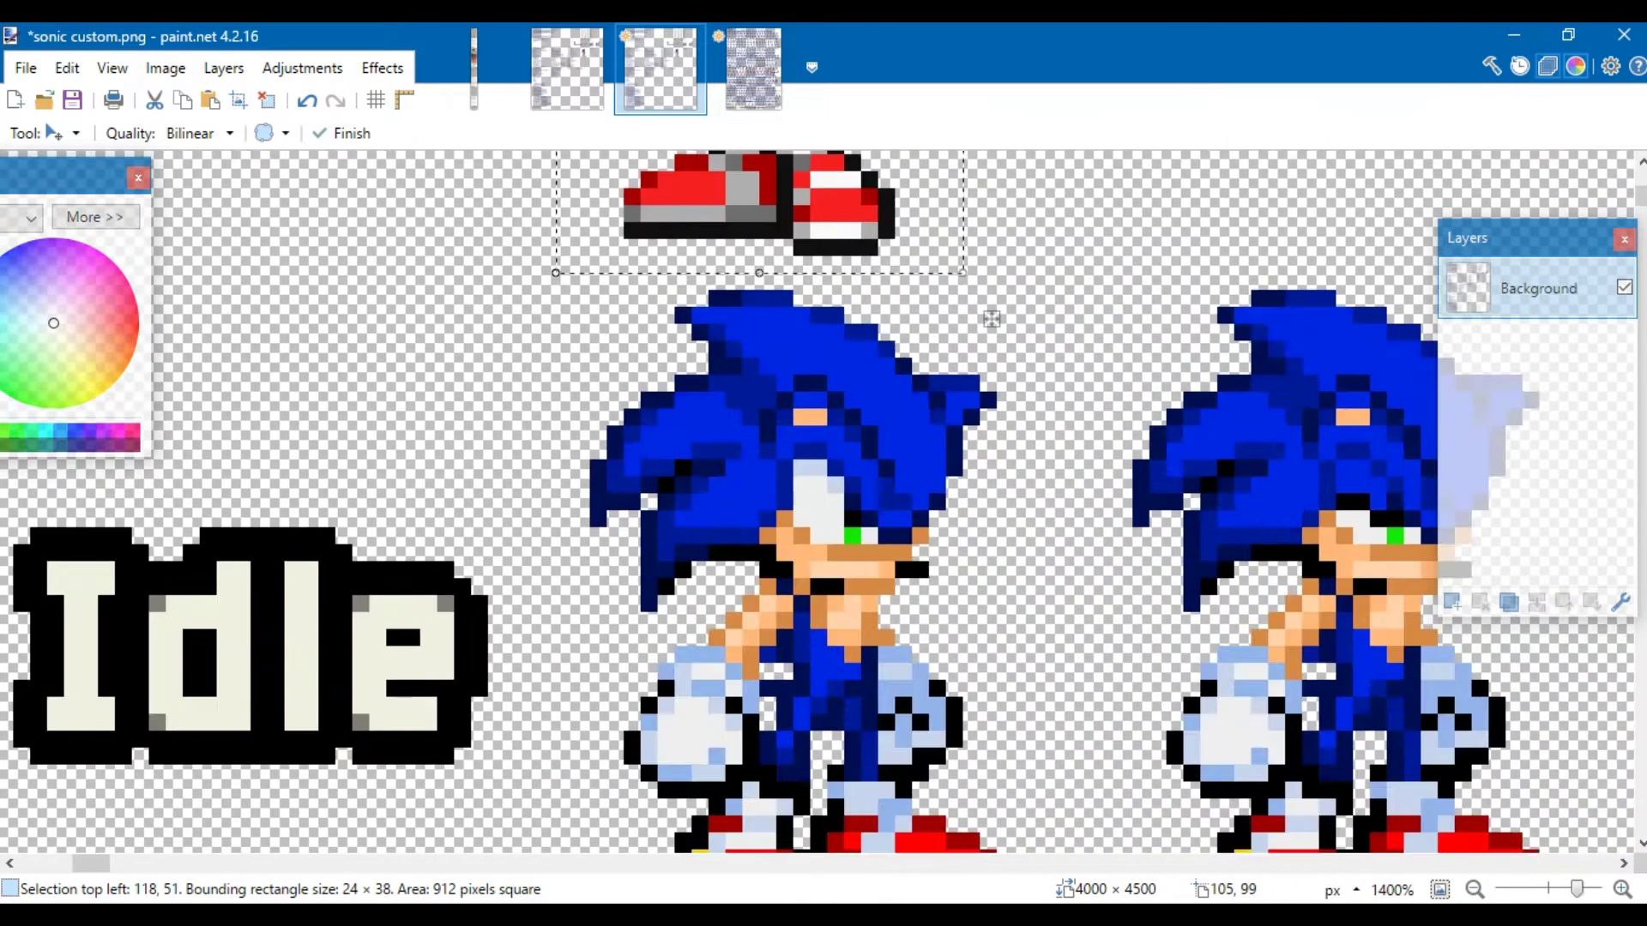
- Bring the Colors window fully into view beside the pasted Sonic sprite
scroll(759, 677, up, 5)
click(1576, 66)
click(1575, 66)
- Deselect the pasted Sonic sprite and activate the Color Picker tool
click(76, 133)
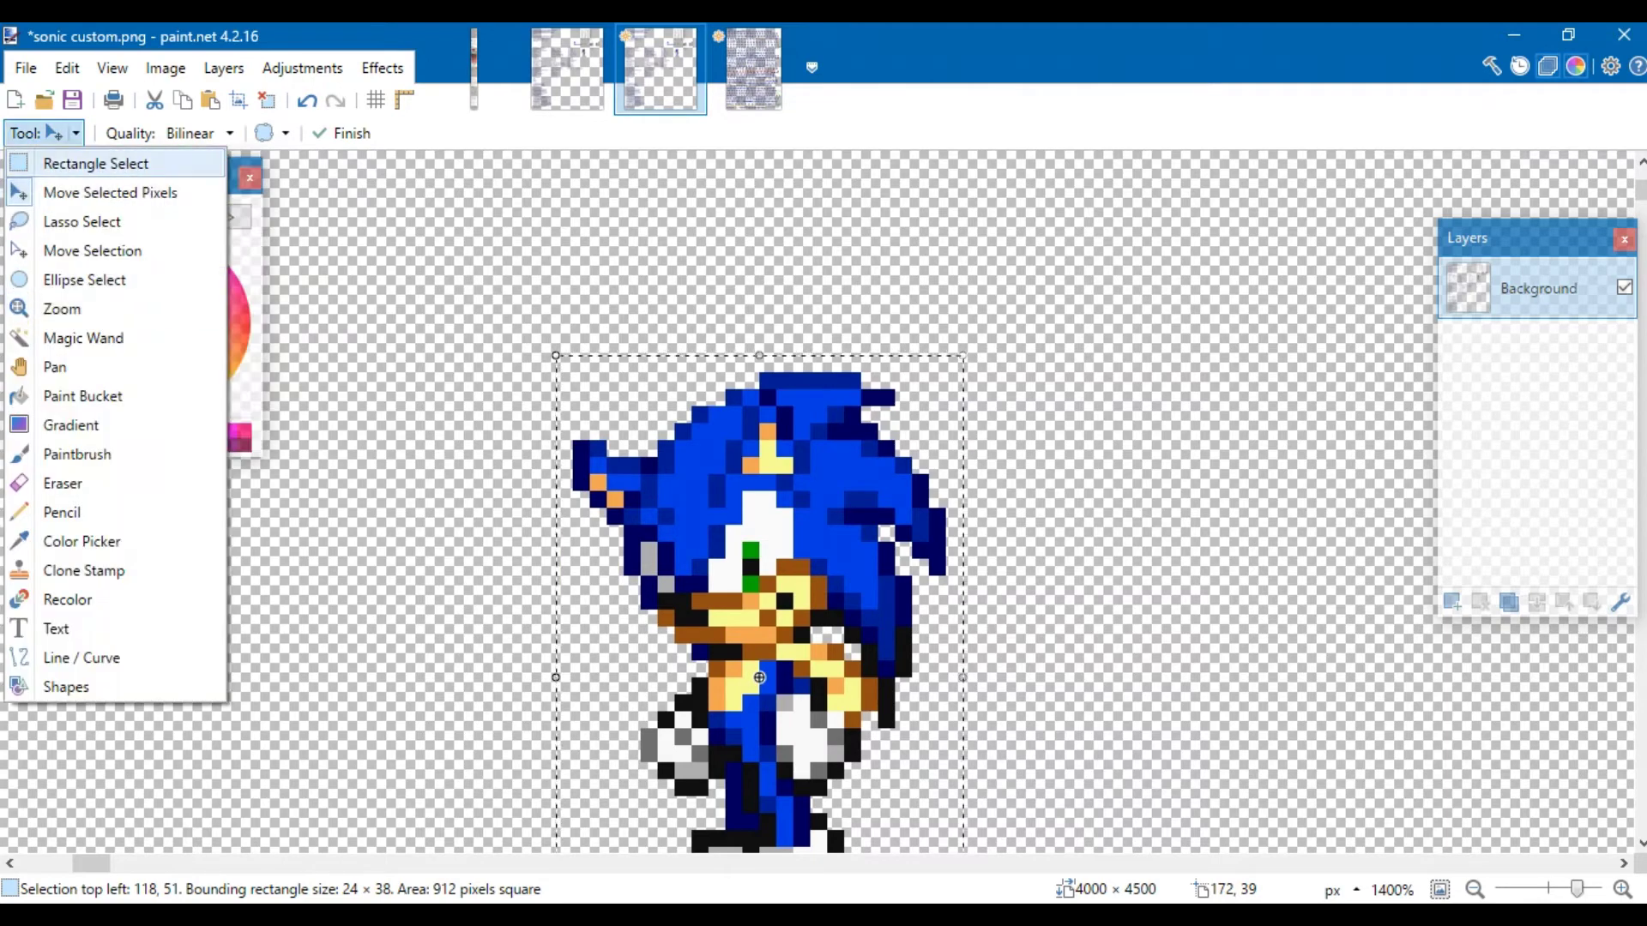
click(267, 100)
click(75, 133)
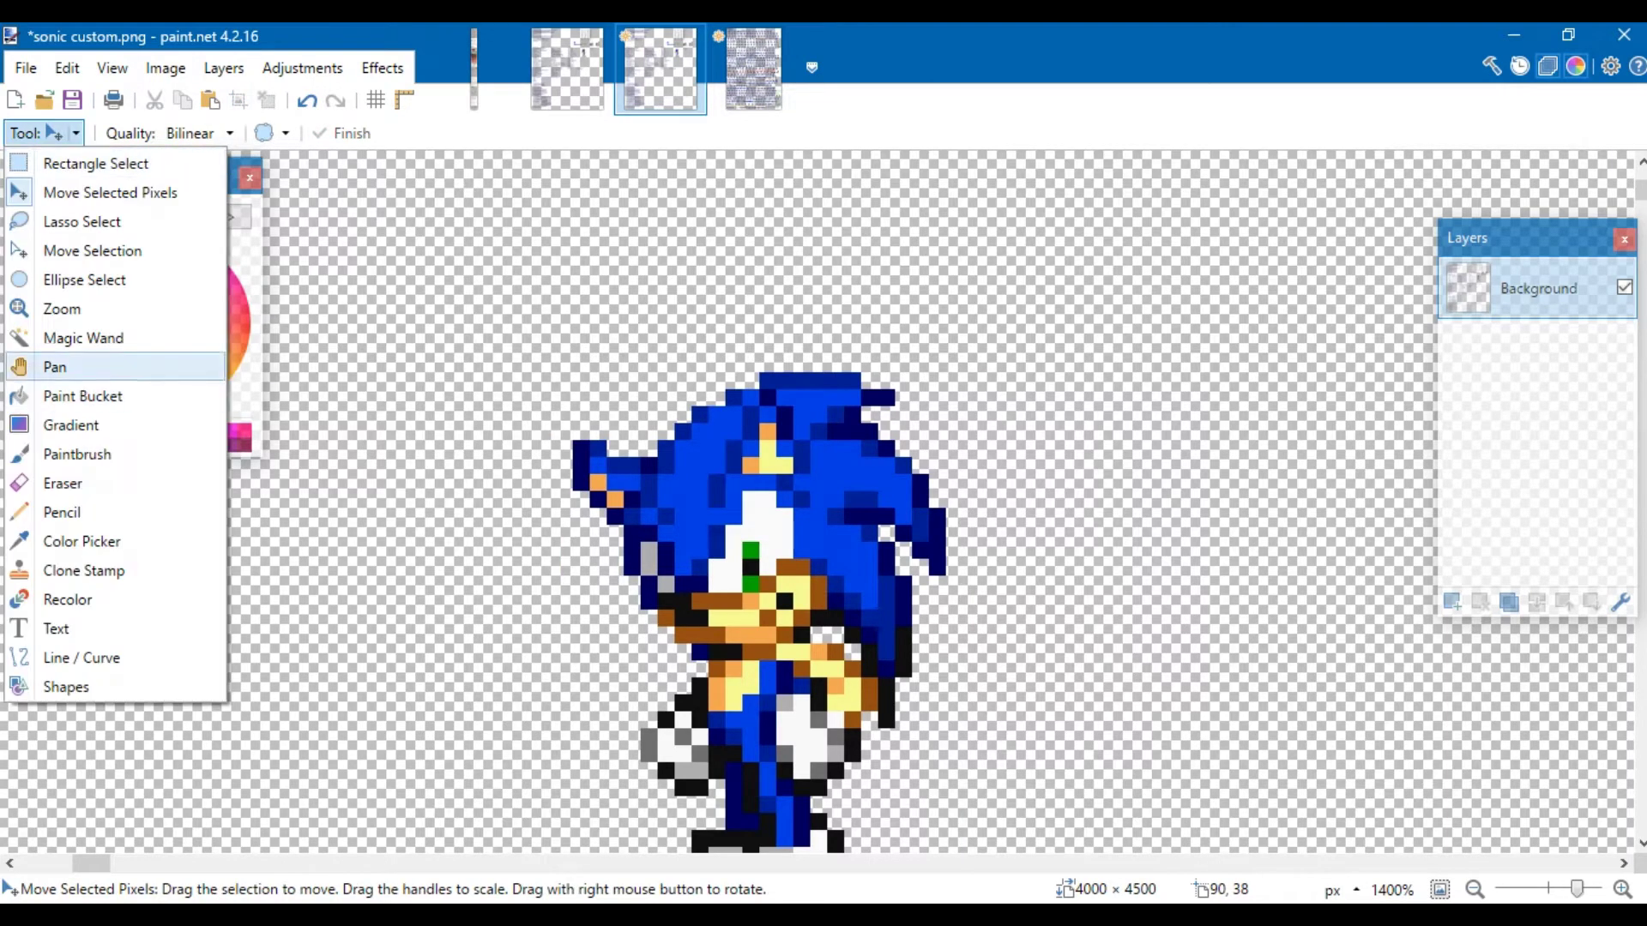
click(81, 541)
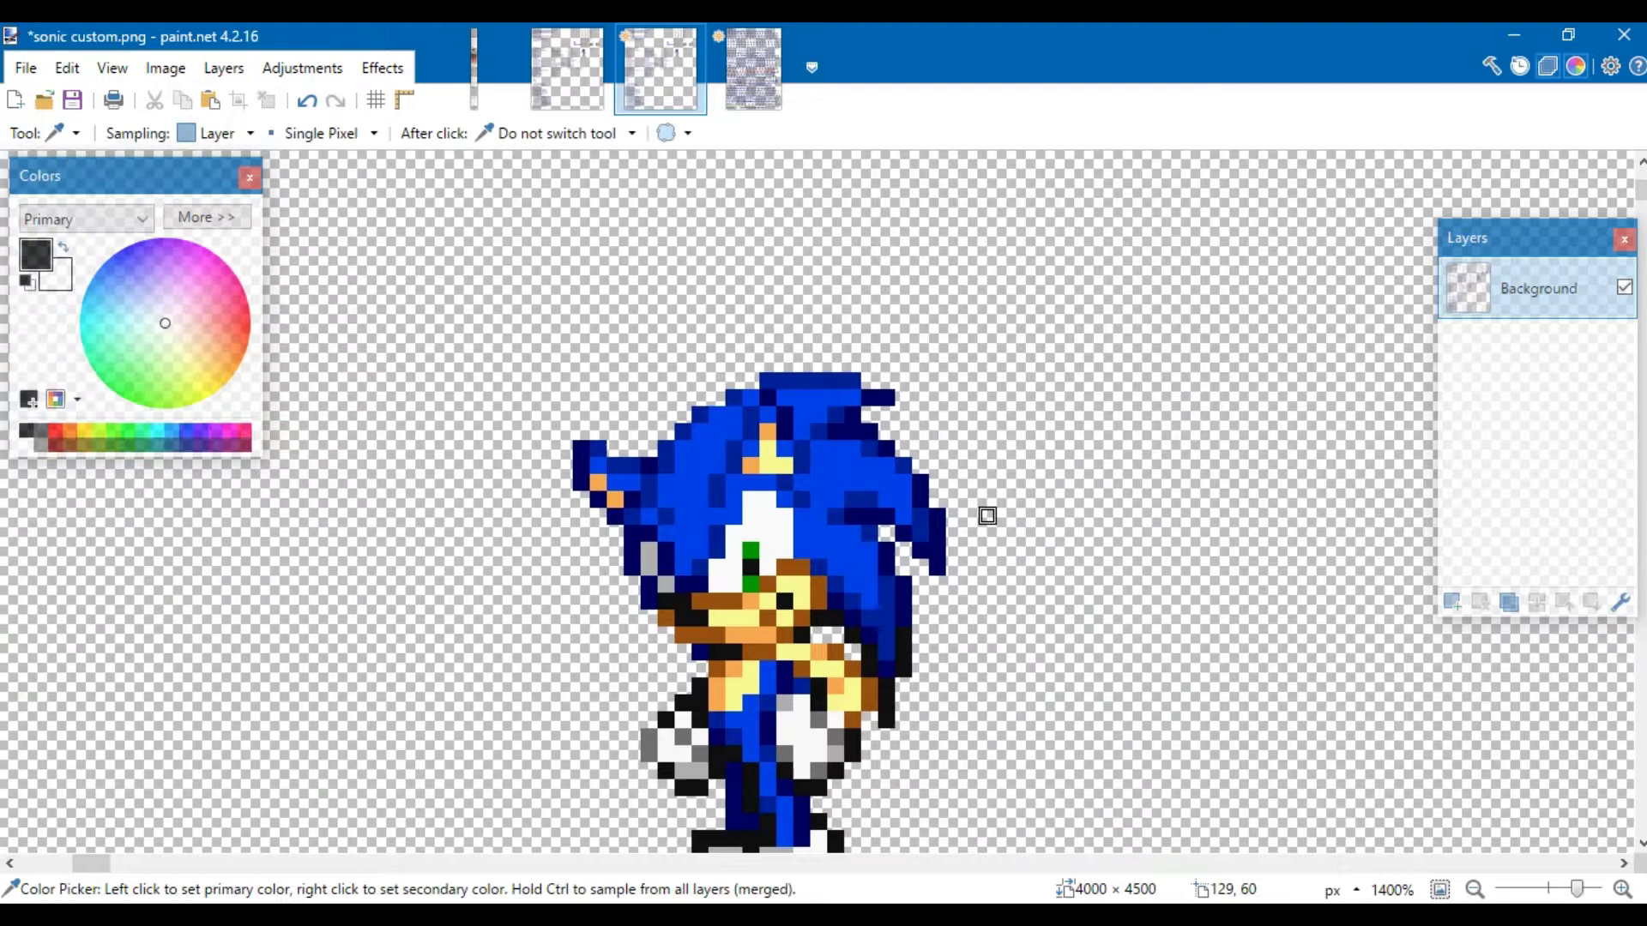
- Sample the pasted Sonic sprite's bright blue as the primary color and a darker blue as the secondary color
scroll(682, 464, down, 3)
scroll(651, 558, down, 3)
scroll(652, 558, up, 6)
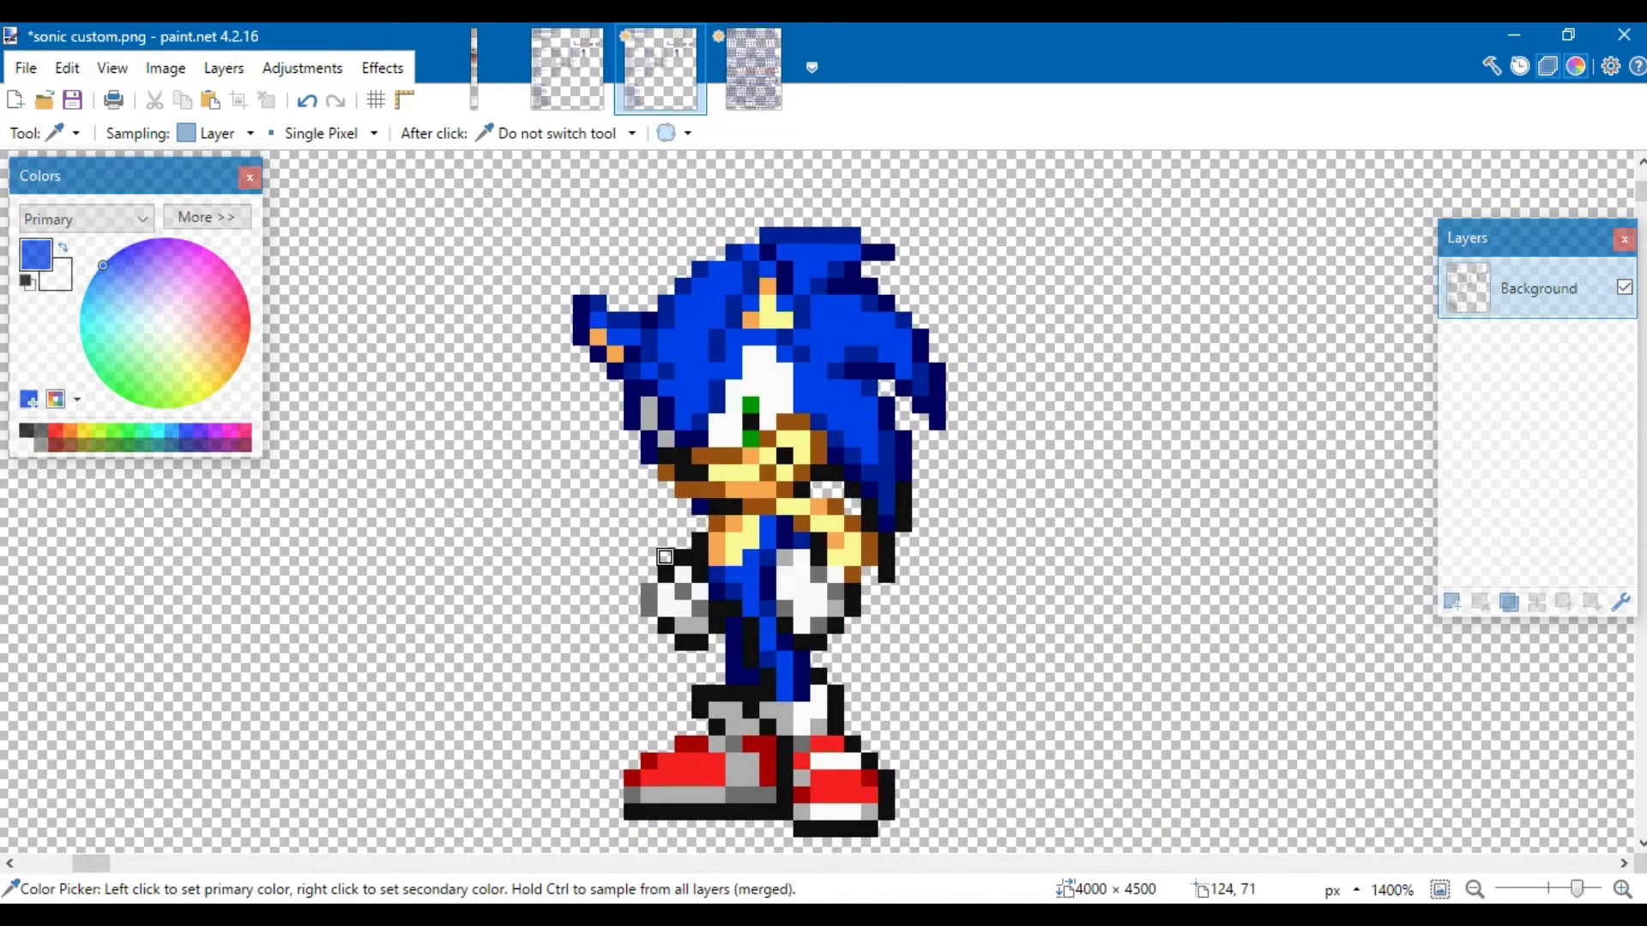
scroll(648, 605, down, 4)
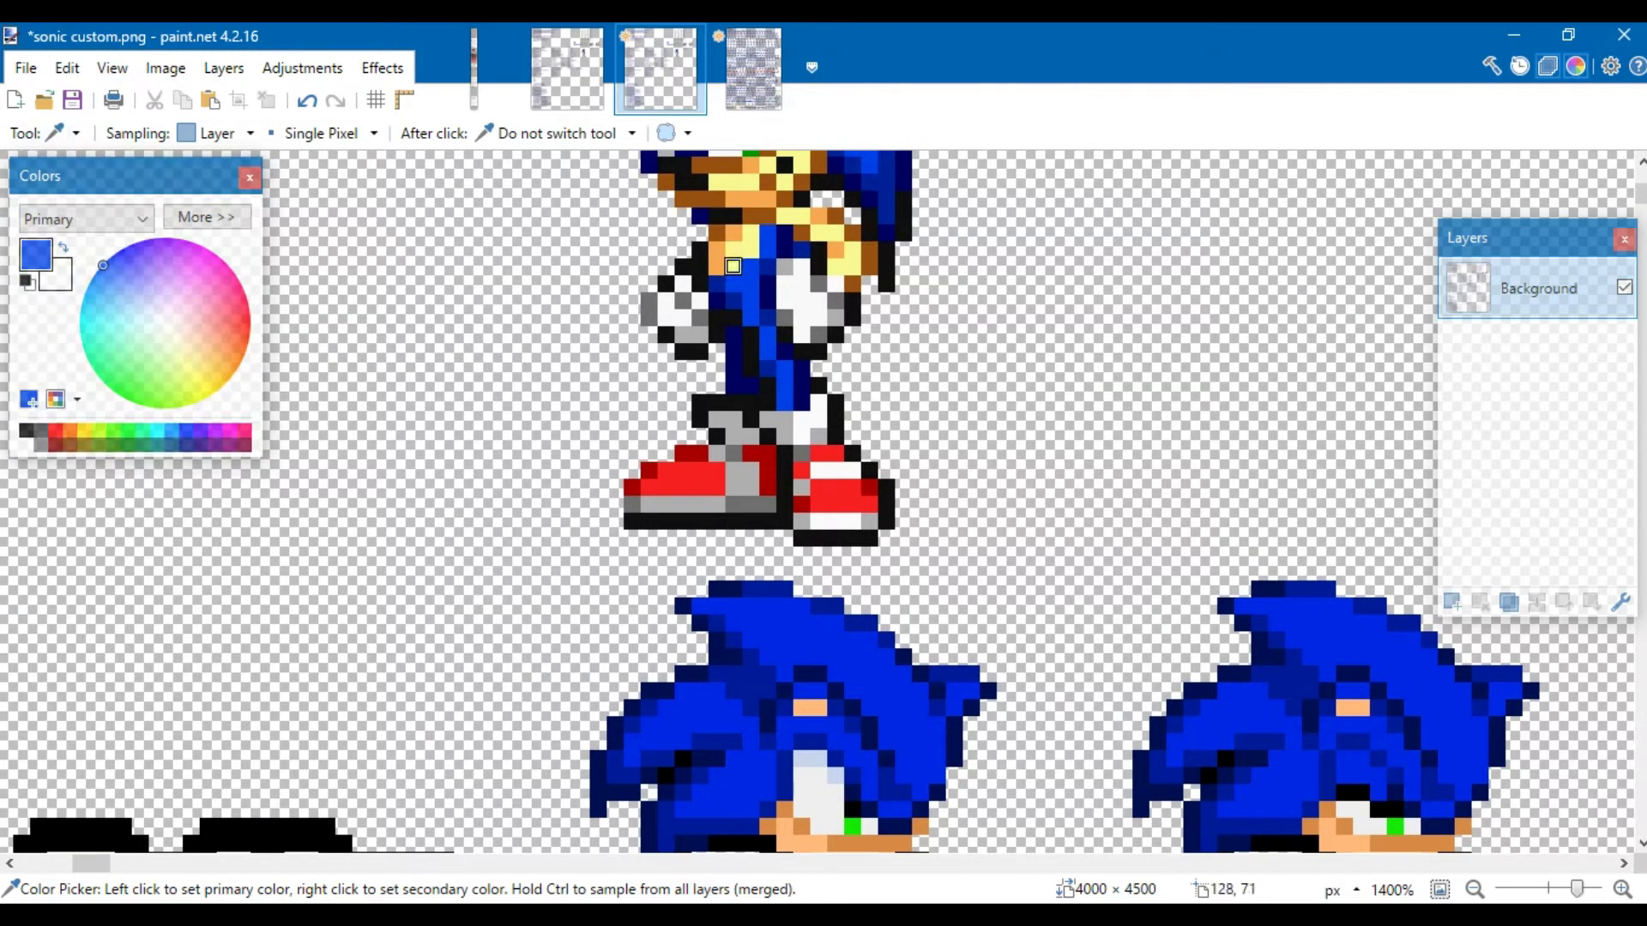
scroll(750, 249, up, 3)
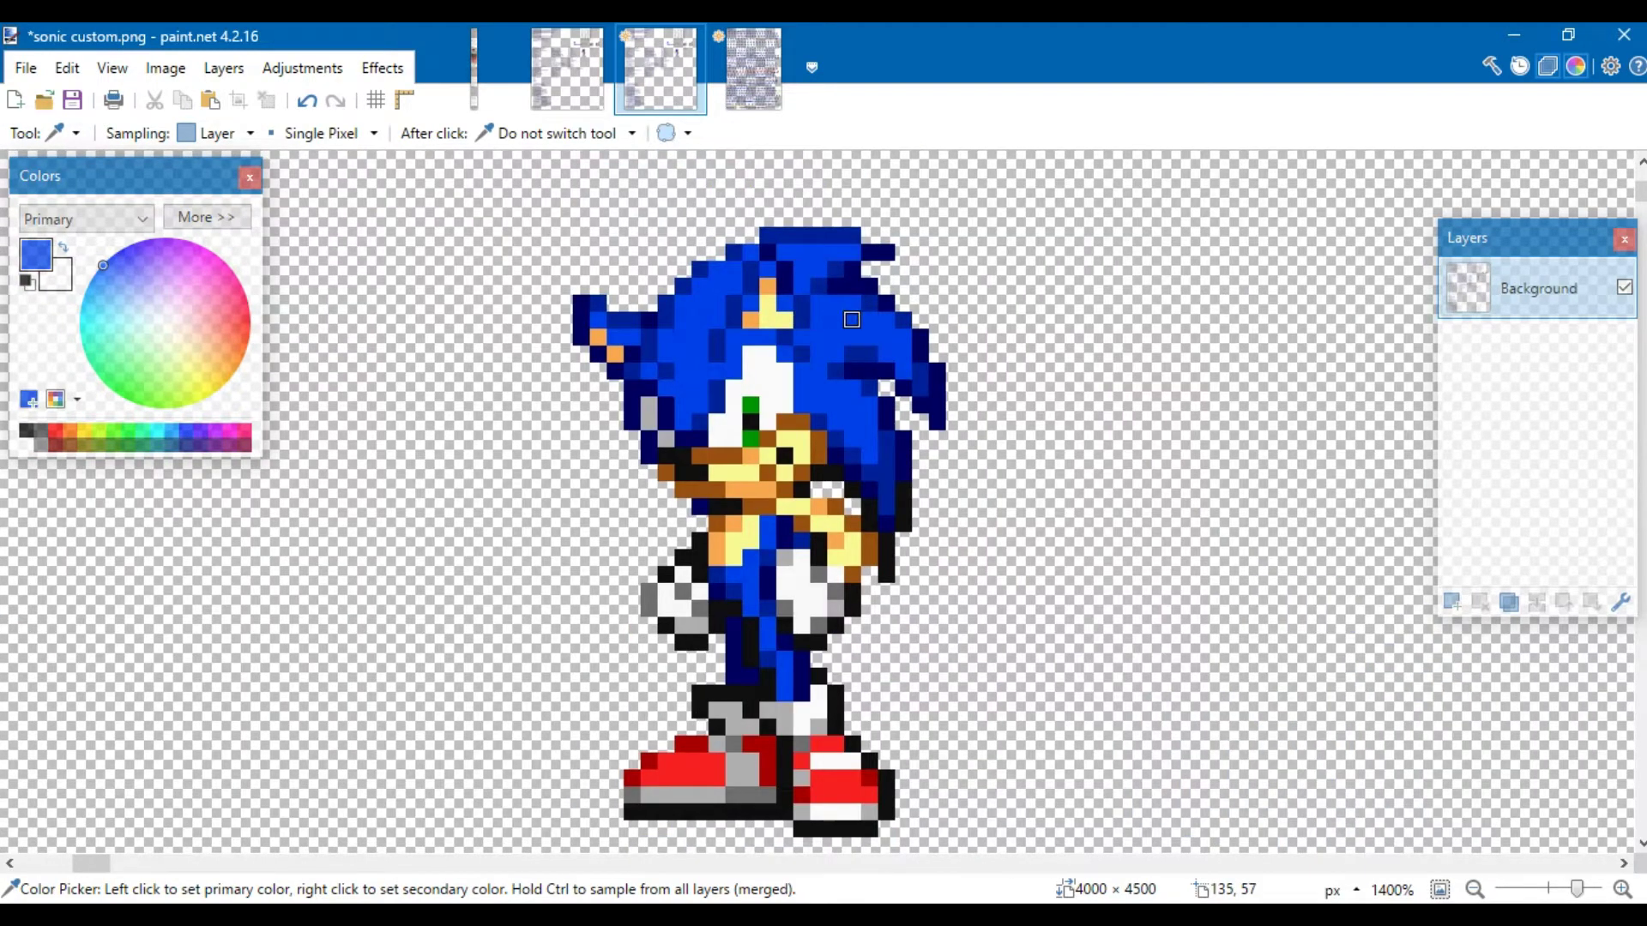
scroll(817, 285, down, 8)
scroll(631, 435, up, 2)
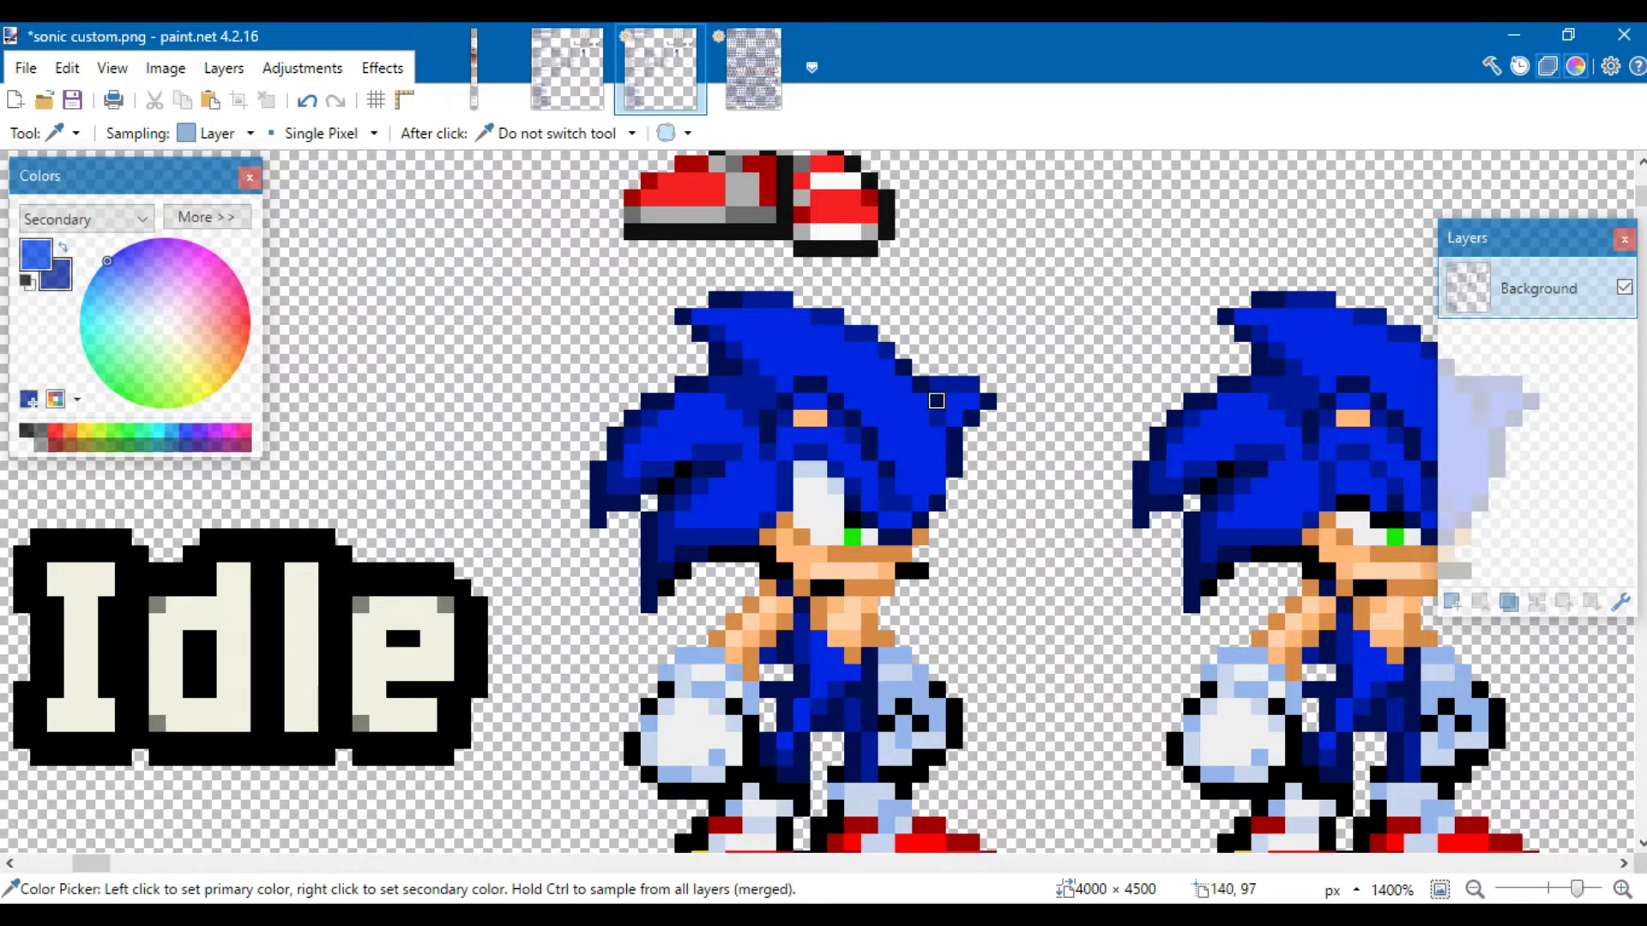
- Select the Idle sprites' darker blue shading across the whole sheet with Magic Wand and fill it with the sampled dark blue
scroll(936, 418, down, 6)
scroll(919, 511, up, 2)
scroll(919, 357, up, 3)
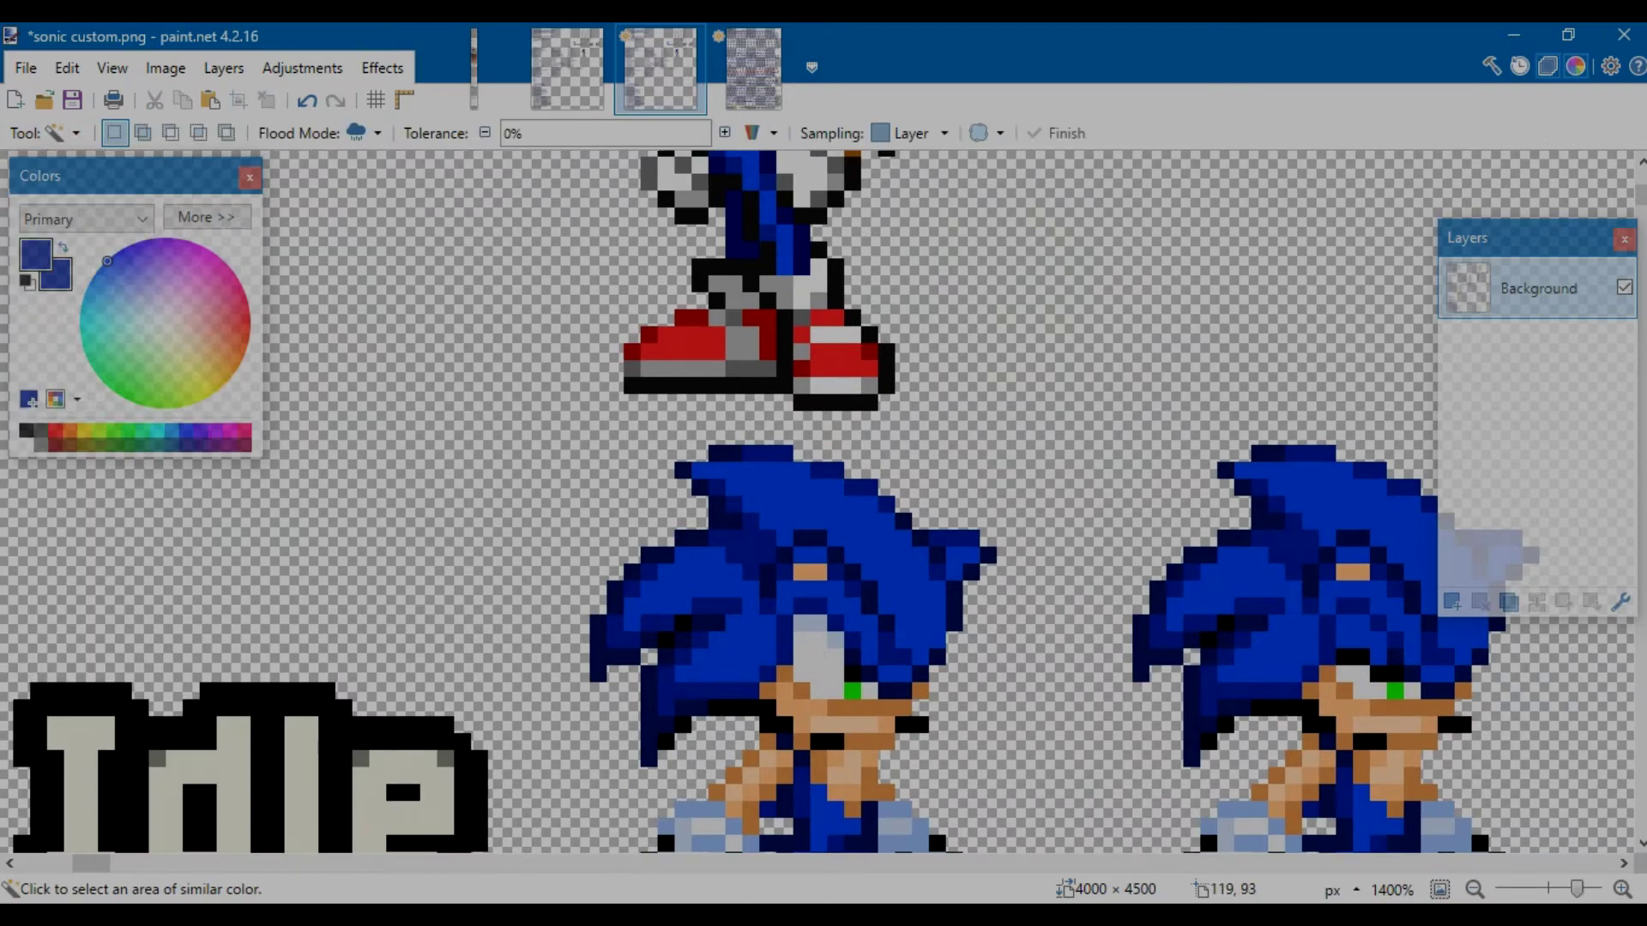
scroll(824, 502, down, 2)
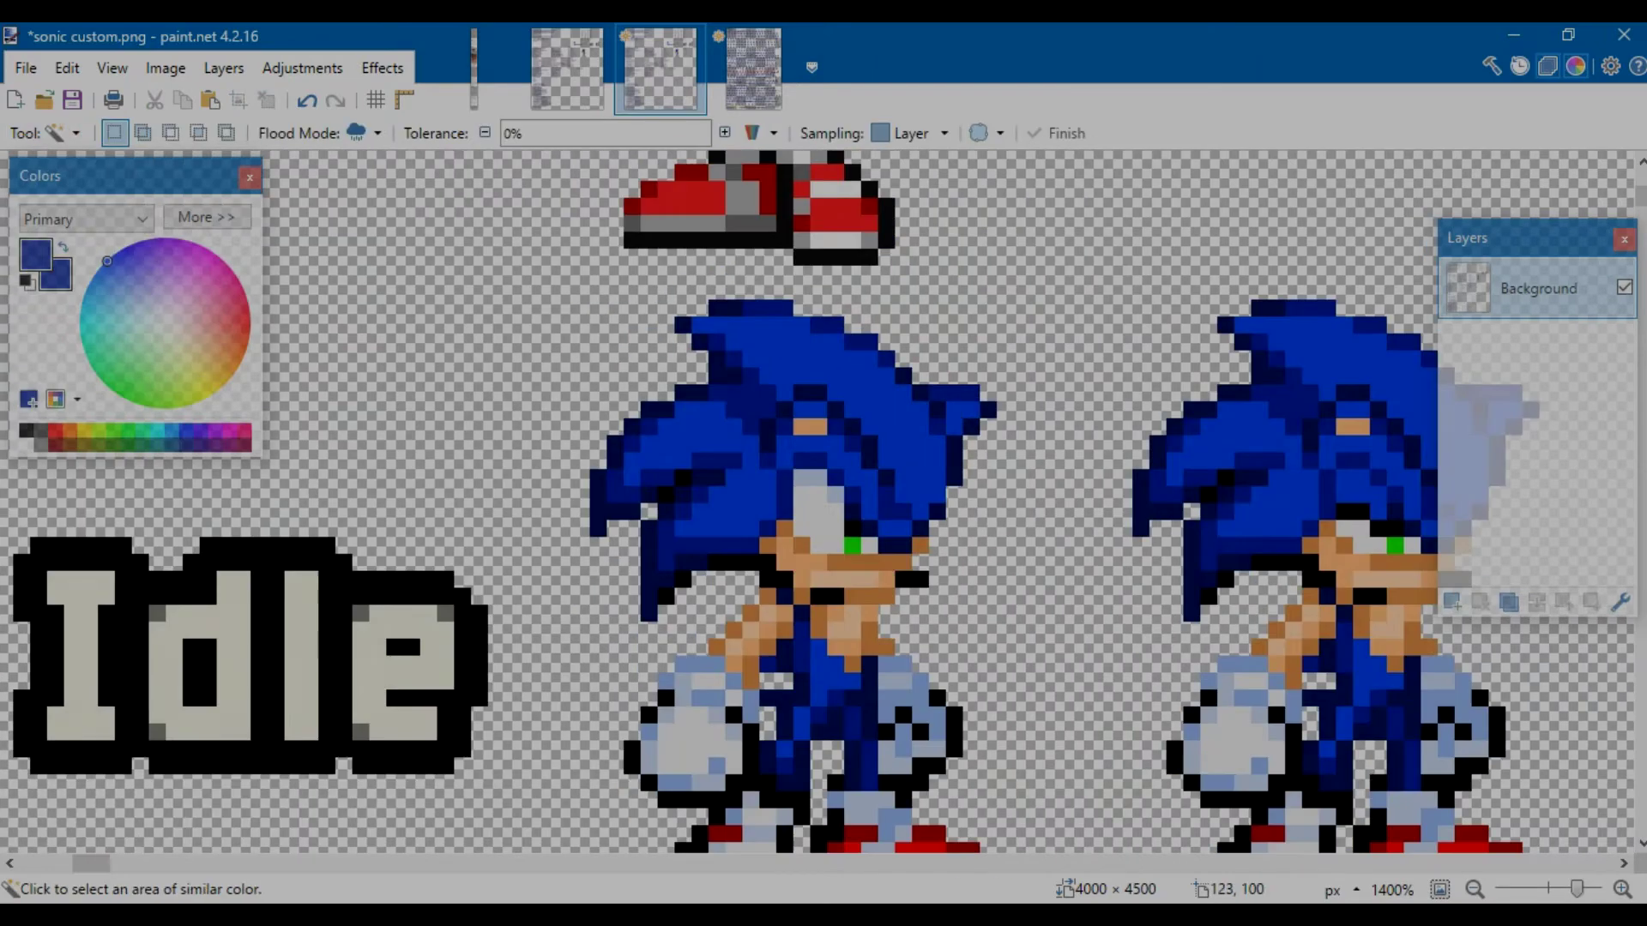
click(628, 541)
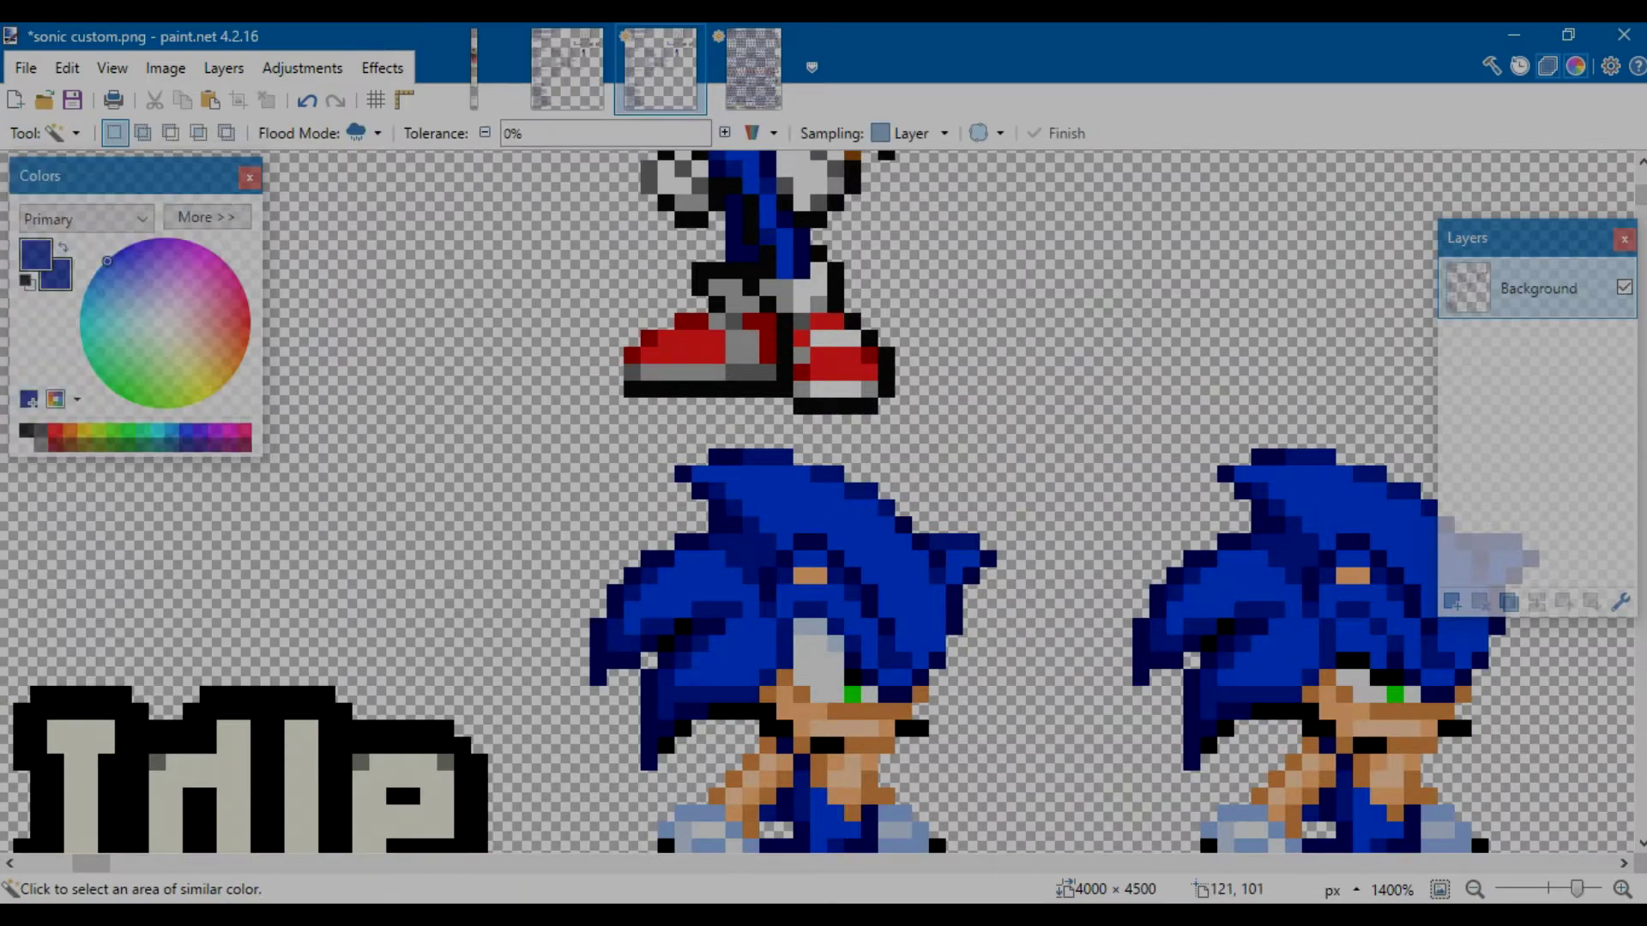
click(615, 643)
click(46, 133)
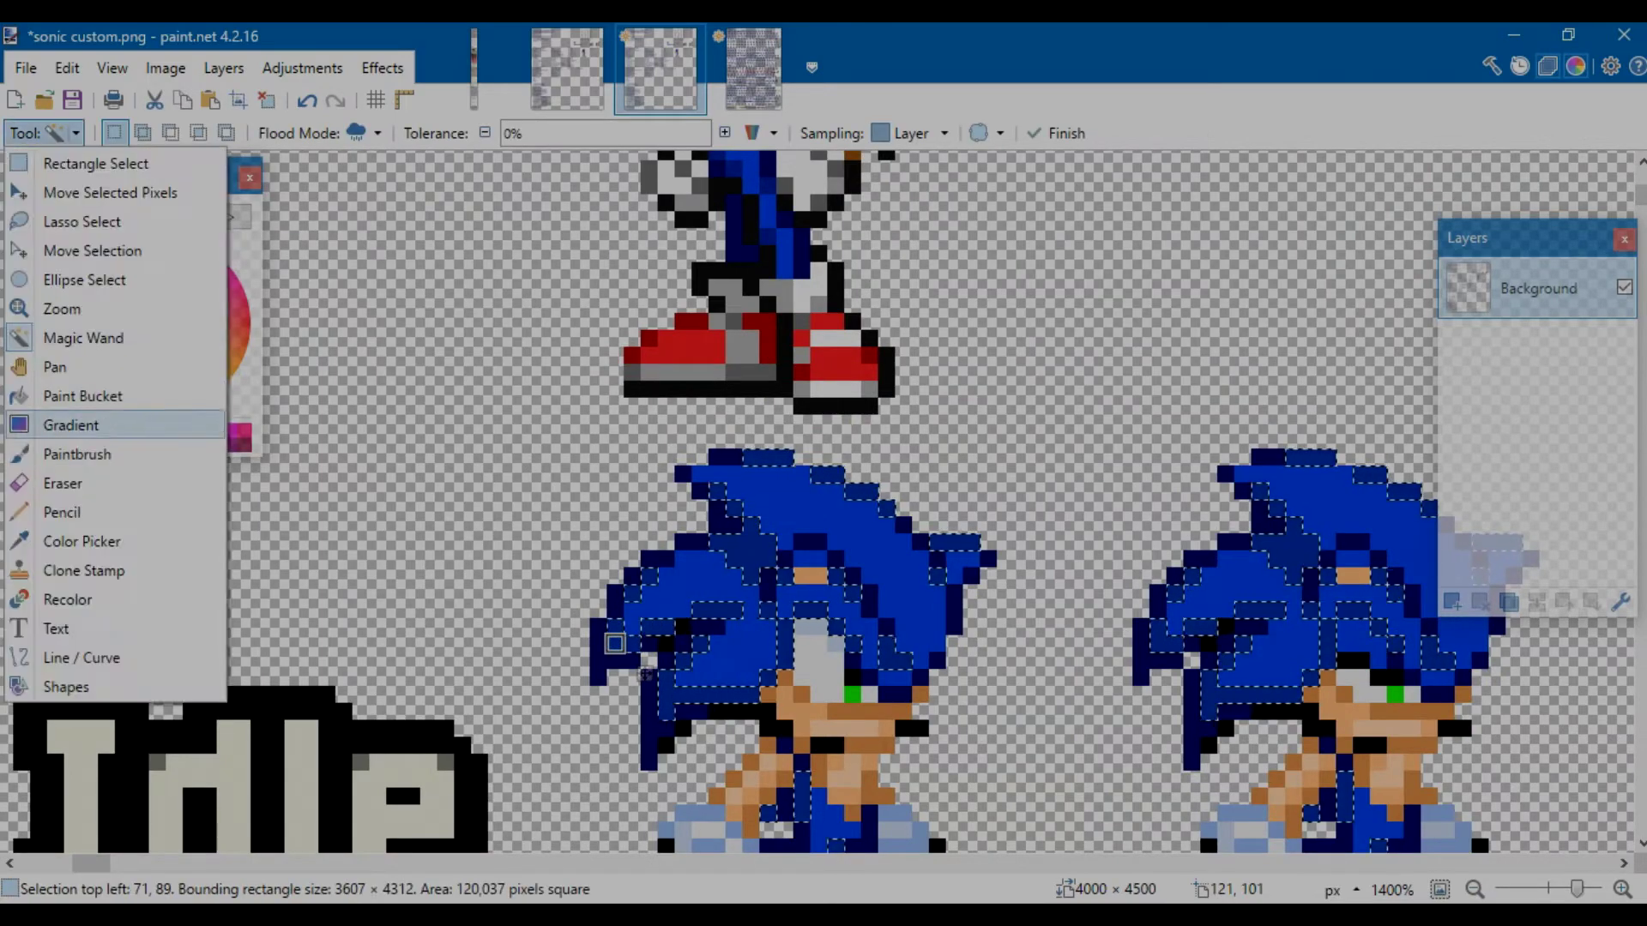
click(80, 394)
click(750, 542)
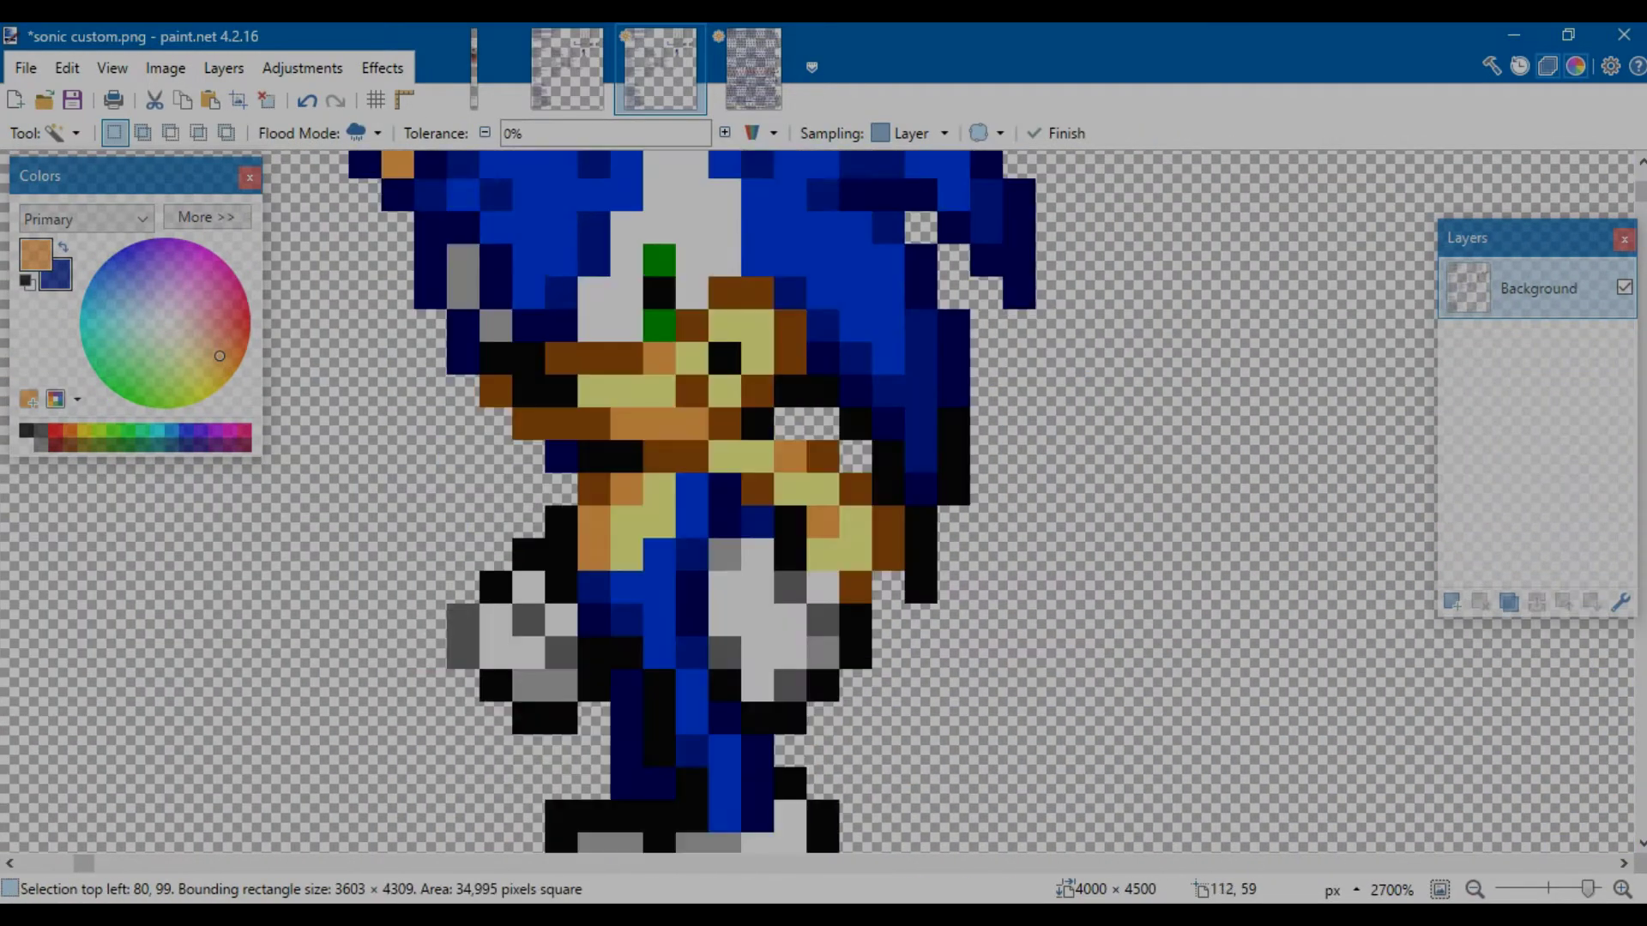
- Fill the selected pale blue-grey shading on the sprites' eyes and gloves with a sampled near-white using Paint Bucket
key(k)
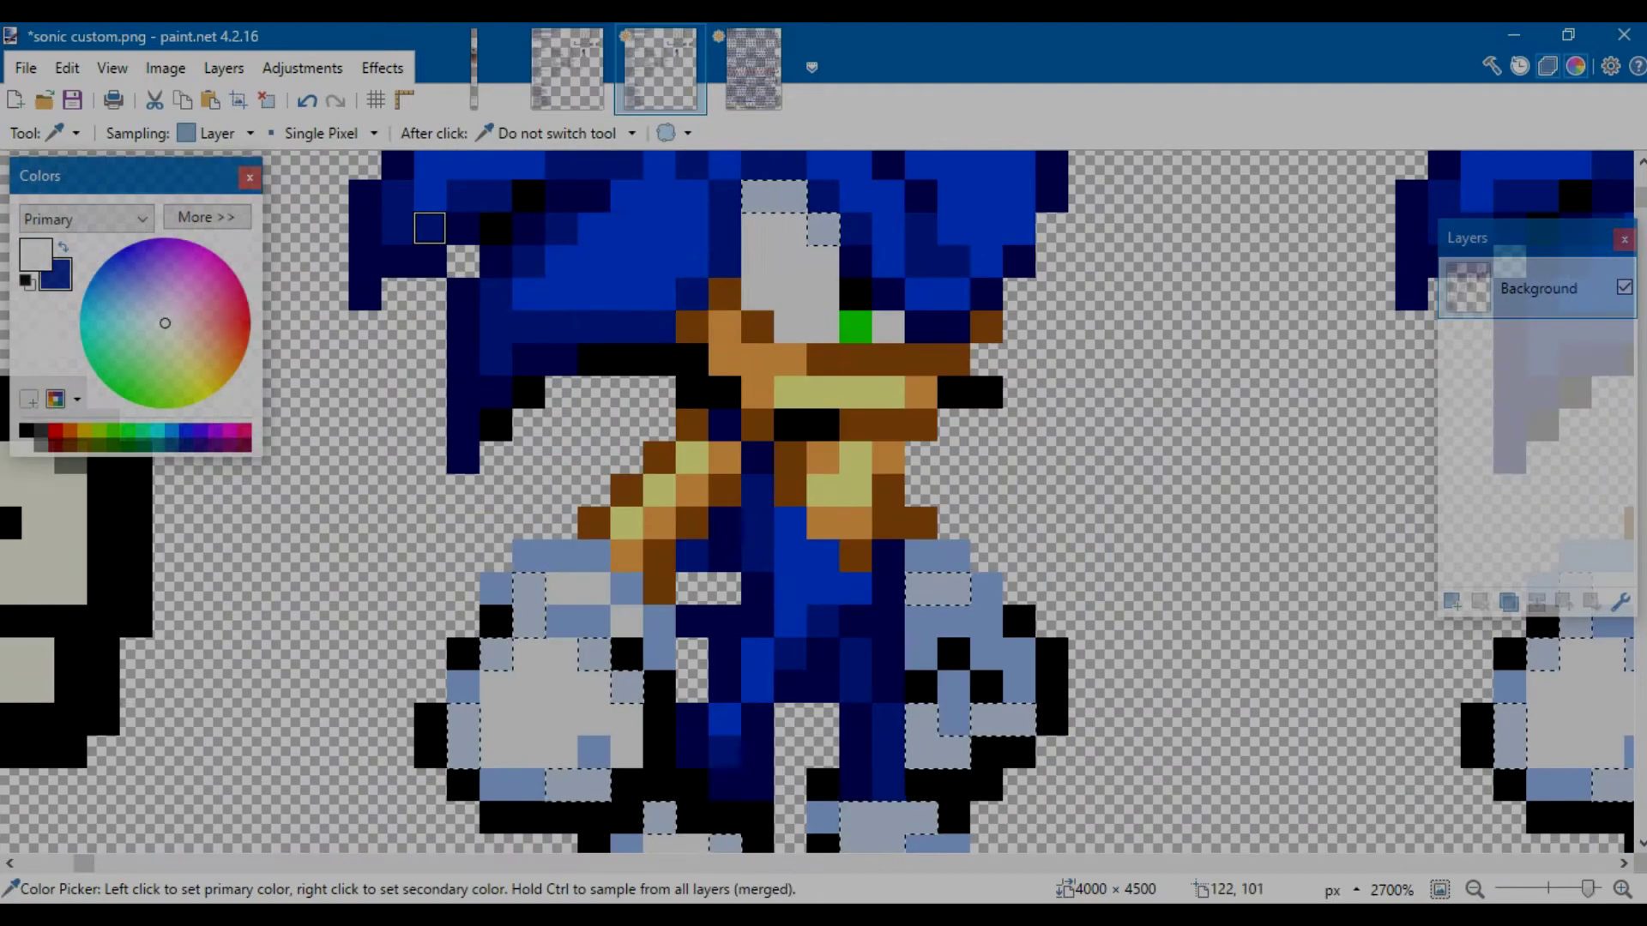
key(f)
click(790, 196)
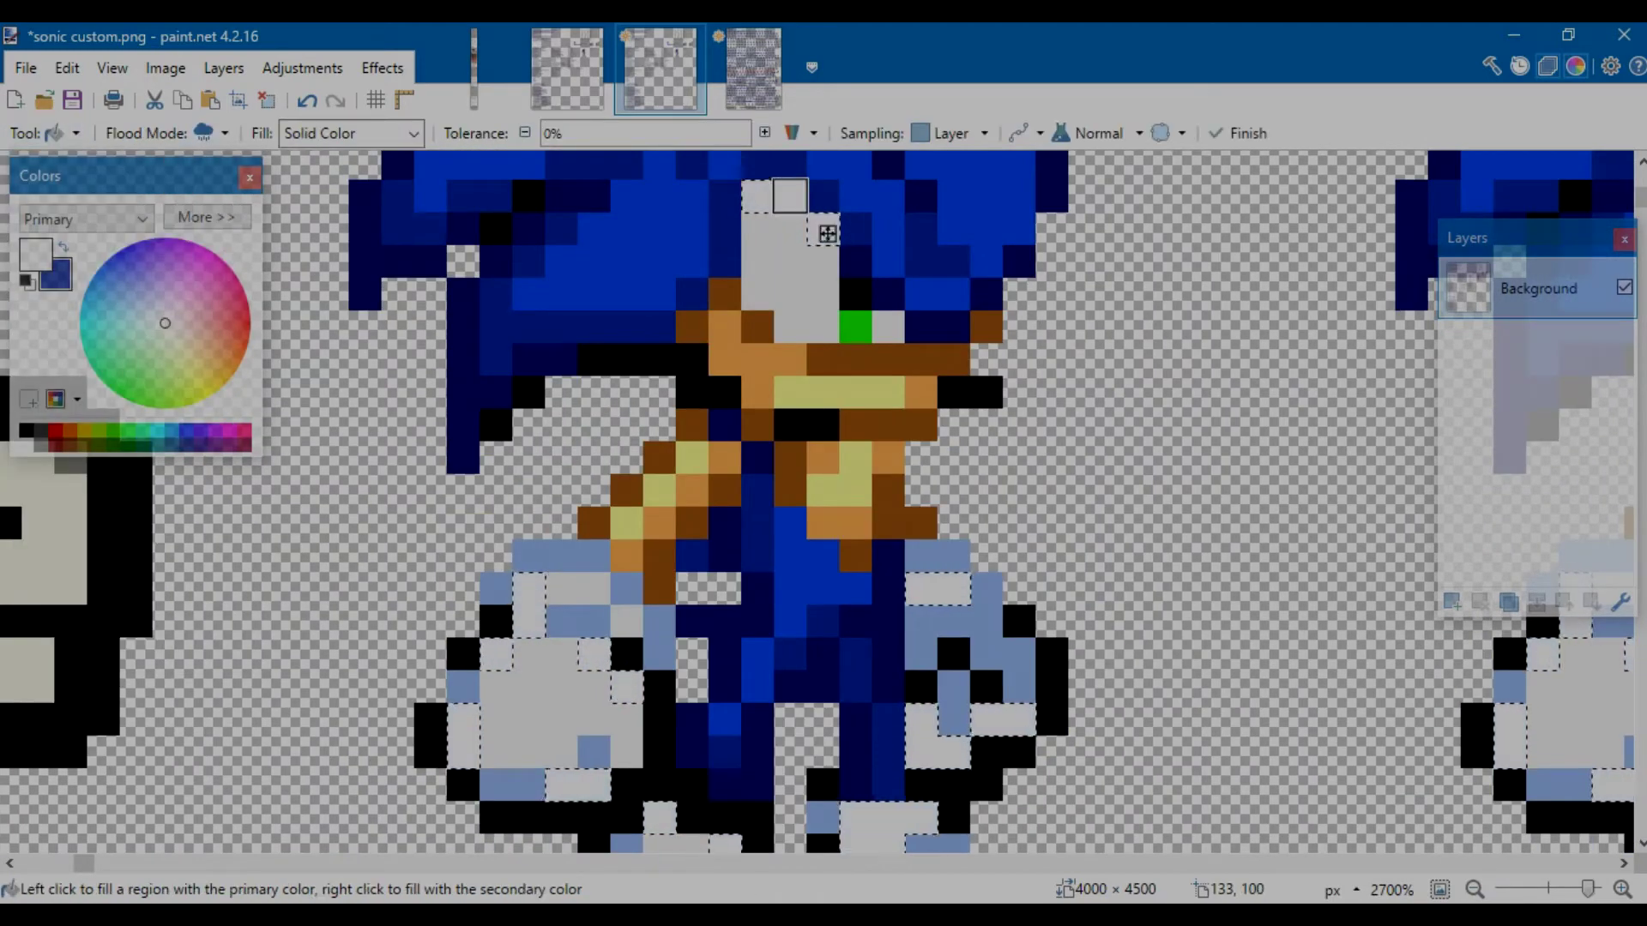
scroll(527, 339, up, 8)
scroll(528, 340, down, 5)
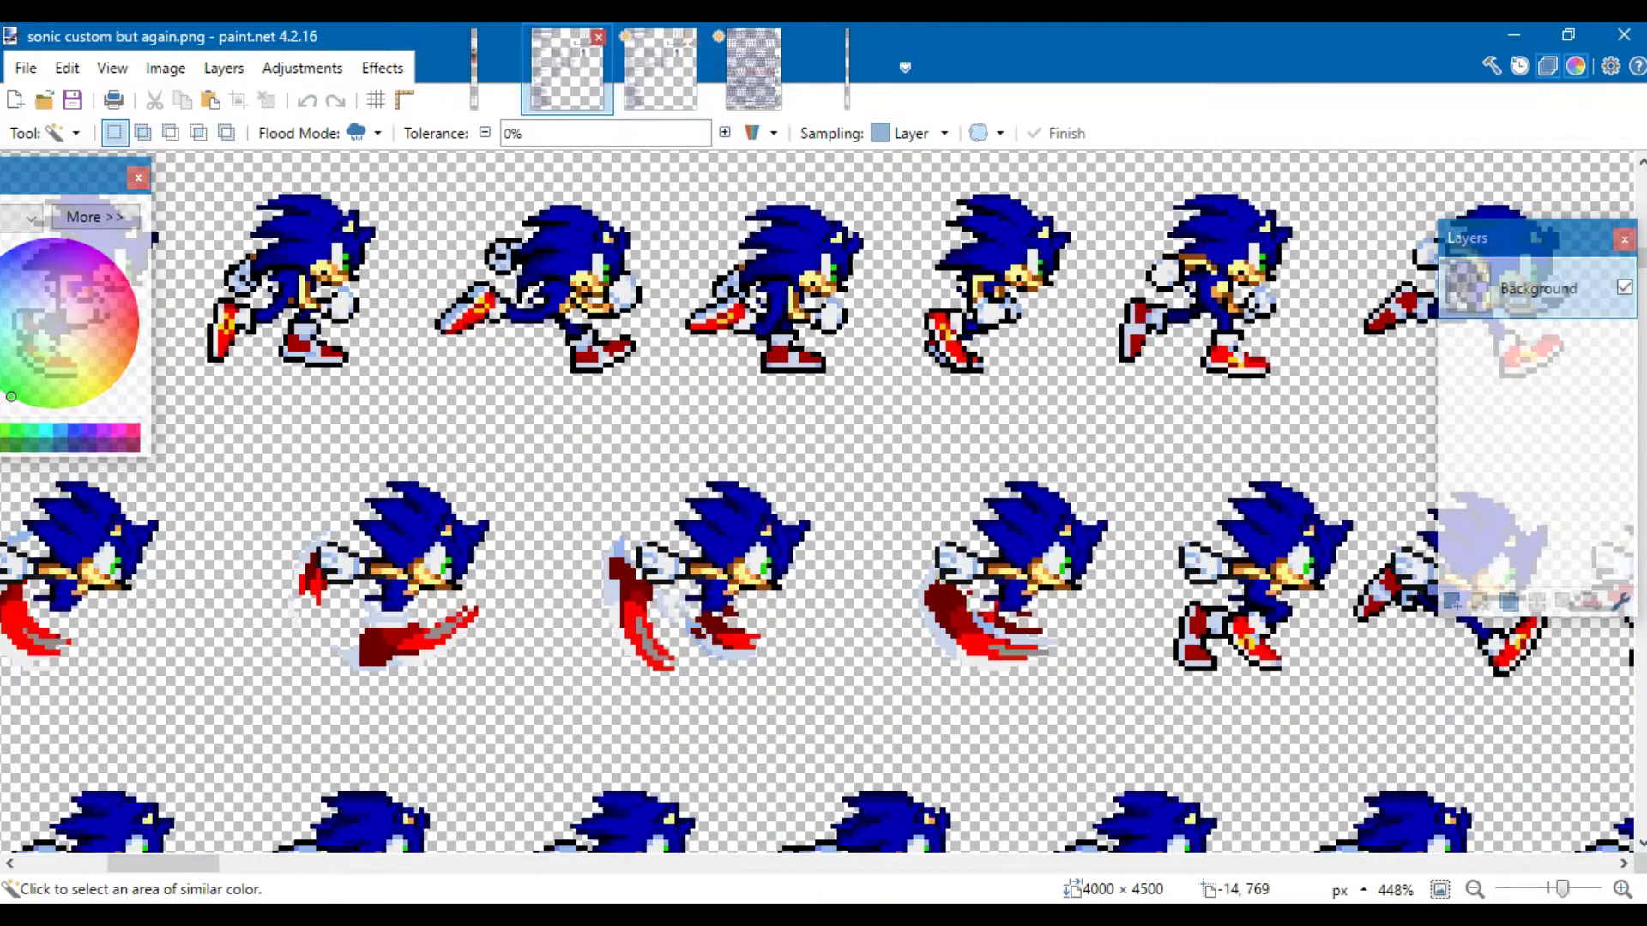
- Close sonic custom but again.png and save the recolored Sonic sheet as a PNG named sonic custom smbz style
click(598, 37)
click(26, 68)
click(74, 253)
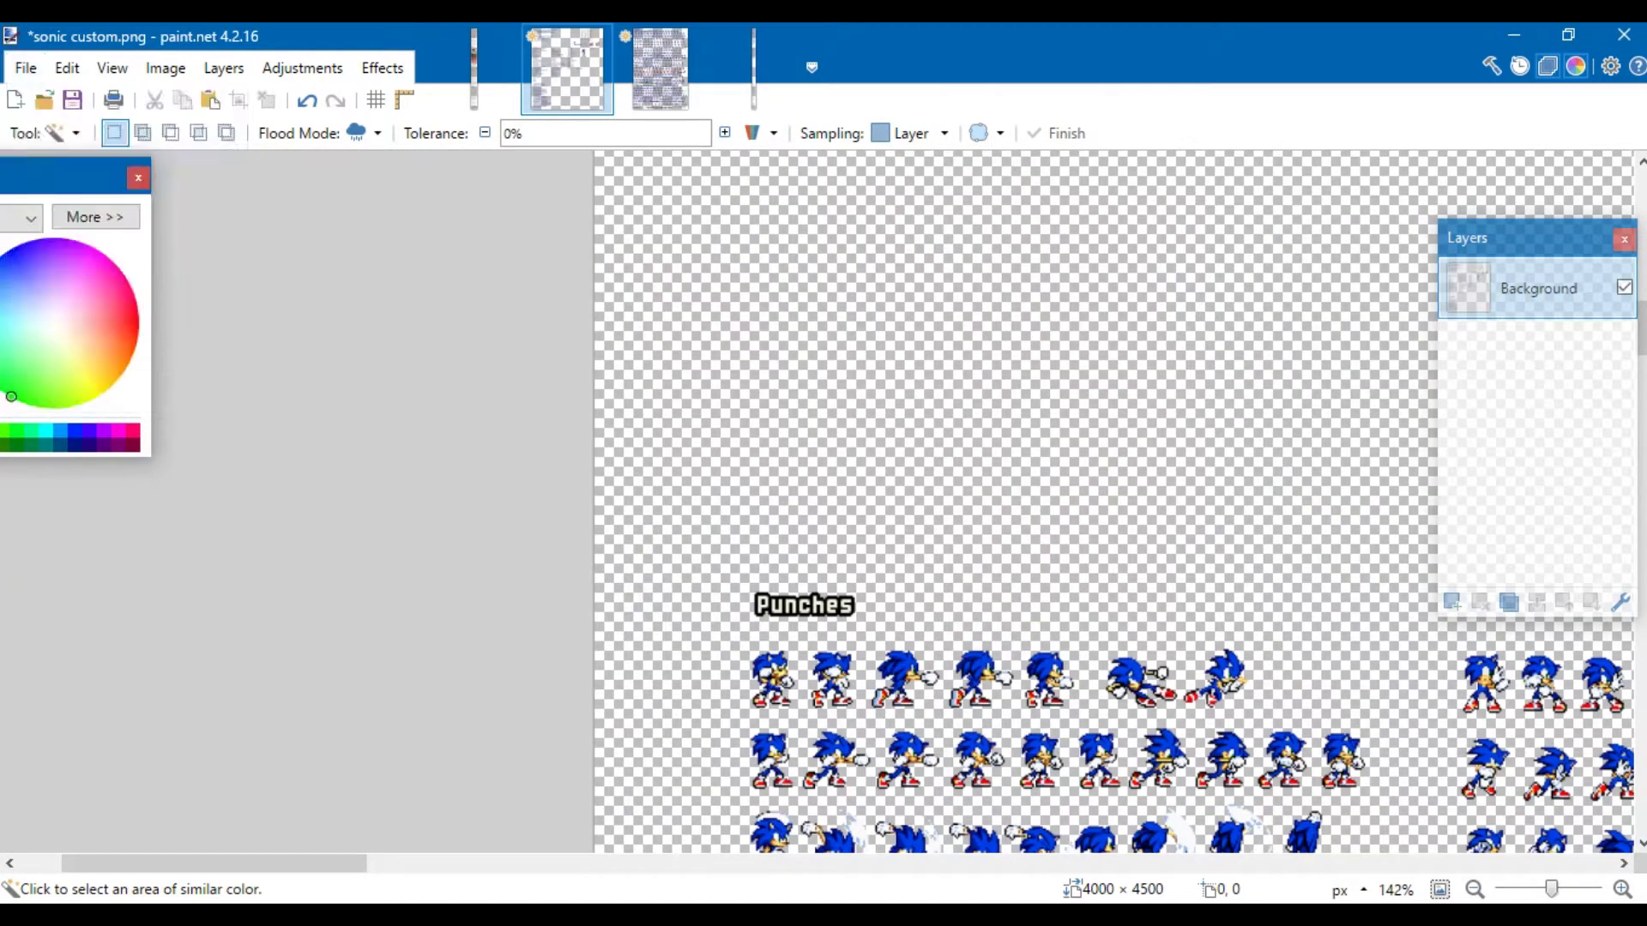
key(ctrl+shift+s)
key(End)
text(smb)
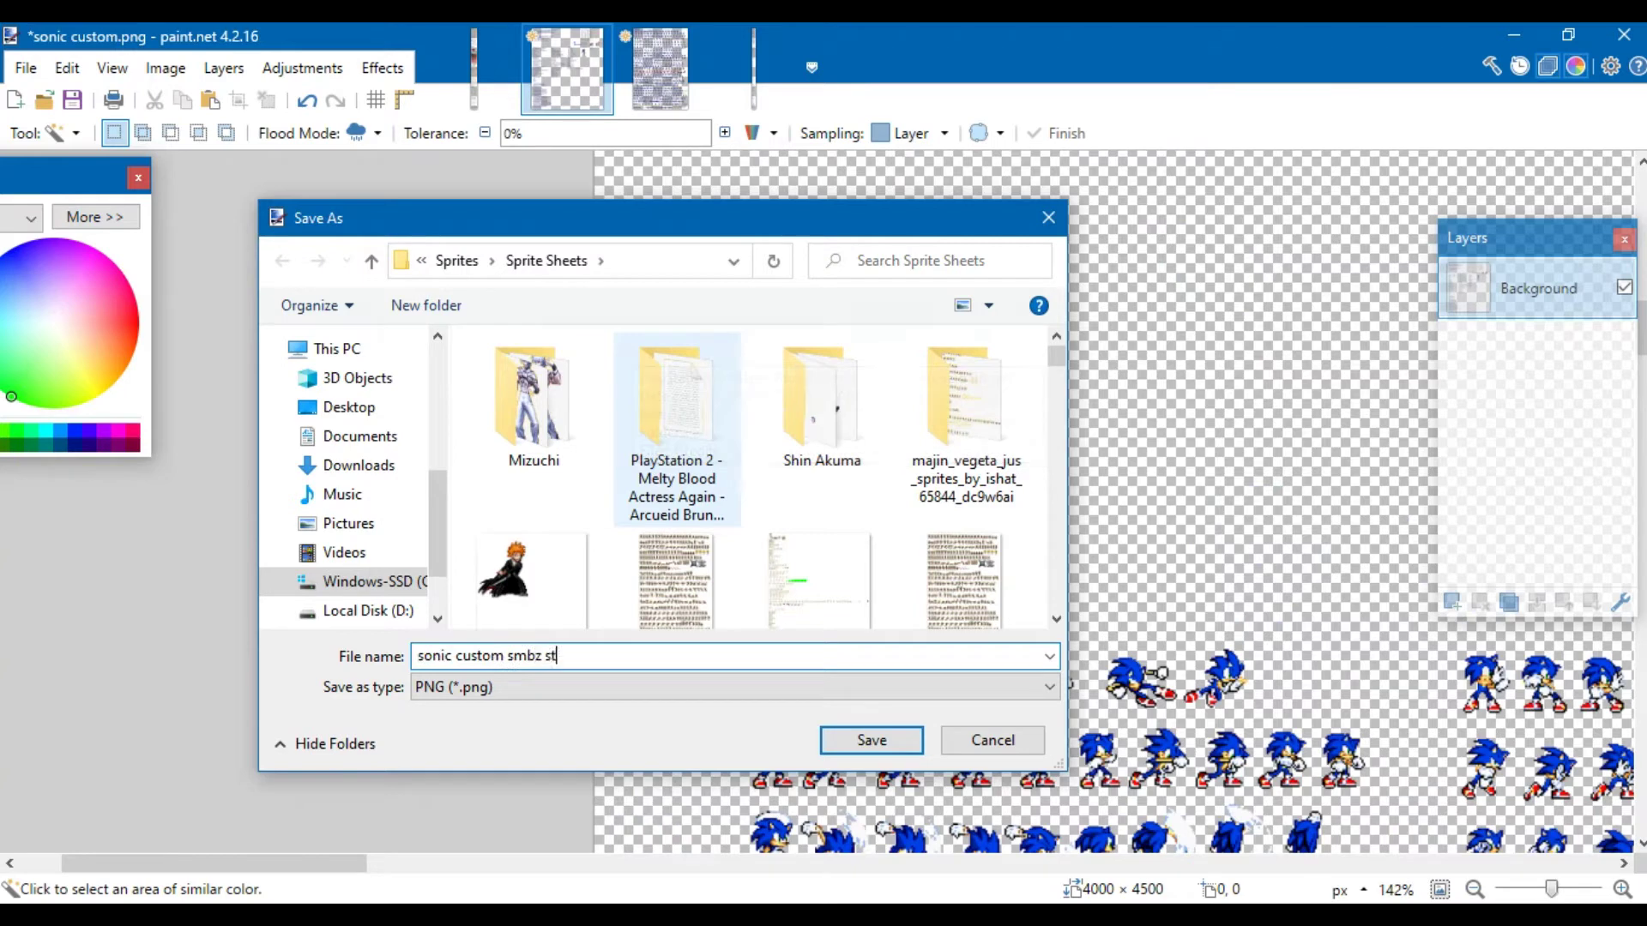
text(z style)
key(Return)
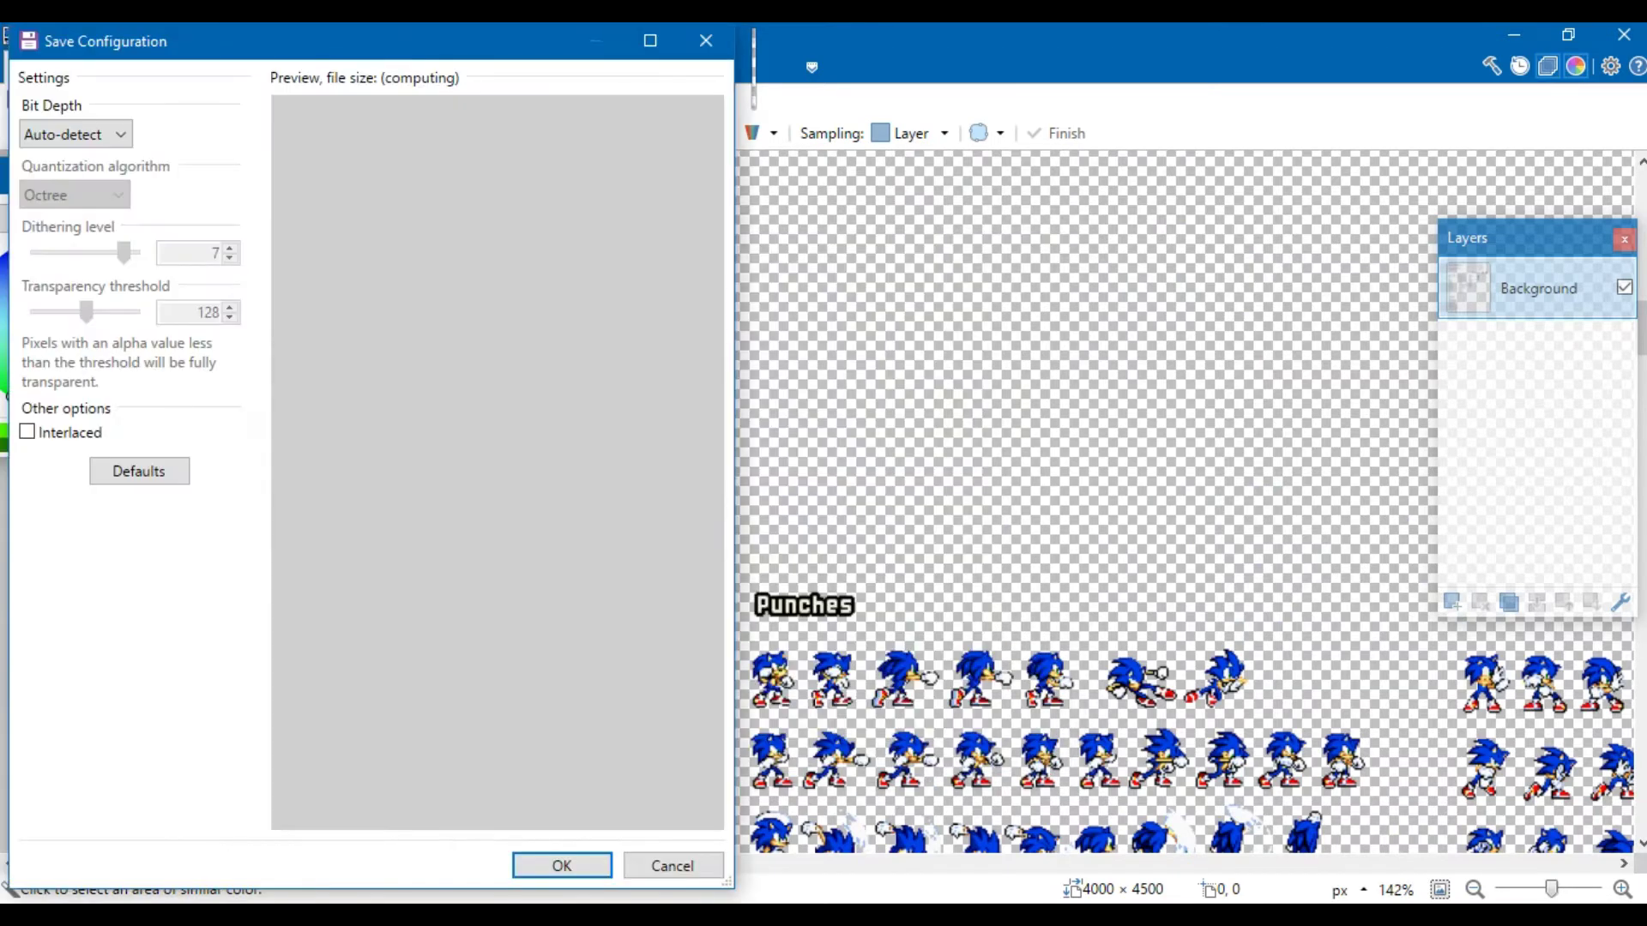
key(Return)
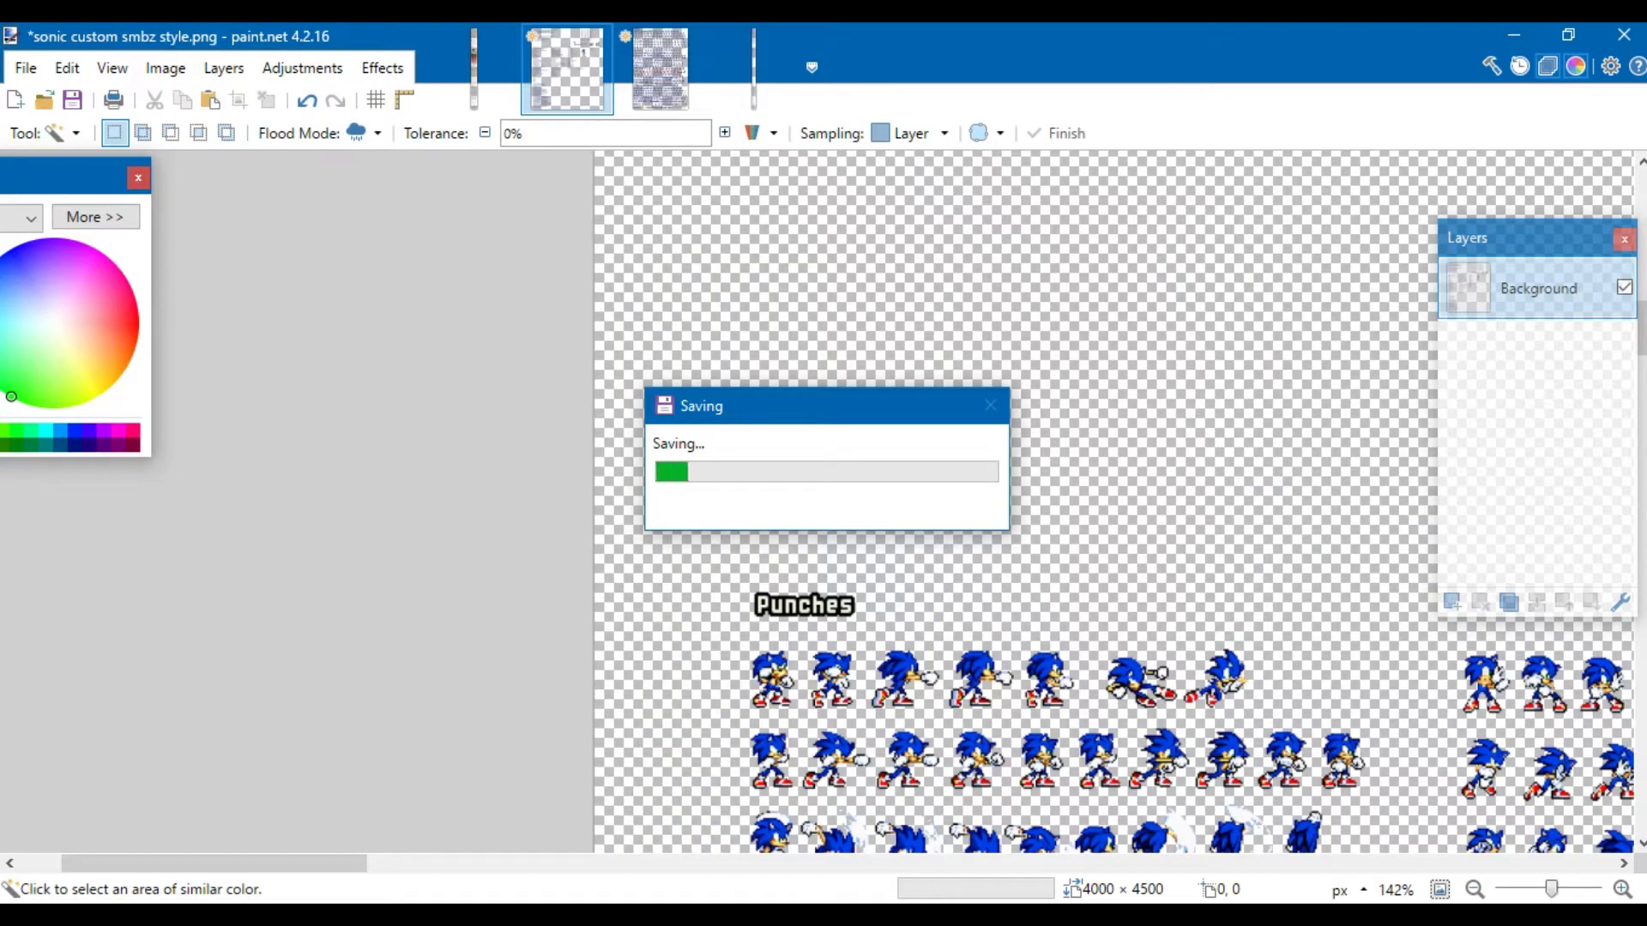
- Close the SMBZ Sonic sheet sonic_the_hedgehog_by_jmkrebs30_d4z4te1.png
click(659, 70)
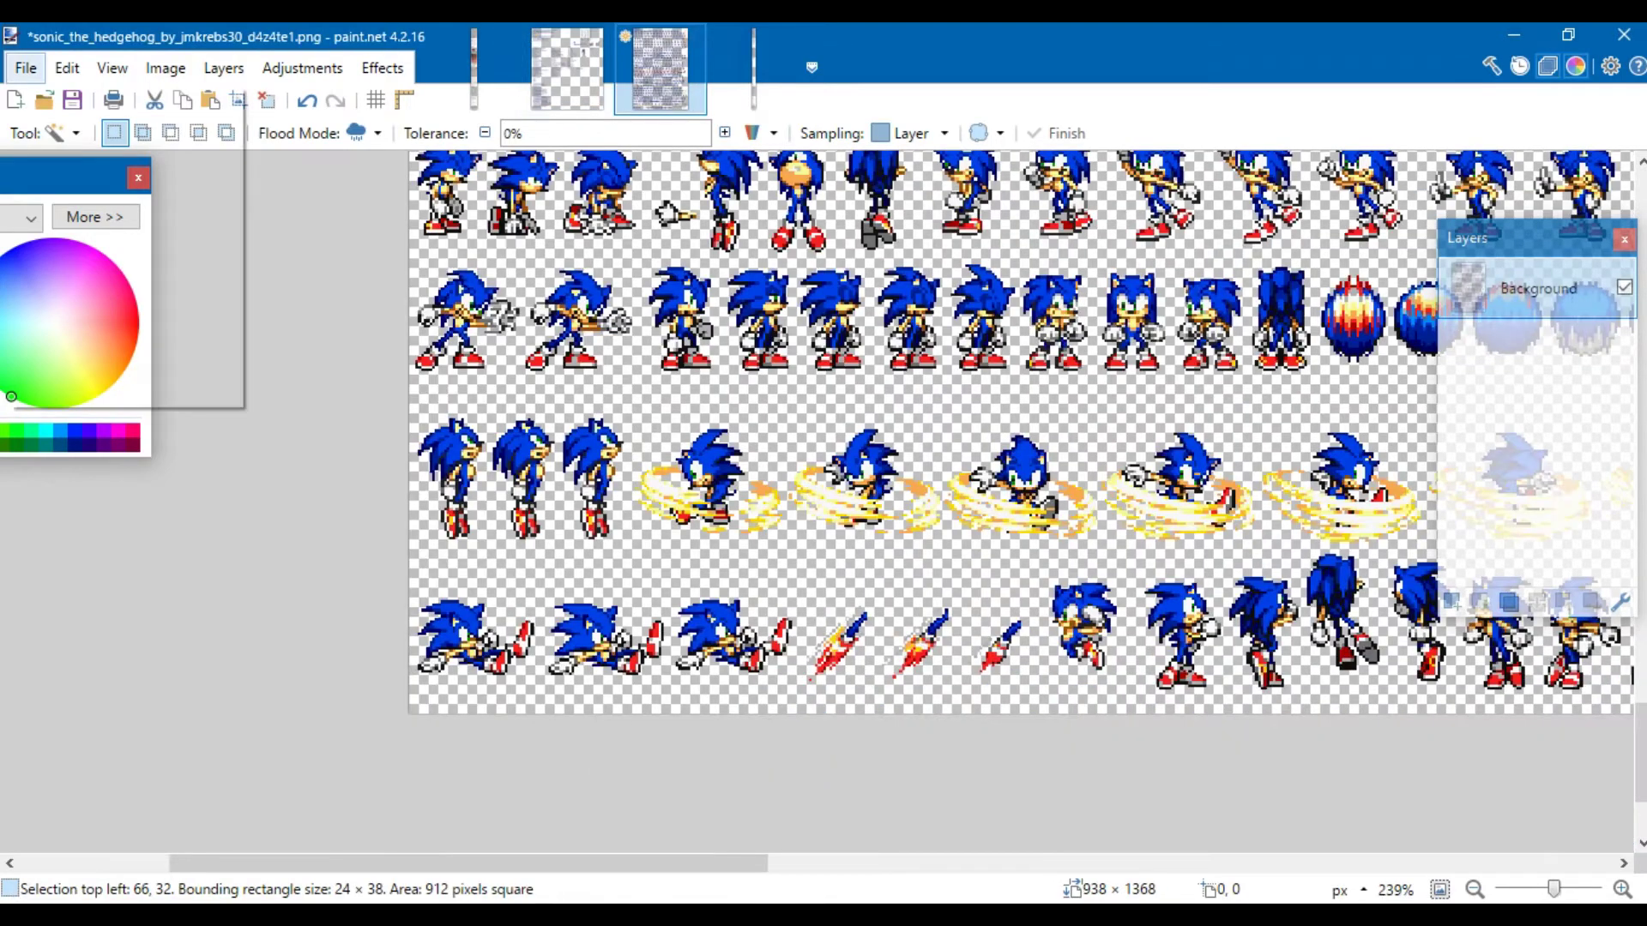
click(26, 68)
scroll(1021, 502, up, 20)
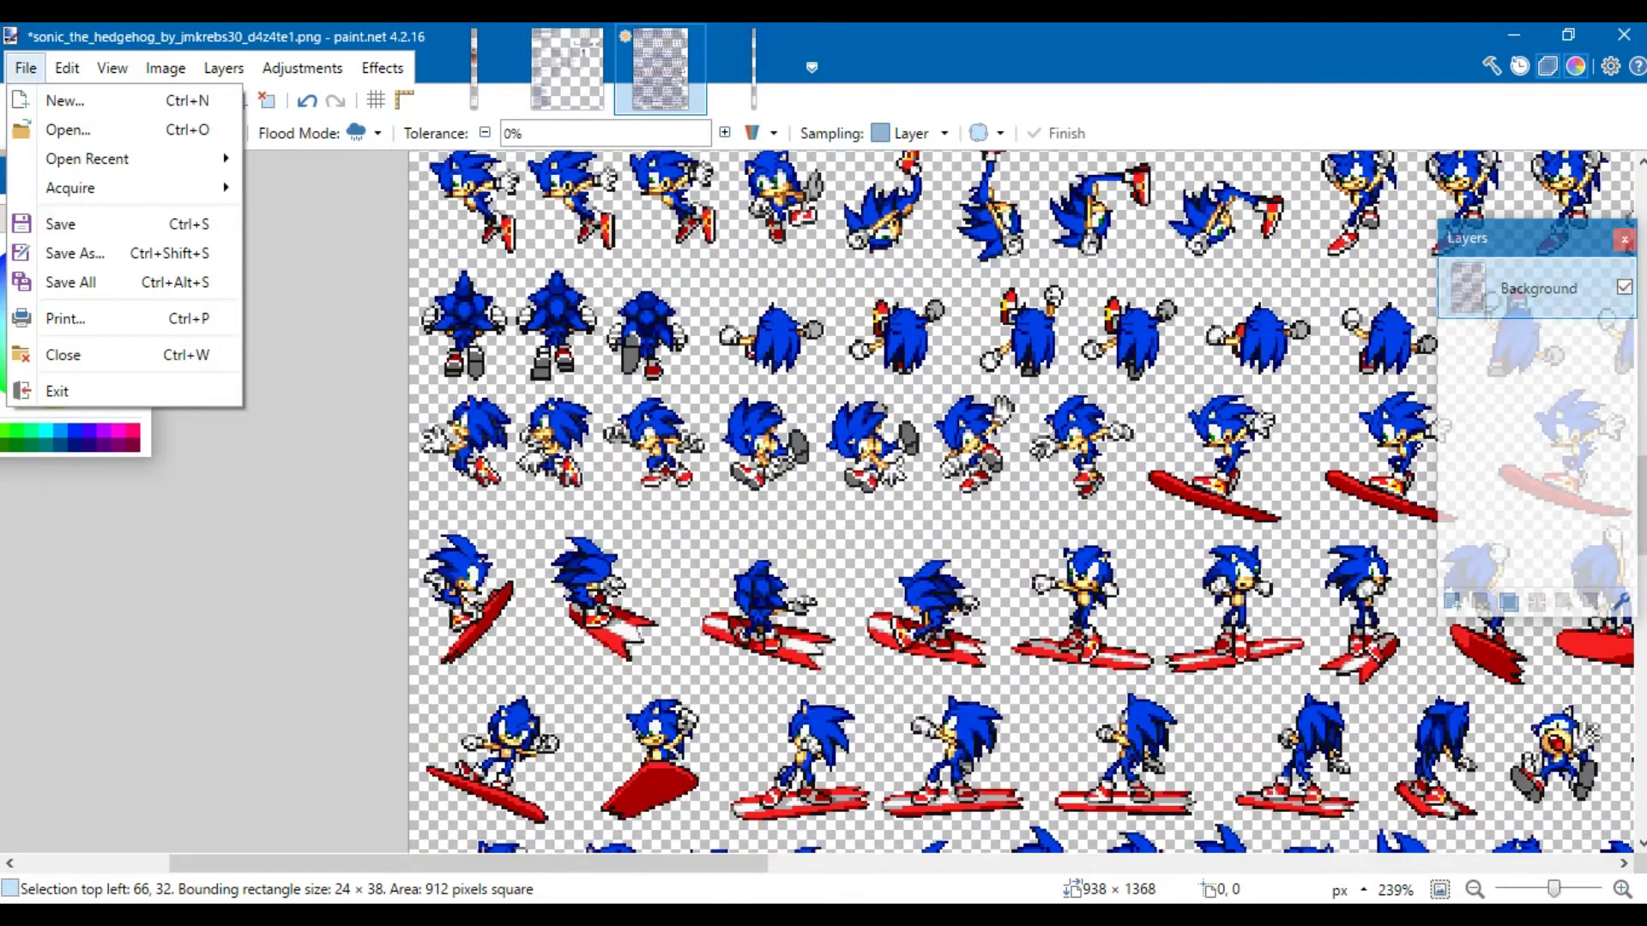
scroll(1021, 501, up, 5)
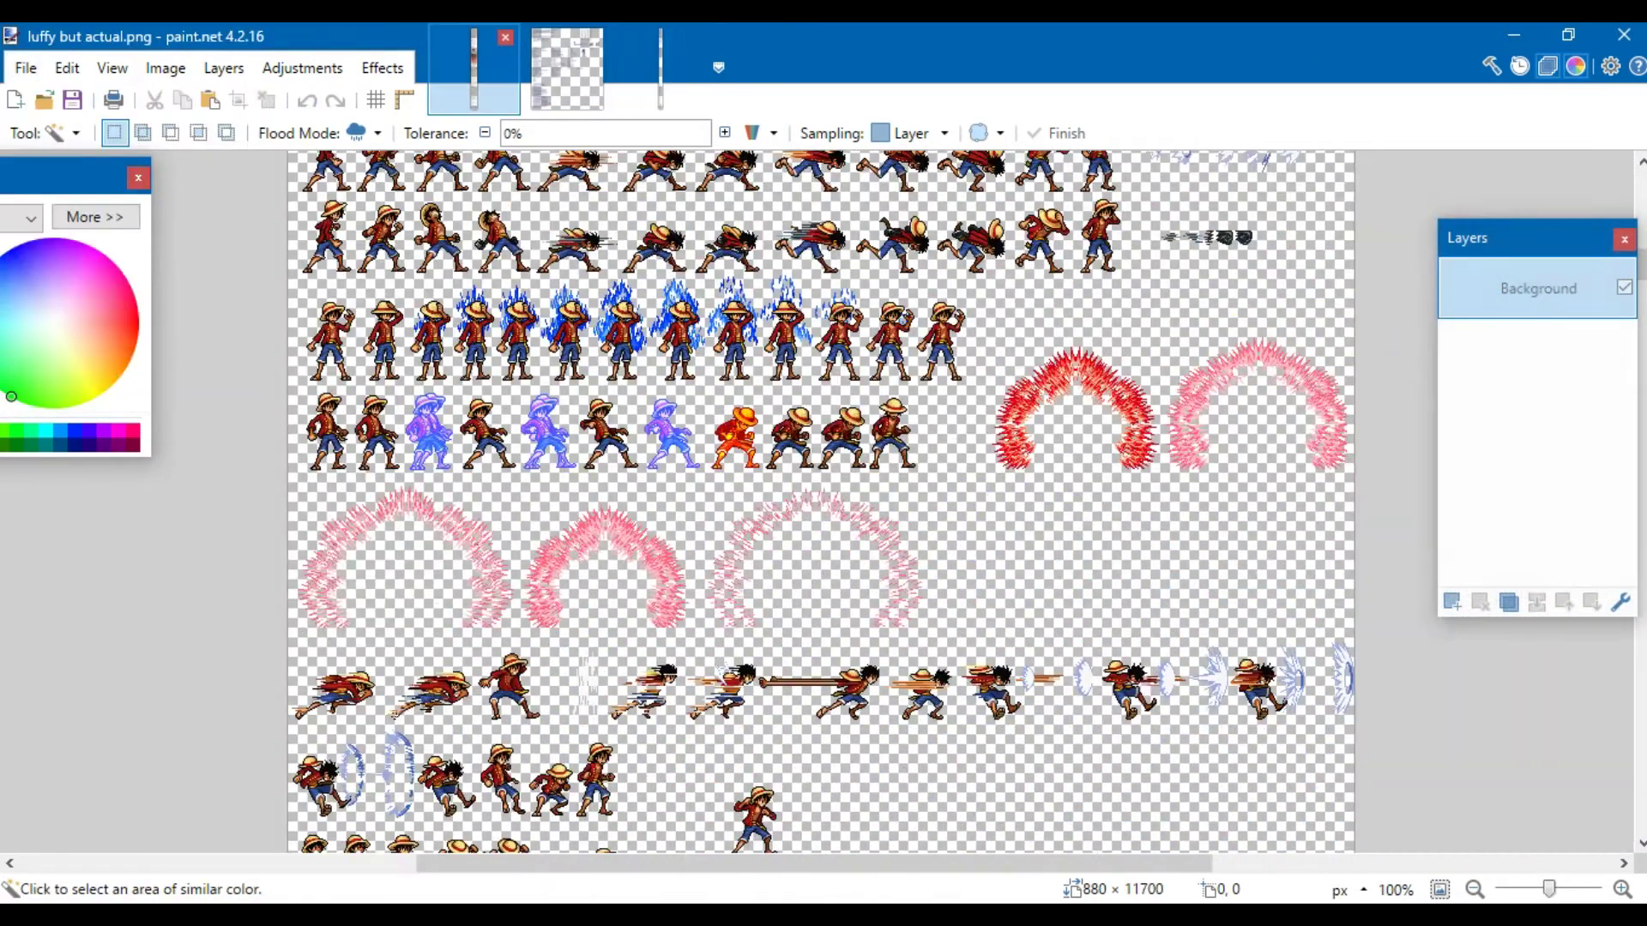
- Check the remaining open sprite sheets and close Sonic The Hedgehog Ultimate Sheet.png
scroll(493, 583, up, 11)
scroll(506, 507, down, 12)
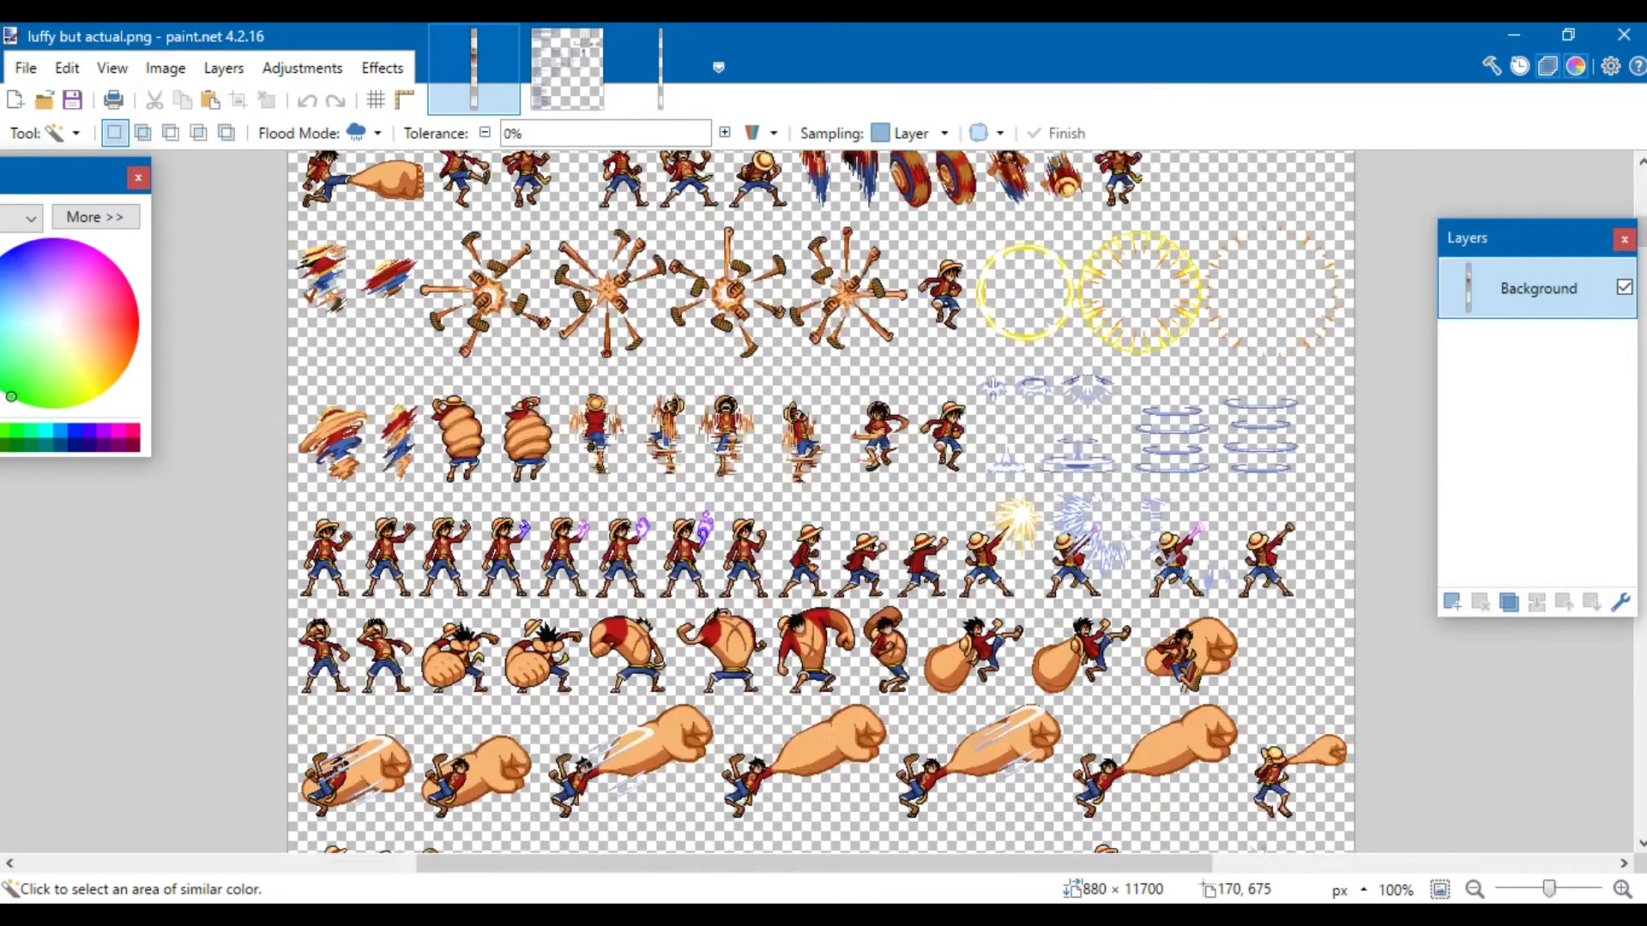
click(567, 70)
click(659, 71)
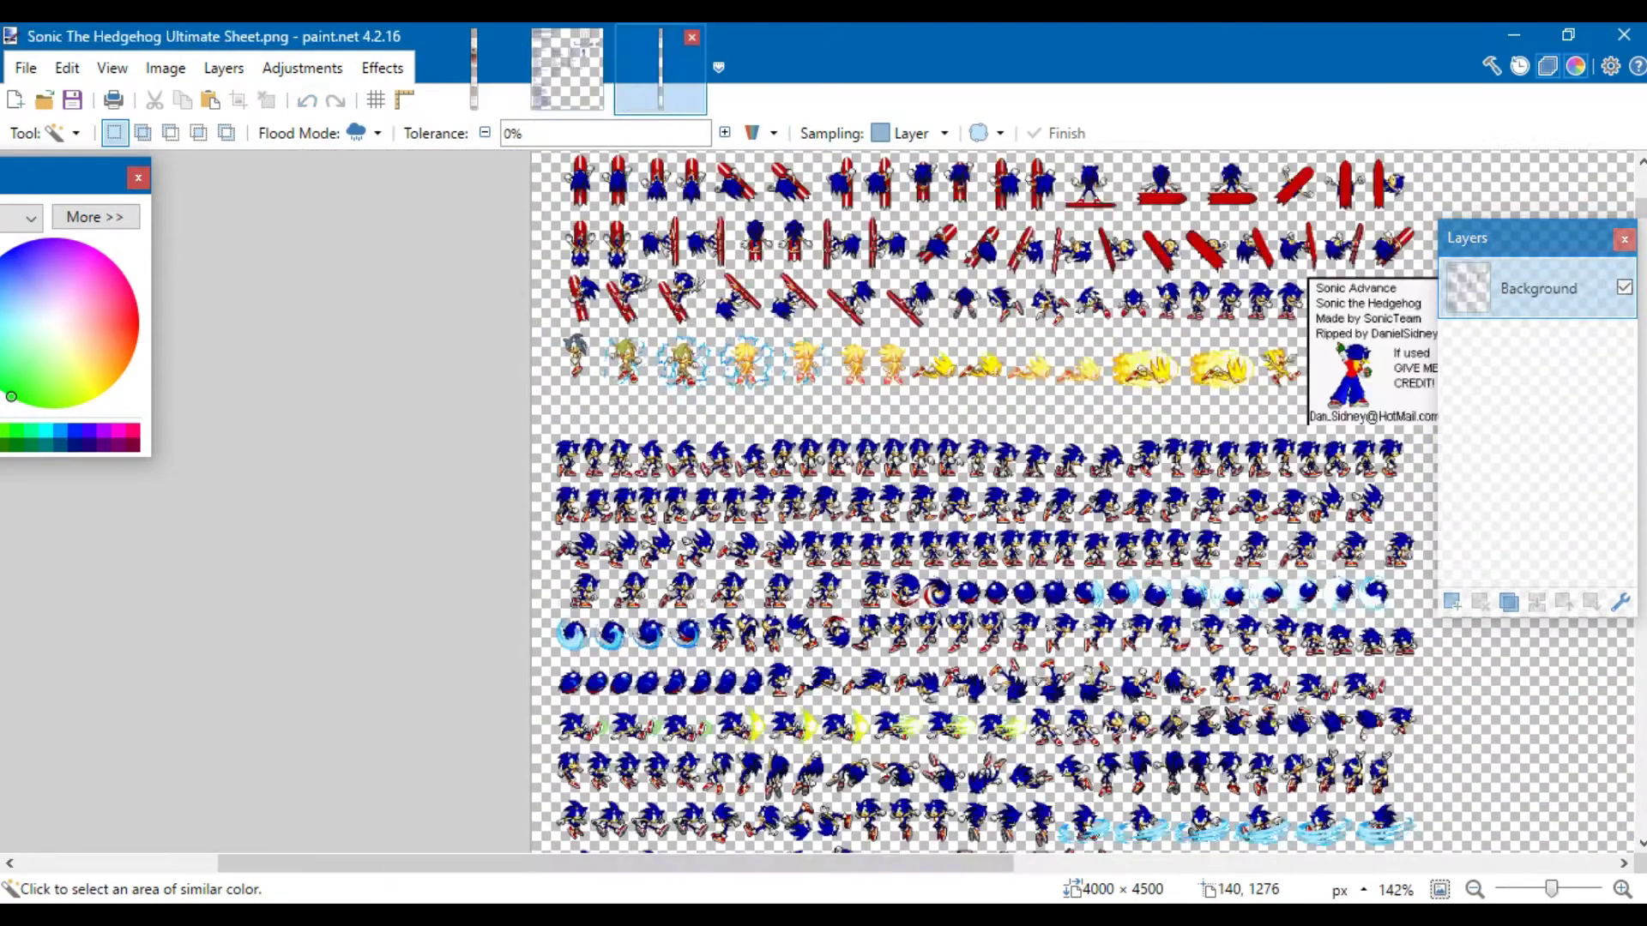
click(473, 70)
click(567, 71)
click(660, 70)
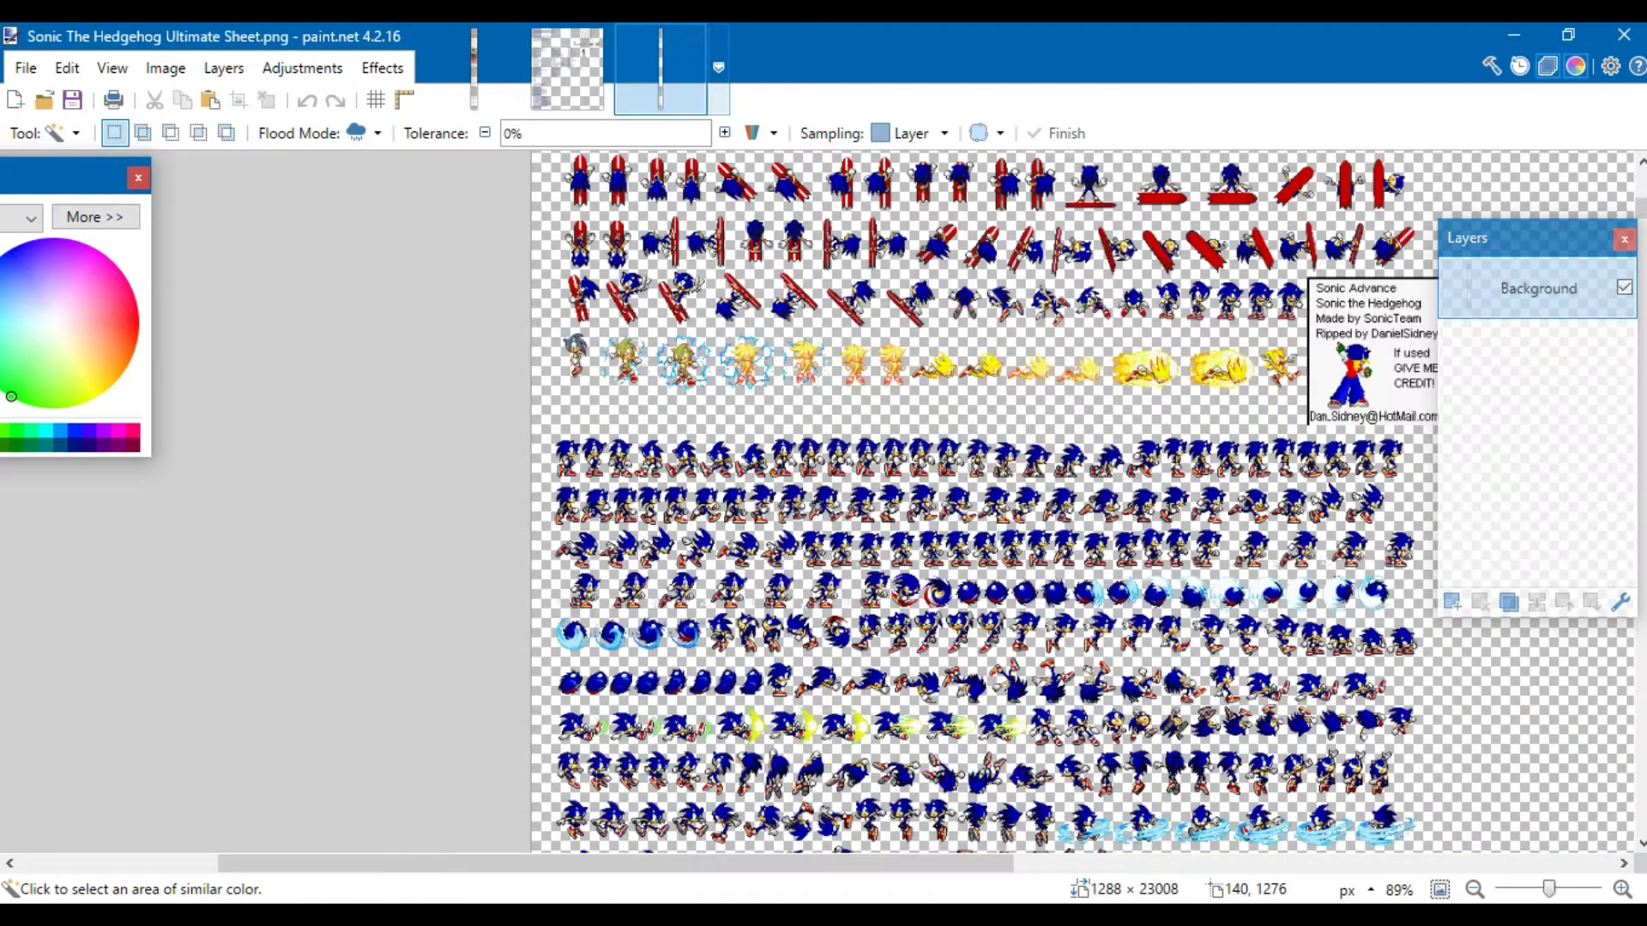
click(691, 37)
scroll(1115, 502, down, 5)
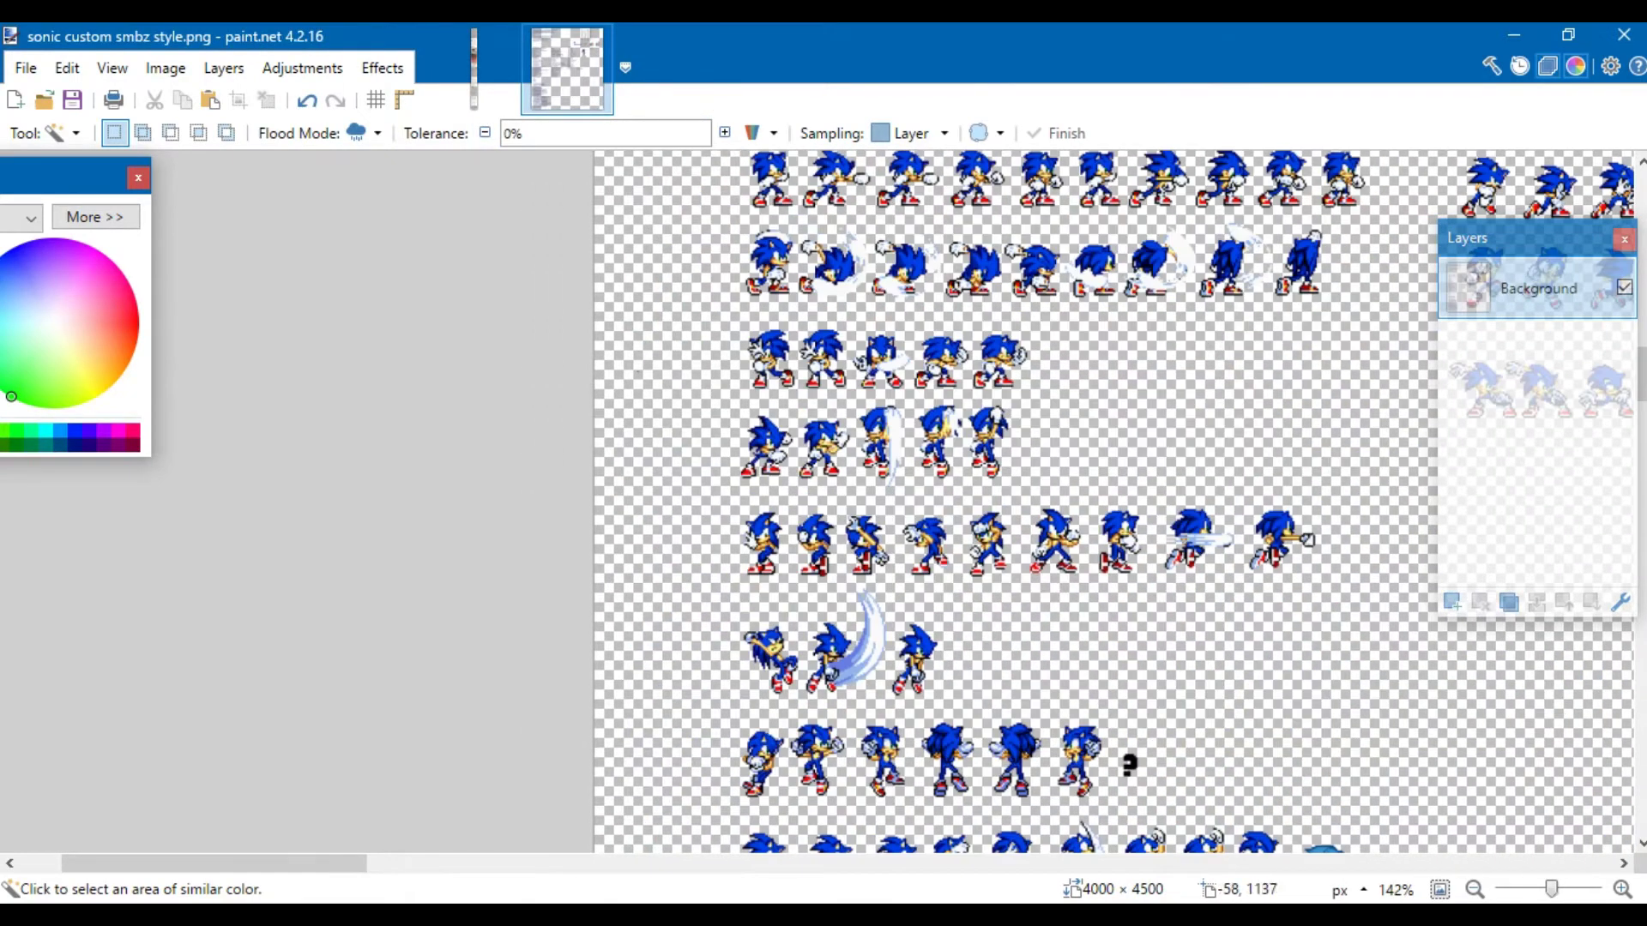
- Reopen sonic_the_hedgehog_by_jmkrebs30_d4z4te1.png from the recent files and view it at 100%
click(26, 67)
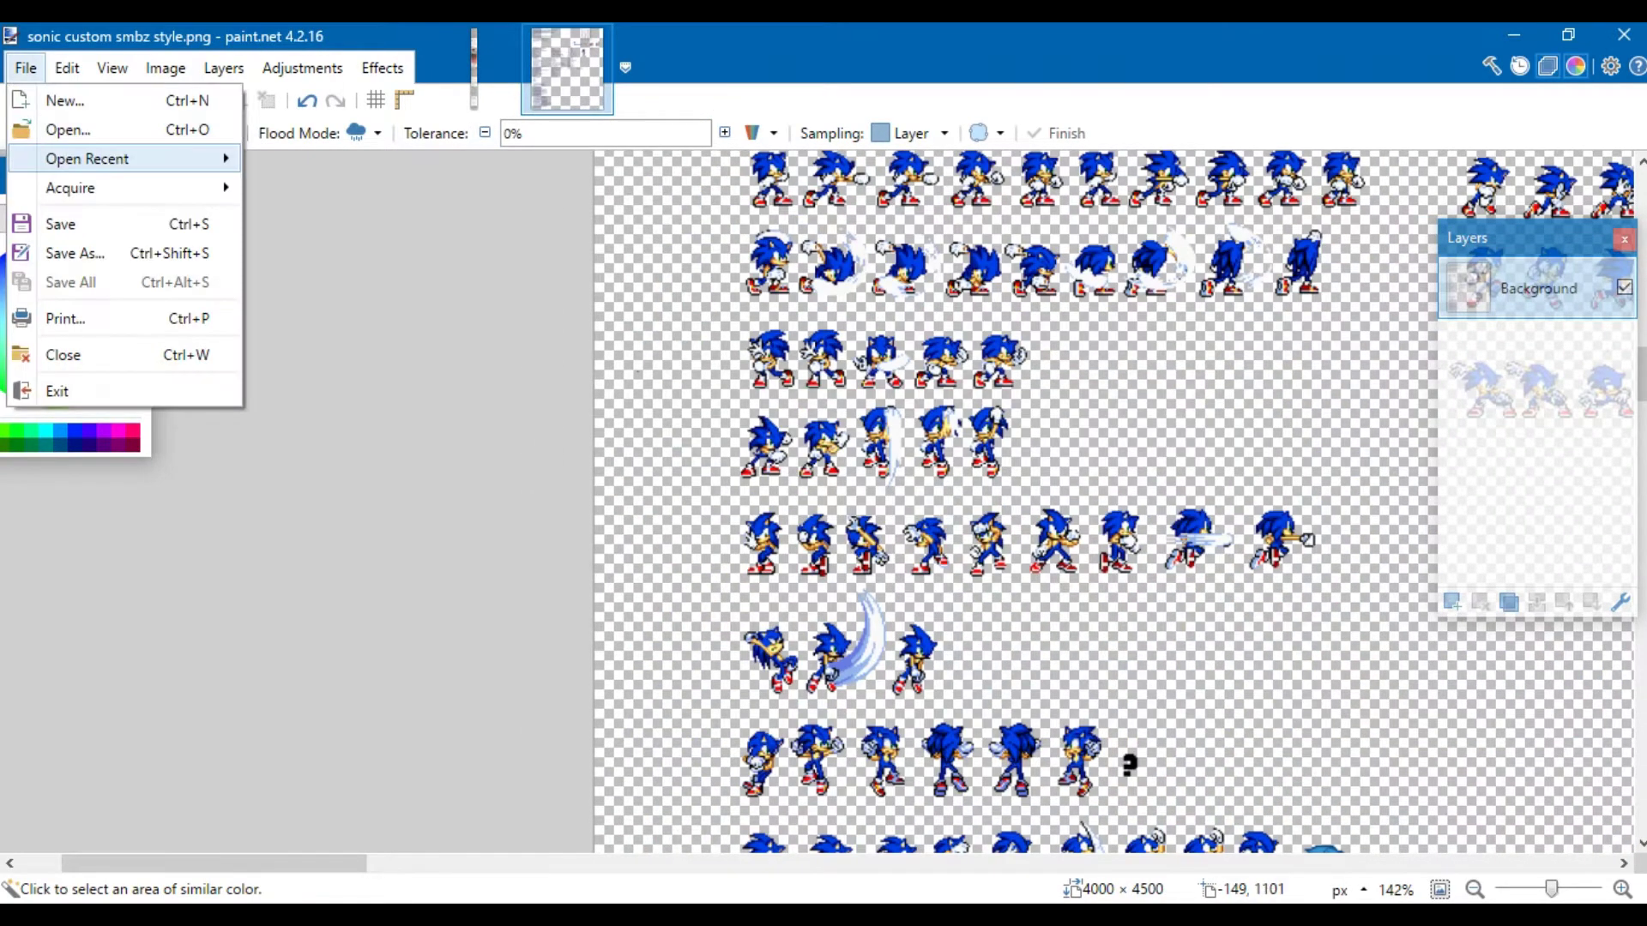
mouse_move(88, 159)
click(515, 259)
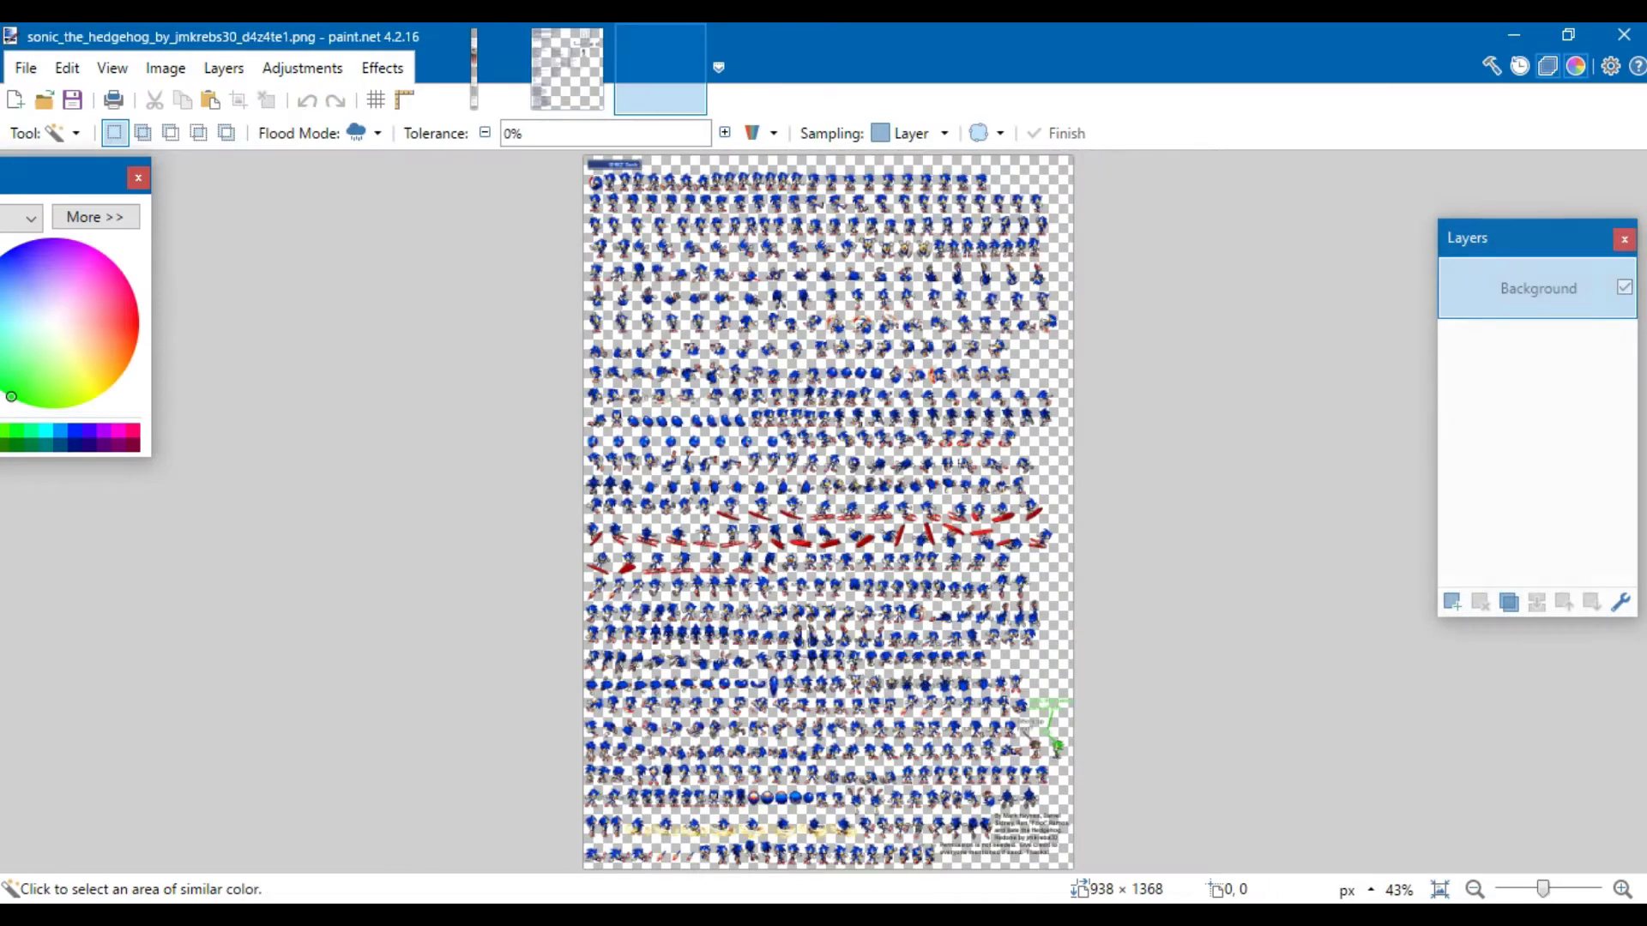
key(ctrl+0)
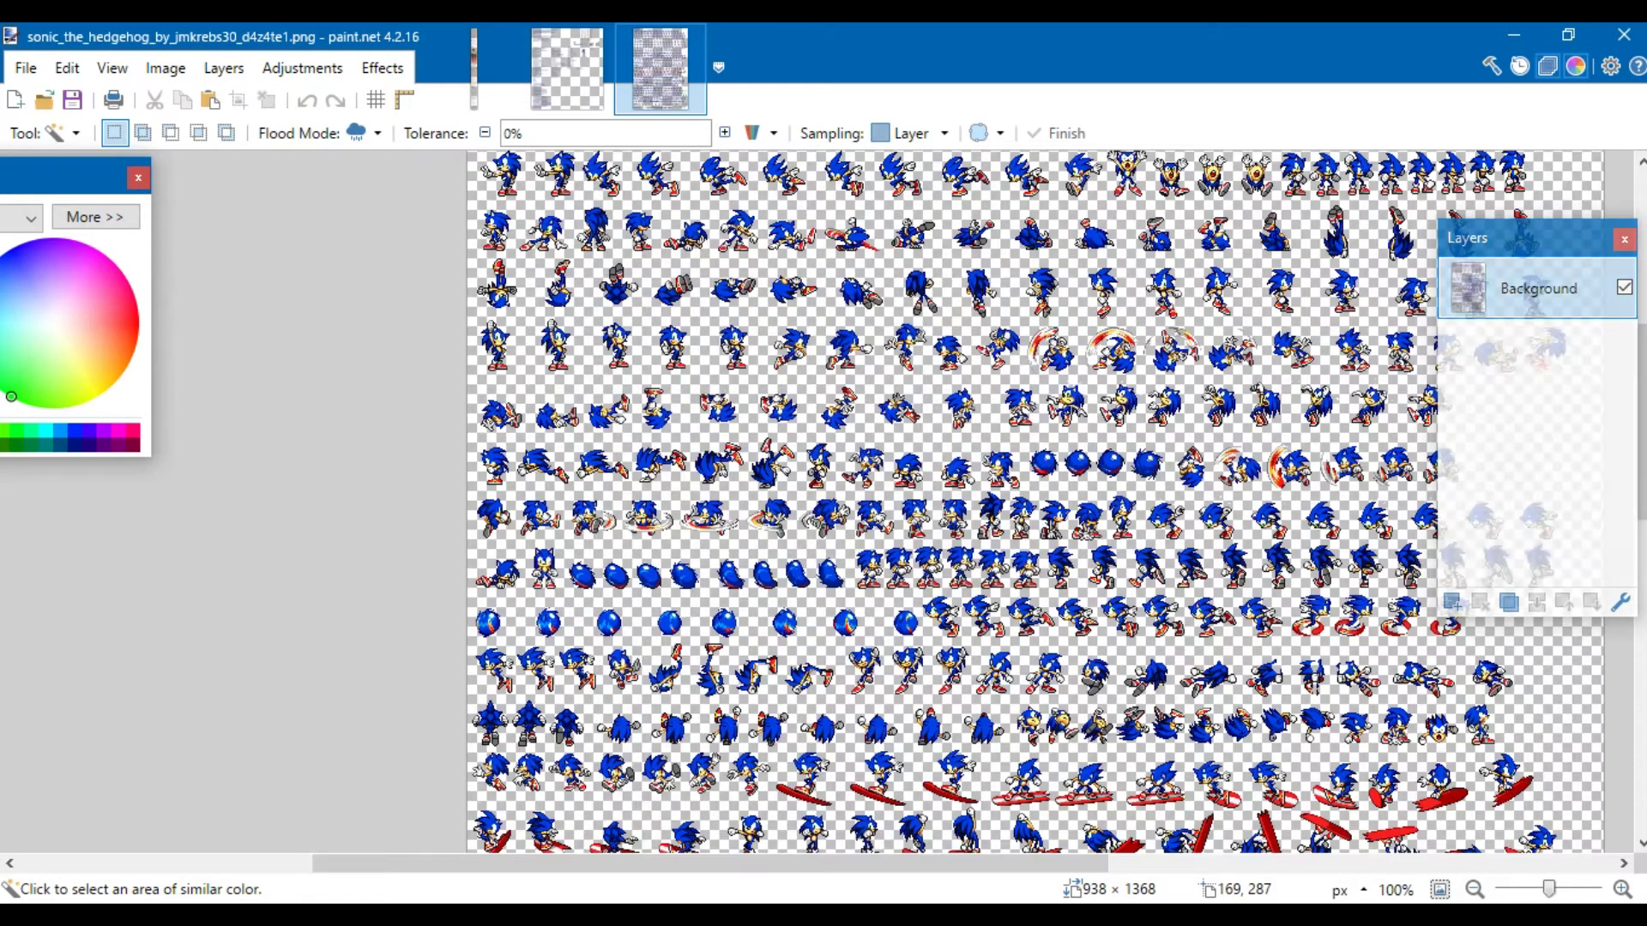
- Compare the poses and colors in sonic custom smbz style.png with those in the SMBZ Sonic sheet
click(567, 68)
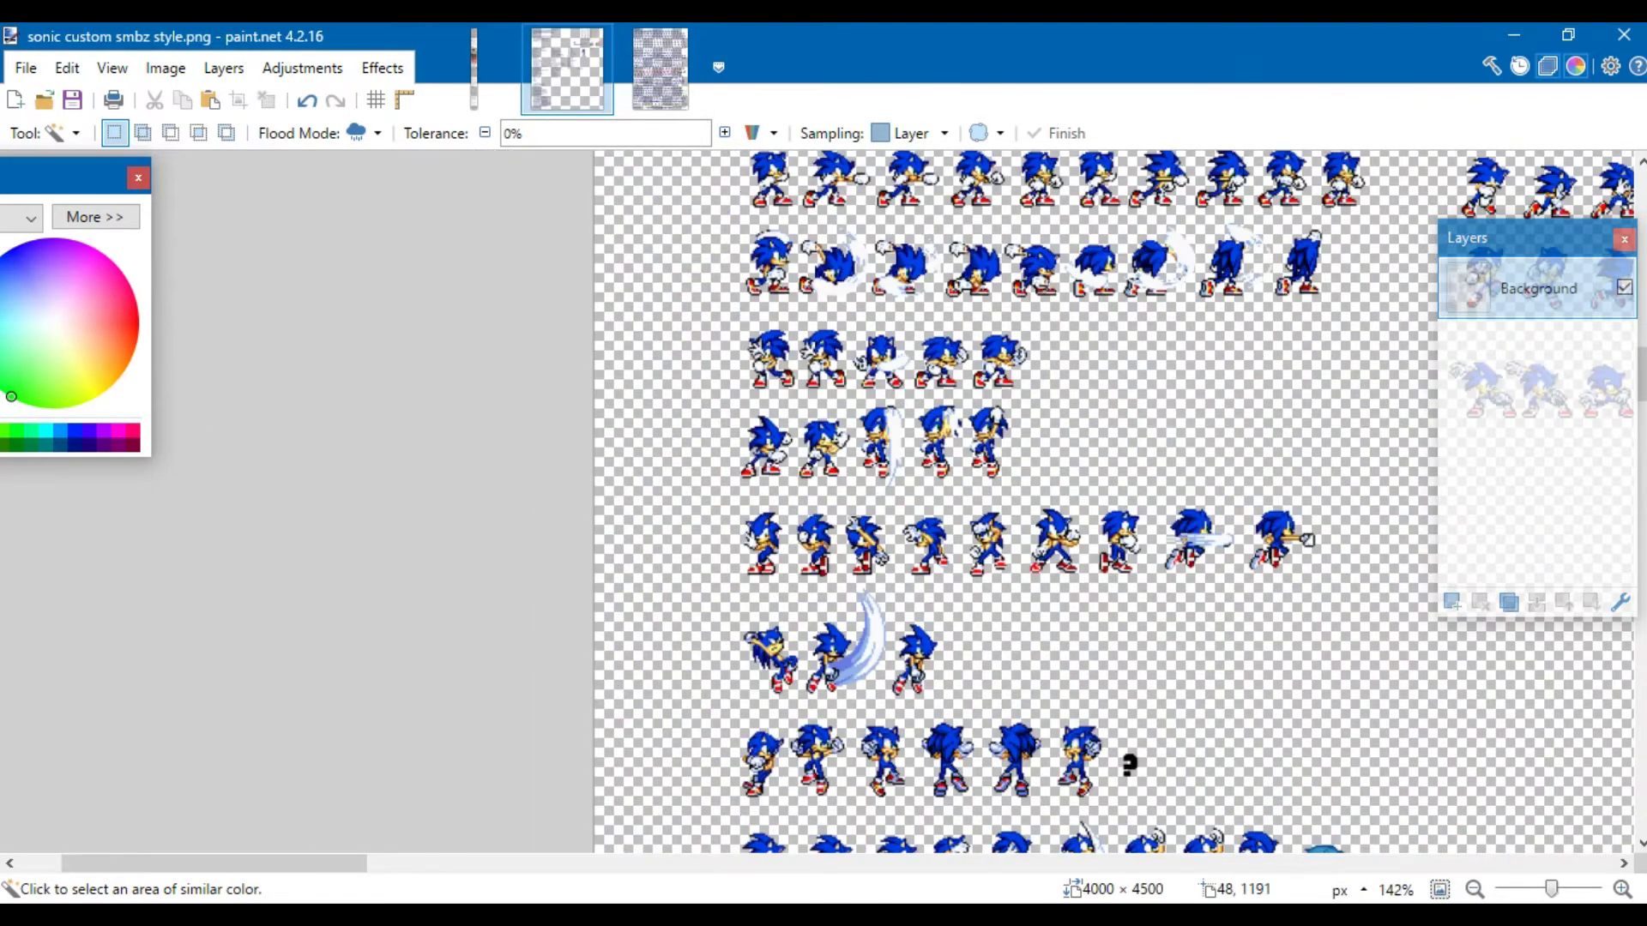
scroll(652, 515, down, 3)
click(660, 69)
click(567, 69)
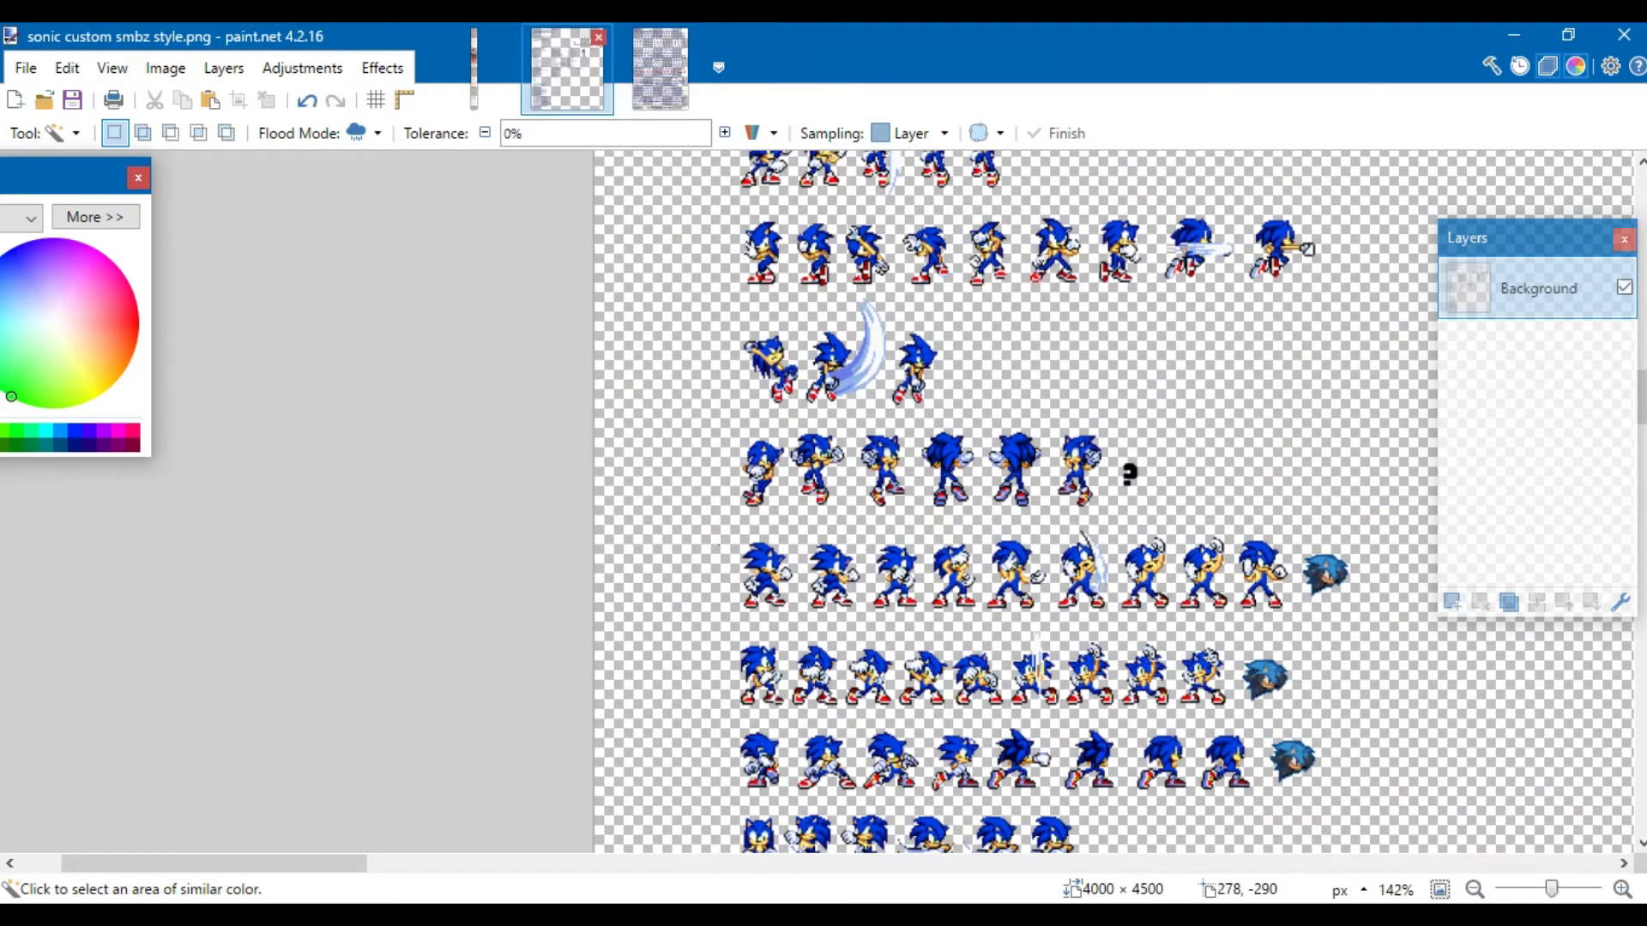
click(659, 69)
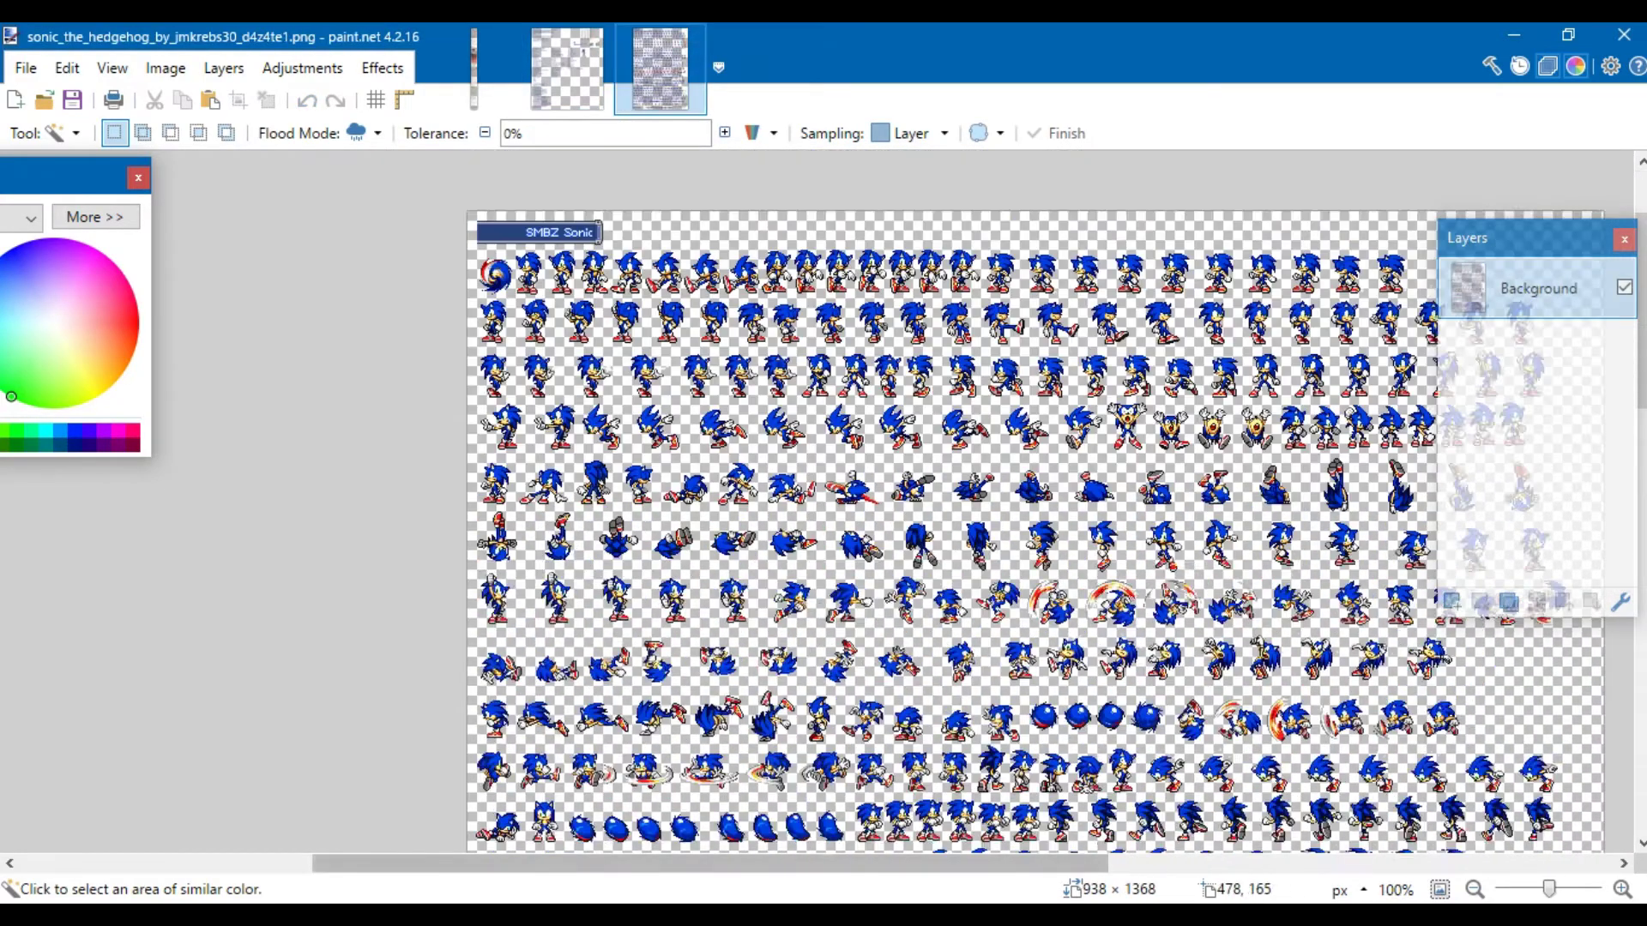
scroll(821, 641, down, 5)
scroll(966, 612, up, 5)
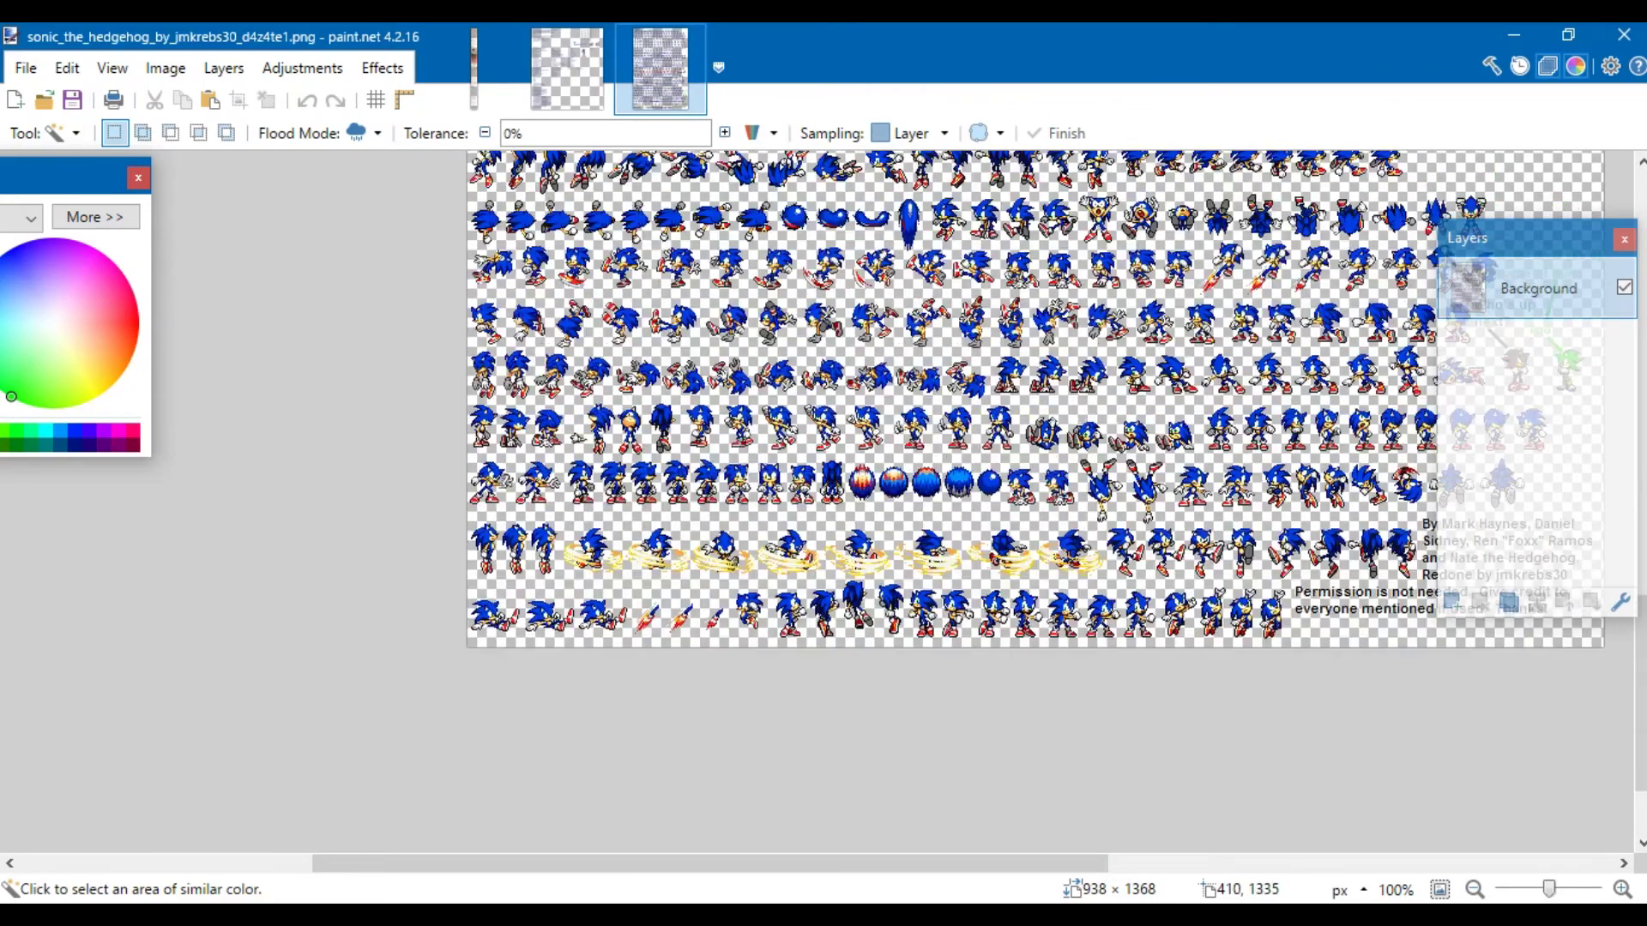
click(567, 71)
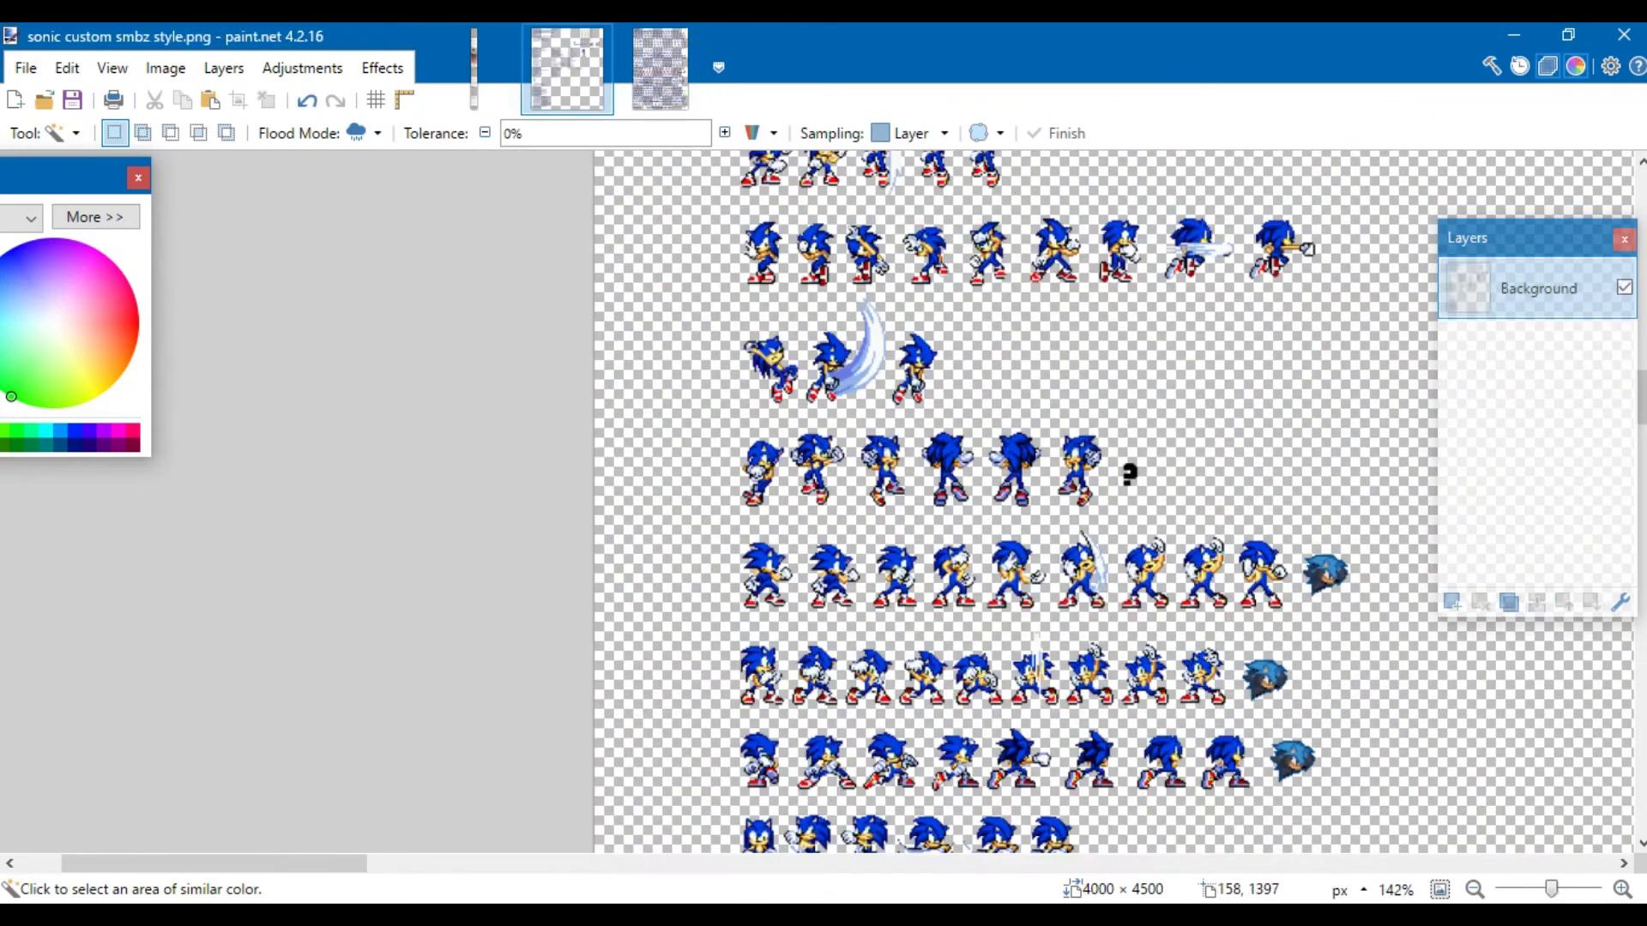
scroll(867, 390, down, 3)
scroll(954, 575, up, 4)
scroll(858, 515, down, 15)
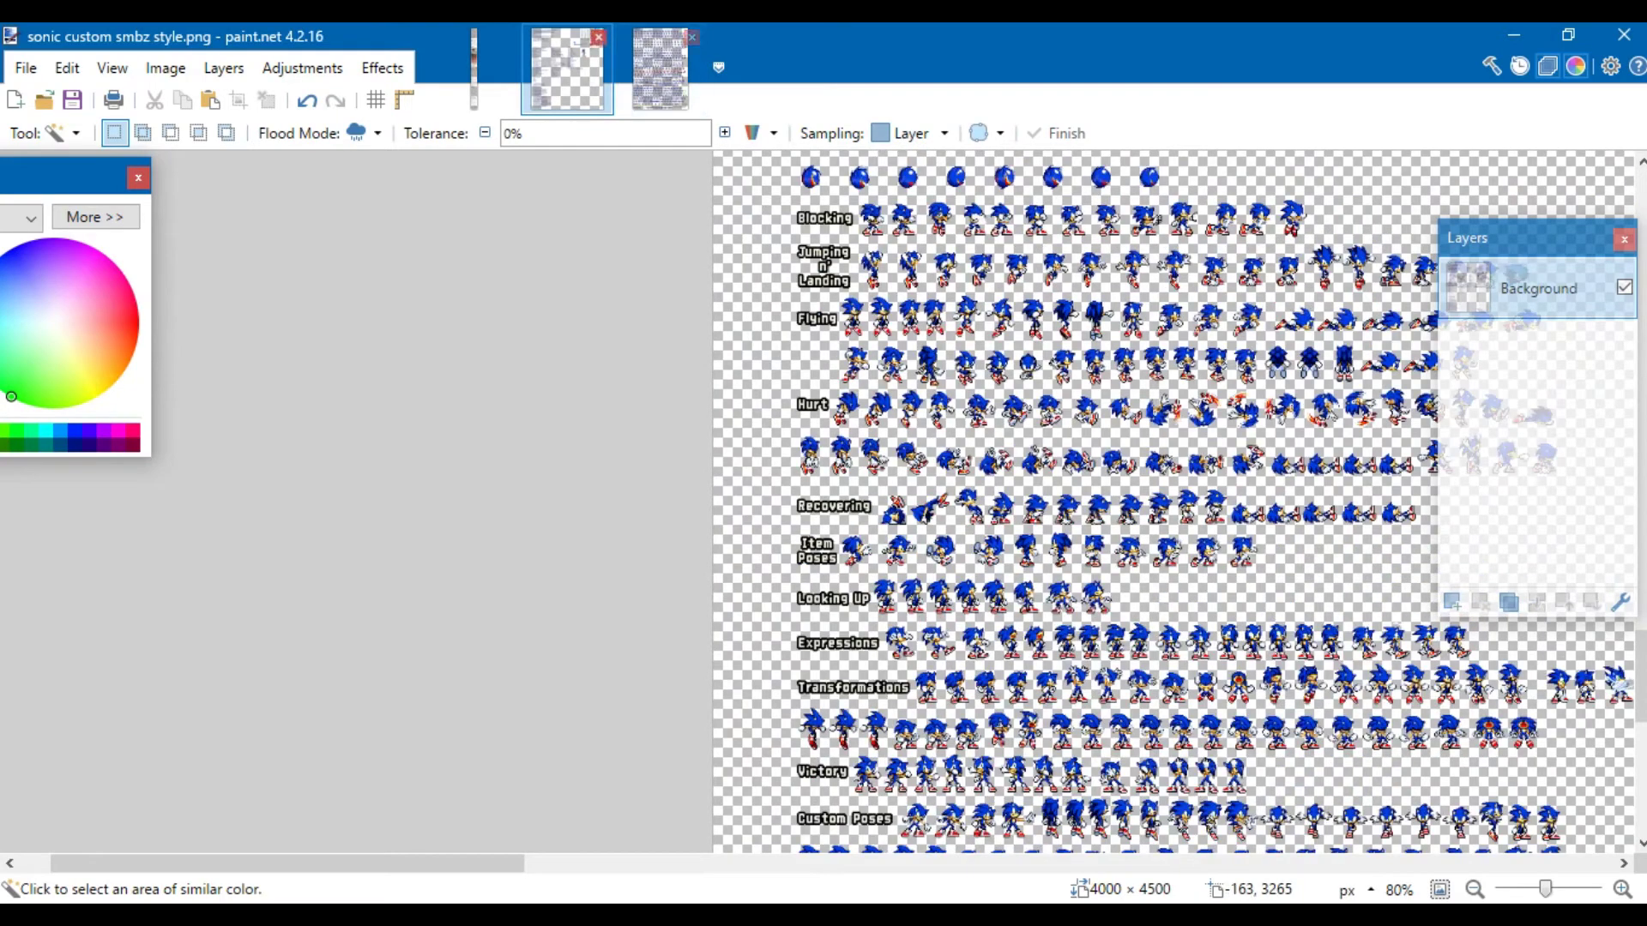
- Look through the attack sprites in luffy but actual.png
click(475, 71)
scroll(601, 613, down, 4)
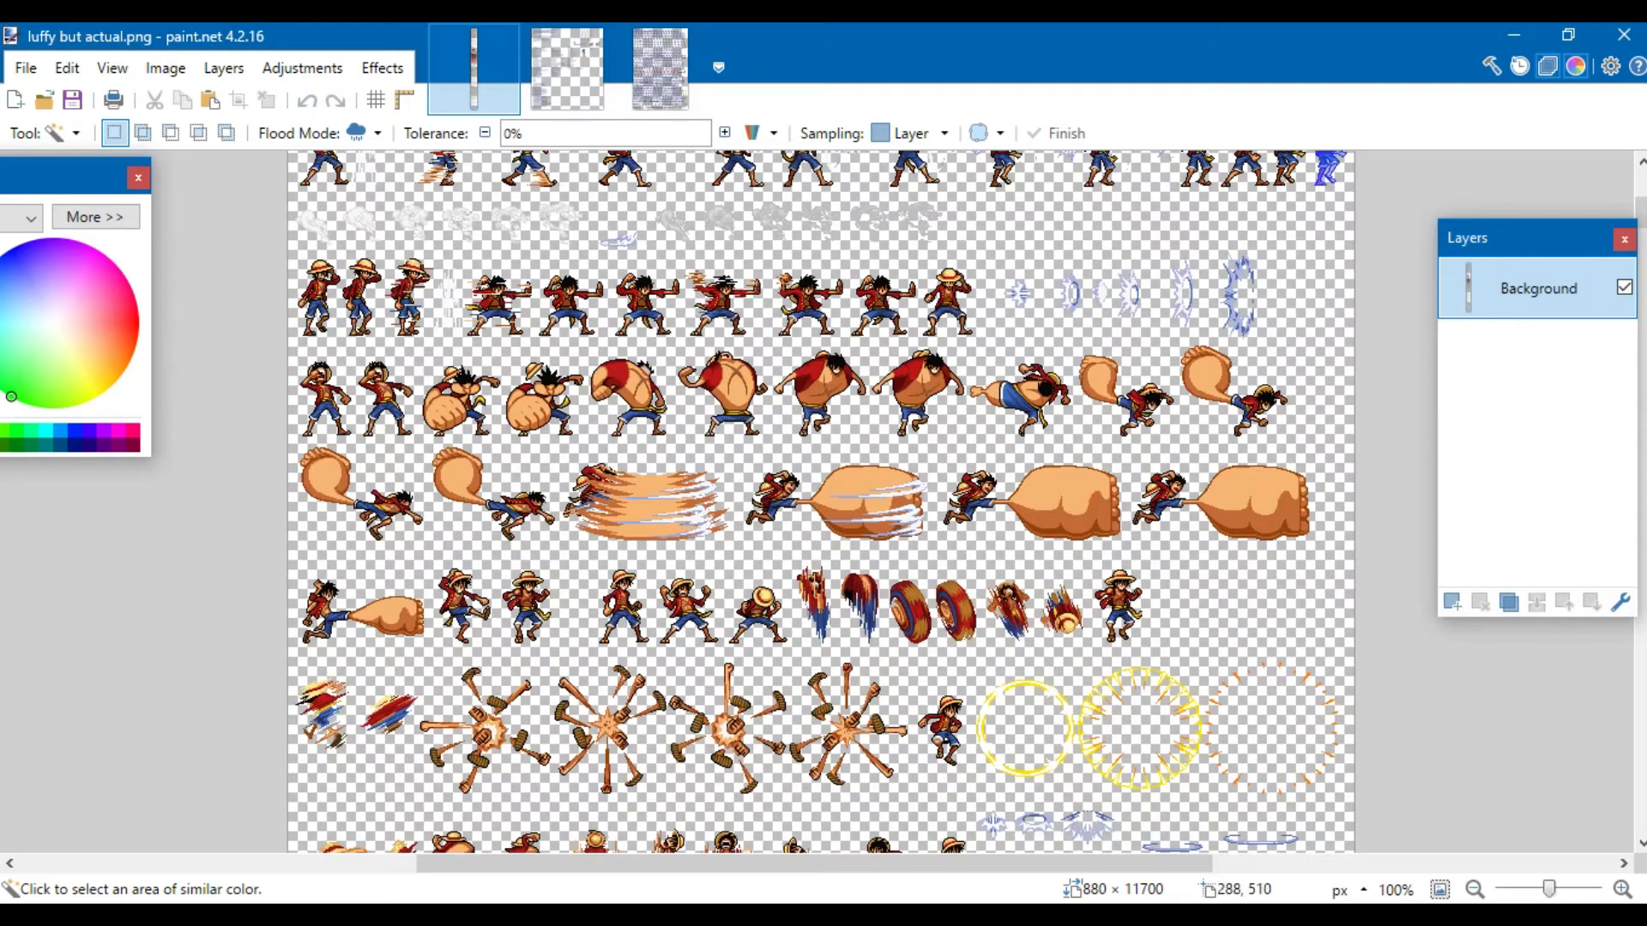
scroll(821, 502, down, 10)
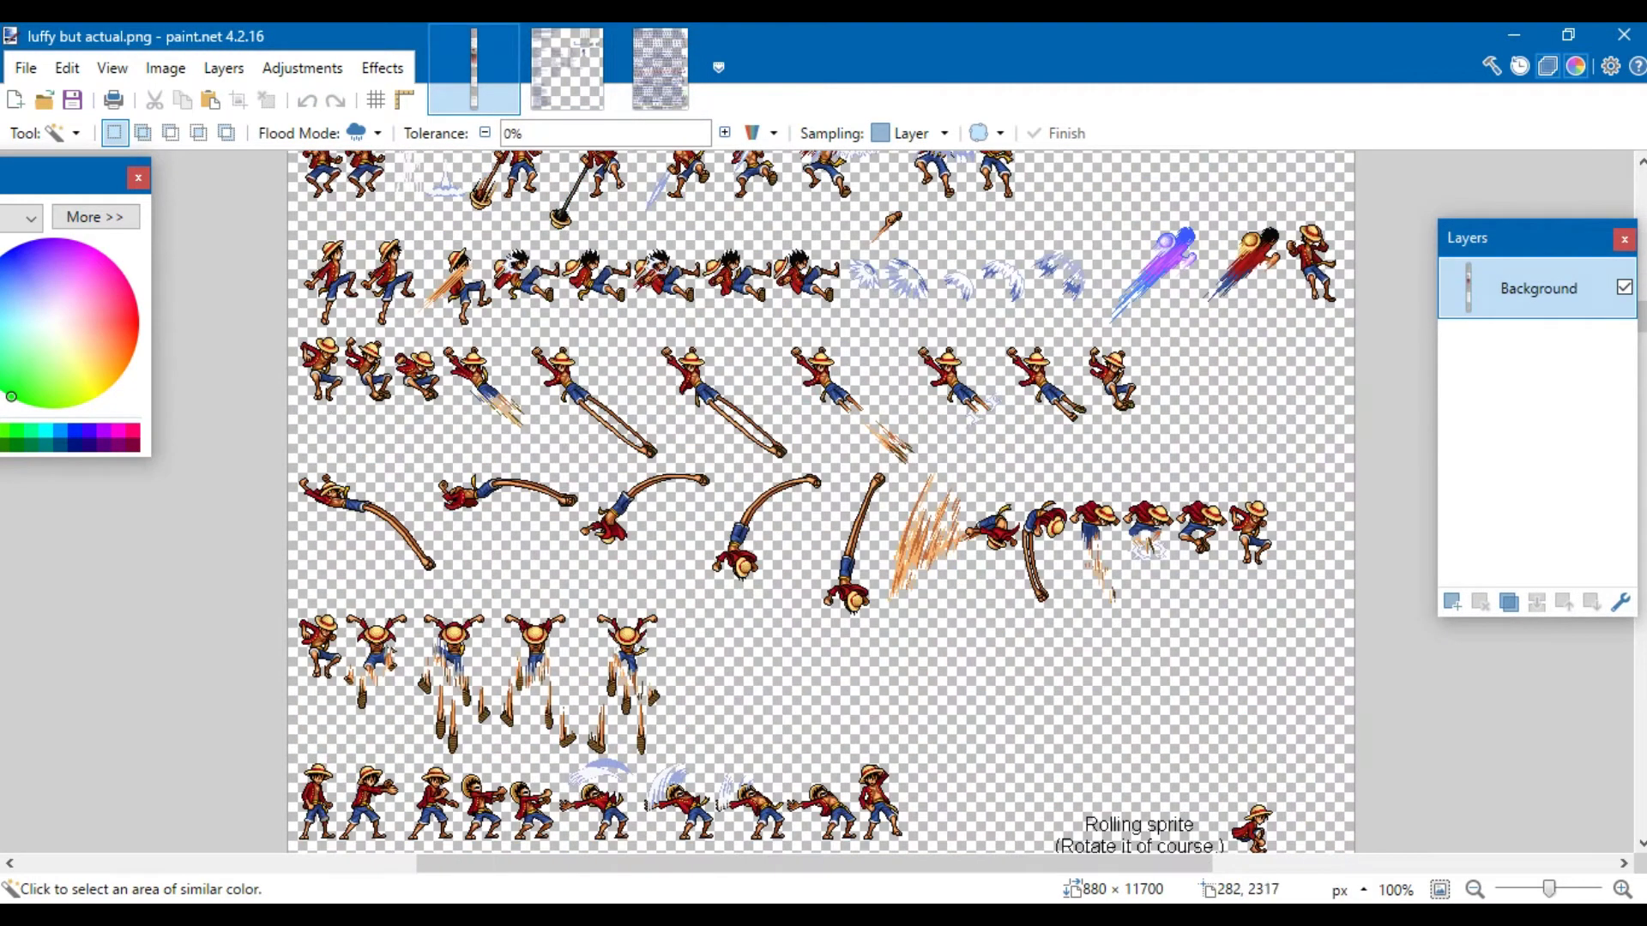
scroll(822, 502, down, 10)
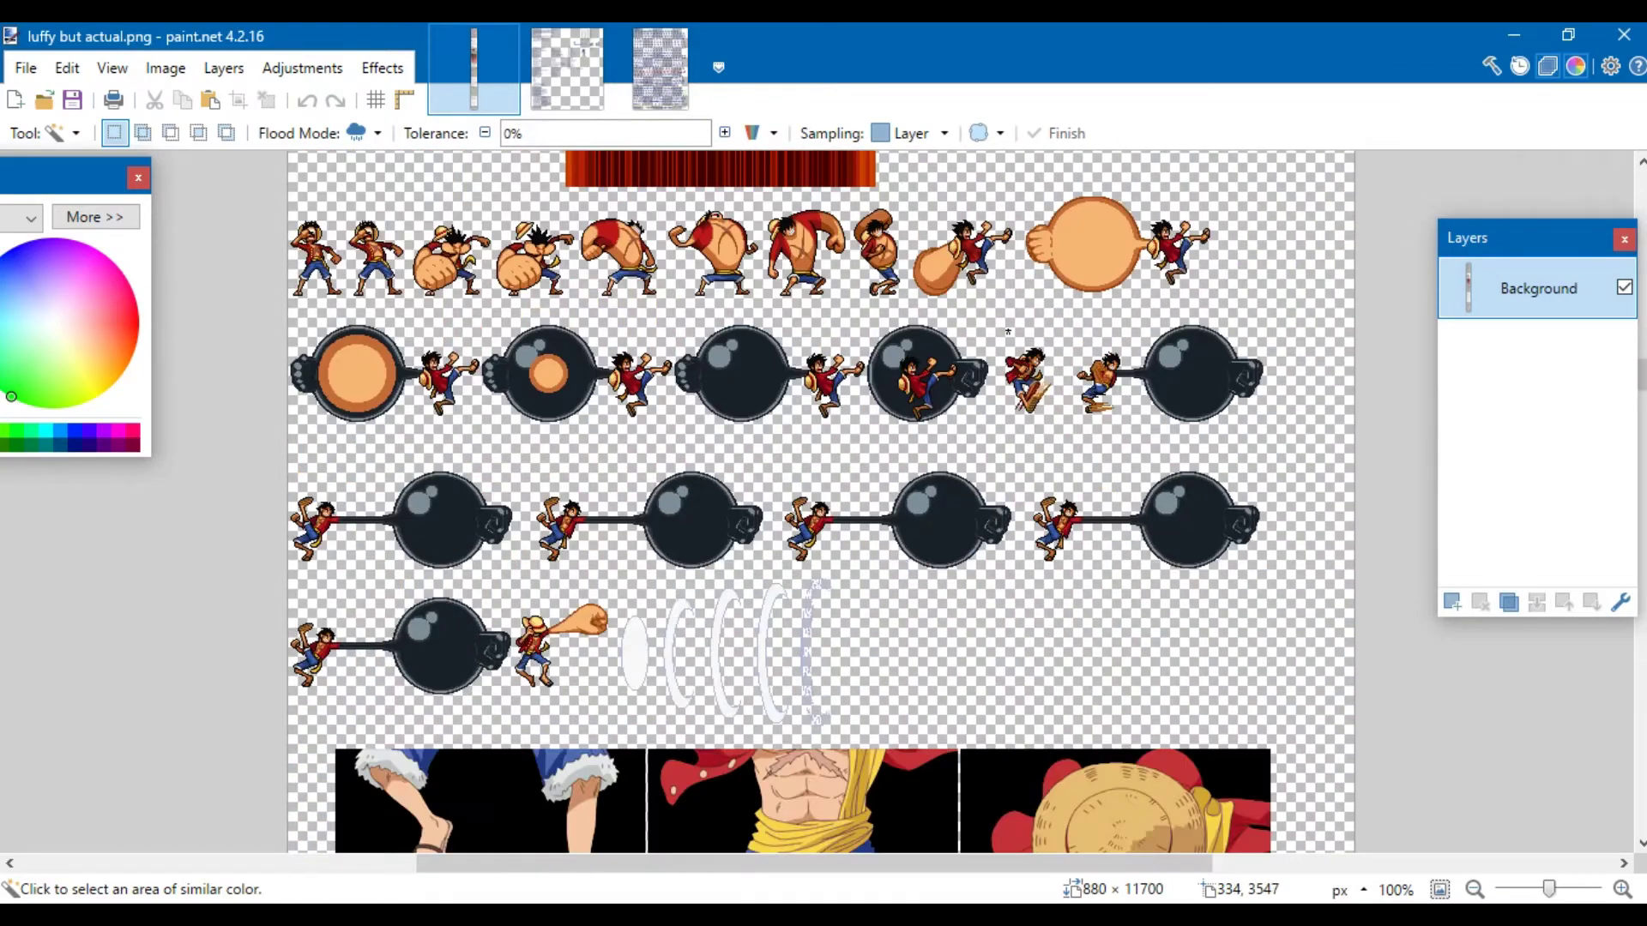
- Look through the remaining sprites in luffy but actual.png, from the large fist attacks down to the transparency effects
scroll(822, 502, up, 3)
scroll(822, 502, down, 15)
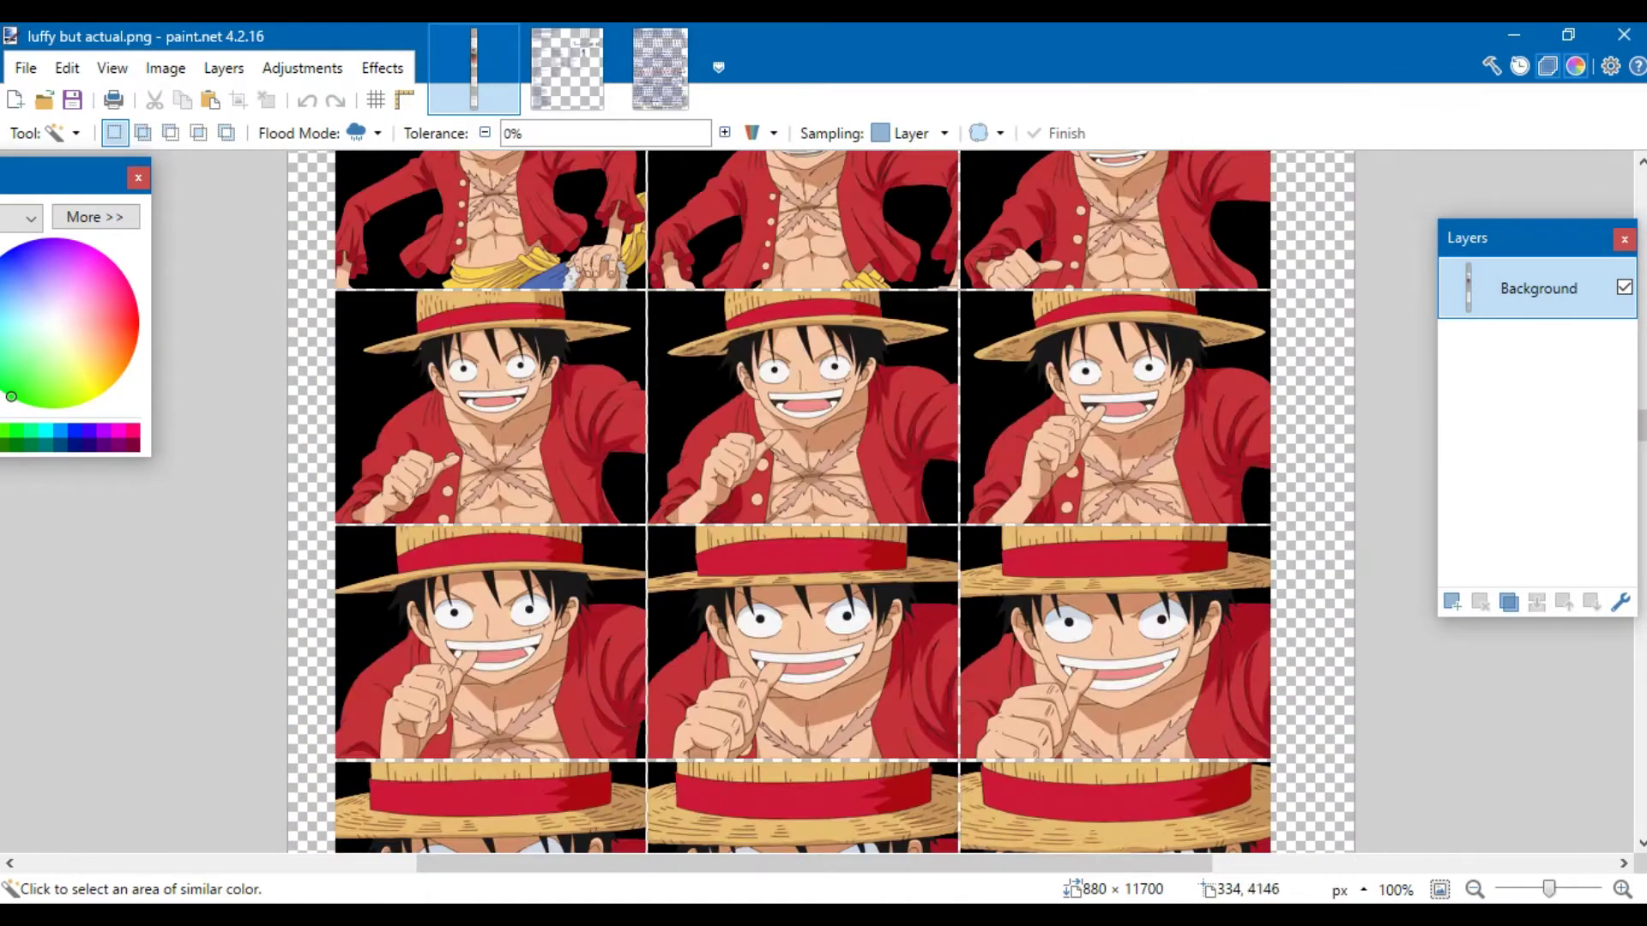
scroll(822, 501, down, 19)
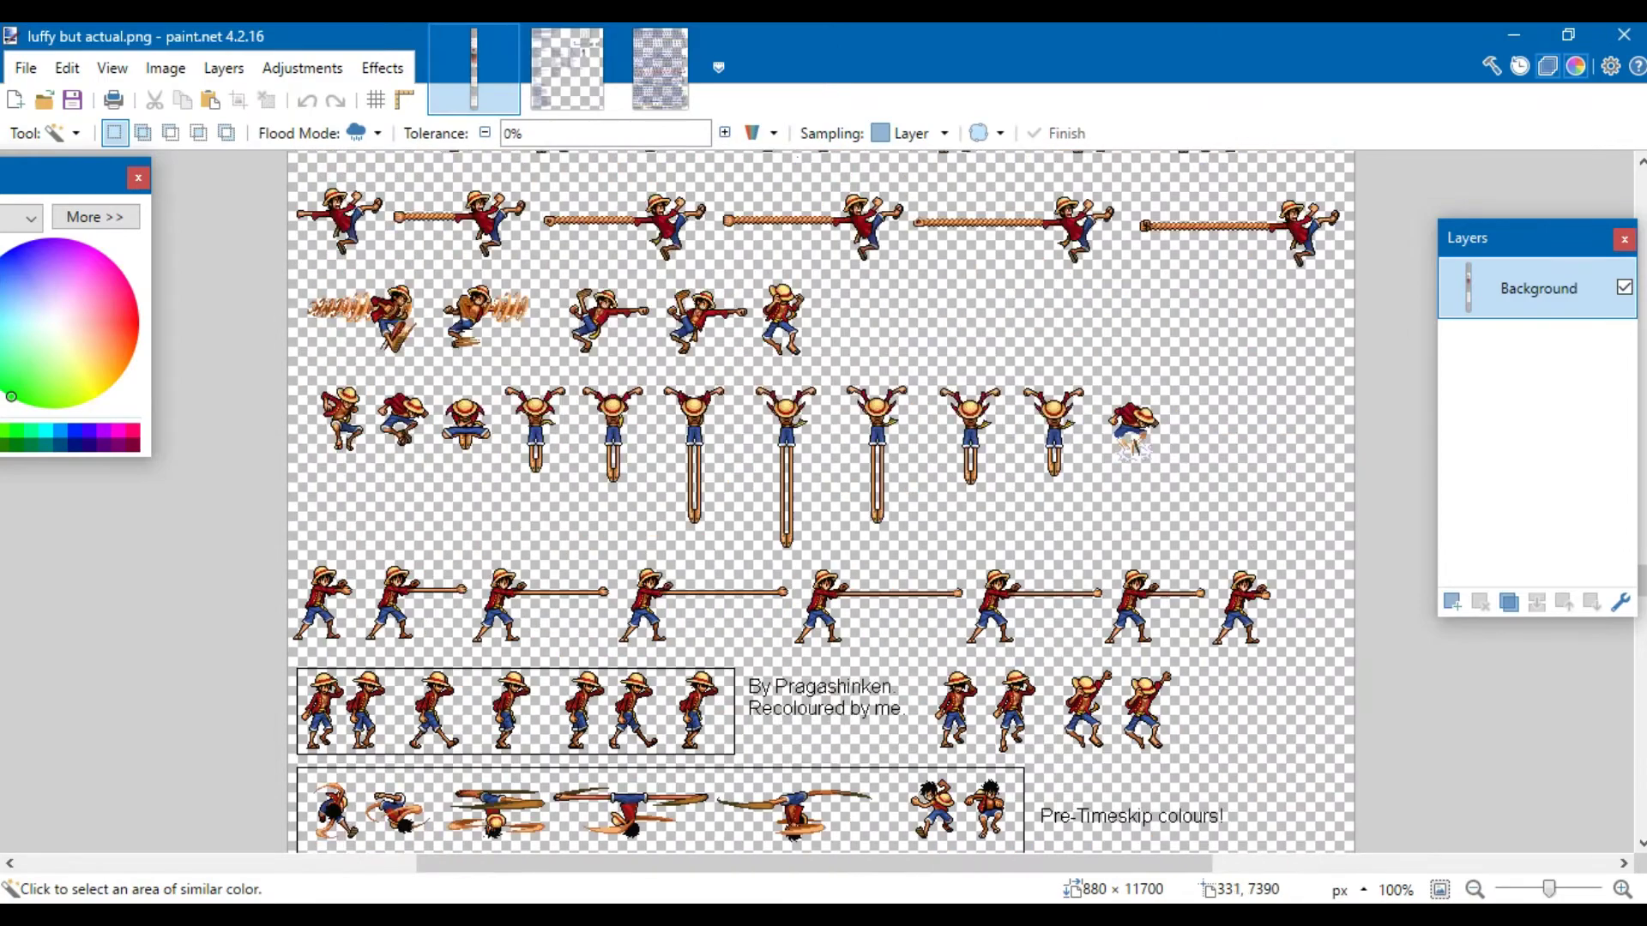
scroll(821, 502, down, 8)
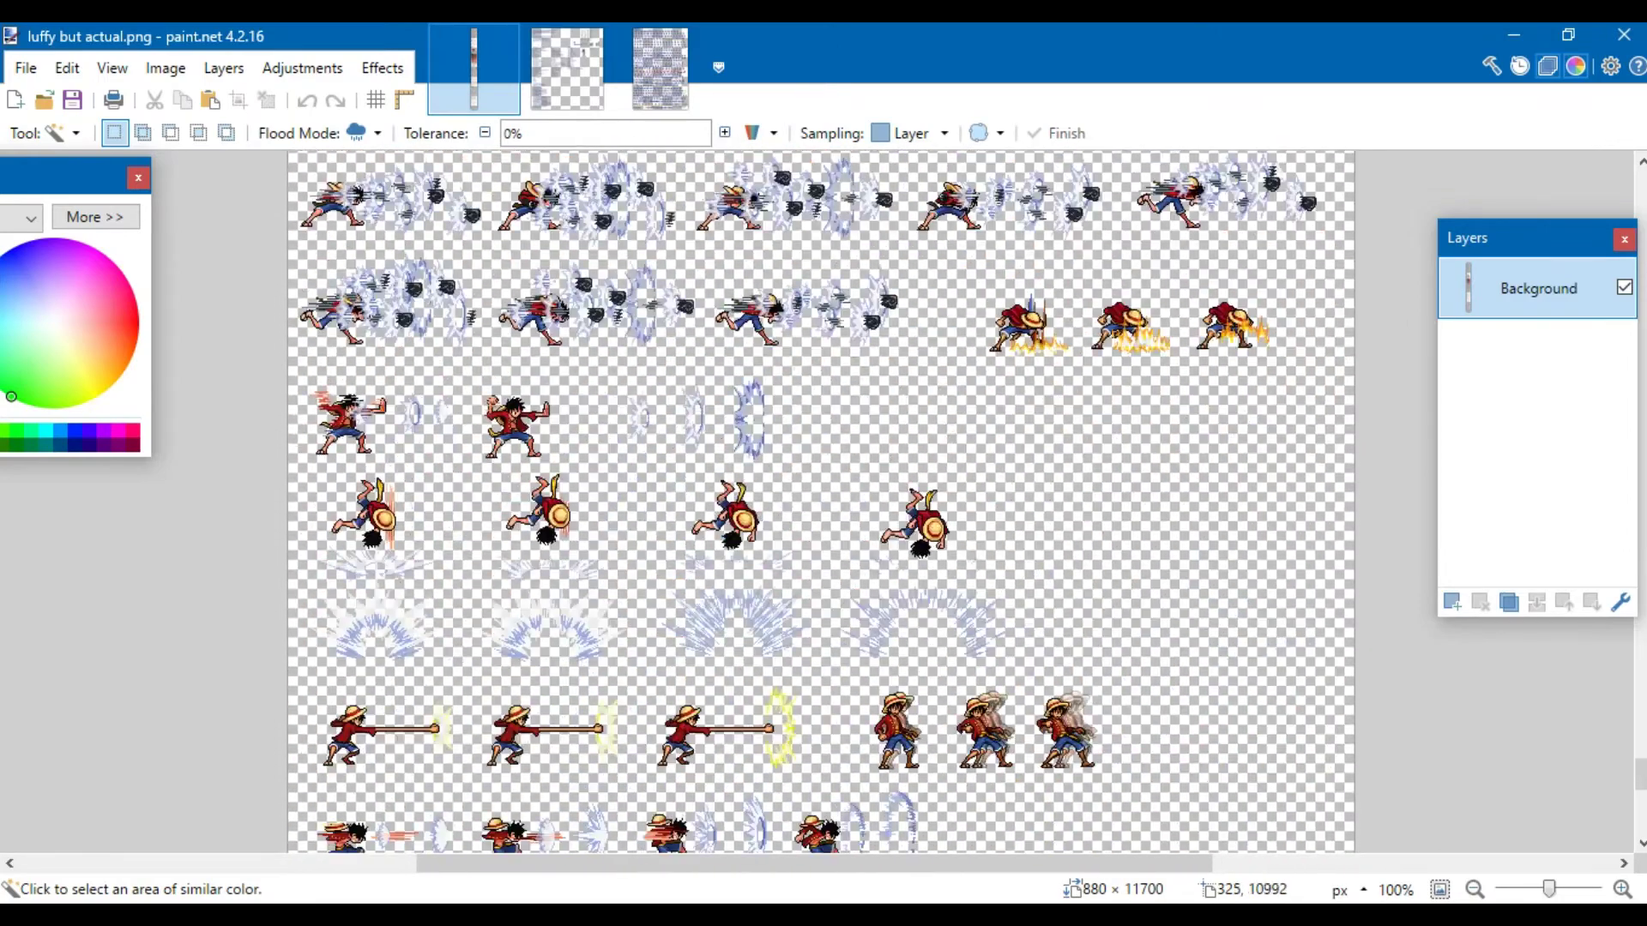
scroll(822, 502, up, 6)
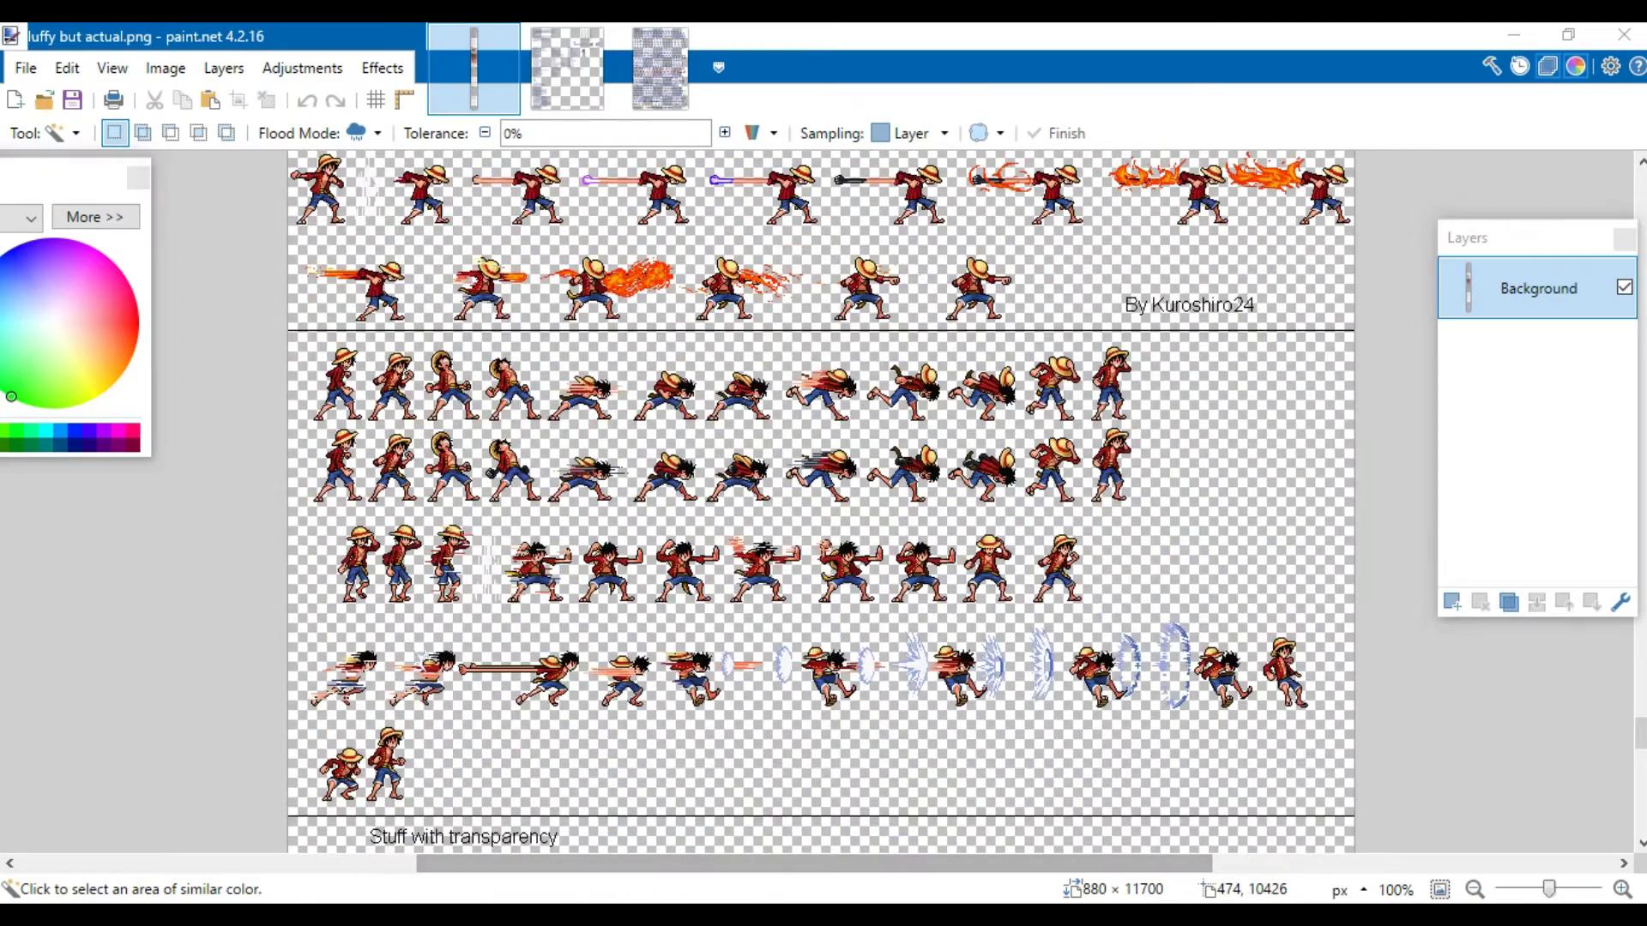
- Switch to Macromedia Flash and give the V-cam on frame 1 a black Tint of 100%
key(alt+Tab)
scroll(631, 525, up, 5)
scroll(631, 525, down, 4)
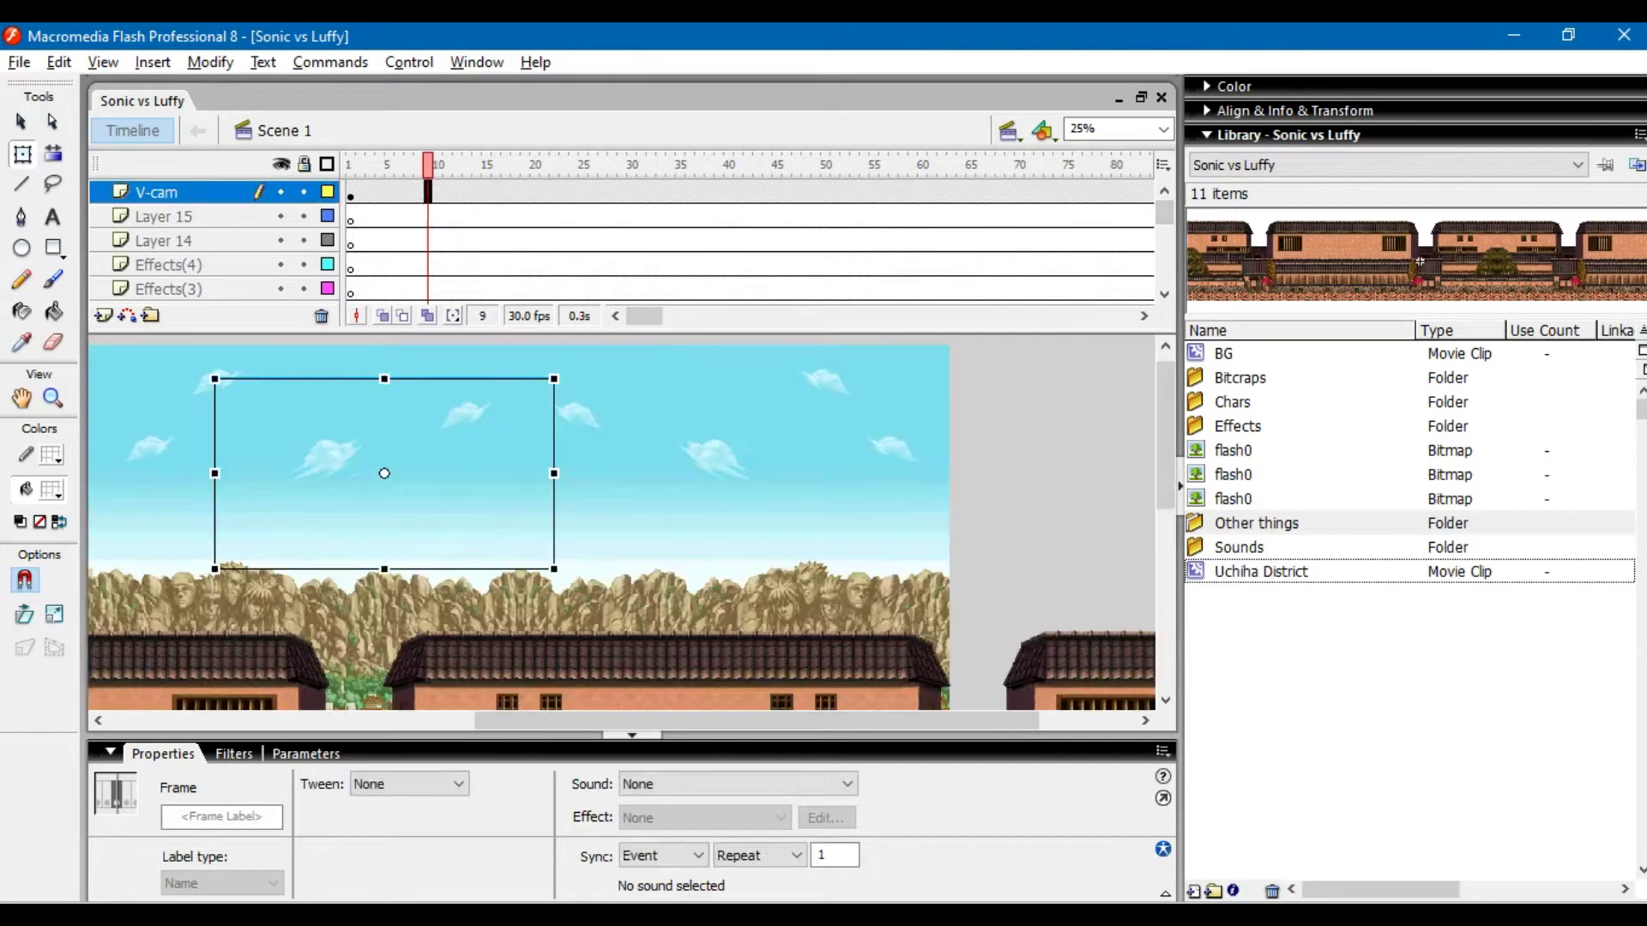
drag(427, 165, 350, 165)
click(350, 194)
click(429, 514)
click(680, 784)
click(652, 837)
drag(851, 783, 853, 530)
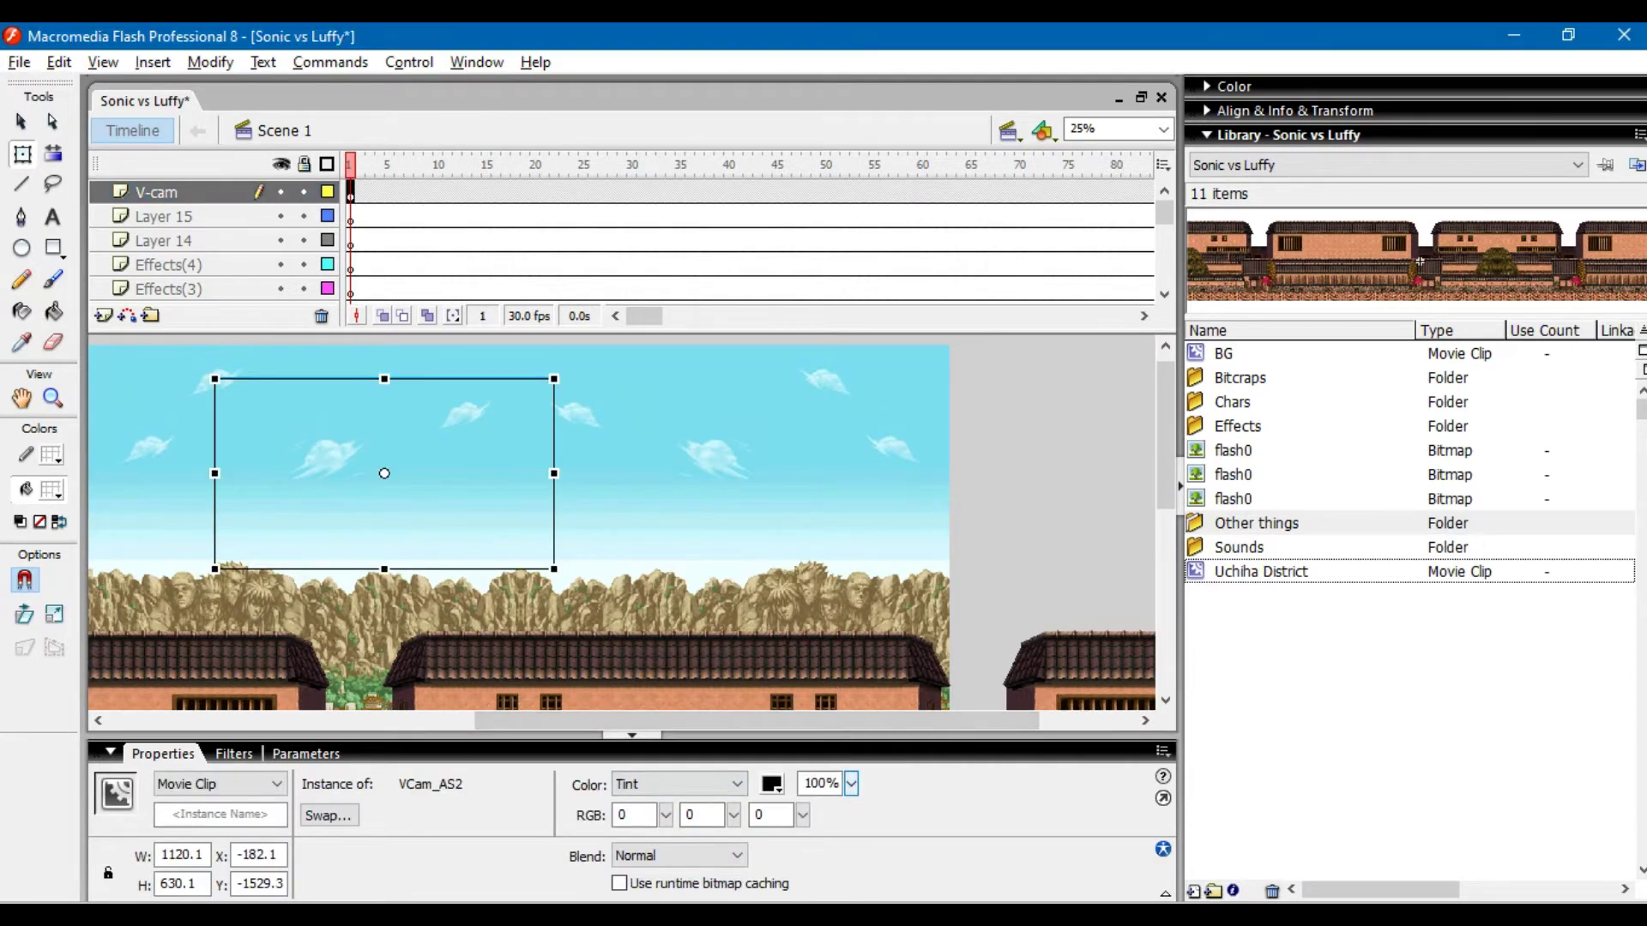
- Add keyframes on the V-cam layer at frames 25 and 10
drag(350, 165, 544, 165)
click(544, 192)
click(583, 192)
right_click(582, 192)
click(660, 305)
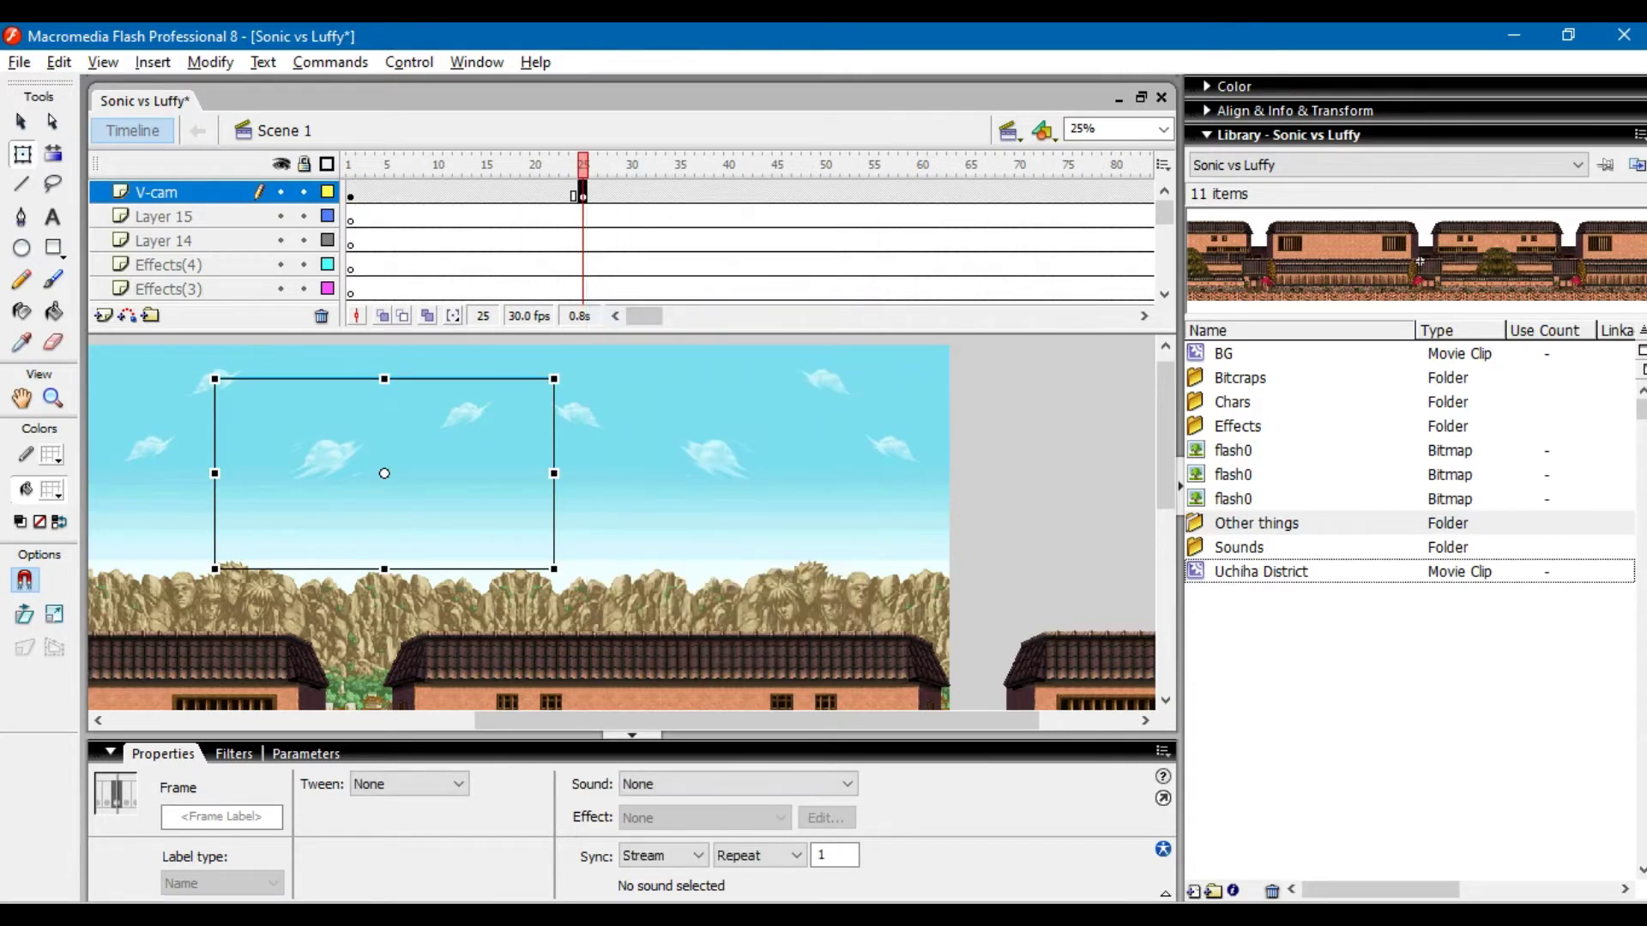
click(437, 191)
right_click(438, 191)
click(515, 302)
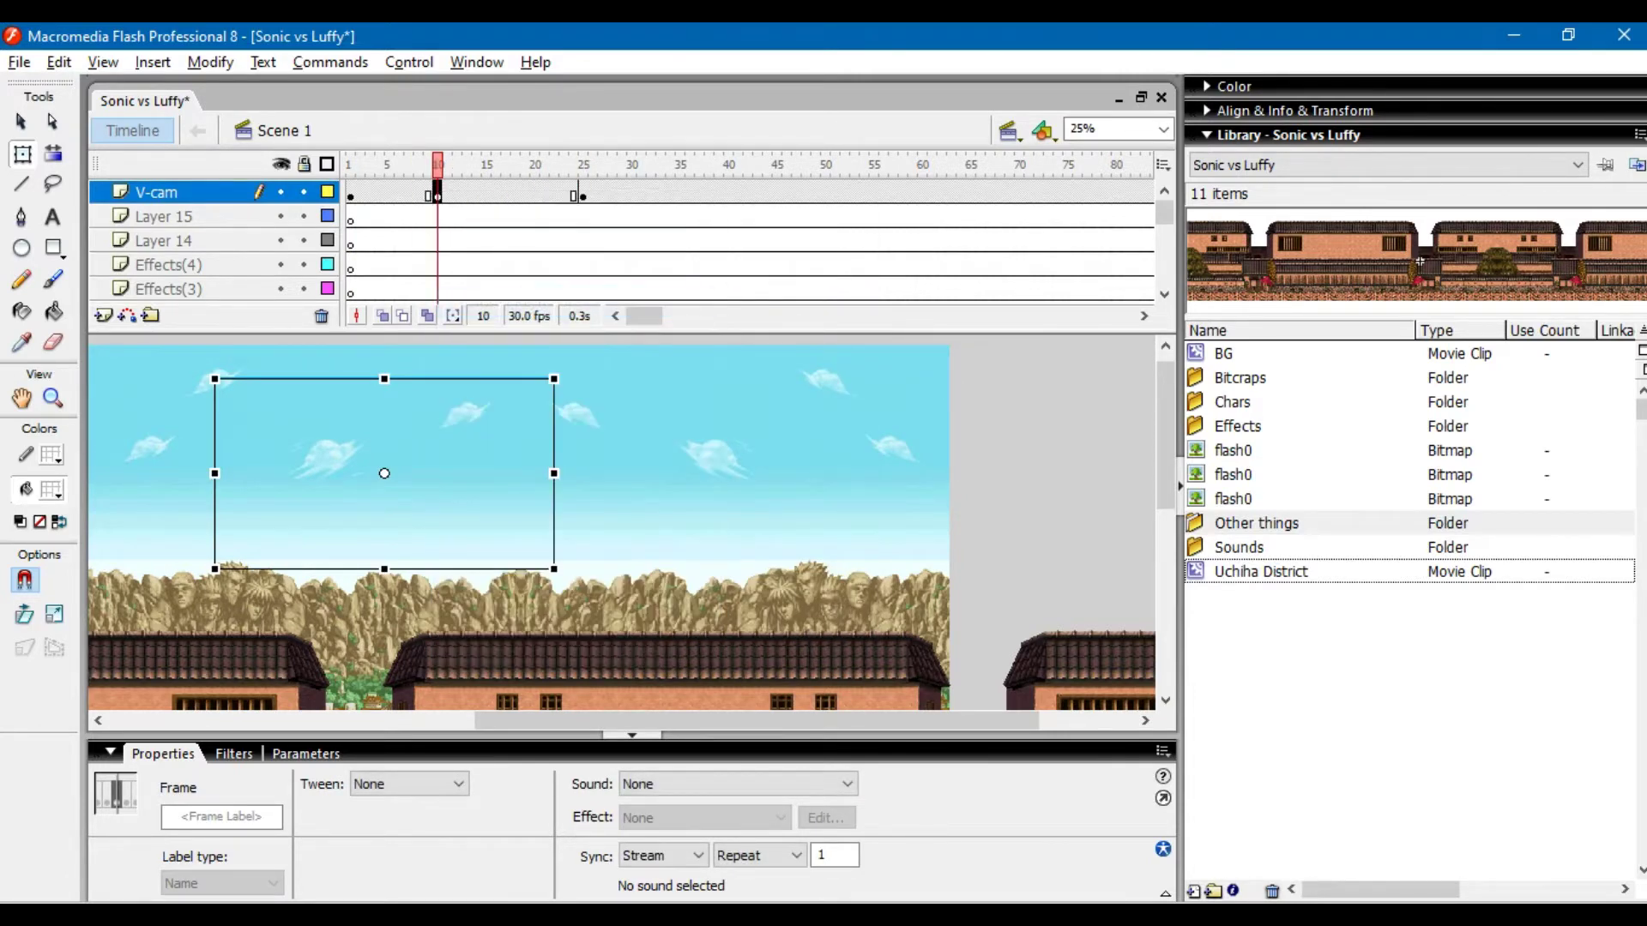
- Create motion tweens between the V-cam keyframes from frame 1 to 10 and from 10 to 25
right_click(389, 191)
click(438, 206)
right_click(467, 197)
click(514, 217)
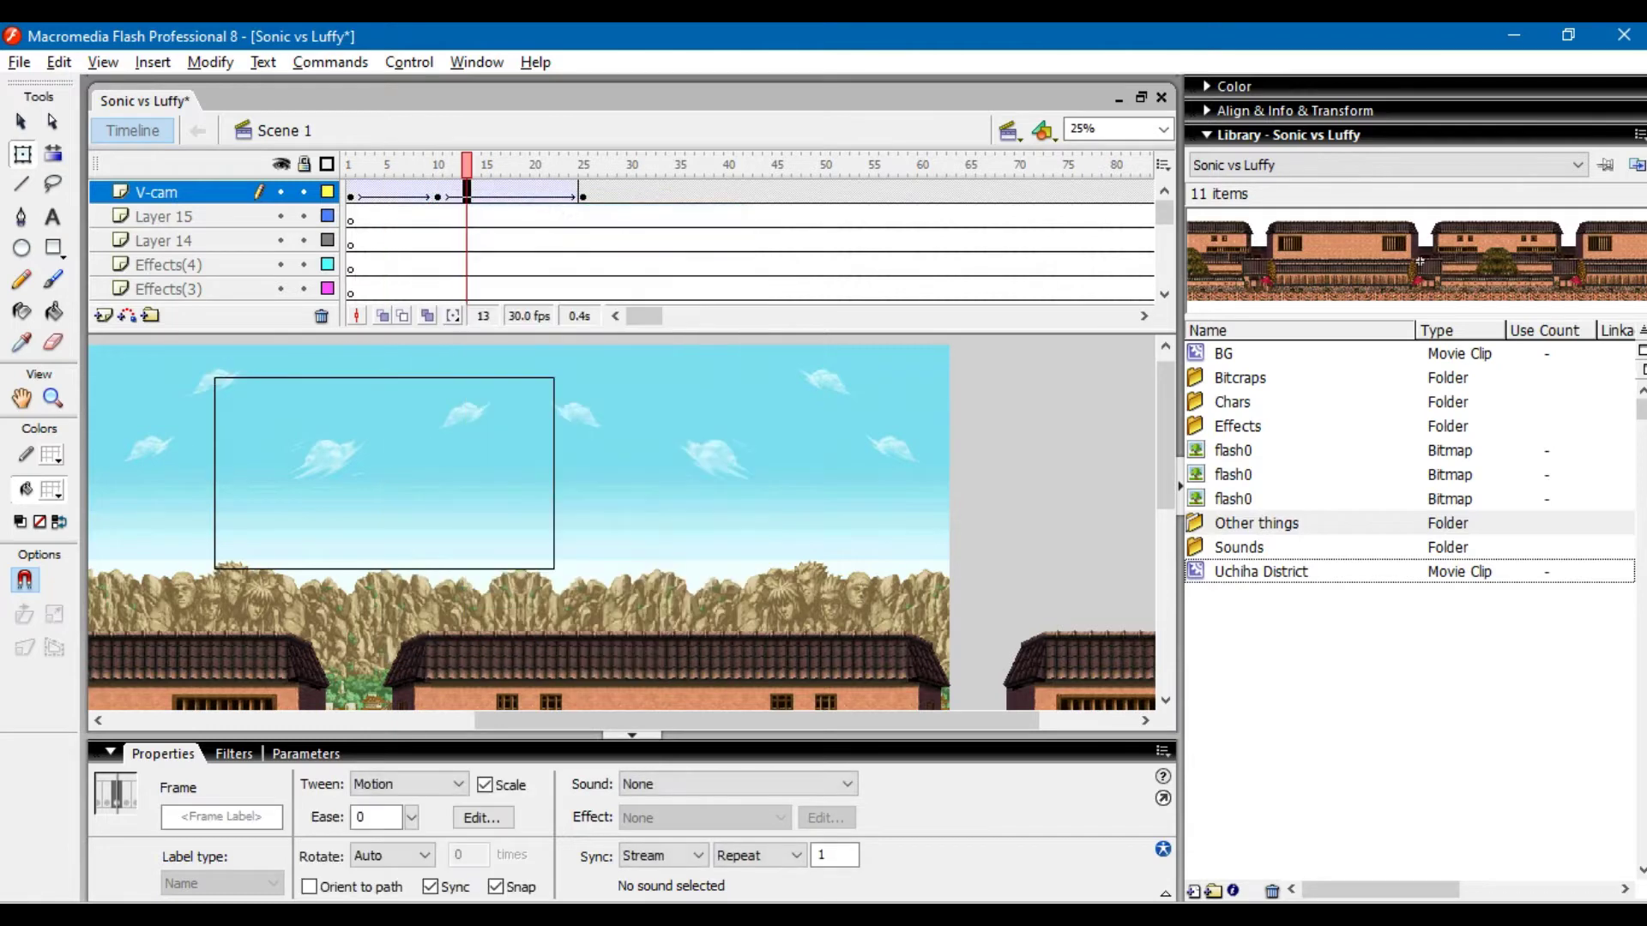
- Shrink the V-cam on frame 1 proportionally to about 565 × 318 and reposition it in the sky
click(351, 193)
shift+drag(555, 569, 470, 522)
drag(412, 489, 412, 460)
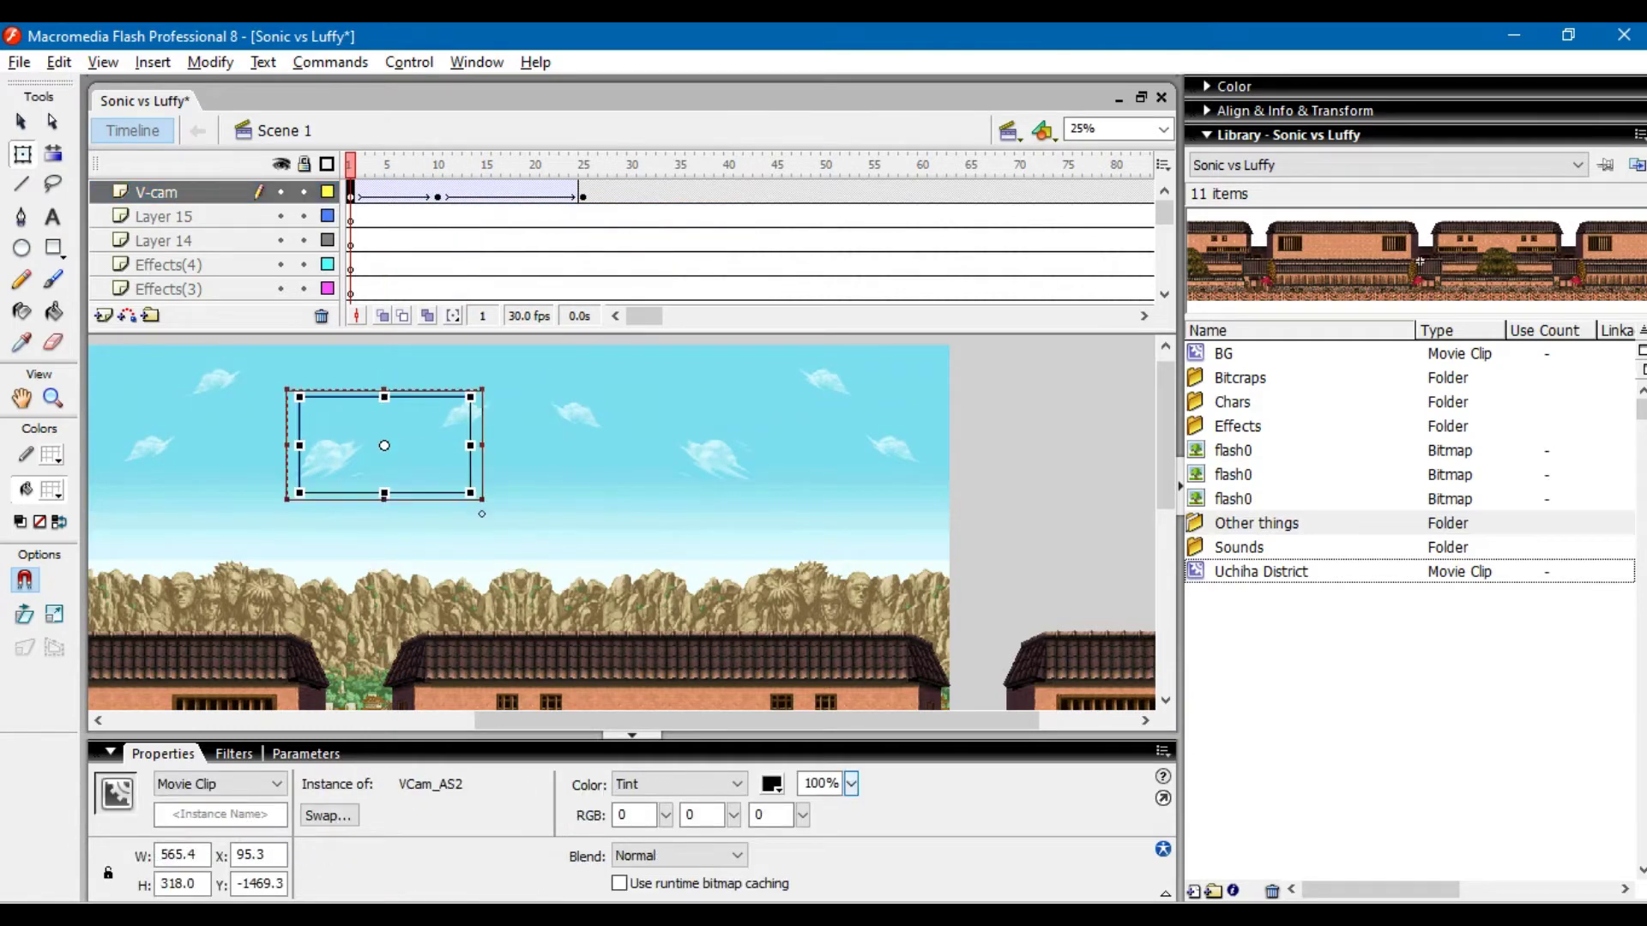
- Make the V-cam tween run directly from frame 1 to 25 with ease 100 out, and remove the tween following frame 25
scroll(622, 523, down, 3)
click(446, 193)
click(437, 193)
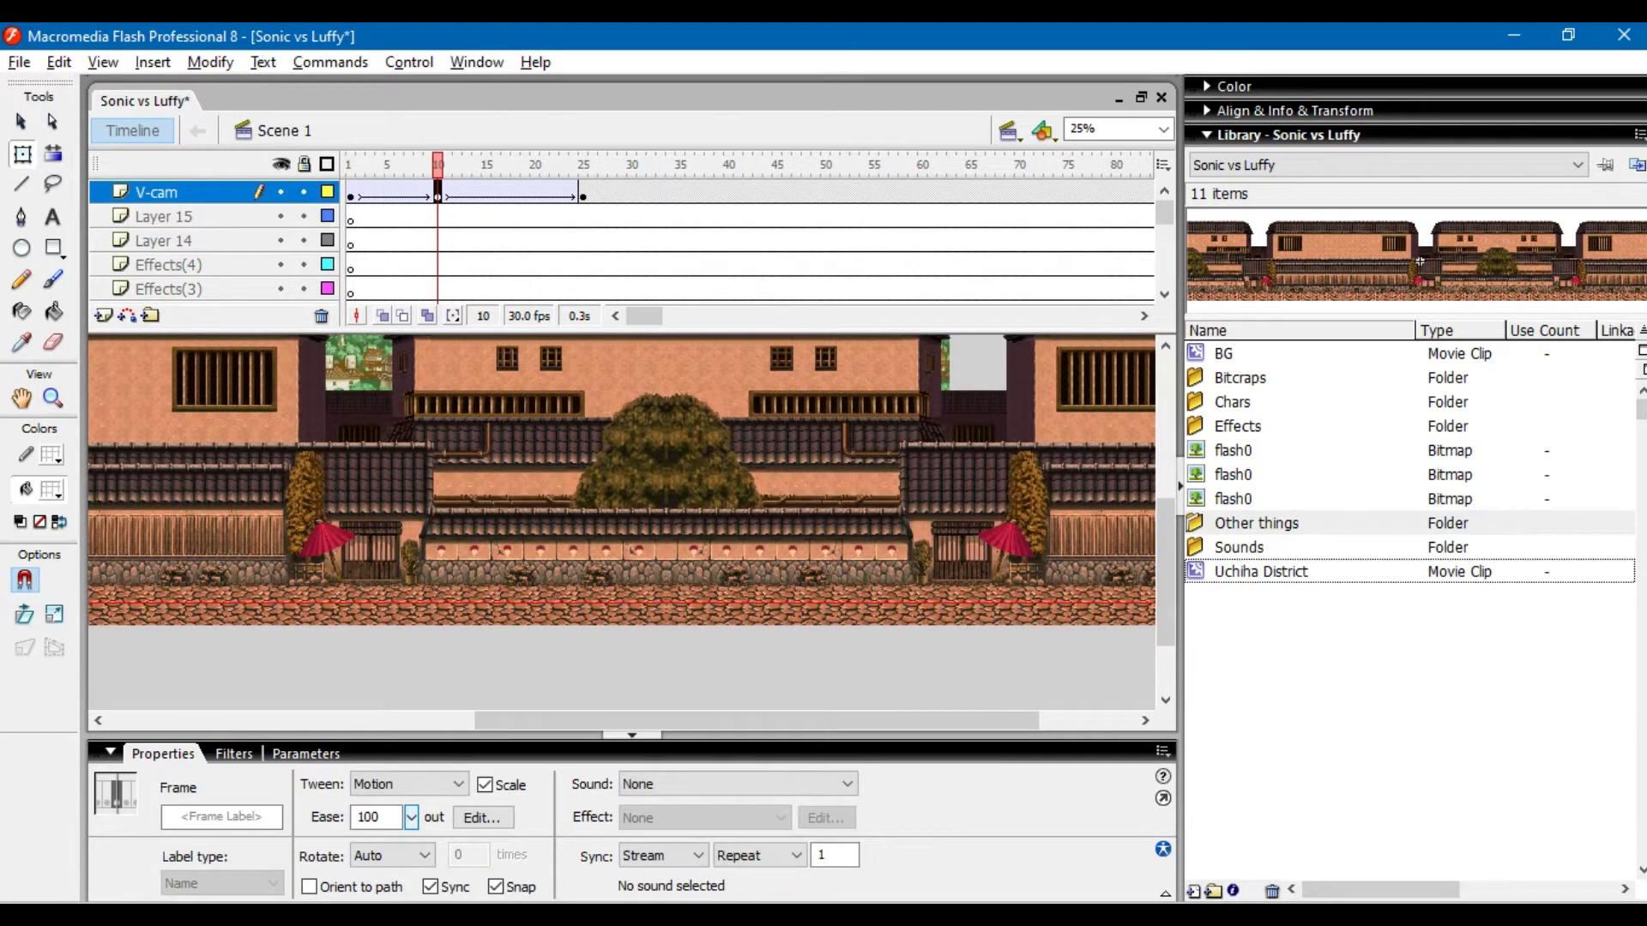
drag(592, 193, 583, 193)
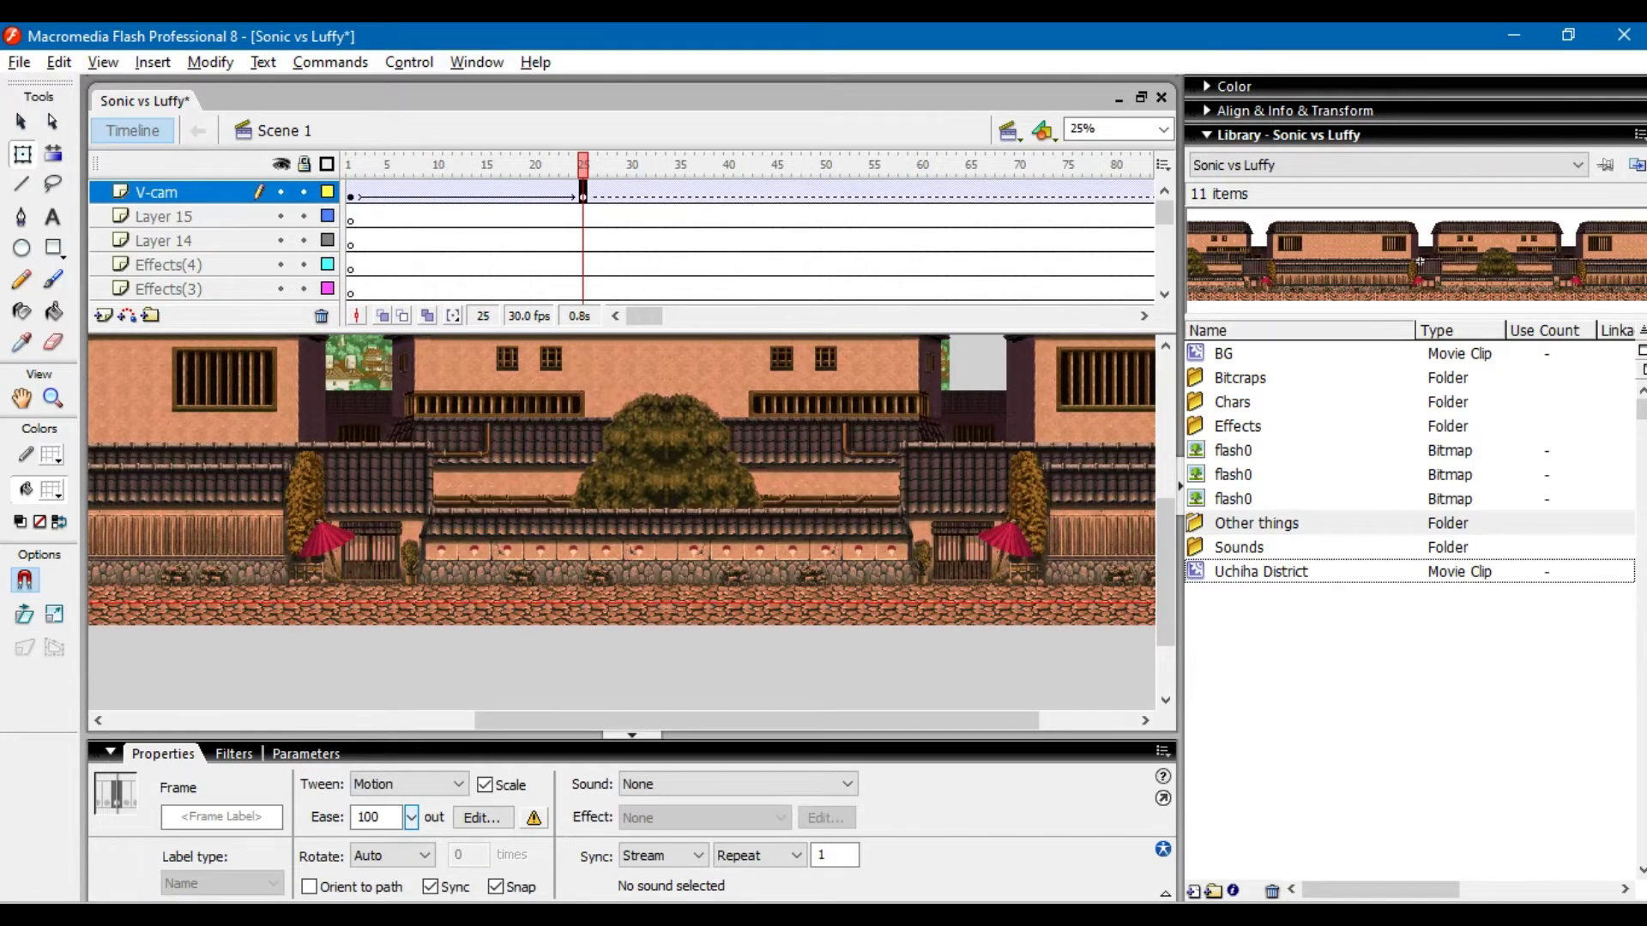
right_click(583, 192)
click(639, 206)
- Shift the V-cam's end keyframe to frame 40 and lower the camera there to street level by the red umbrella
drag(699, 193, 350, 165)
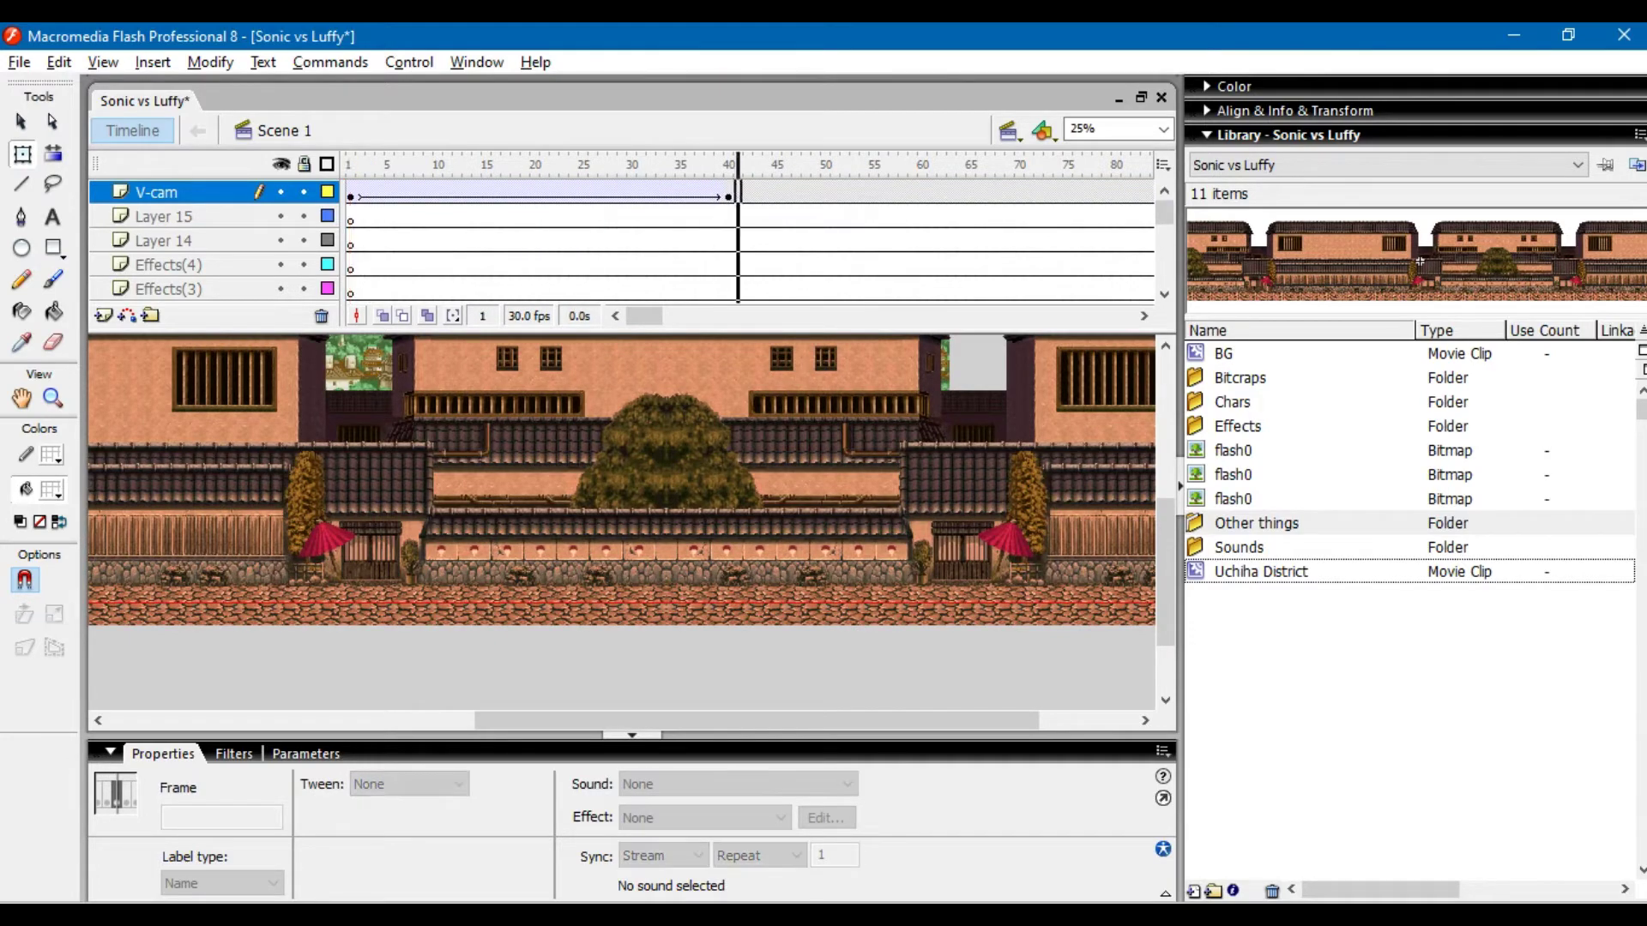
key(F6)
drag(1165, 572, 1165, 503)
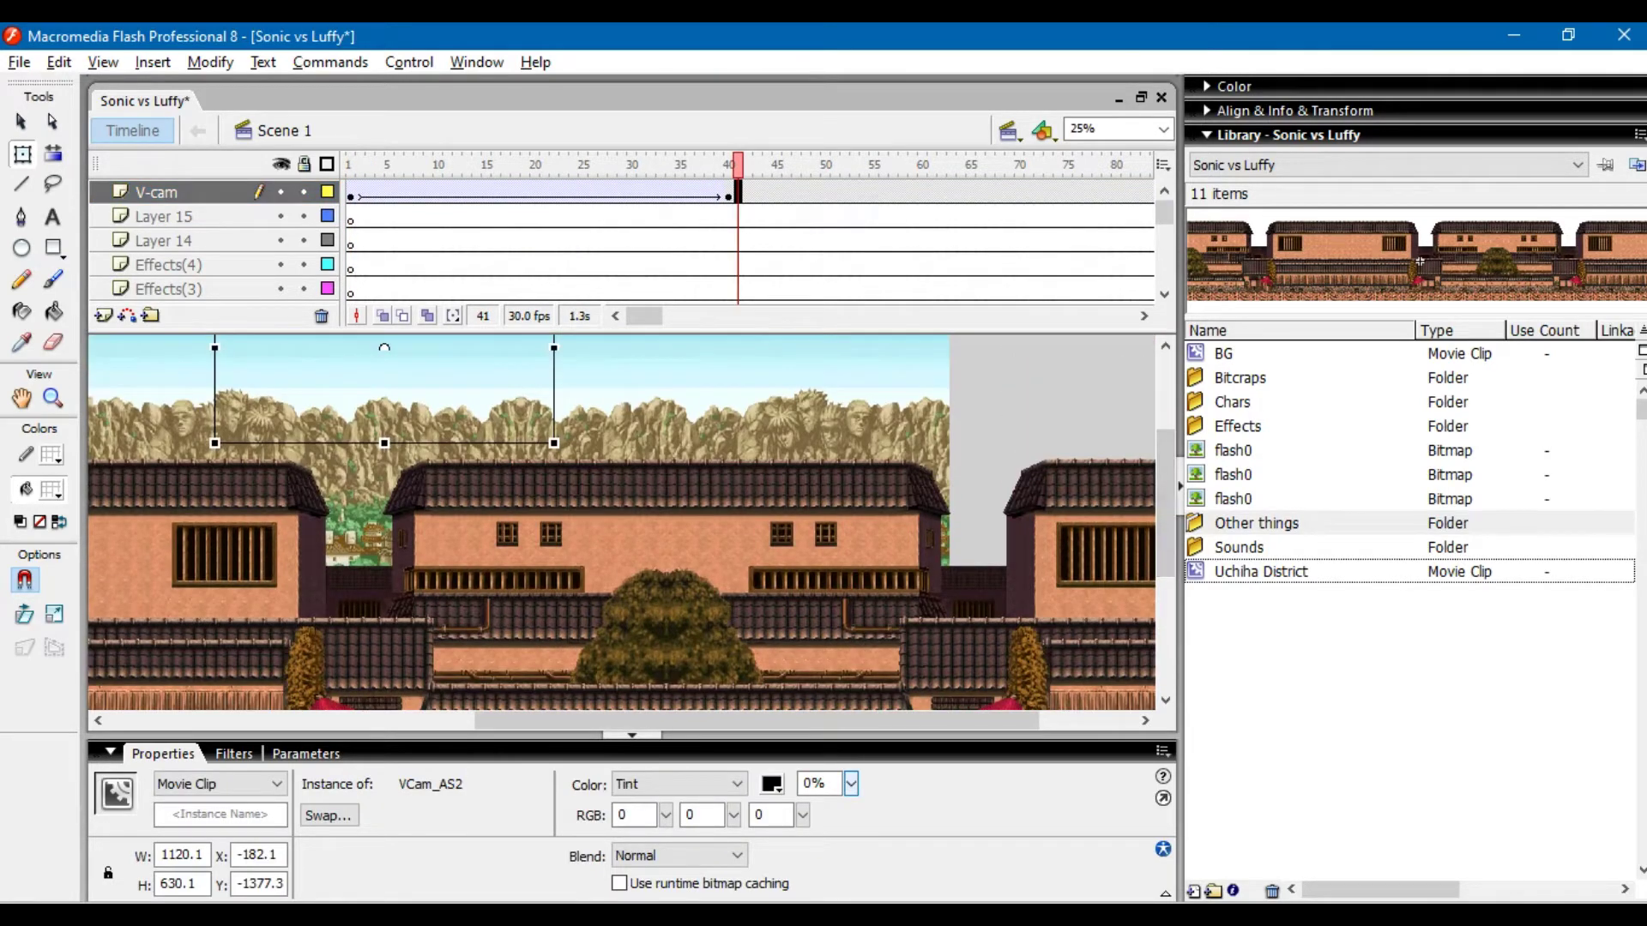
drag(343, 394, 344, 647)
scroll(344, 600, down, 3)
drag(343, 514, 385, 588)
- Enlarge the V-cam on frame 1 to about 1038 × 584, keeping it in the sky above the rocks
click(350, 193)
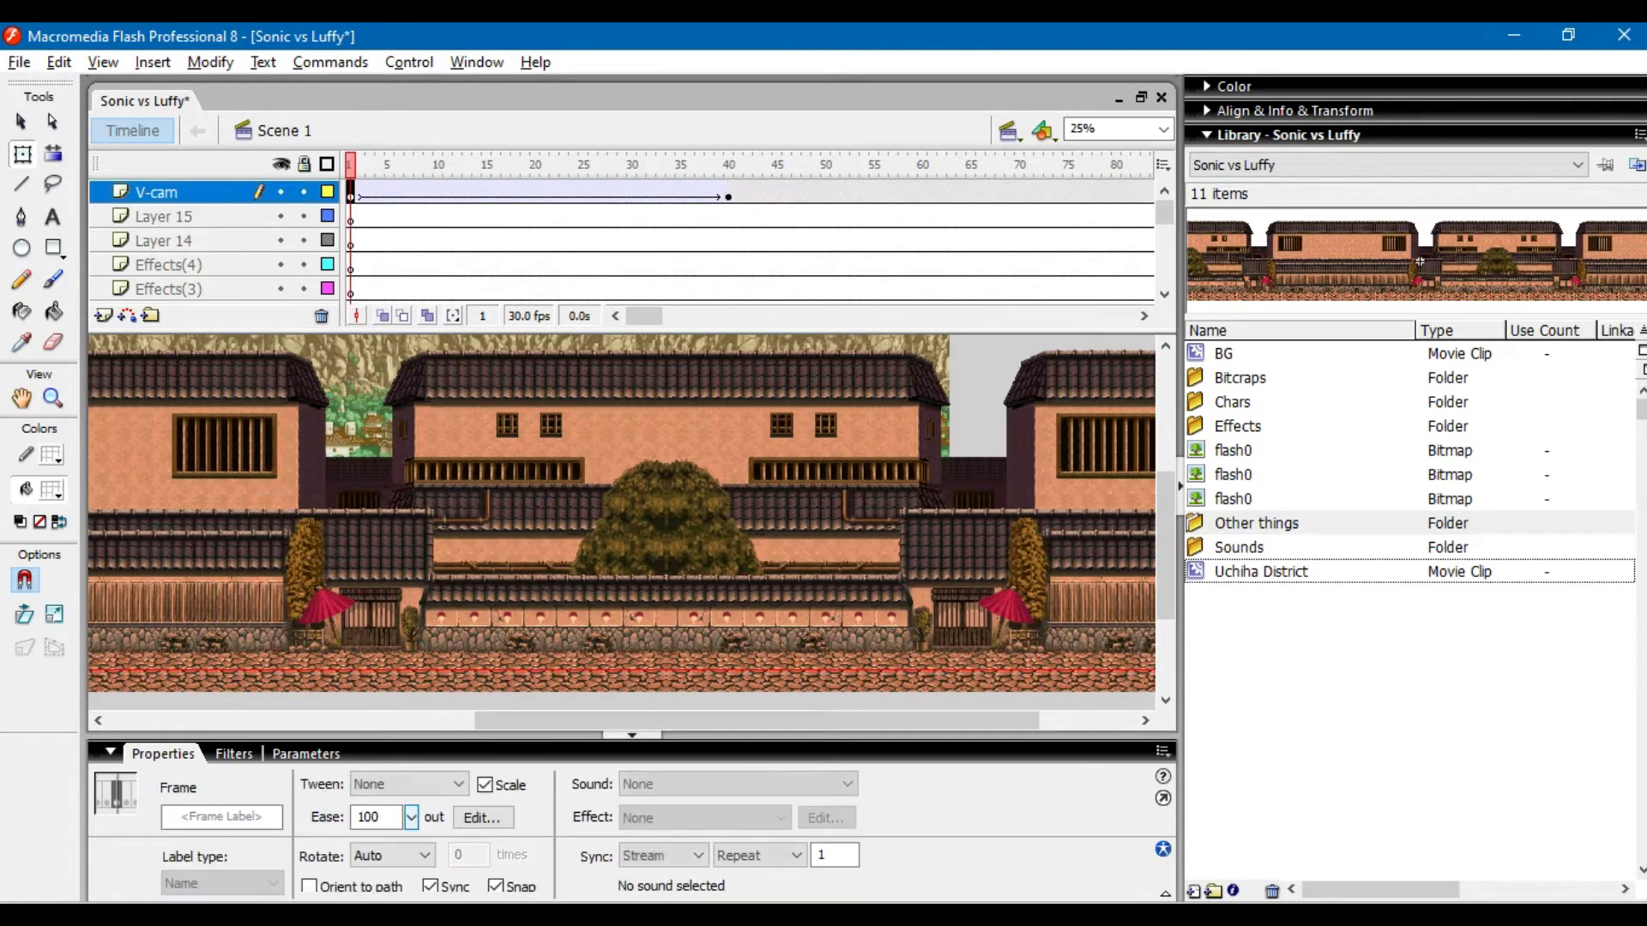
drag(1165, 547, 1165, 466)
drag(482, 425, 542, 460)
scroll(542, 463, up, 2)
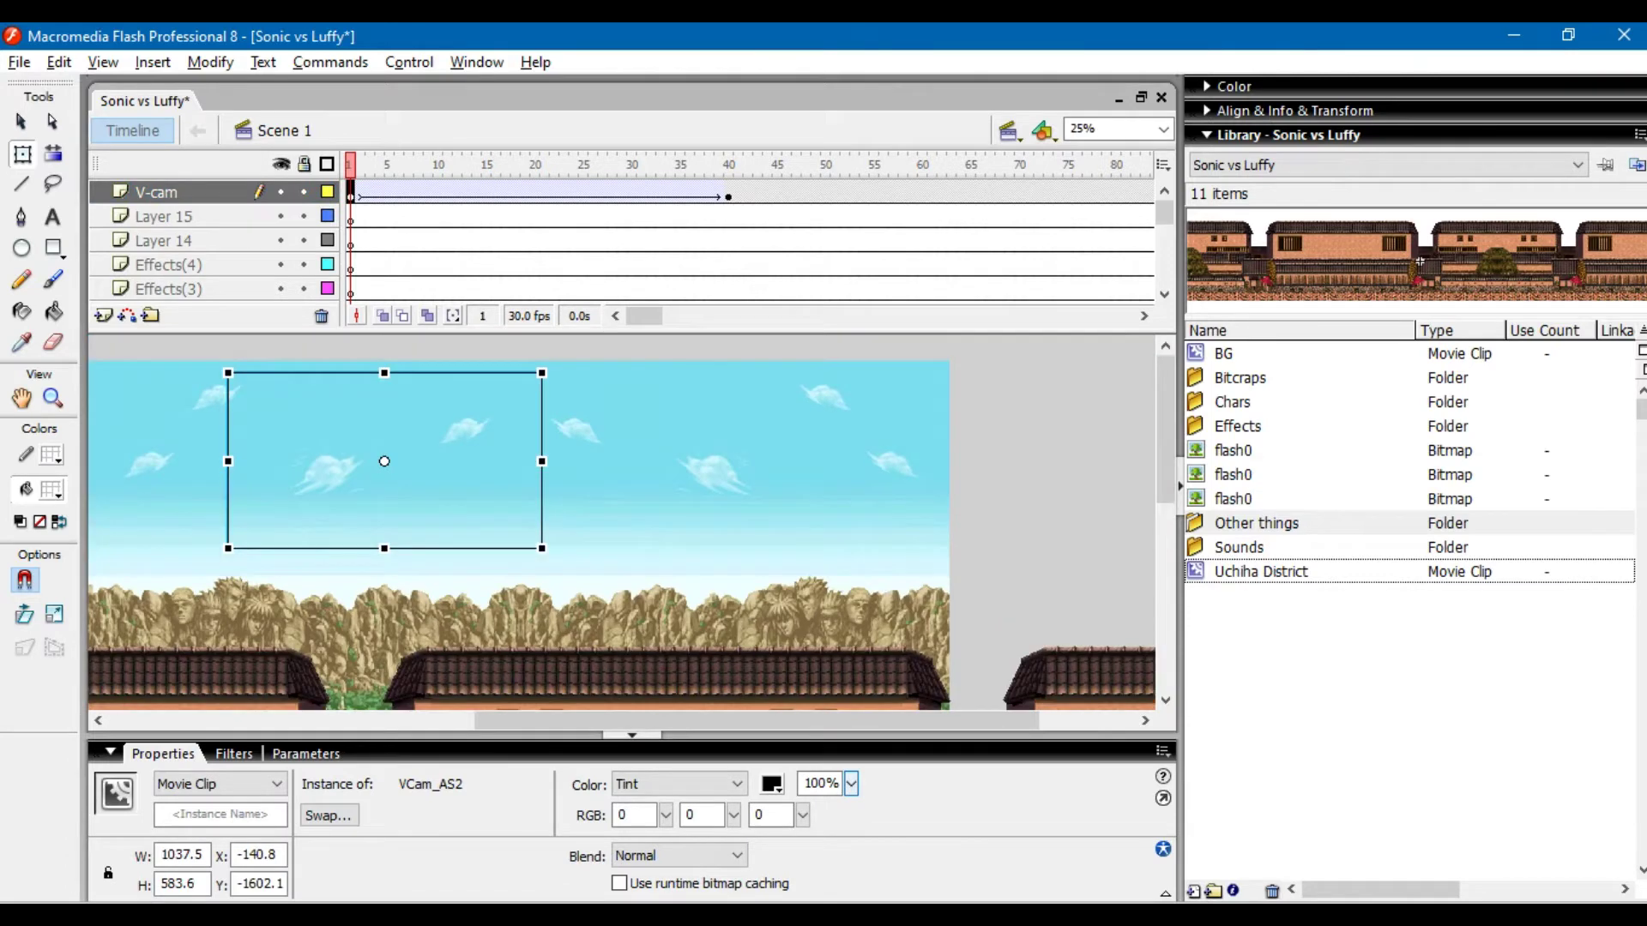
- Play the V-cam tween from frame 1 to check the camera's descent to the street
key(Return)
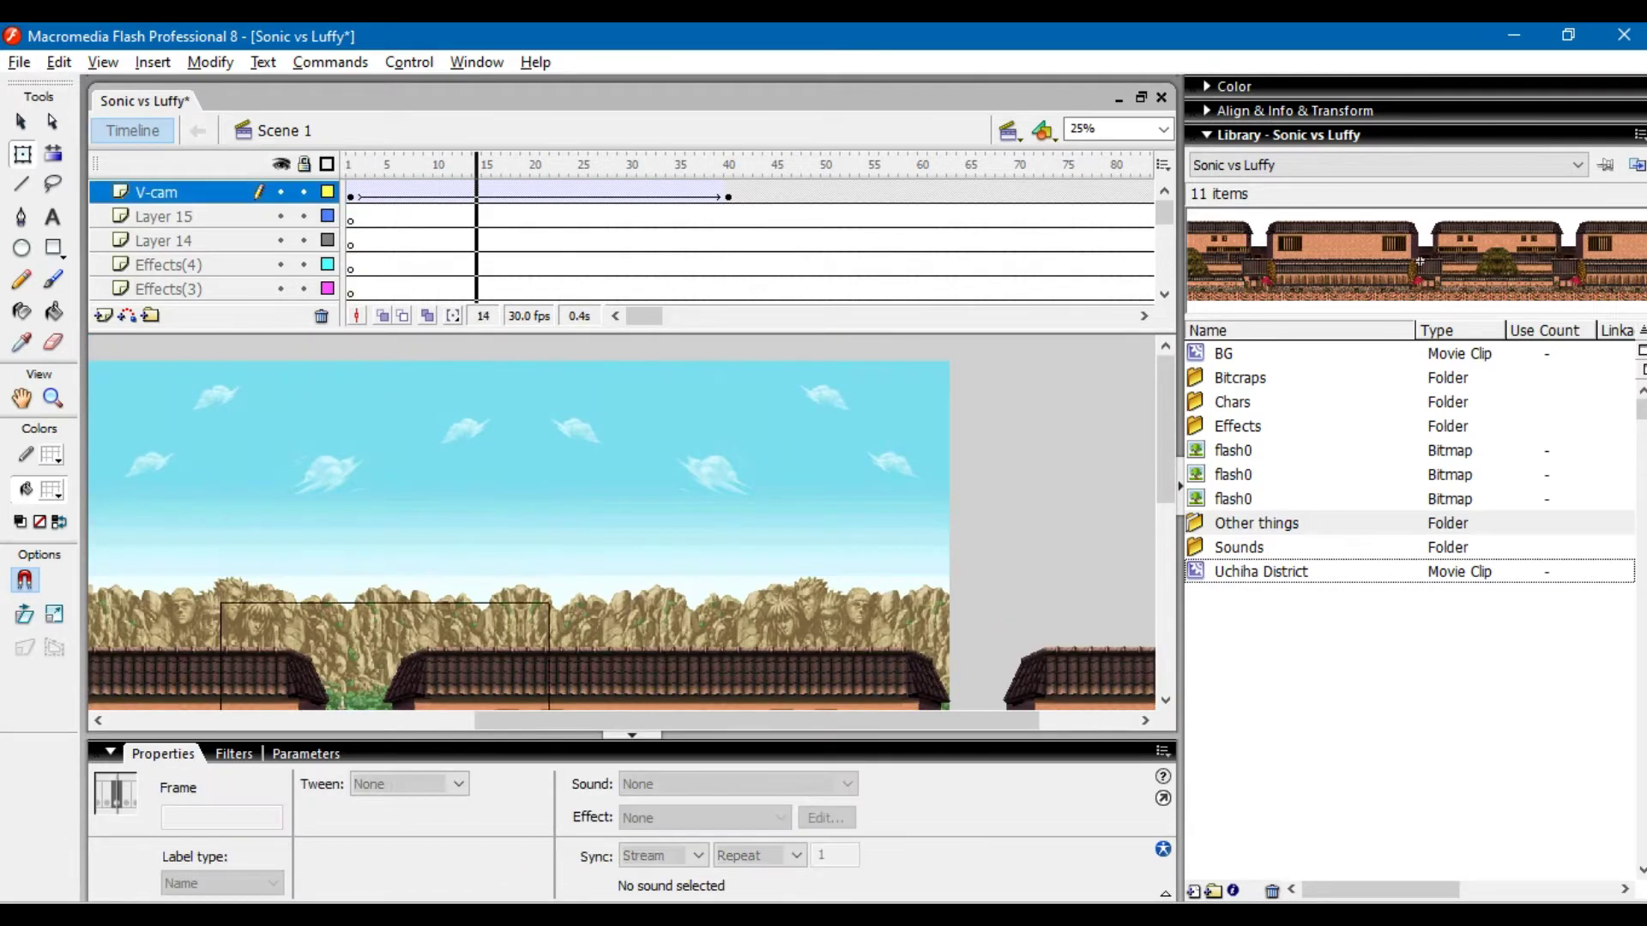
click(592, 194)
drag(1165, 429, 1165, 539)
drag(408, 164, 350, 164)
key(Return)
key(Return)
- Move the V-cam's end keyframe from frame 40 to frame 80 and play the slower camera descent
mouse_move(728, 194)
mouse_down()
mouse_move(834, 194)
mouse_move(728, 194)
mouse_up()
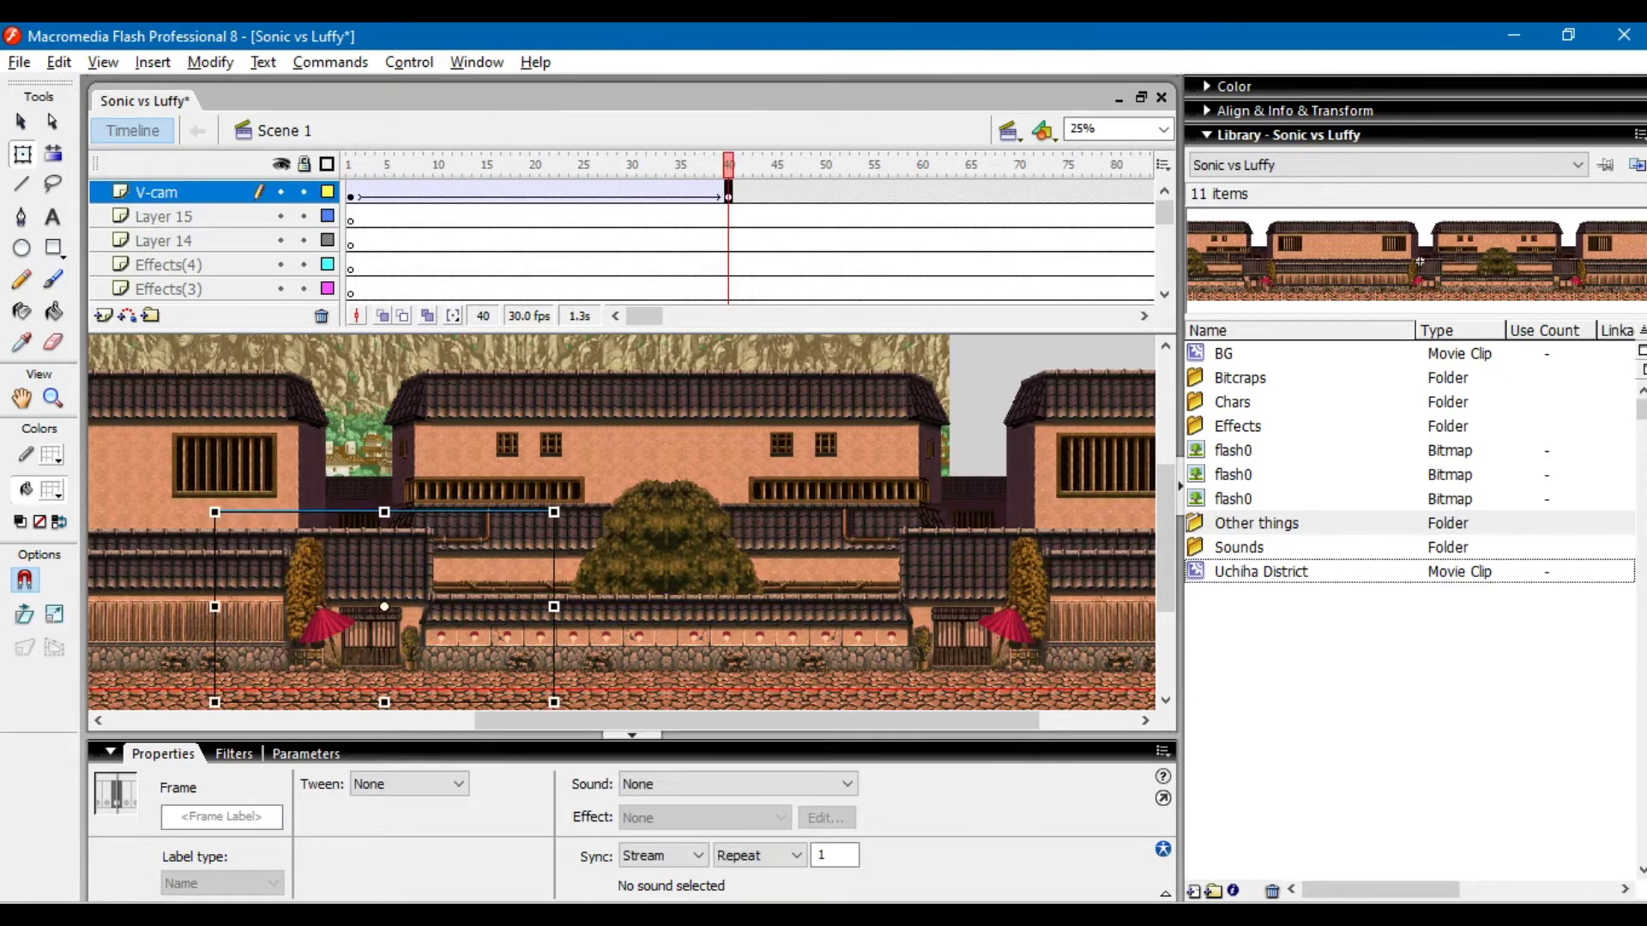
drag(1115, 193, 1116, 193)
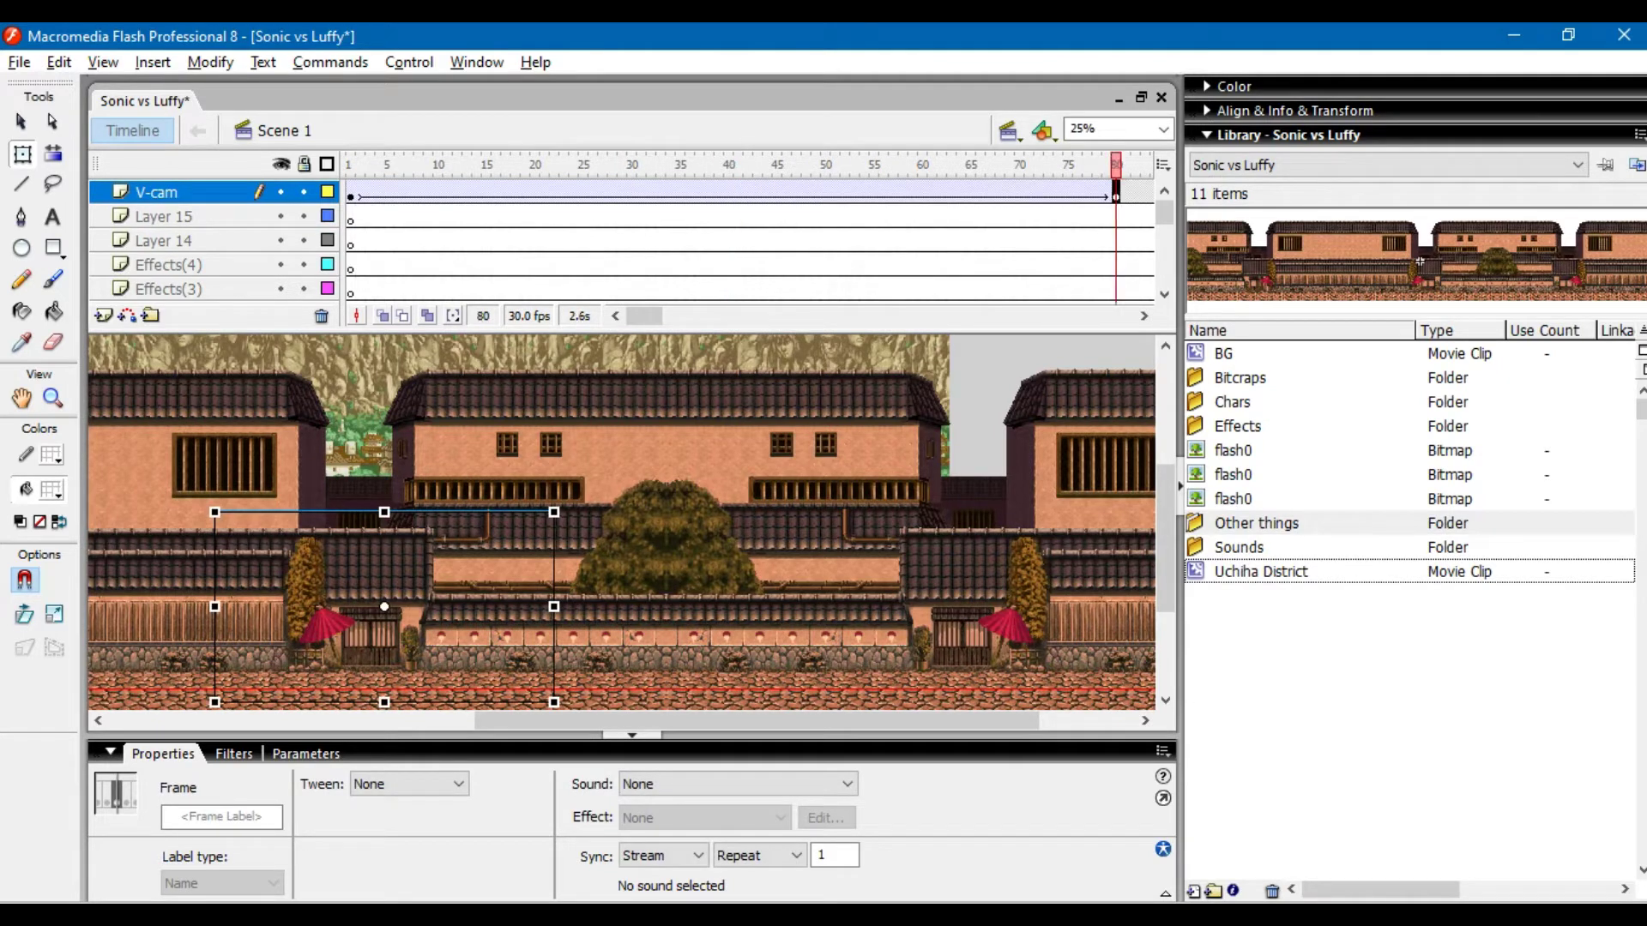
click(350, 164)
key(Return)
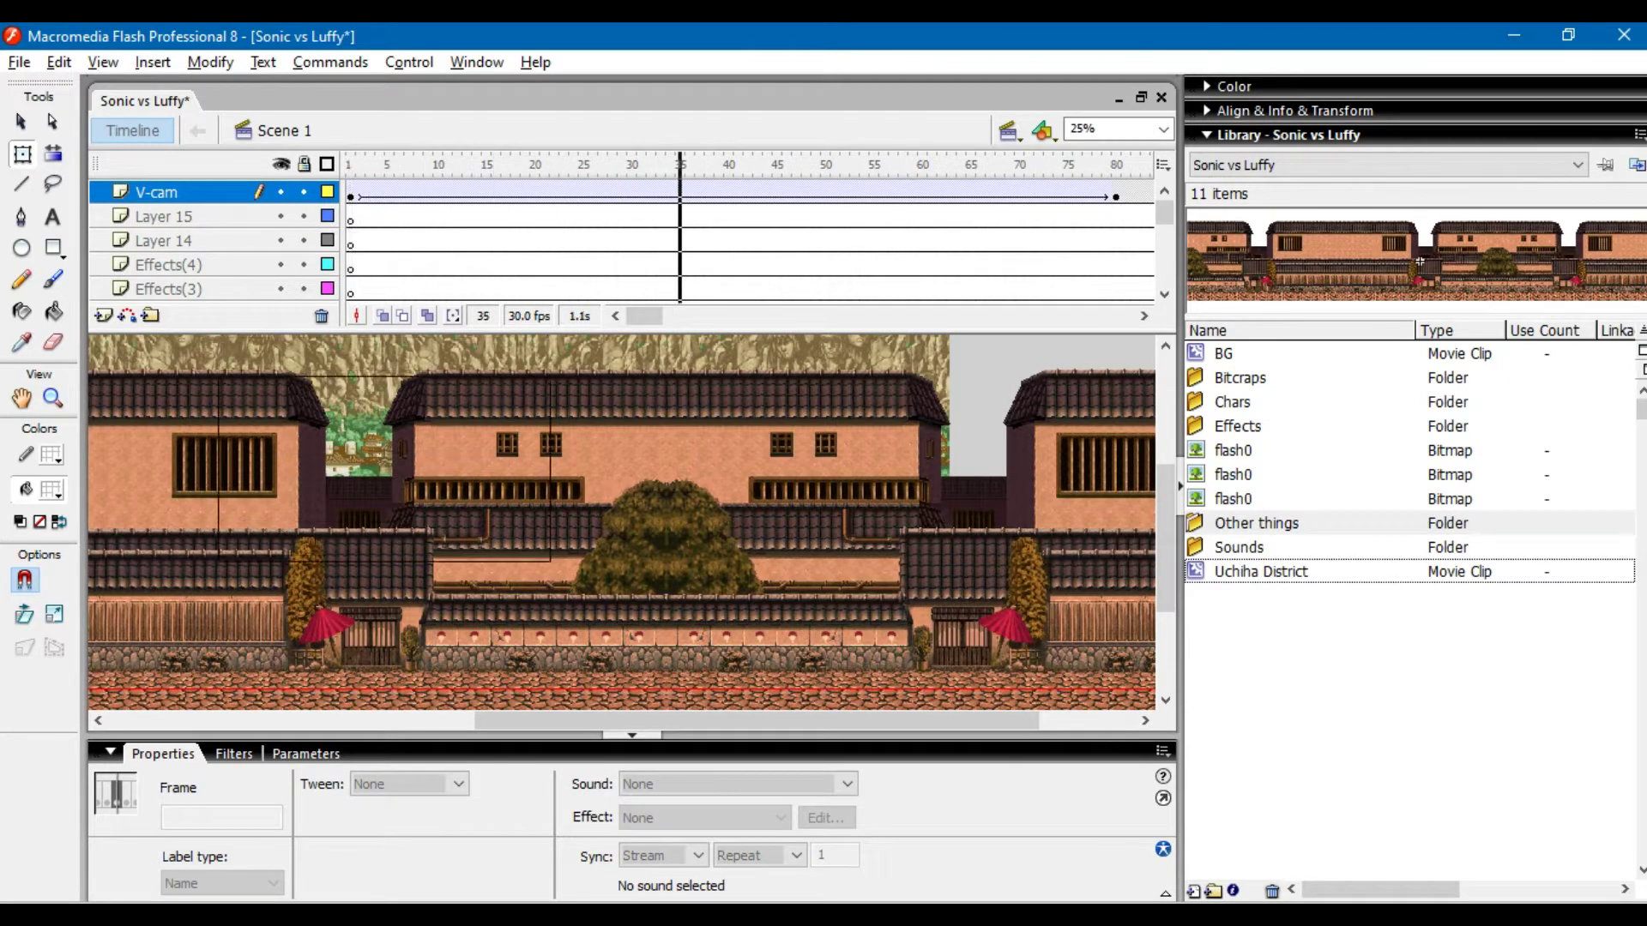
- Test the movie from the start and close the preview
click(350, 164)
click(409, 62)
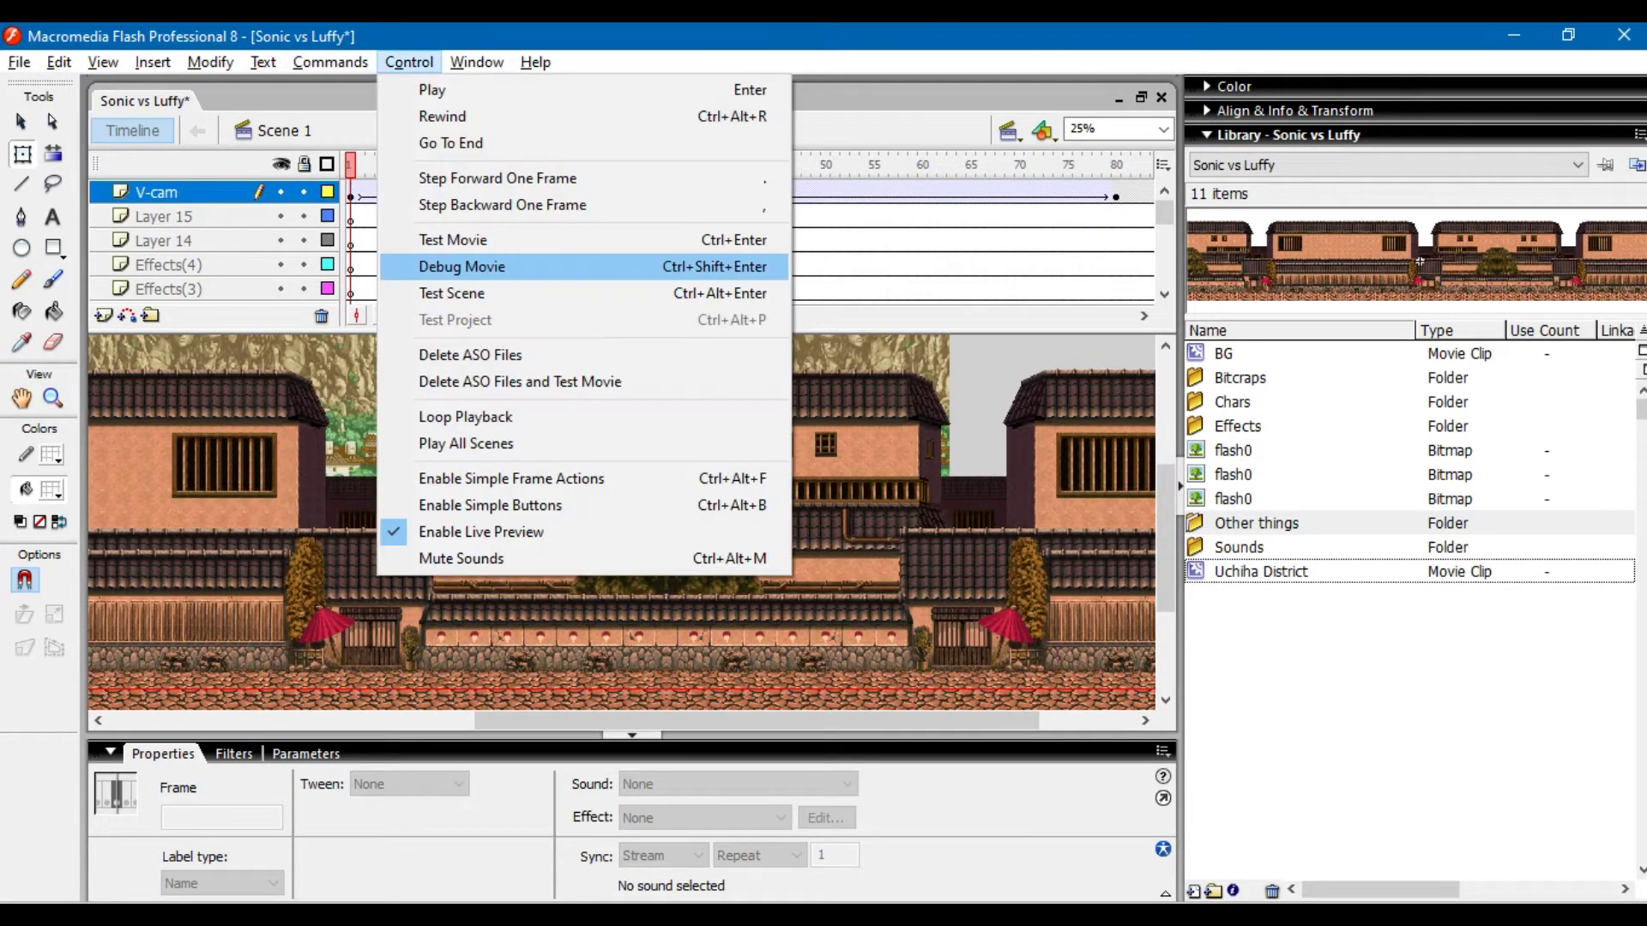
click(463, 239)
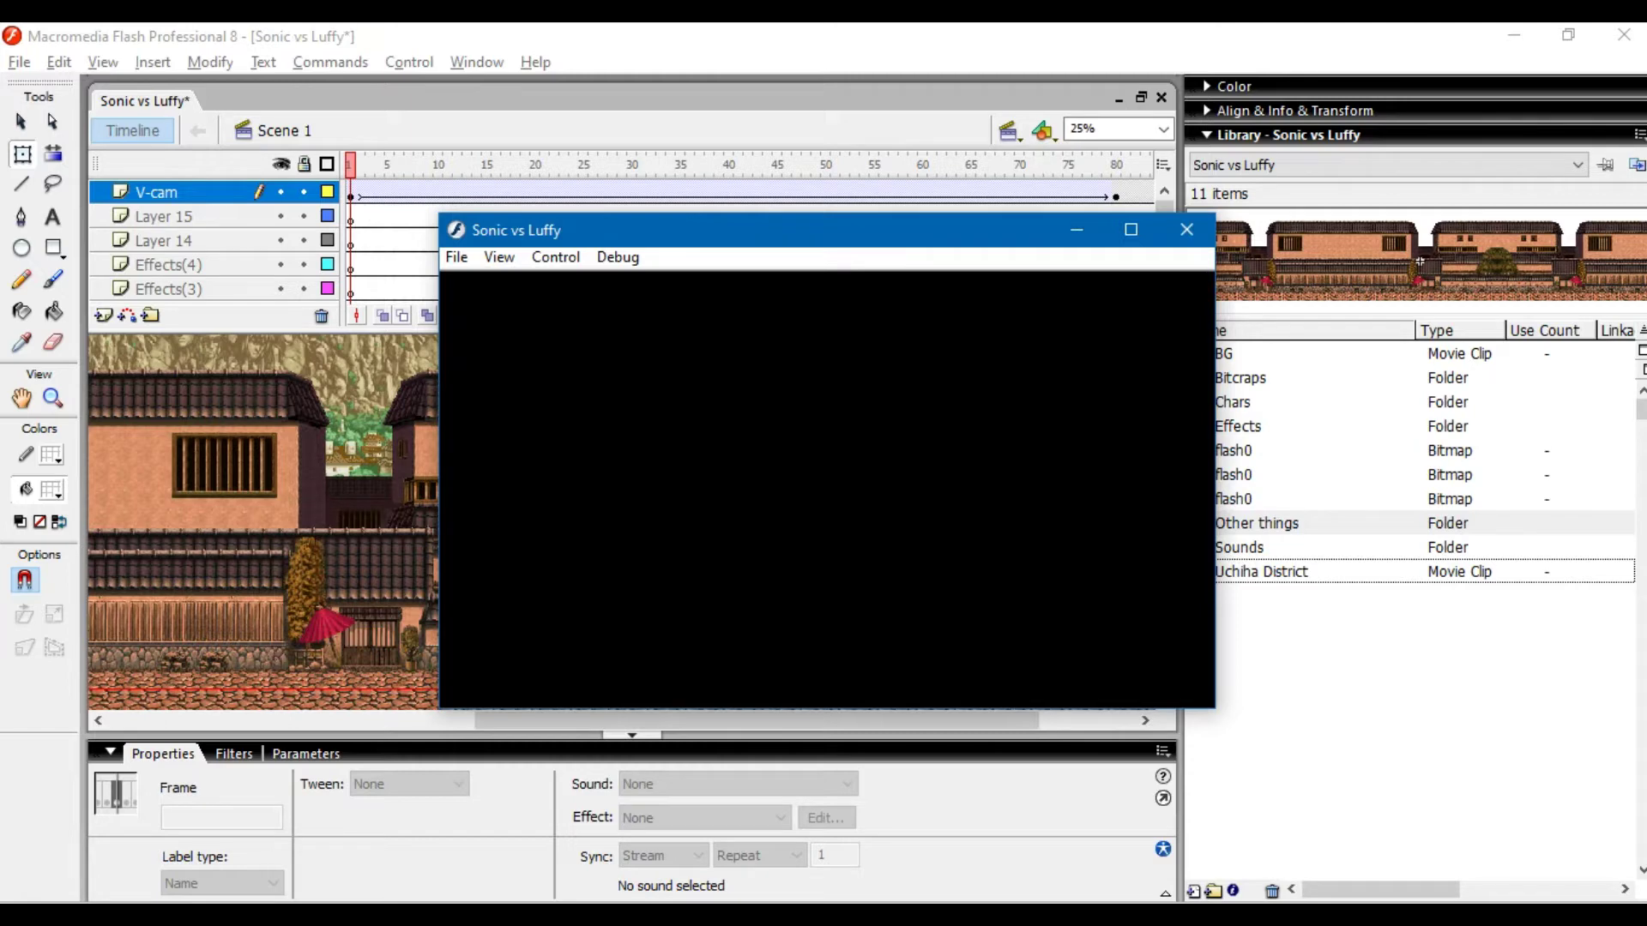
click(1186, 230)
- Set the V-cam's Tint to 0% at the end of the tween and test the movie again
click(1135, 195)
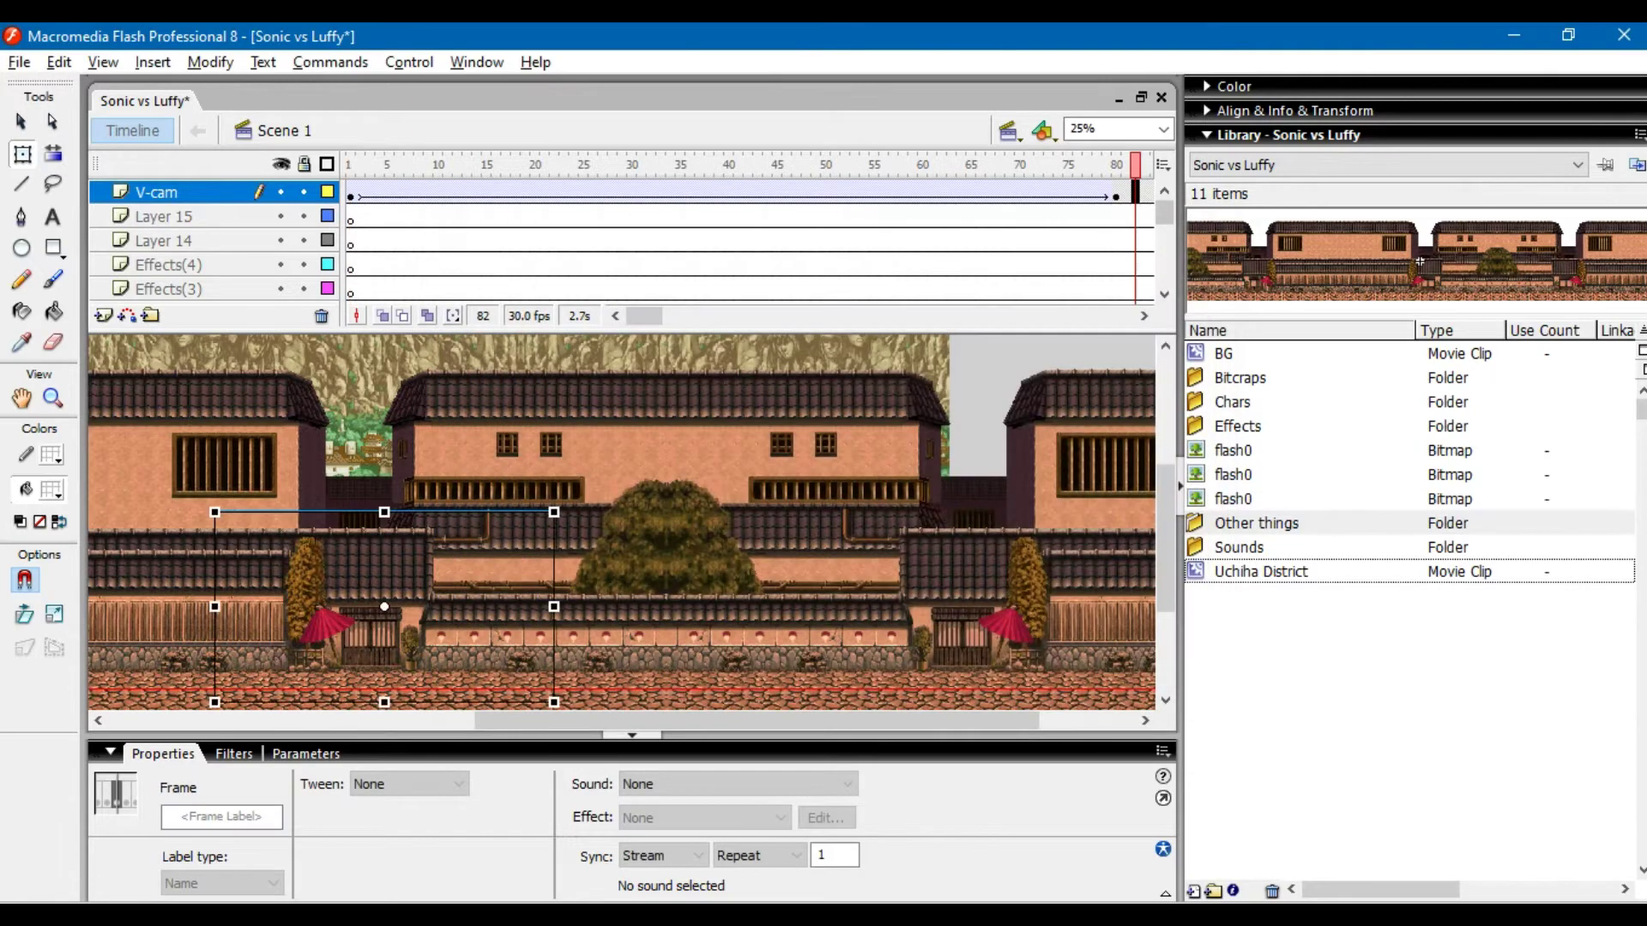
click(481, 609)
drag(851, 784, 851, 843)
key(ctrl+Return)
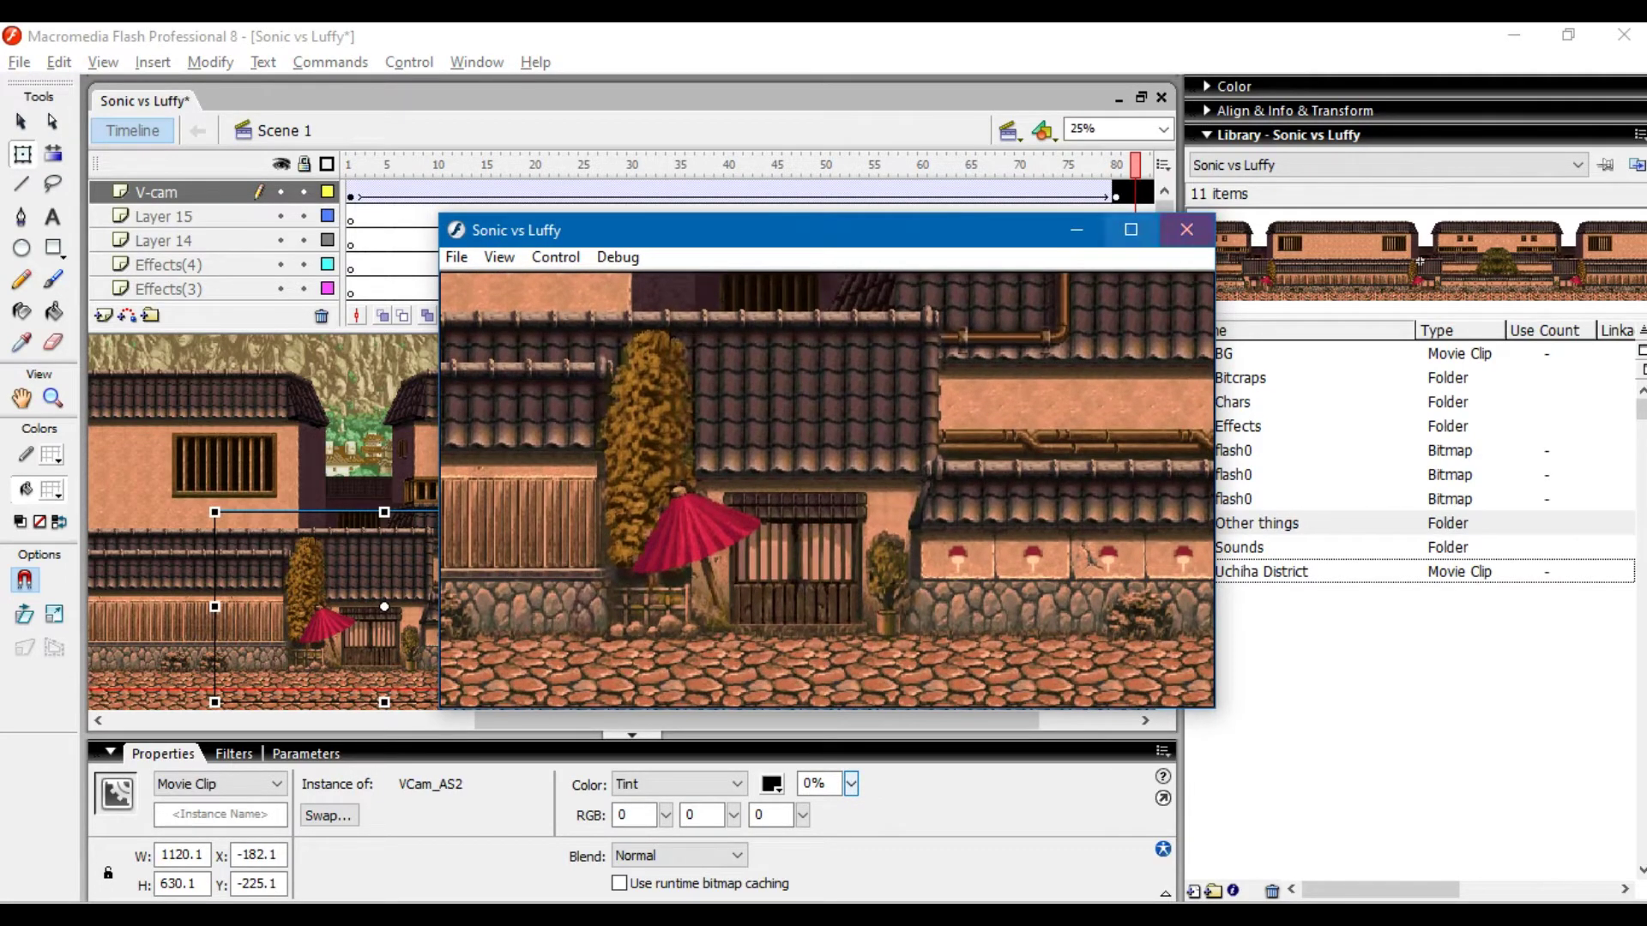
click(1187, 229)
- Nudge the V-cam's end position horizontally to X -66 so the frame moves toward the large bush
key(shift+Right)
key(shift+Right)
key(shift+Right)
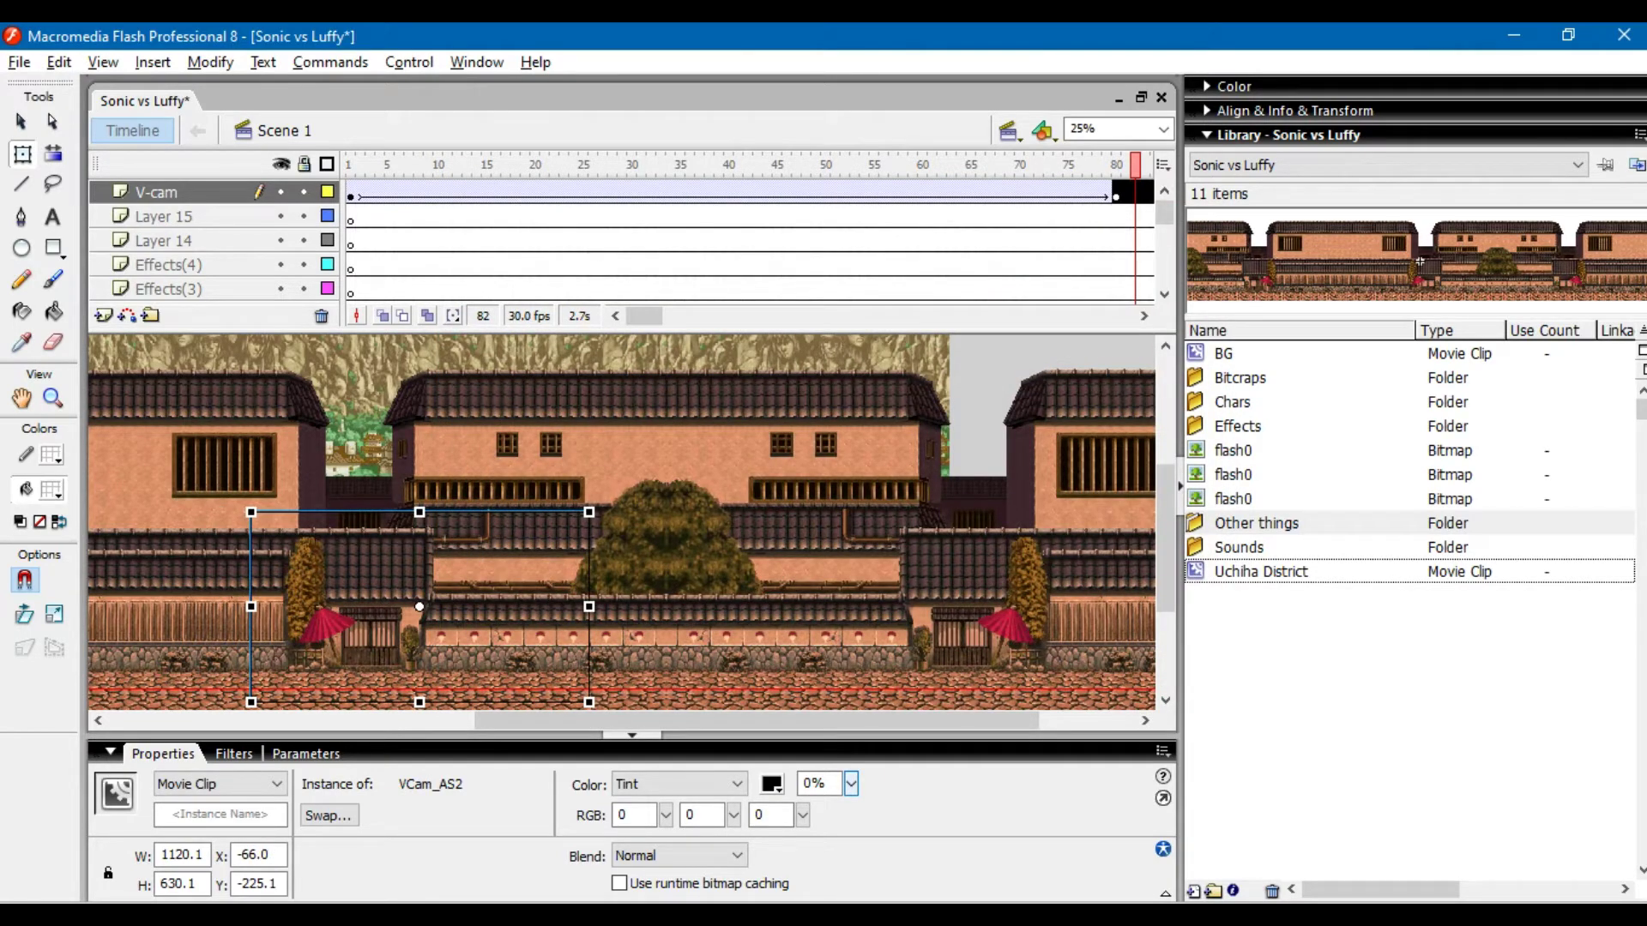
click(1116, 193)
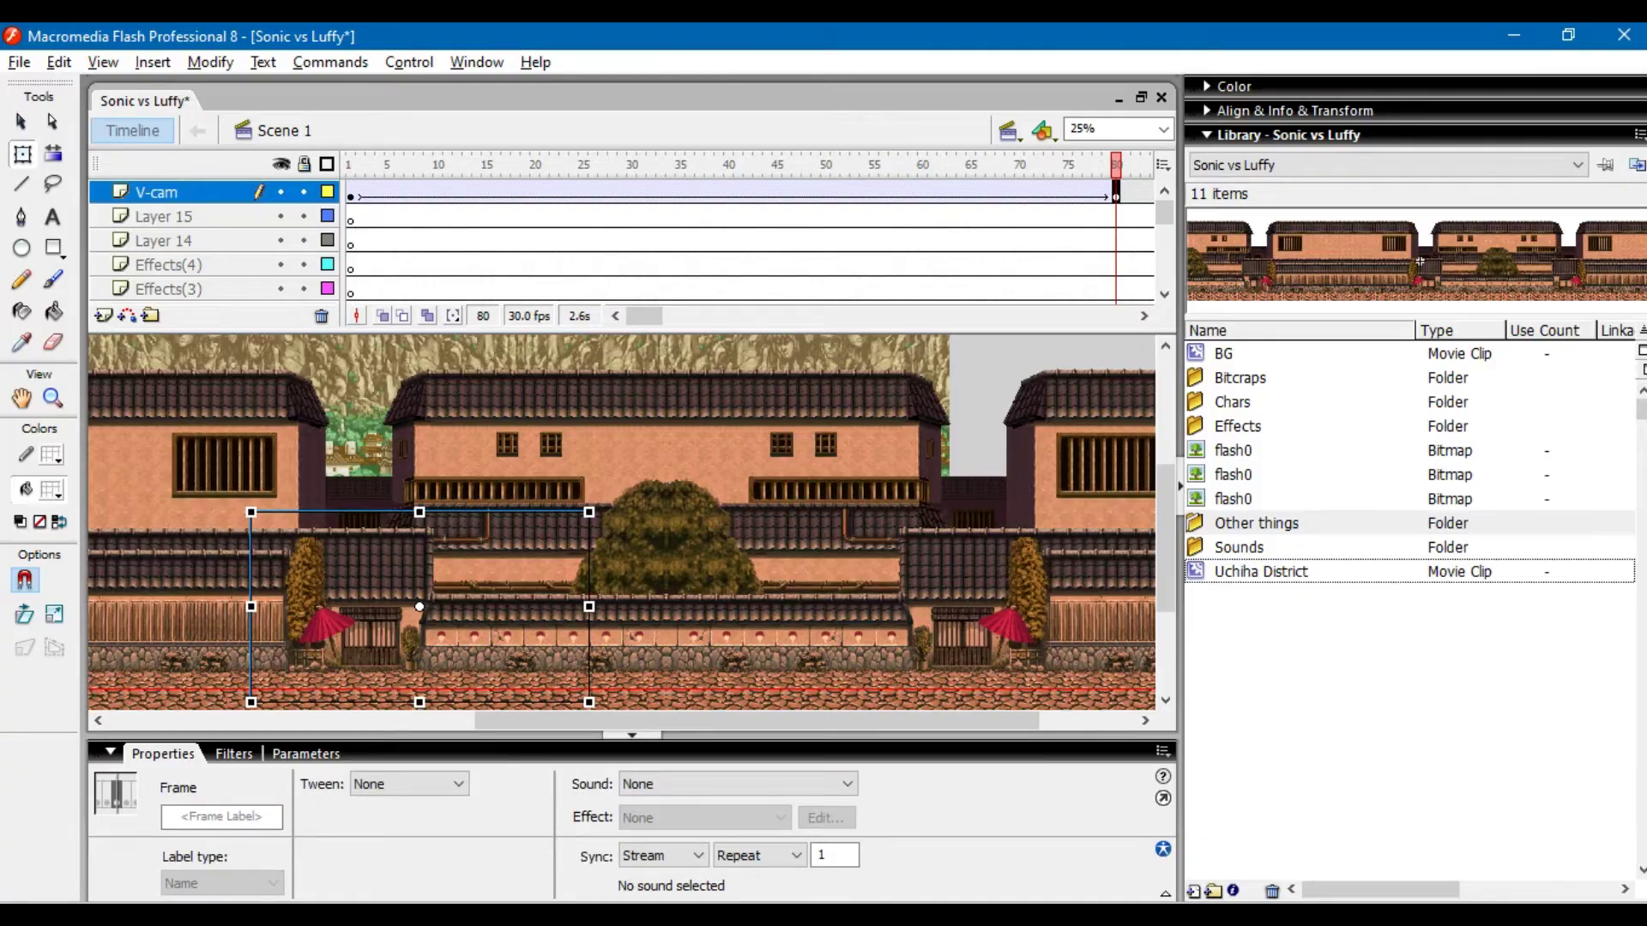
- Switch to Chrome, watch the opening street shot of Luffy Vs. Sonic Part 4 as reference, and return to Flash
key(alt+Tab)
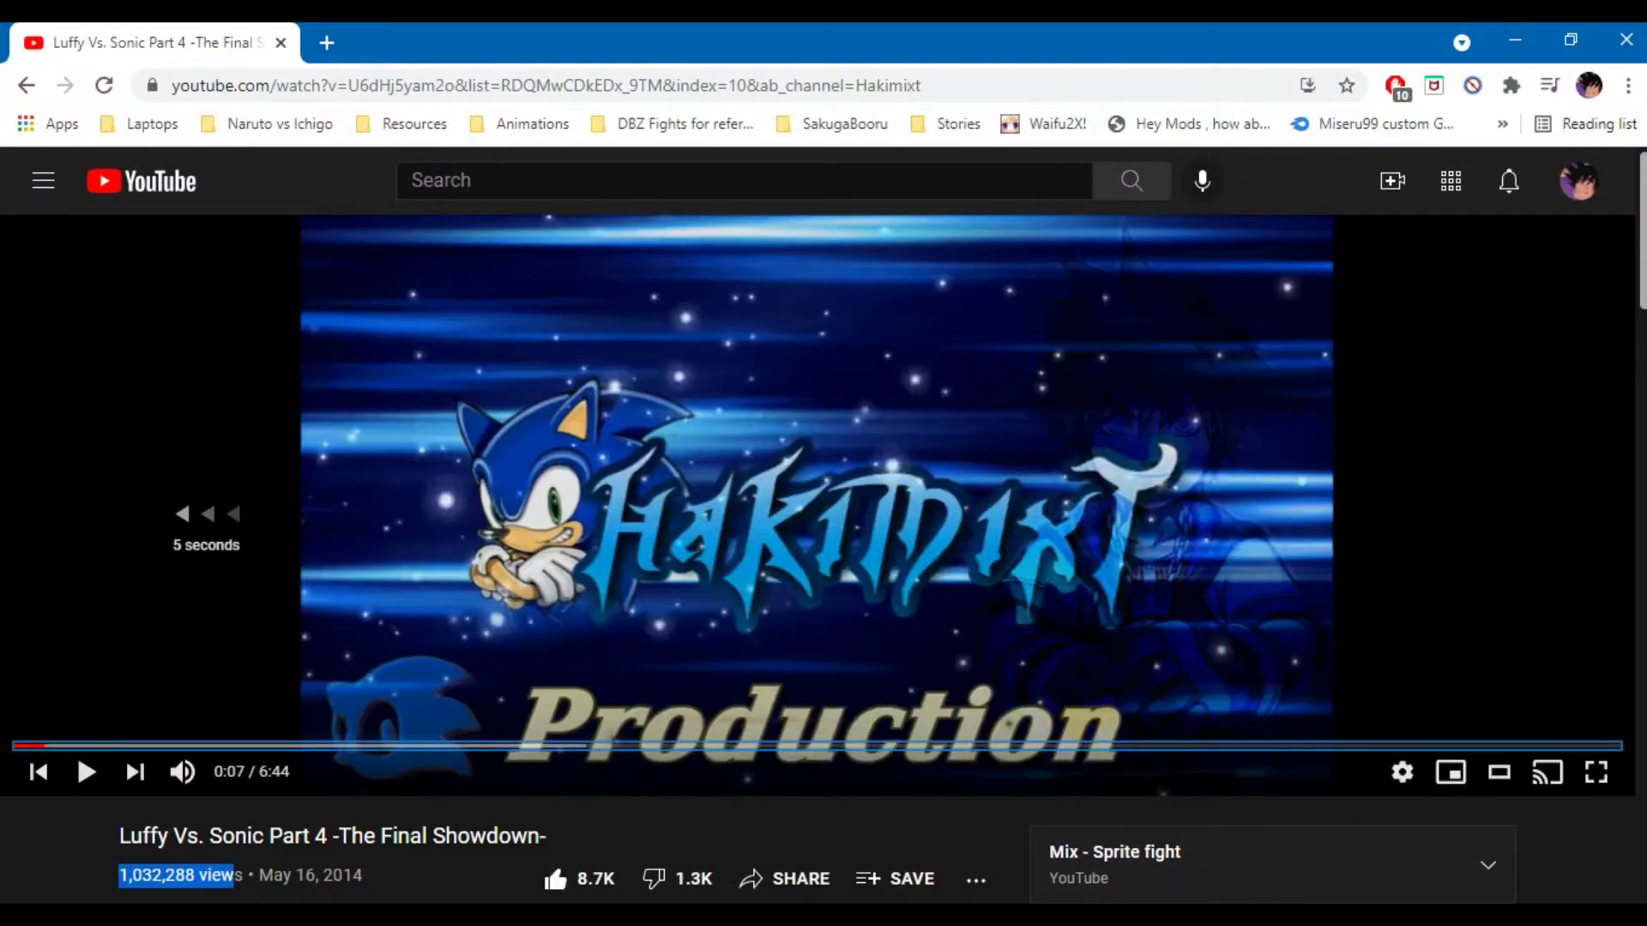
key(space)
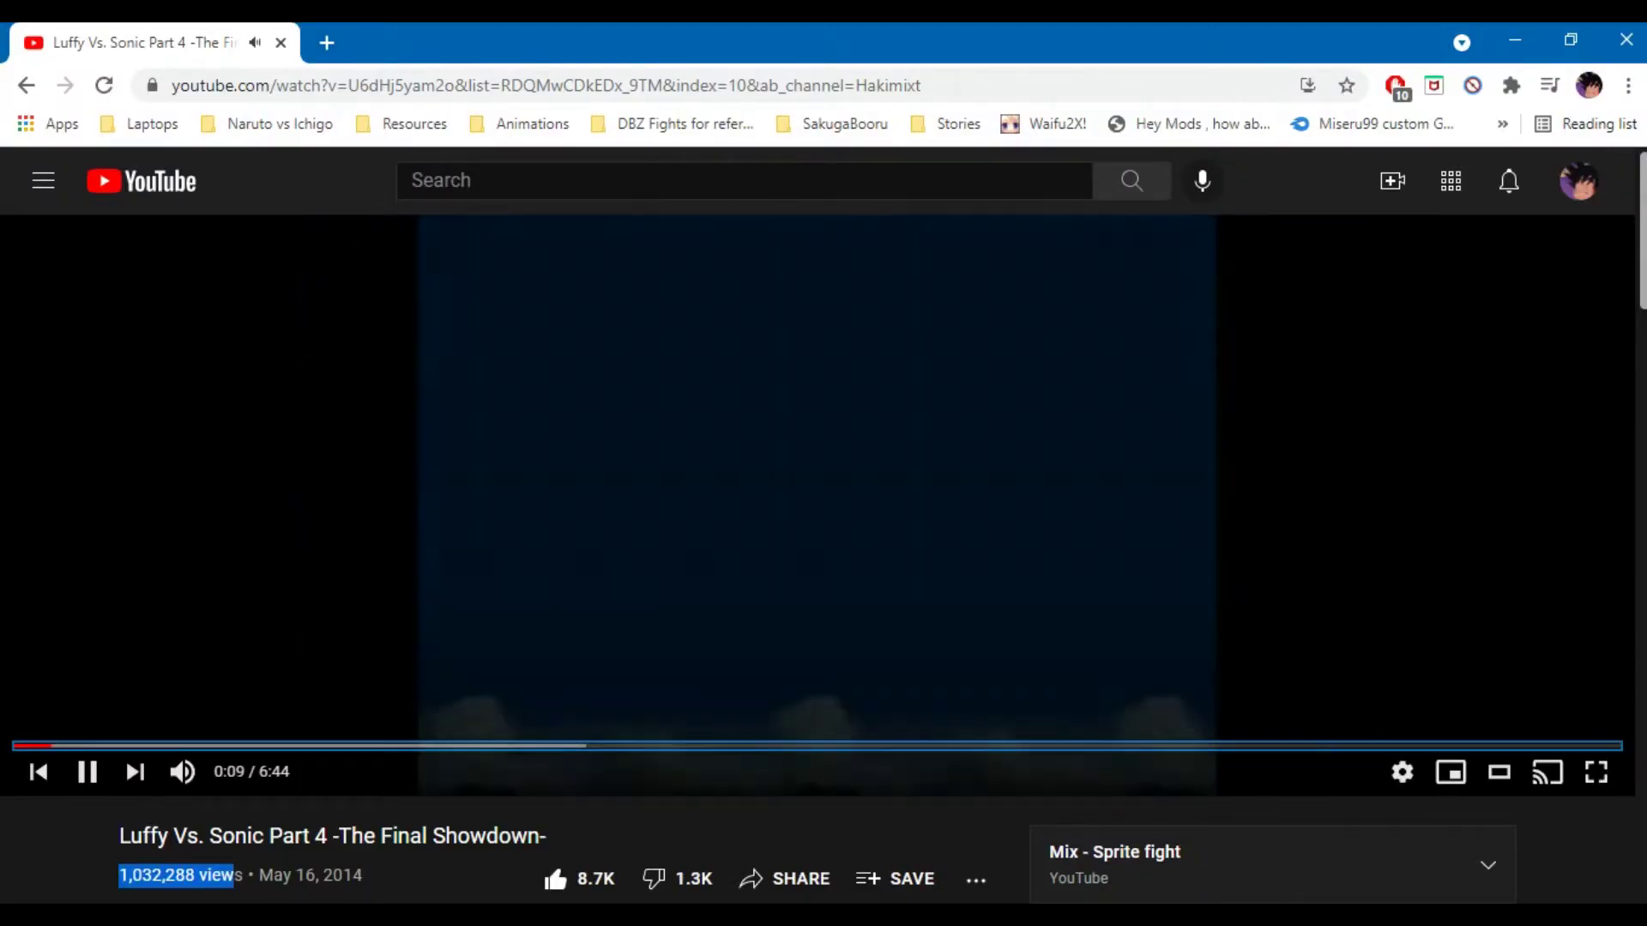
key(space)
key(space)
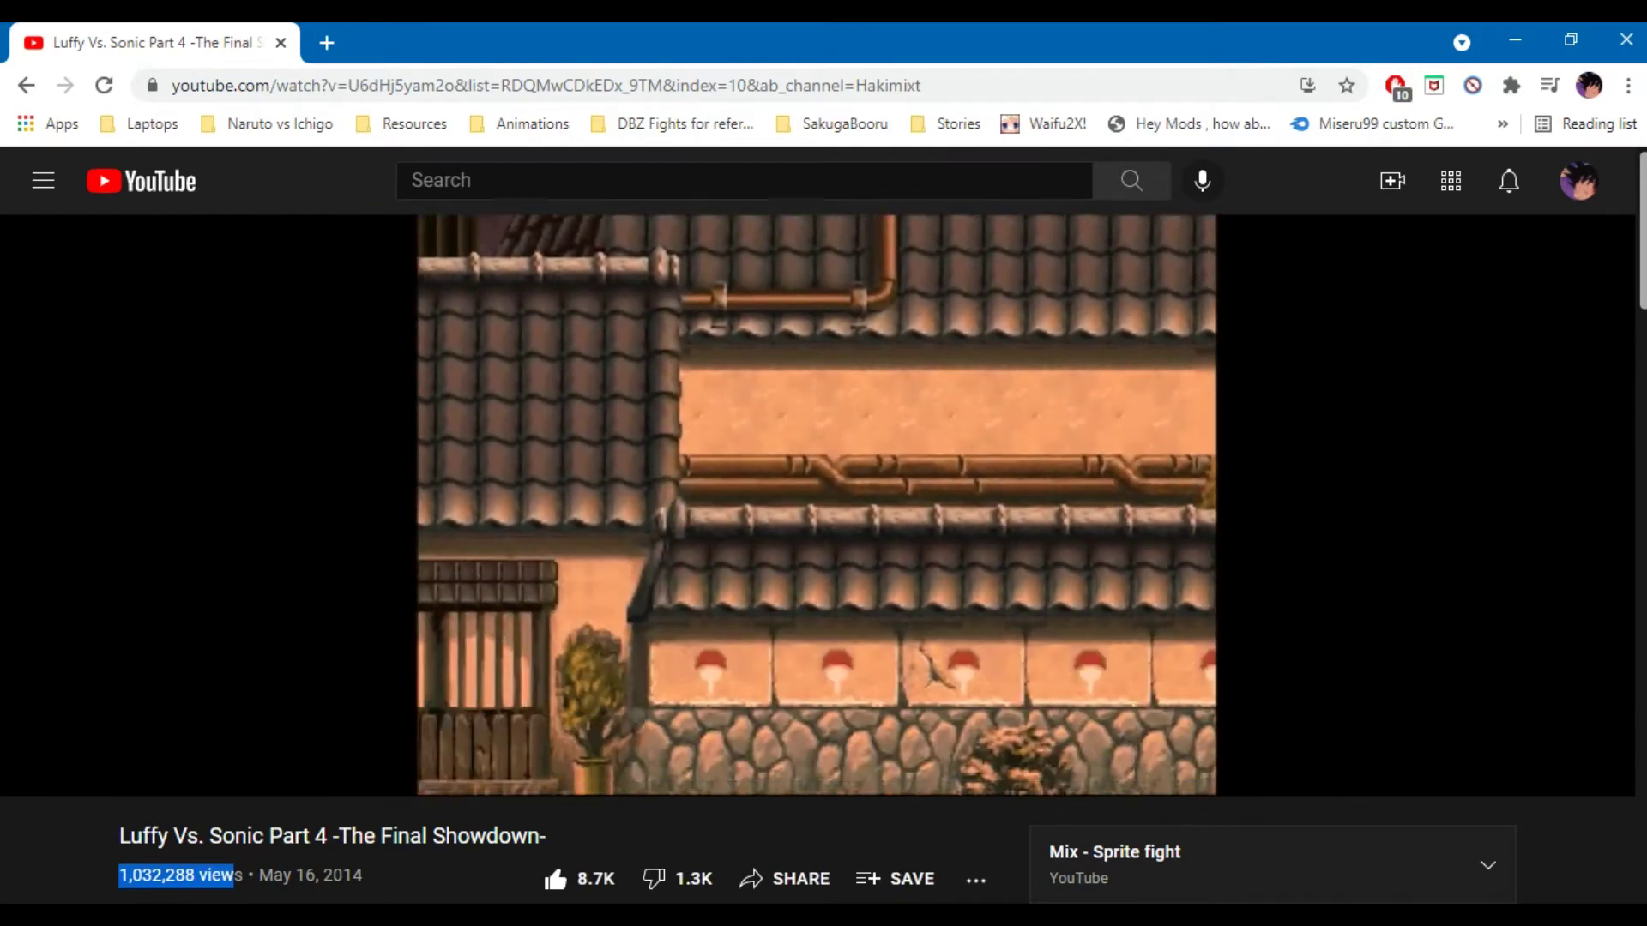
key(space)
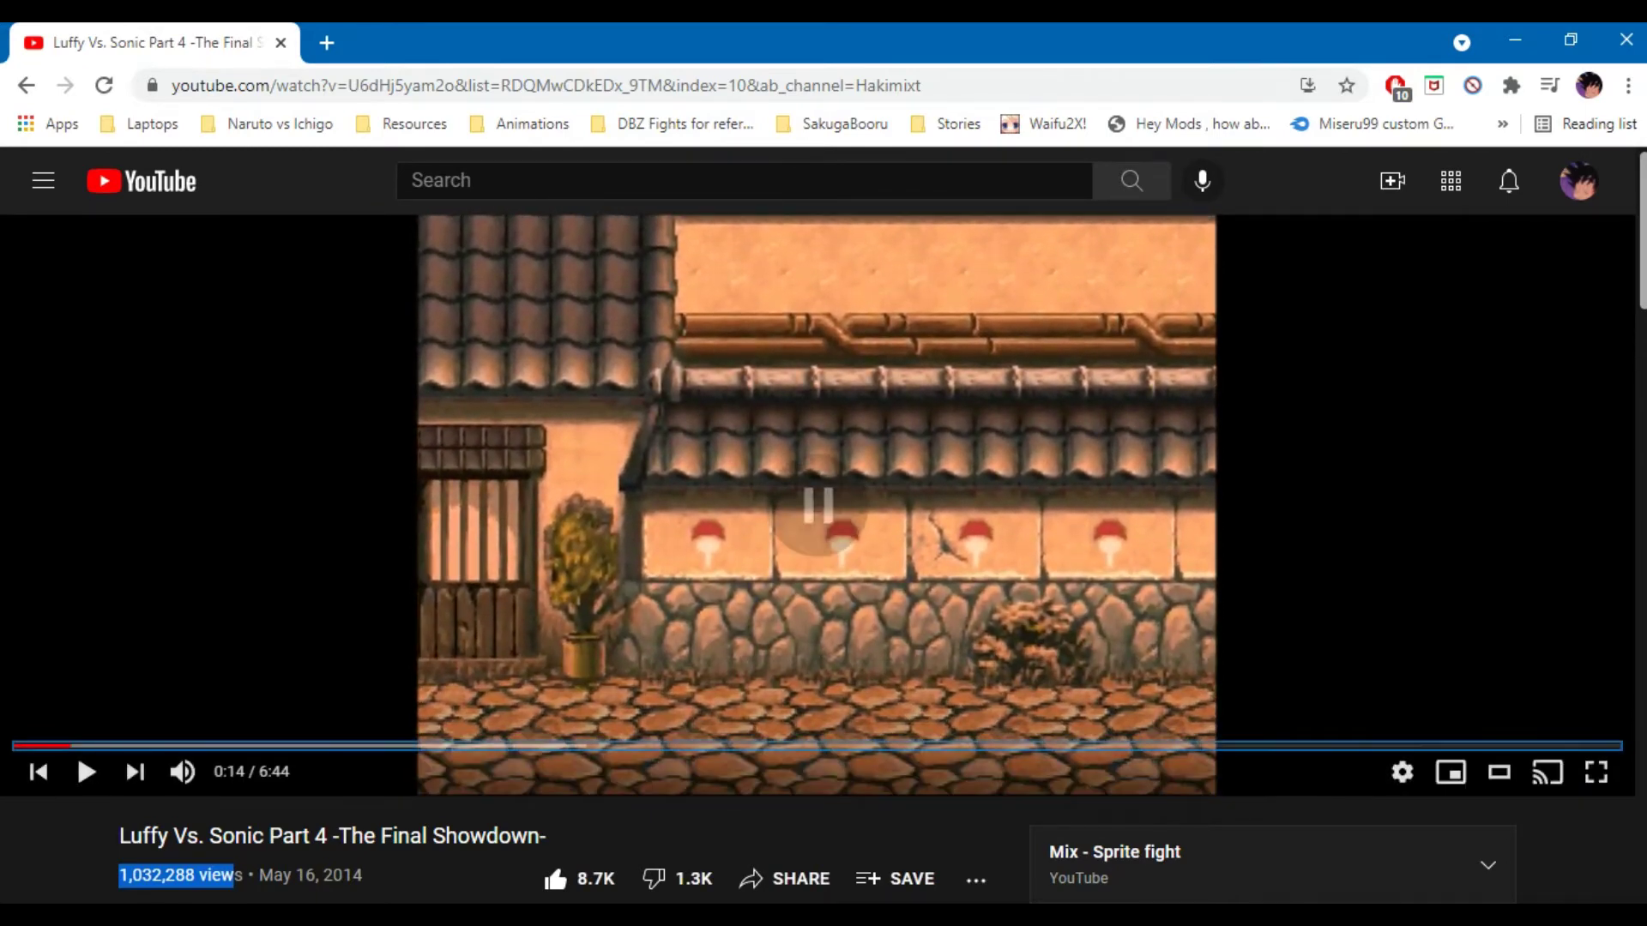
key(alt+Tab)
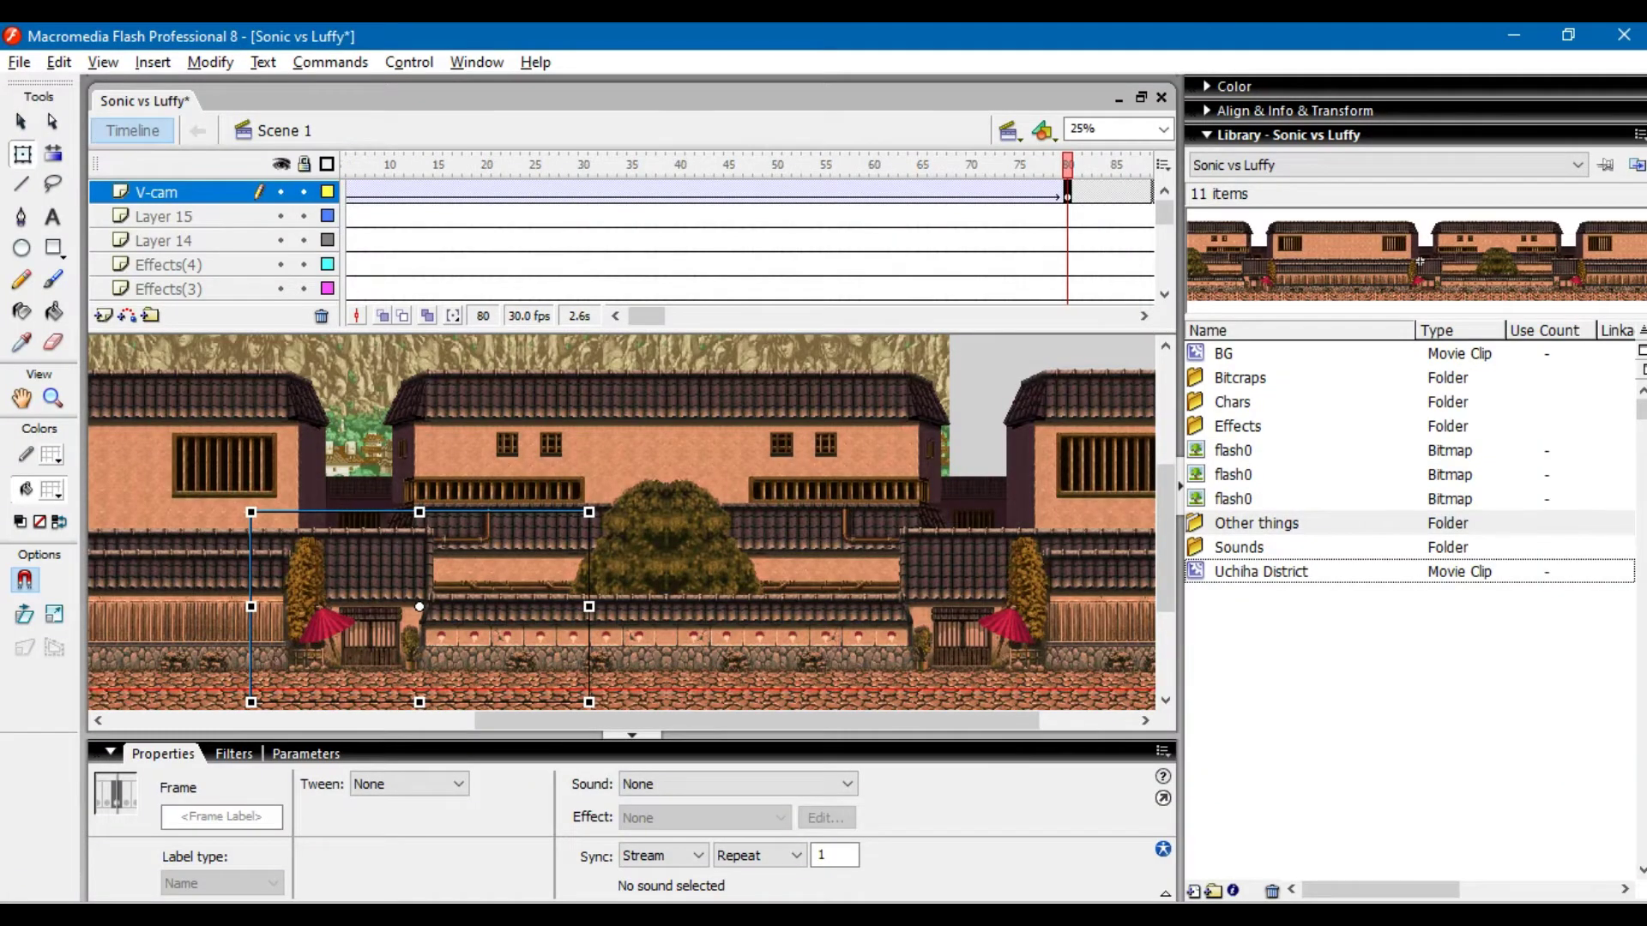
- Undo the last adjustments to the V-cam at frame 191
drag(1126, 165, 350, 165)
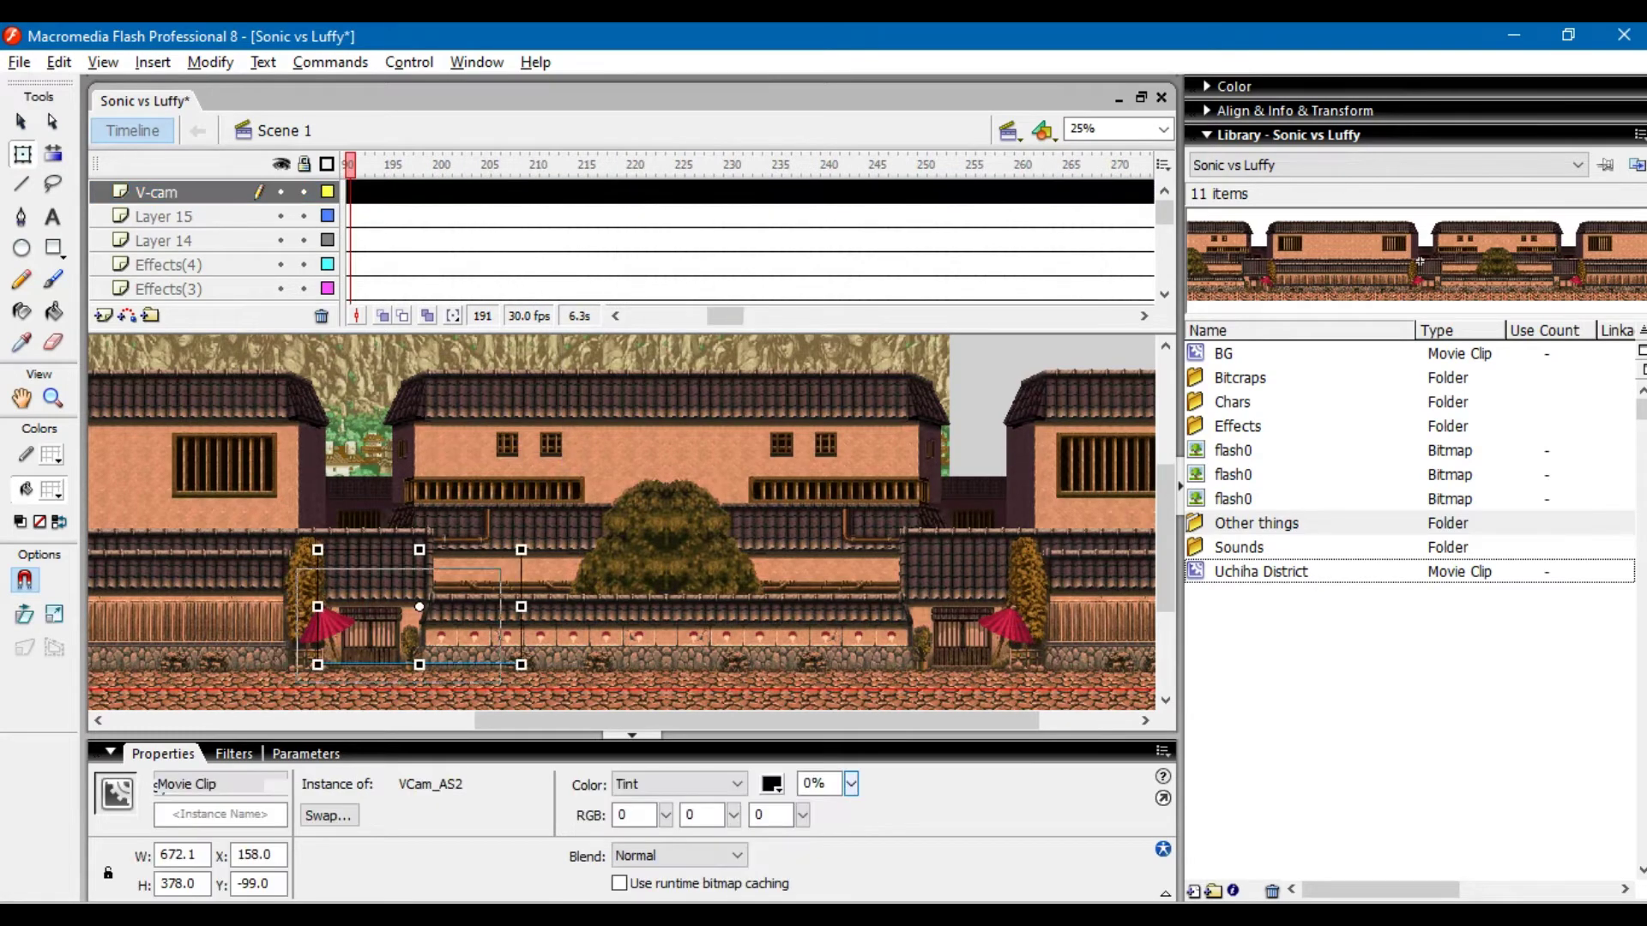
key(ctrl+z)
key(ctrl+z)
key(ctrl+z)
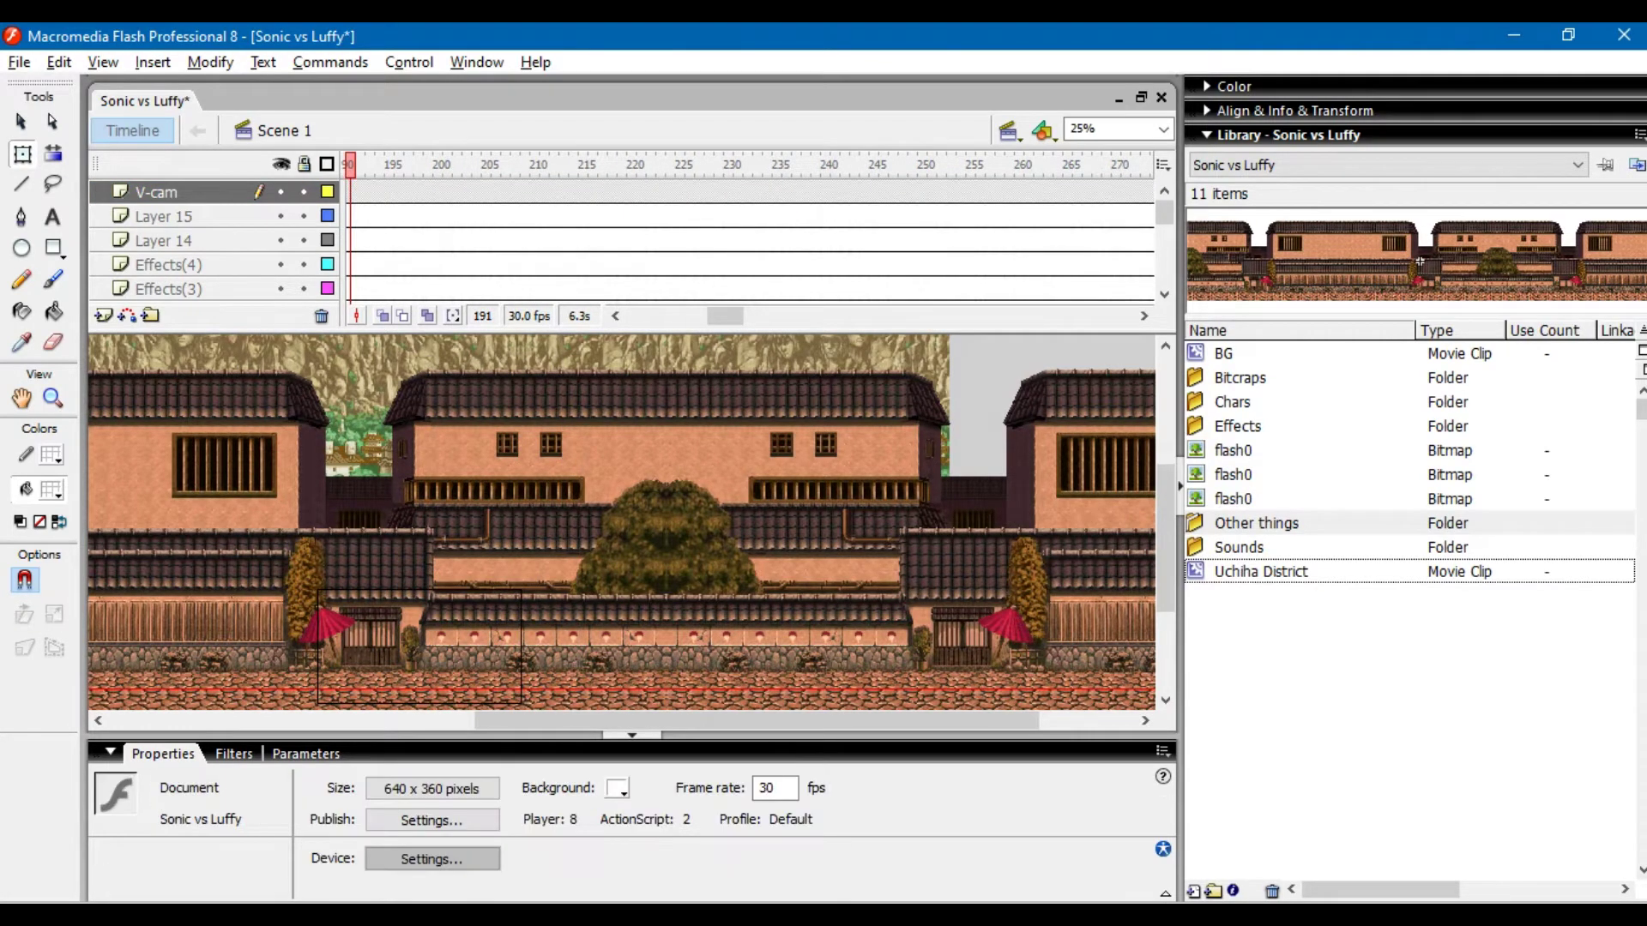
- Shrink the V-cam at frame 191 to about 520 × 293 and place it over the gate at about X 234, Y 49.5
click(419, 647)
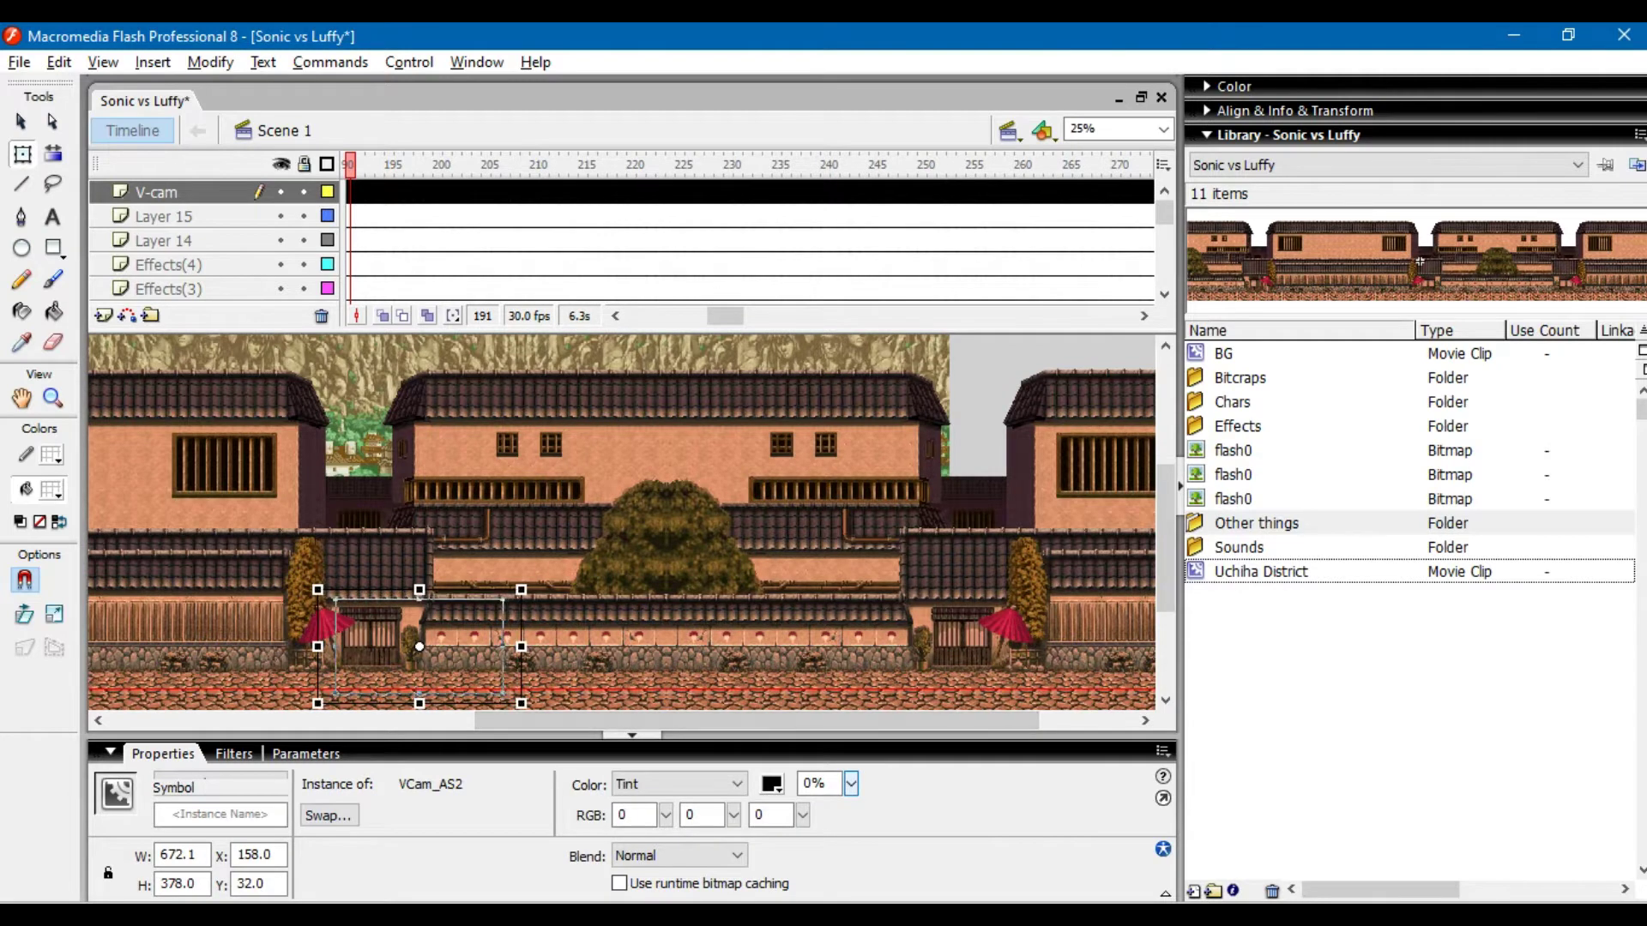
drag(502, 600, 498, 603)
drag(429, 655, 429, 648)
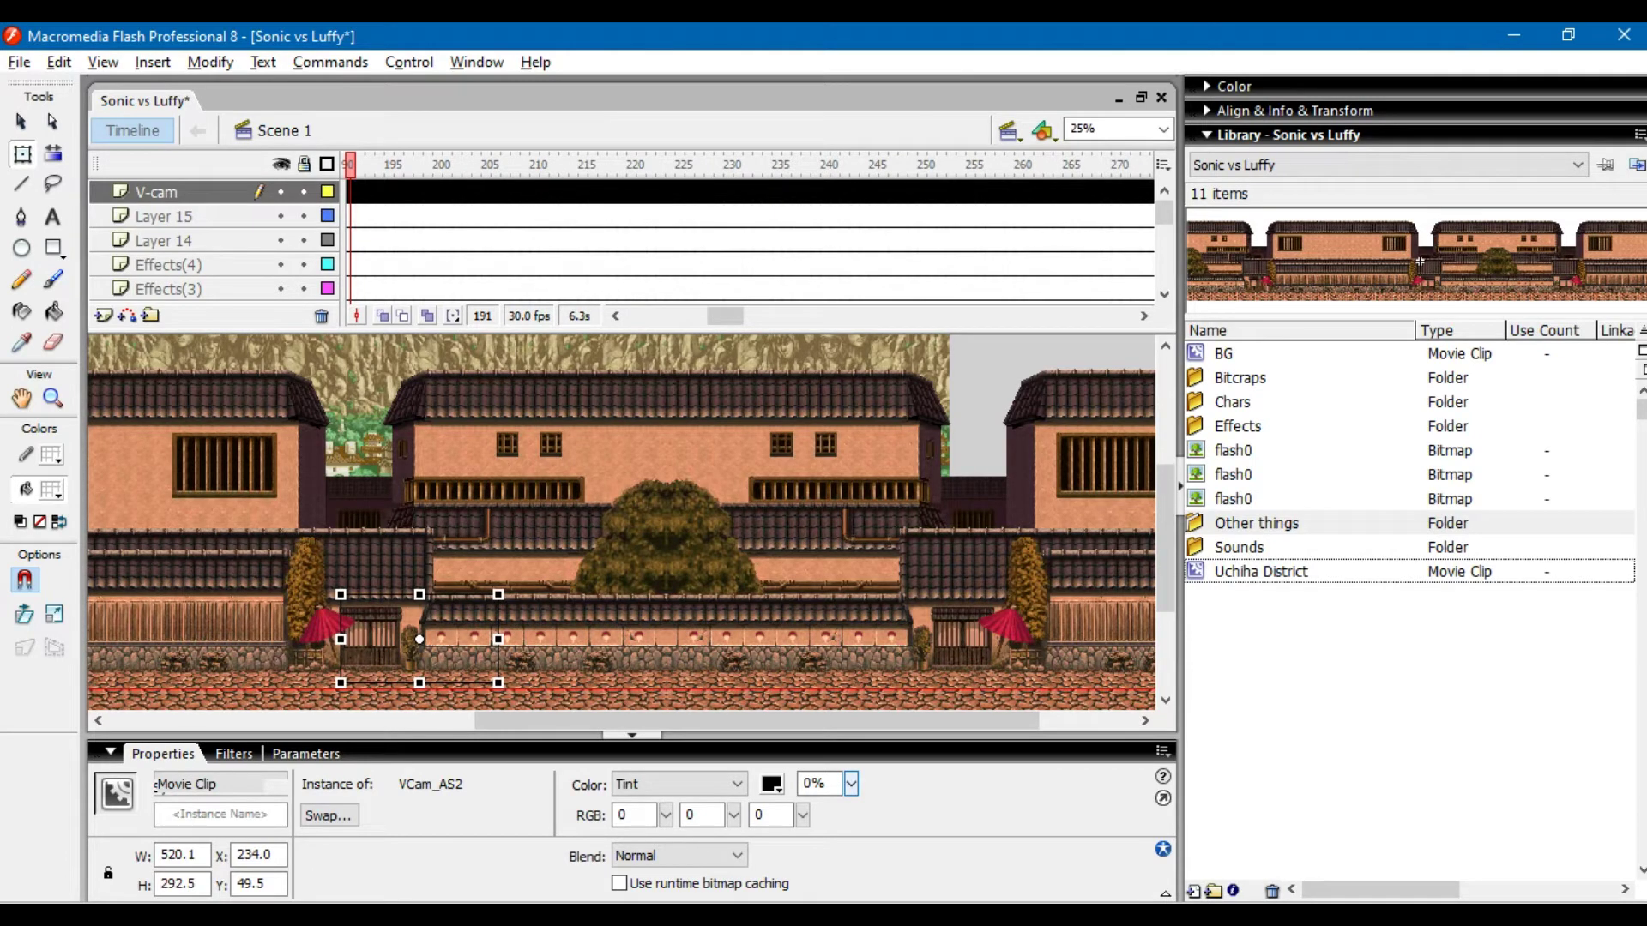
- Preview the movie to check the V-cam framing and compare it with the reference video in Chrome
key(ctrl+Return)
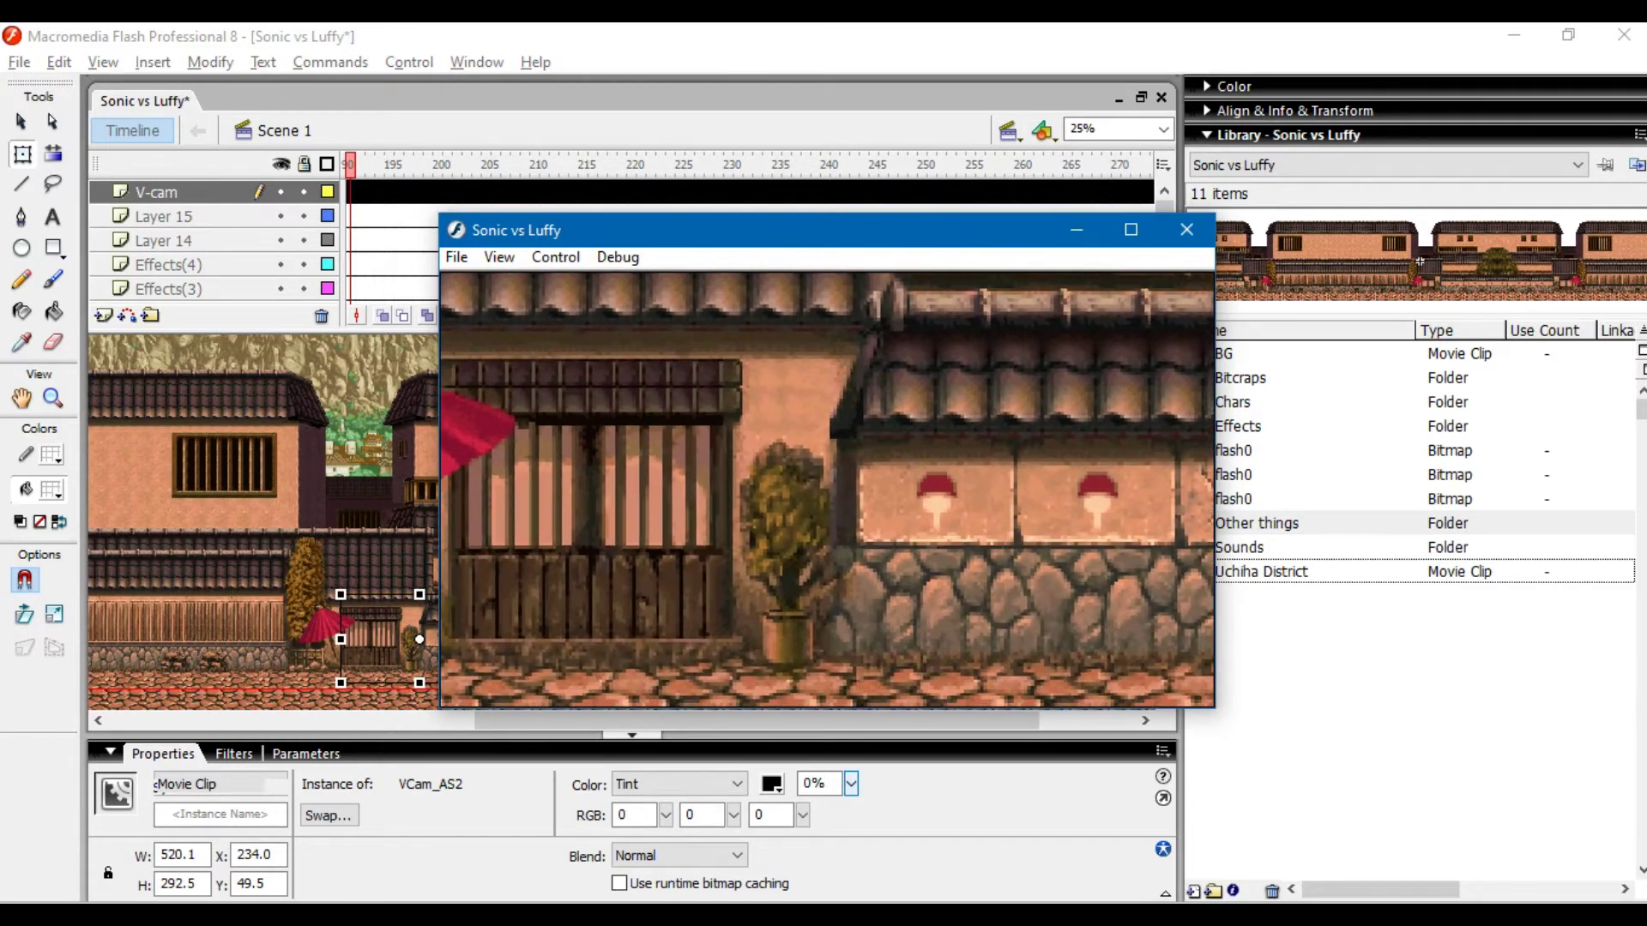
key(alt+F4)
key(alt+Tab)
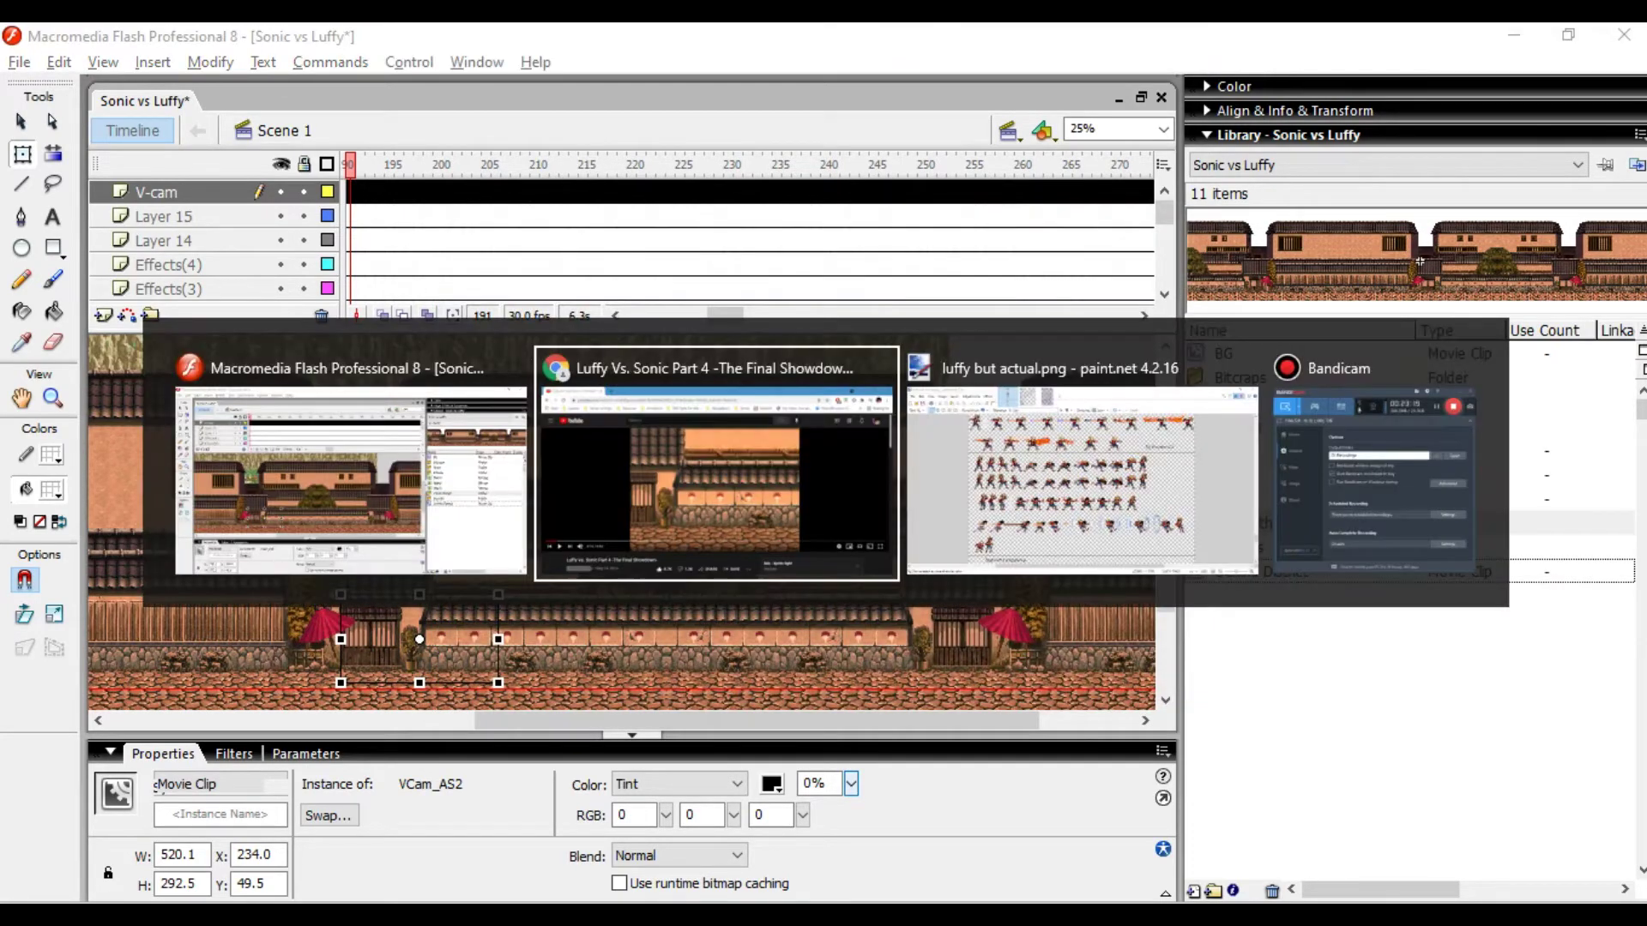
key(alt+Tab)
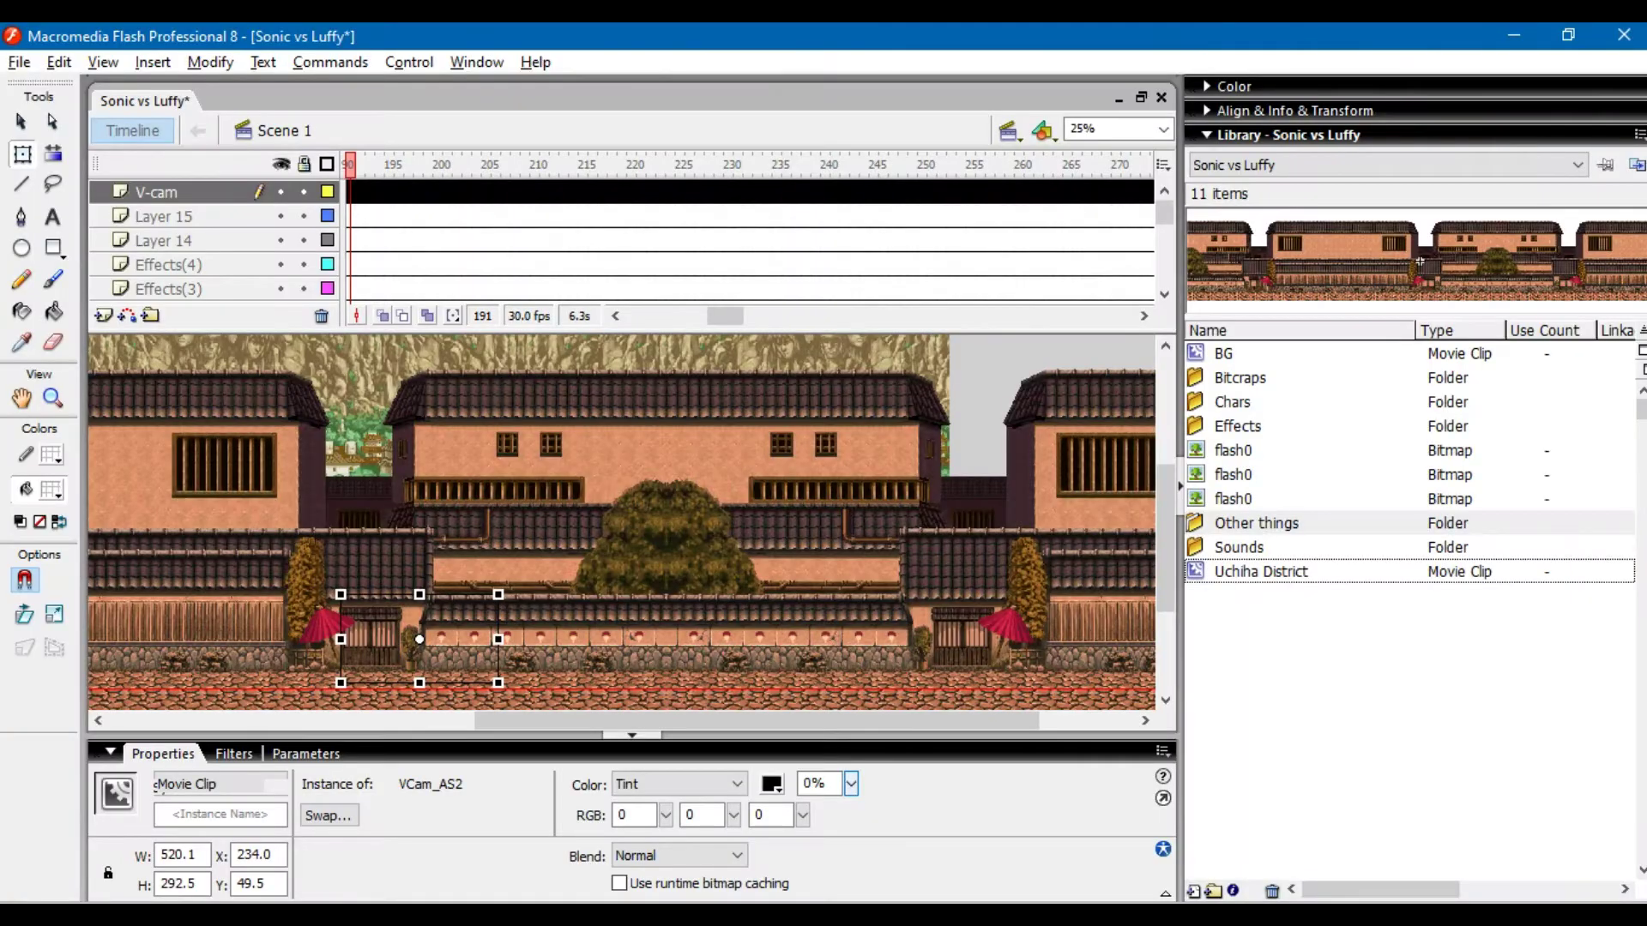
- Enlarge the V-cam at frame 191 to 576 × 324 at about X 326, Y 46, and preview the movie
drag(499, 683, 507, 688)
key(shift+Right)
key(shift+Right)
key(shift+Right)
key(shift+Right)
key(shift+Right)
key(shift+Right)
key(shift+Right)
key(shift+Right)
key(shift+Right)
key(shift+Right)
key(shift+Right)
key(shift+Right)
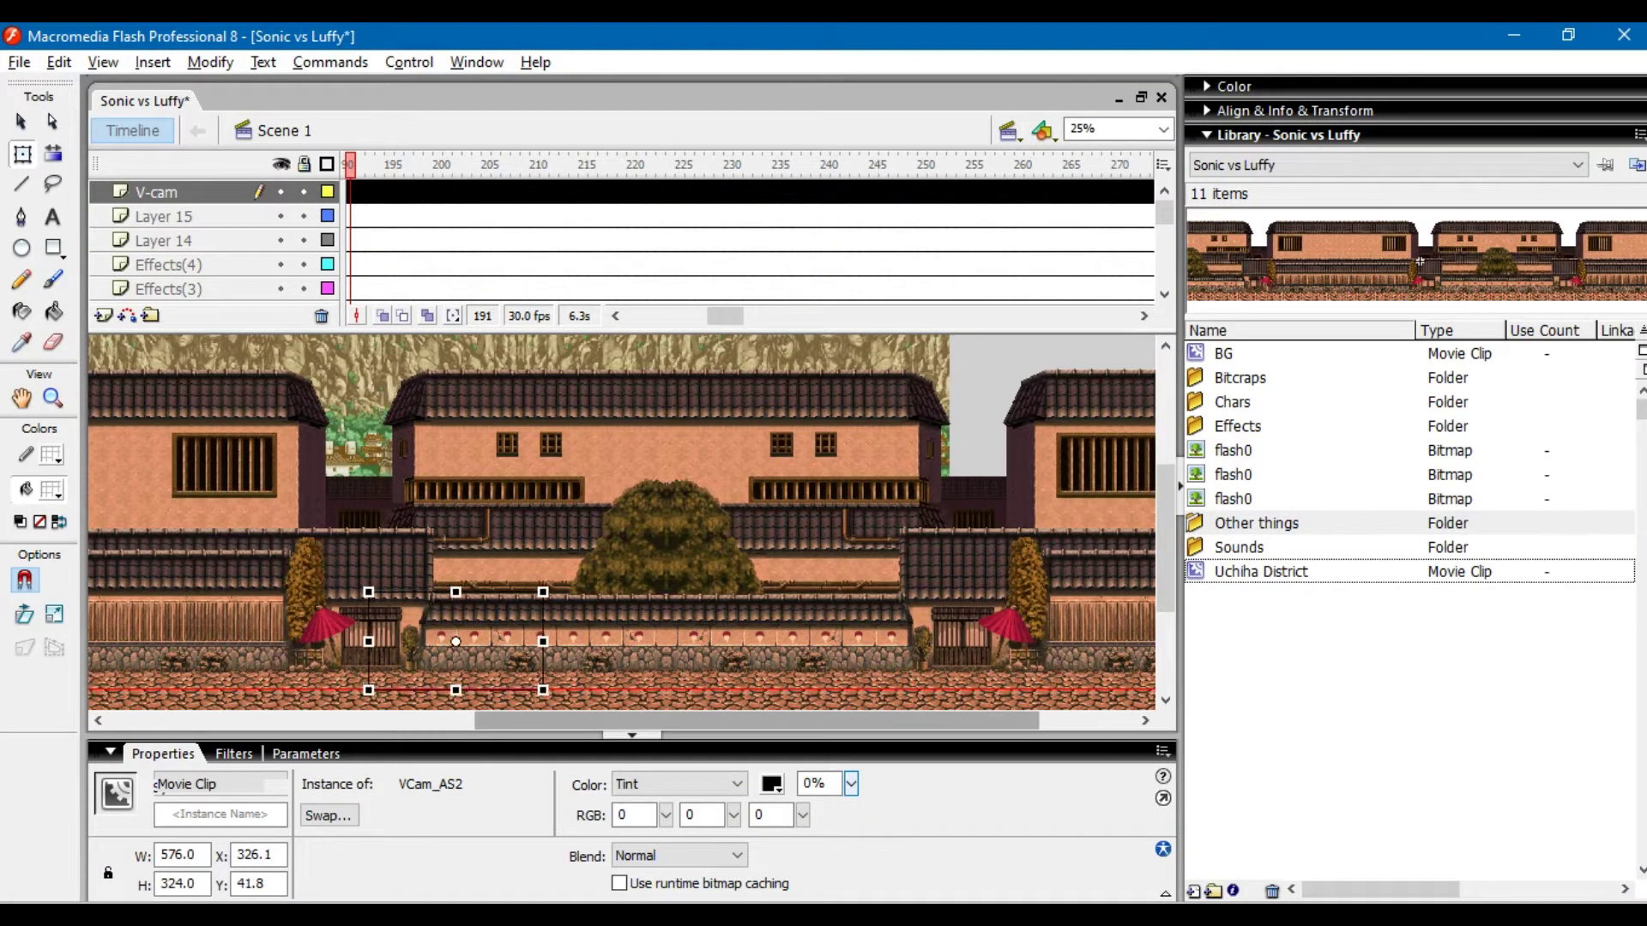
key(ctrl+Return)
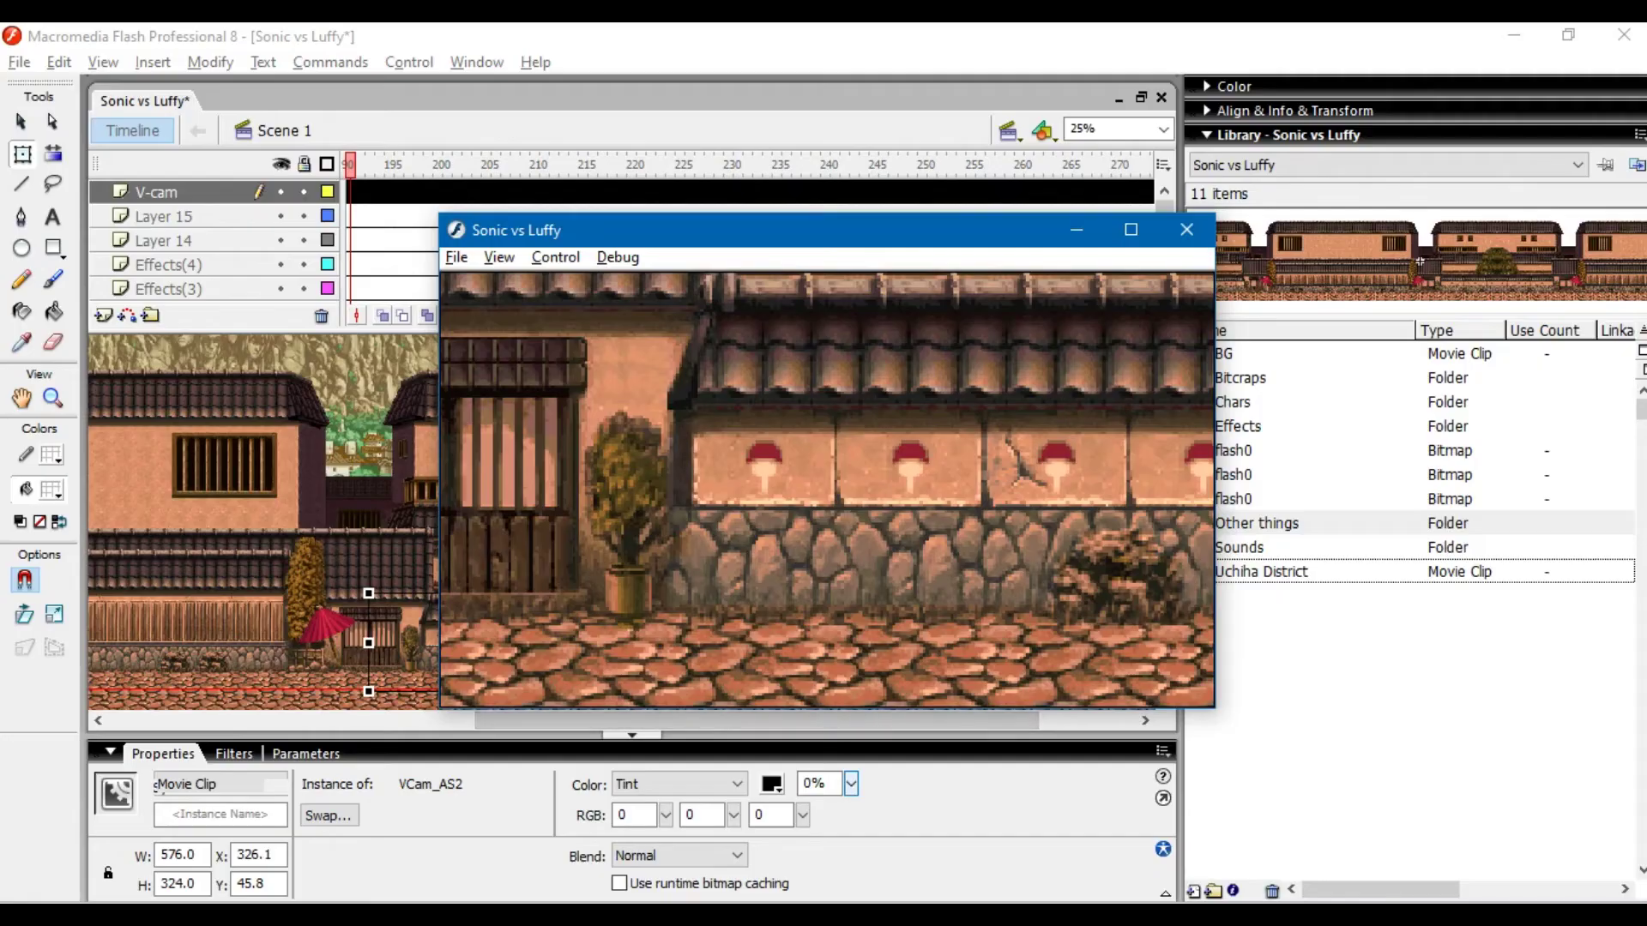
click(1188, 230)
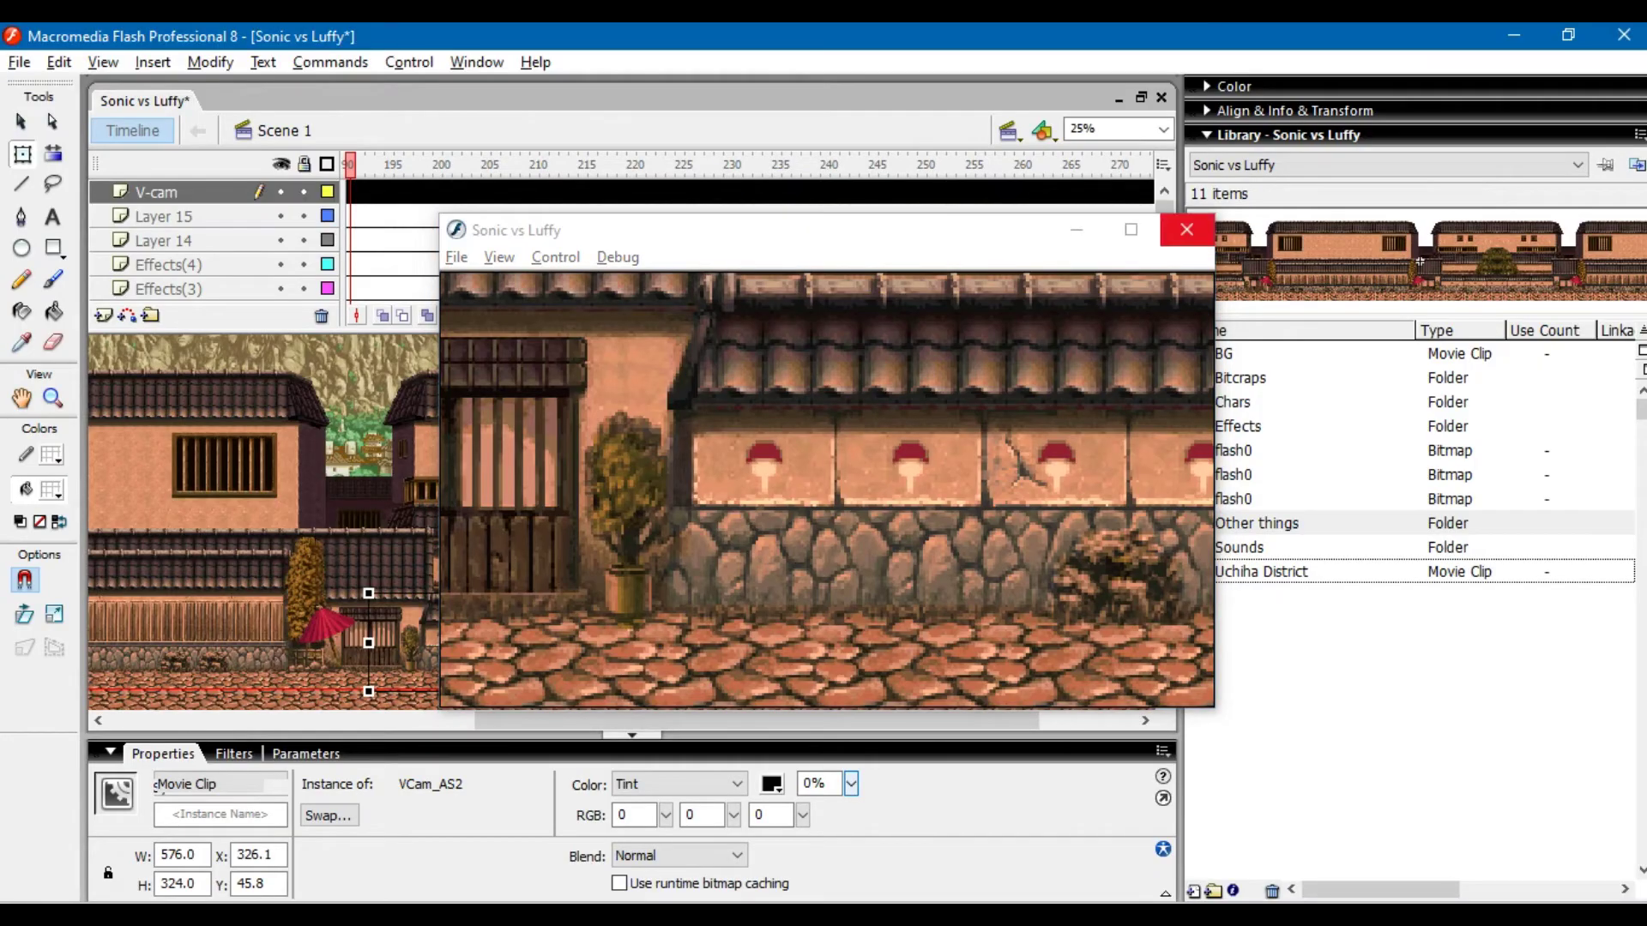
- Resize the V-cam at frame 191 to about 548 × 308 and place it lower at about X 336, Y 93.5
mouse_move(543, 691)
mouse_down()
mouse_move(563, 703)
mouse_move(551, 669)
mouse_up()
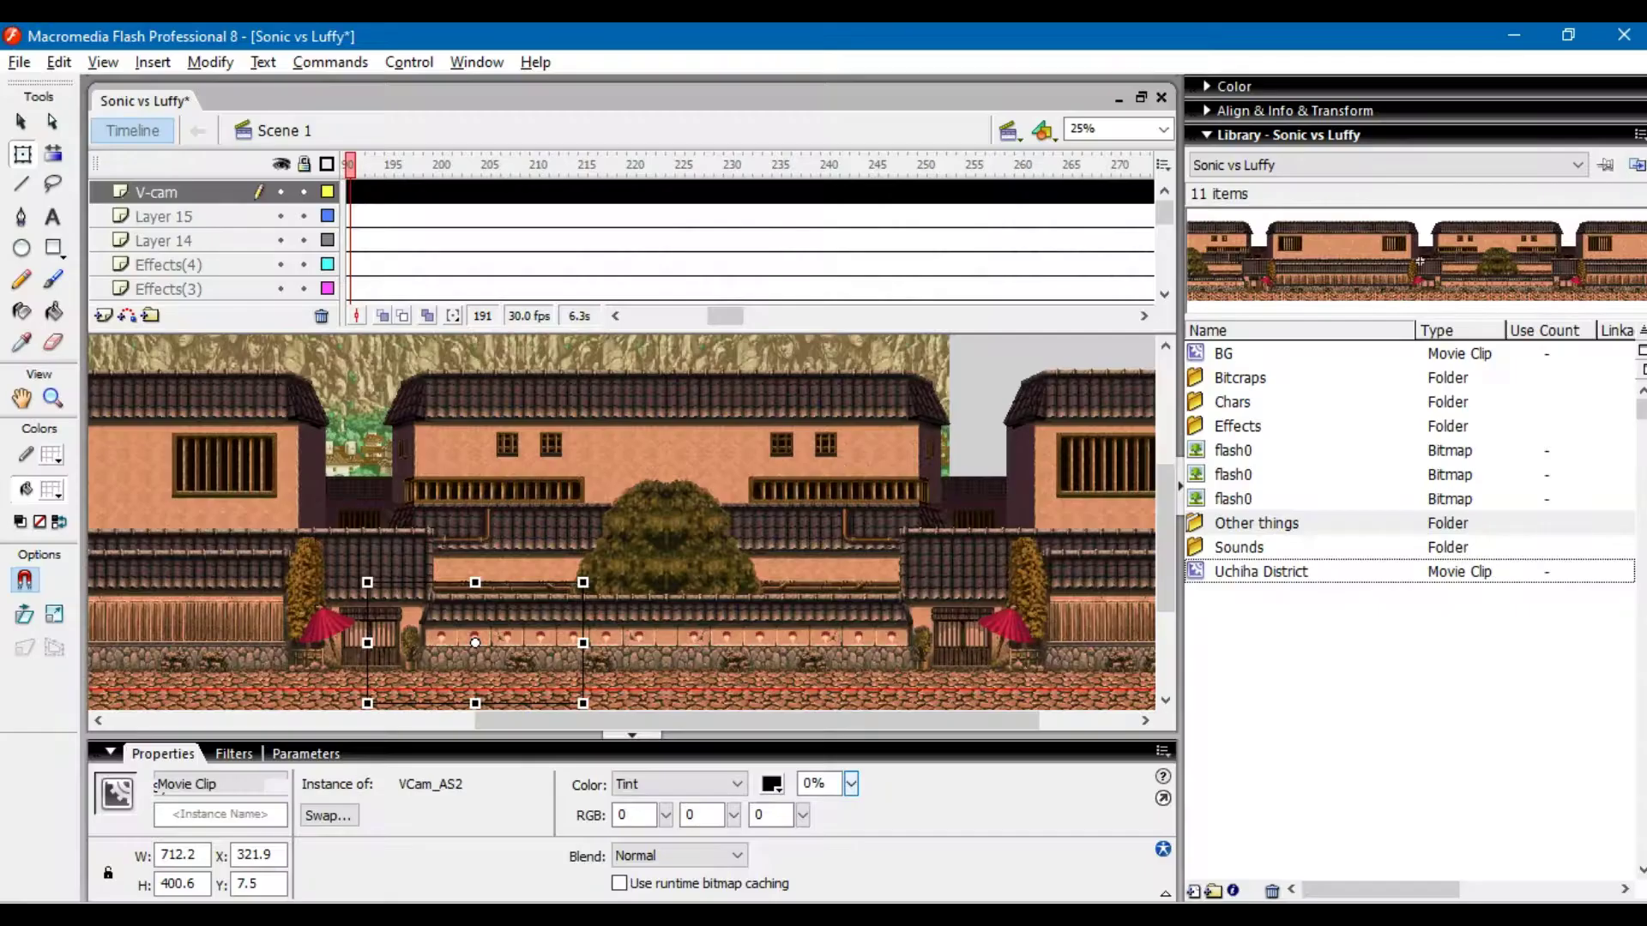
drag(570, 689, 571, 689)
key(shift+Down)
key(shift+Left)
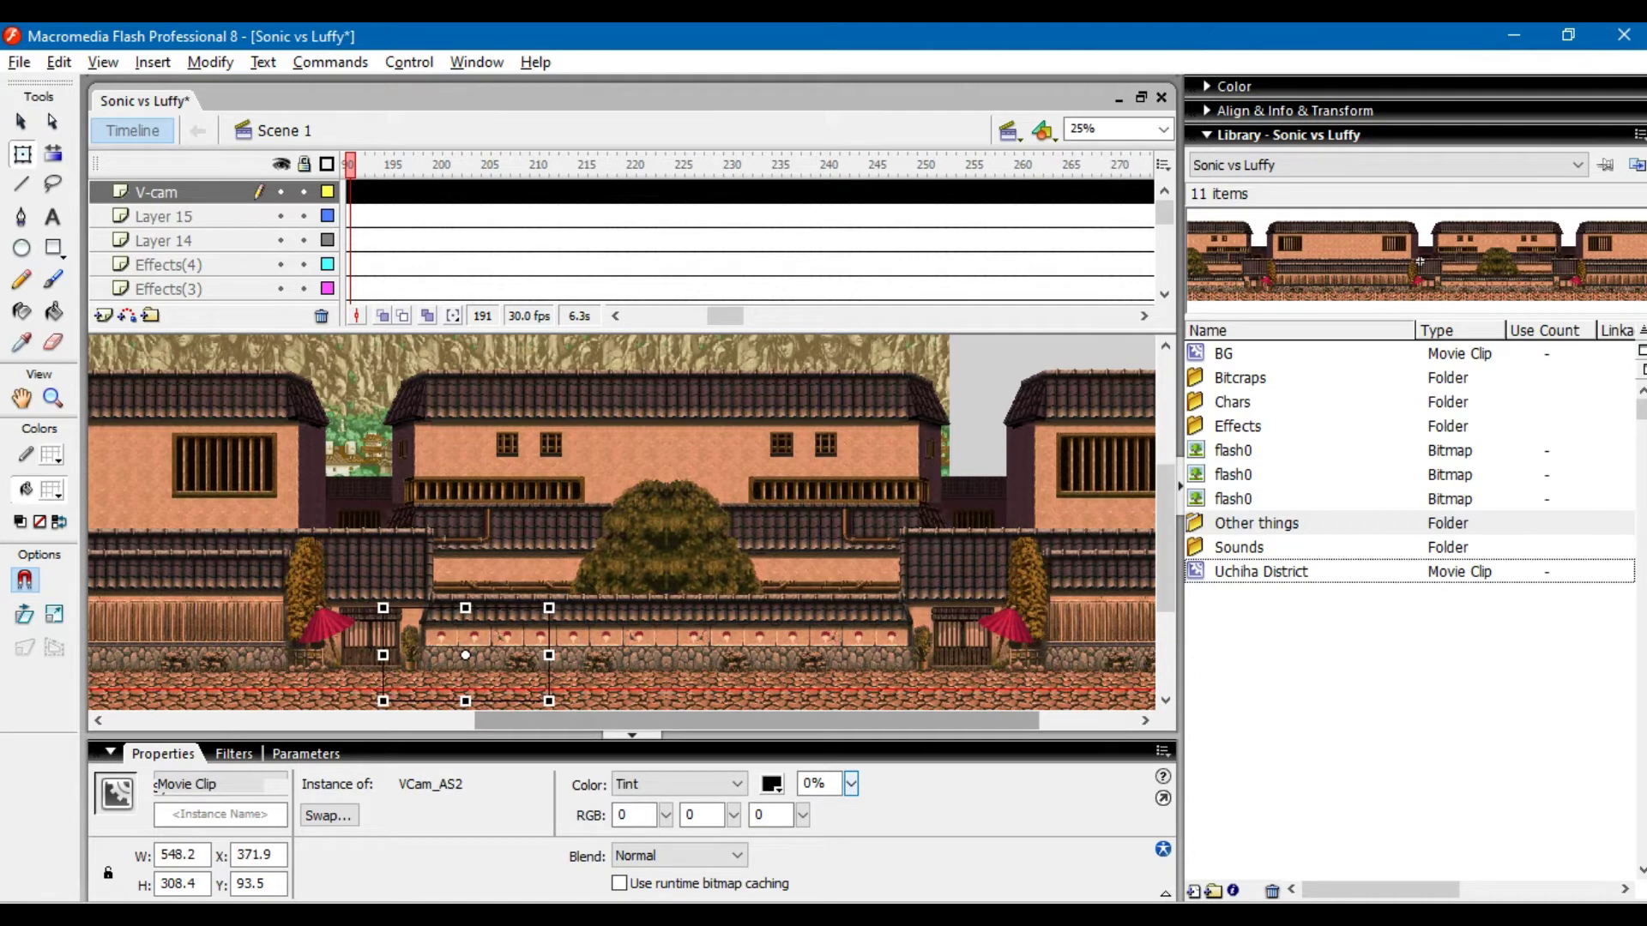
drag(480, 673, 463, 674)
key(Right)
key(Right)
key(Right)
key(Right)
key(Right)
key(Right)
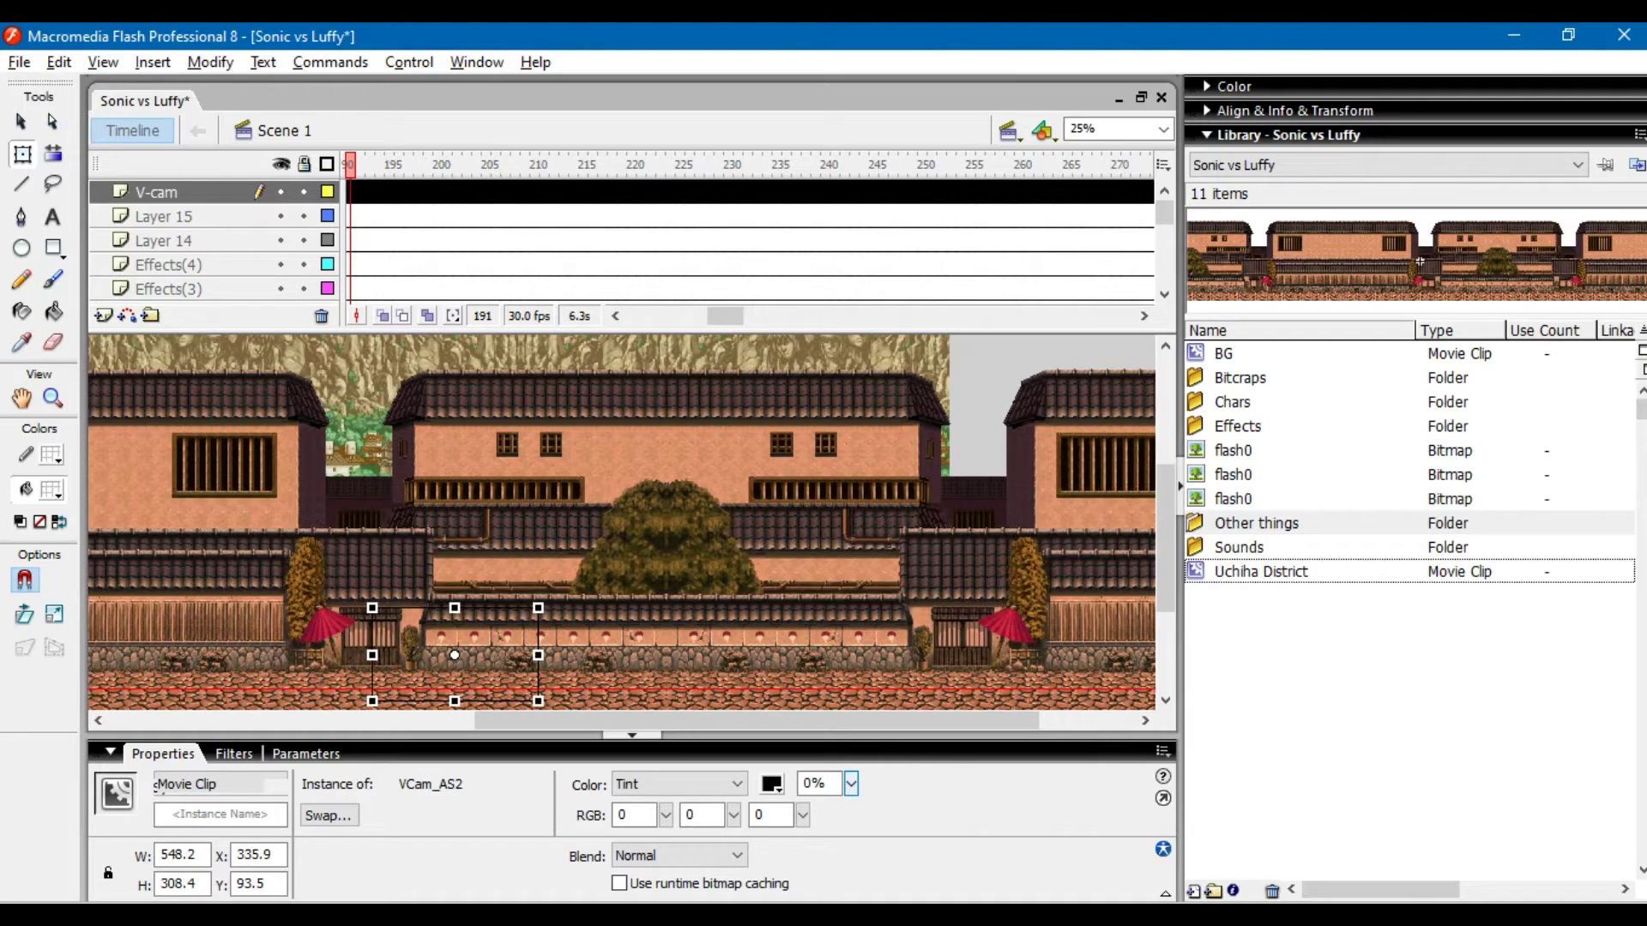
- Match the V-cam to the reference shot by resizing it to about 588 × 331 at X 348, Y 66, and preview the movie
key(alt+Tab)
key(alt+Tab)
drag(541, 607, 555, 599)
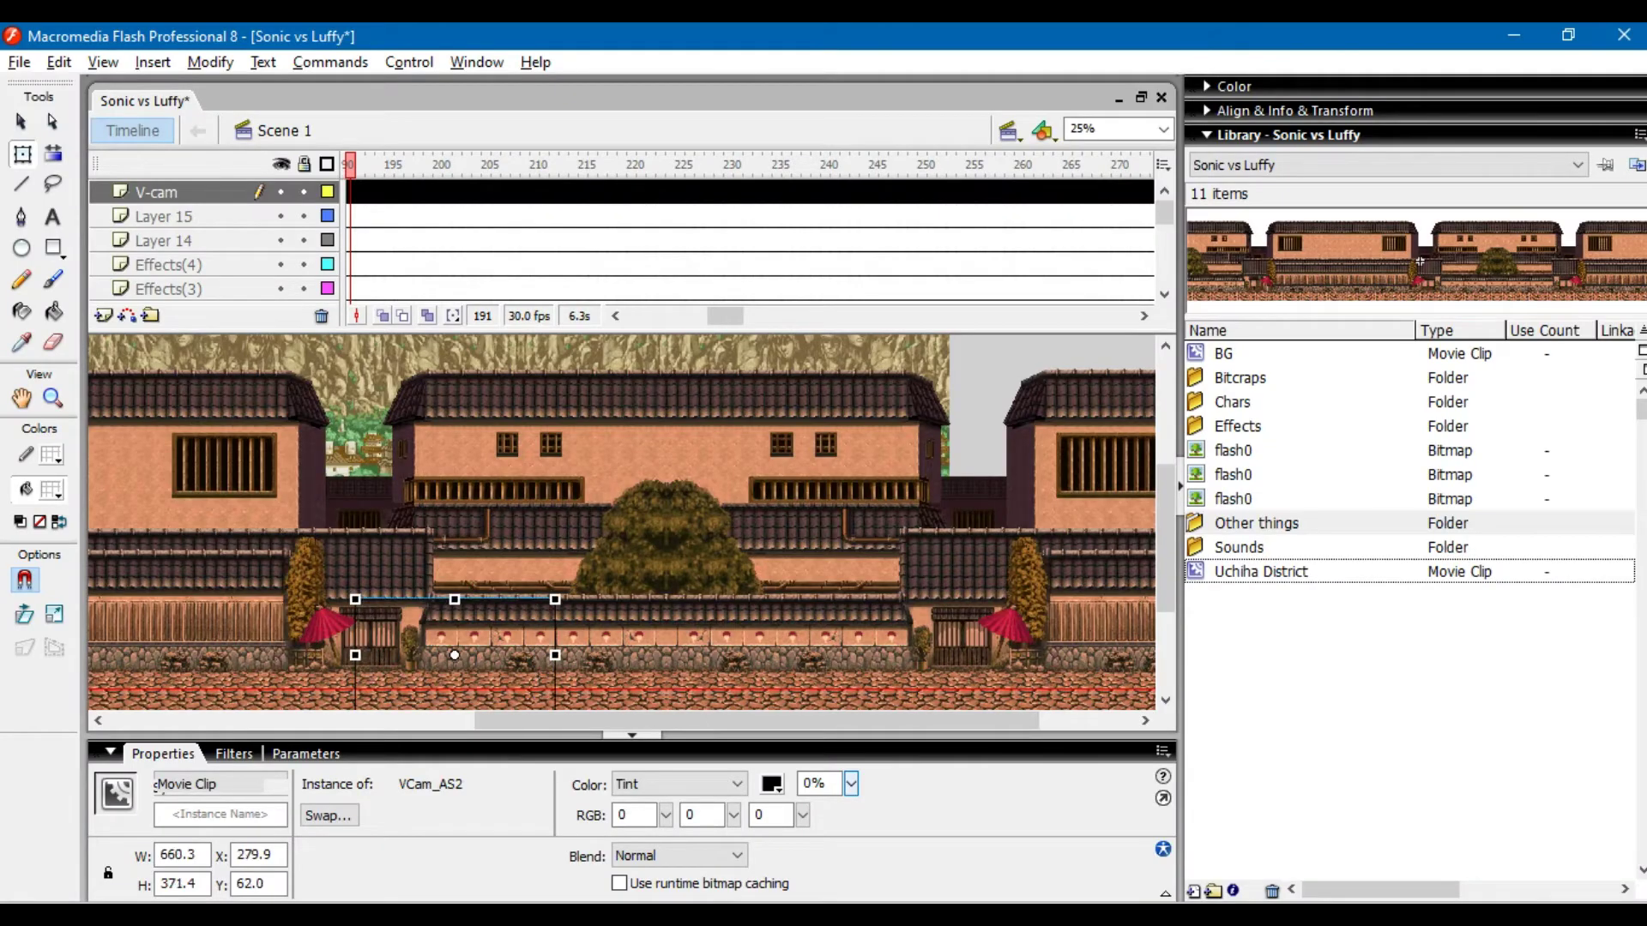
scroll(632, 523, down, 3)
key(Up)
key(Up)
key(Up)
key(Up)
key(Up)
key(Up)
key(Up)
key(Up)
key(Right)
key(Right)
key(Right)
key(Right)
key(Right)
key(Right)
key(Right)
key(Right)
key(Right)
key(Right)
key(Right)
key(Right)
key(Right)
key(Right)
key(Right)
key(Right)
key(Right)
key(Right)
key(Right)
key(Right)
key(Right)
key(Right)
key(Right)
key(Right)
key(Right)
key(Right)
key(Right)
key(Right)
key(ctrl+Return)
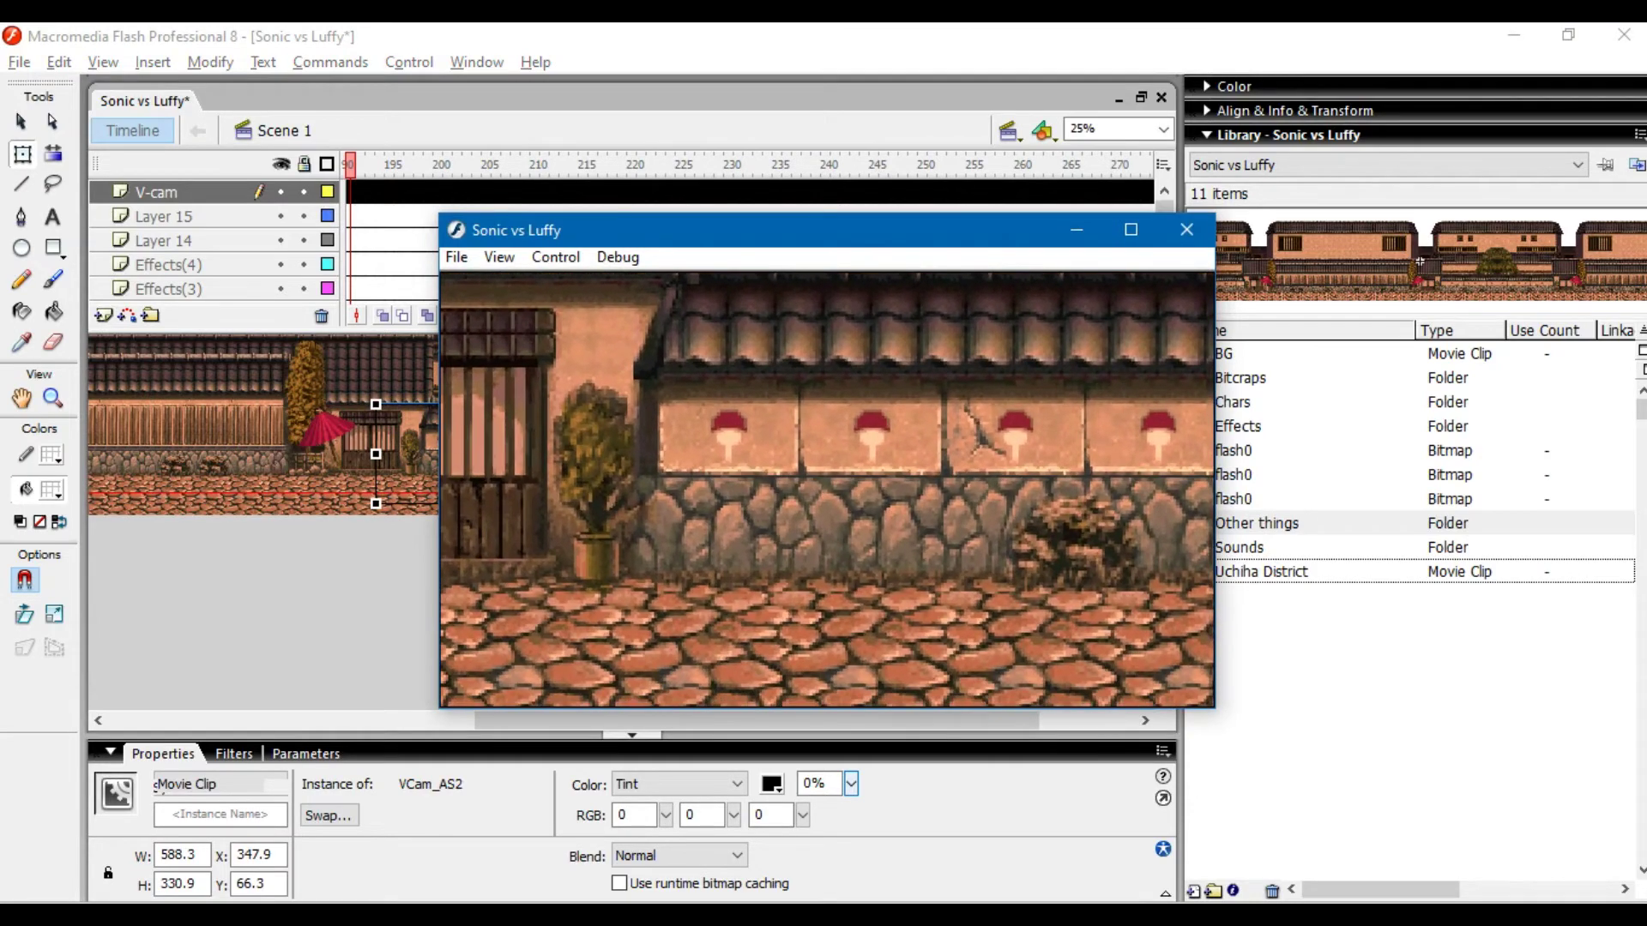
key(ctrl+w)
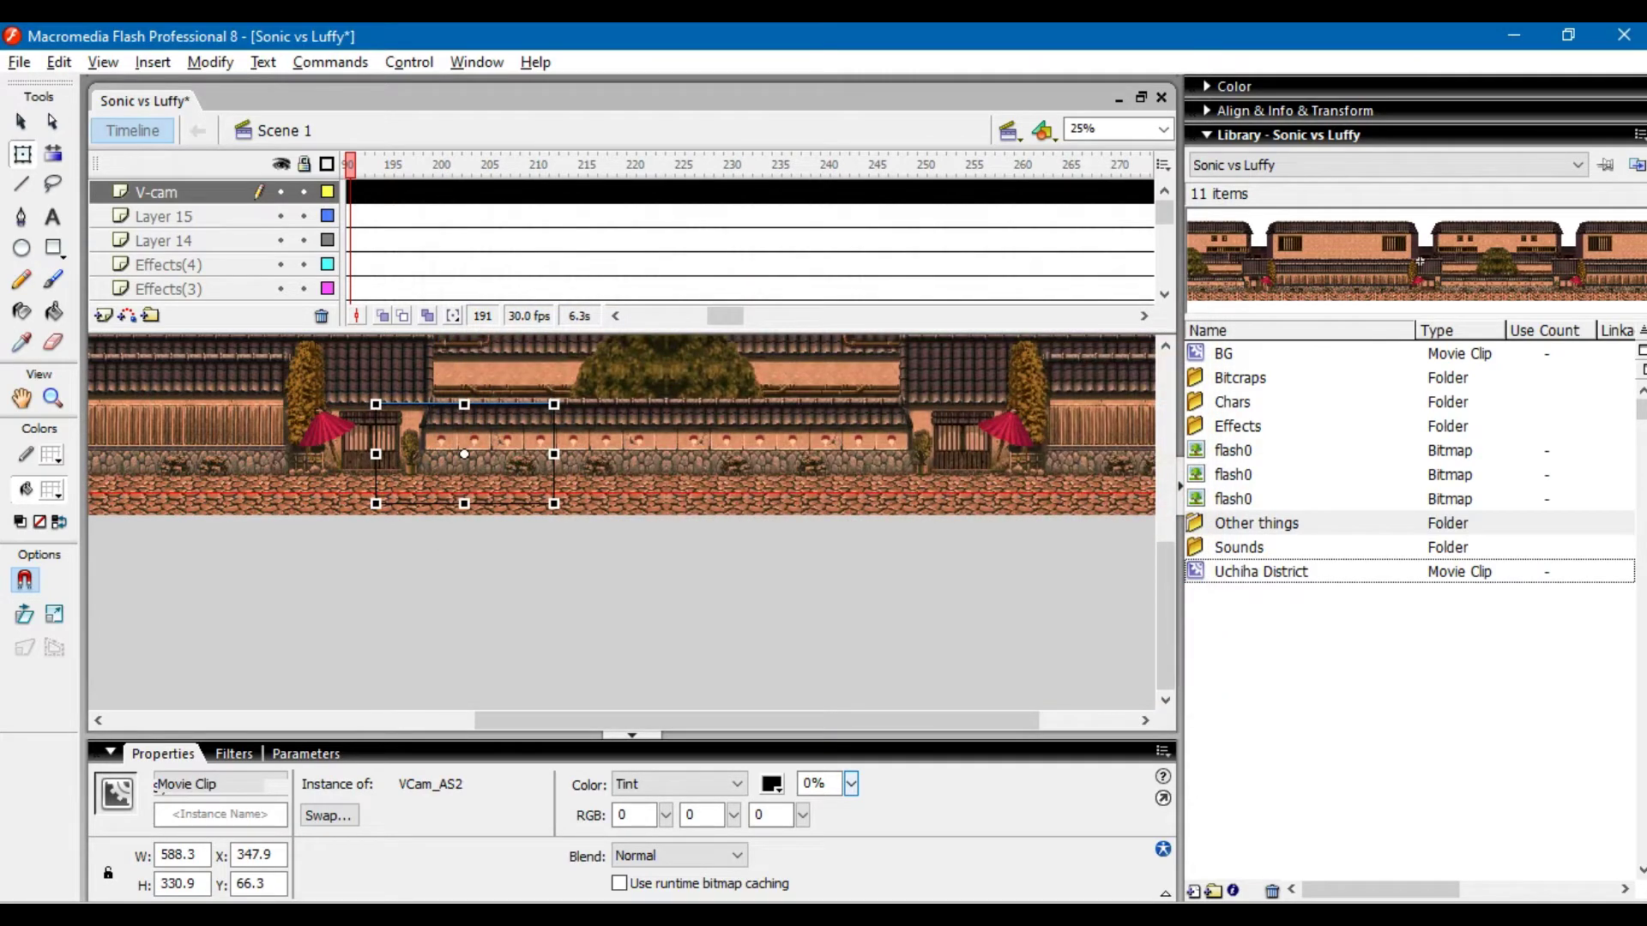
- Move the playhead back to frame 161 to check the V-cam framing after the tween
drag(351, 164, 477, 165)
key(comma)
key(comma)
key(comma)
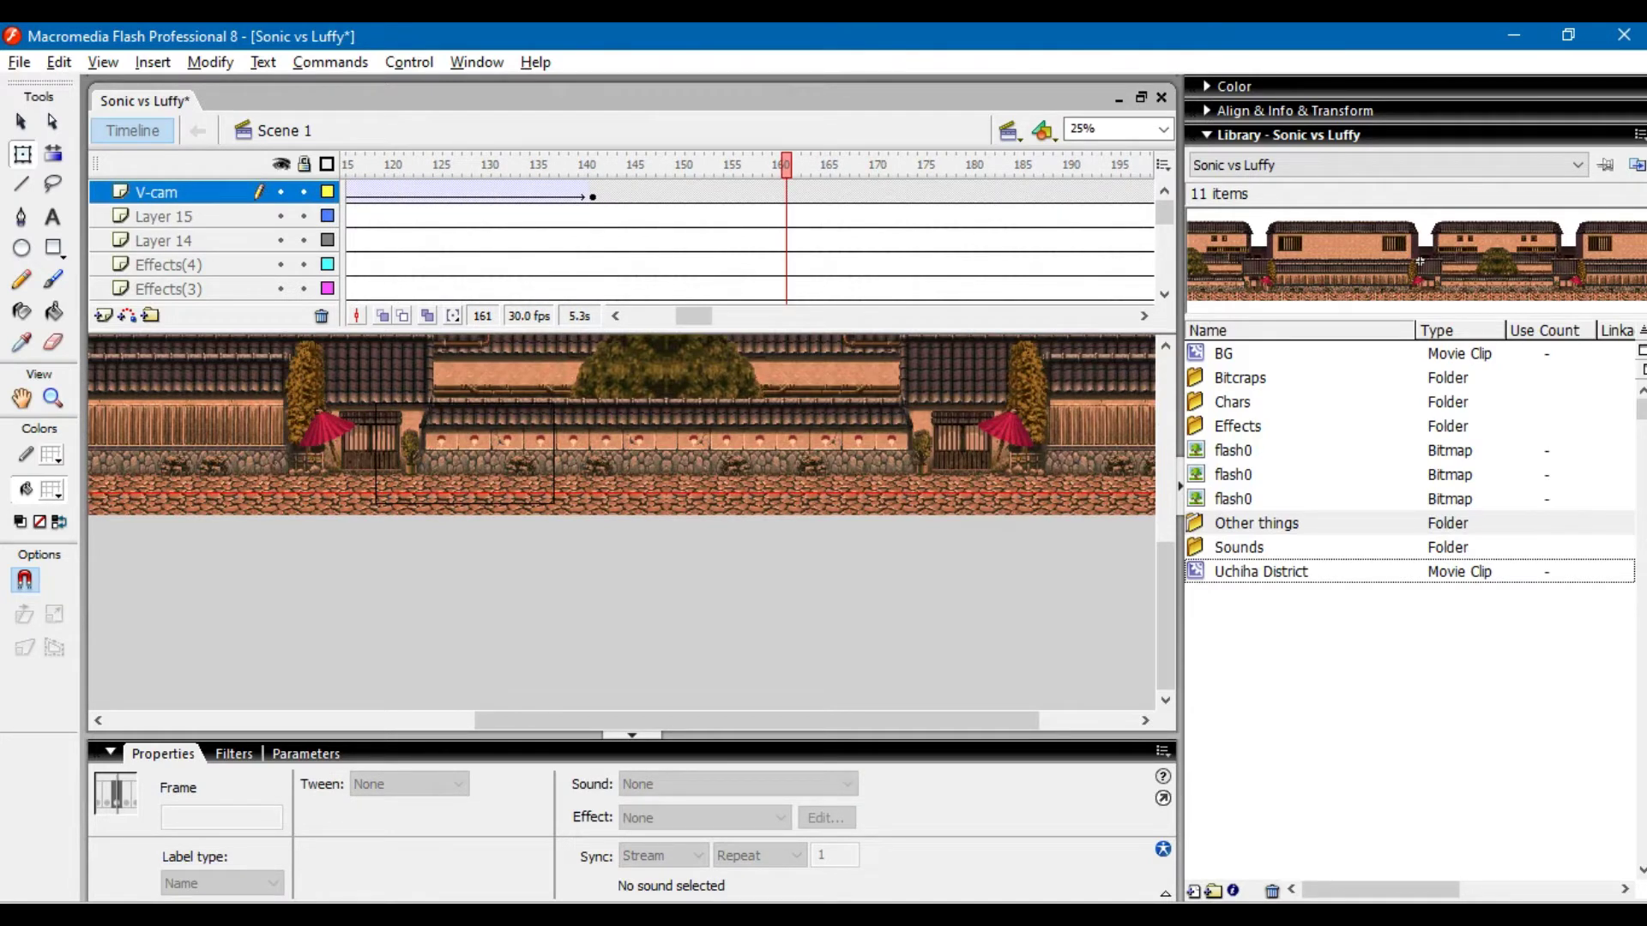
- Switch to Chrome and open a new browser tab
key(alt+Tab)
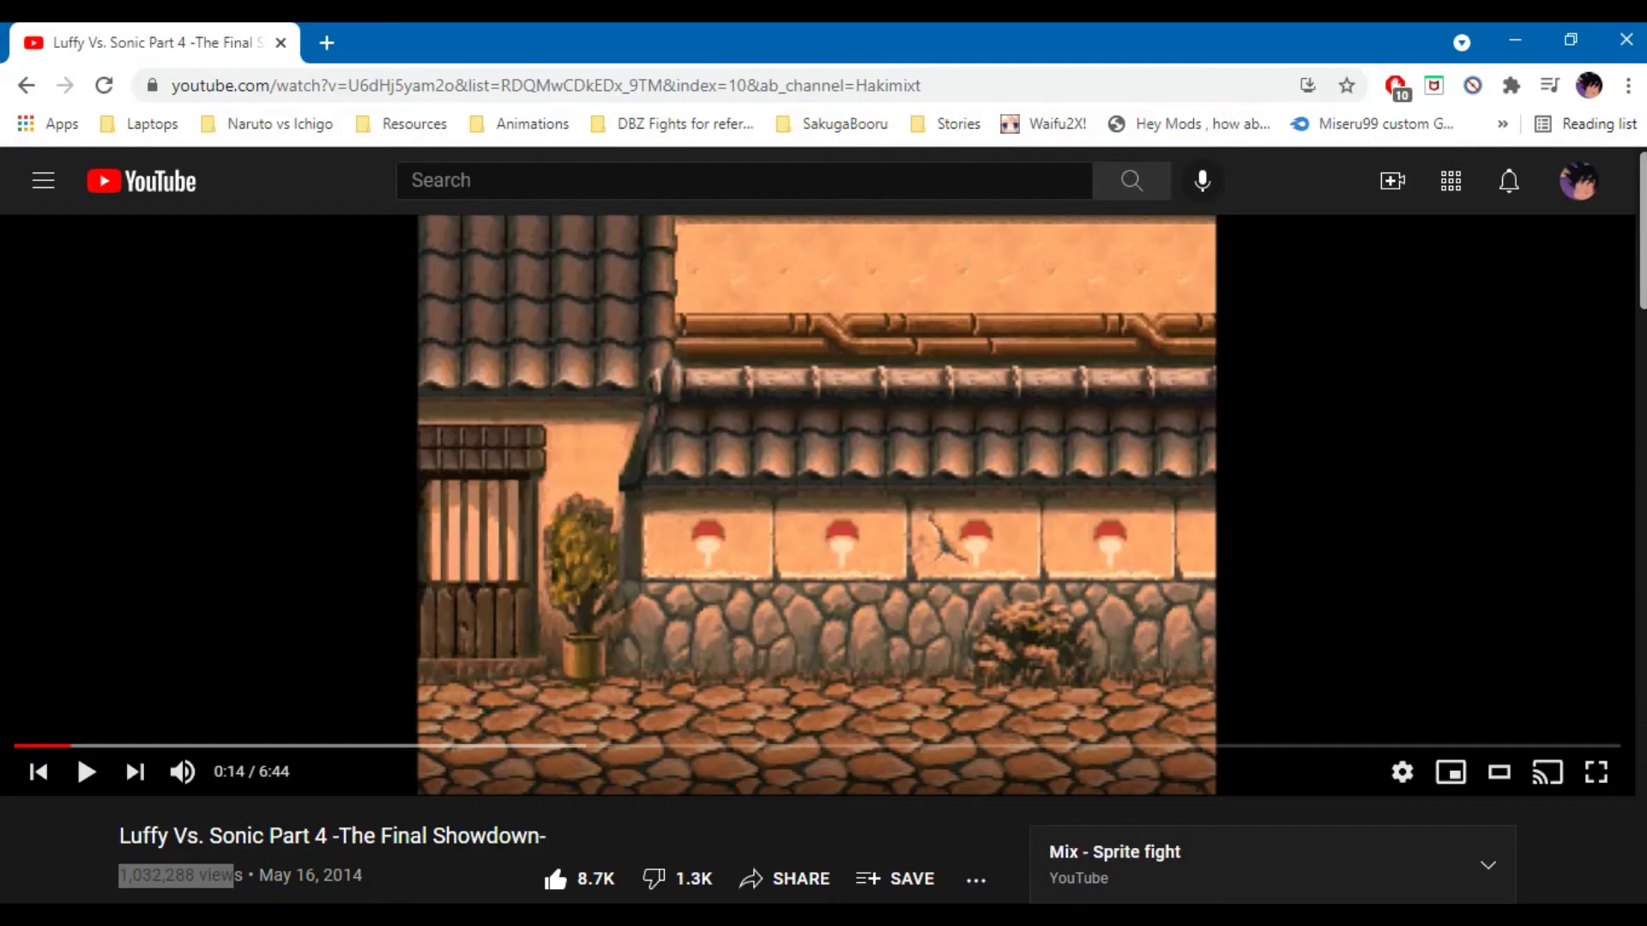
click(326, 42)
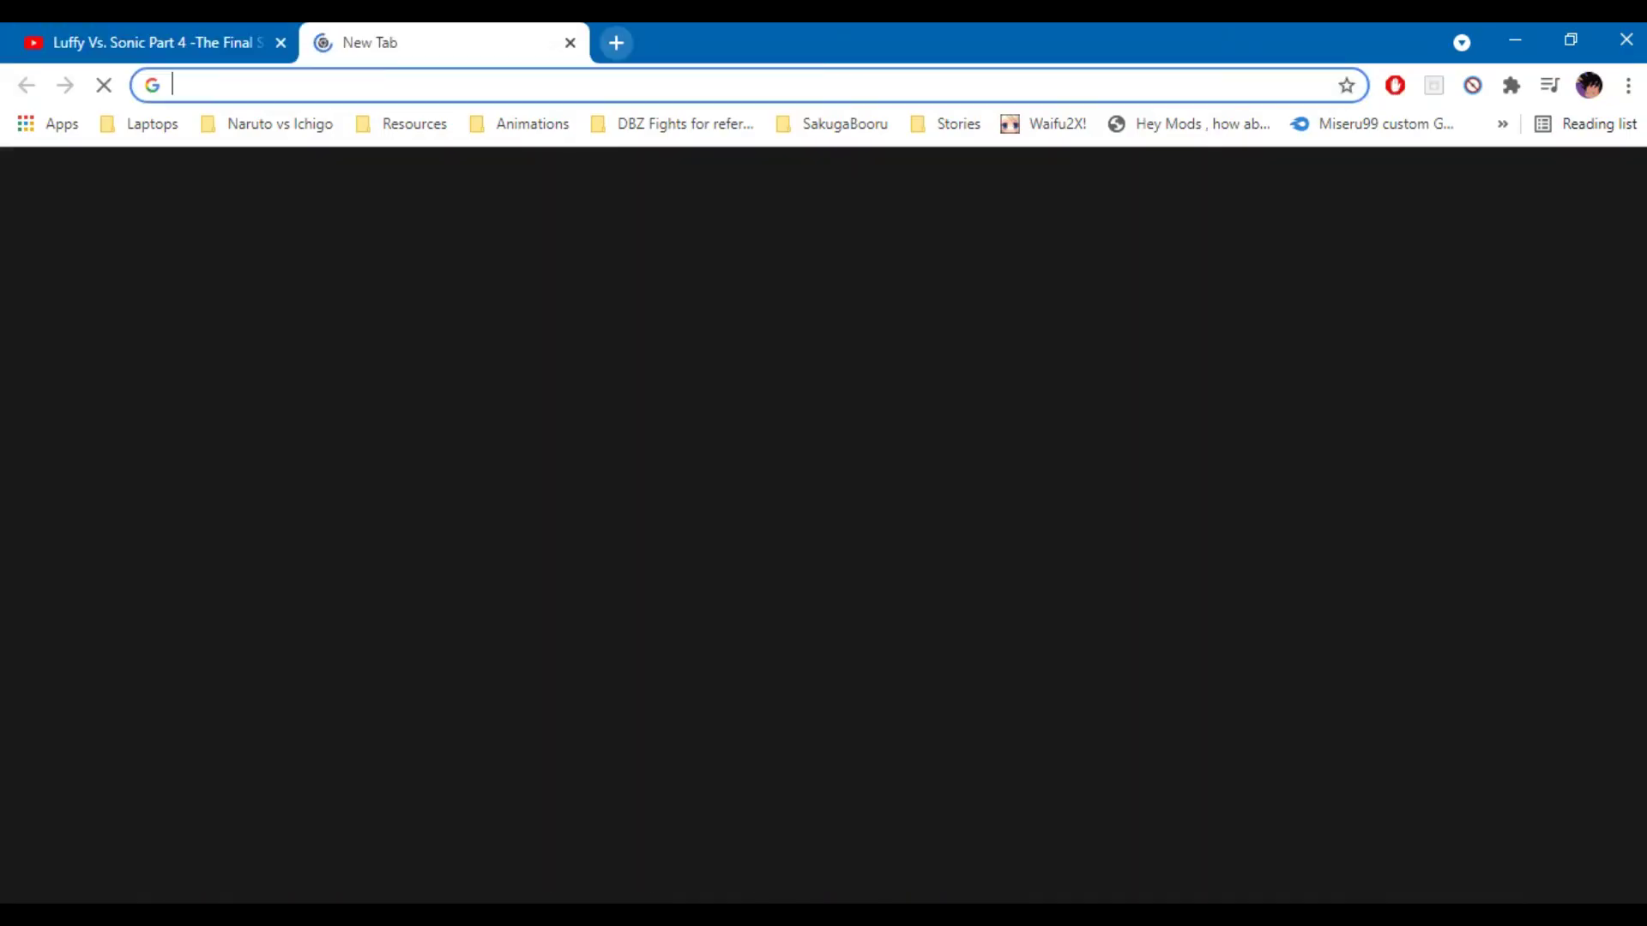
text(one piec)
key(BackSpace)
key(BackSpace)
key(BackSpace)
key(BackSpace)
key(BackSpace)
key(BackSpace)
key(BackSpace)
key(BackSpace)
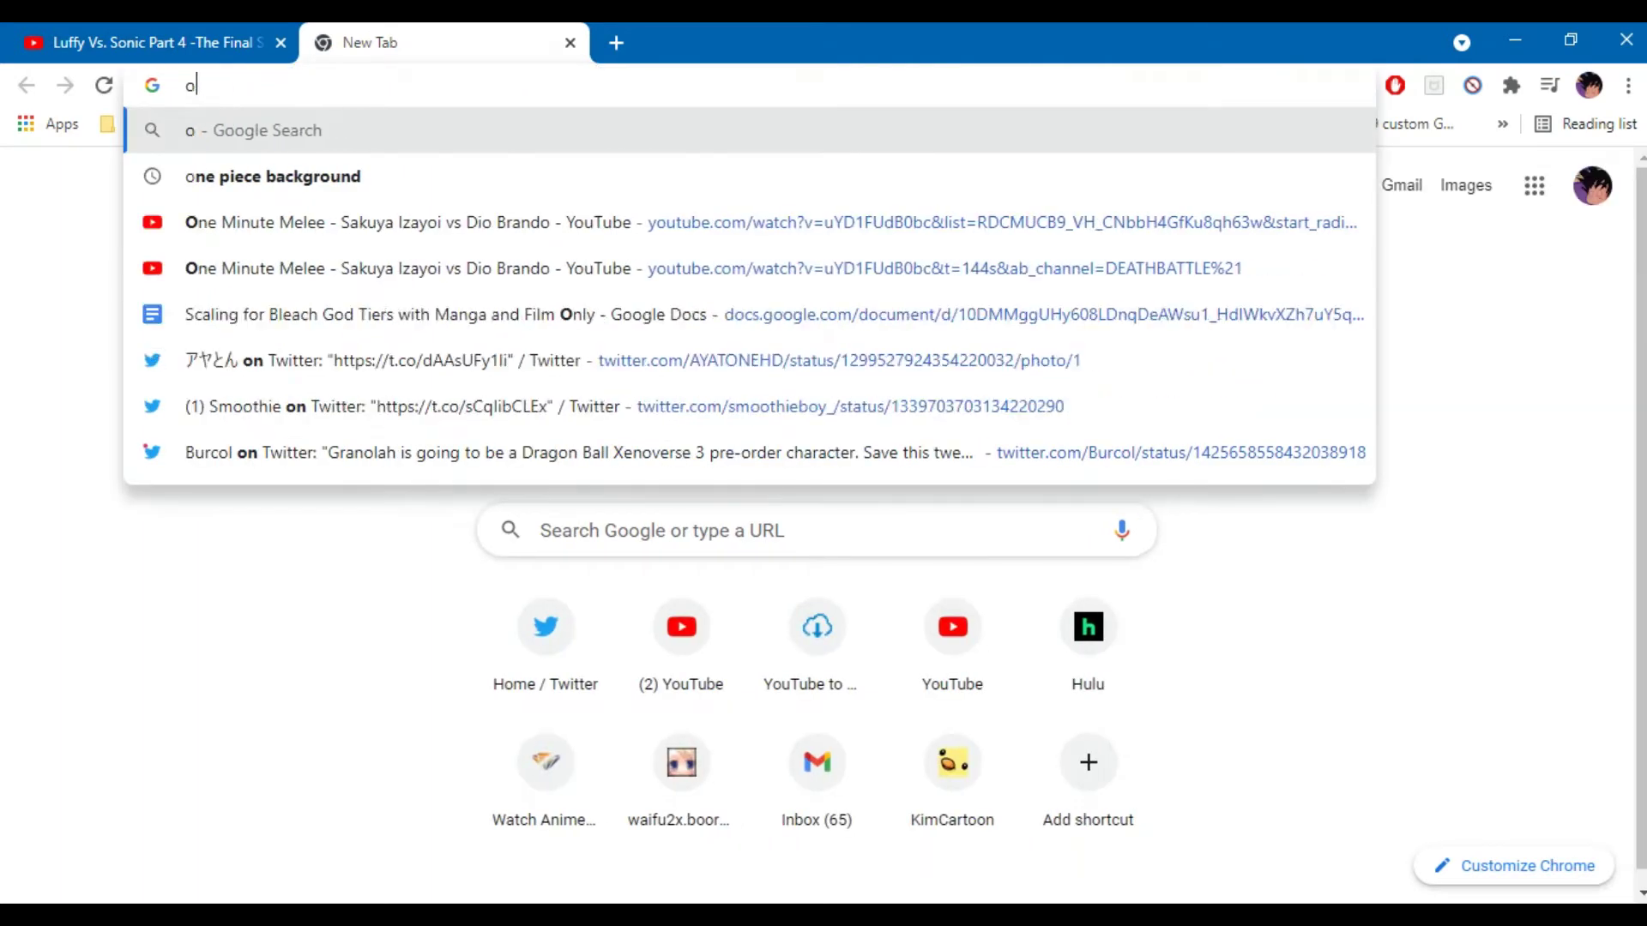
- Go to The Sounds Resource and open Luffy's voice pages for Pirate Warriors 3, Burning Blood and Pirate Warriors 4 in separate tabs
text(sounds reso)
key(Return)
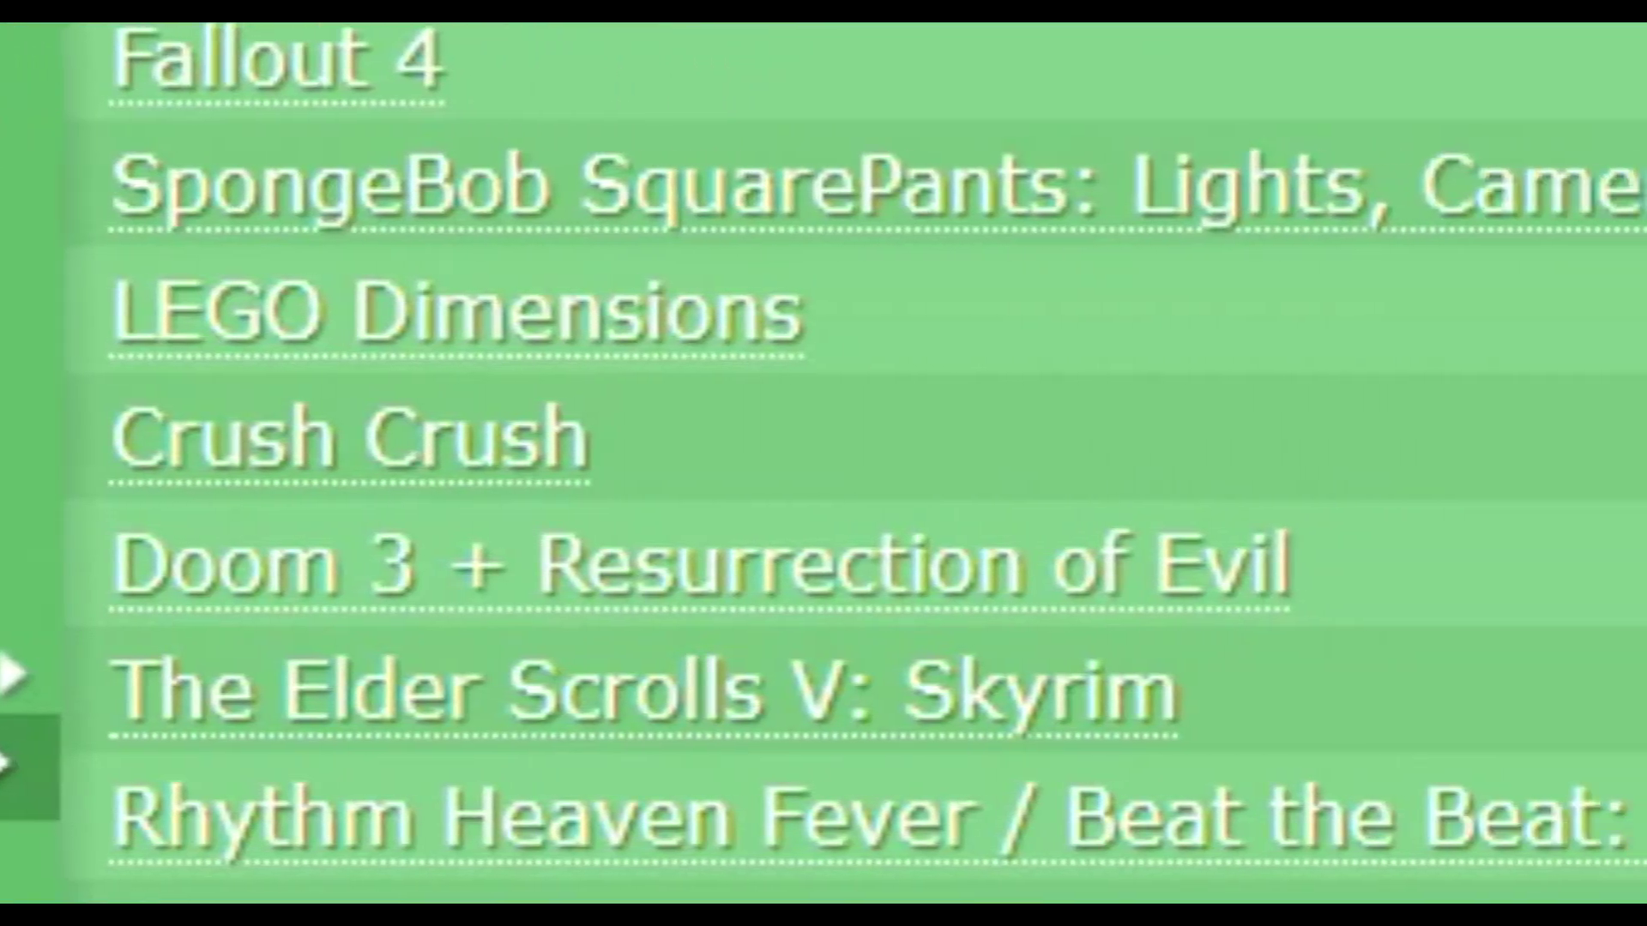
drag(1630, 892, 759, 184)
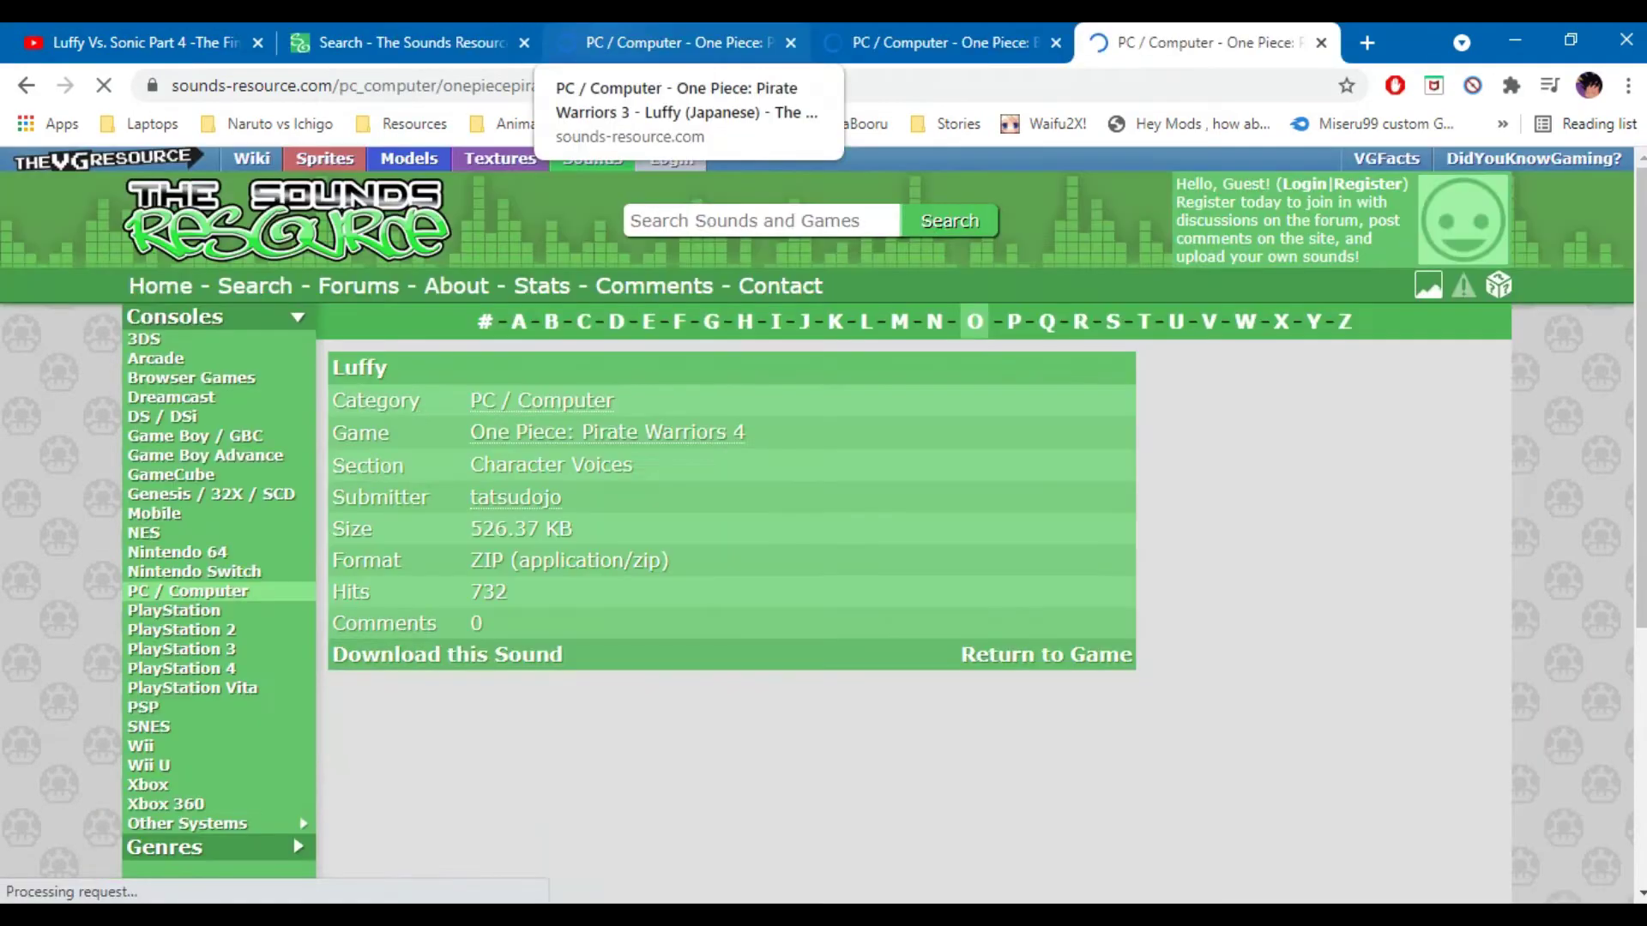
- Download the Luffy voice ZIP archives, including Pirate Warriors 3 (Japanese) and Burning Blood, into the Downloads folder
click(703, 41)
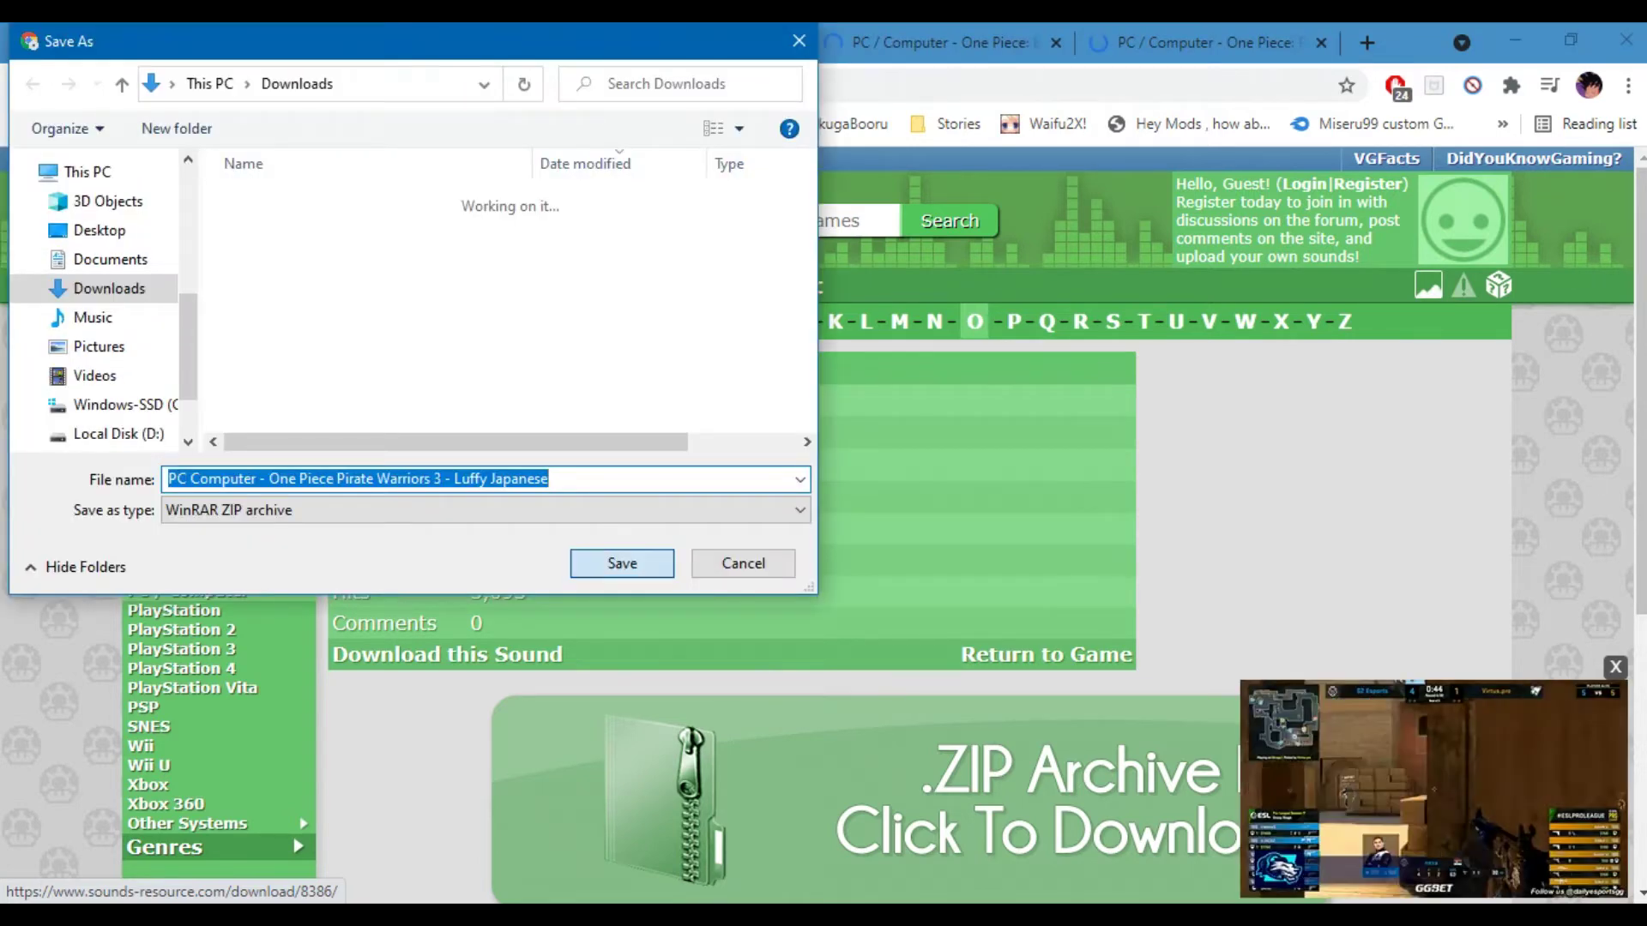
click(621, 562)
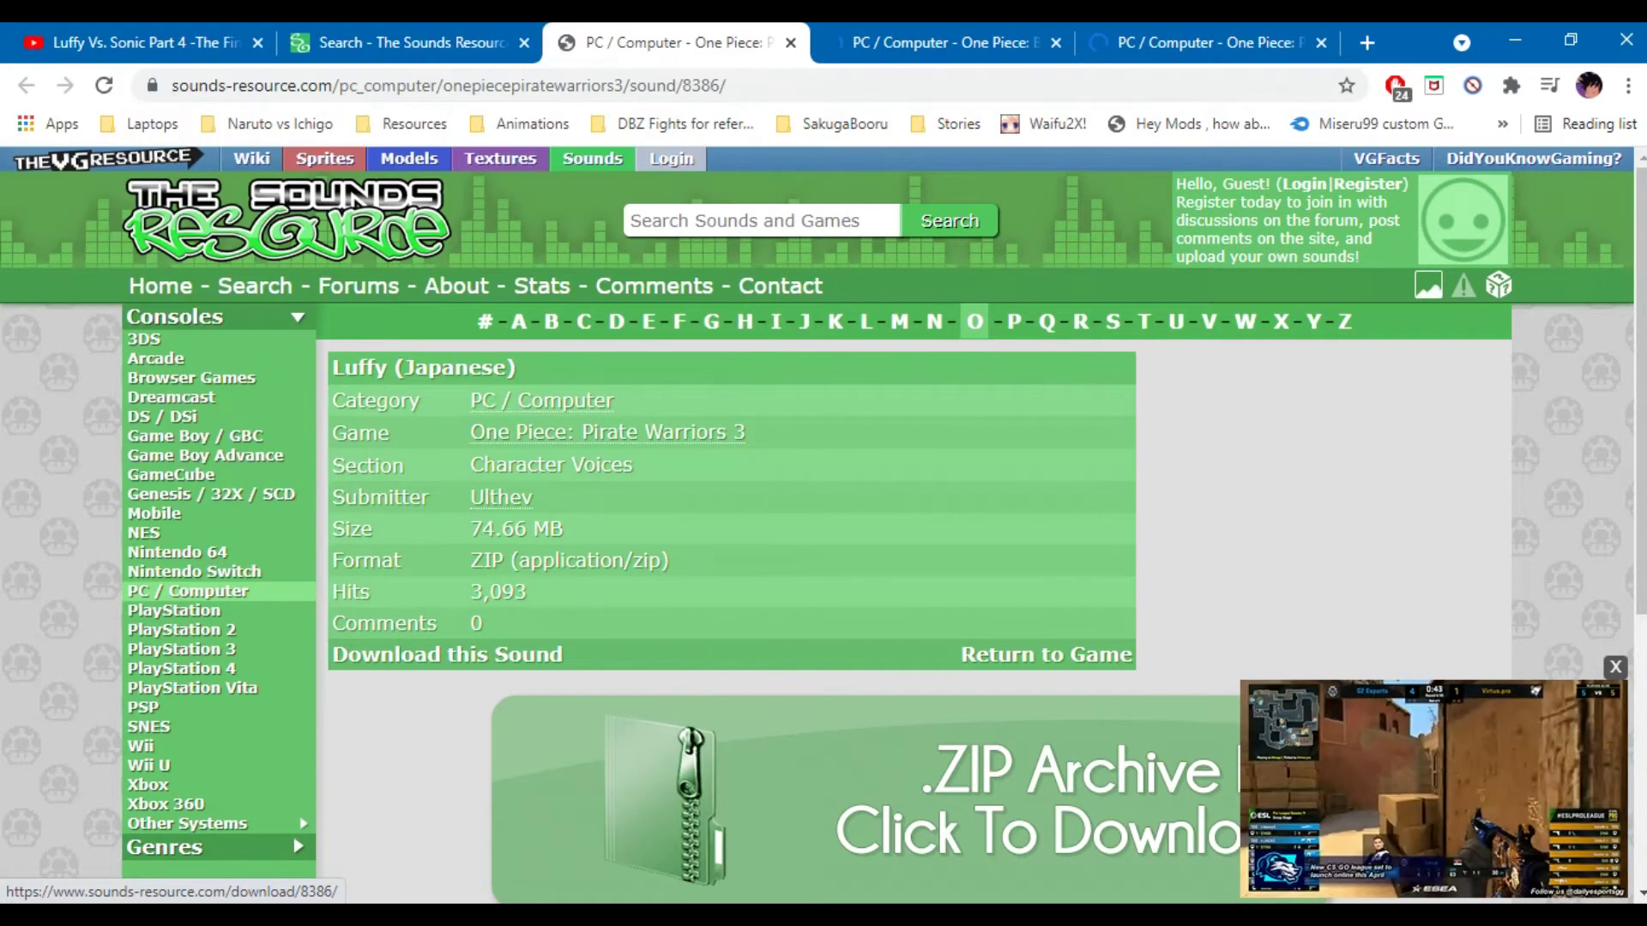
key(ctrl+Tab)
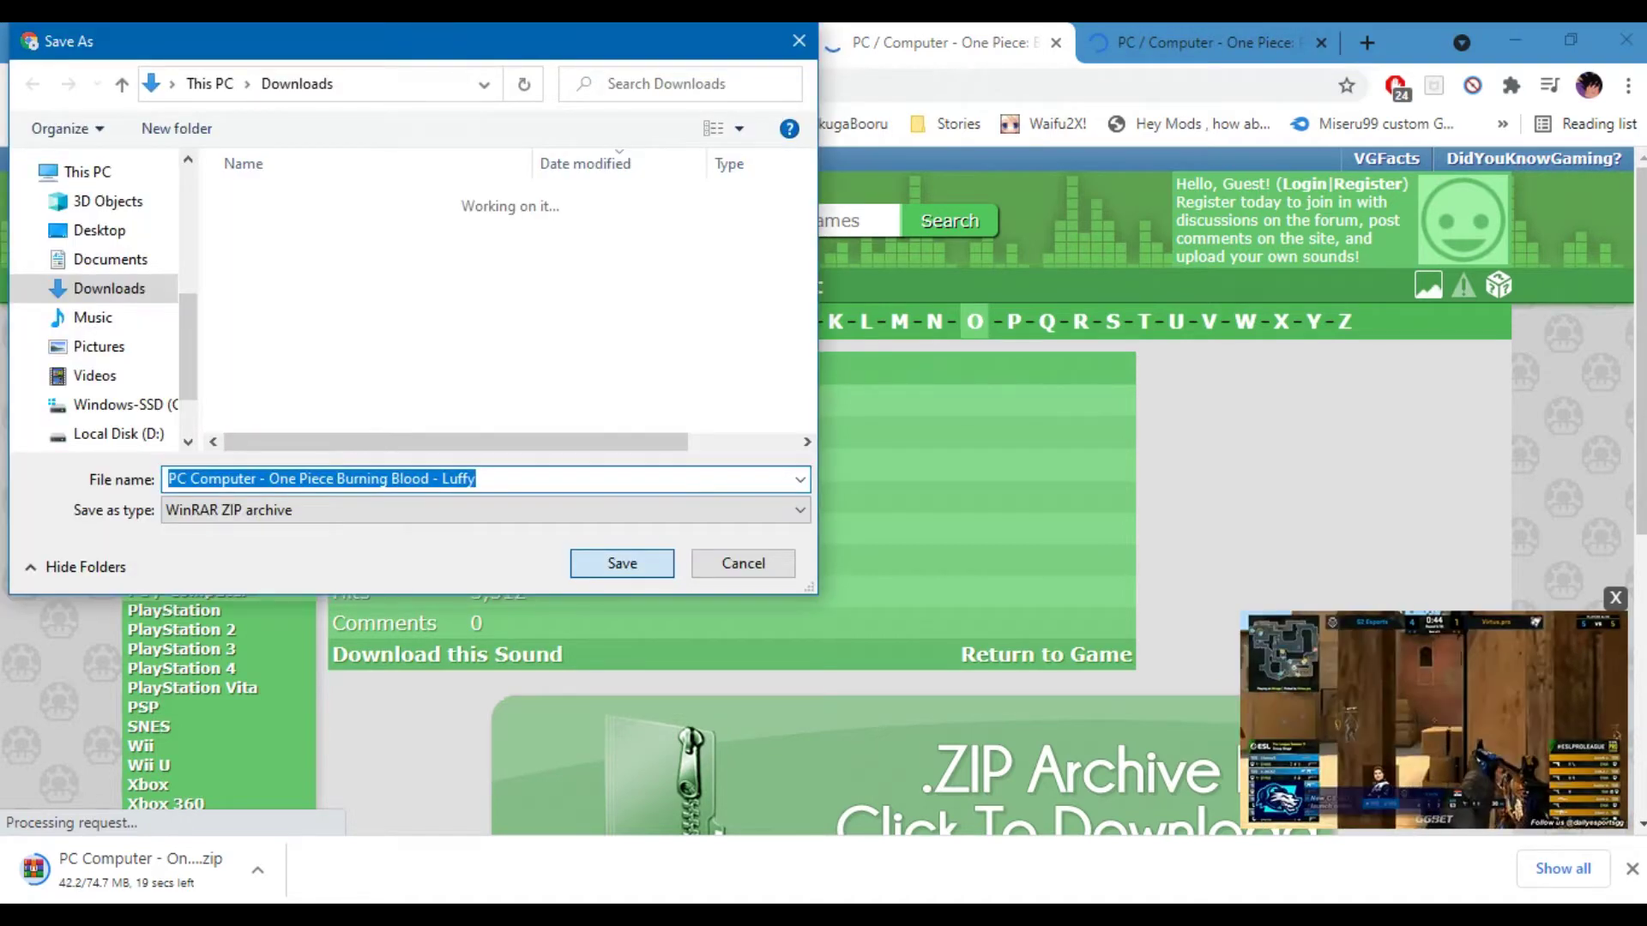
key(Return)
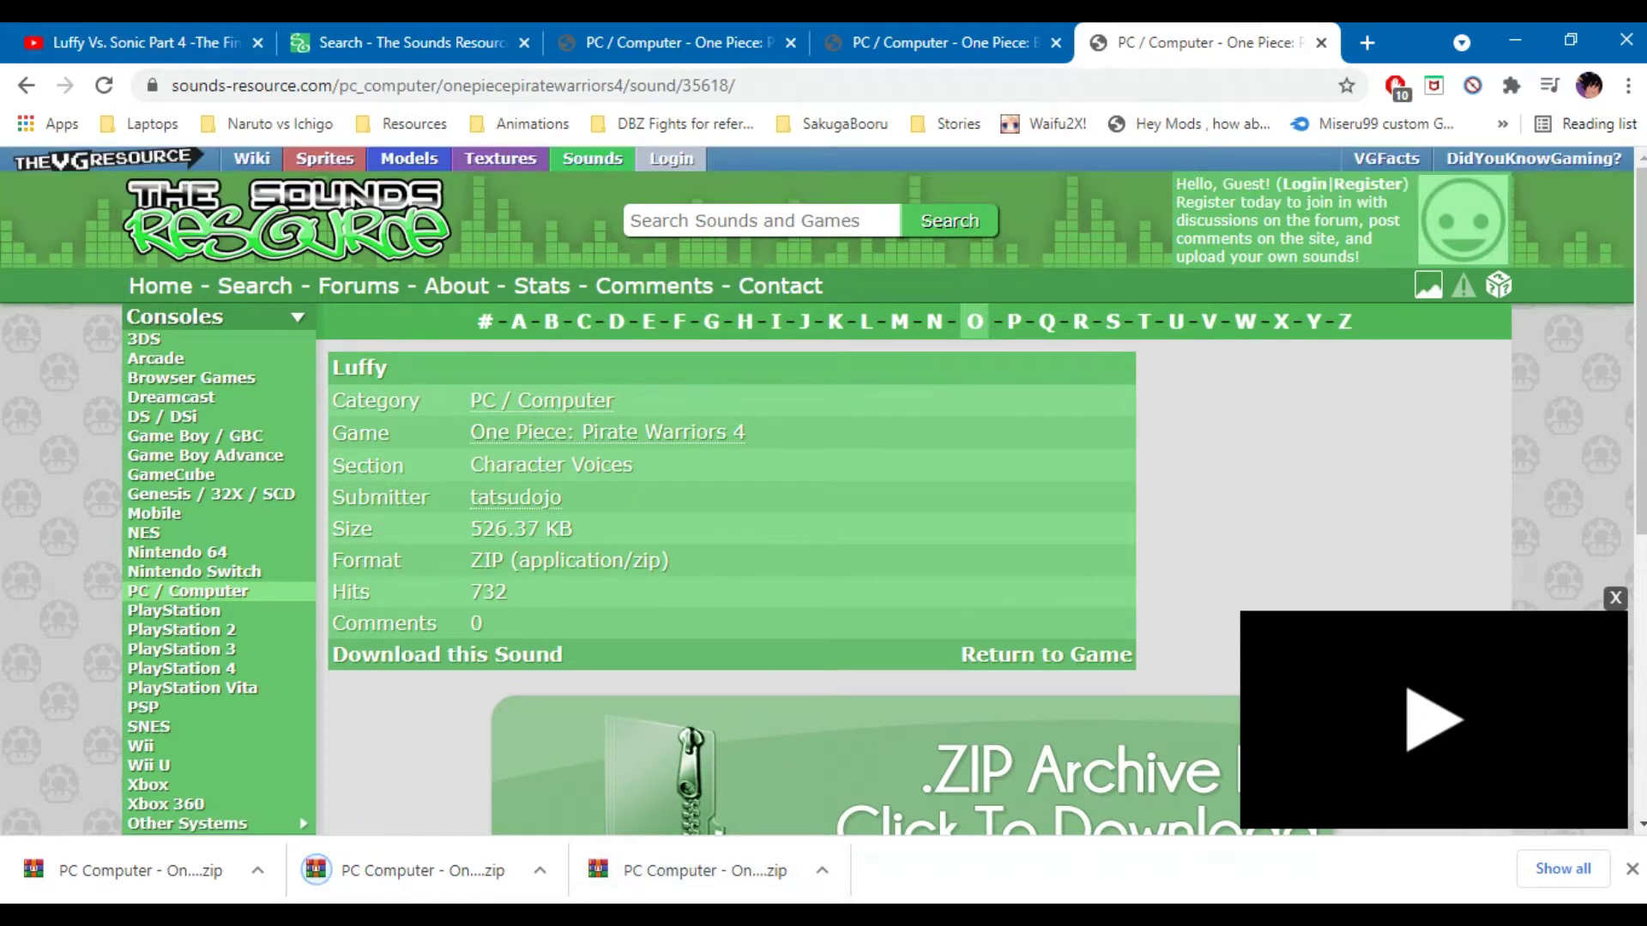
- Return to the Luffy Vs. Sonic Part 4 video and play it from 0:14 to 0:24 at reduced volume
click(163, 43)
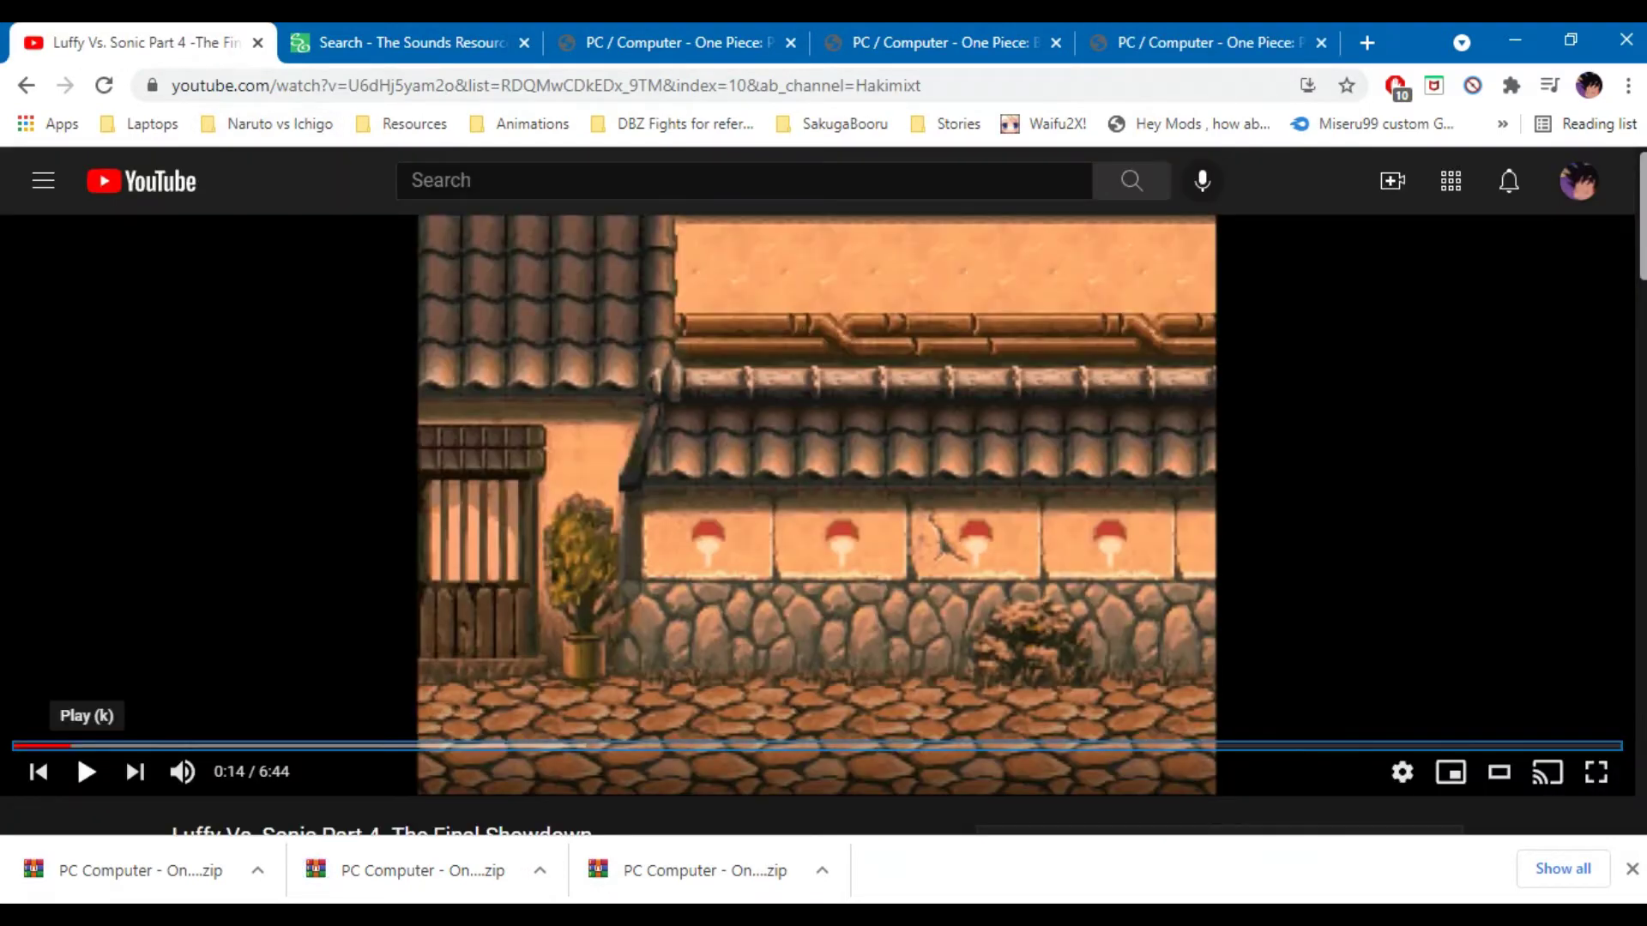
click(86, 771)
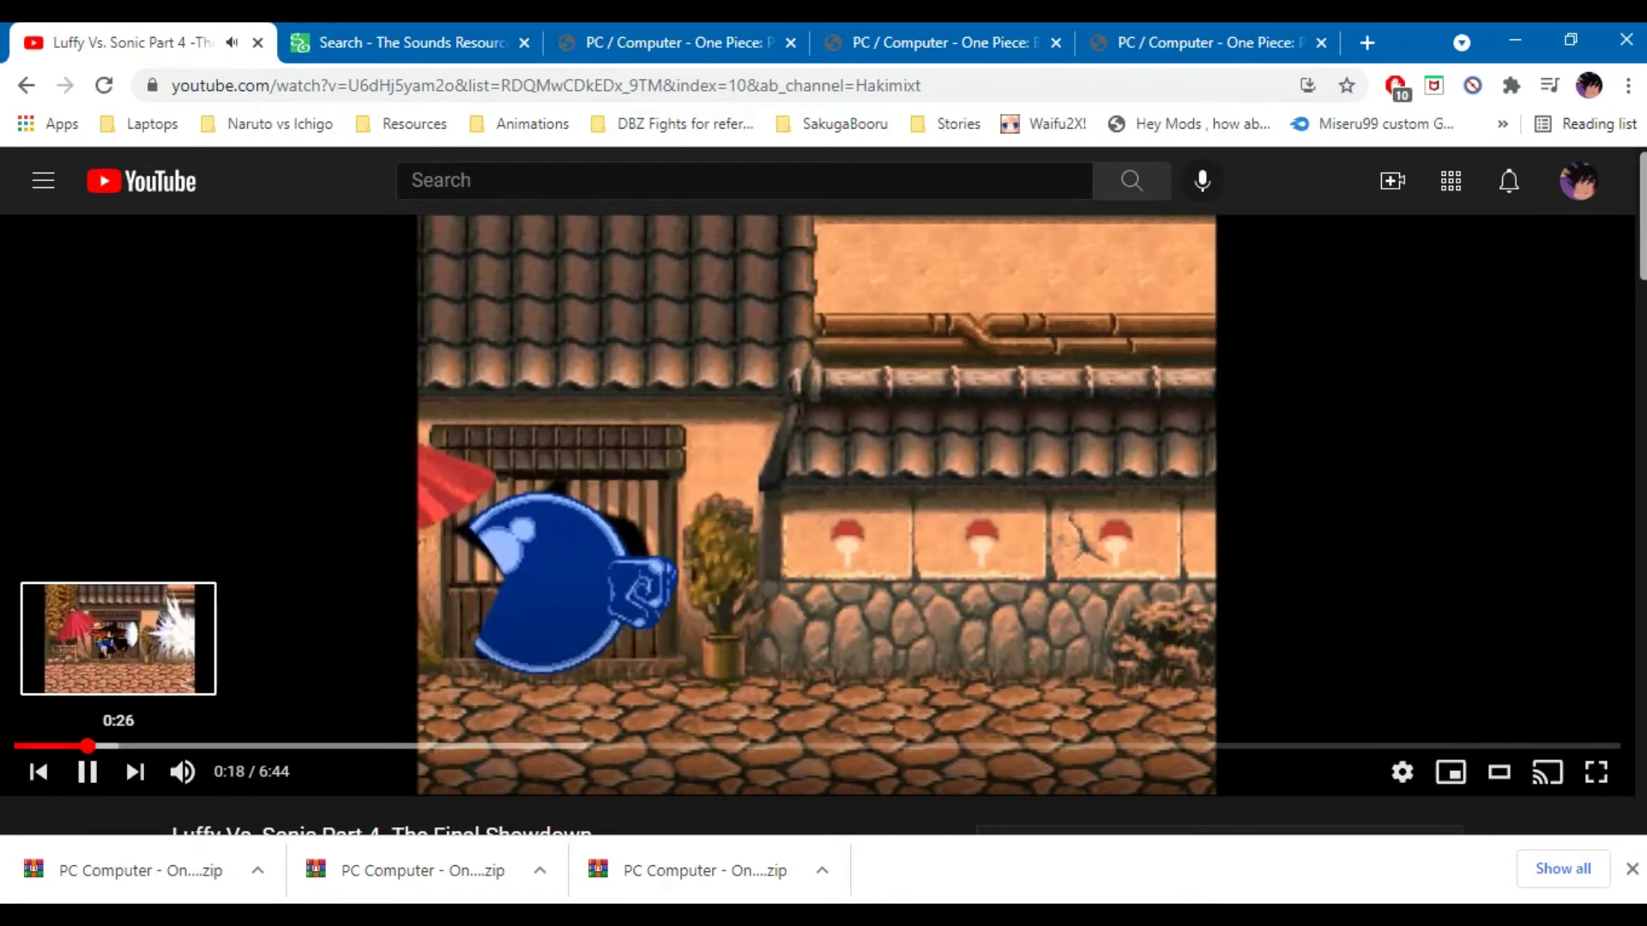
drag(261, 771, 224, 771)
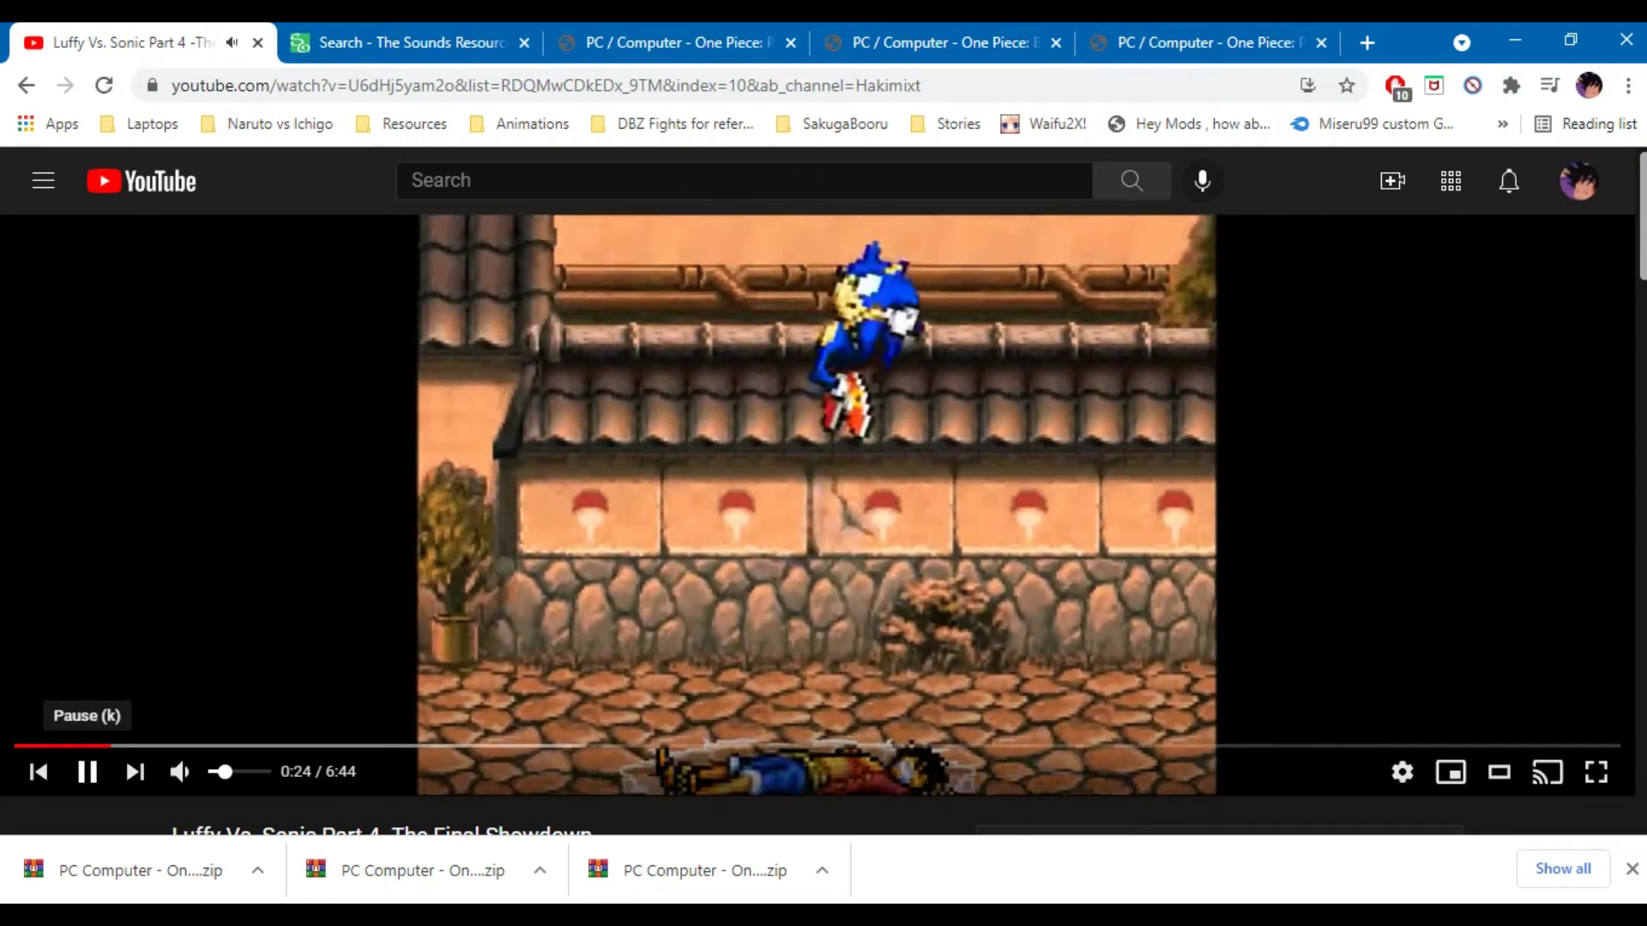
click(87, 771)
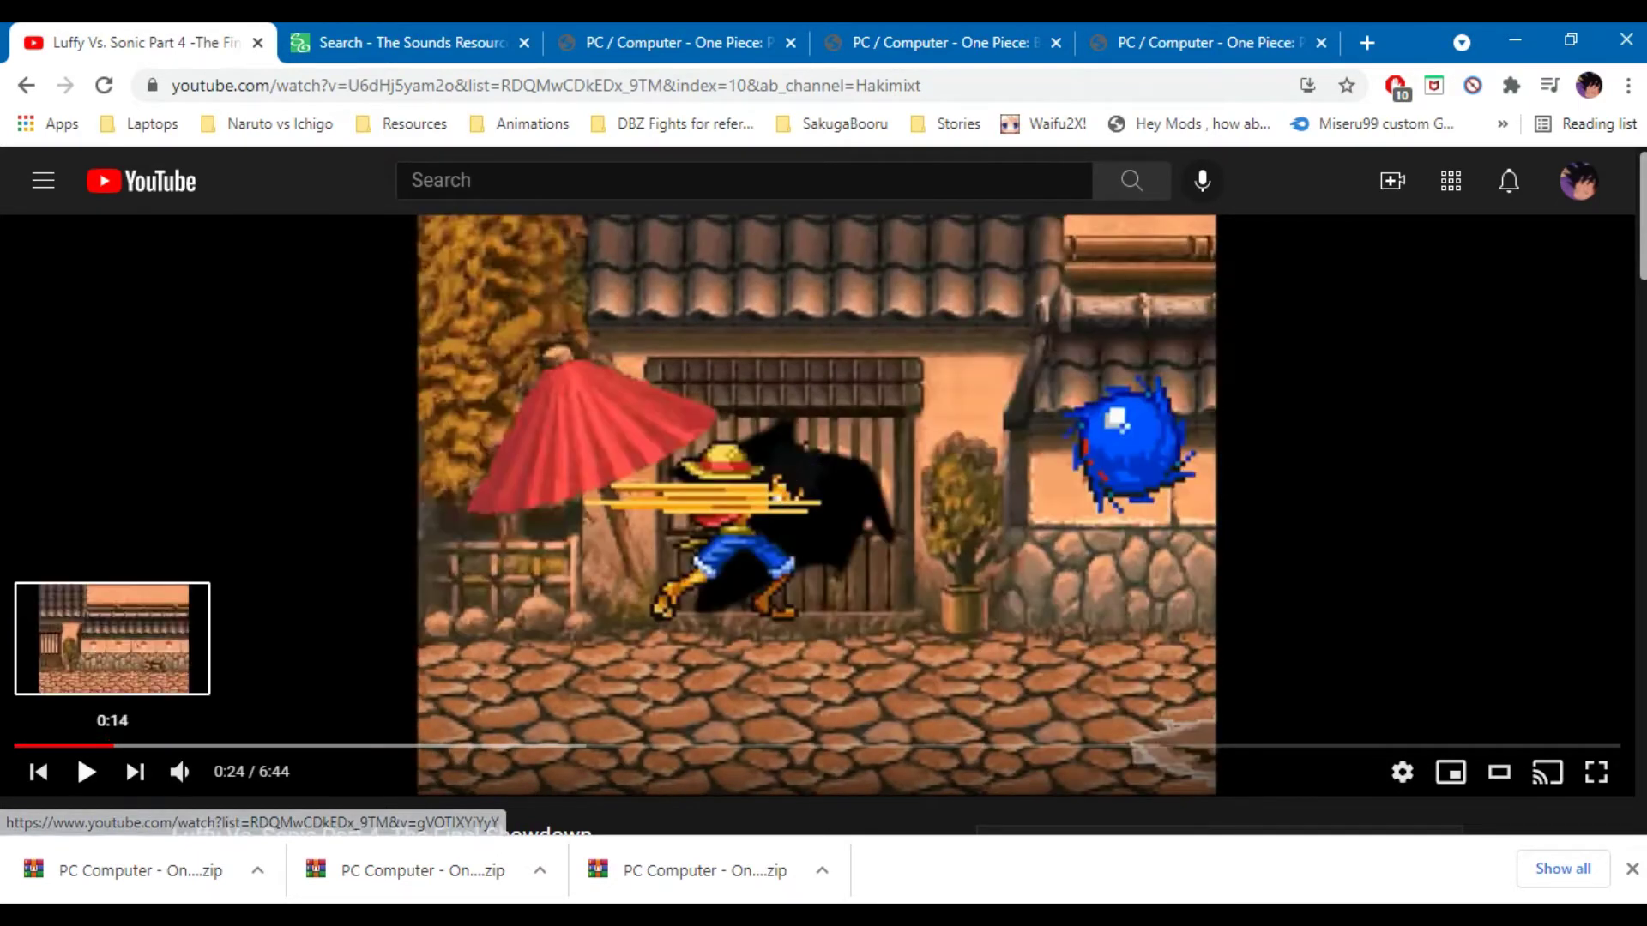
- Jump back to about 0:14 in the reference fight and replay it to 0:29, pausing repeatedly to study Sonic's tumbling motion
click(73, 745)
click(85, 772)
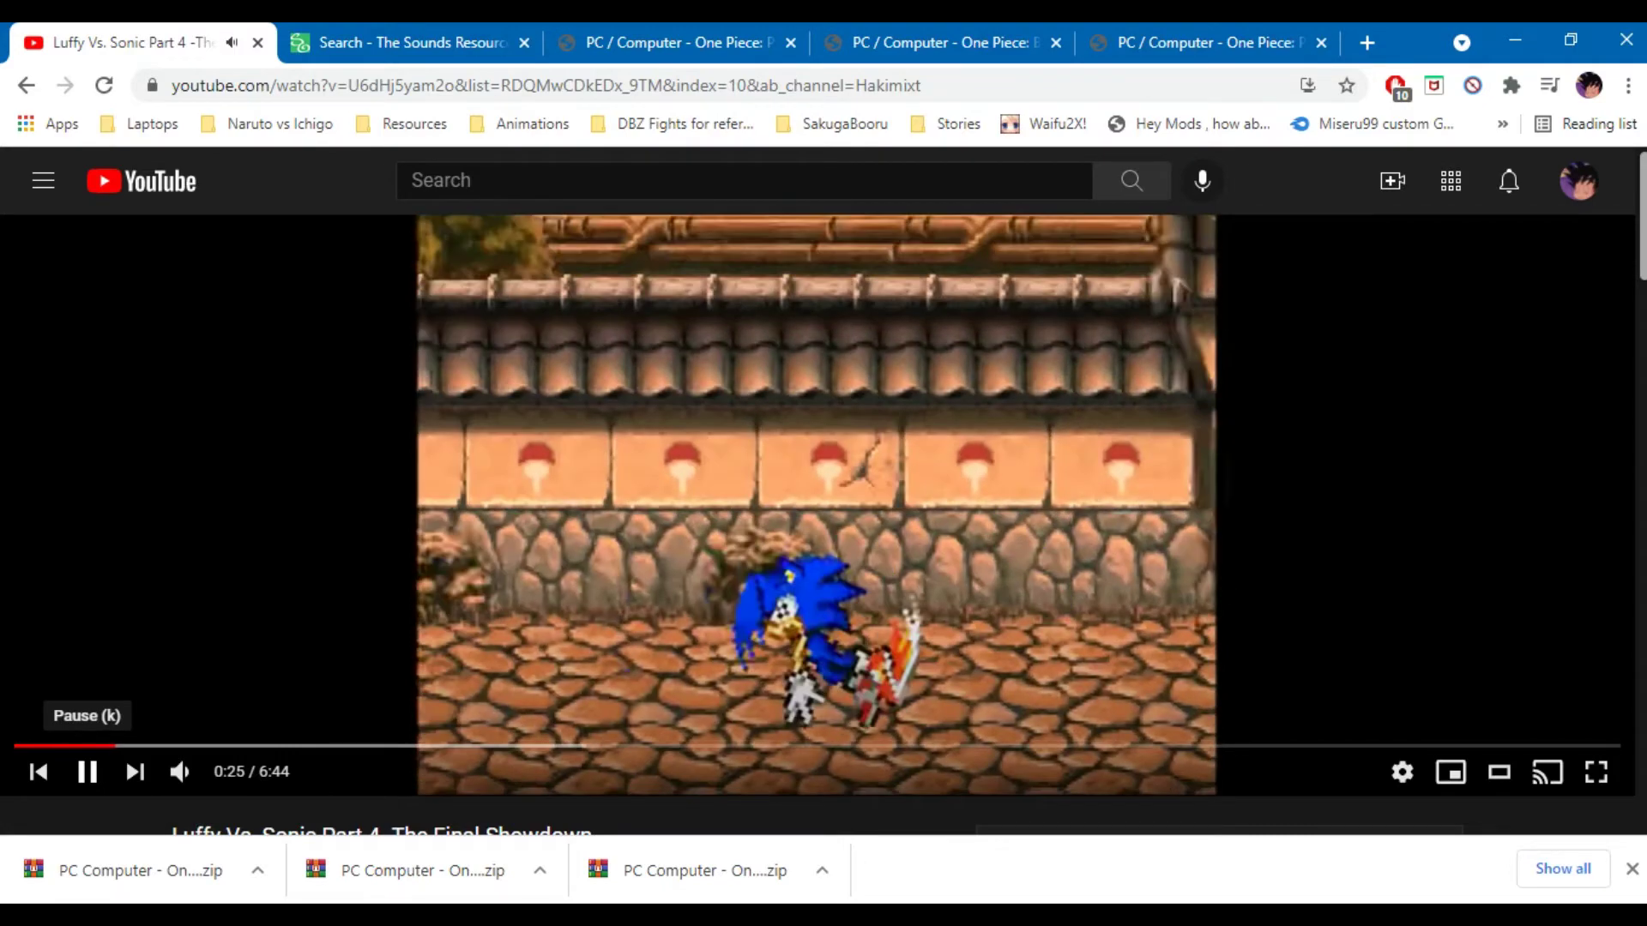
key(space)
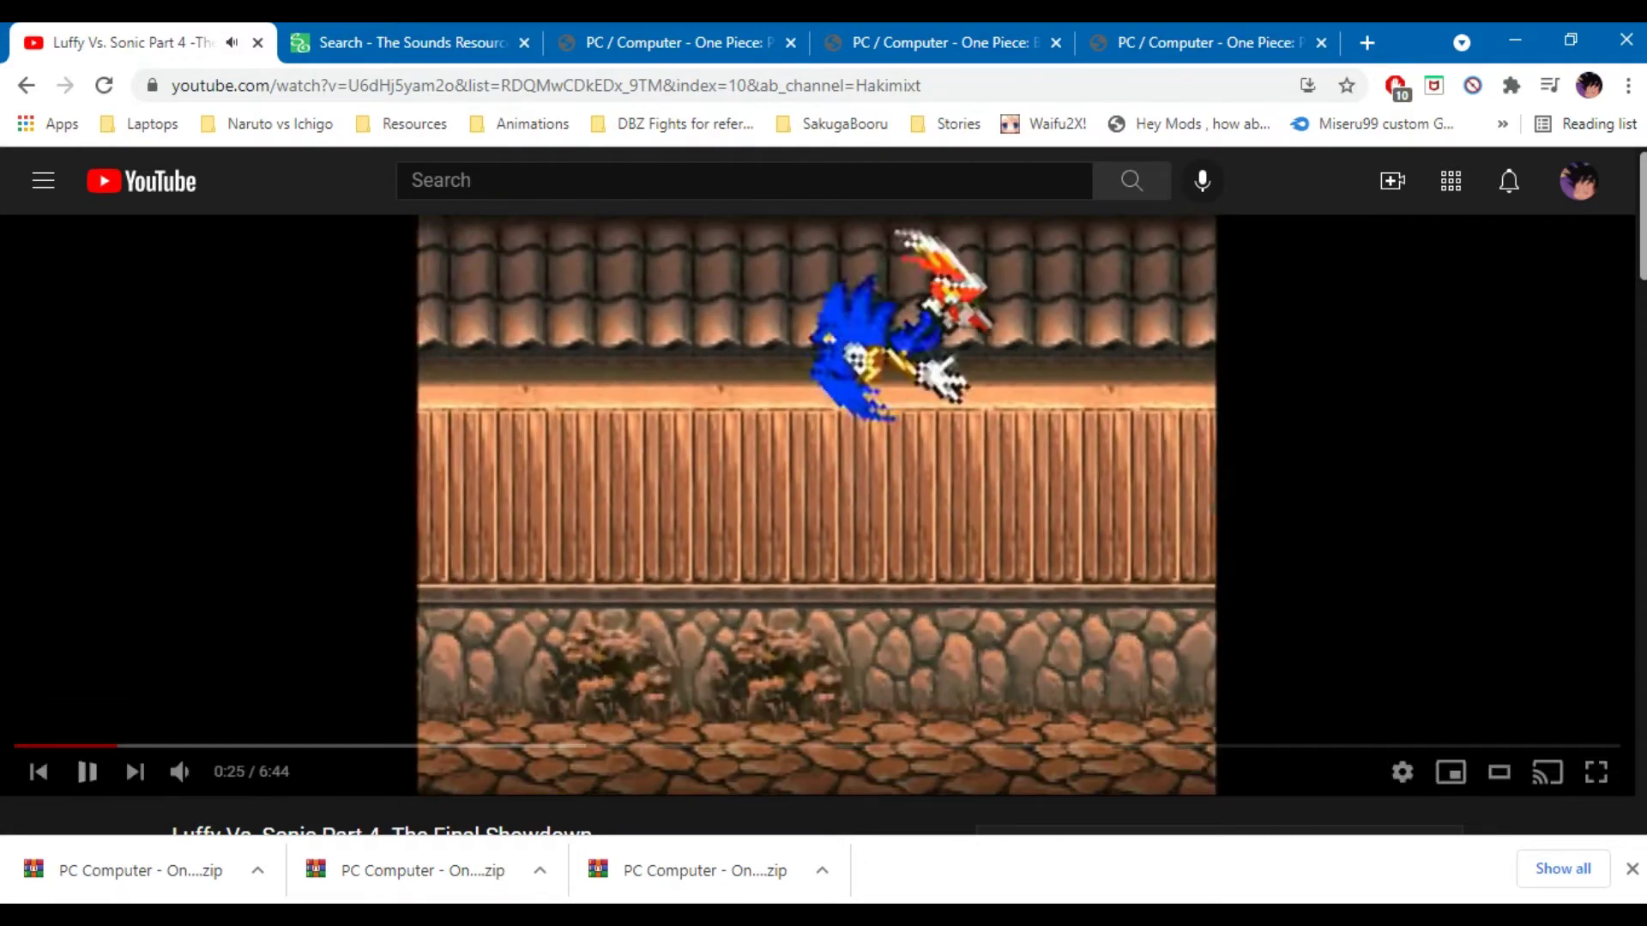
key(space)
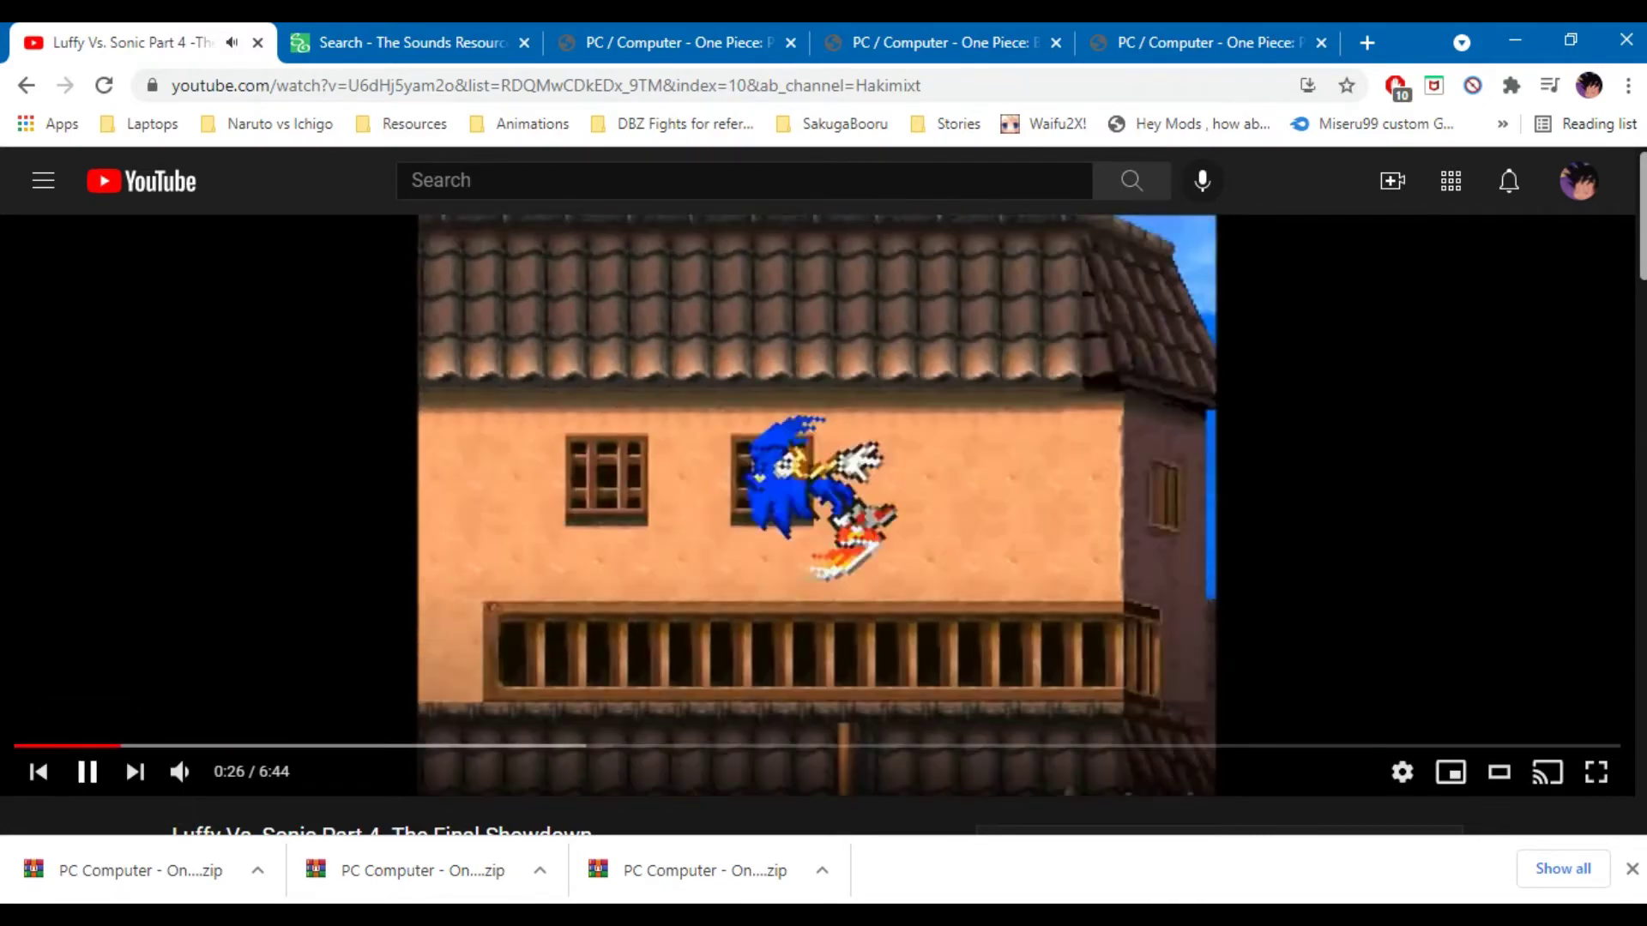
key(space)
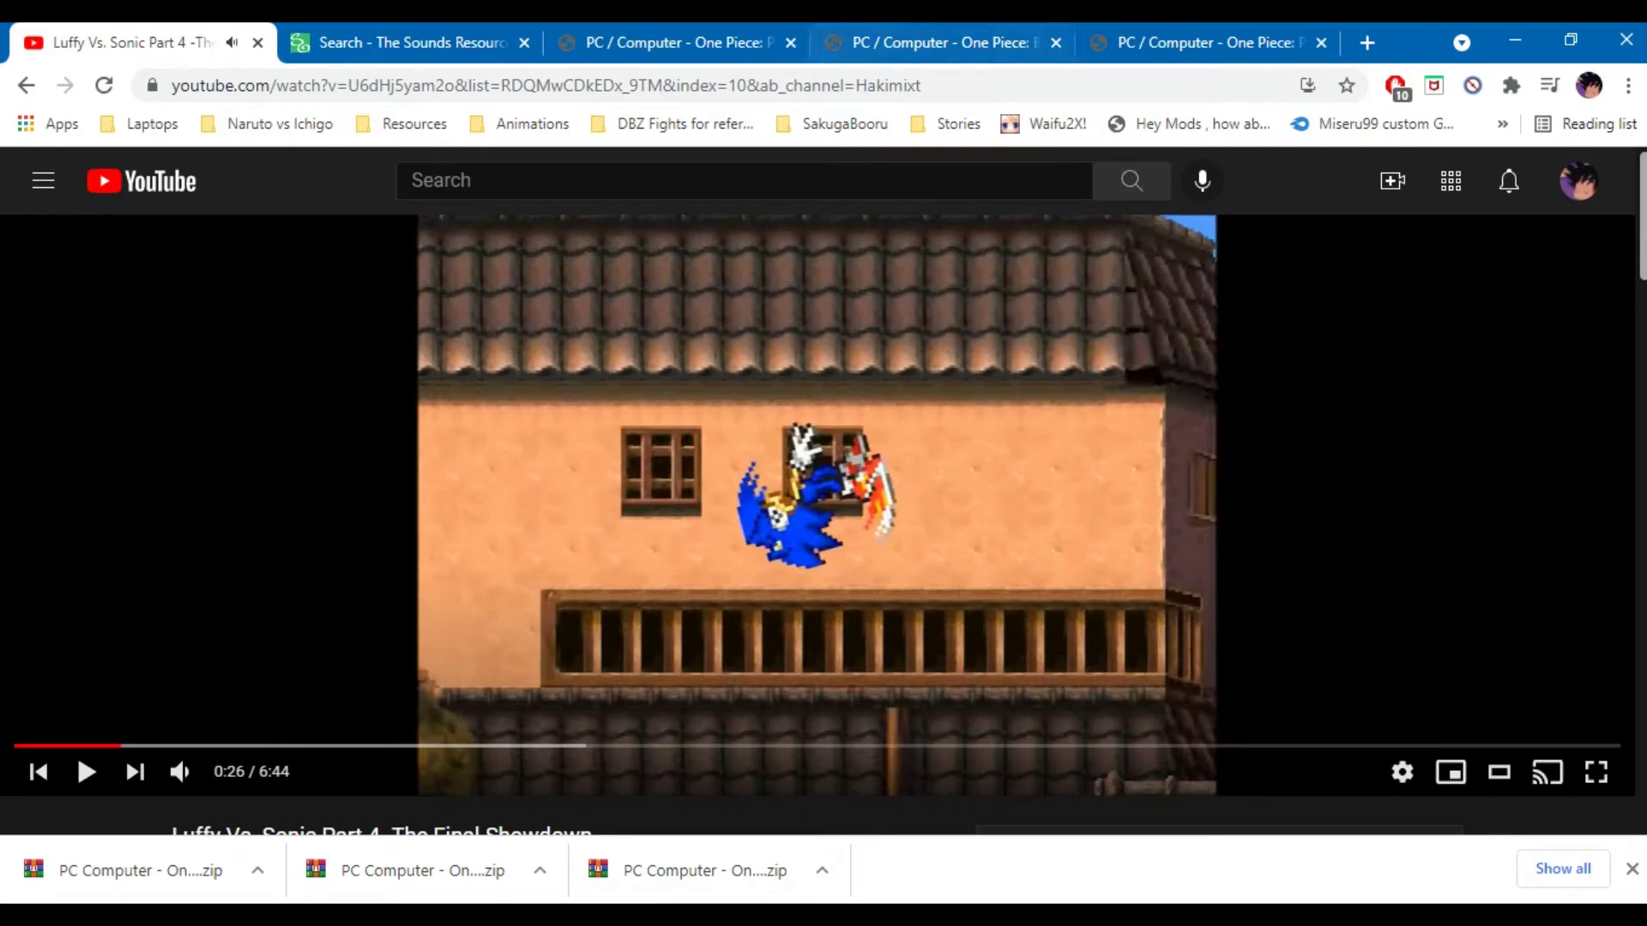
key(space)
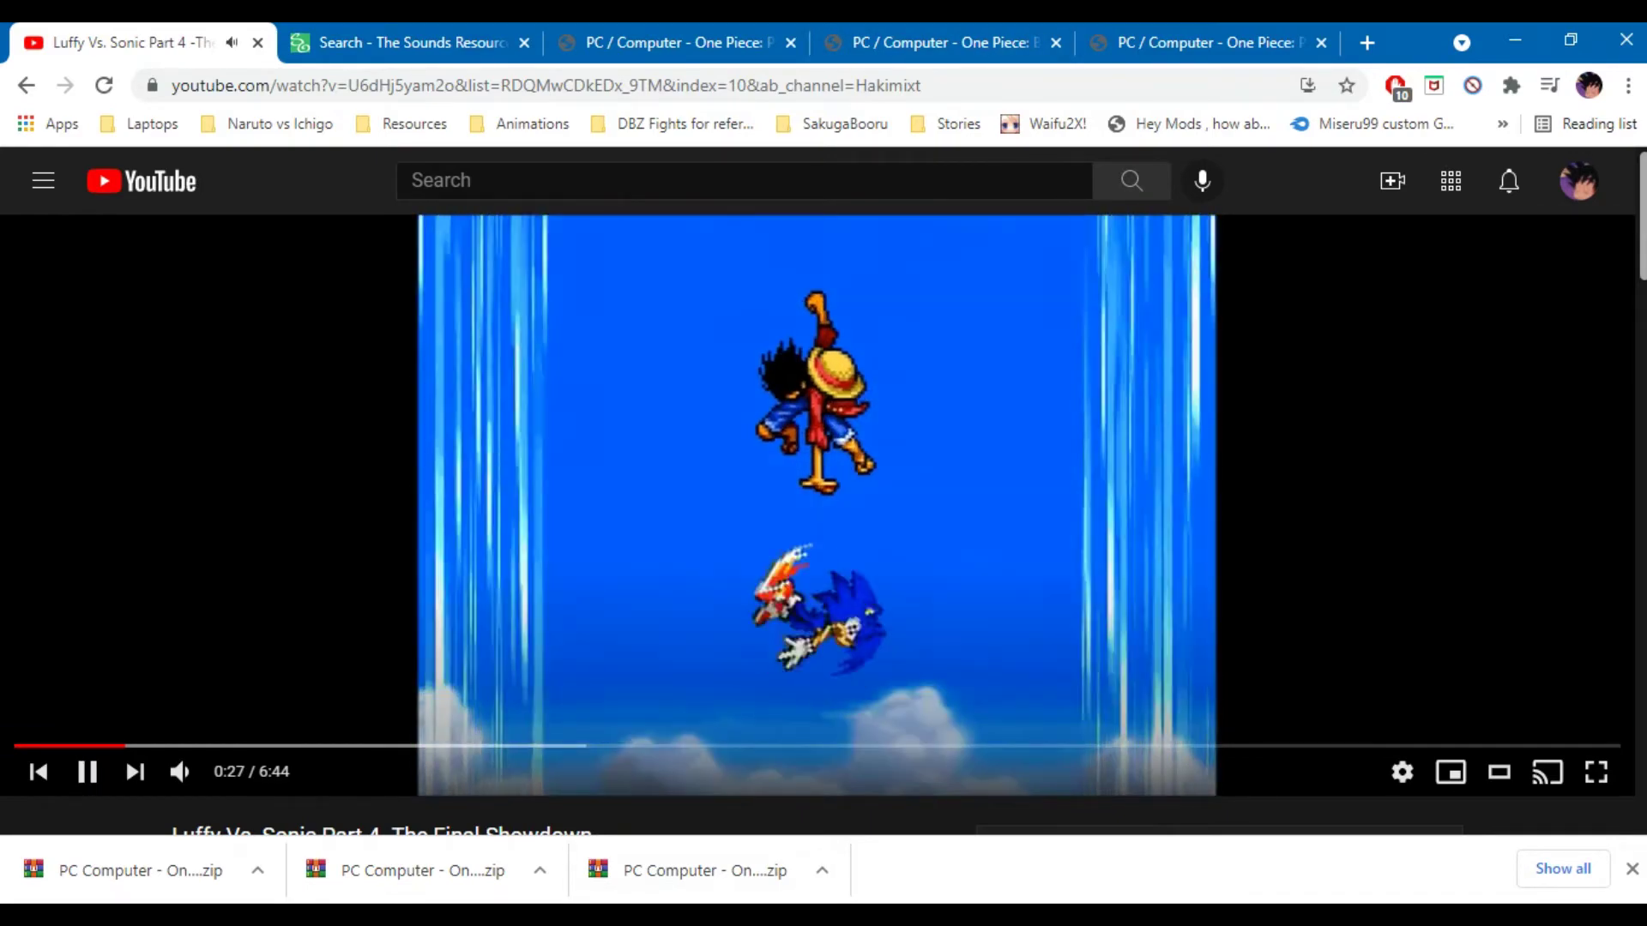
key(space)
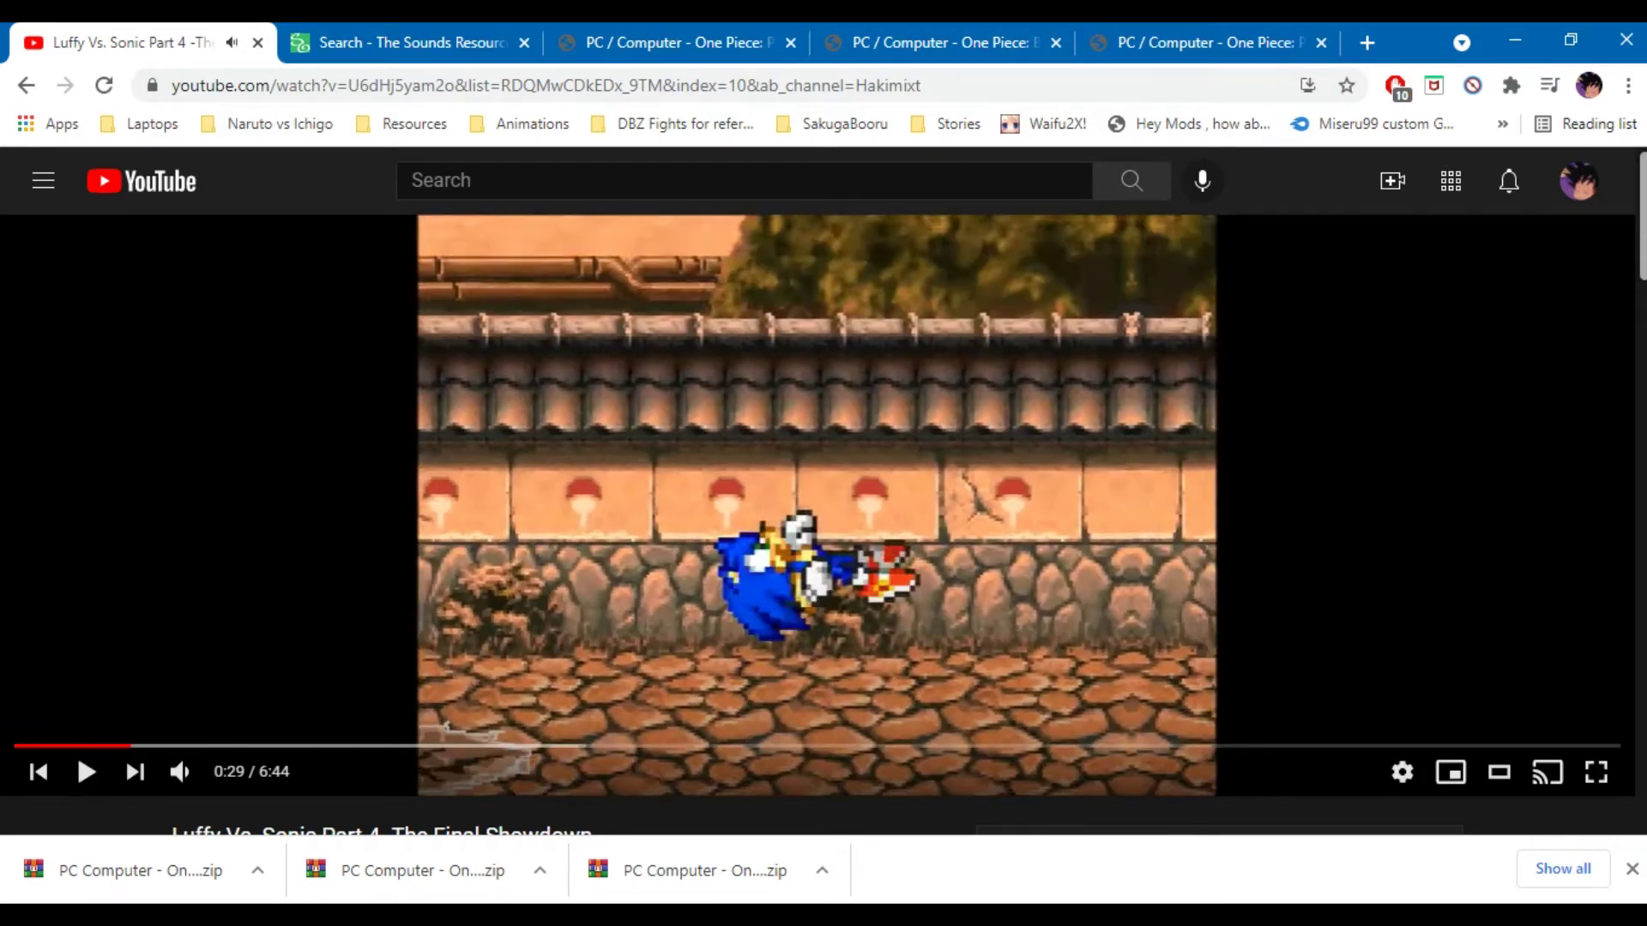
- Extract the three Luffy voice ZIP archives from the Downloads folder into the Luffy folder under Music\Sounds on drive D
key(alt+Tab)
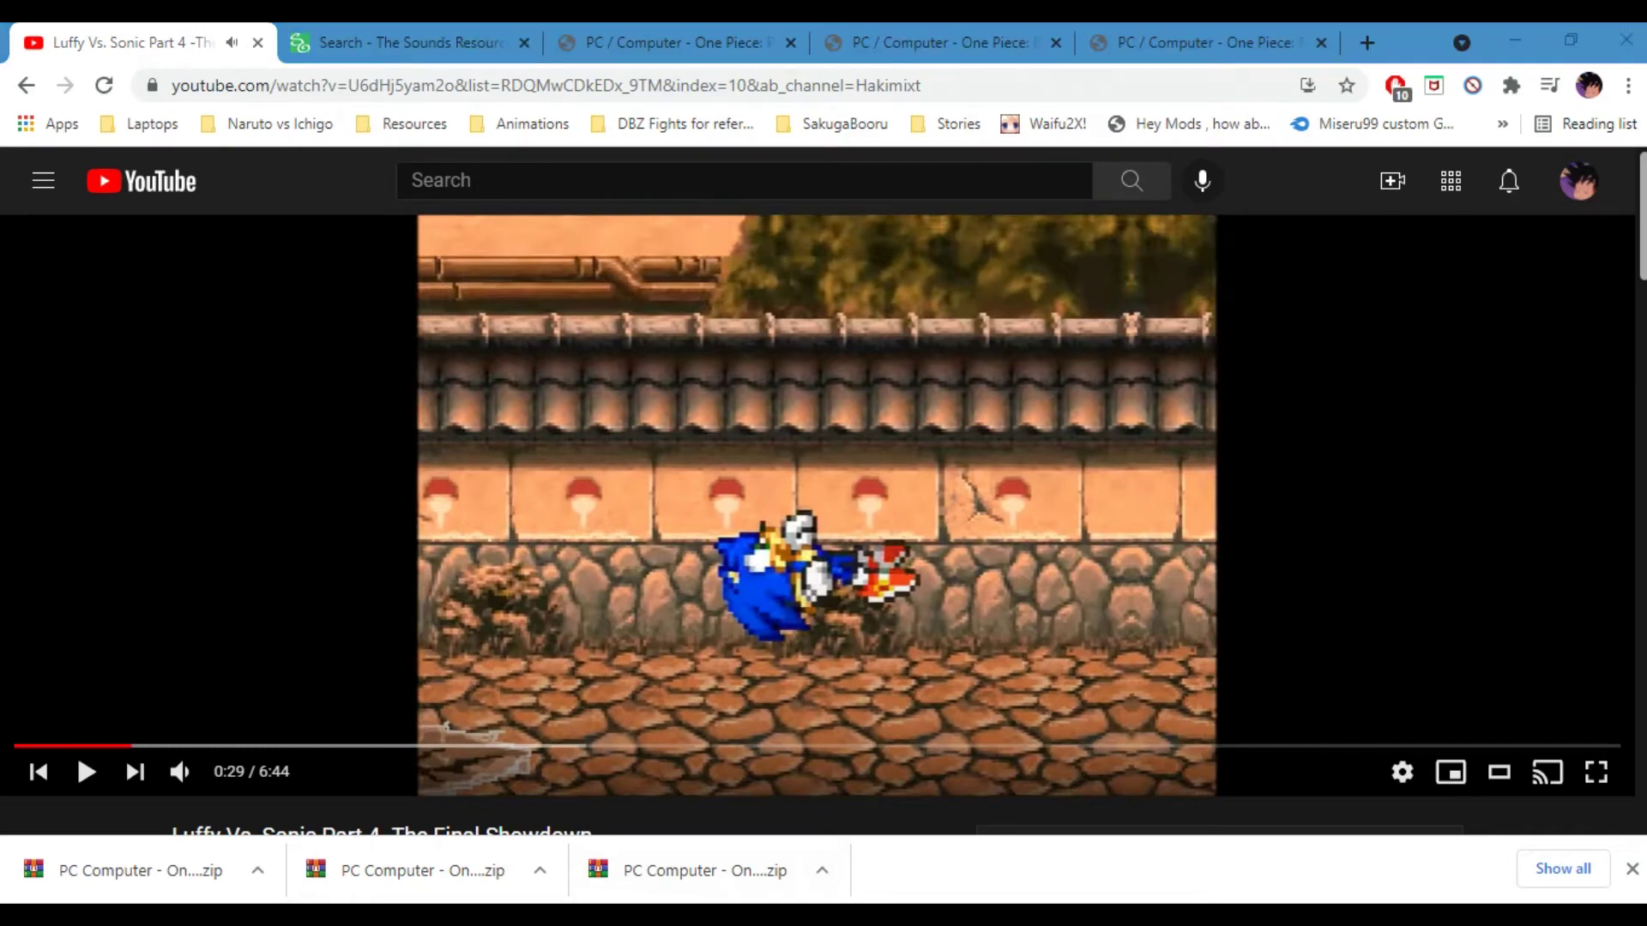
key(super+e)
click(100, 222)
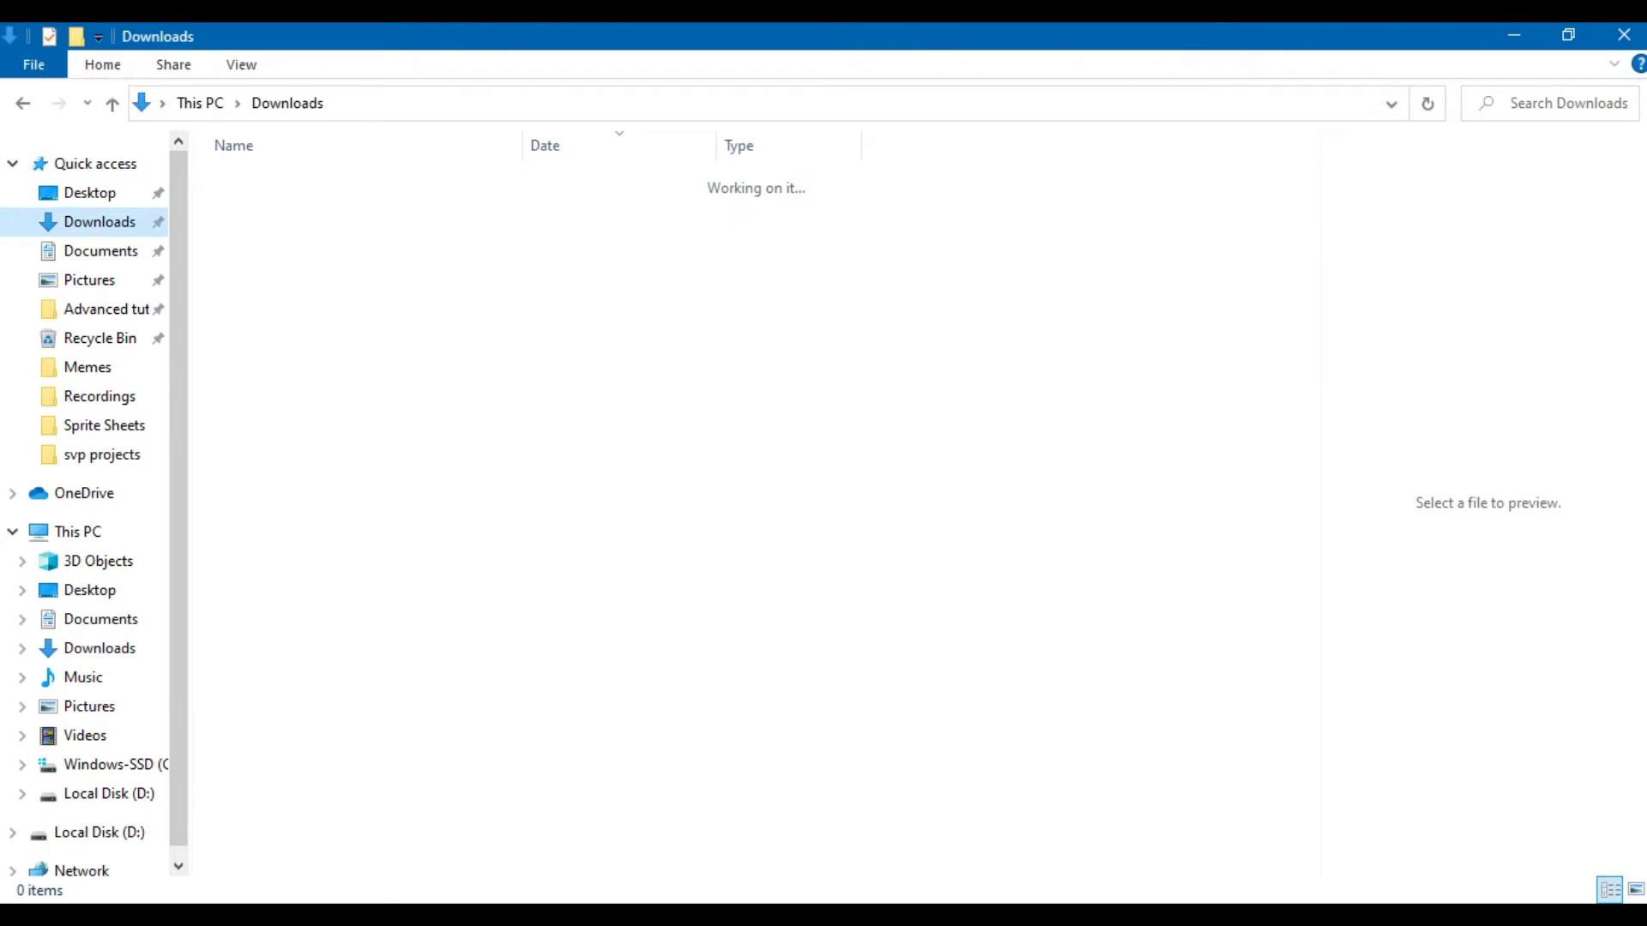
scroll(481, 576, down, 1)
drag(991, 587, 763, 530)
right_click(753, 536)
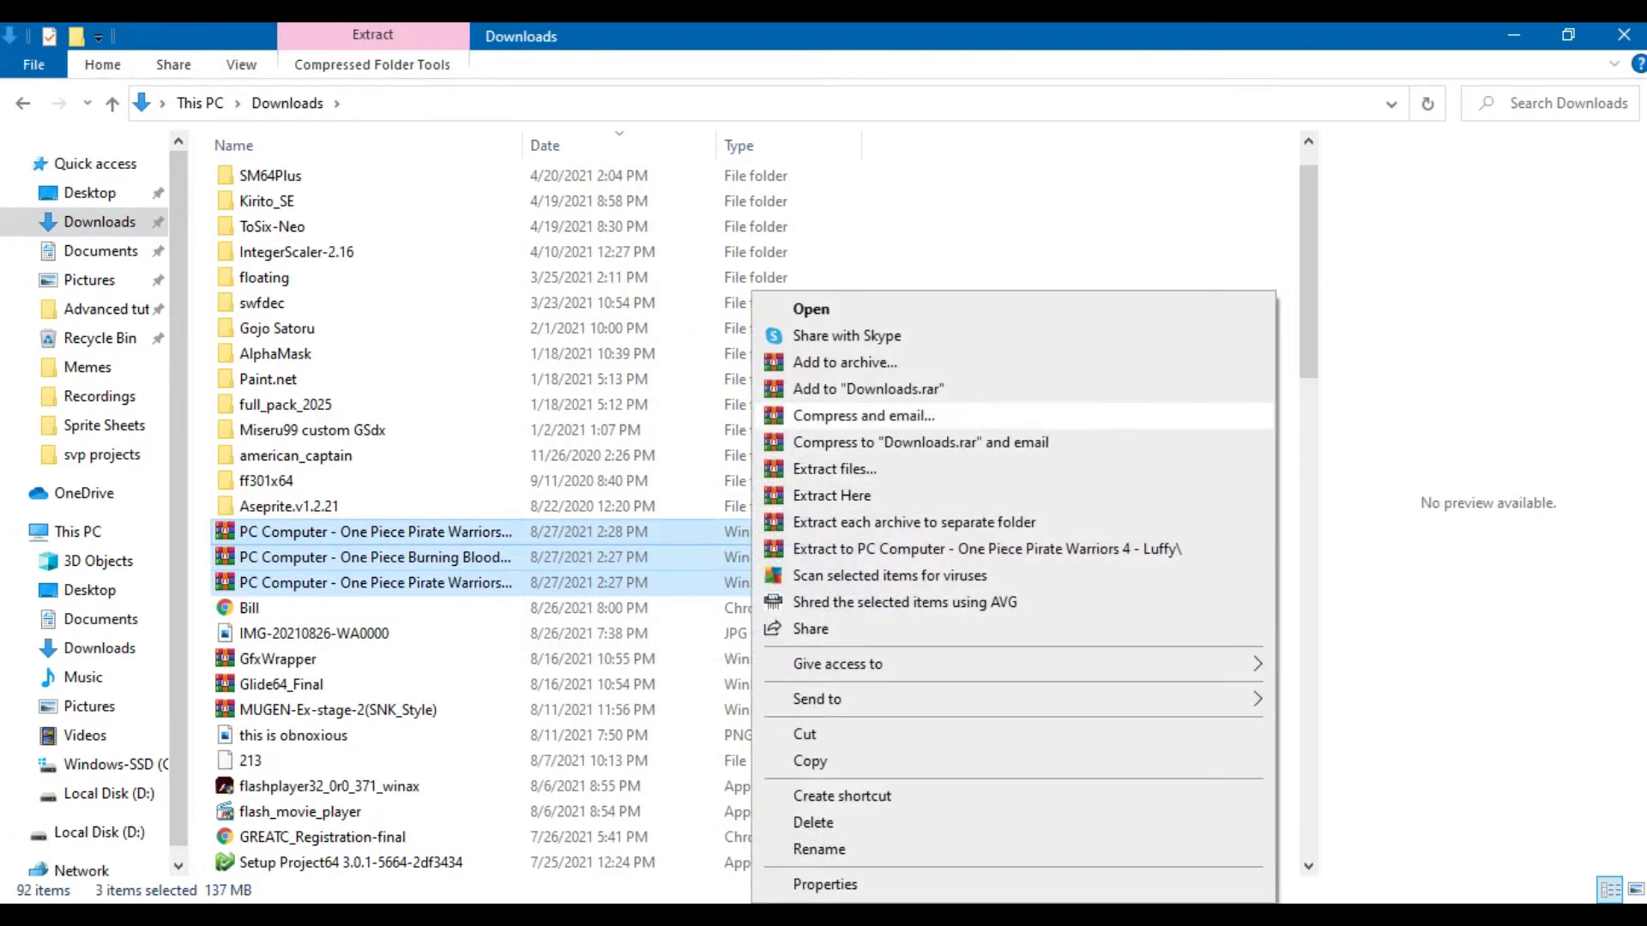
click(772, 470)
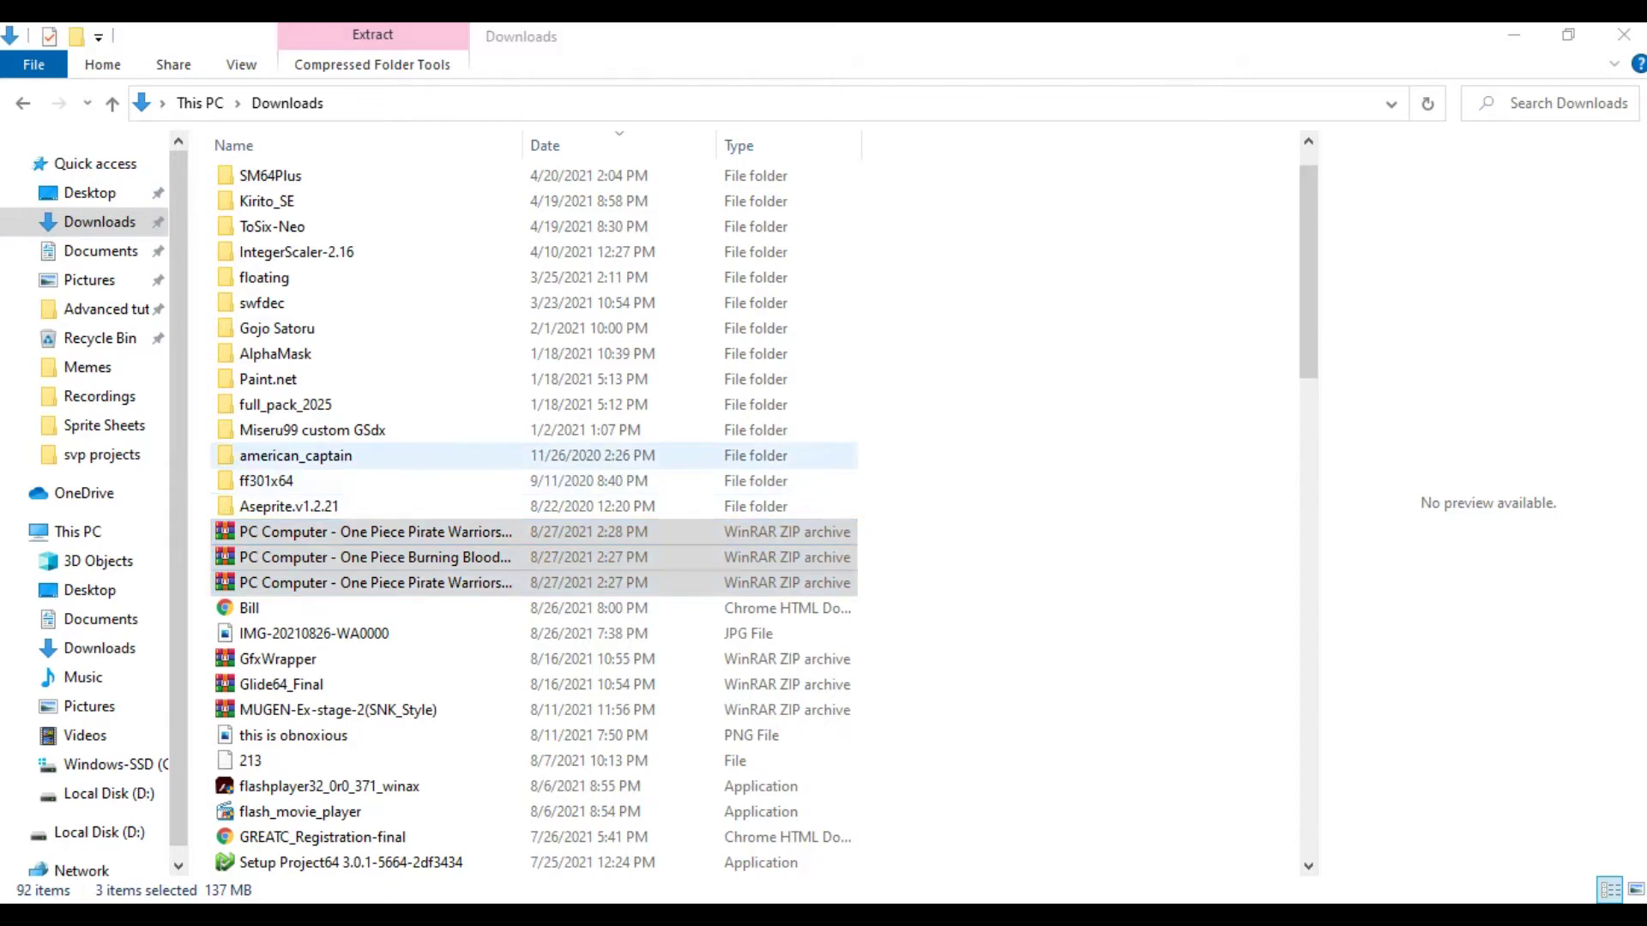
double_click(954, 543)
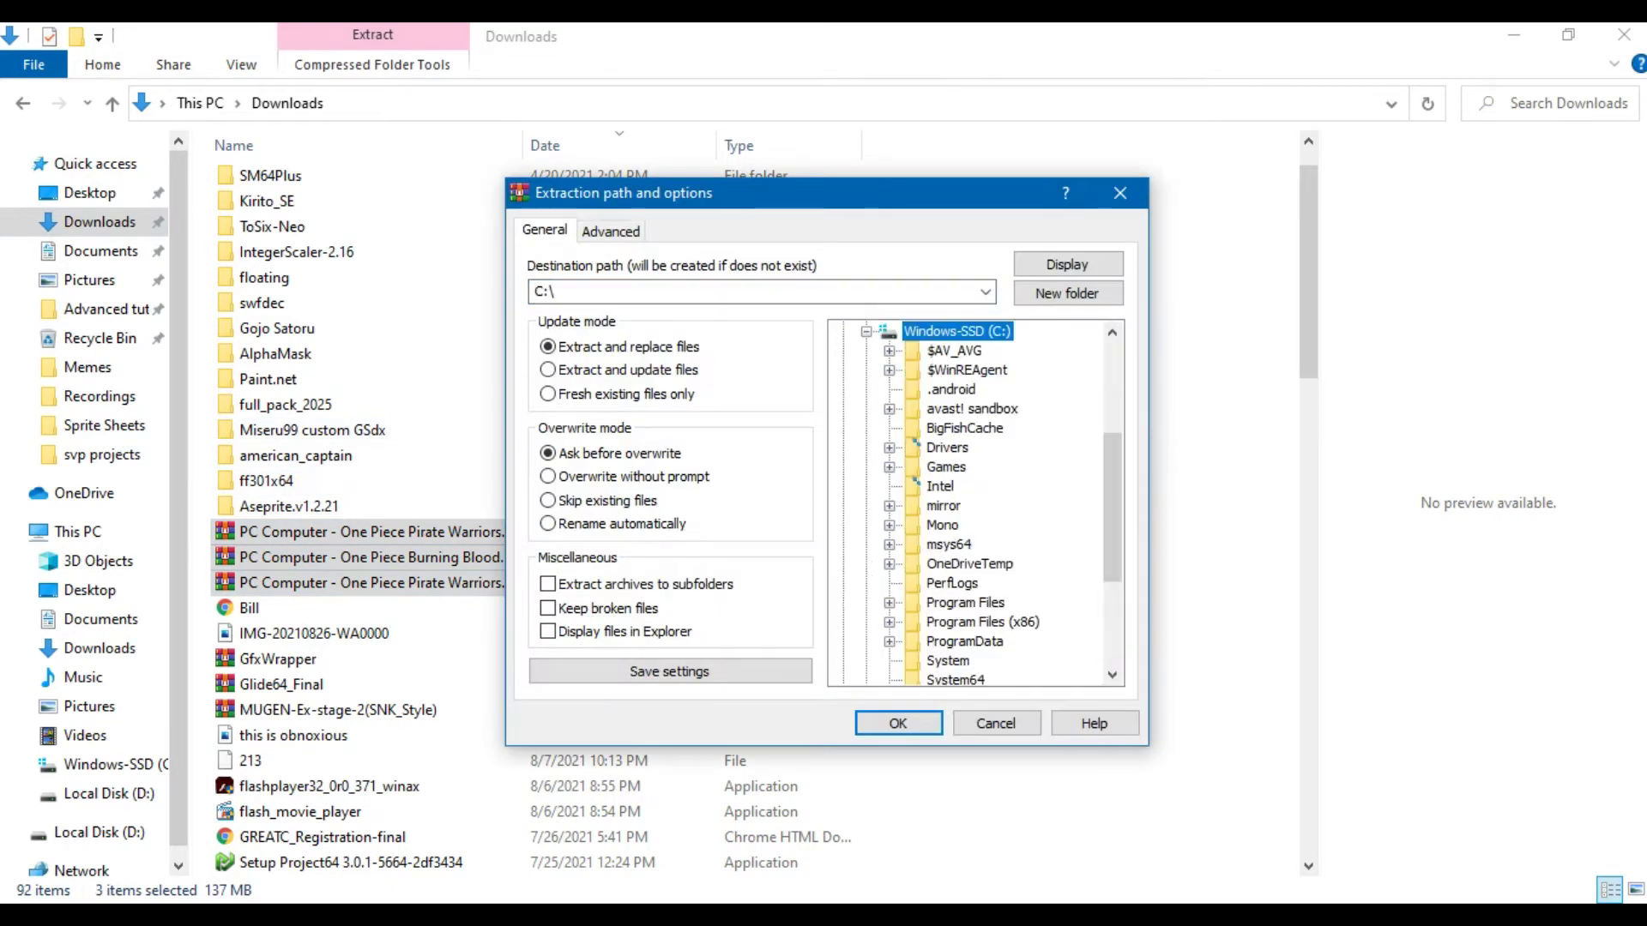
click(866, 331)
double_click(949, 563)
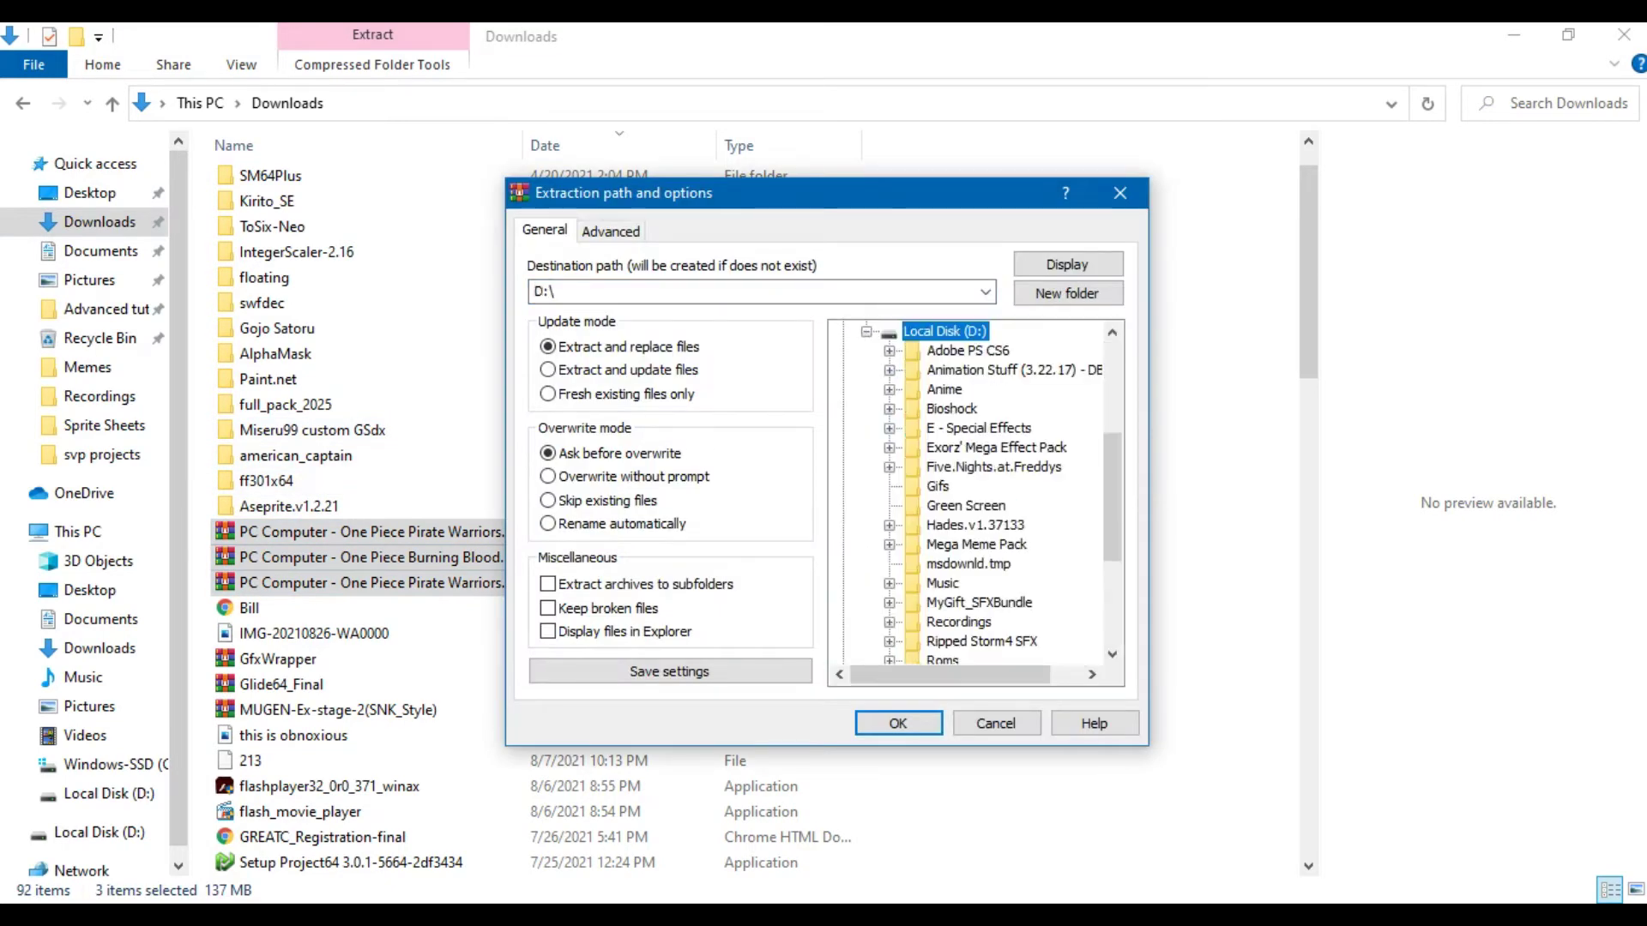
click(943, 582)
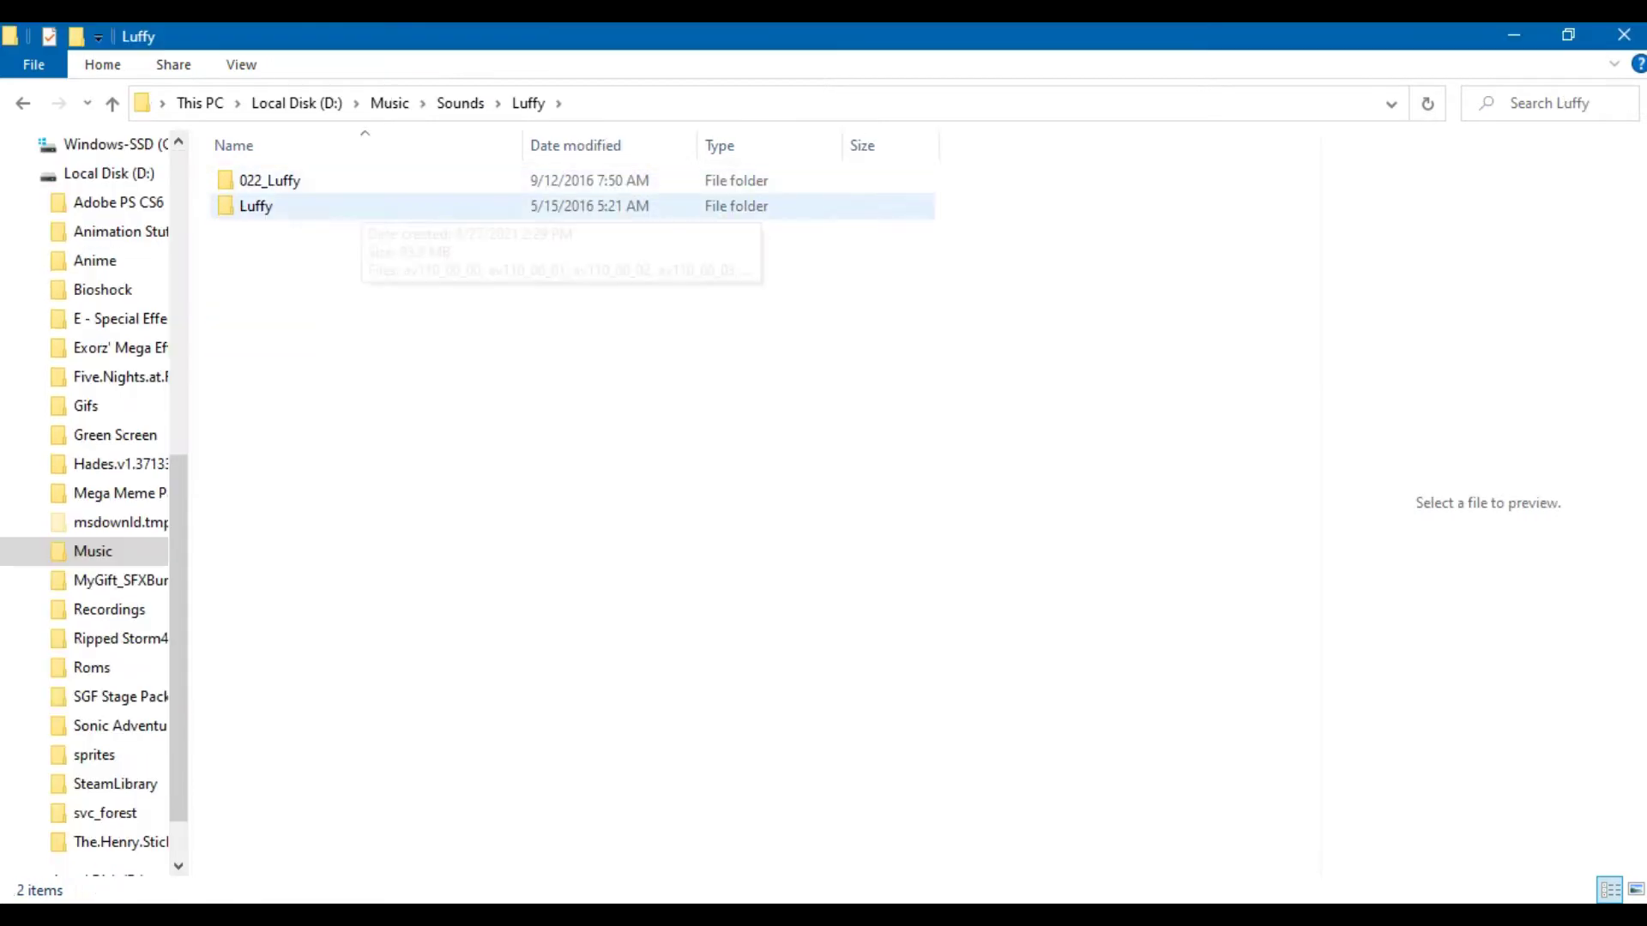
- Look through the extracted Luffy subfolder's sound files and read the Readme to identify their source game
double_click(284, 206)
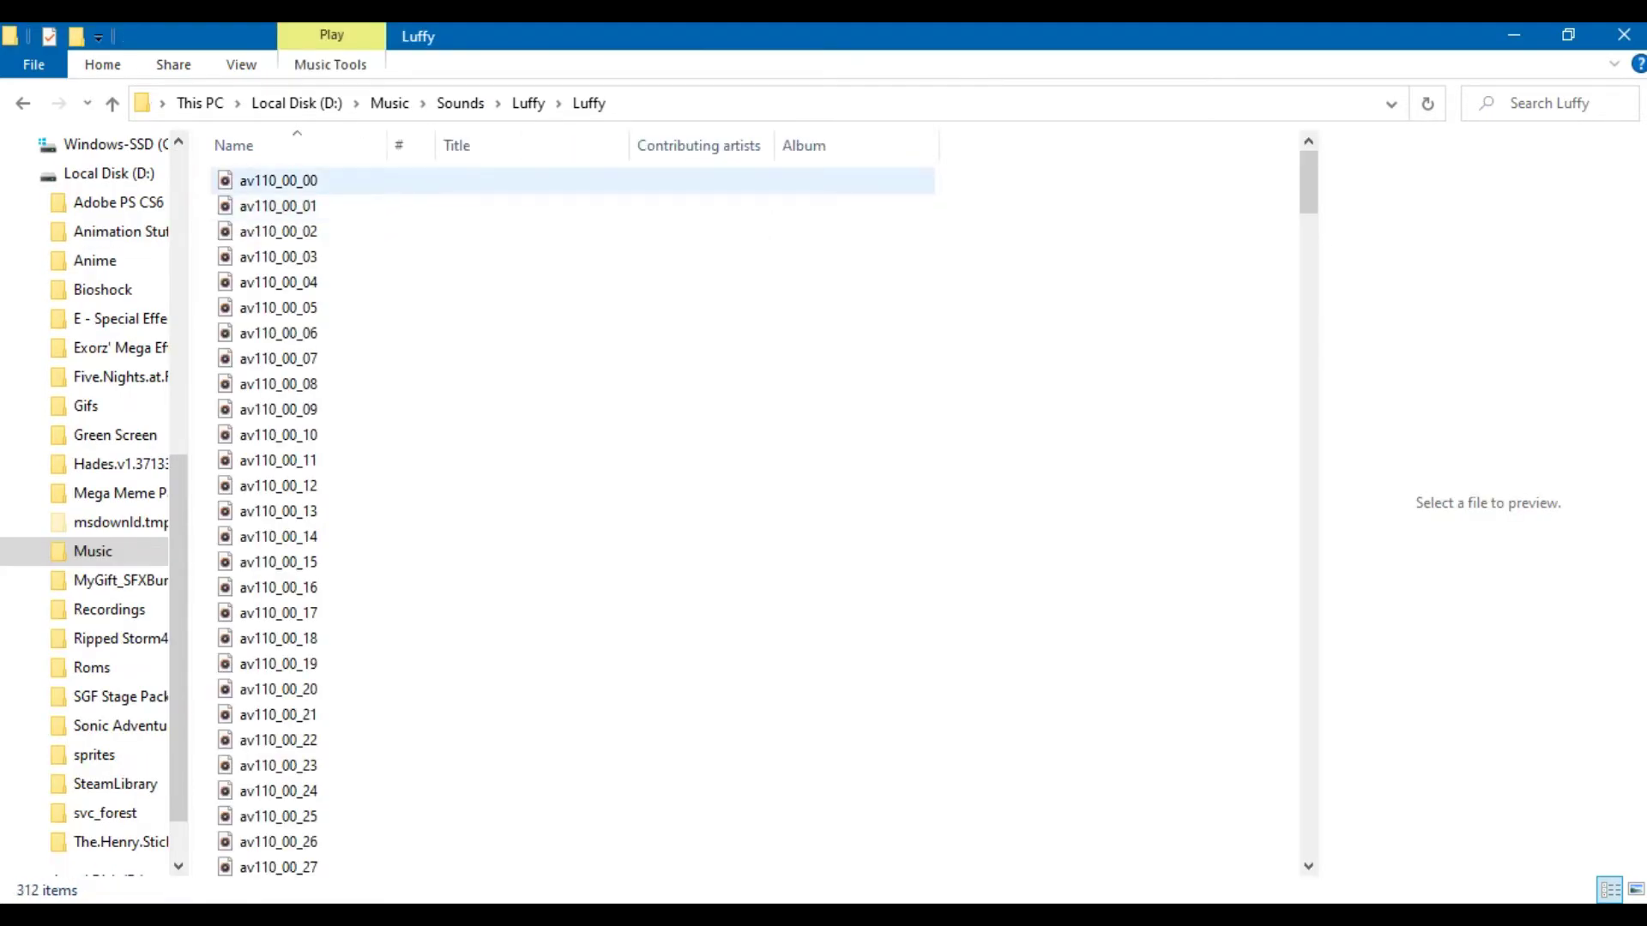
scroll(573, 520, down, 15)
scroll(573, 521, up, 3)
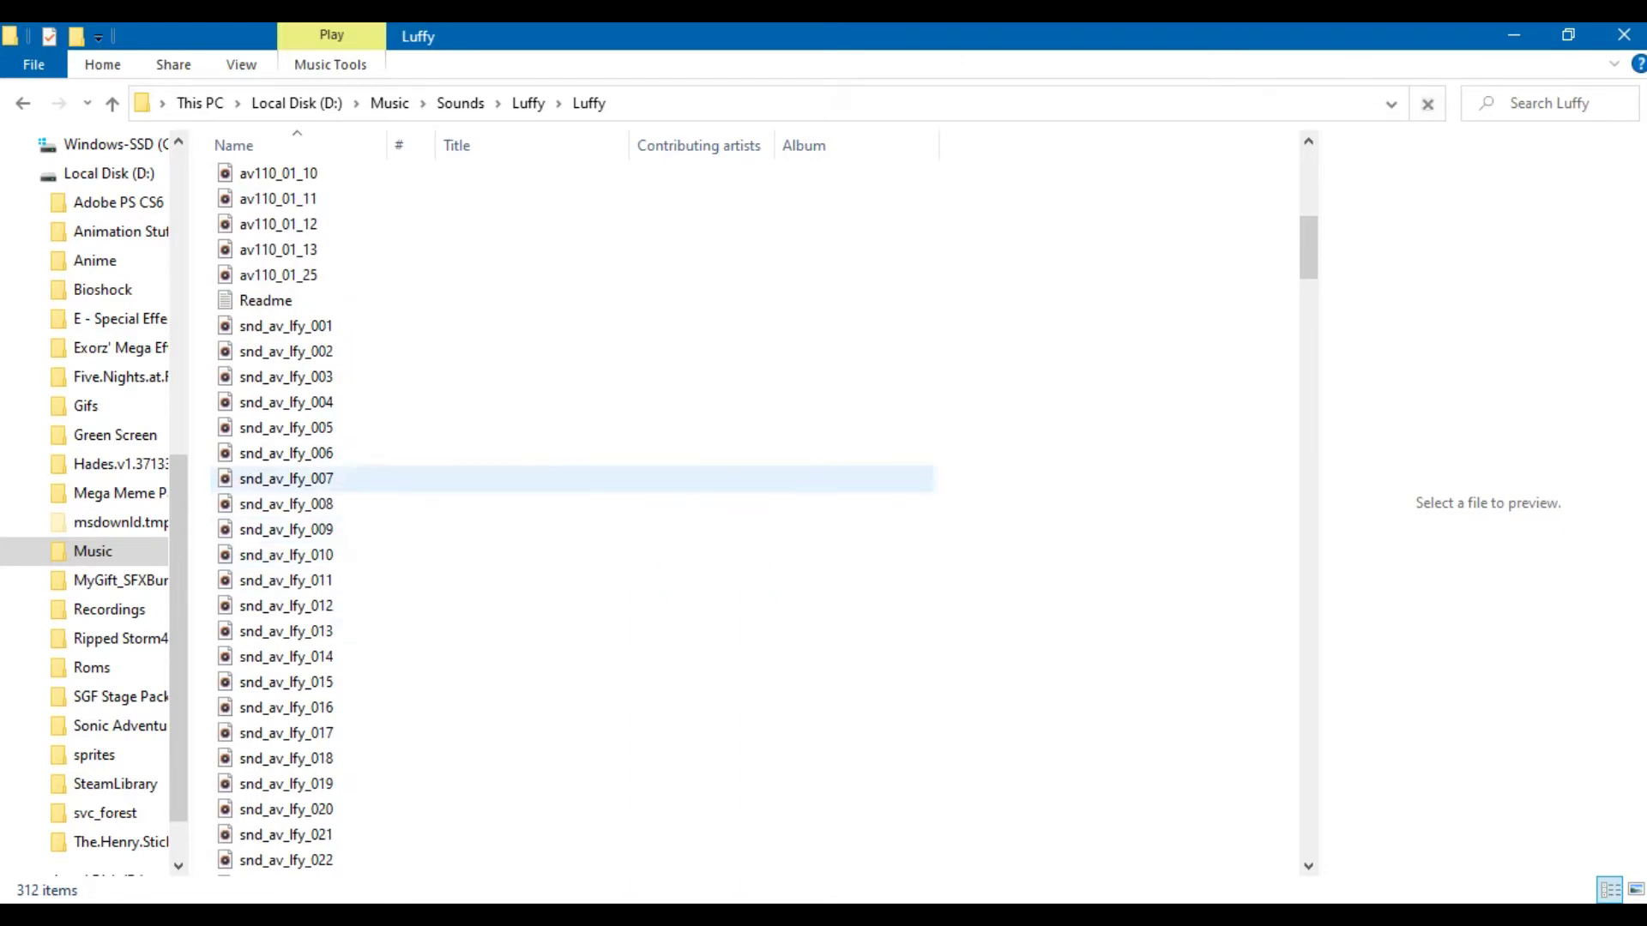
click(266, 300)
scroll(573, 515, down, 2)
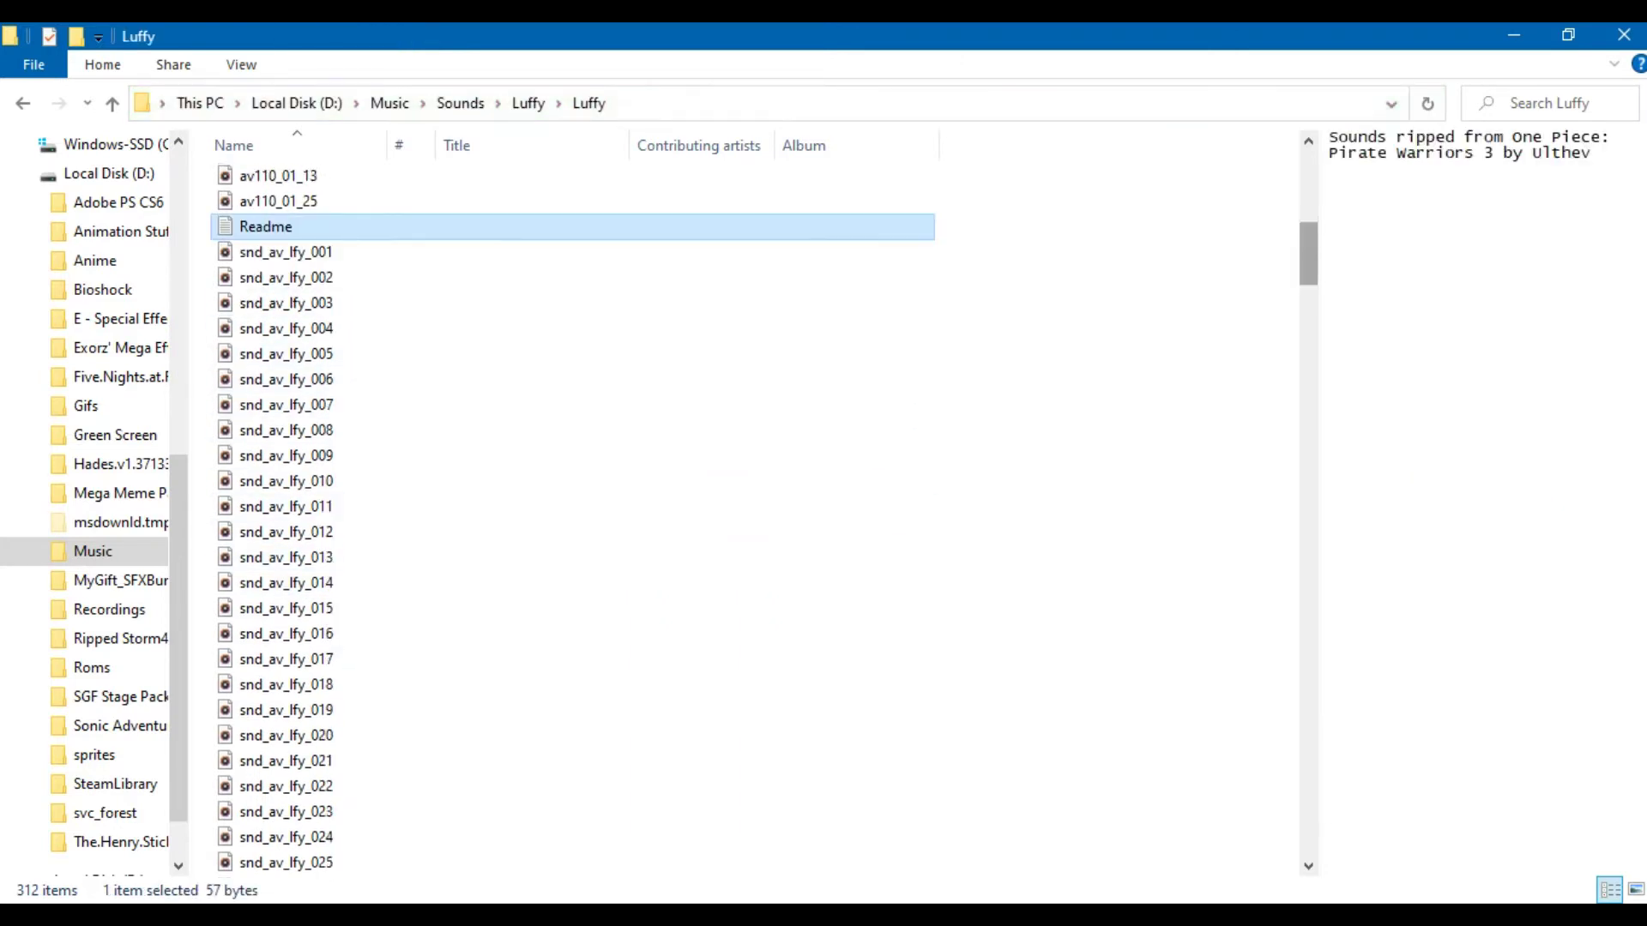
drag(1308, 266, 1308, 372)
scroll(573, 515, up, 20)
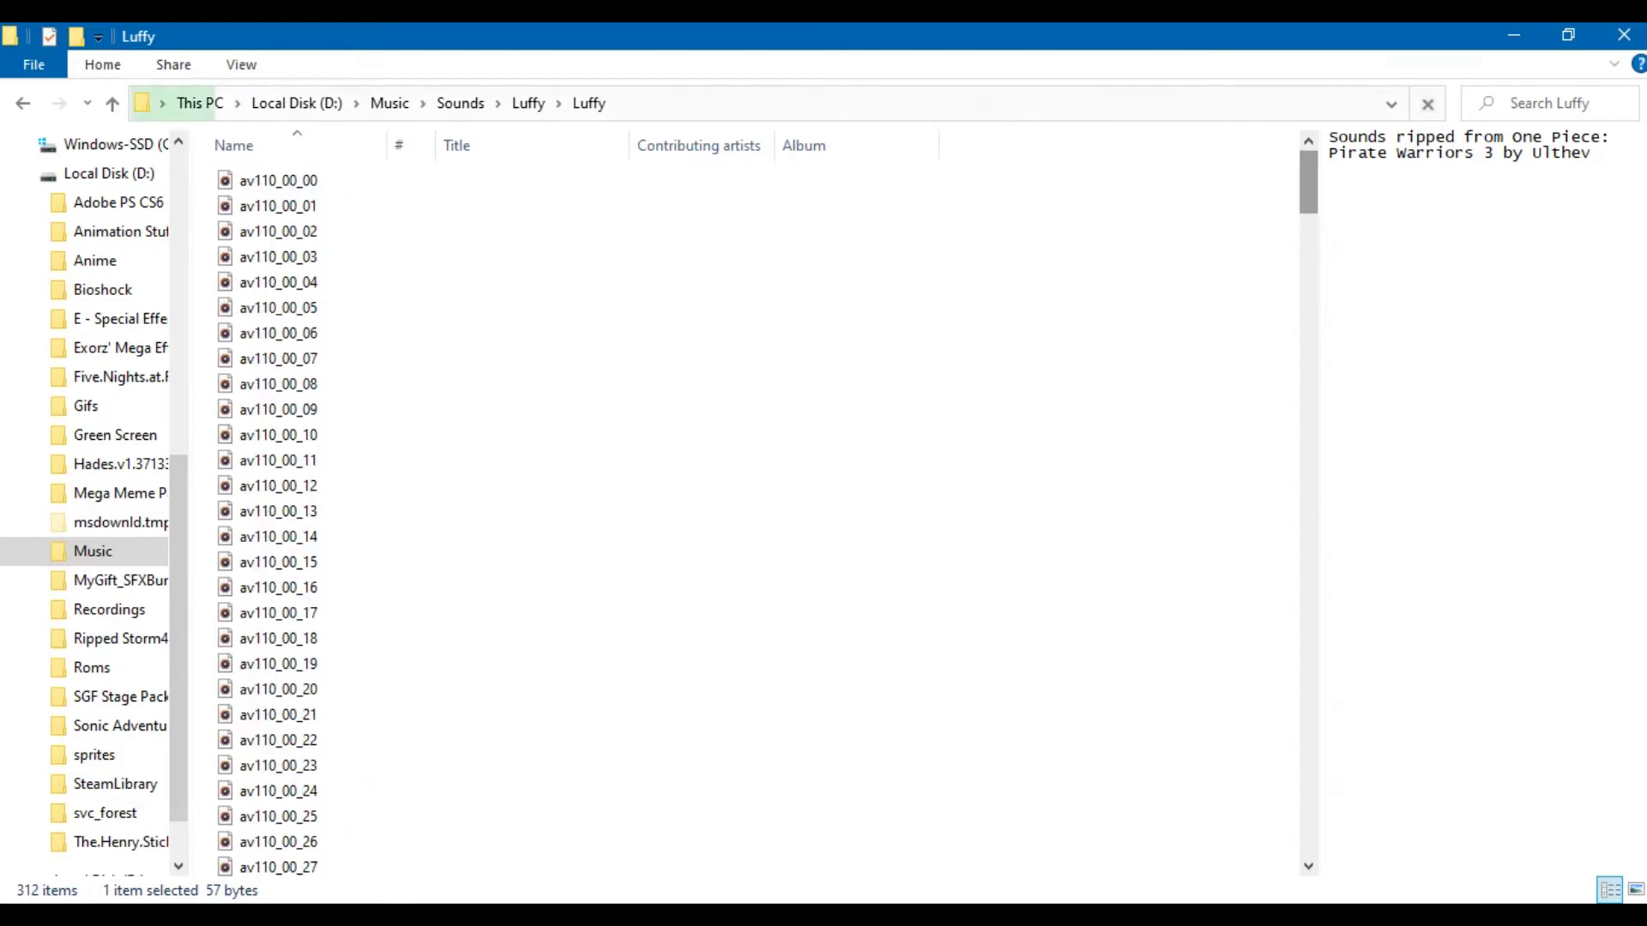
- Switch to Flash and create a new blank document
key(alt+Tab)
click(19, 63)
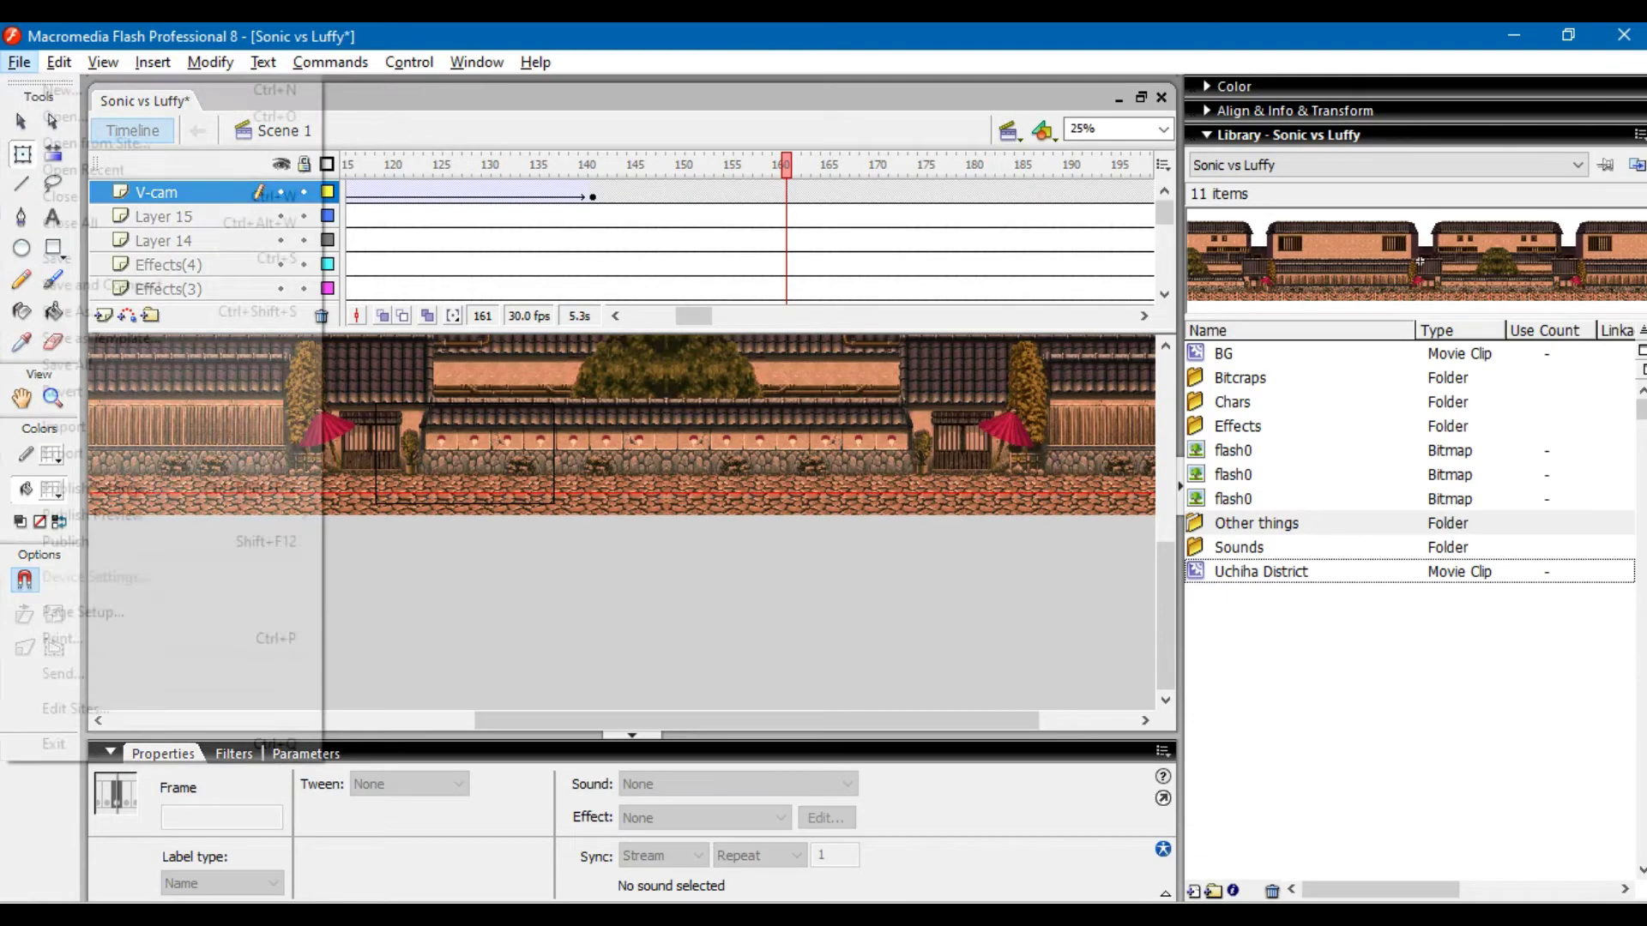
click(62, 91)
key(Return)
- Import all the sound files from the 022_voice_normal folder into the new Flash document's library
key(alt+Tab)
key(ctrl+a)
drag(278, 258, 785, 678)
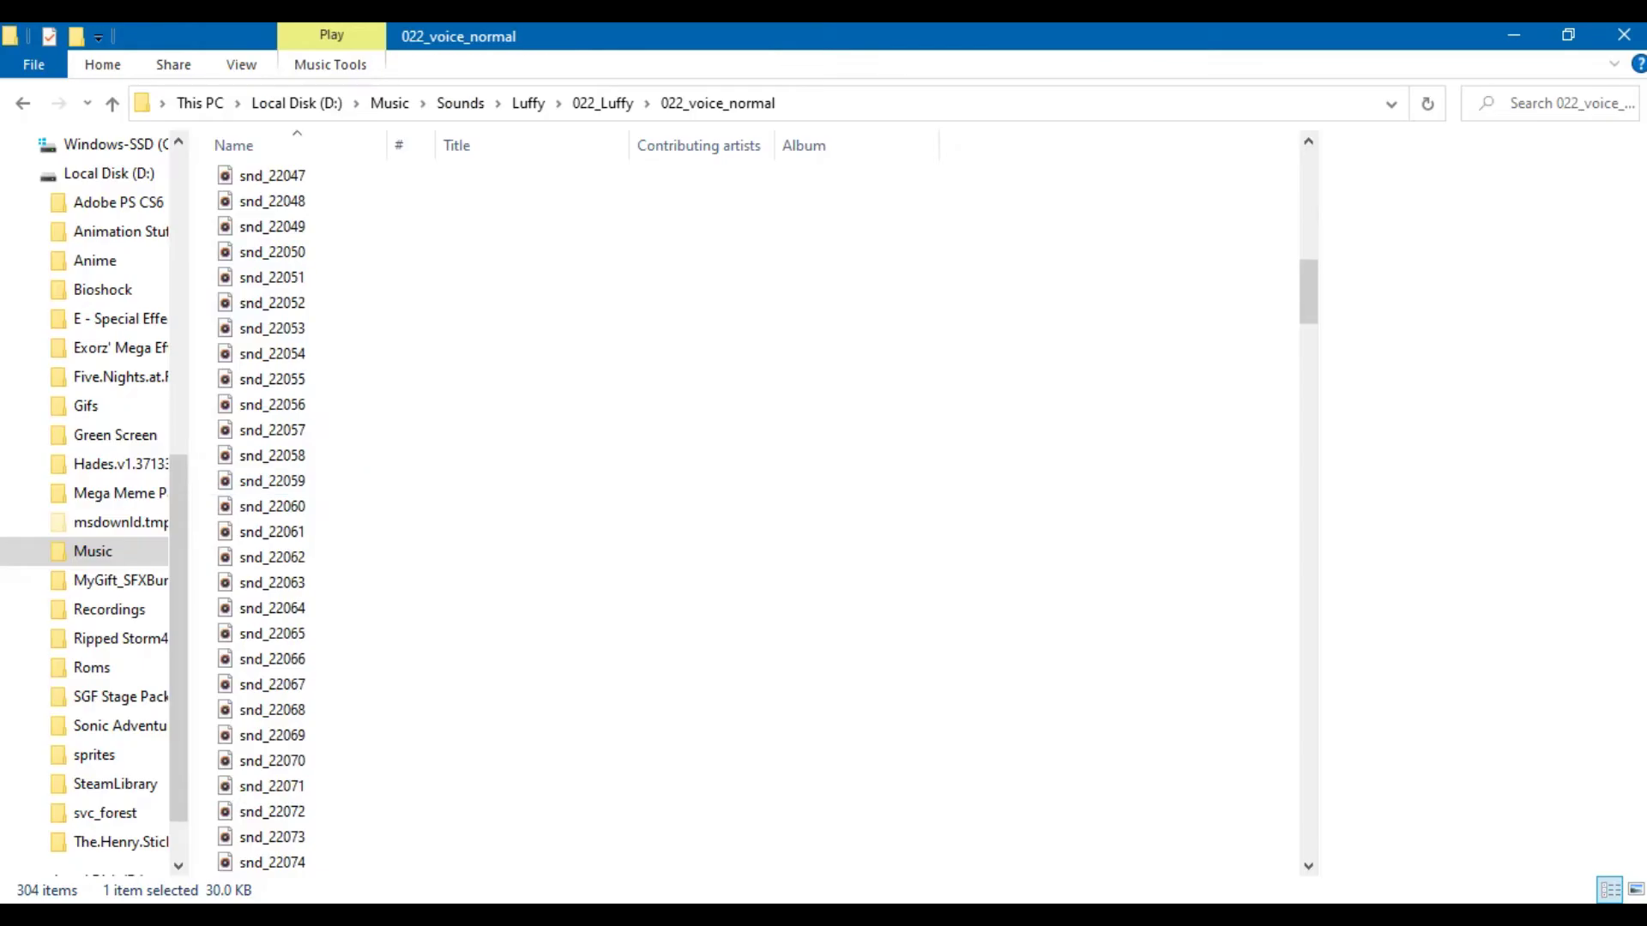
scroll(785, 685, down, 5)
drag(1308, 341, 1308, 841)
shift+click(686, 837)
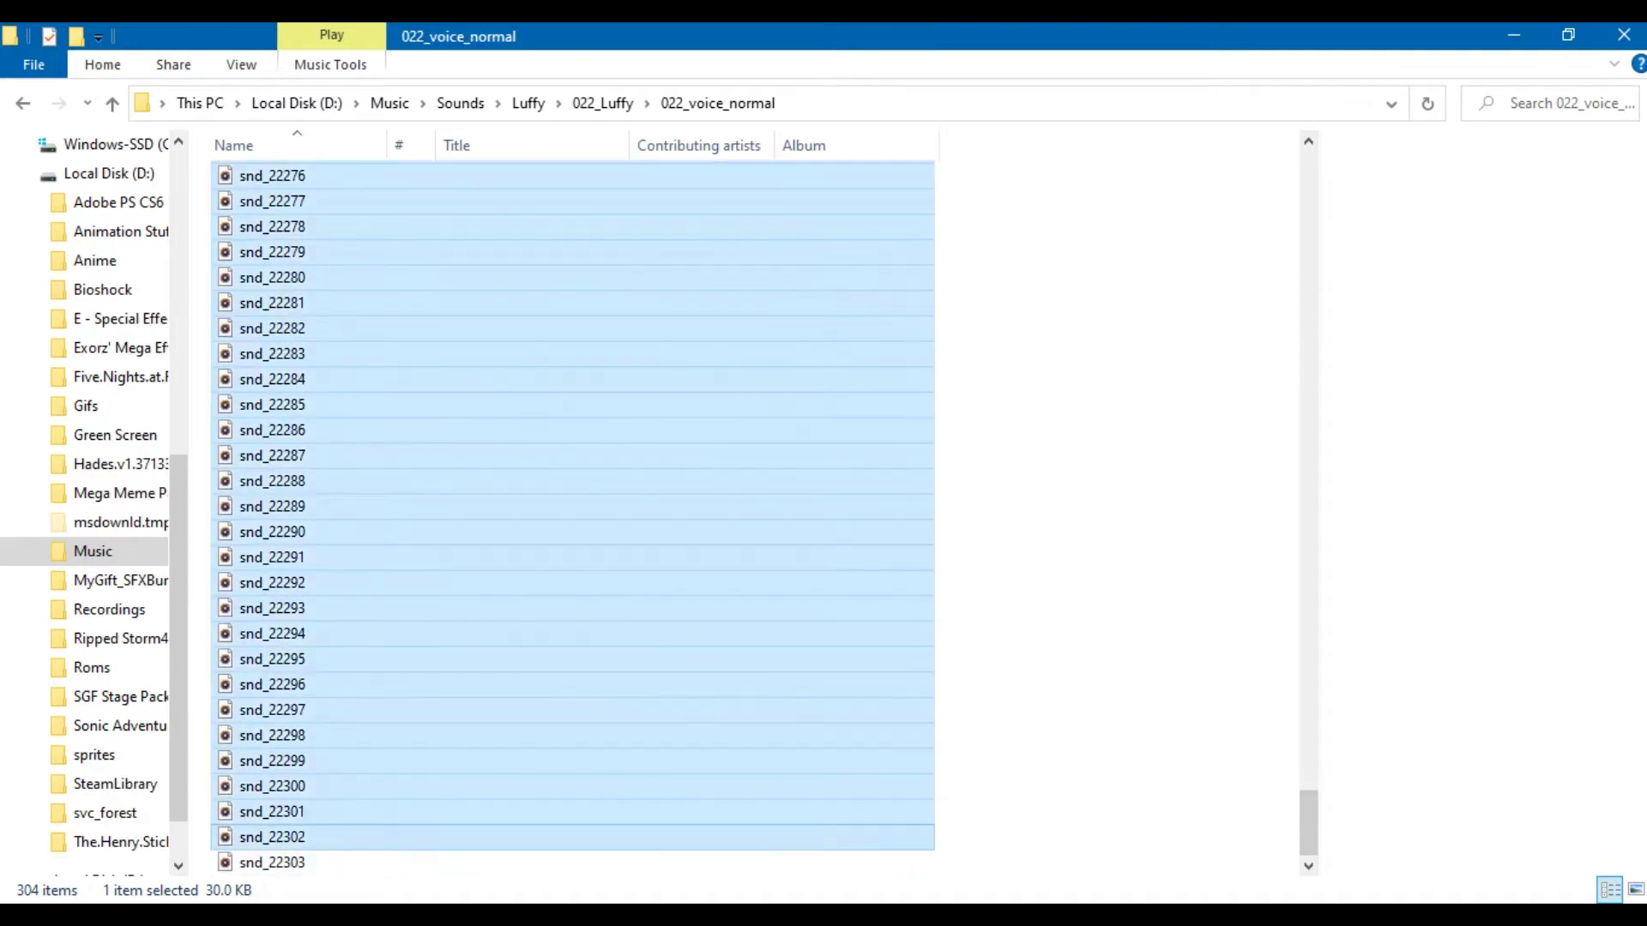
shift+click(772, 863)
drag(807, 811, 856, 923)
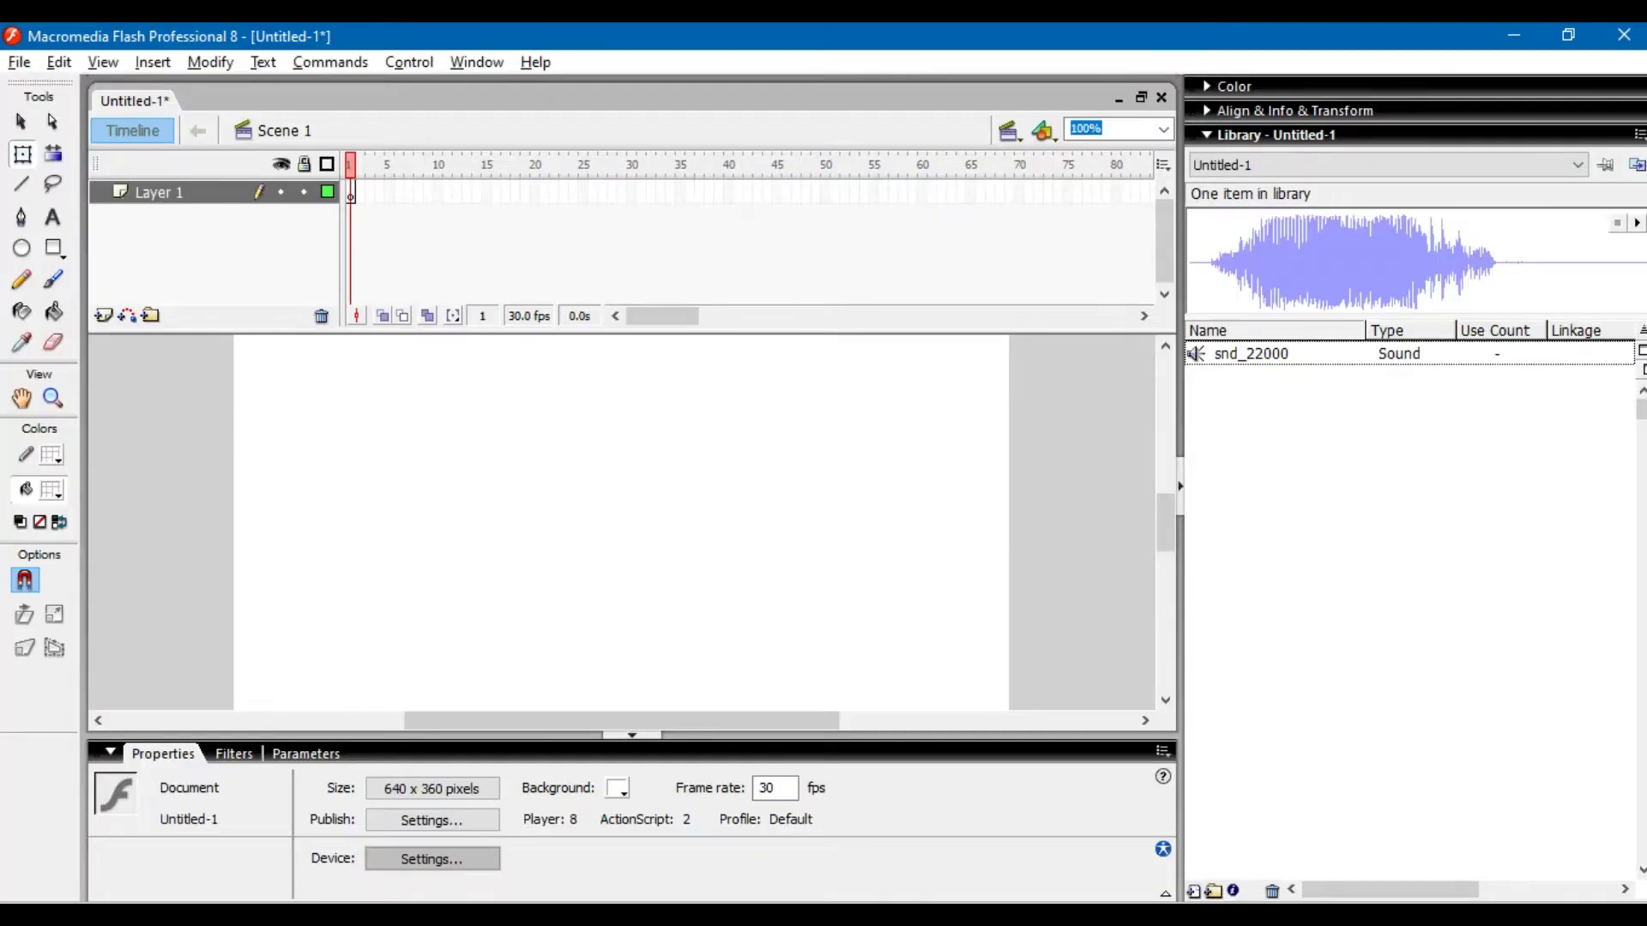
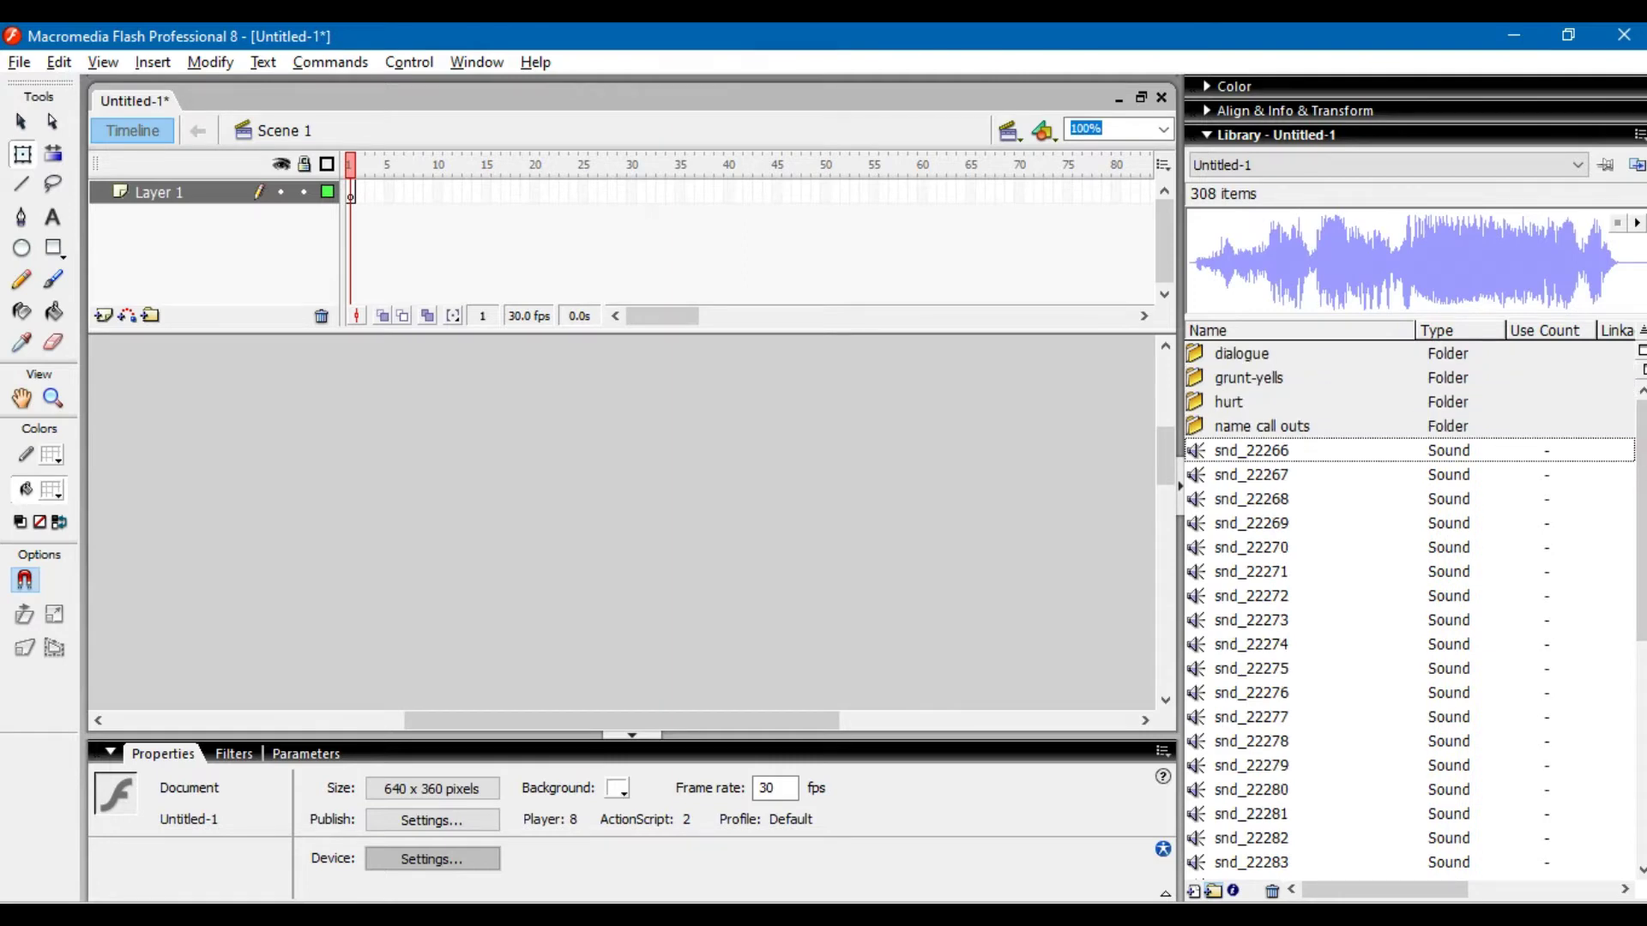
- Save the voice library document as a Flash 8 file named Luffy in Pictures\Sprites\Resources\Voice files + SFX
key(ctrl+s)
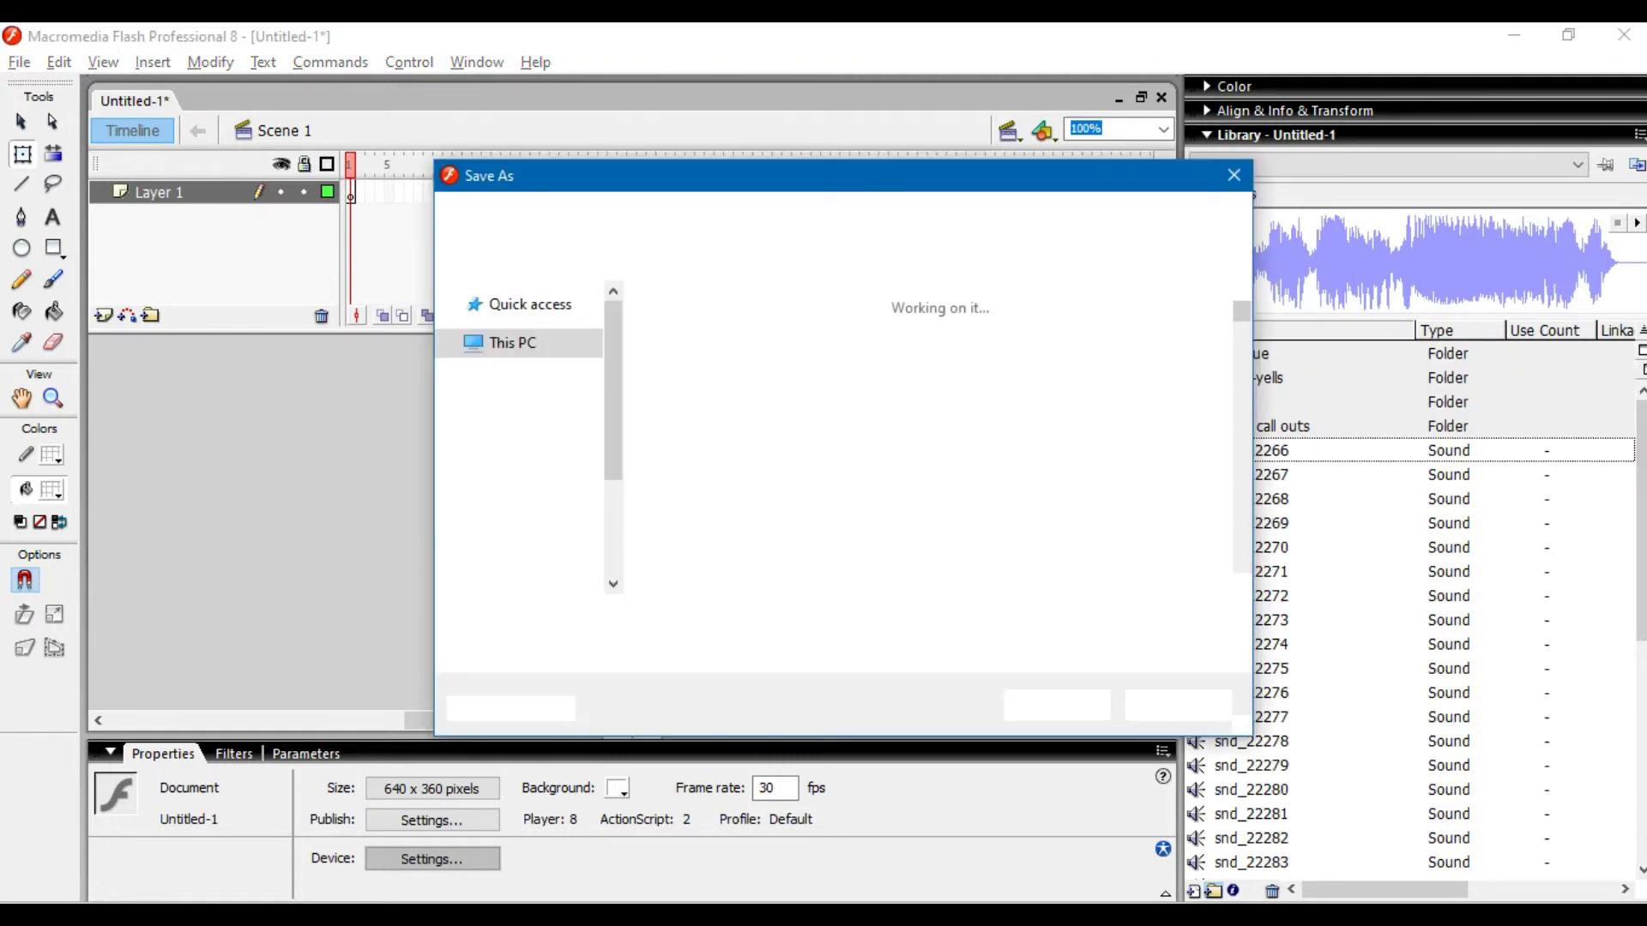
text(Luffy)
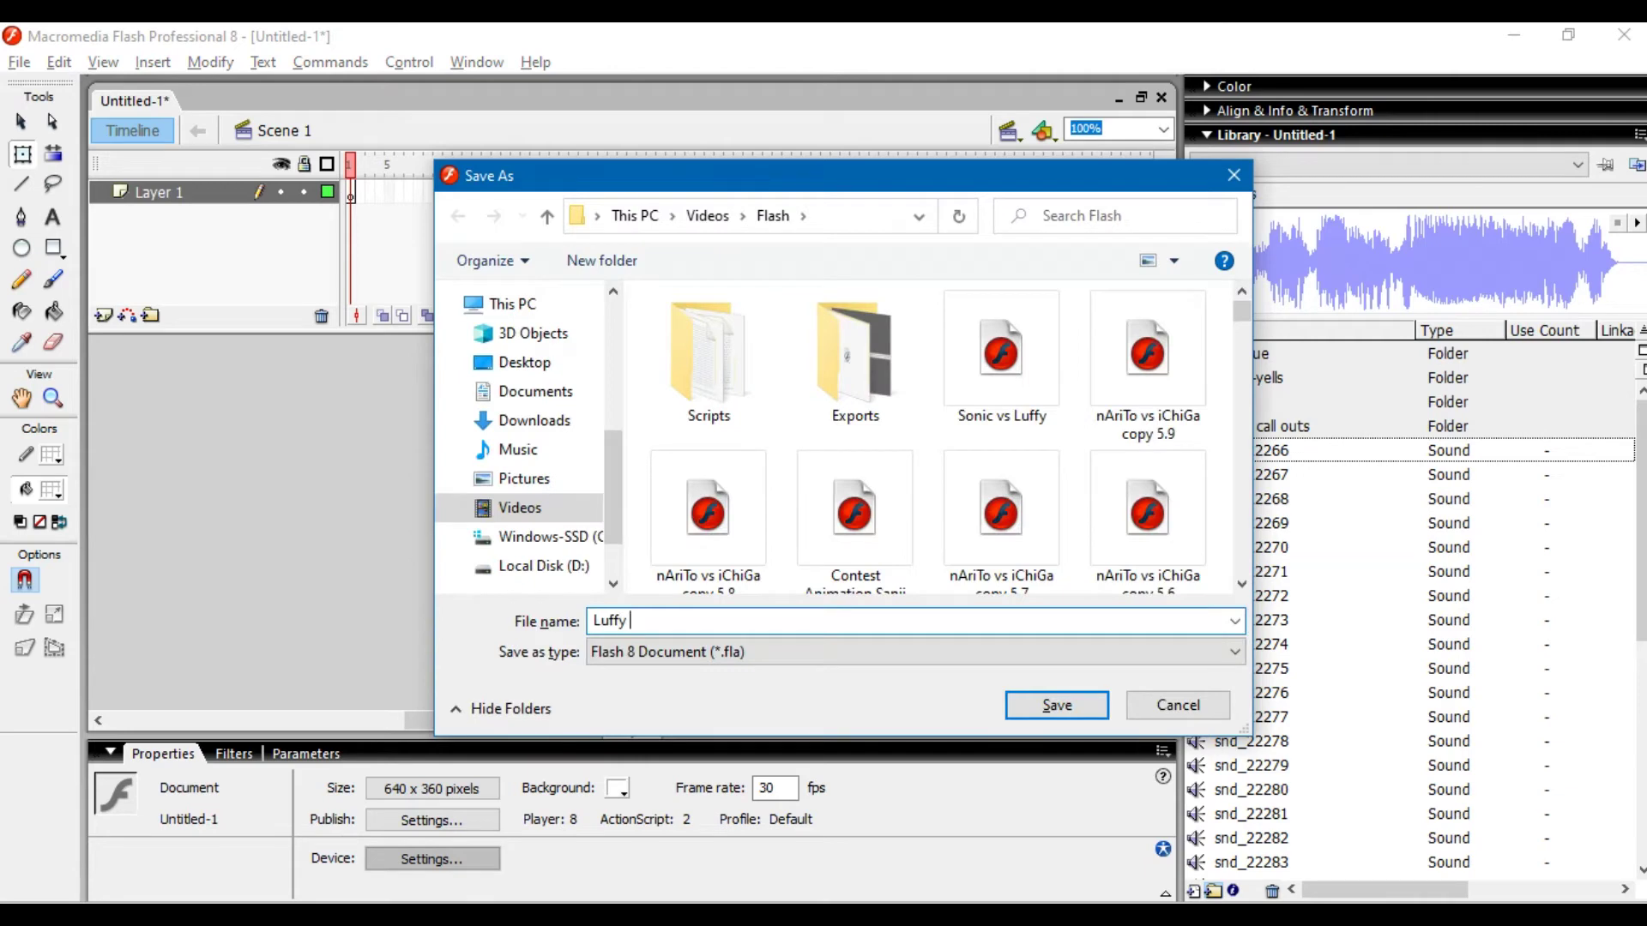
click(458, 481)
scroll(463, 482, down, 5)
click(466, 383)
scroll(468, 384, down, 3)
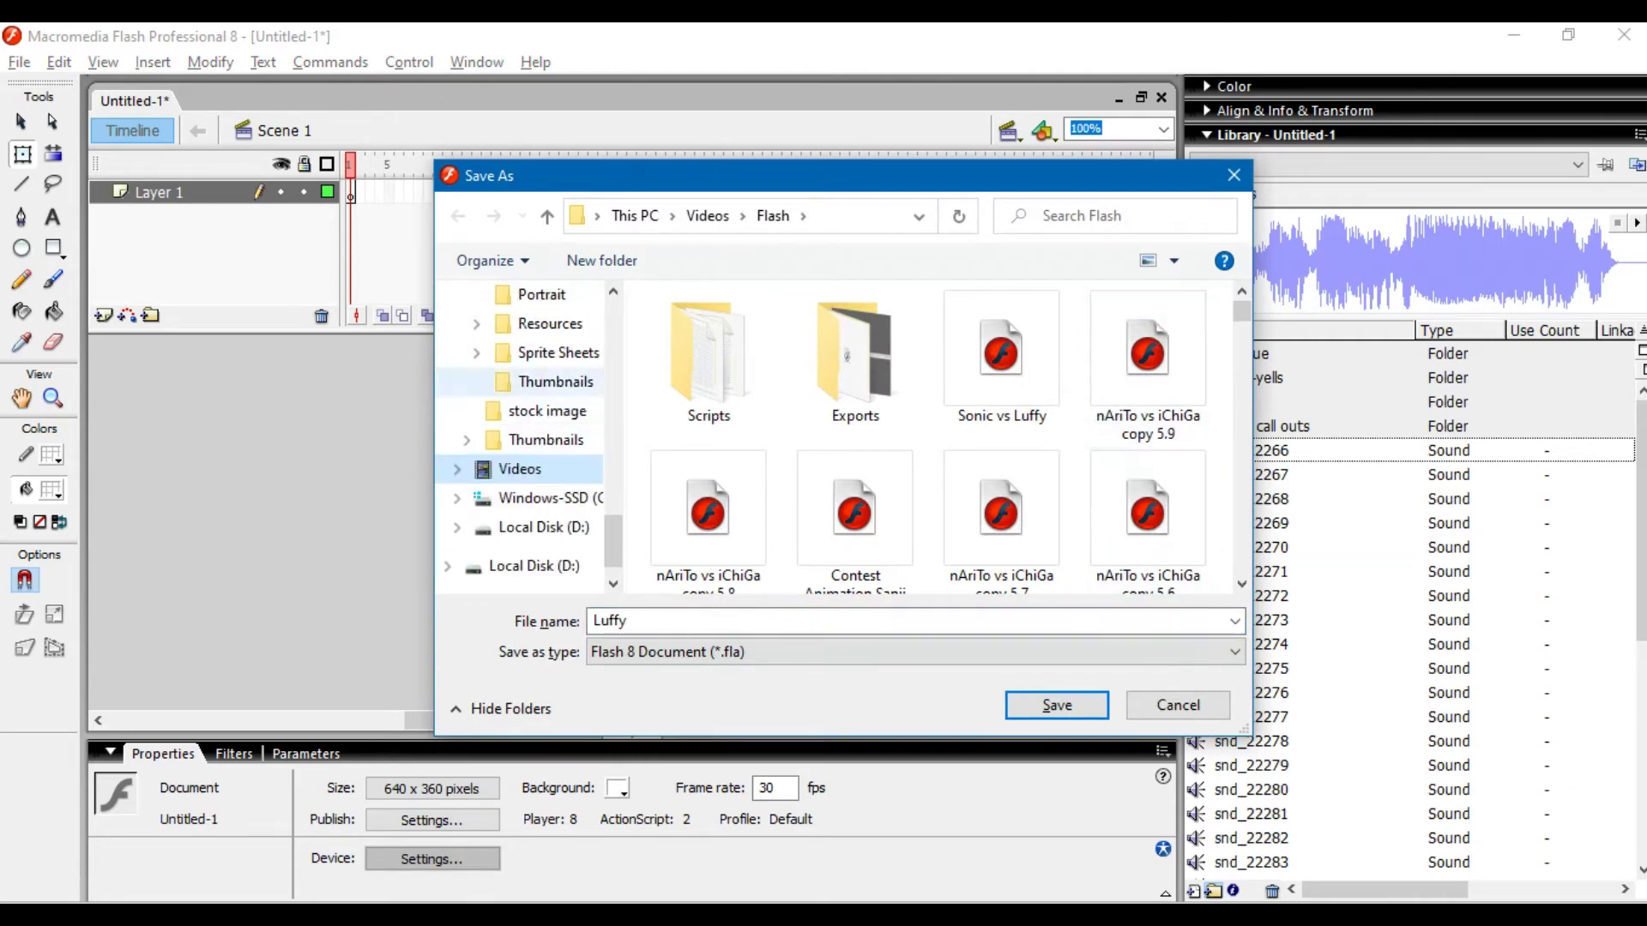
scroll(527, 382, up, 1)
click(550, 381)
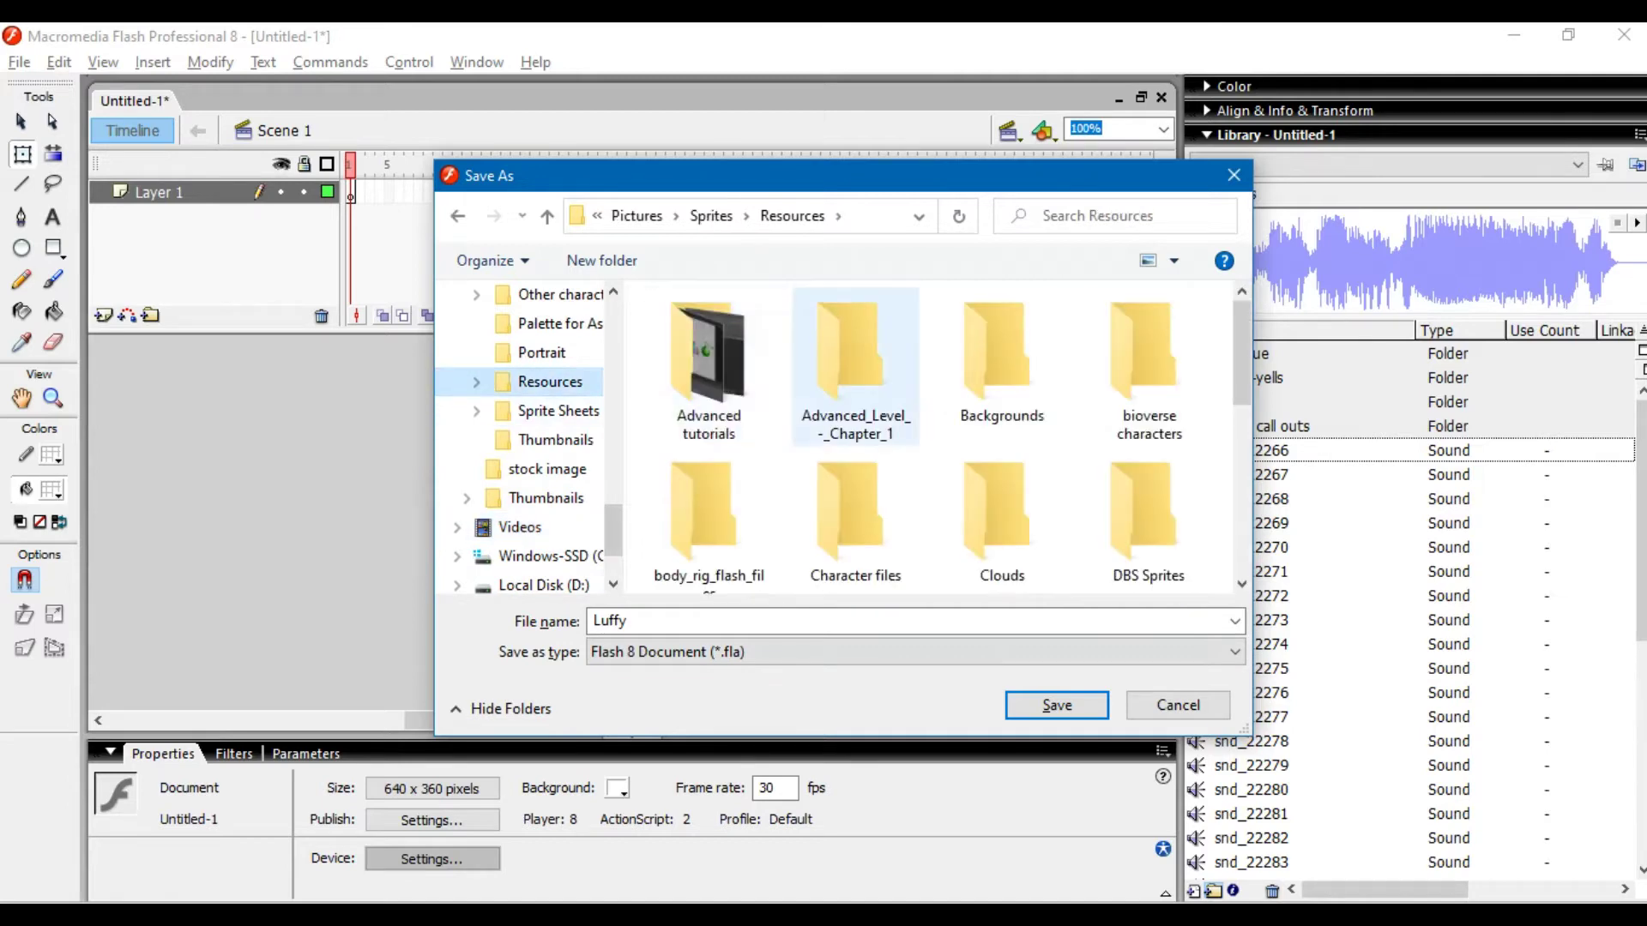
scroll(943, 429, down, 3)
scroll(866, 446, down, 2)
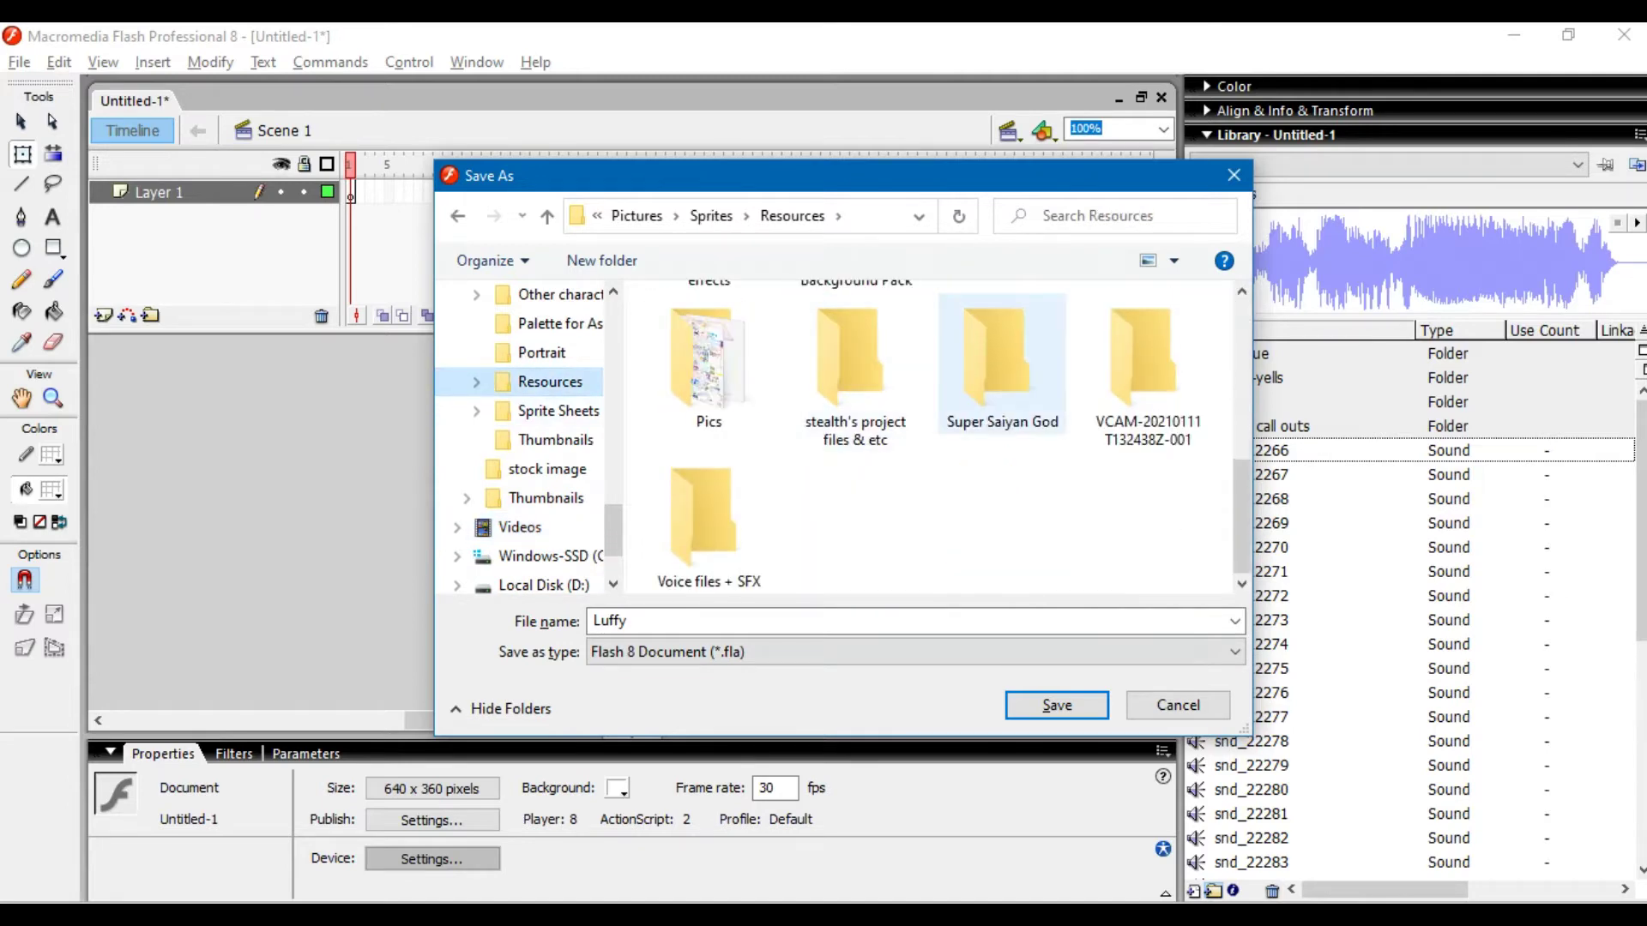
click(711, 519)
double_click(711, 519)
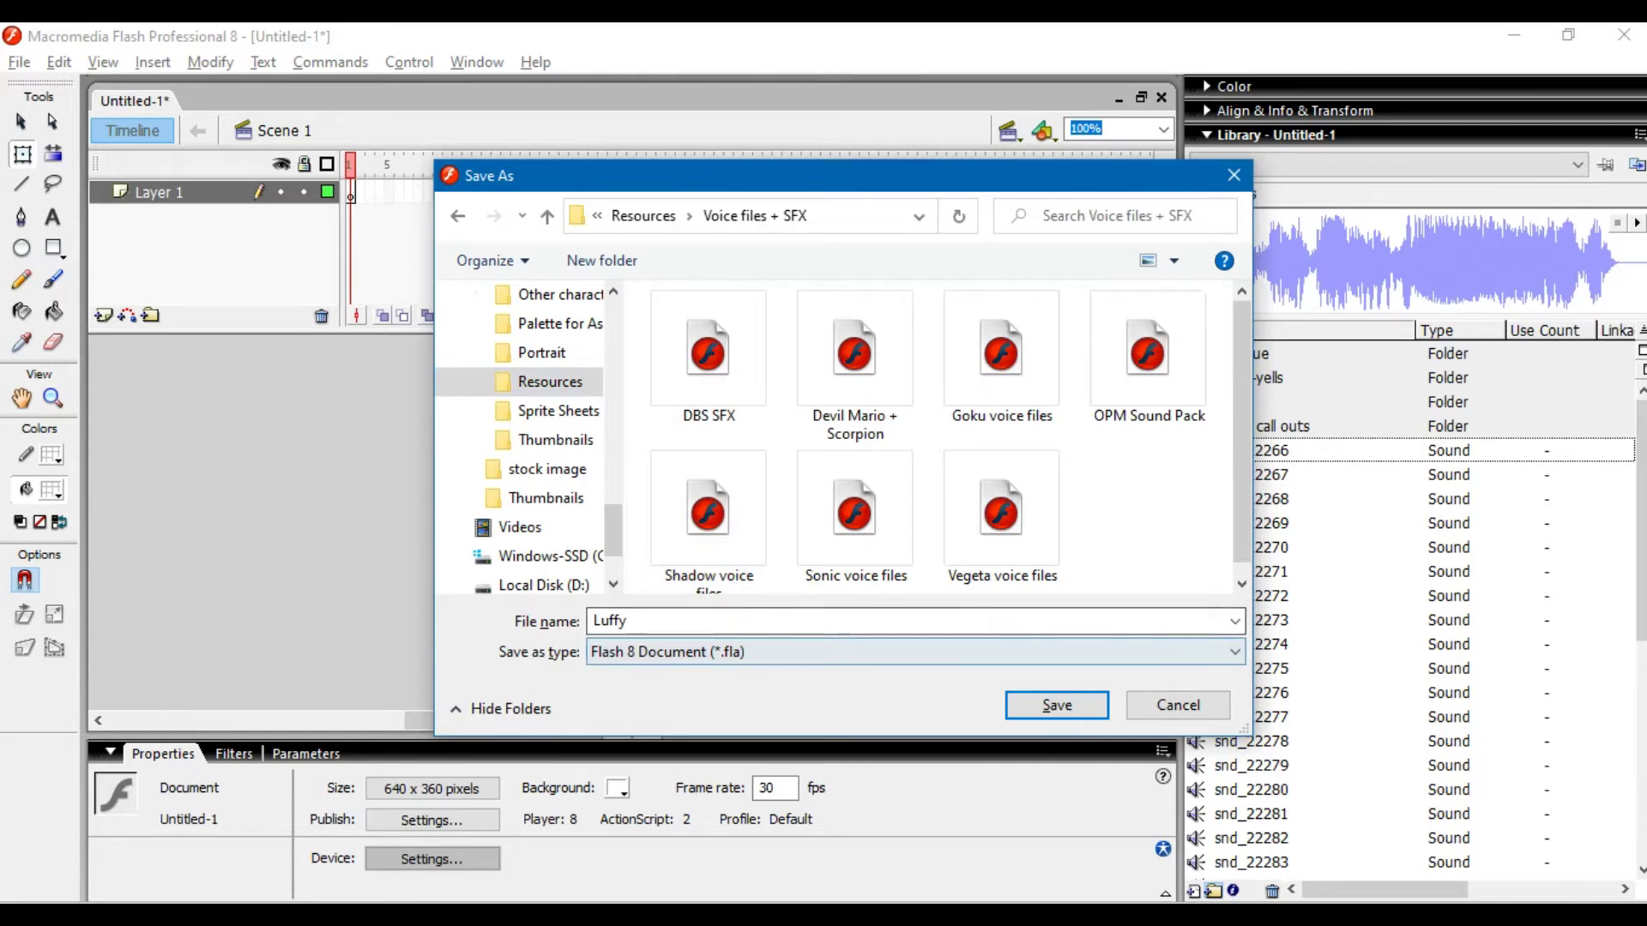
click(686, 622)
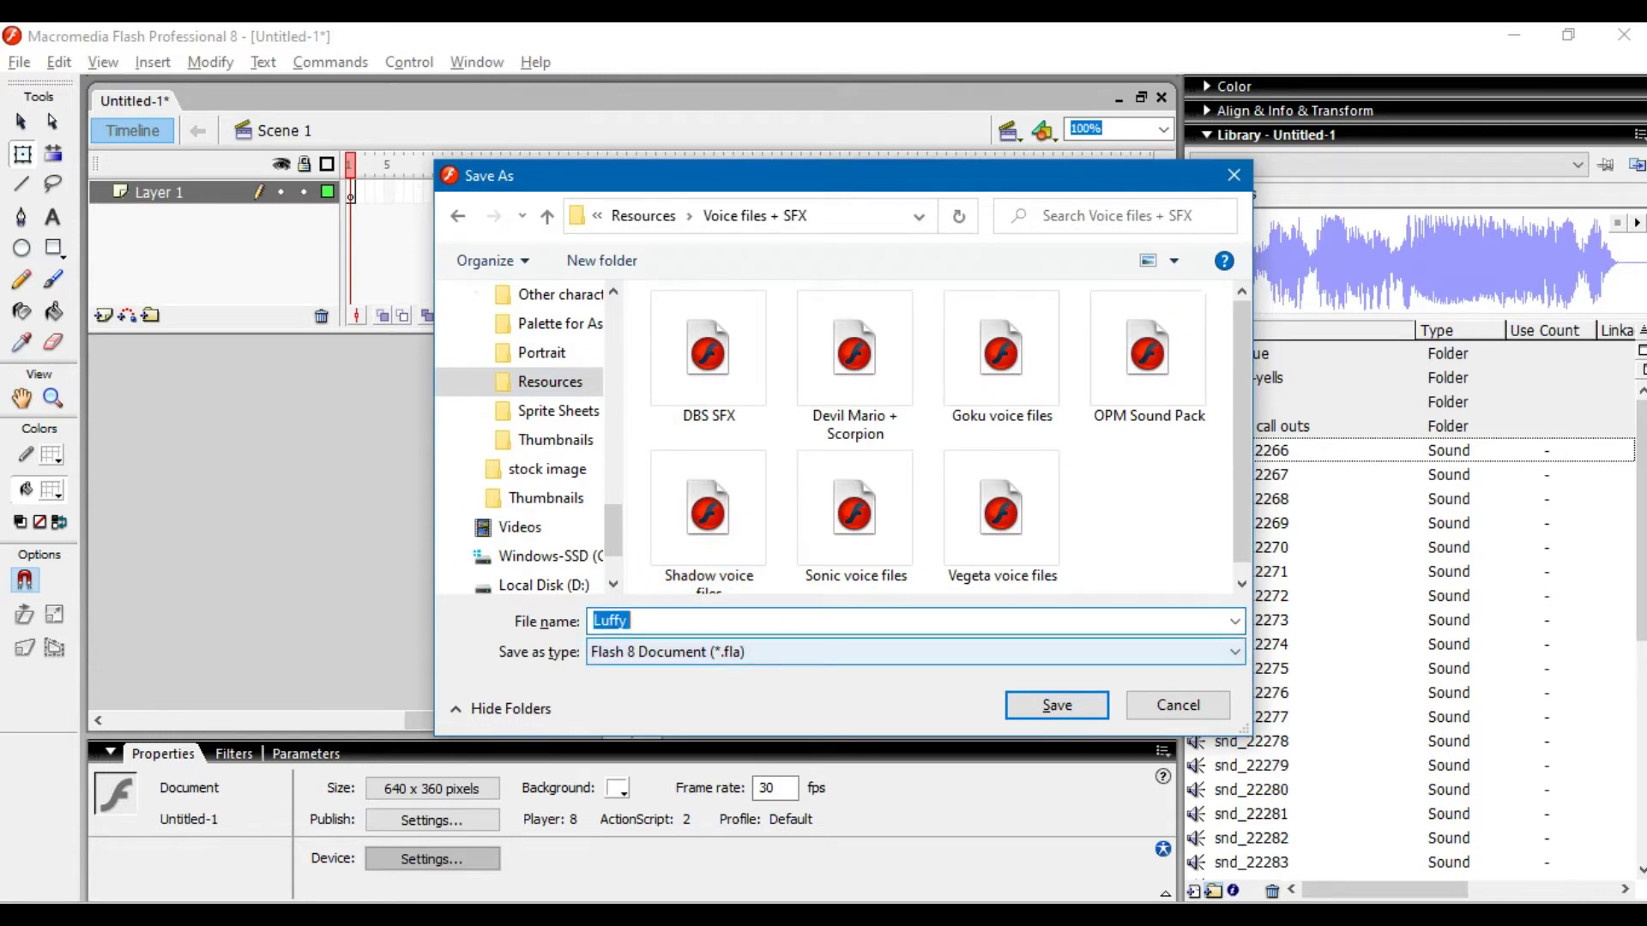
key(Return)
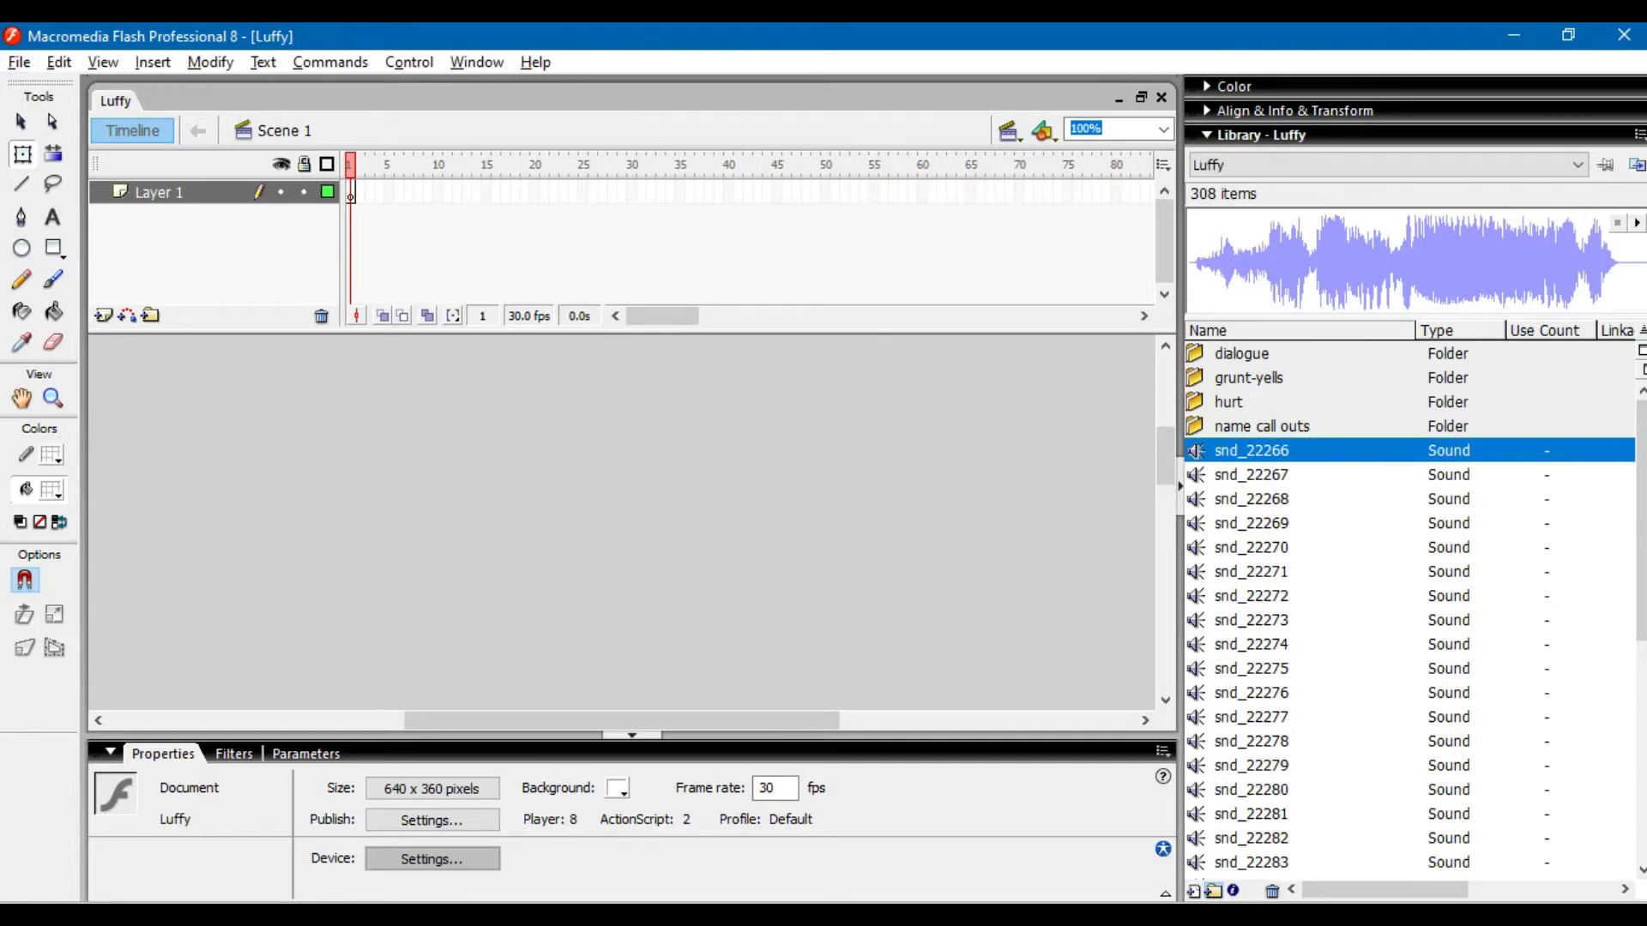
- Return to the Luffy Vs. Sonic Part 4 video and replay the opening attack around 0:14 to 0:17
key(alt+Tab)
key(ctrl+shift+Tab)
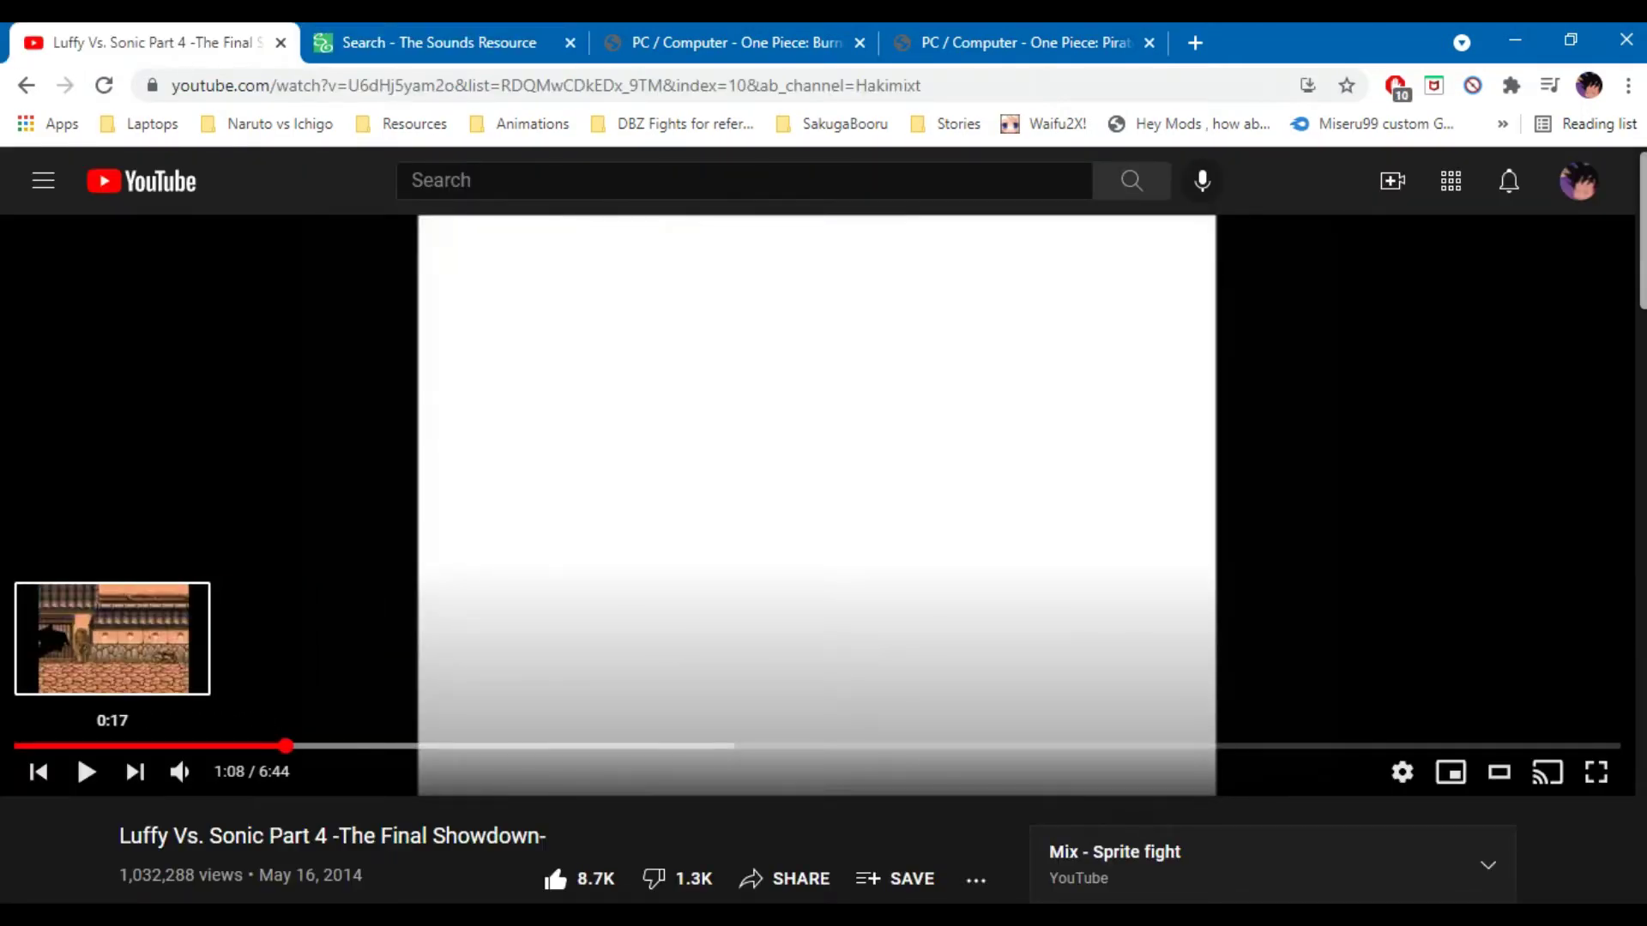
click(79, 746)
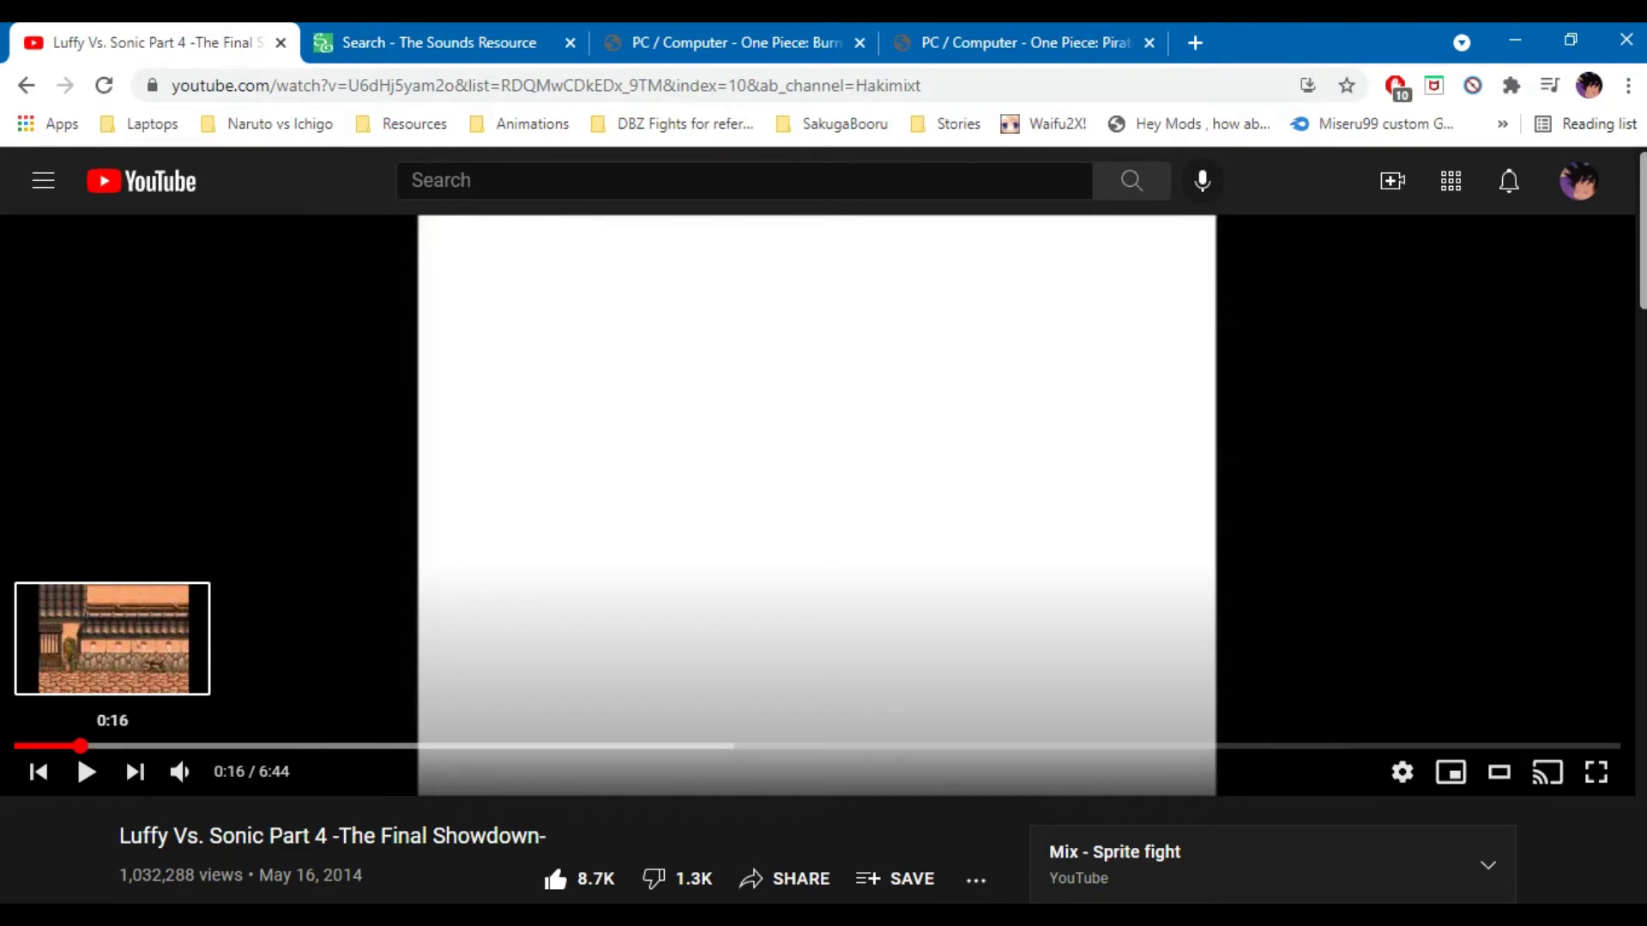
key(space)
click(74, 745)
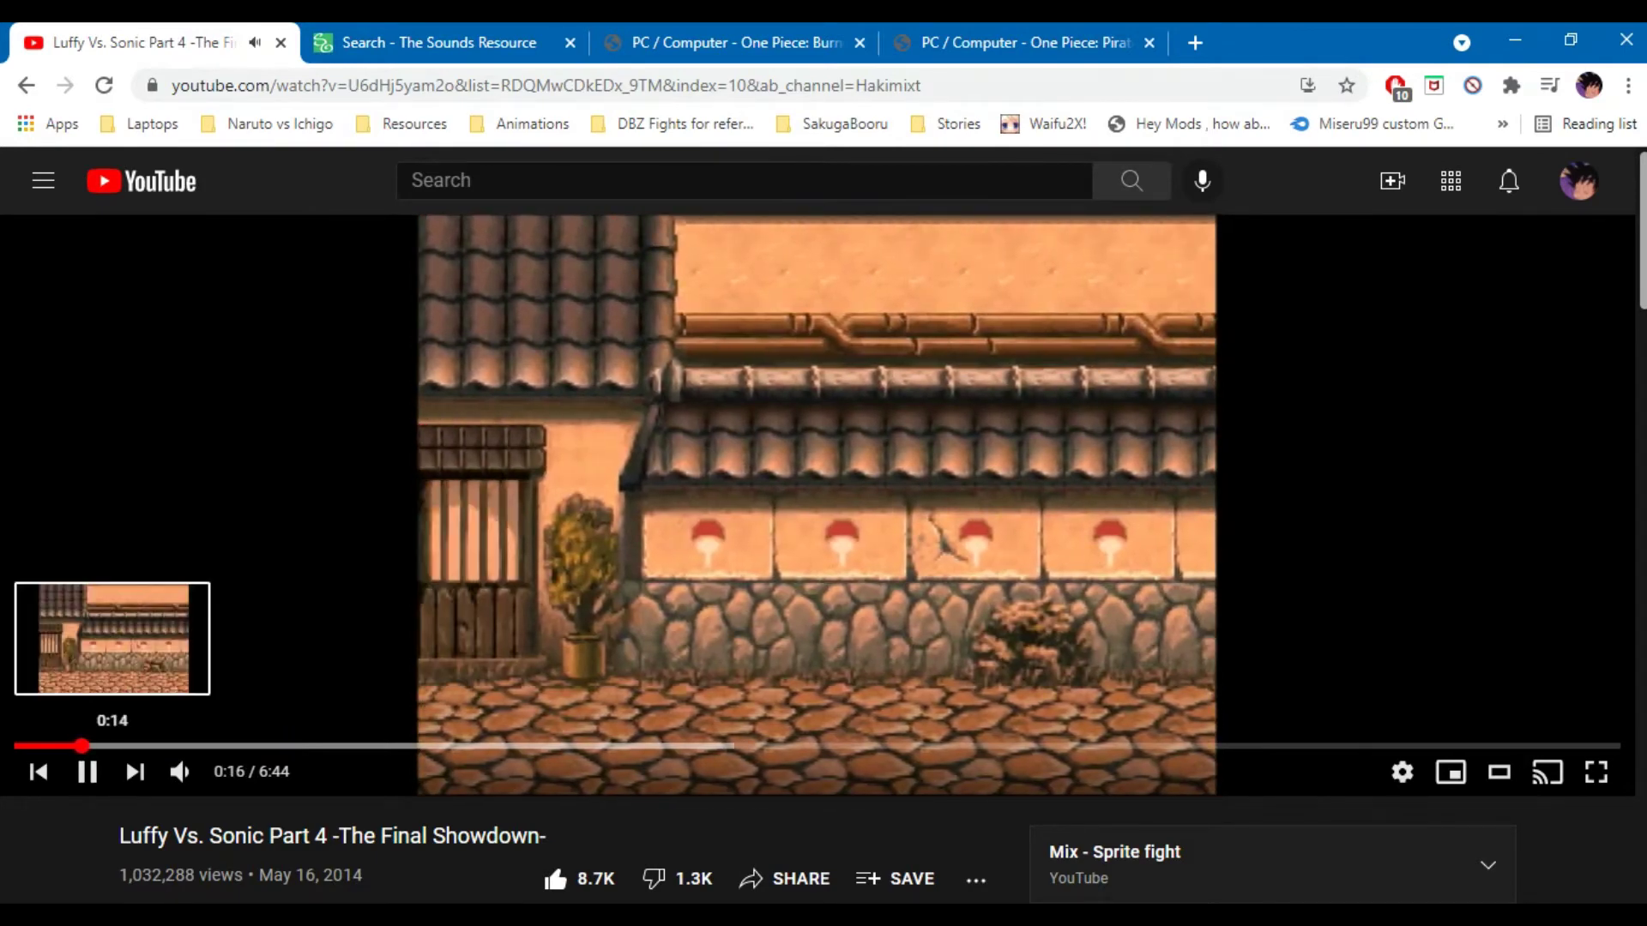
key(space)
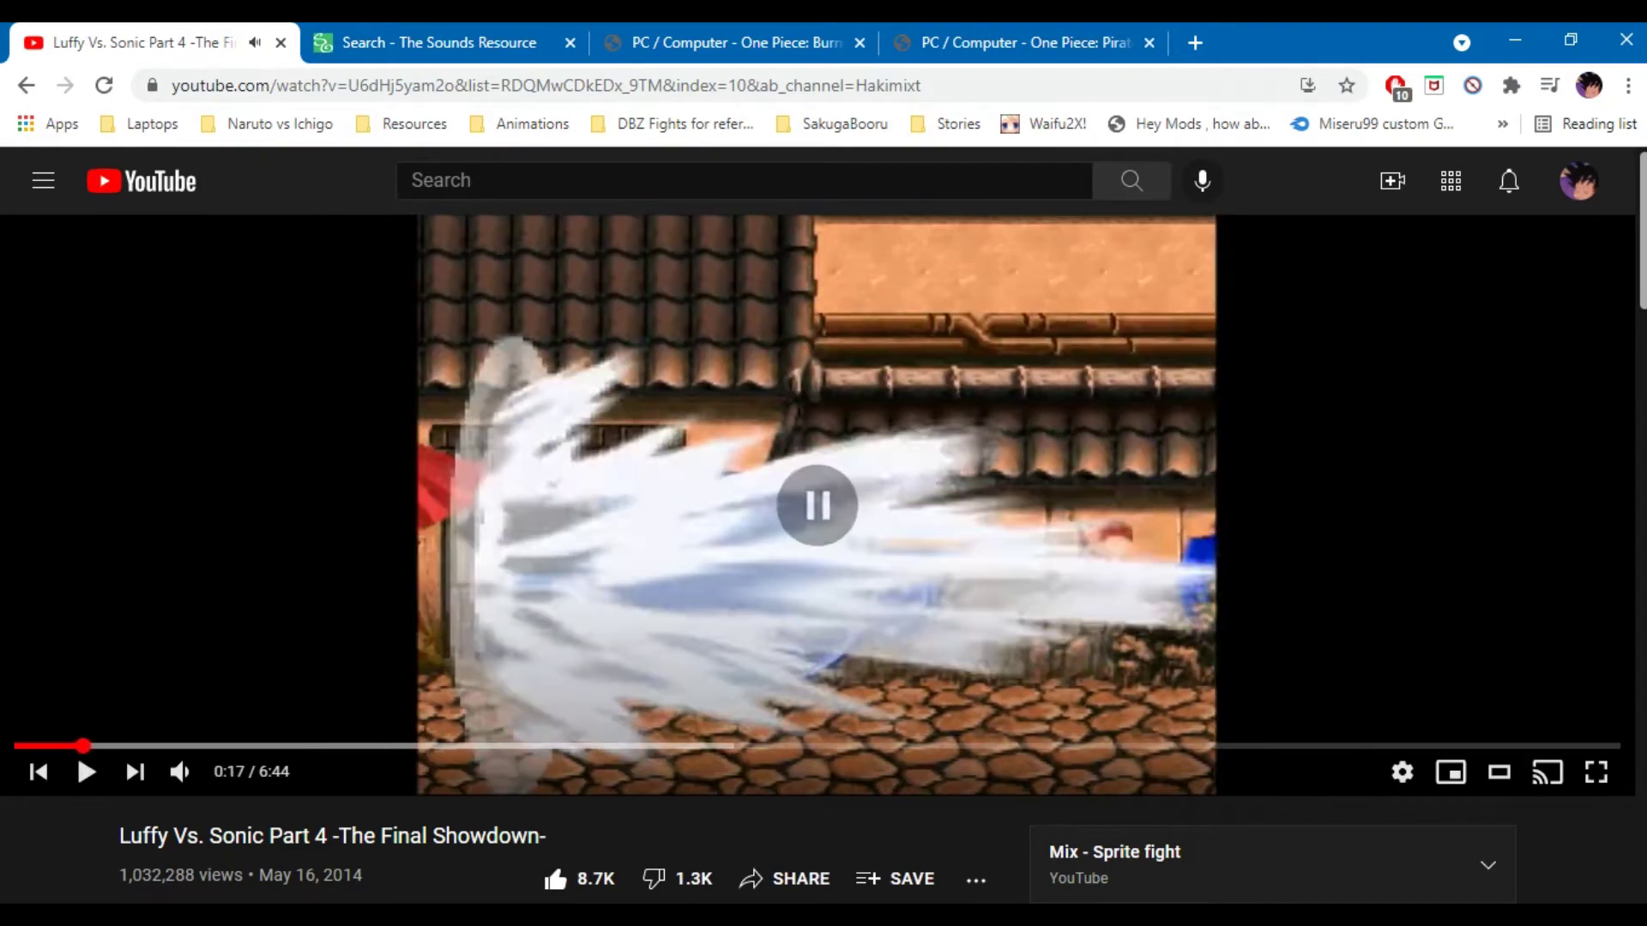
- Switch back to Flash, preview the snd_22266 voice clip and open the Sonic vs Luffy document
key(alt+Tab)
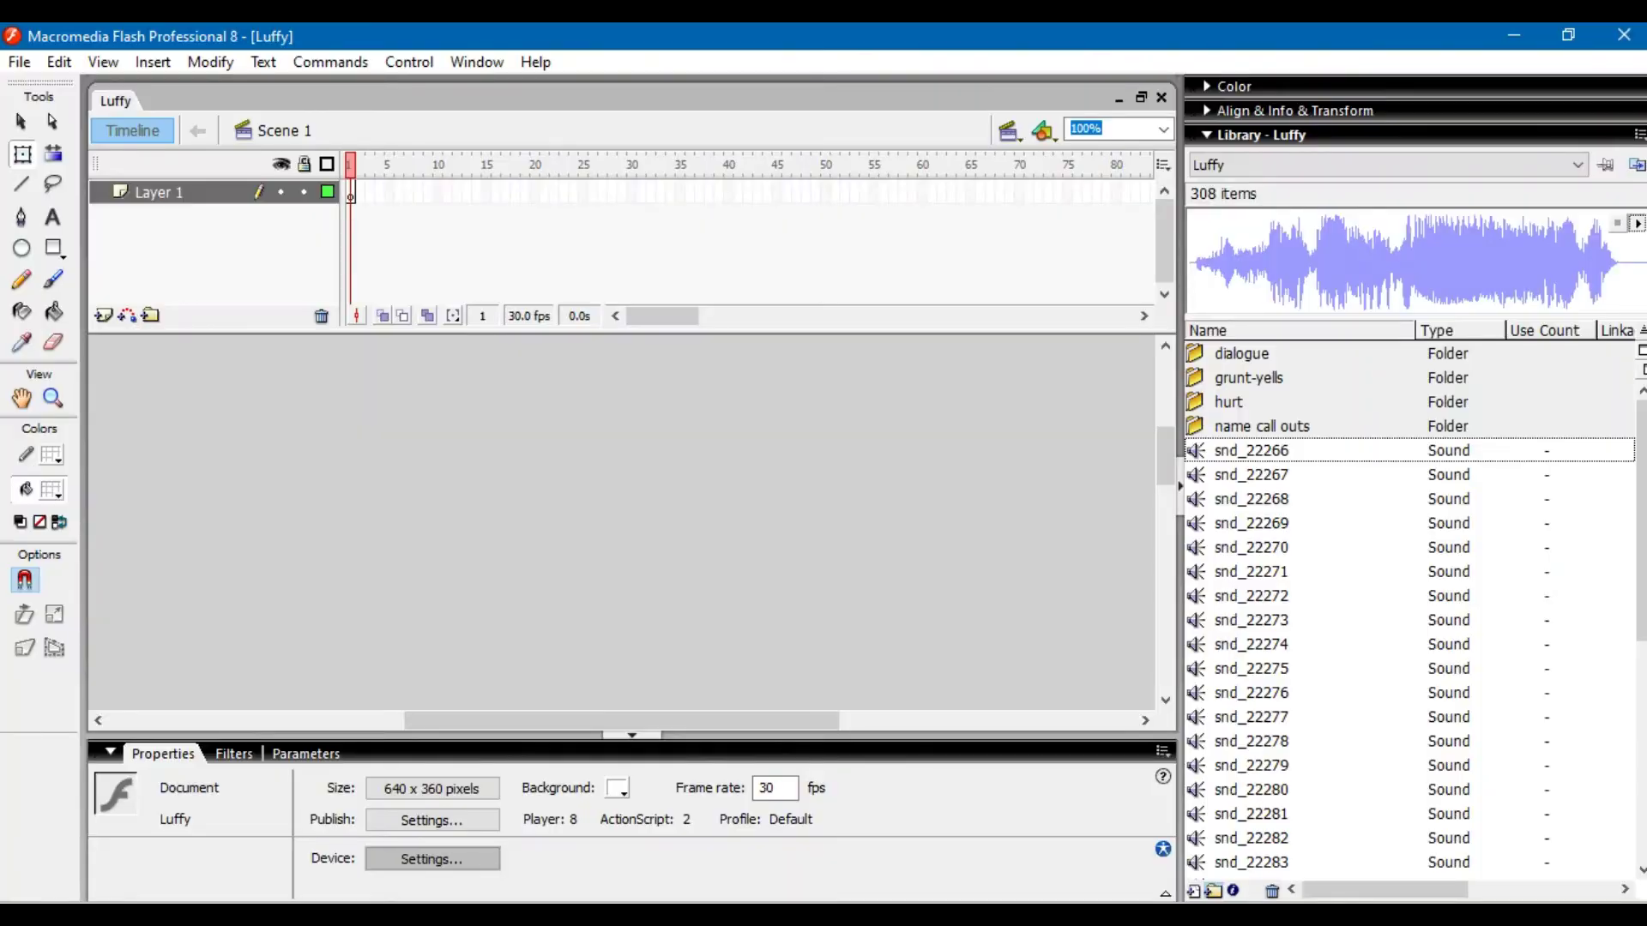
click(1637, 223)
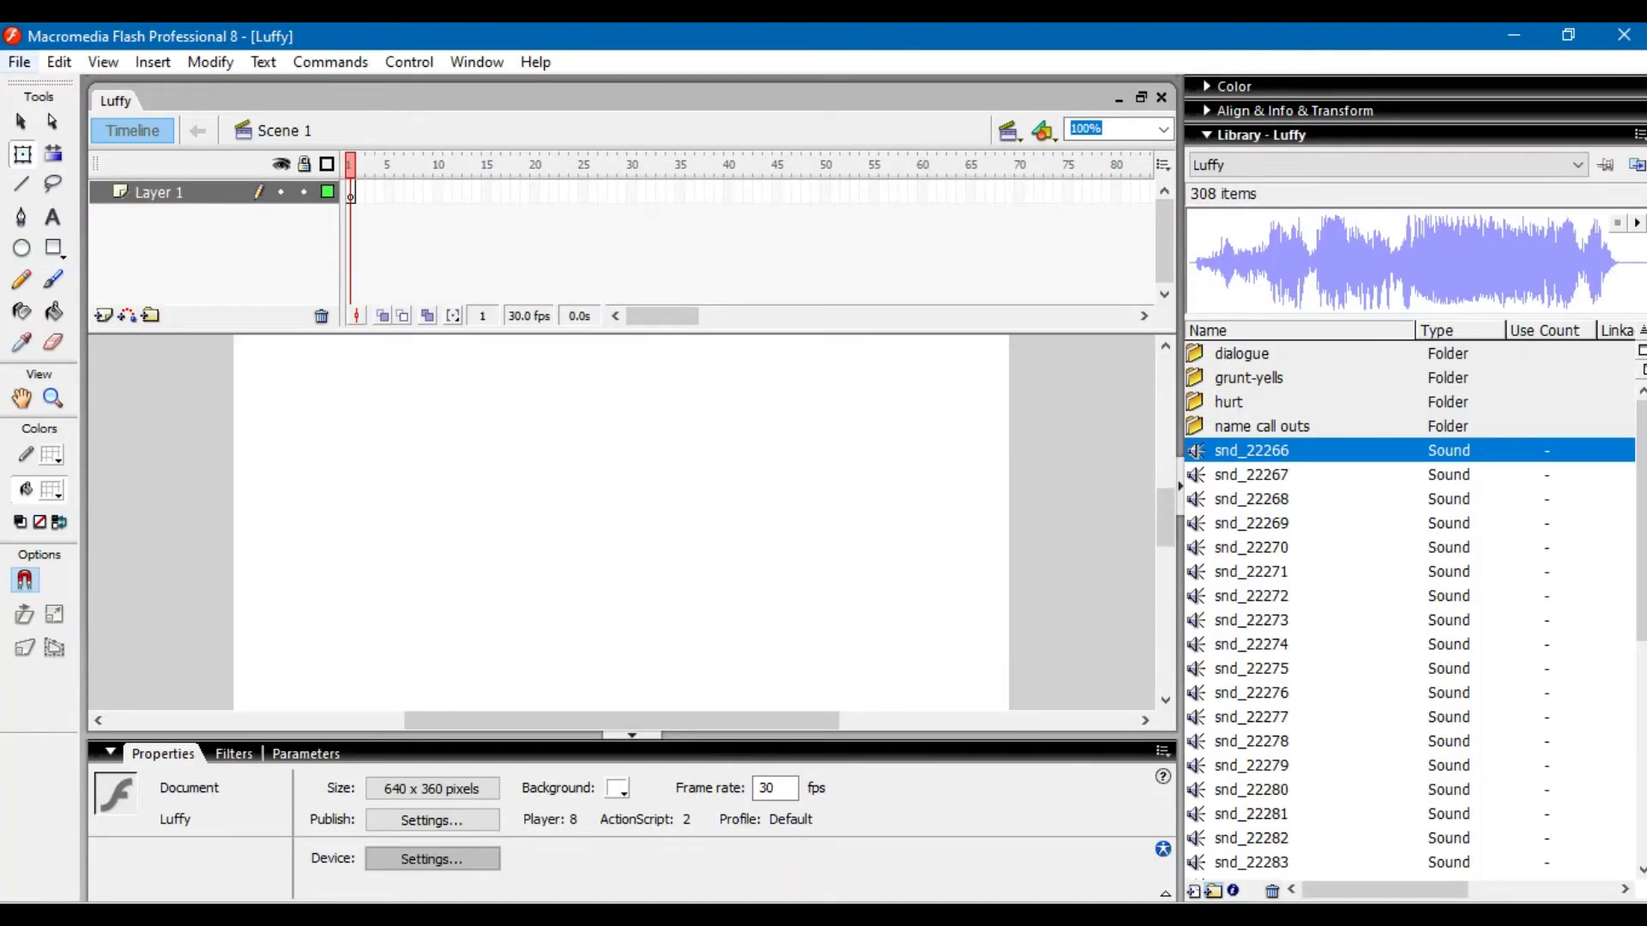
click(19, 61)
mouse_move(86, 165)
click(446, 196)
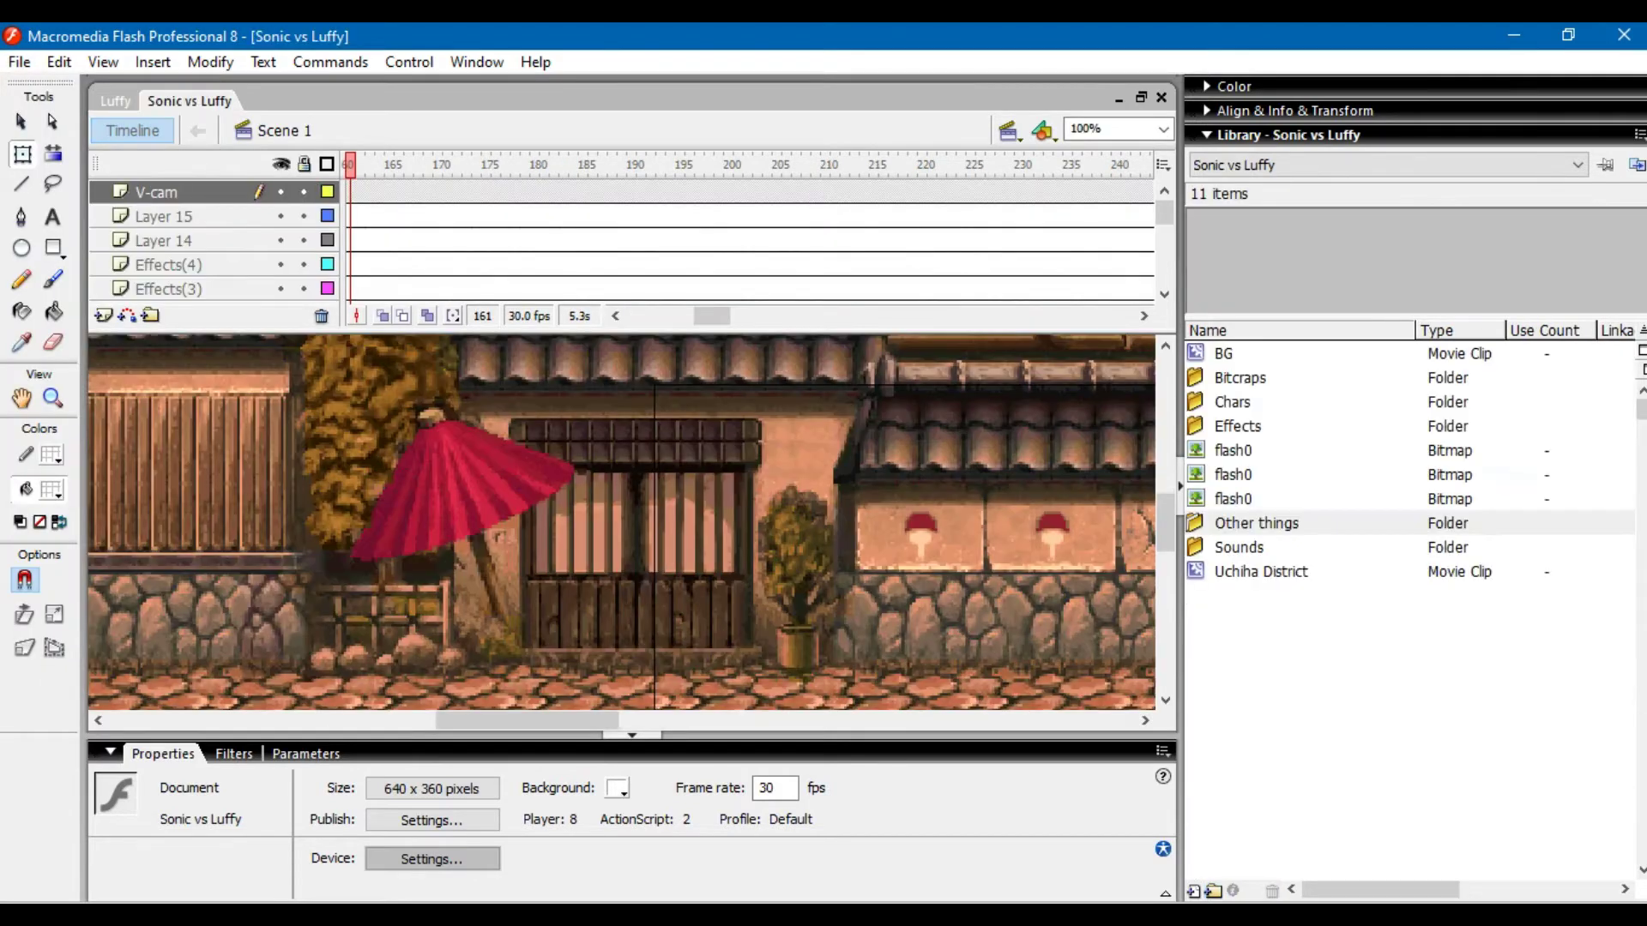
- Set the stage zoom to 50% and insert a keyframe at frame 165 on the V-cam layer
click(1163, 128)
click(1085, 211)
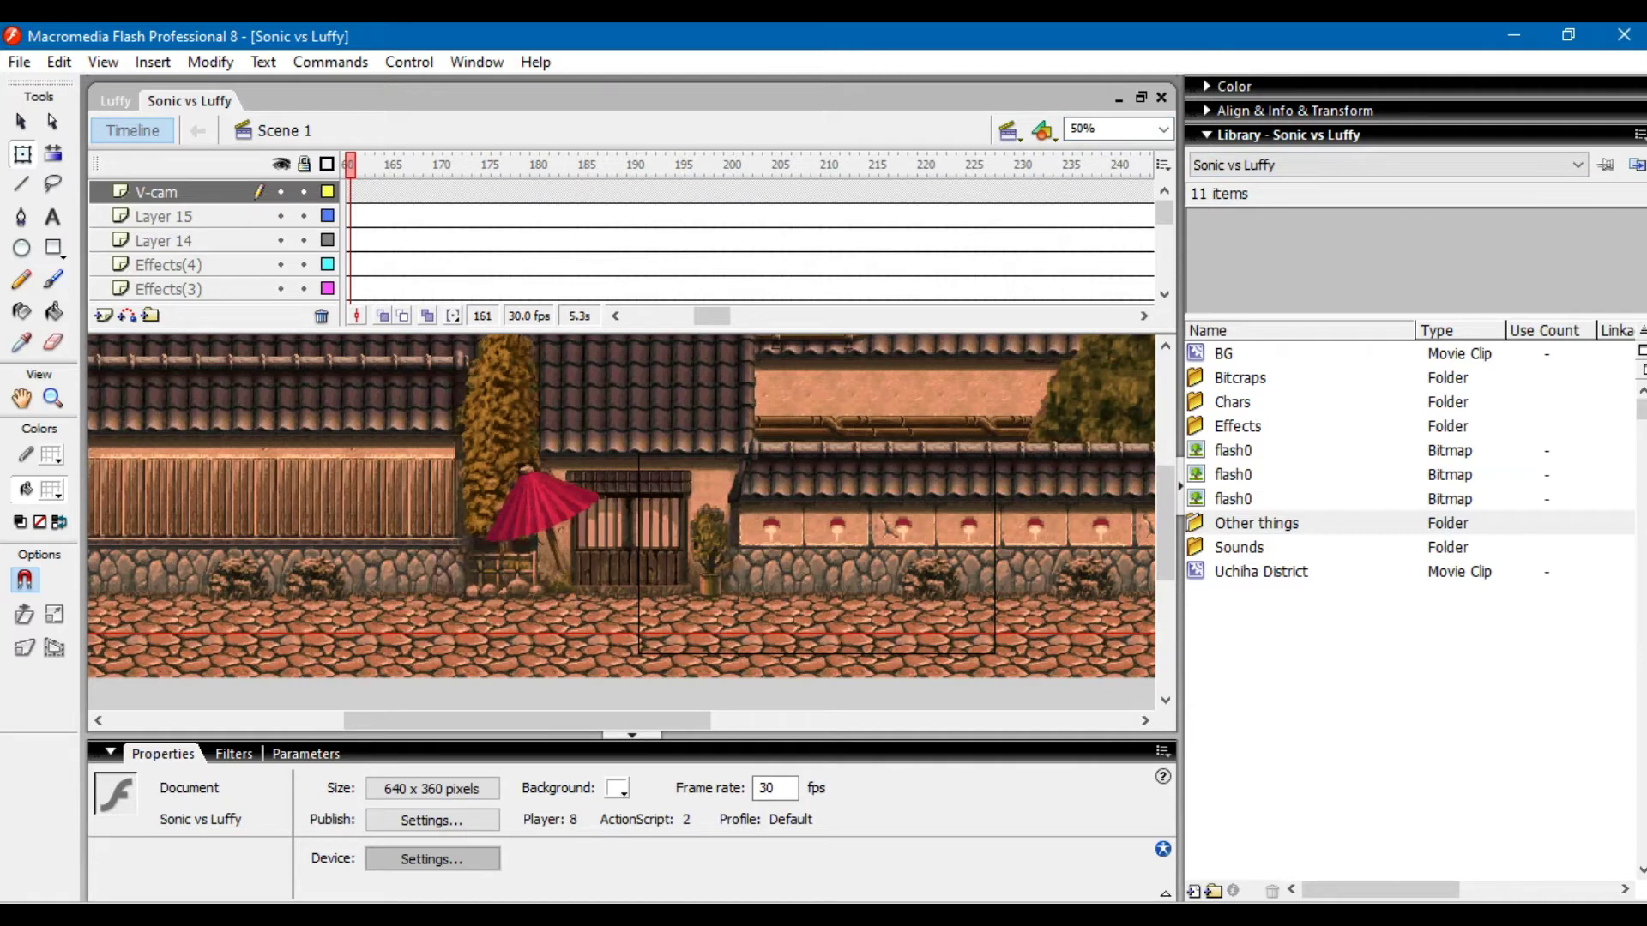
drag(350, 165, 796, 164)
key(period)
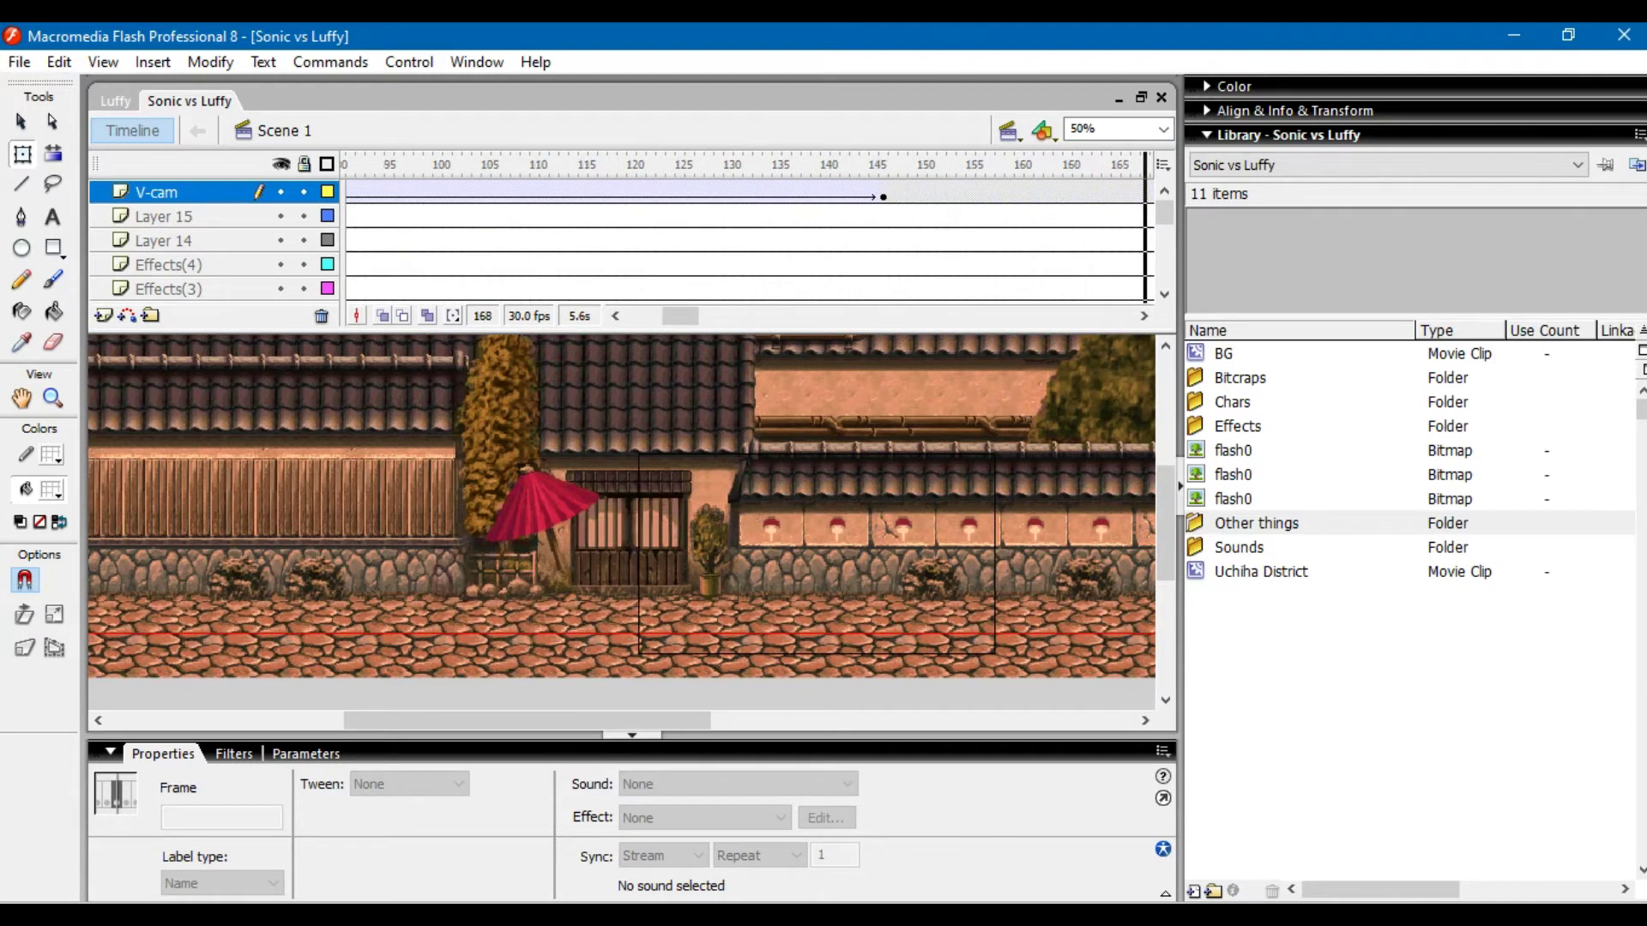
key(comma)
key(period)
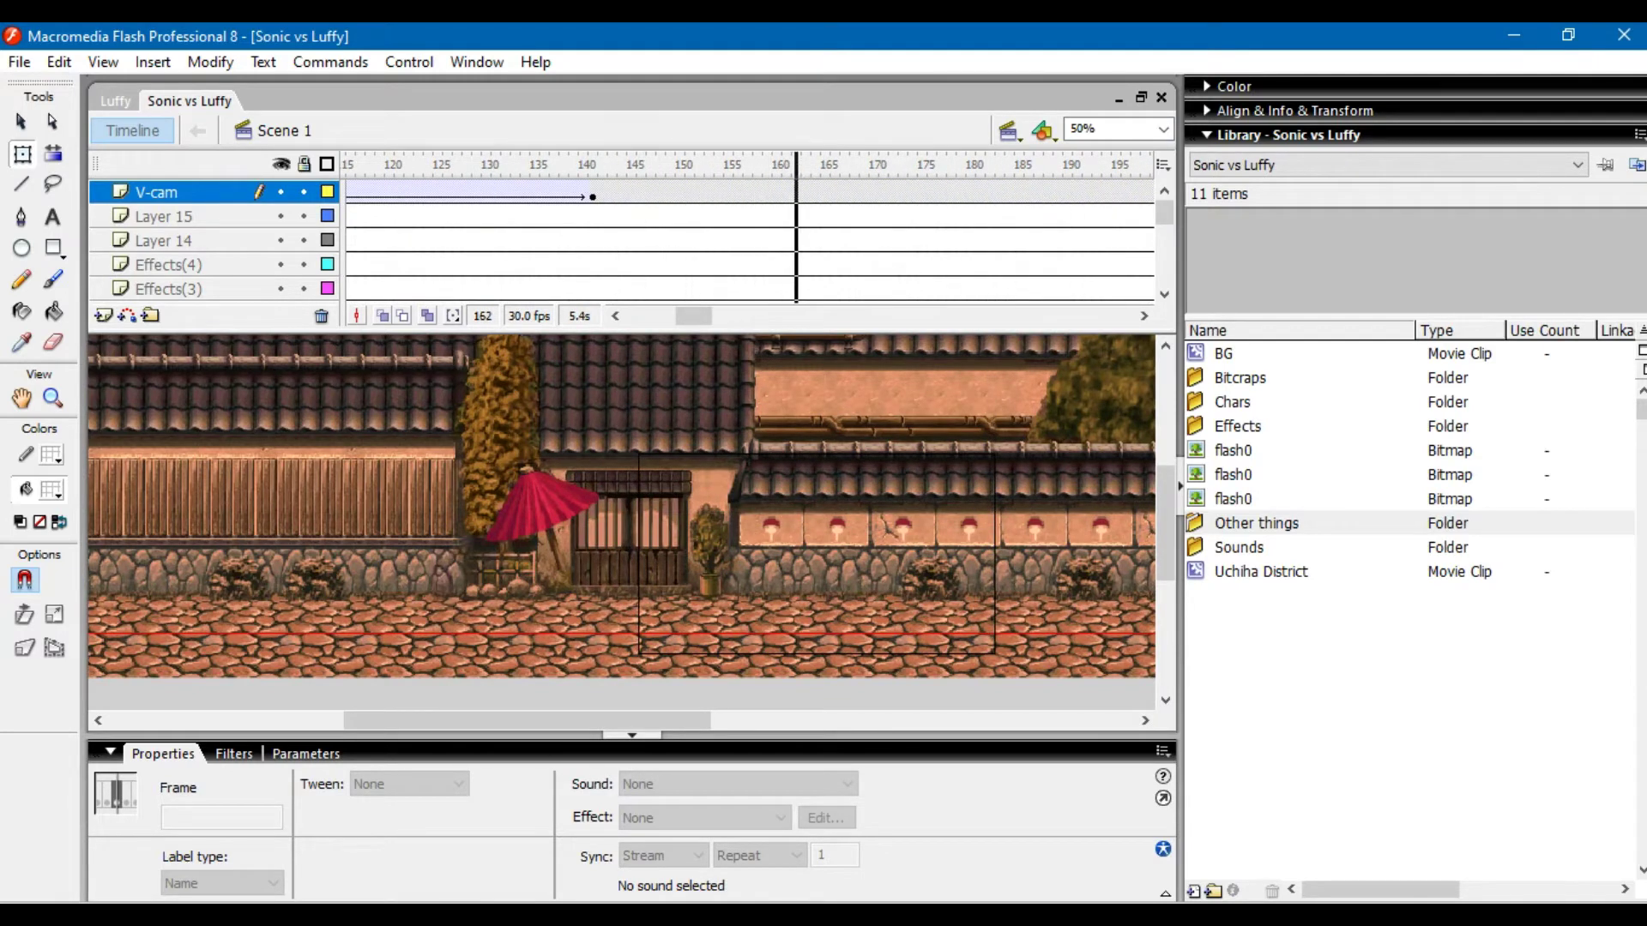
click(826, 192)
right_click(825, 192)
click(909, 305)
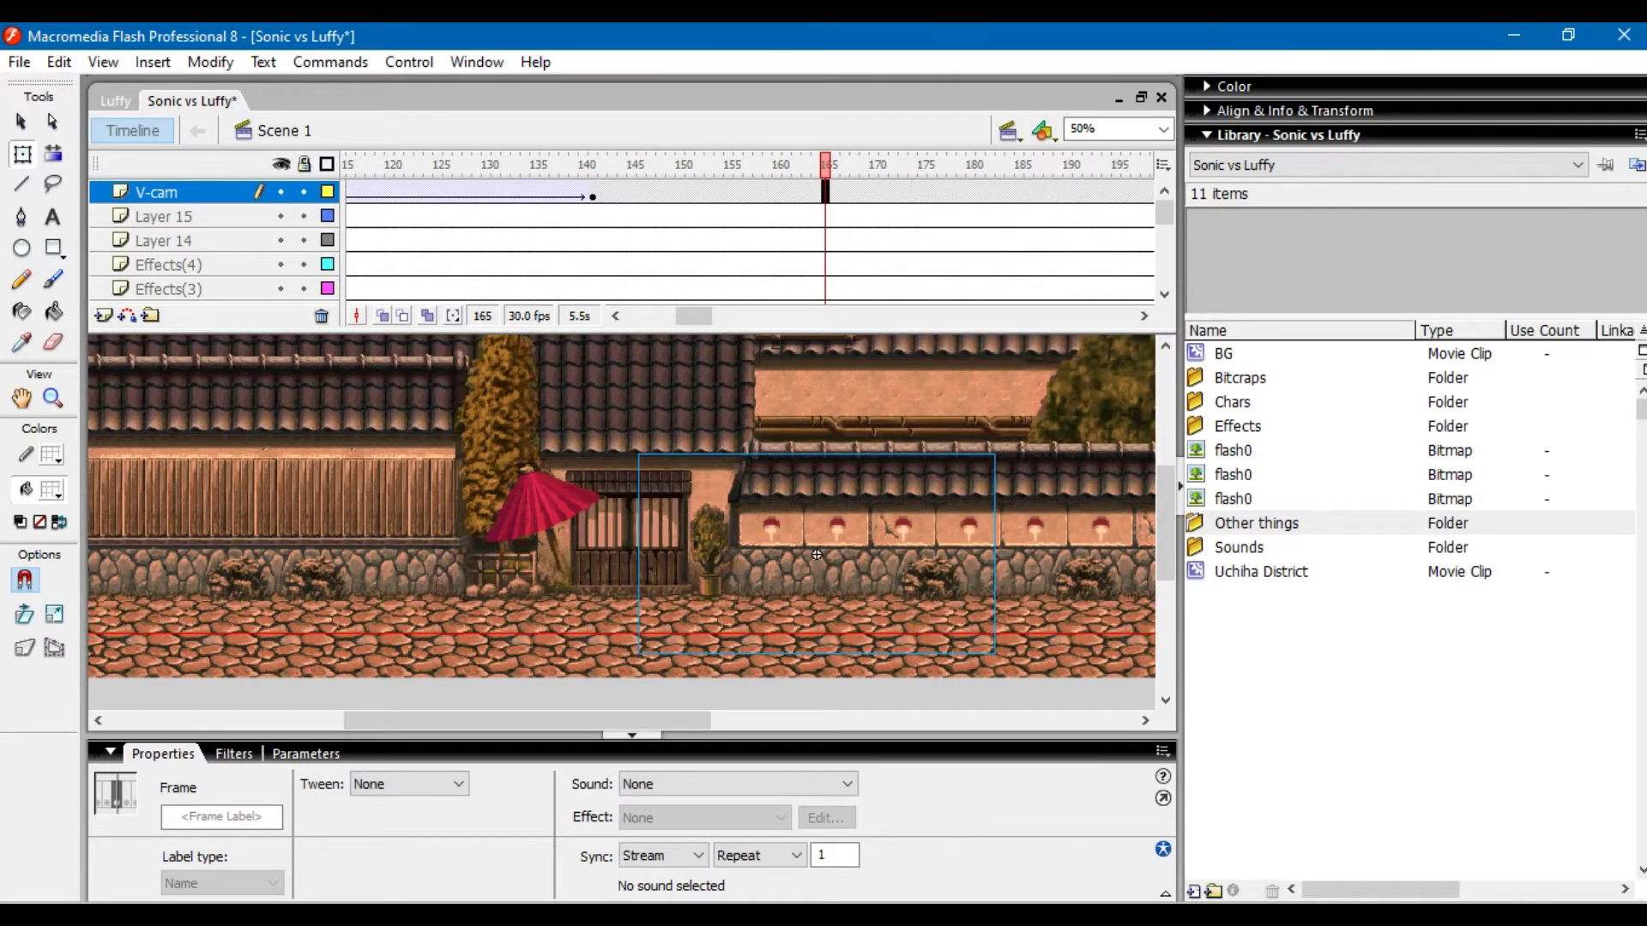
- Insert a keyframe at frame 165 on the V-cam layer
right_click(828, 188)
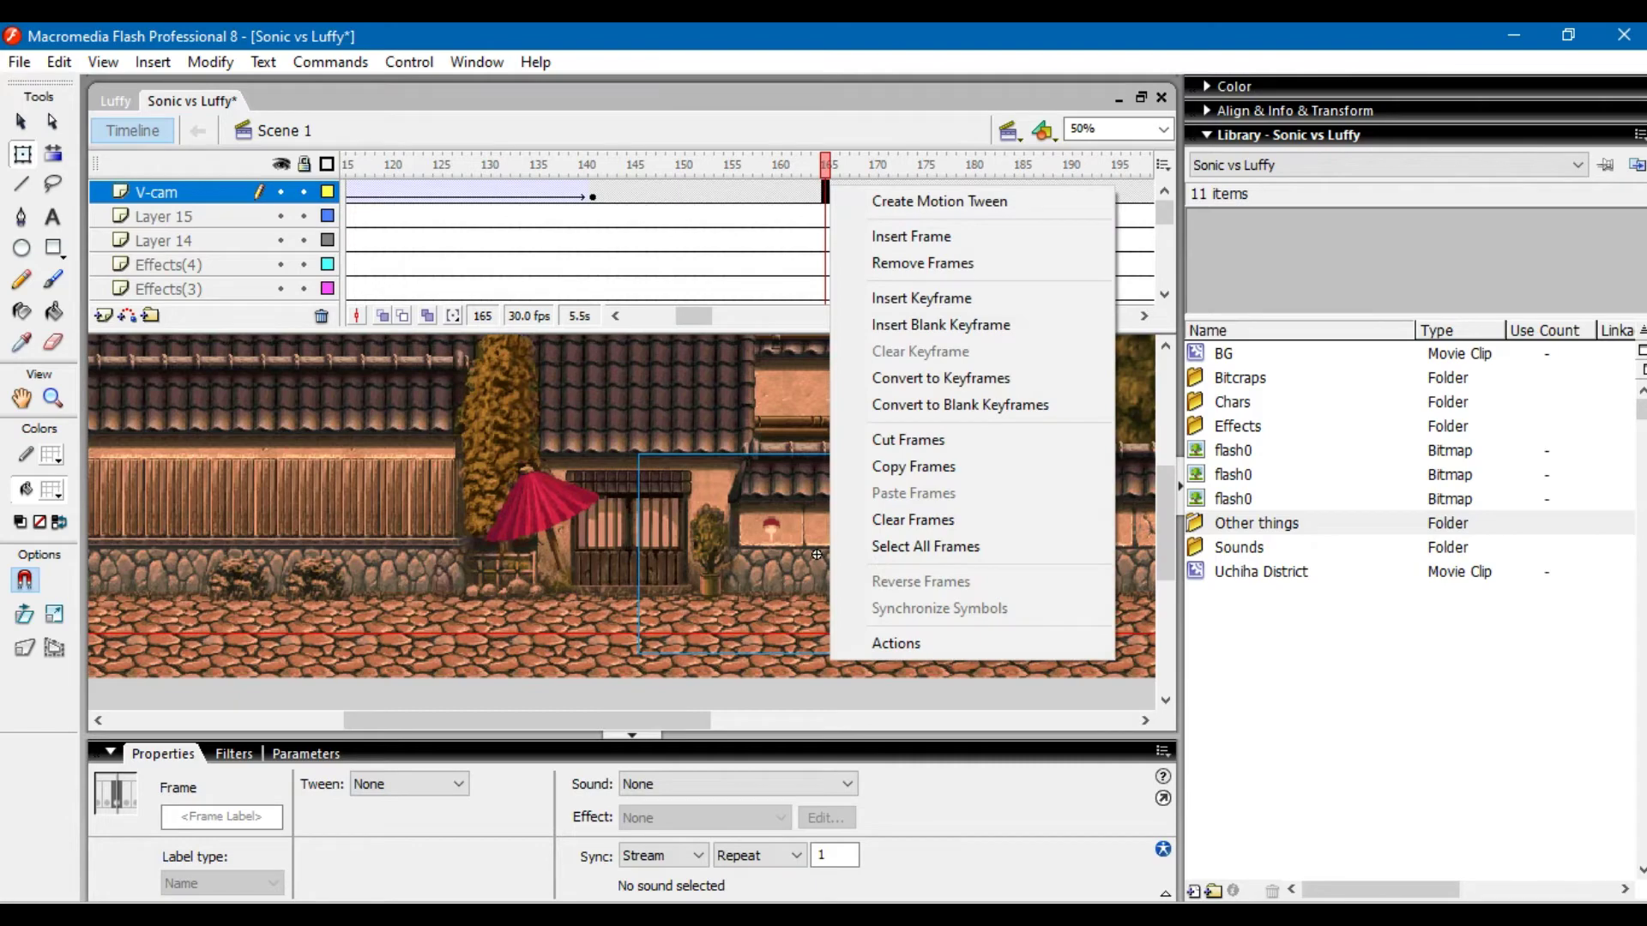
click(816, 192)
click(59, 62)
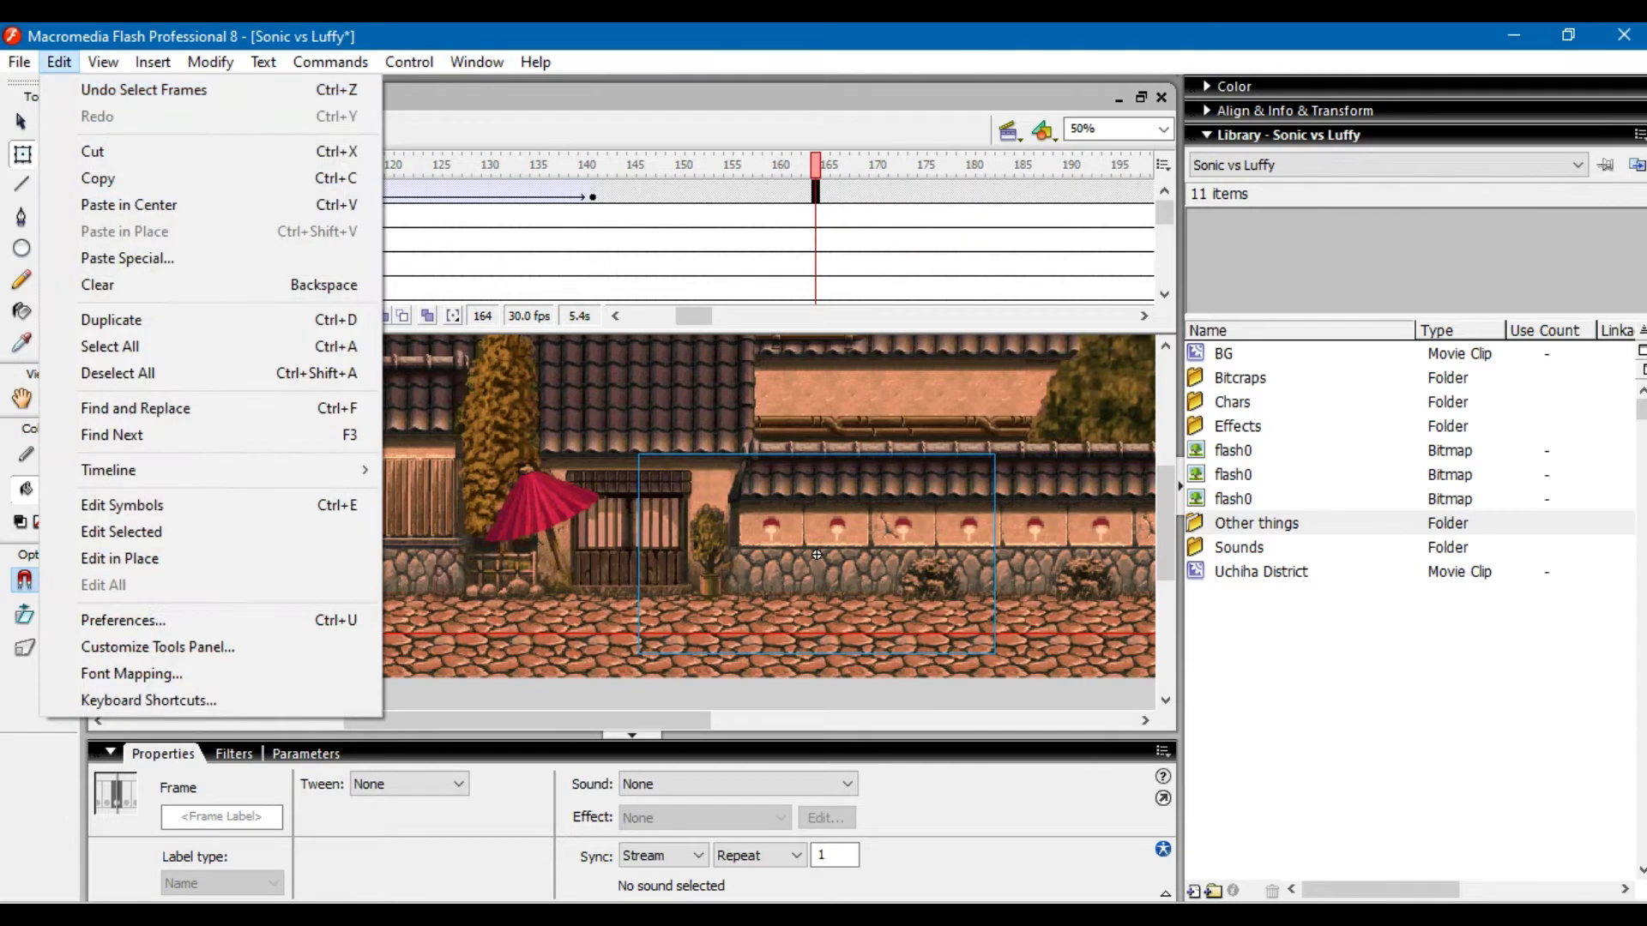
click(825, 192)
right_click(825, 192)
click(918, 306)
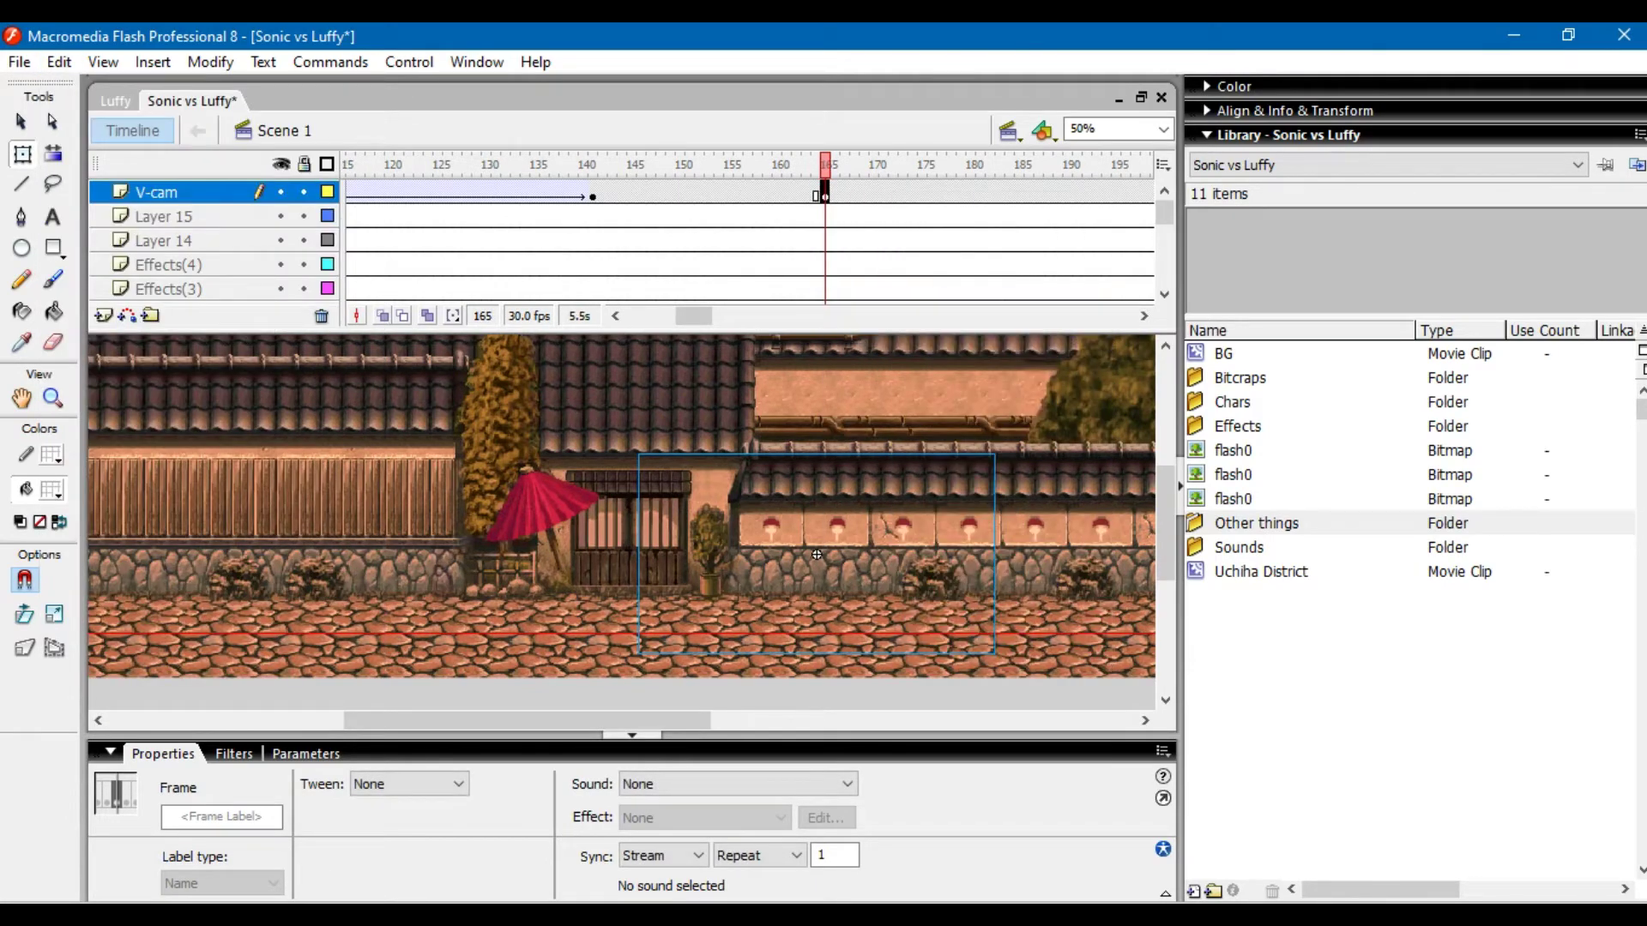
- Label the V-cam keyframe "slow shake"
click(222, 818)
text(sha)
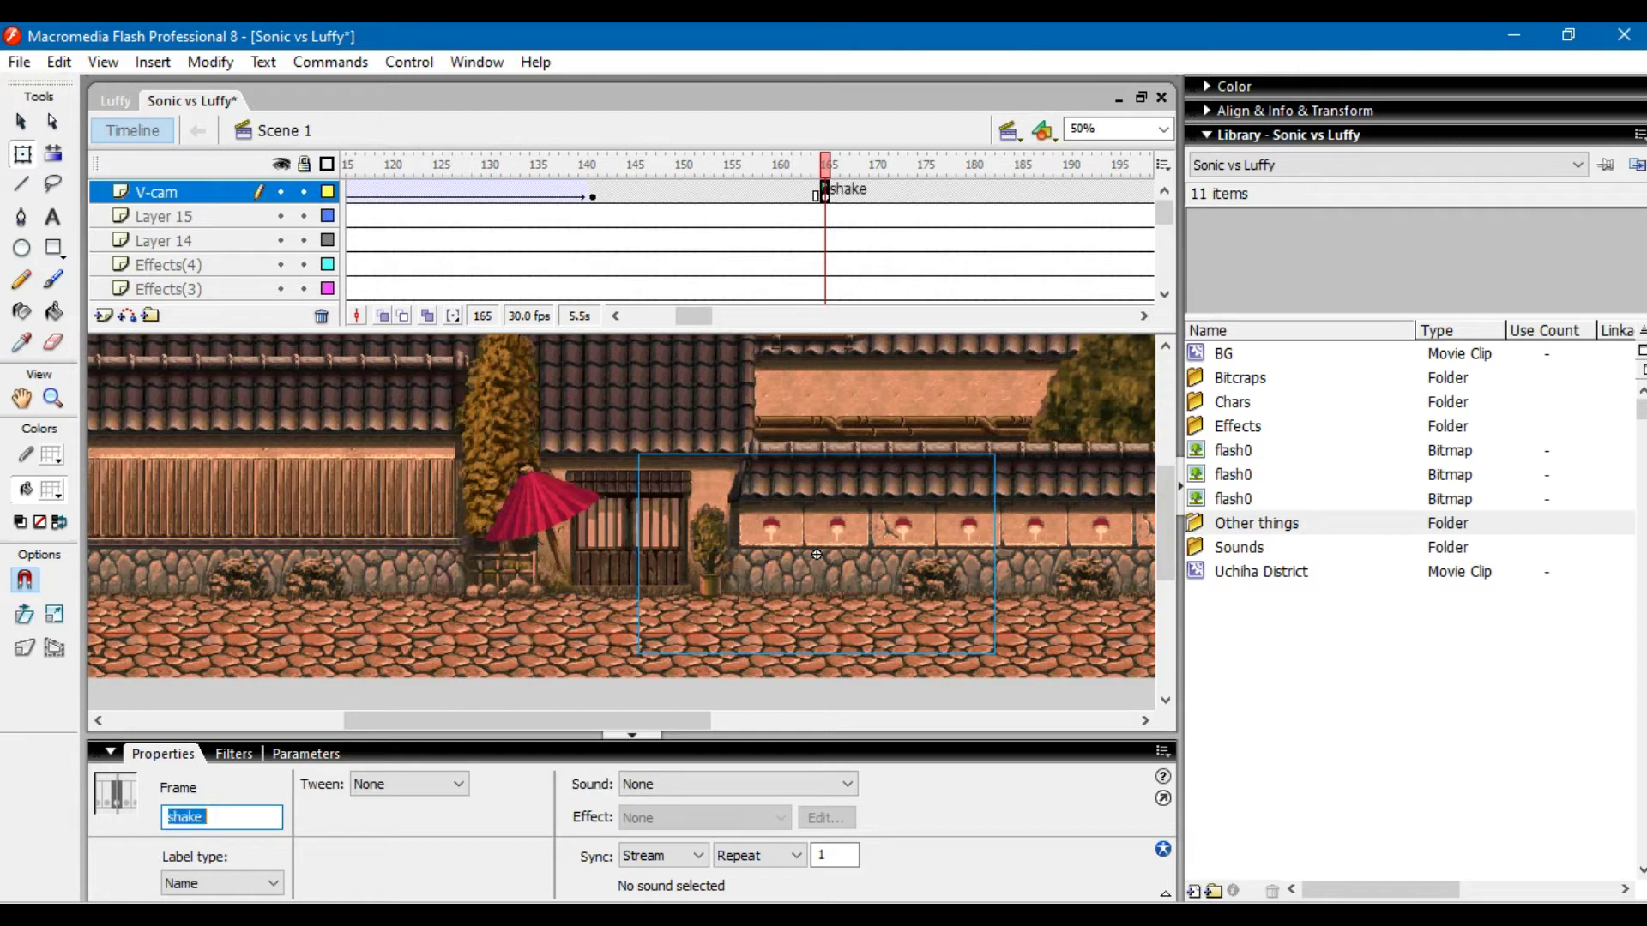
text(ke)
key(Return)
- Lock the V-cam layer and shift the slow shake keyframe to about frame 170
click(304, 192)
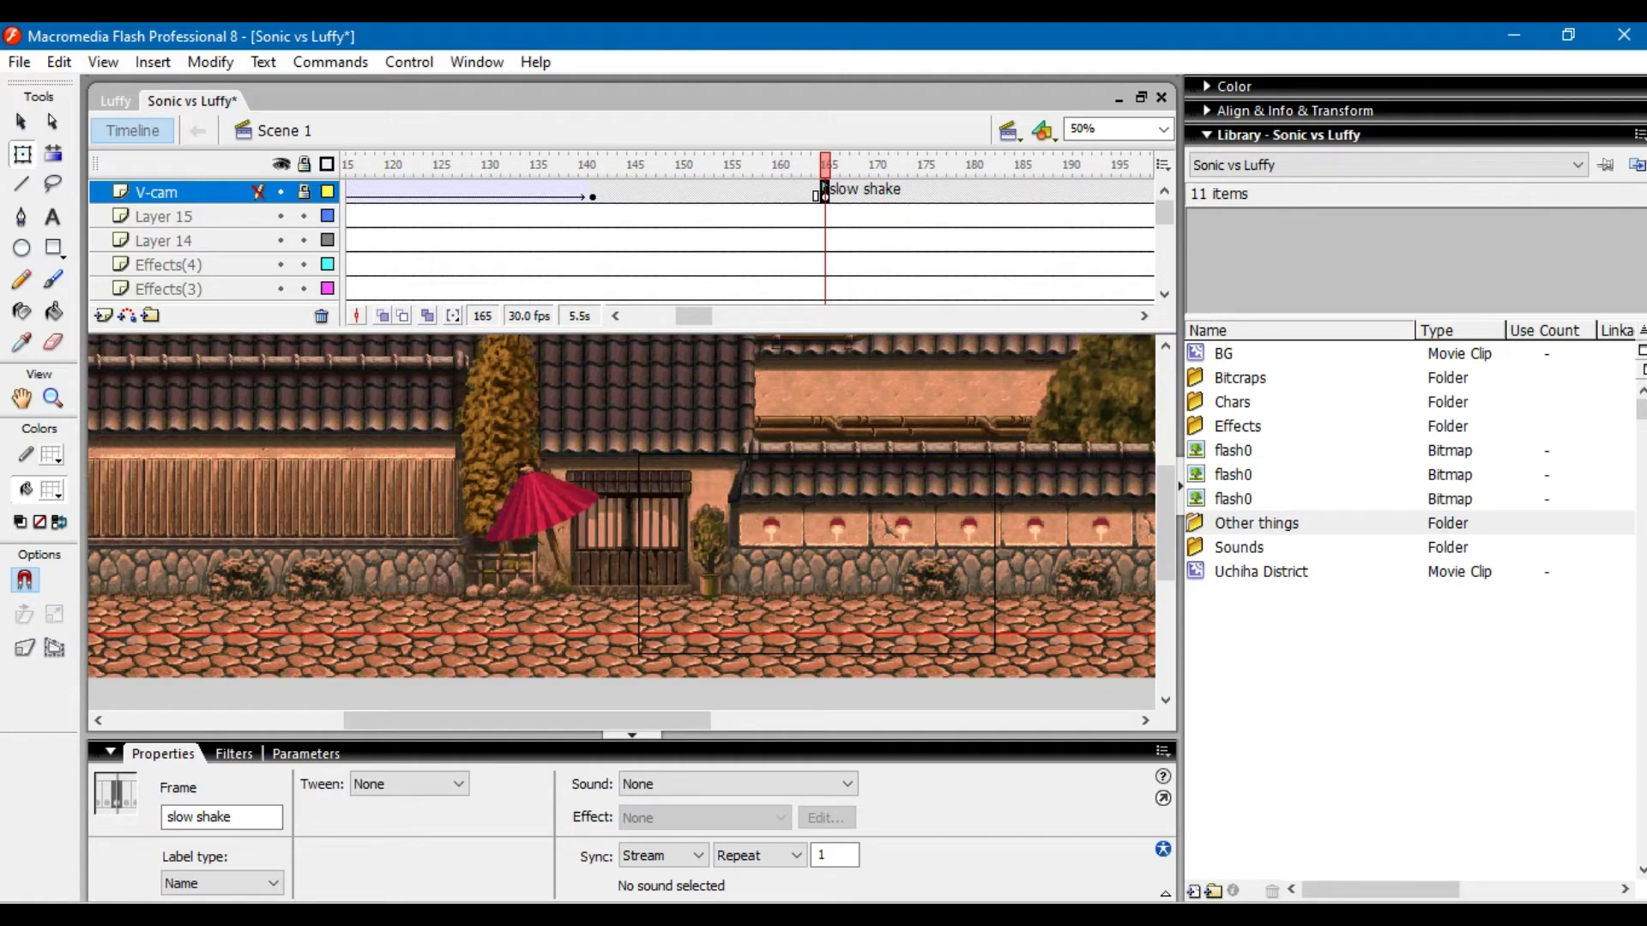
drag(883, 192, 873, 192)
drag(875, 163, 533, 164)
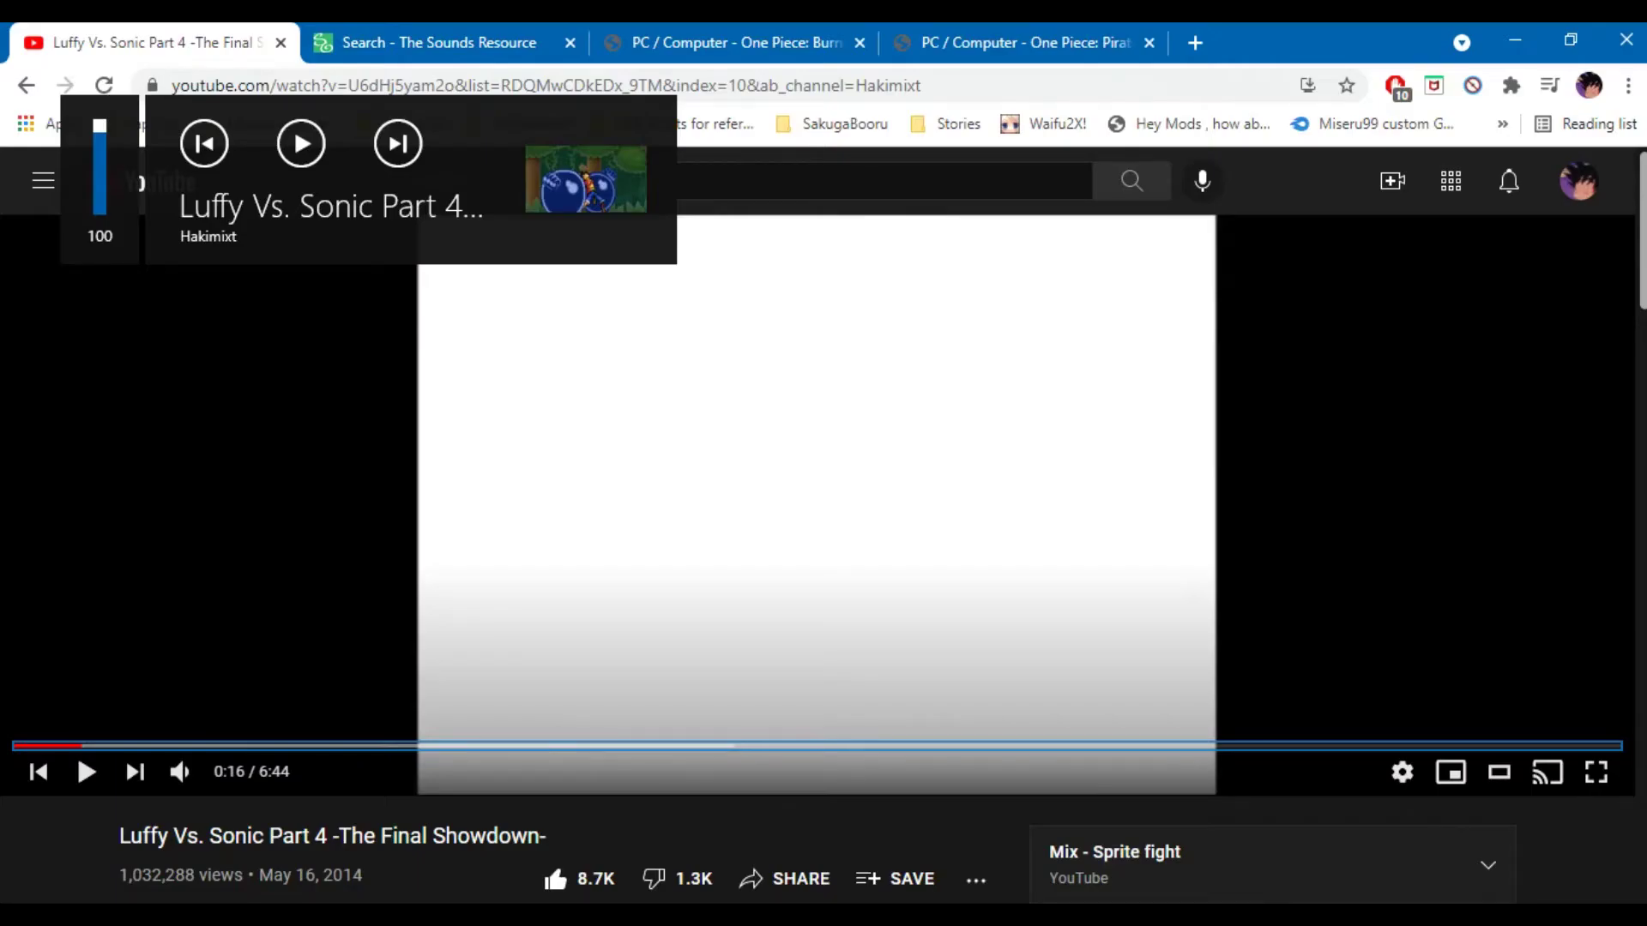
- Replay the Luffy Vs. Sonic Part 4 video in Chrome from 0:16 to about 0:19 at full volume
mouse_move(180, 772)
click(264, 772)
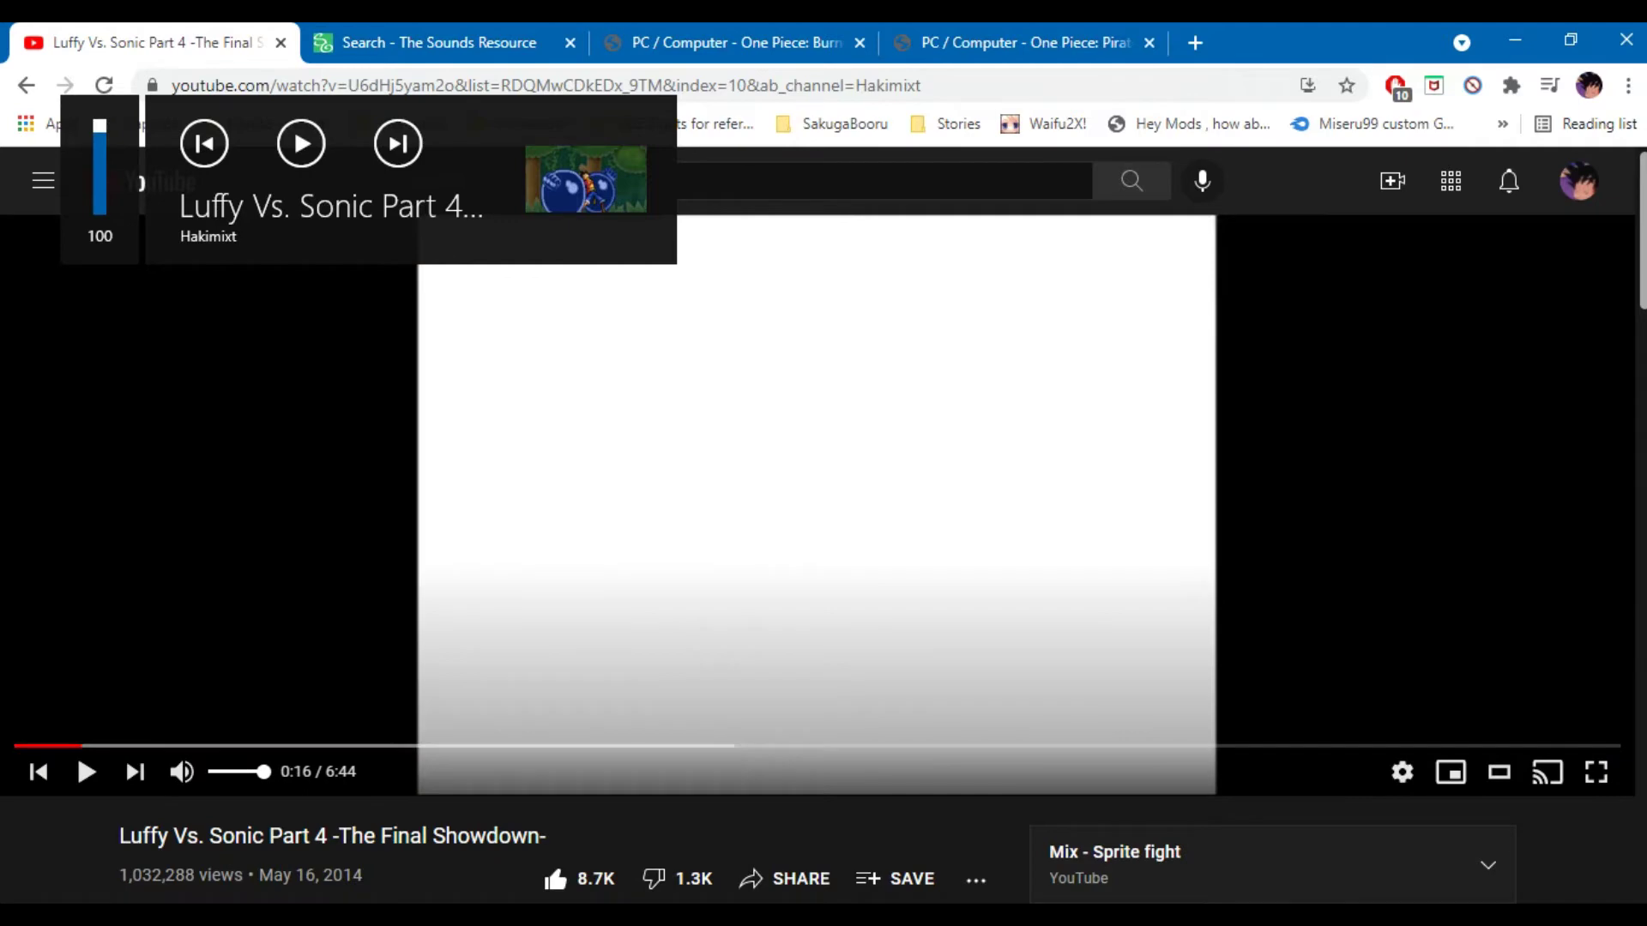
key(space)
mouse_move(264, 772)
mouse_down()
mouse_move(220, 772)
mouse_move(264, 772)
mouse_up()
click(87, 772)
- Switch back to Flash and play the timeline through the snd_22266 voice clip on the Sounds layer
key(alt+Tab)
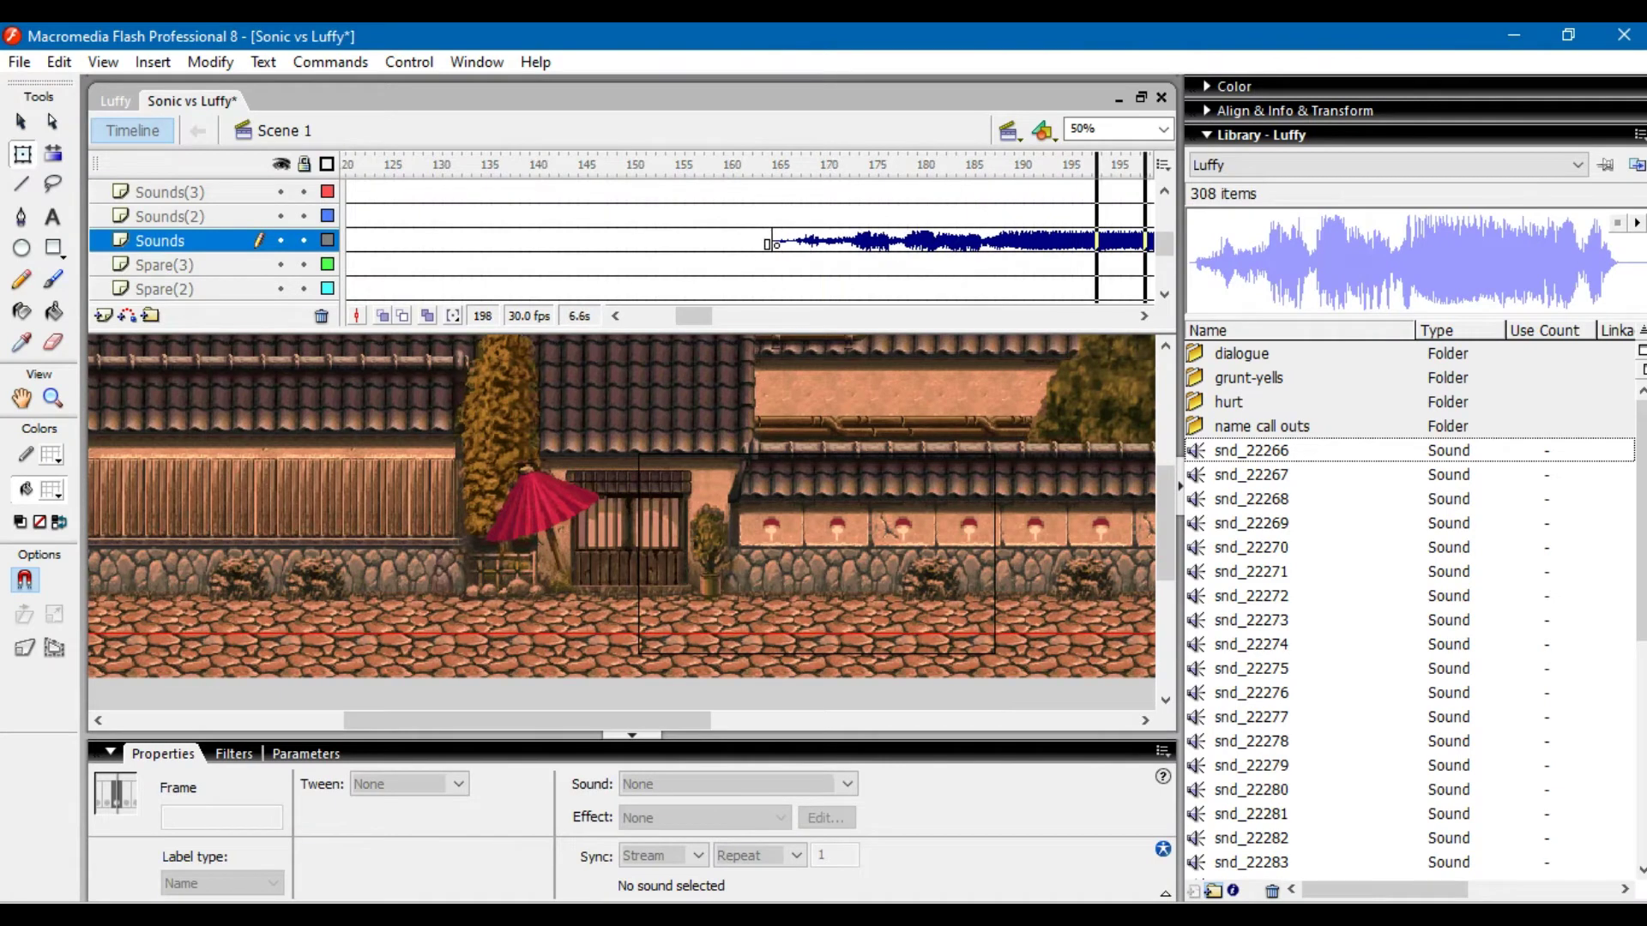
click(398, 164)
key(Return)
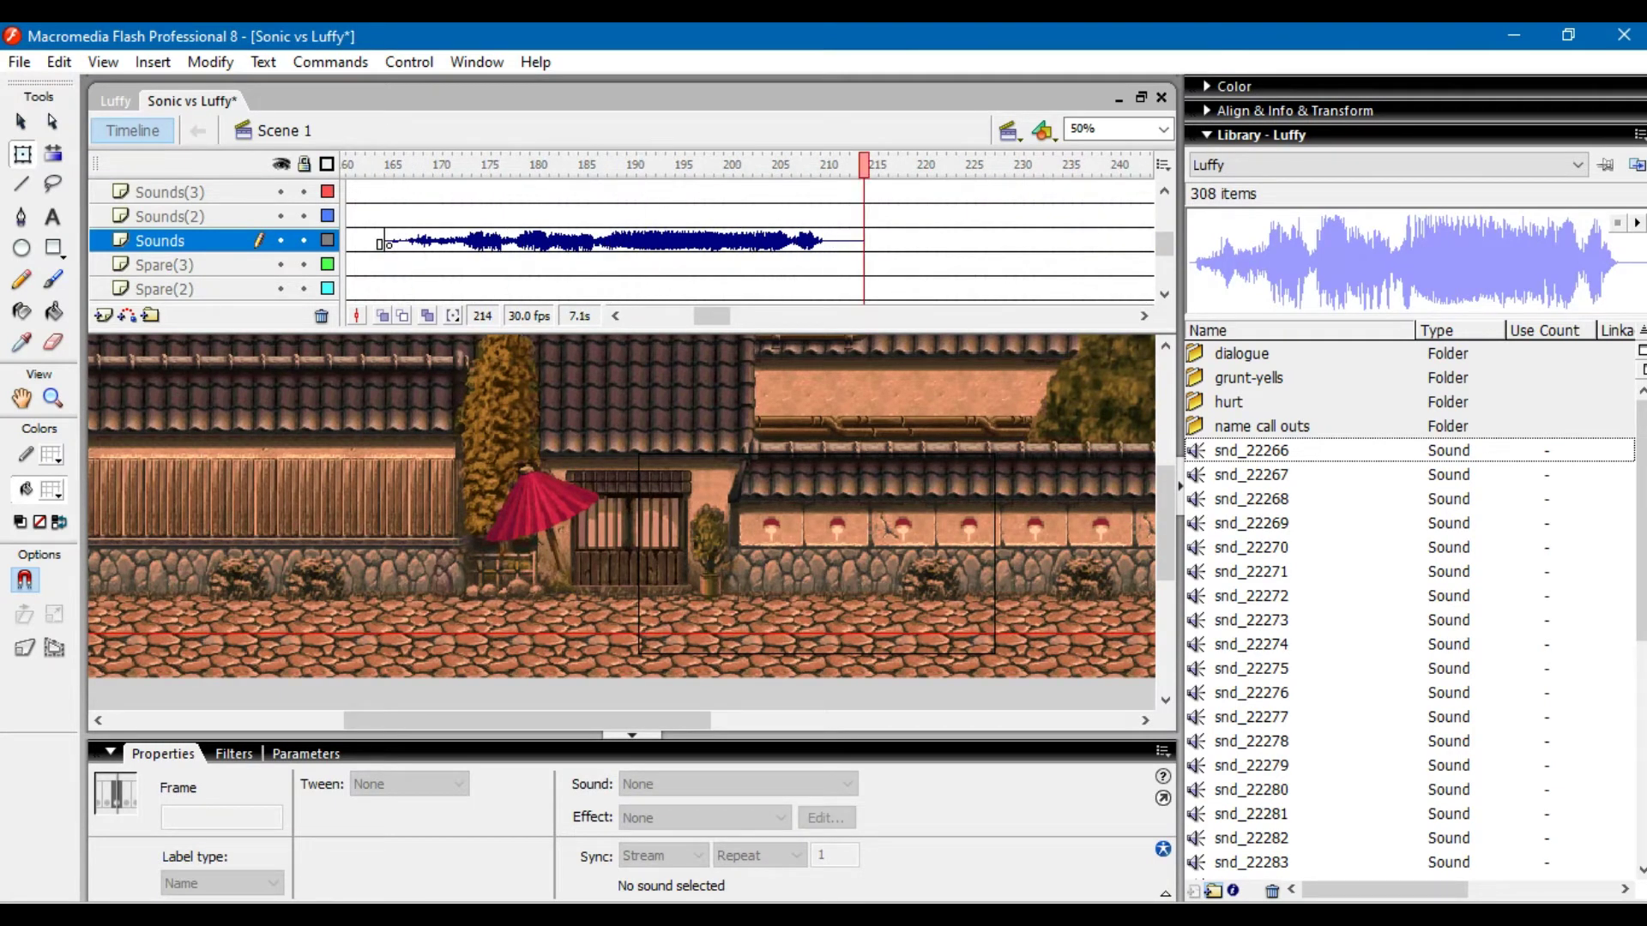
- Insert blank keyframes at frame 215 on the Sounds(2) layer and on Layer 15
click(884, 217)
right_click(873, 219)
click(926, 333)
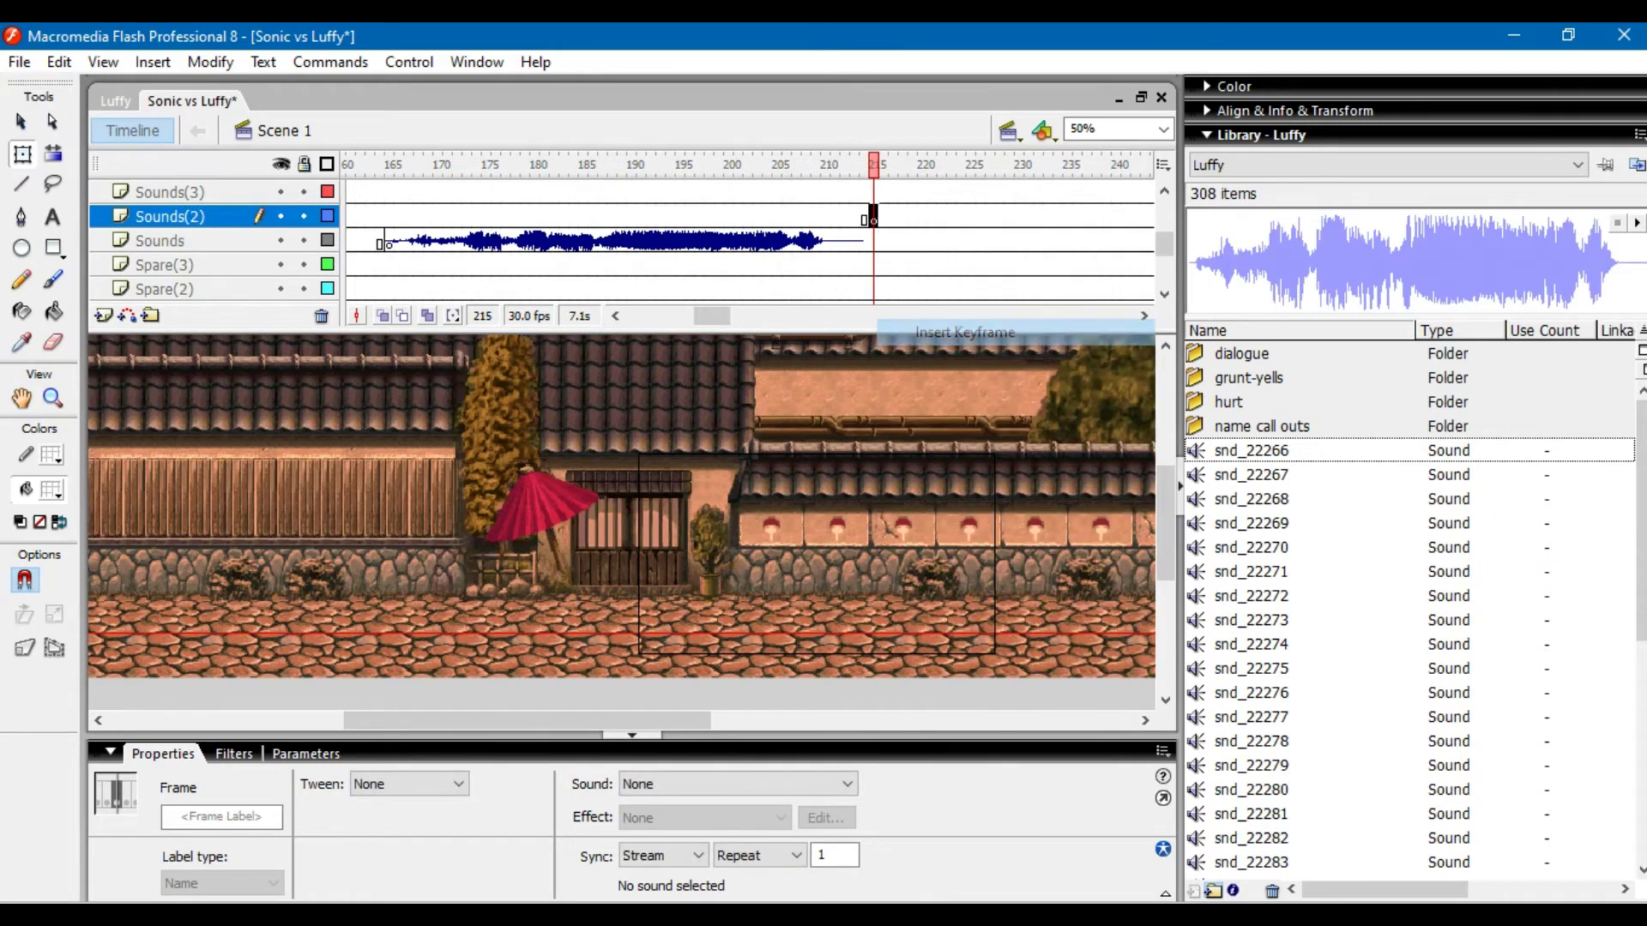
scroll(622, 240, up, 5)
click(873, 216)
right_click(874, 216)
click(918, 355)
- Draw a rectangle with white stroke and fill over the whole camera area at frame 215 of Layer 15
key(r)
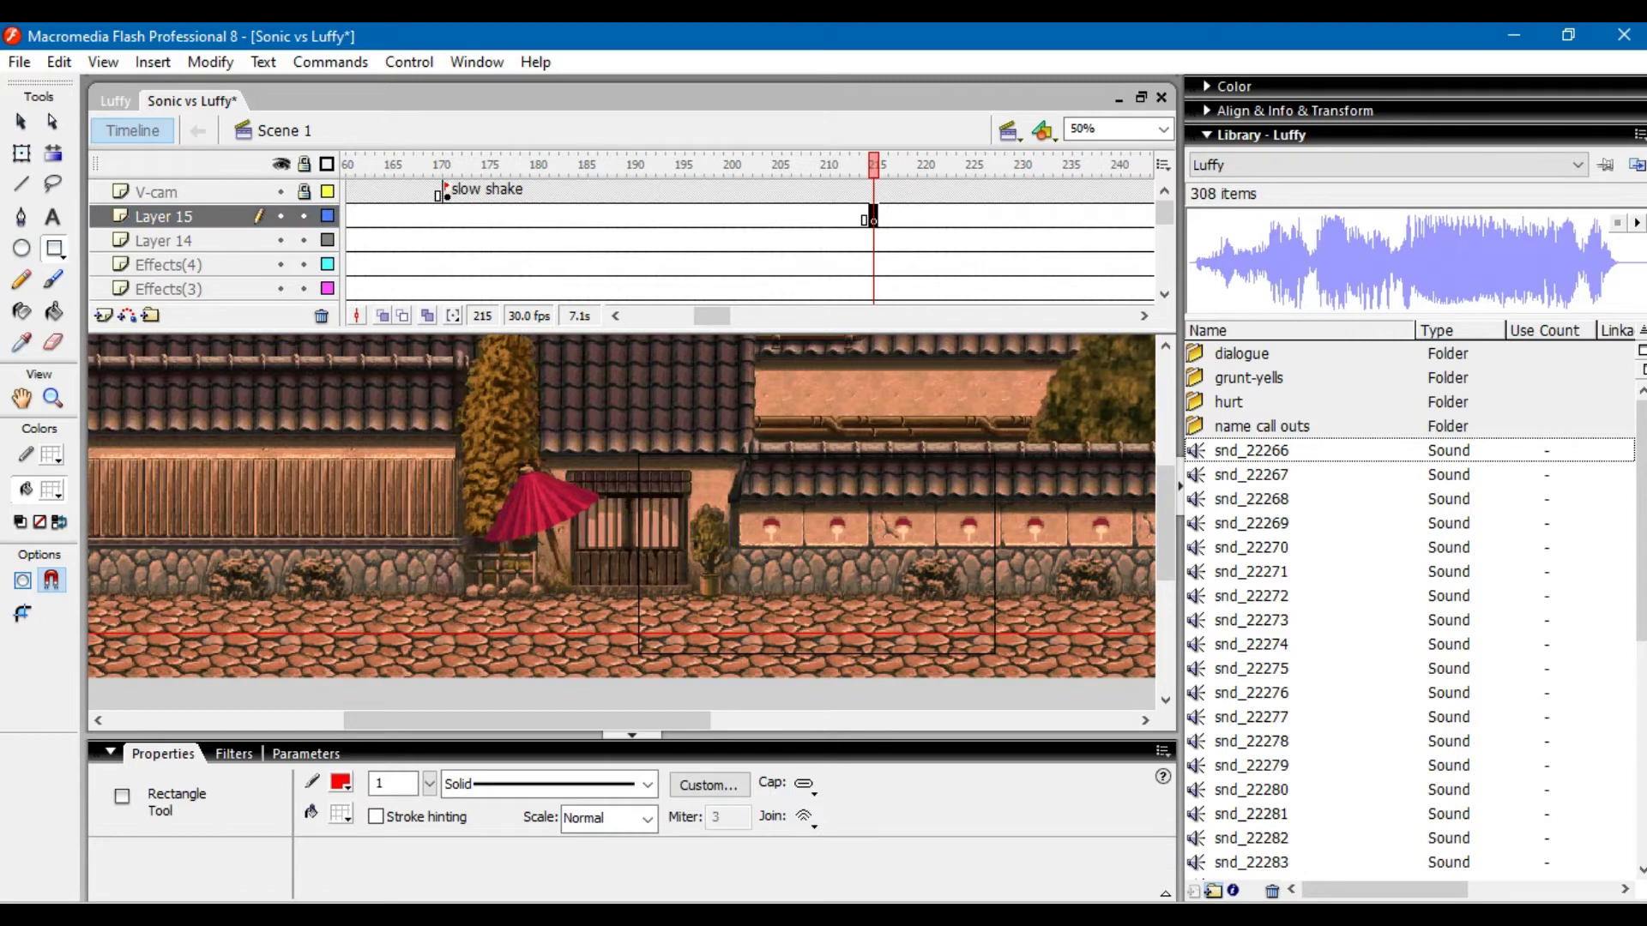
click(340, 815)
click(391, 770)
click(340, 782)
click(391, 770)
drag(91, 709, 1623, 36)
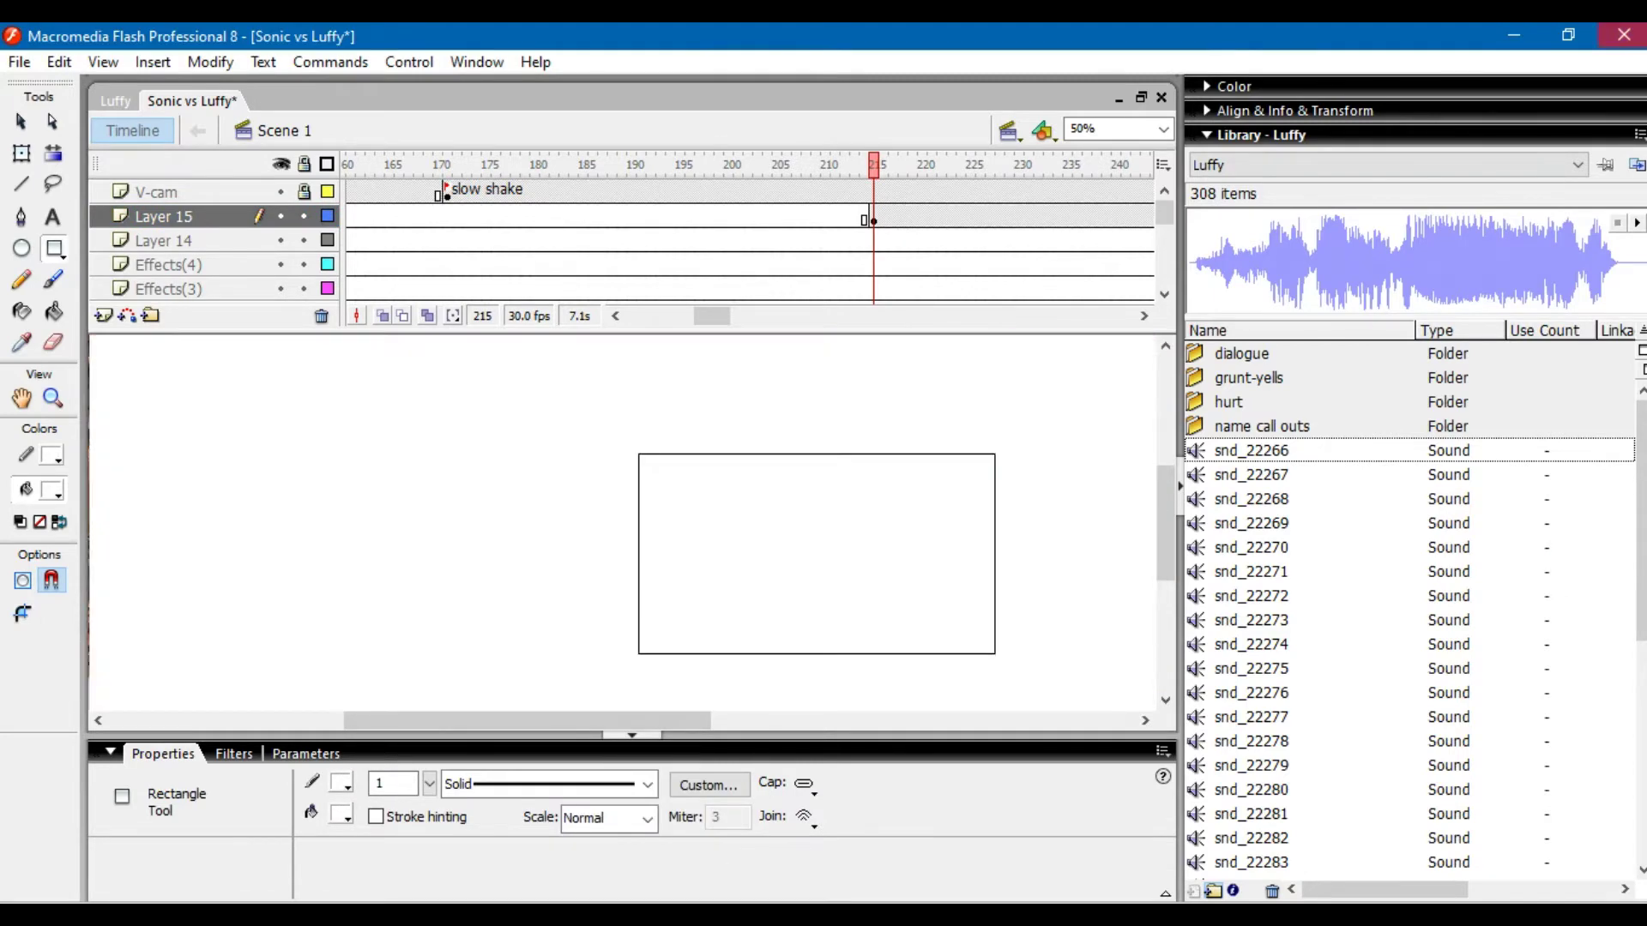
- Shape-tween the white rectangle on Layer 15 to a new keyframe at frame 219 and end it with a blank keyframe at frame 220
click(912, 220)
right_click(912, 220)
click(986, 363)
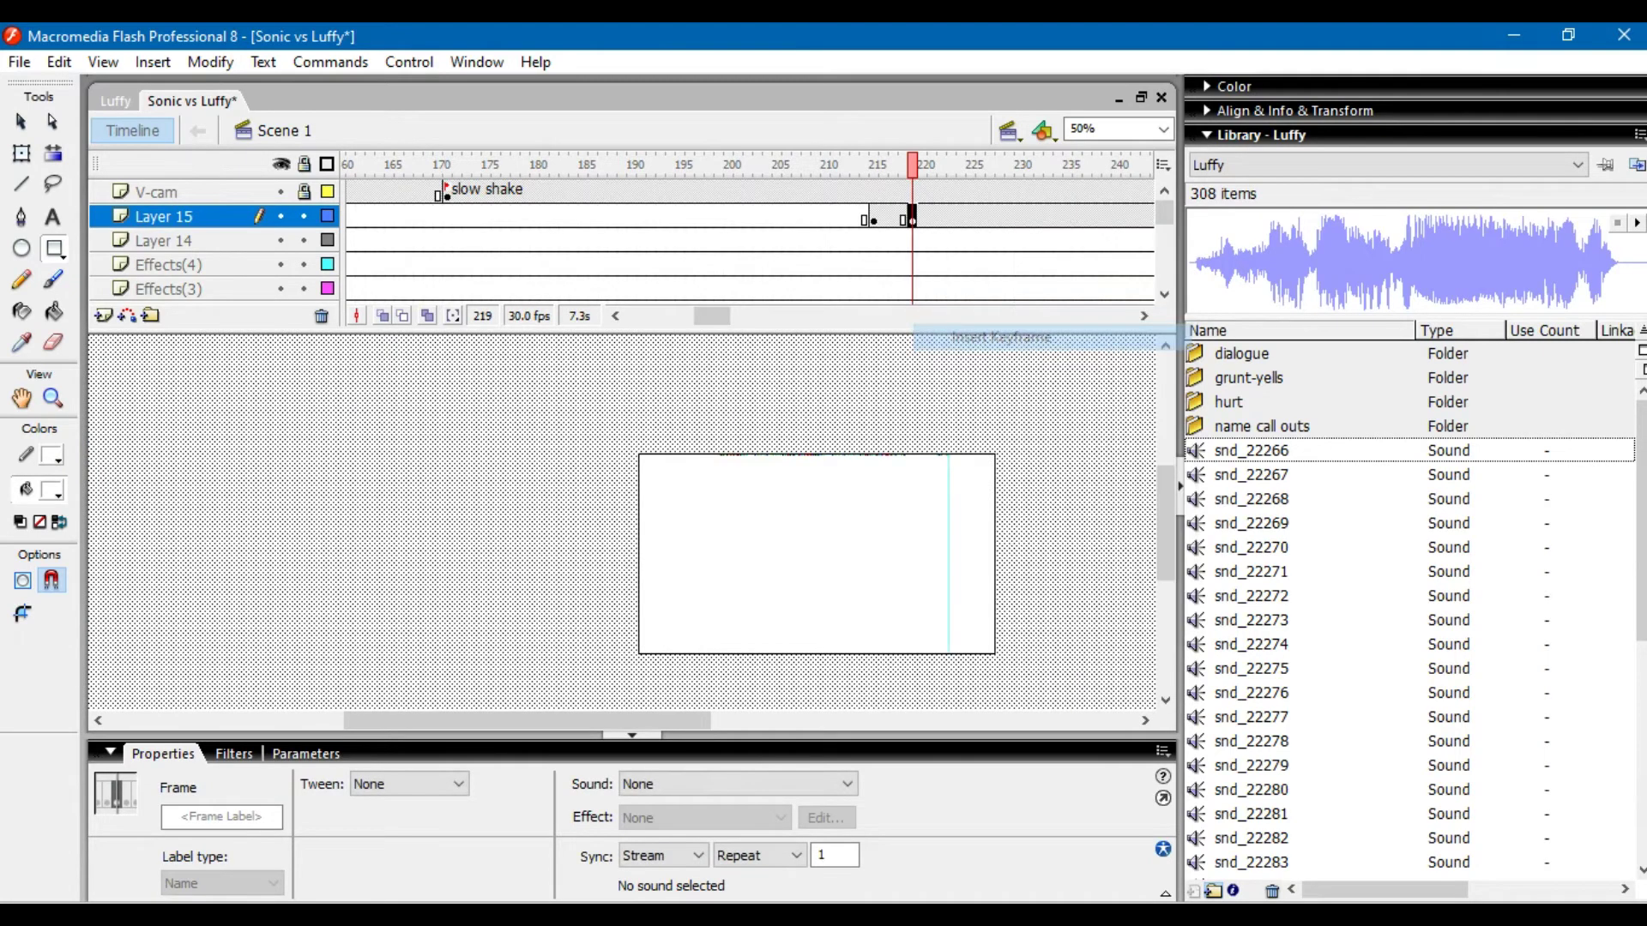
click(882, 220)
click(409, 784)
click(378, 841)
right_click(923, 216)
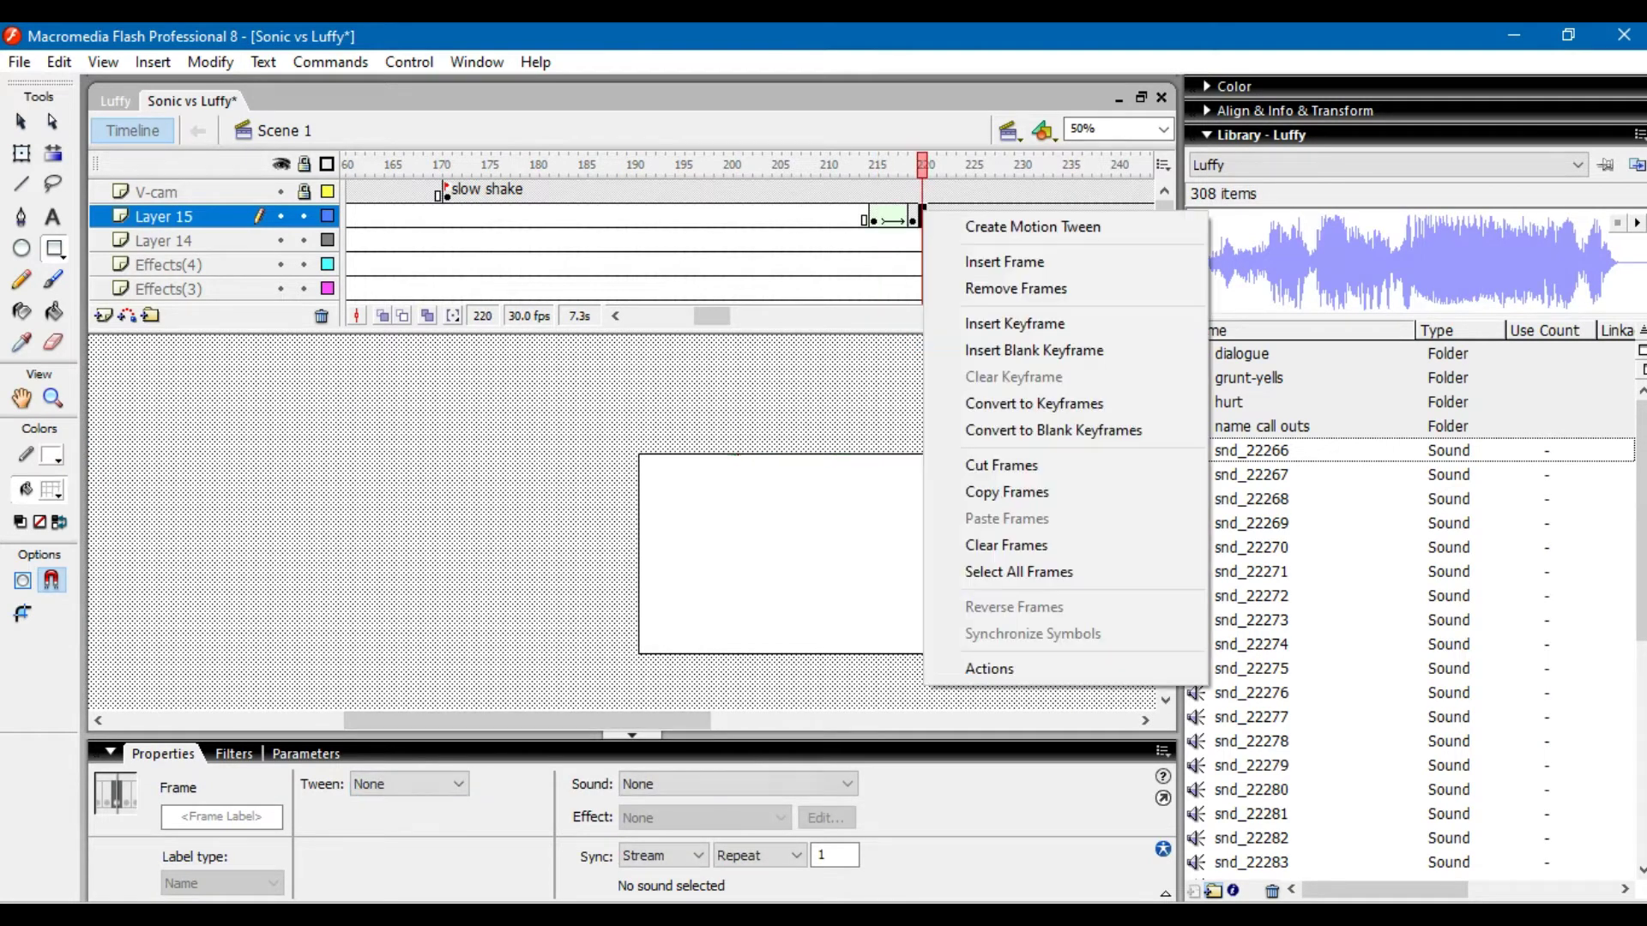
click(1046, 351)
- Insert a keyframe at frame 215 on the Sounds layer to end the first voice clip
drag(923, 165, 756, 165)
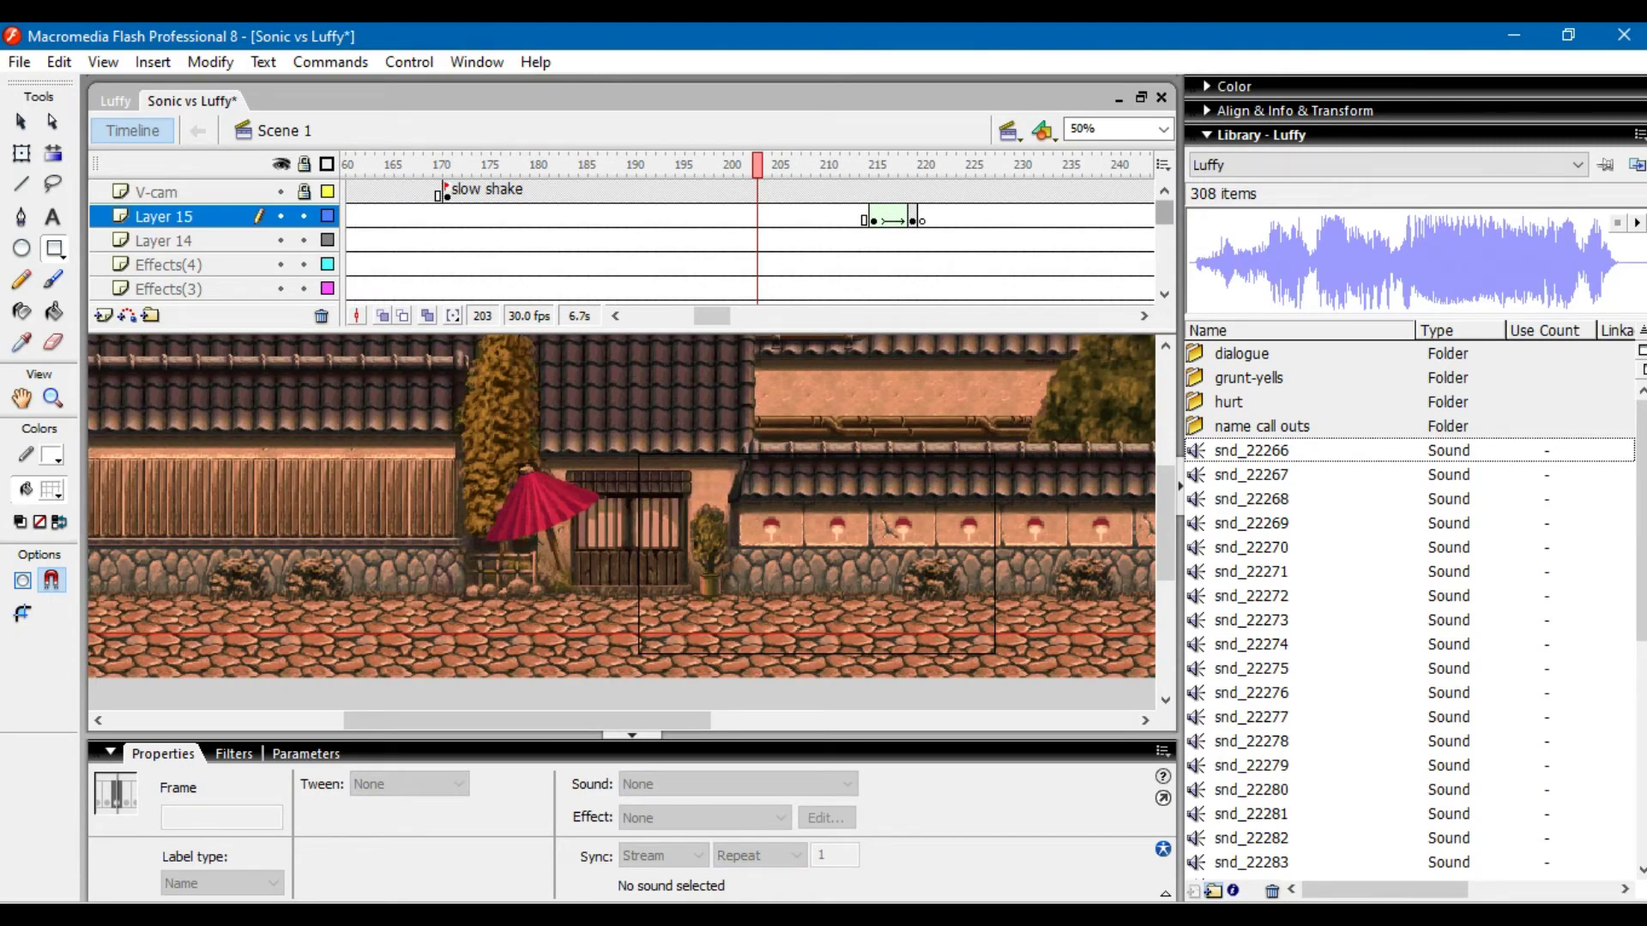
scroll(622, 240, down, 3)
click(873, 289)
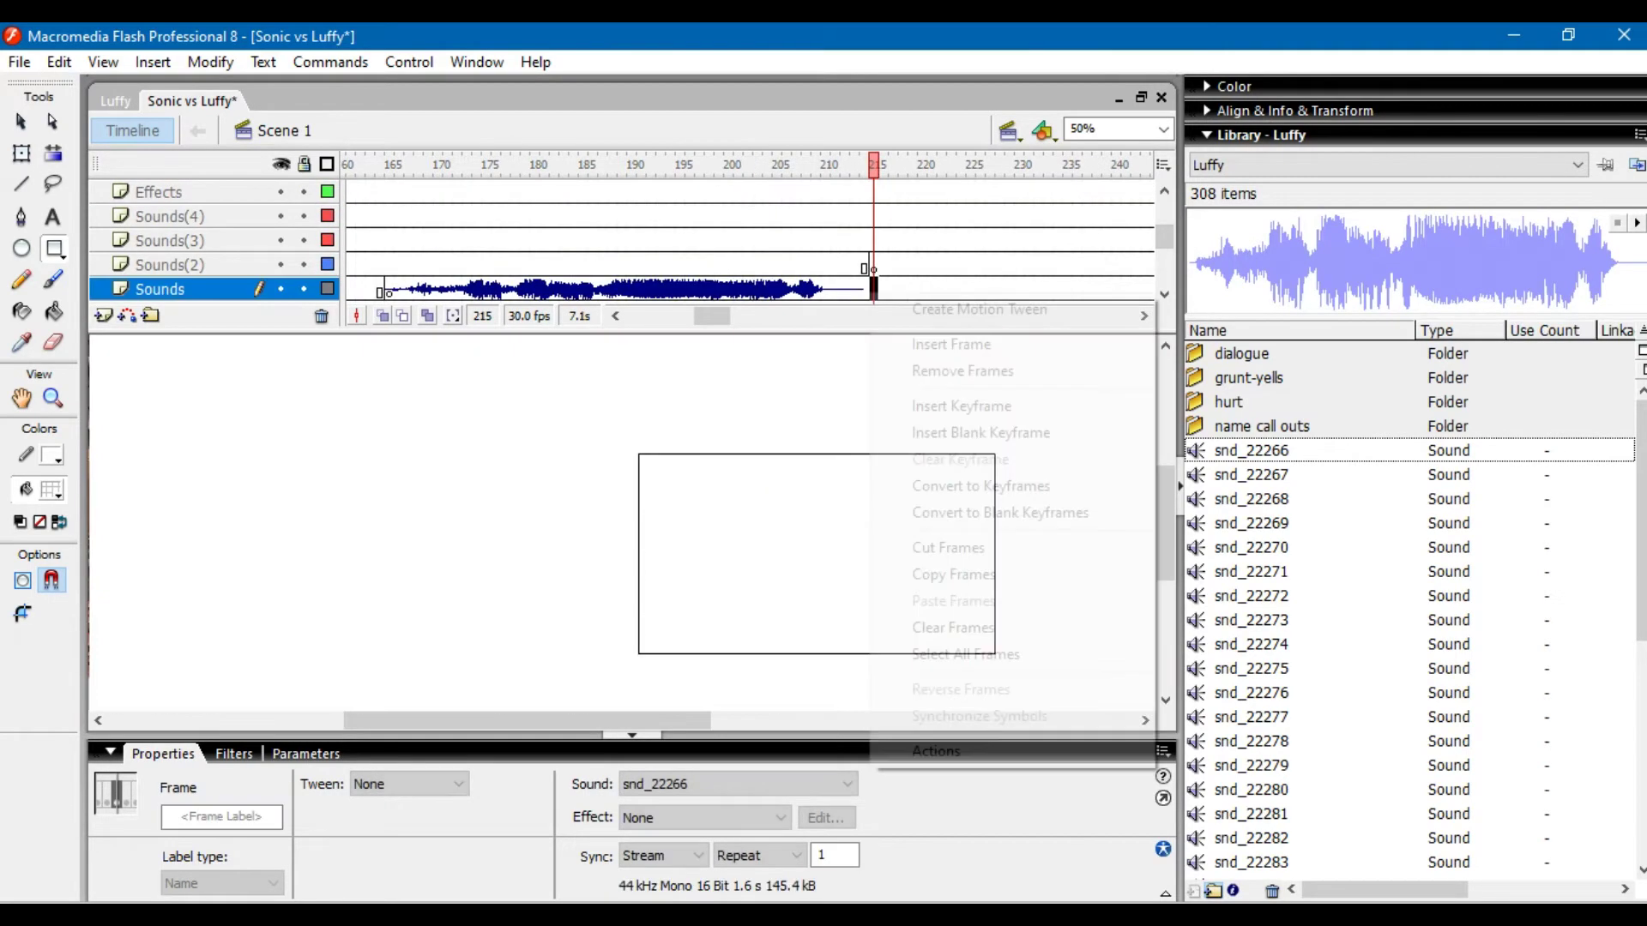
right_click(874, 289)
click(952, 403)
- Shift the white flash frames on Layer 15 to start at frame 220 and play the scene back
scroll(622, 240, up, 3)
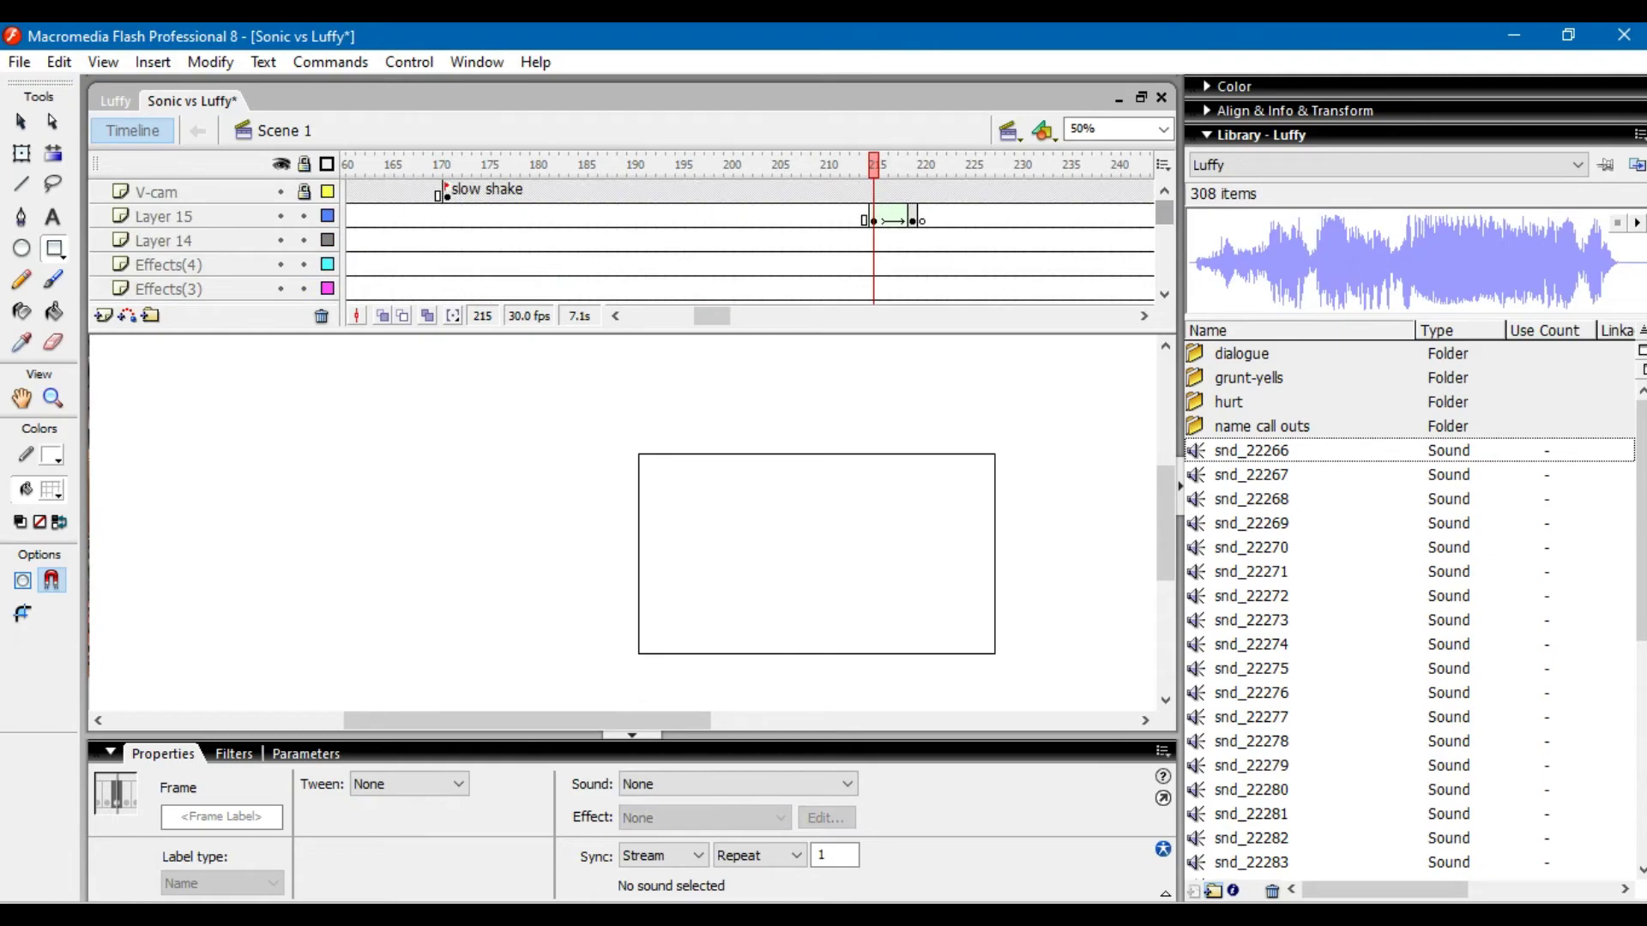
drag(873, 218, 961, 217)
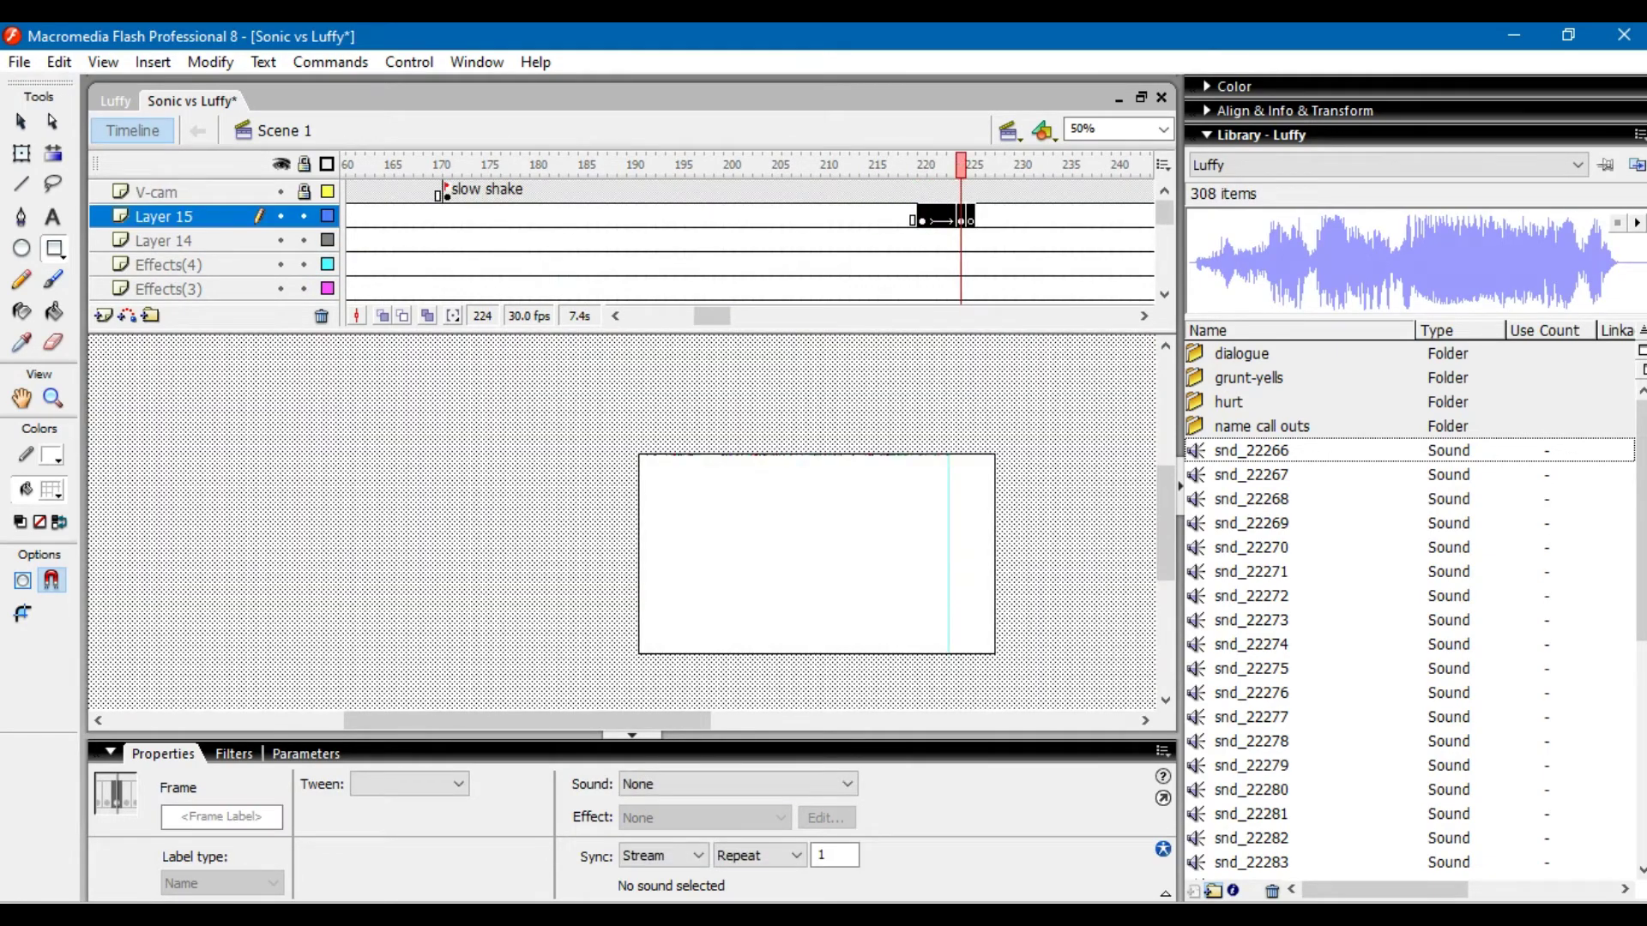
scroll(622, 240, down, 5)
drag(961, 163, 399, 164)
key(Return)
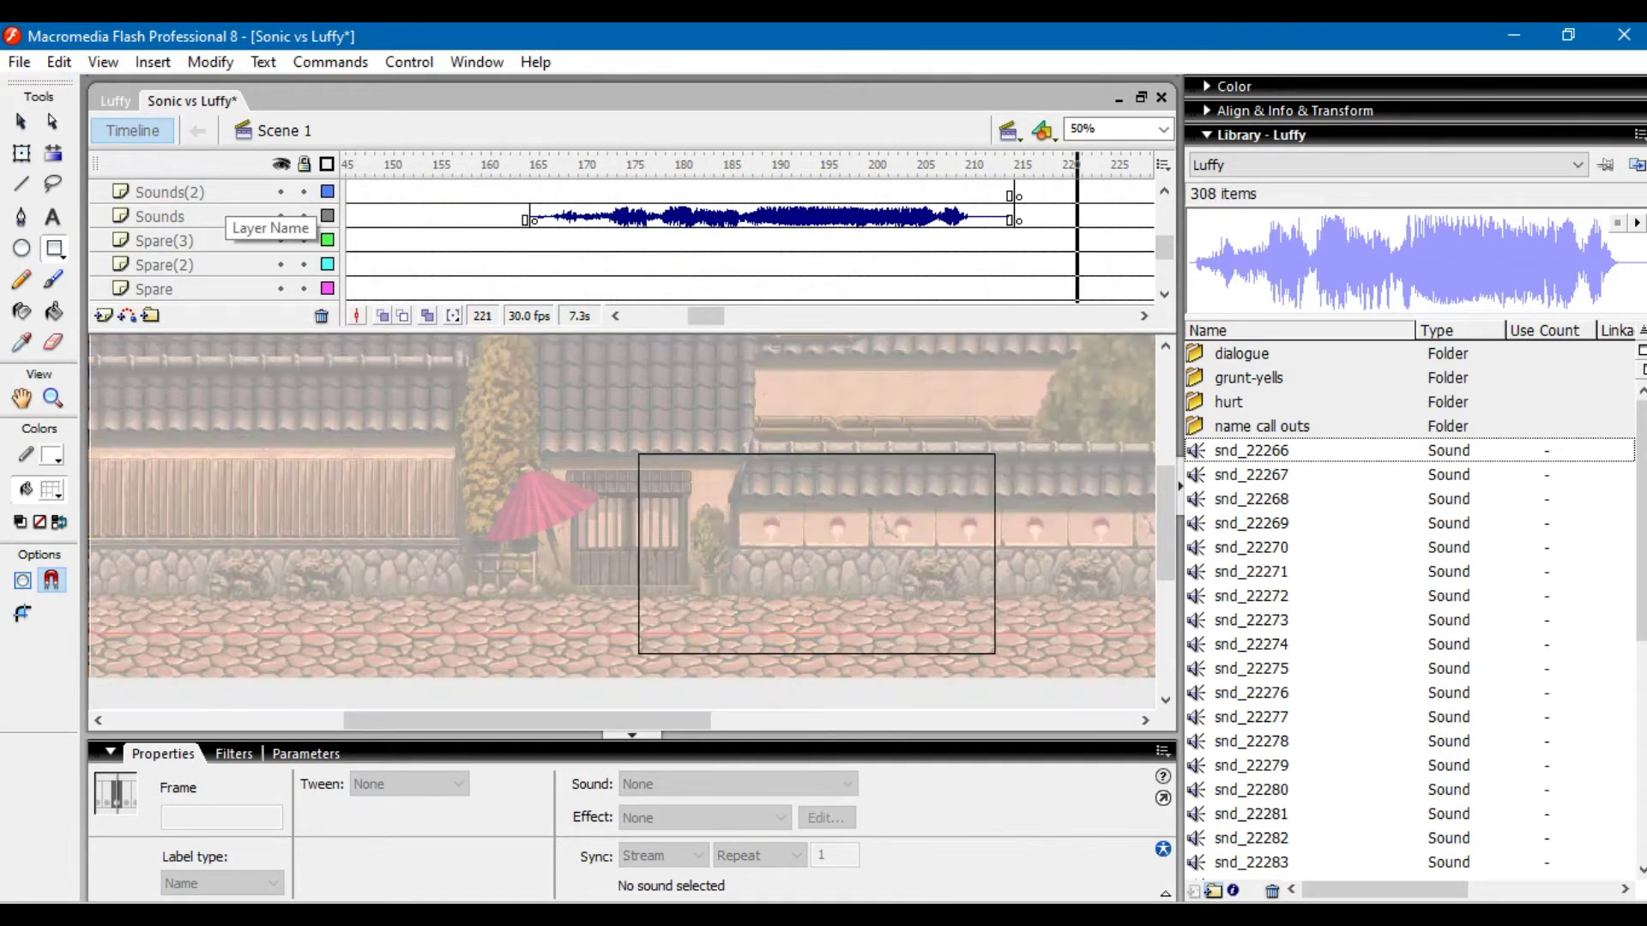
drag(353, 163, 611, 164)
- Preview the voice clips snd_22267, snd_22268 and snd_22269 from the Luffy library
click(1251, 475)
click(1637, 223)
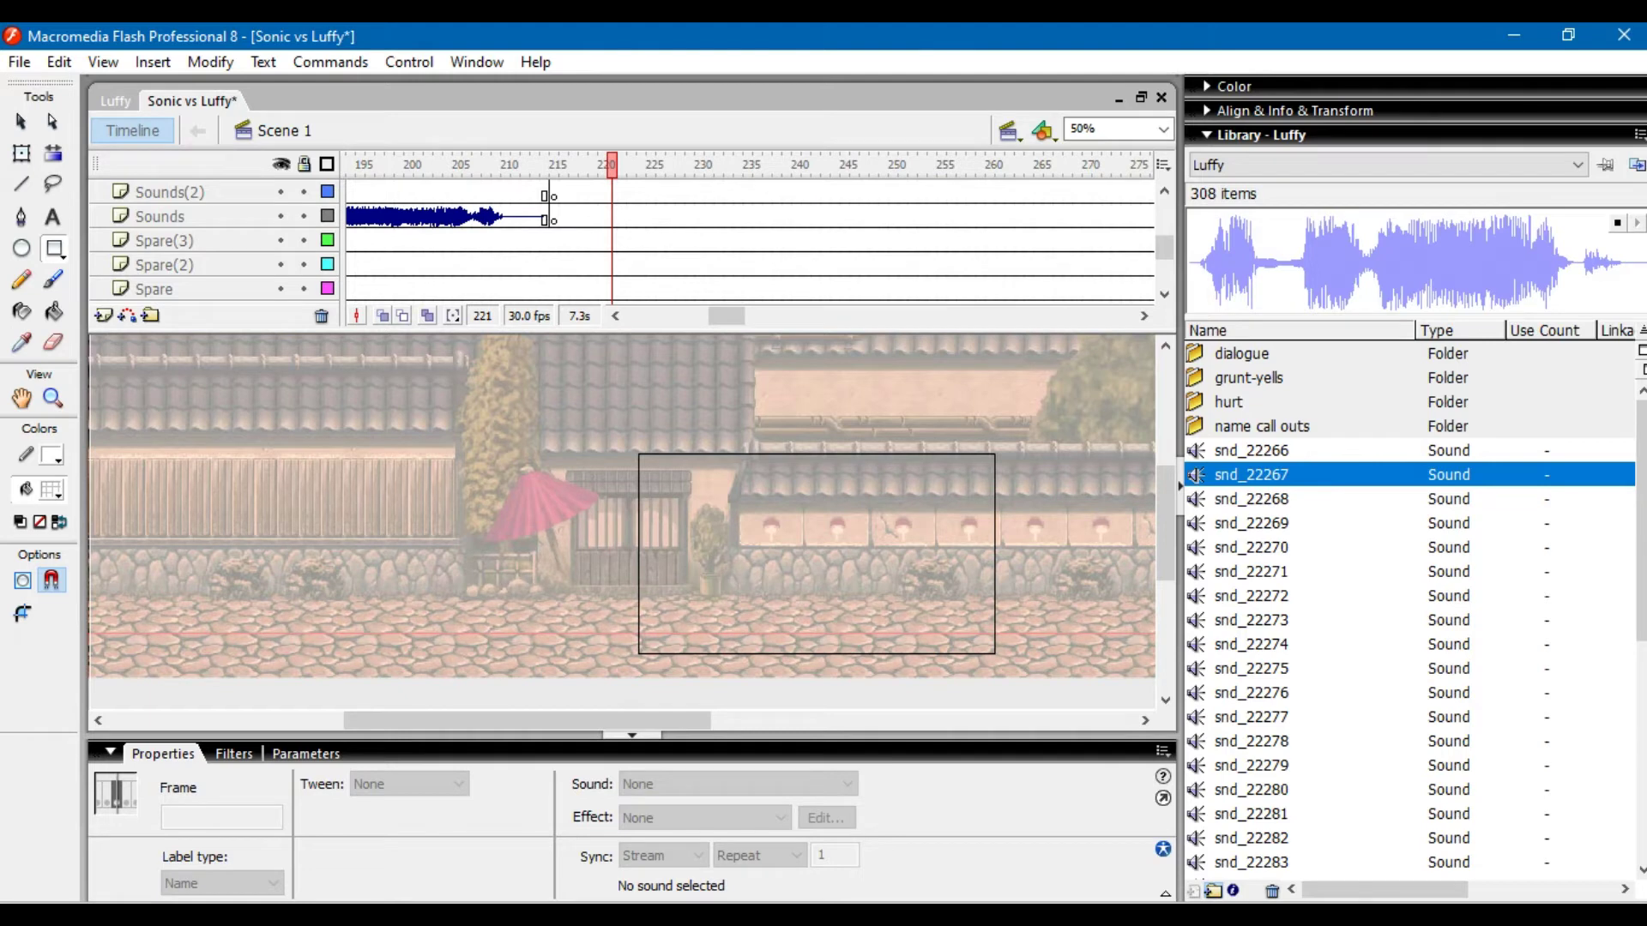
click(1251, 499)
click(1637, 223)
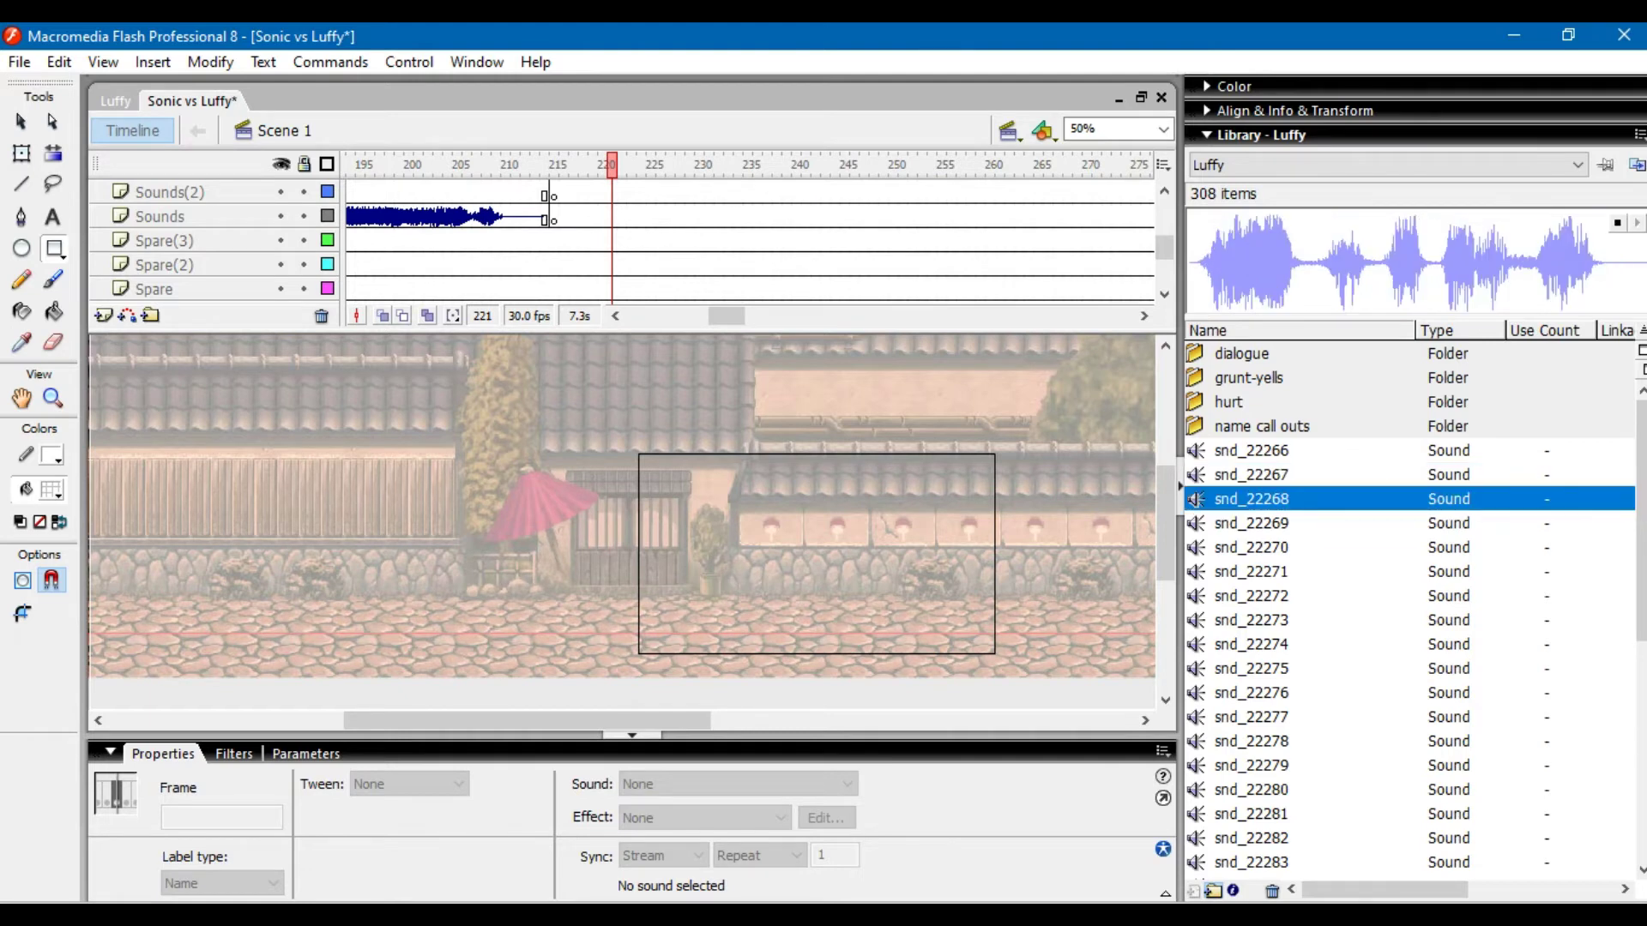
click(1252, 523)
click(1637, 223)
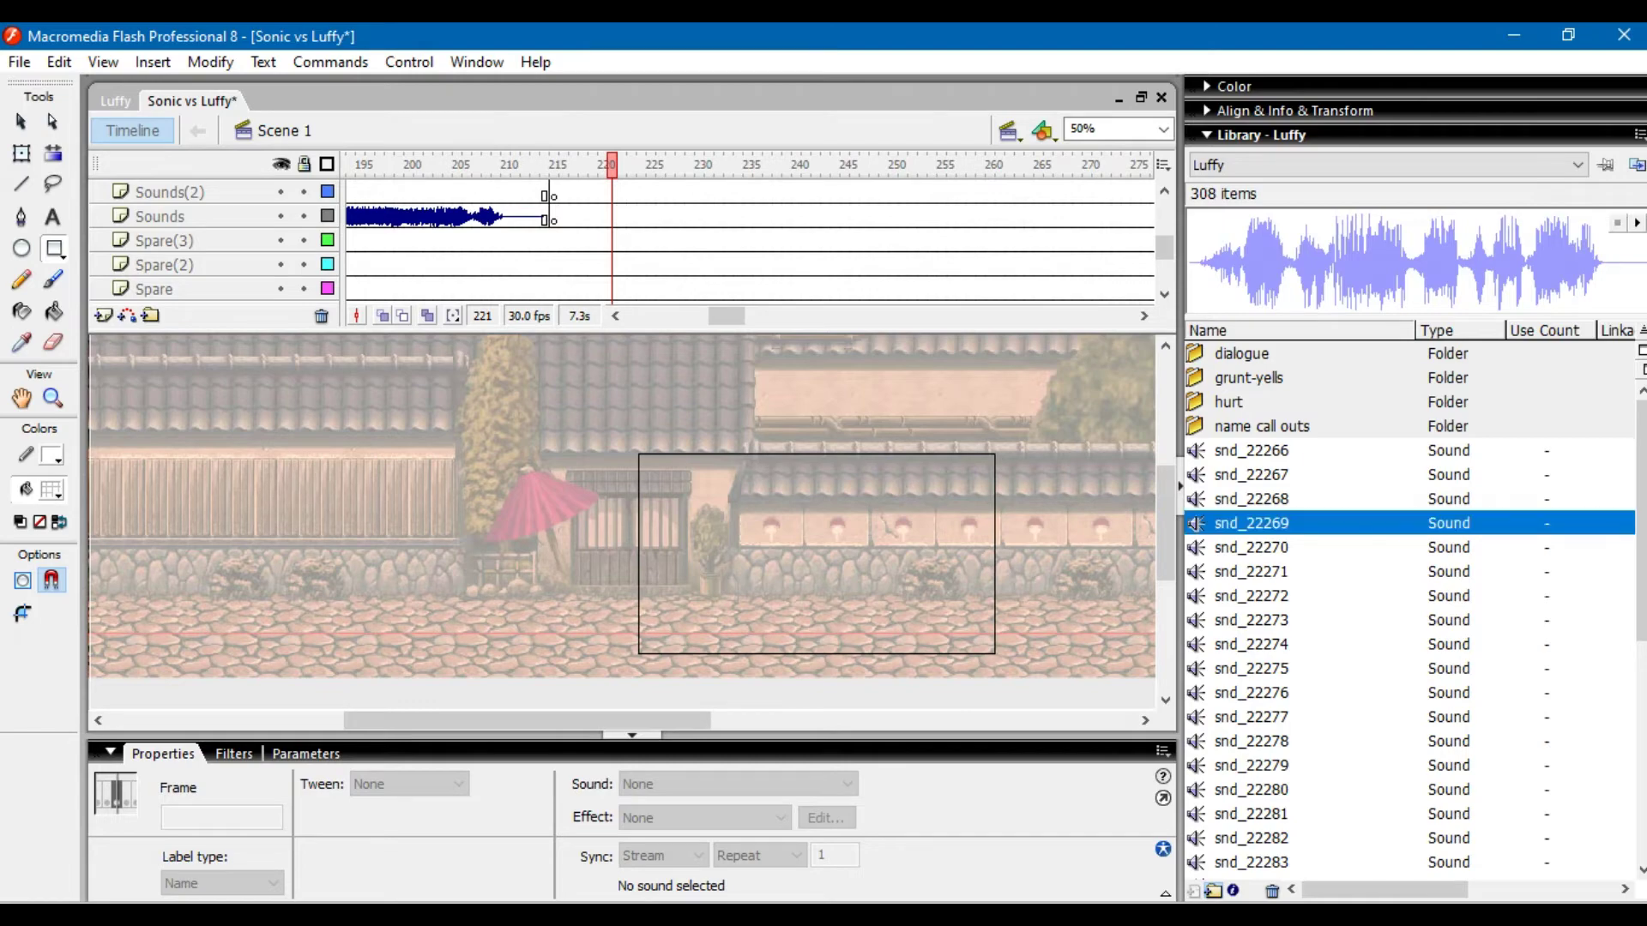
- Switch to the Luffy Vs. Sonic video and replay the attack around 0:17
key(alt+Tab)
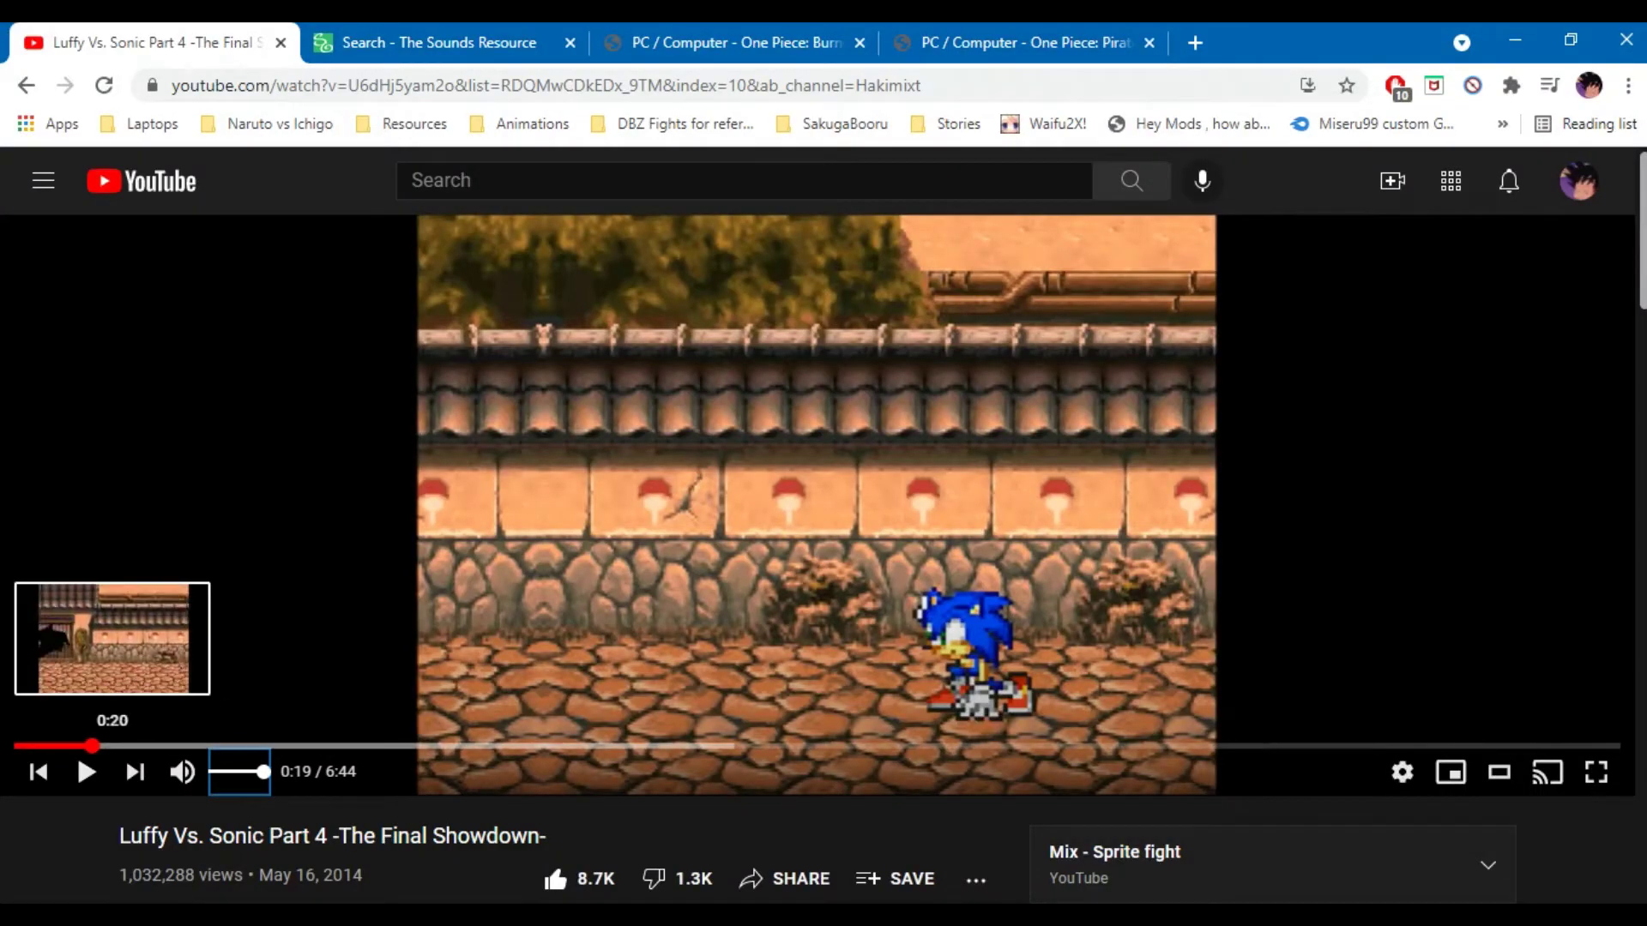
click(87, 746)
click(84, 746)
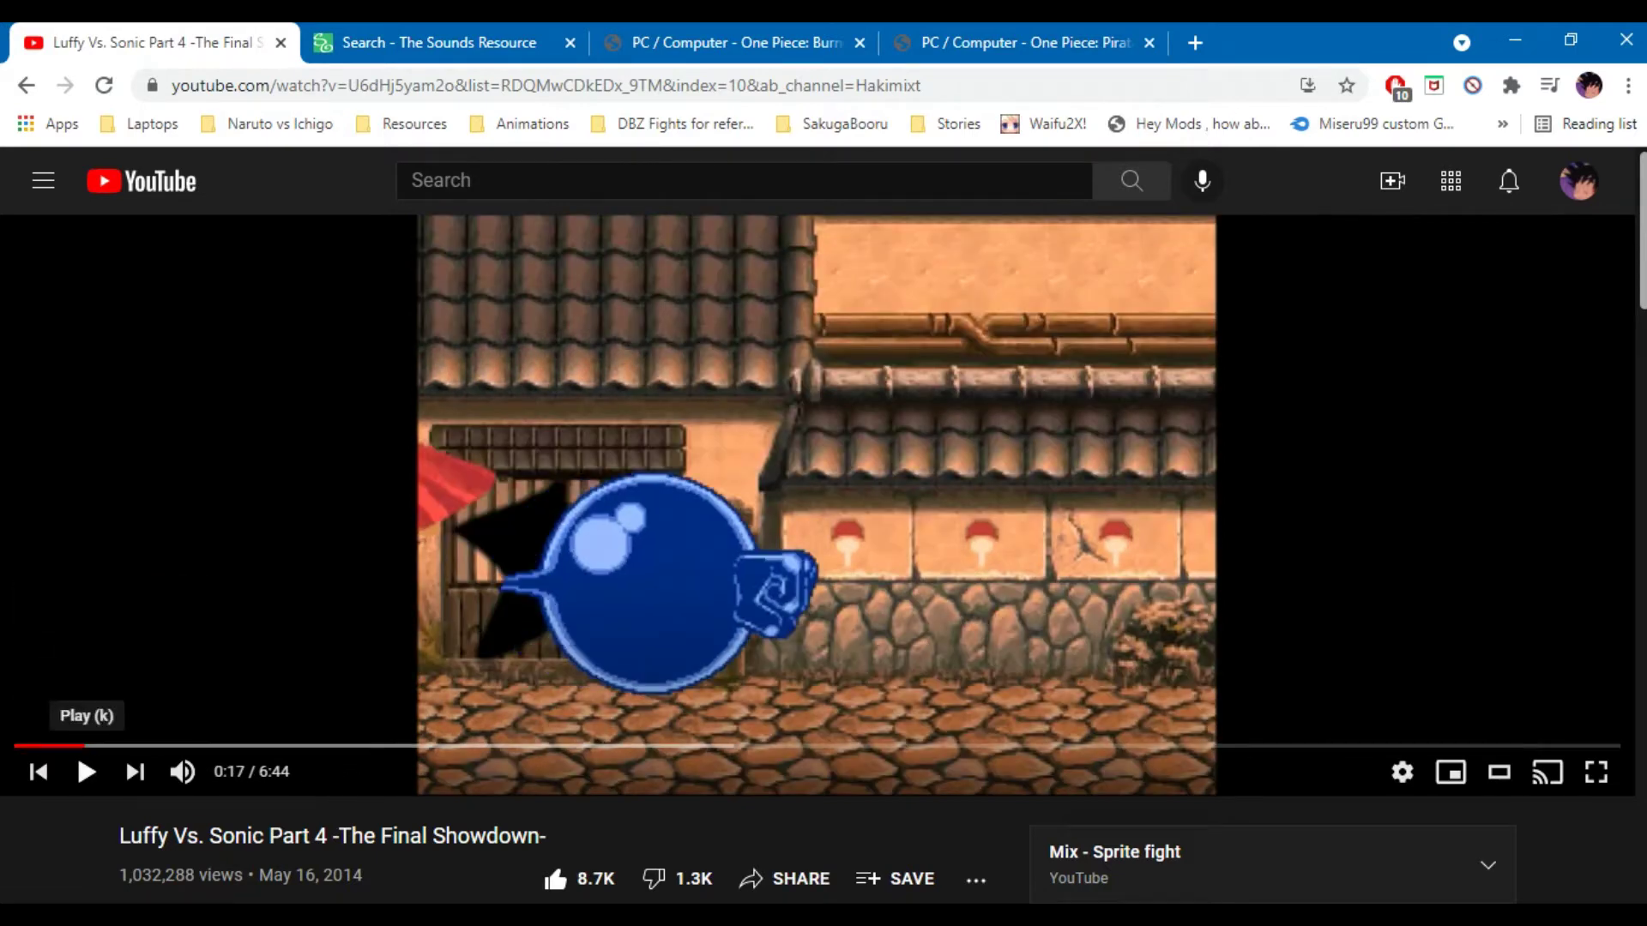
click(80, 746)
key(k)
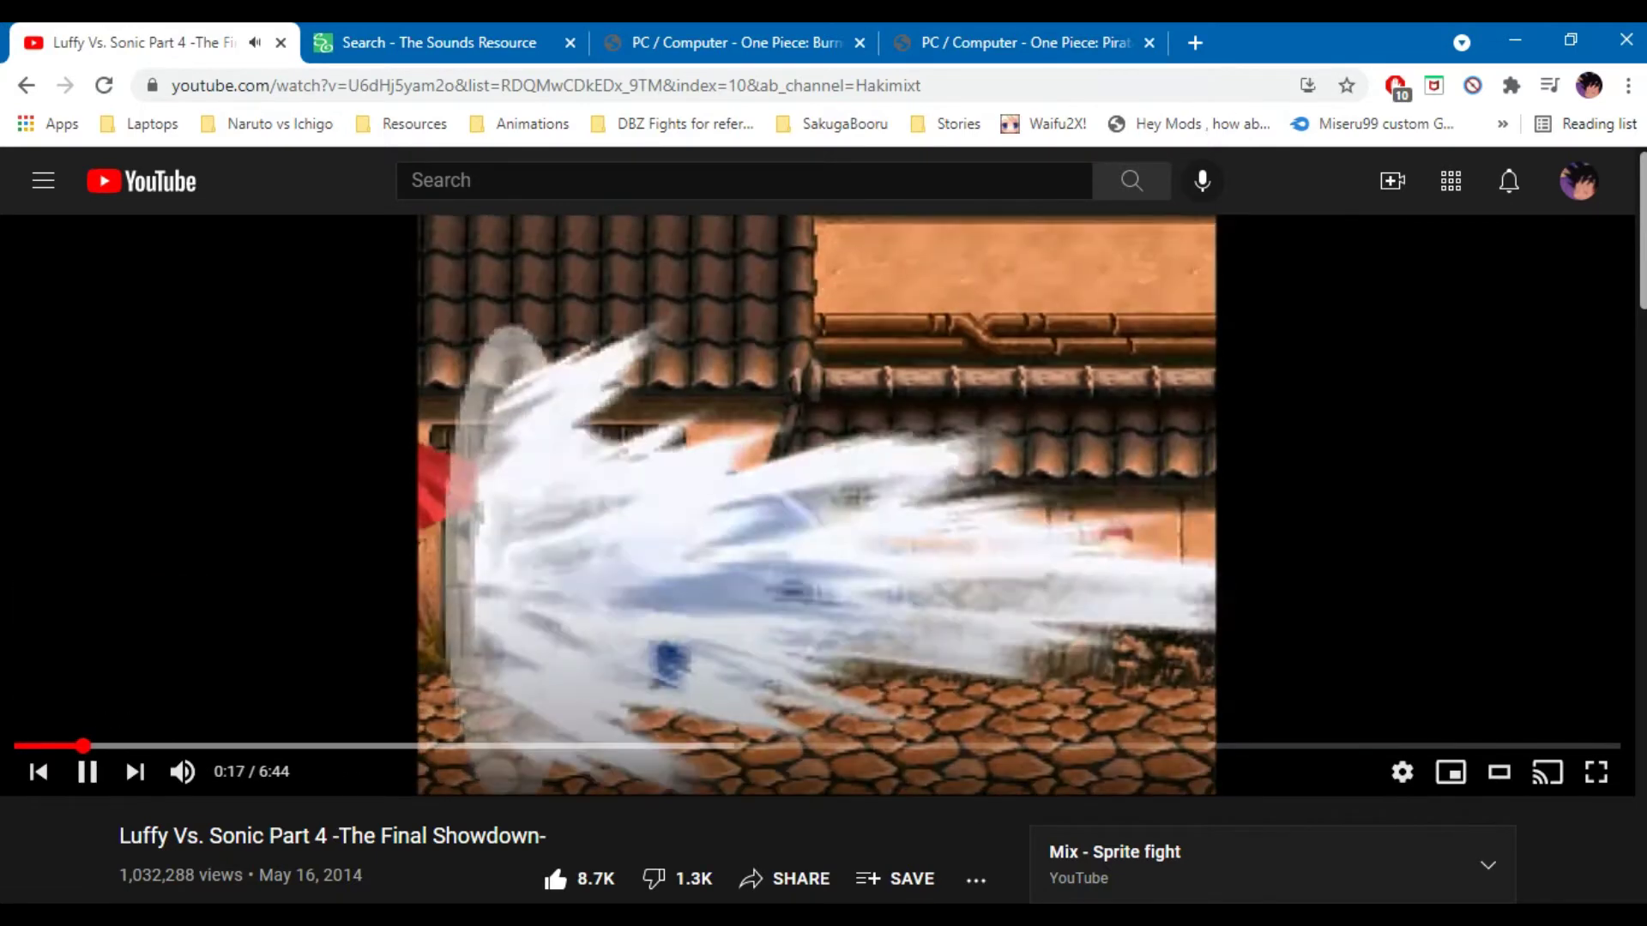
key(k)
- Return to Flash and audition the Luffy voice clips from snd_22266 through snd_22273
key(alt+Tab)
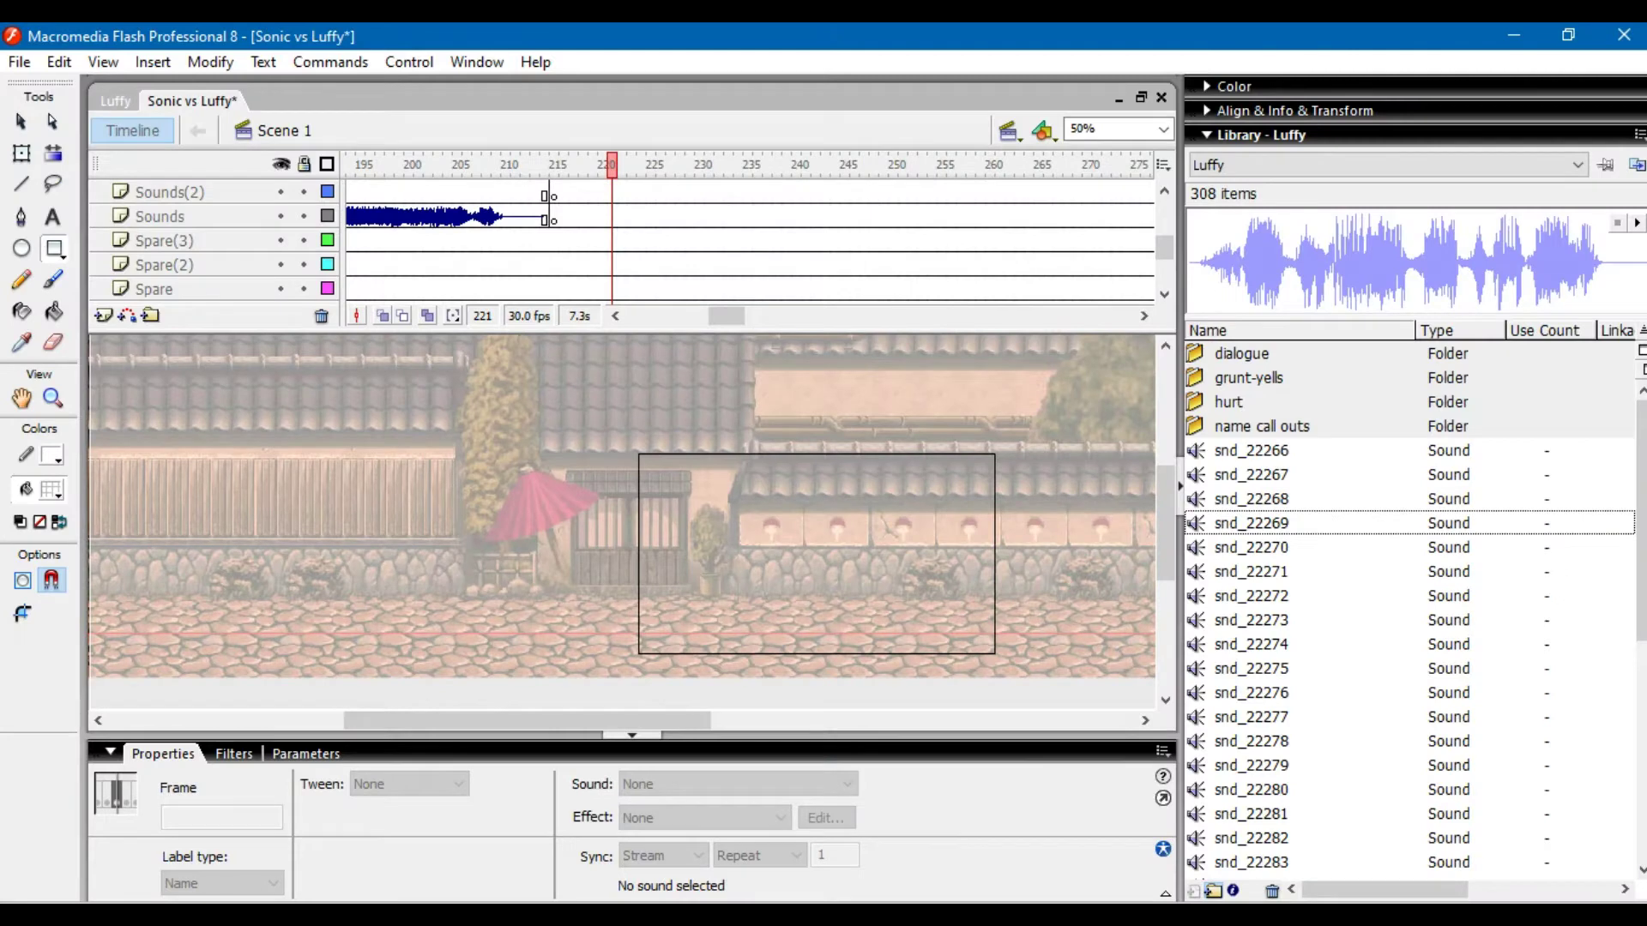
click(1251, 451)
click(1636, 223)
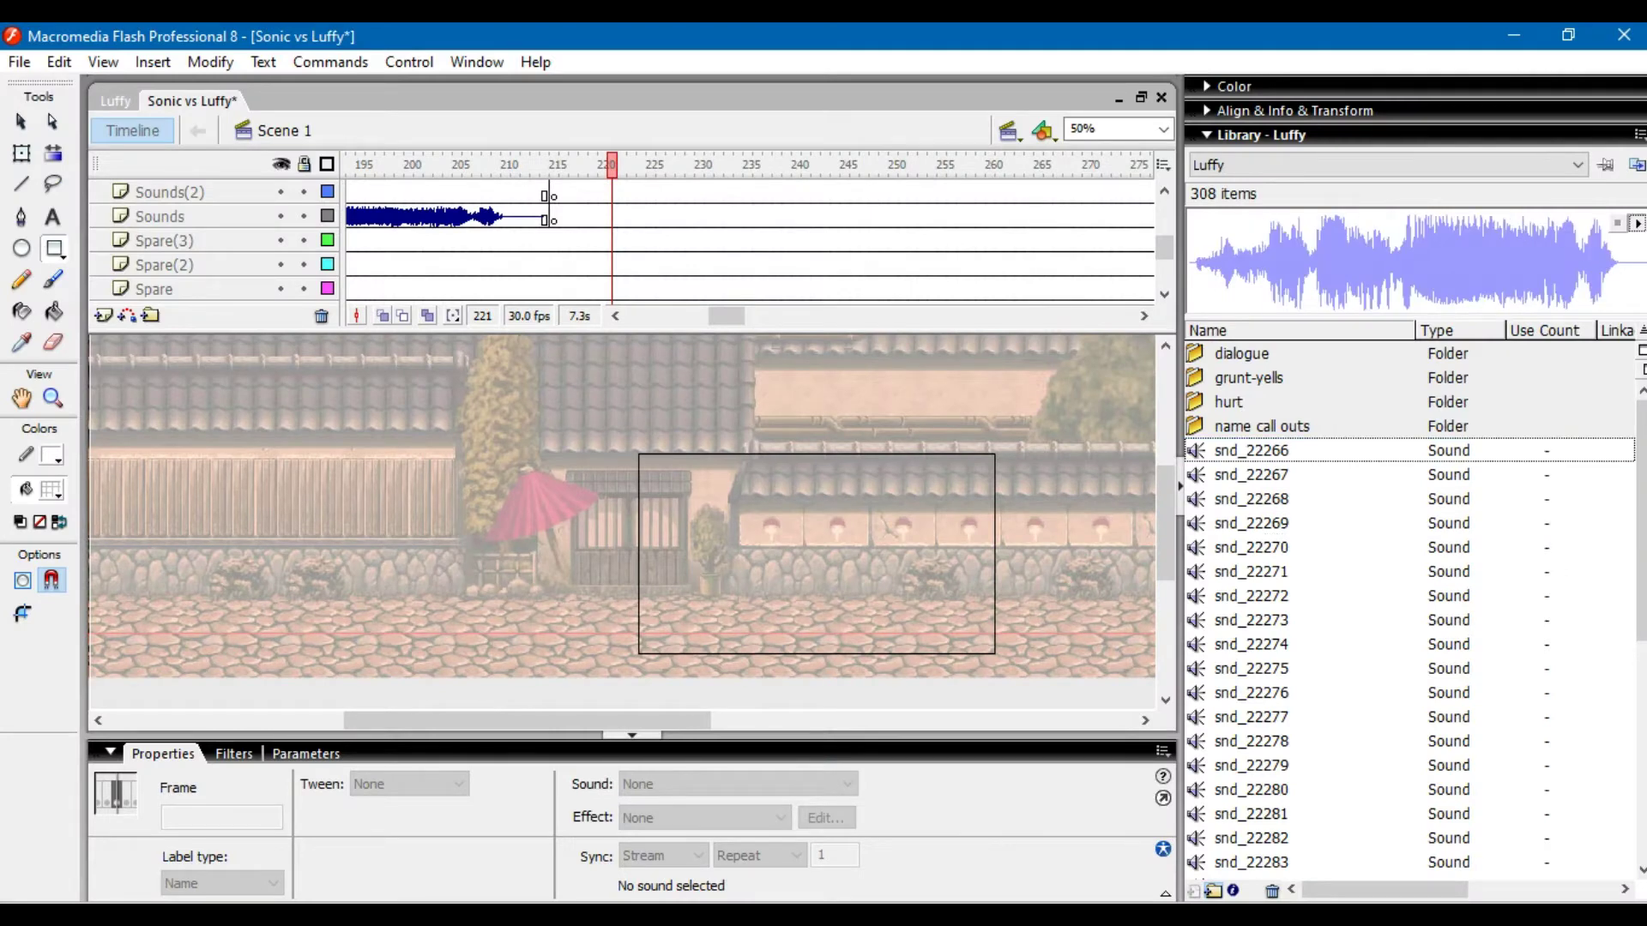
click(1251, 475)
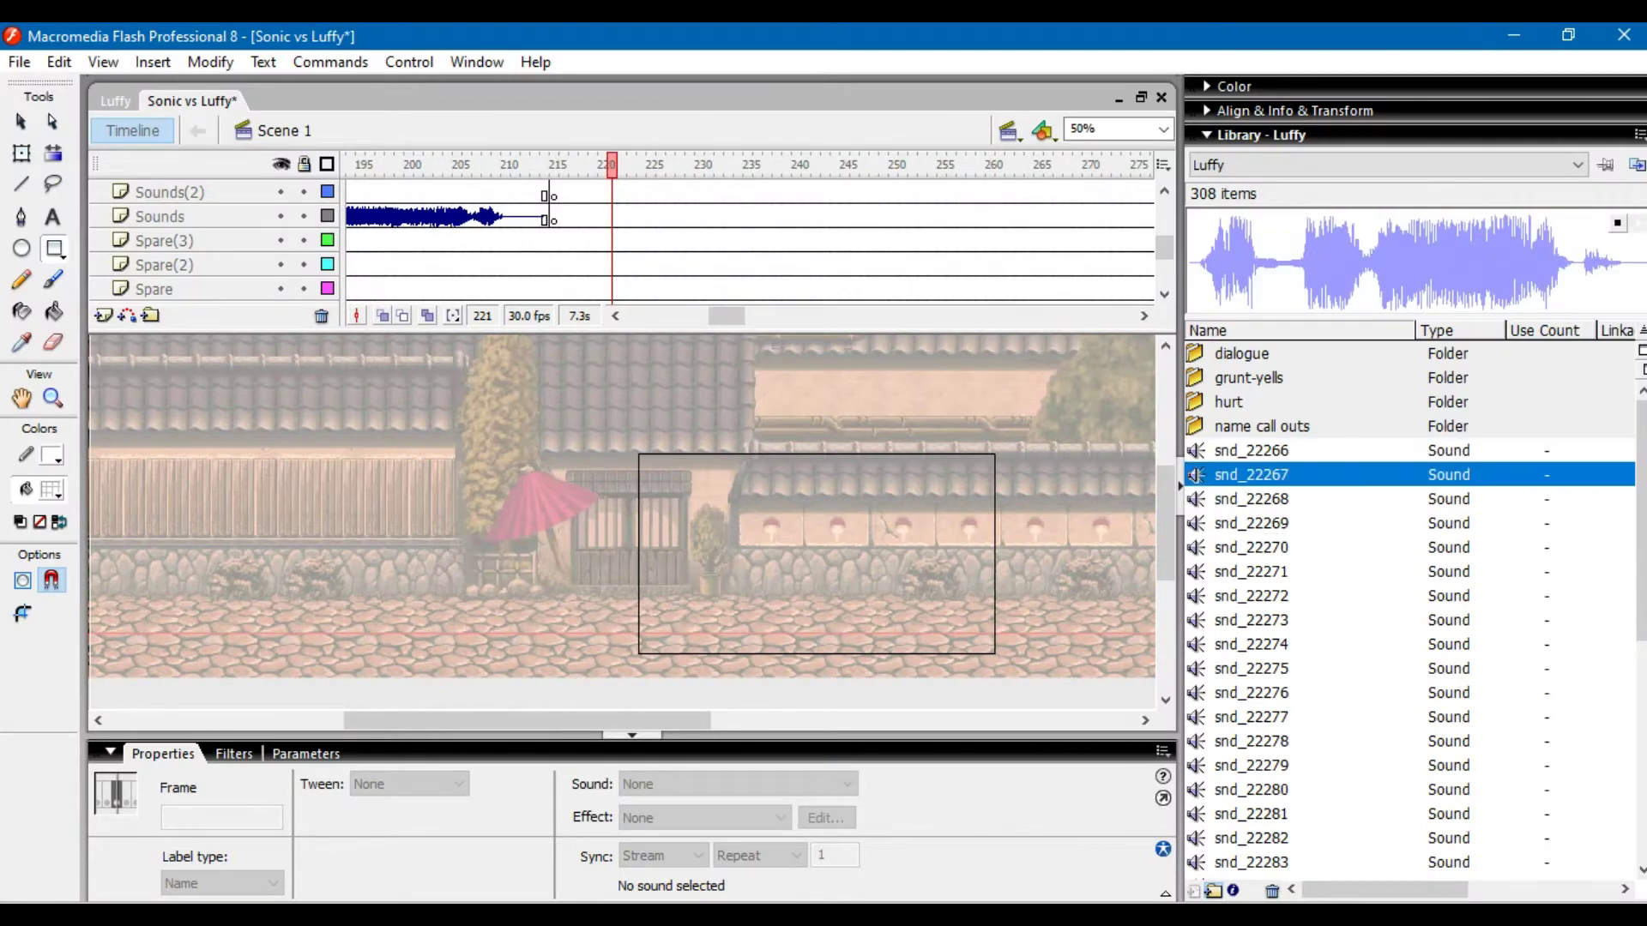
key(Down)
key(Down)
key(Down)
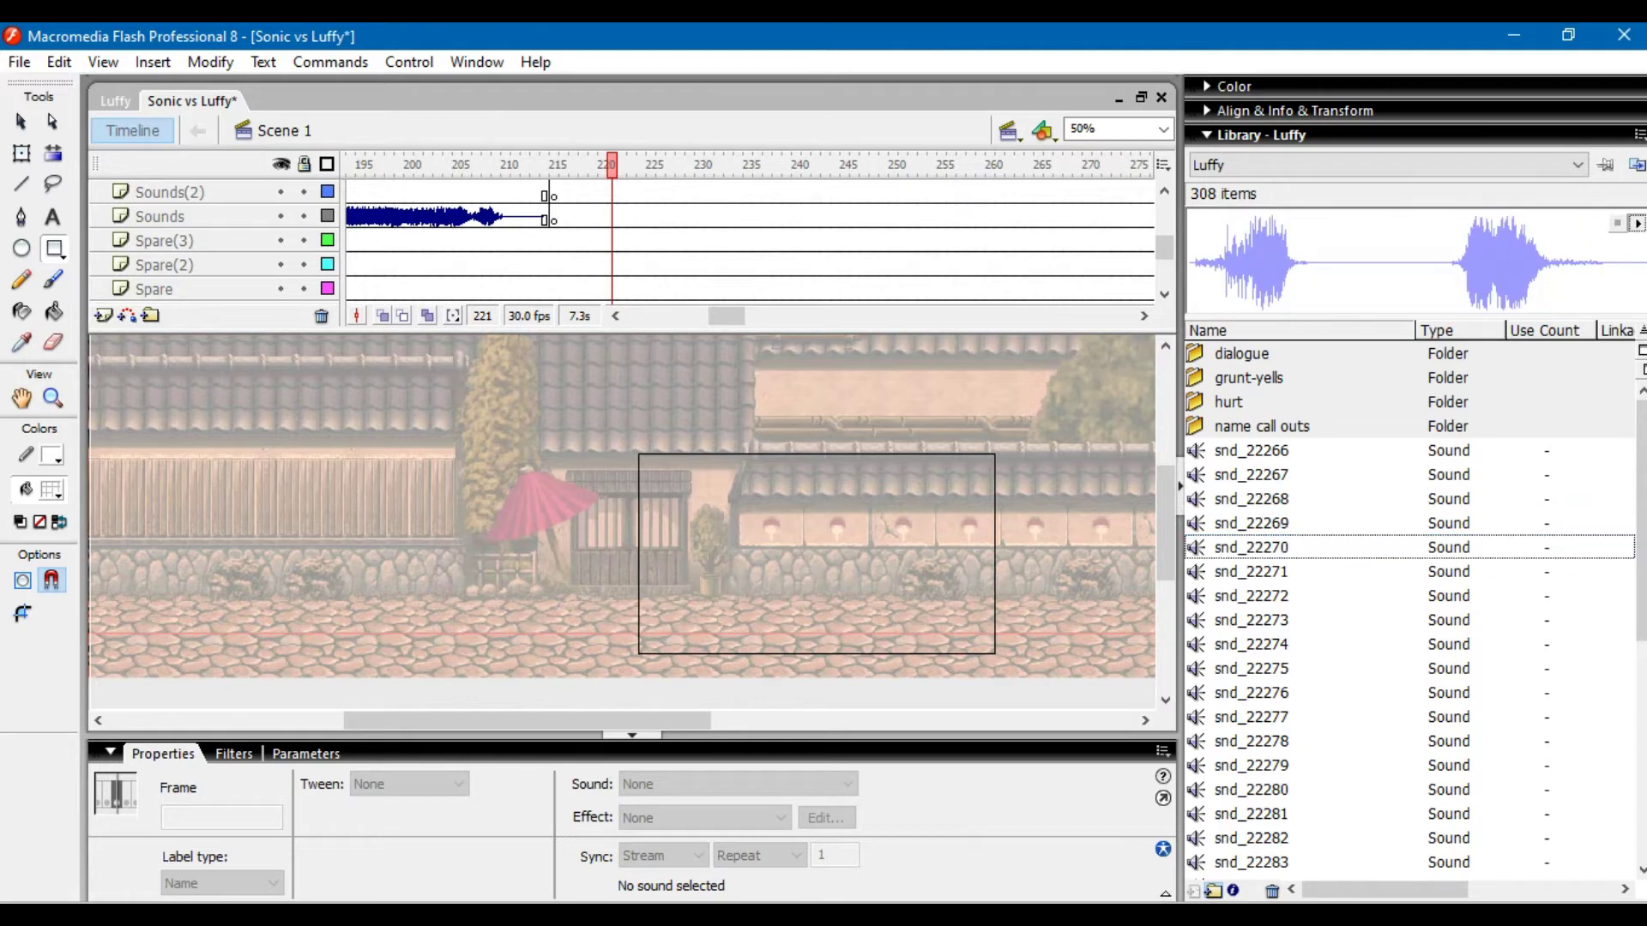
key(Down)
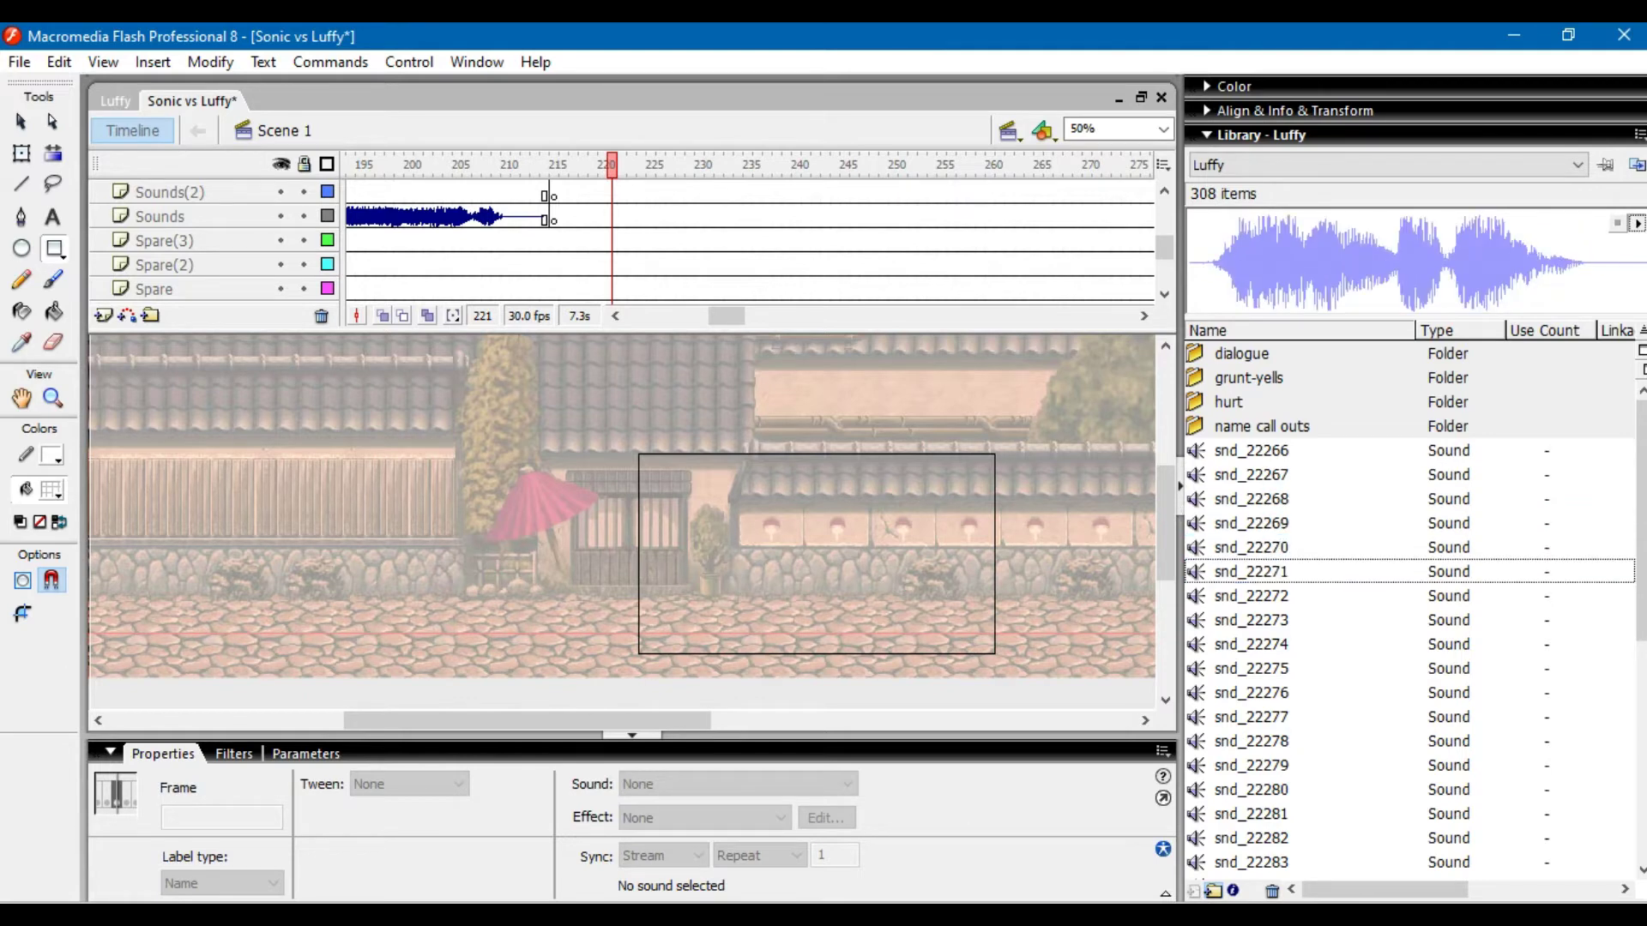
key(space)
key(Down)
key(space)
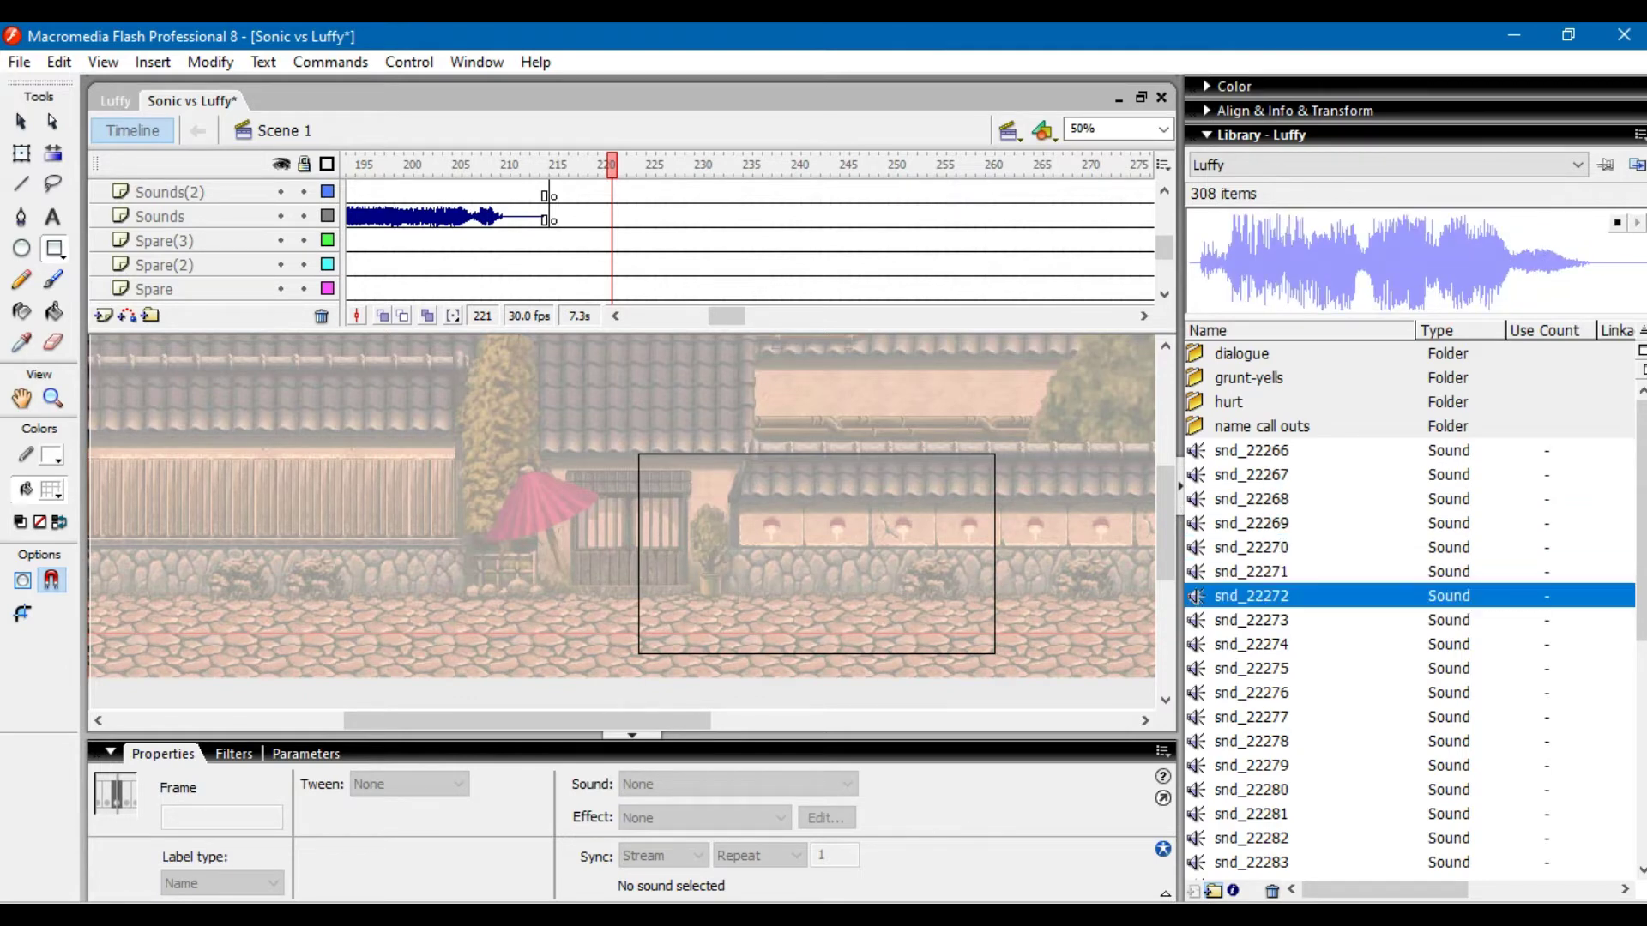
key(Down)
key(space)
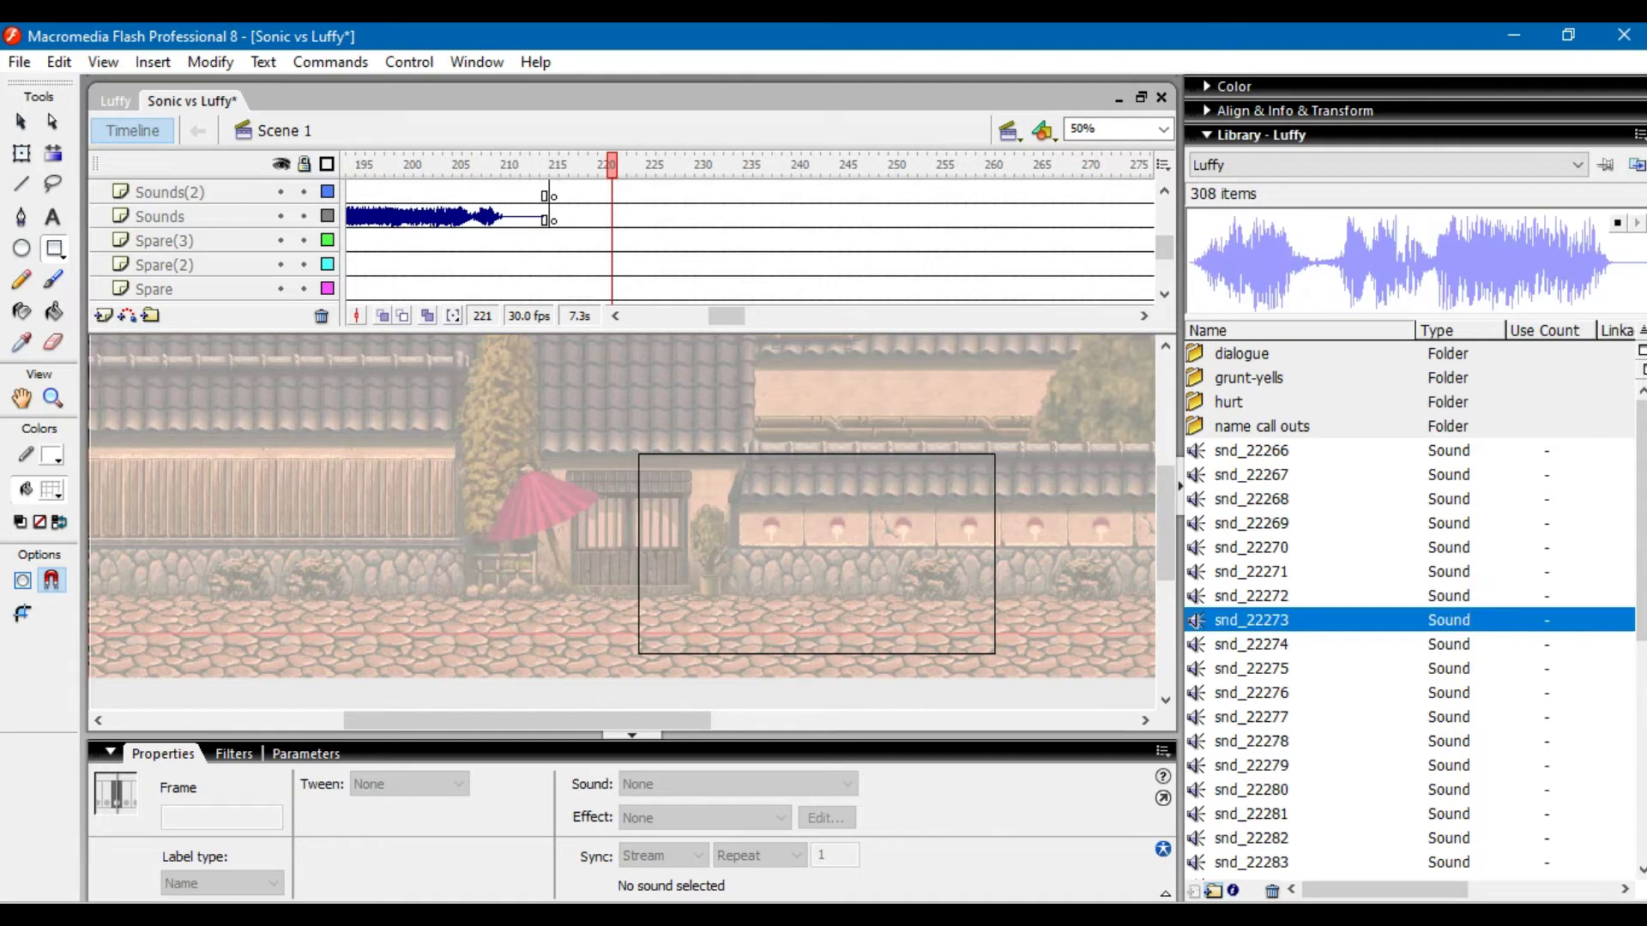
key(Up)
- Rewind the Luffy Vs. Sonic video to about 0:14, replay the opening attack and return to Flash
key(alt+Tab)
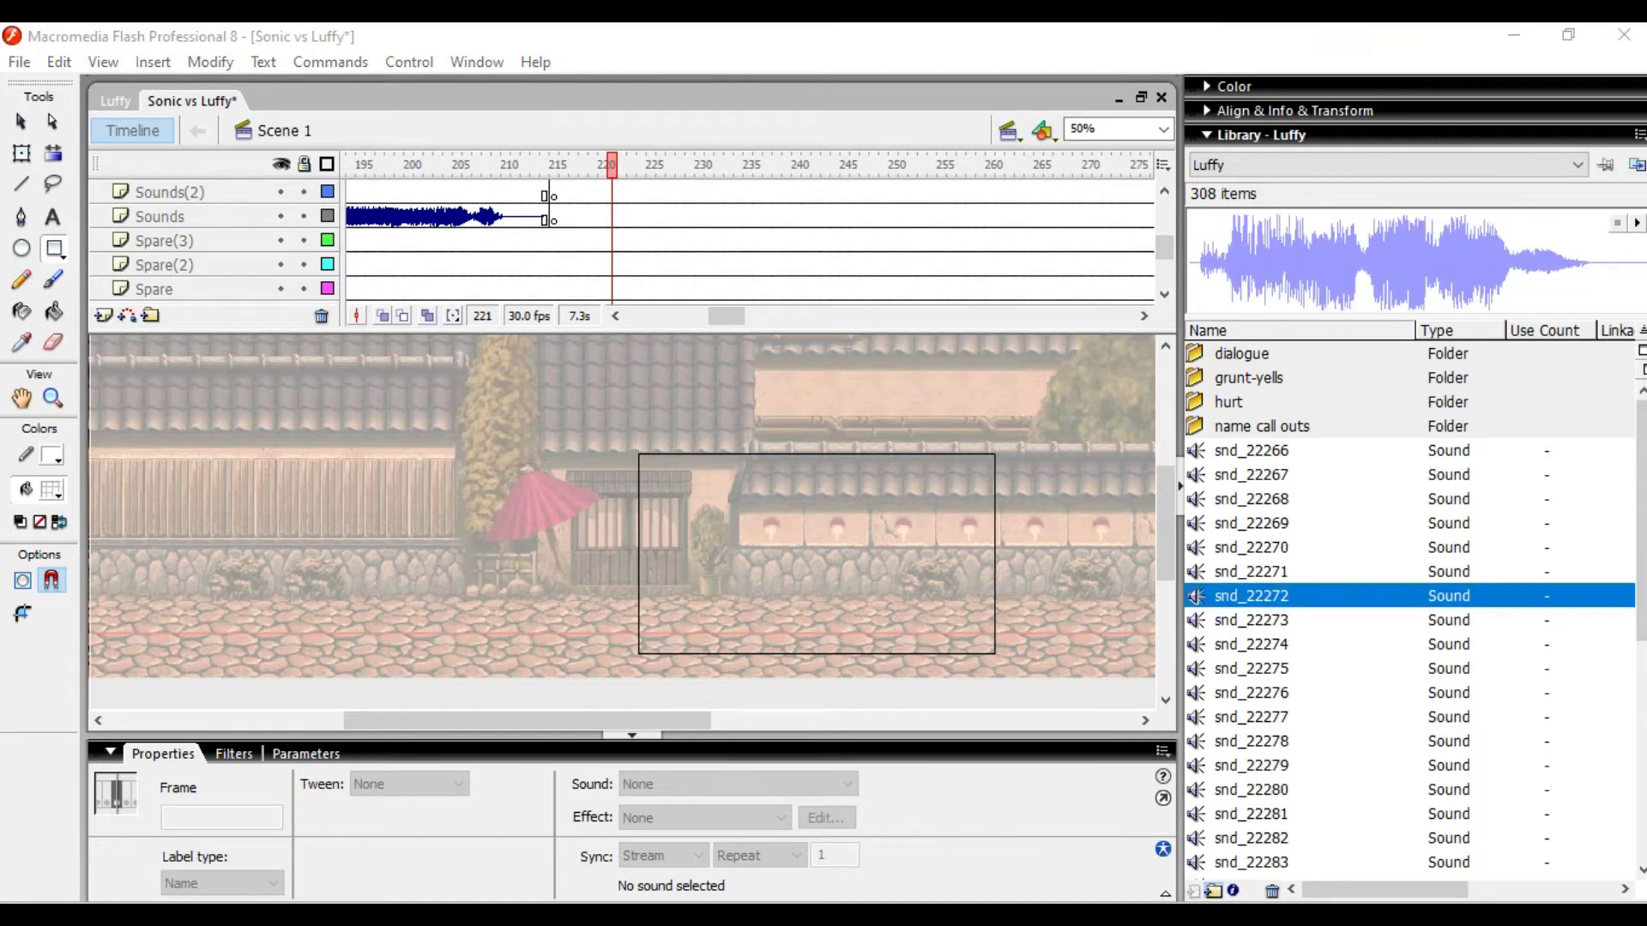
key(Left)
key(space)
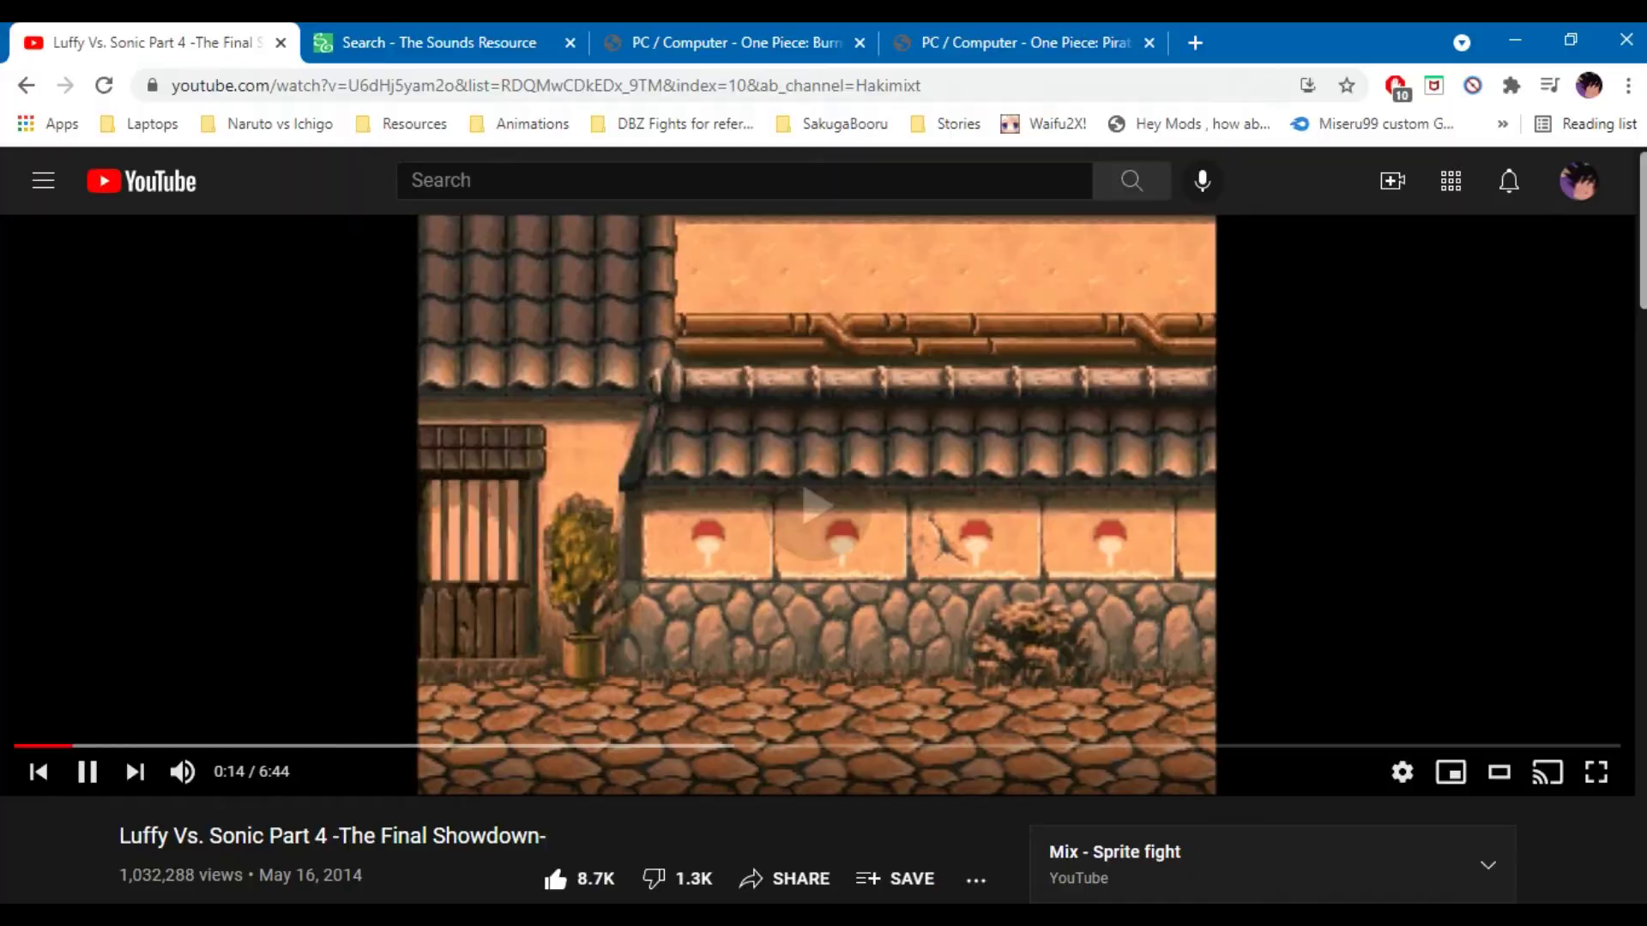
key(alt+Tab)
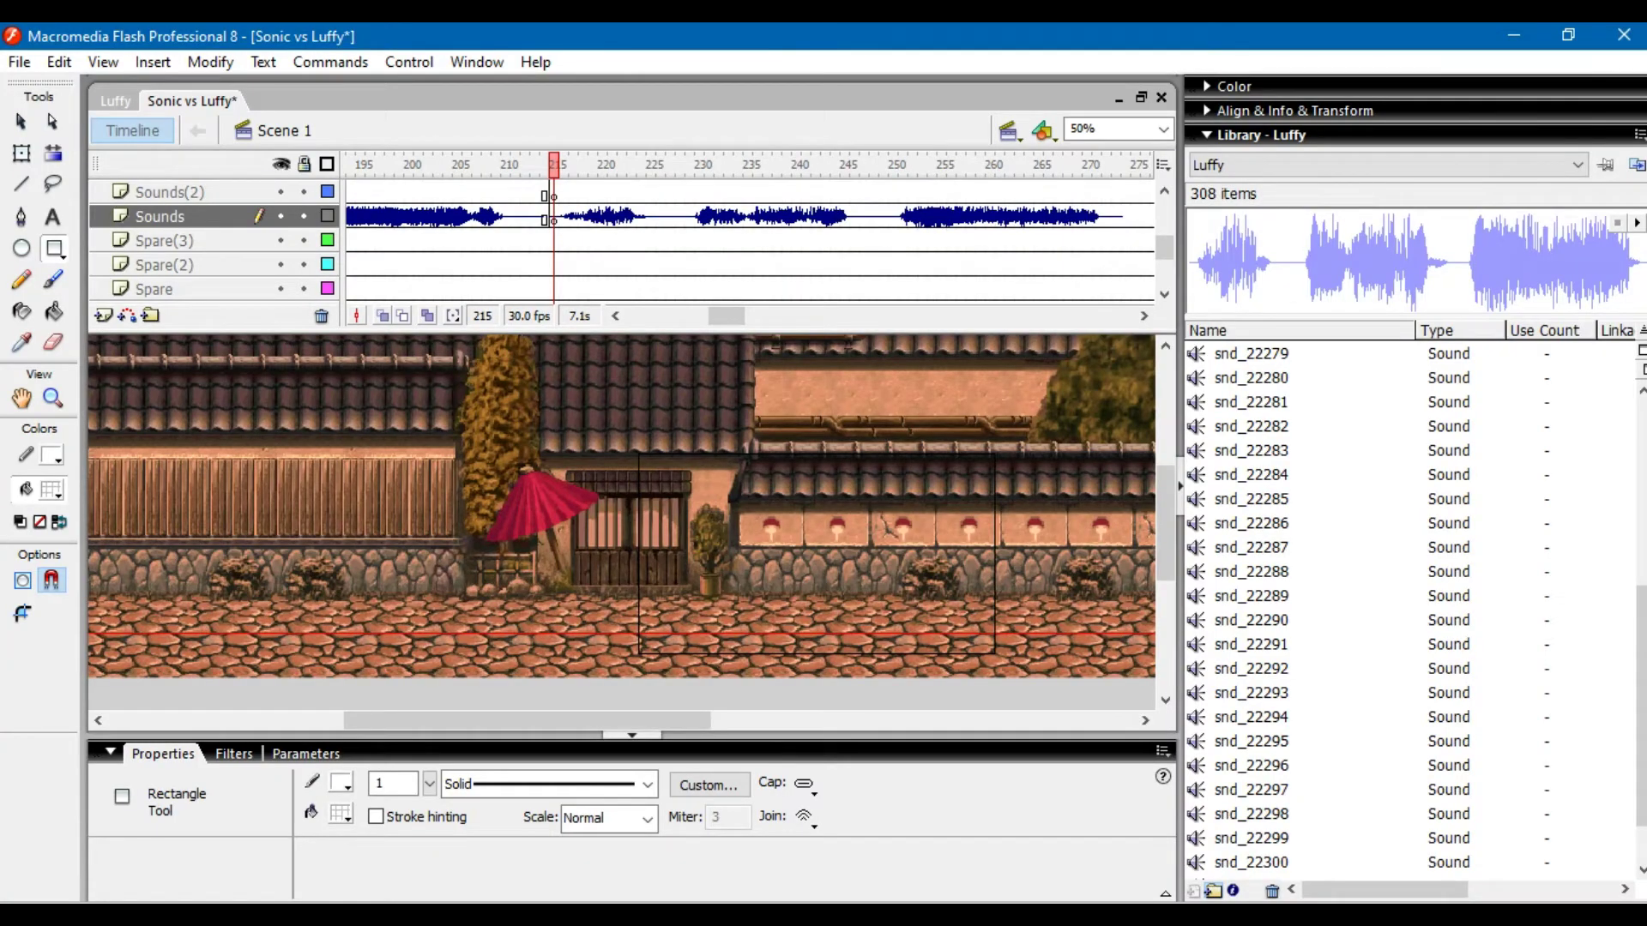
- End the voice clip on the Sounds layer with a blank keyframe at frame 247 and replay the sequence
key(Return)
key(Return)
click(864, 216)
right_click(865, 212)
click(922, 329)
drag(864, 164, 380, 164)
key(Return)
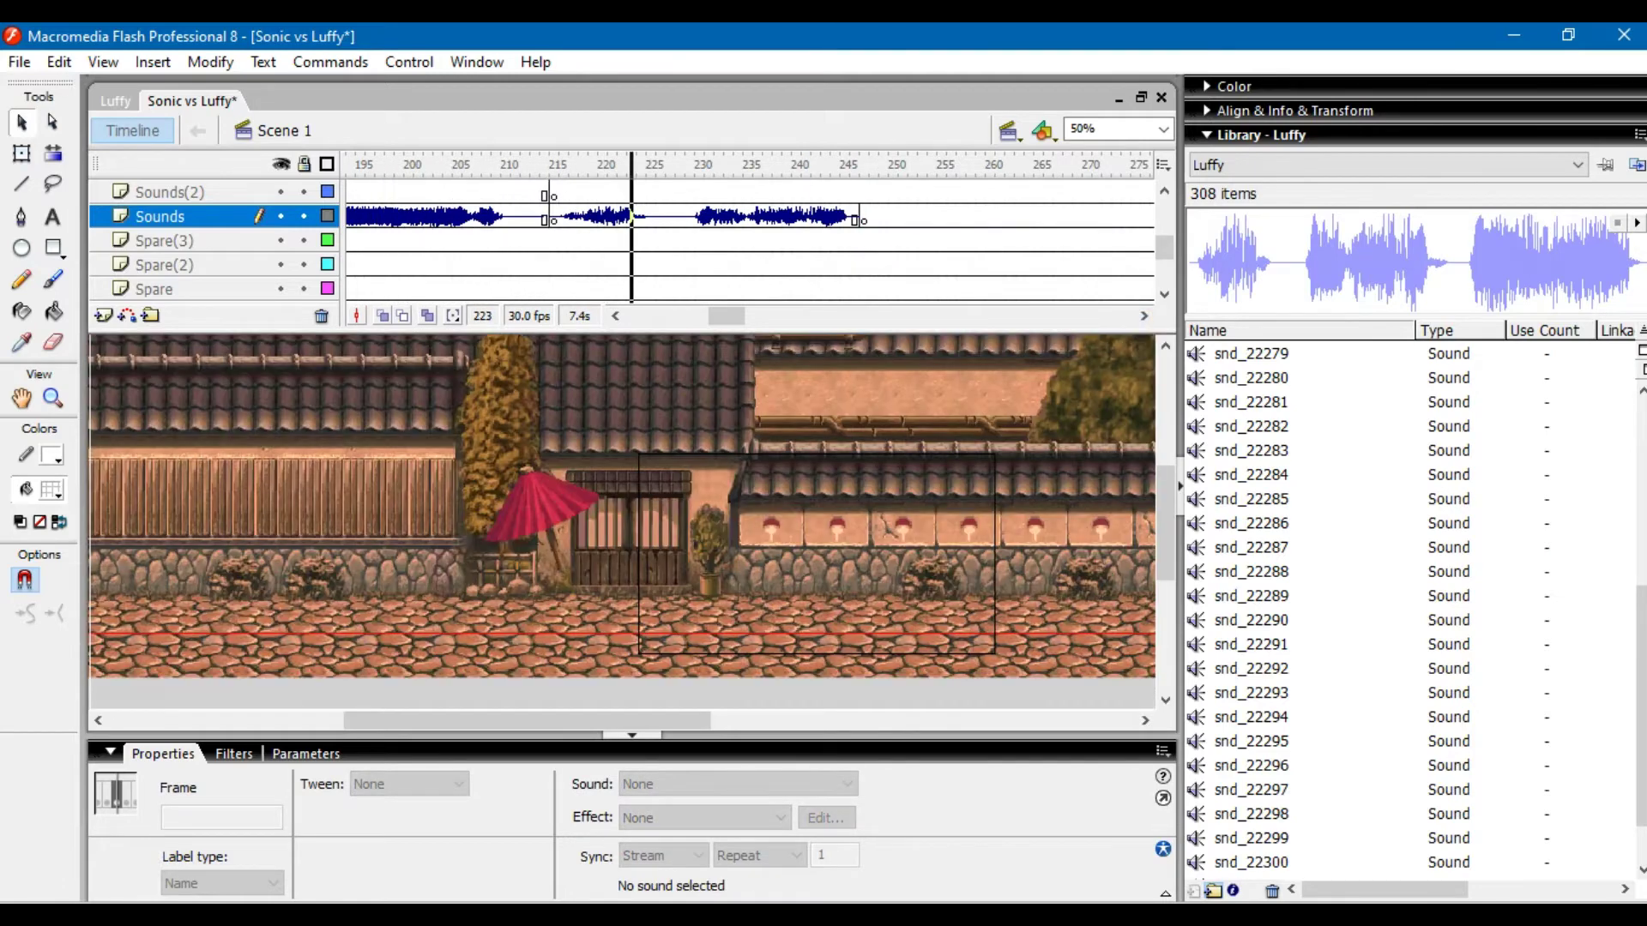
- Move the trimmed voice clip on the Sounds layer five frames later so it starts at frame 220
key(Return)
drag(565, 165, 555, 164)
click(553, 216)
drag(863, 216, 603, 216)
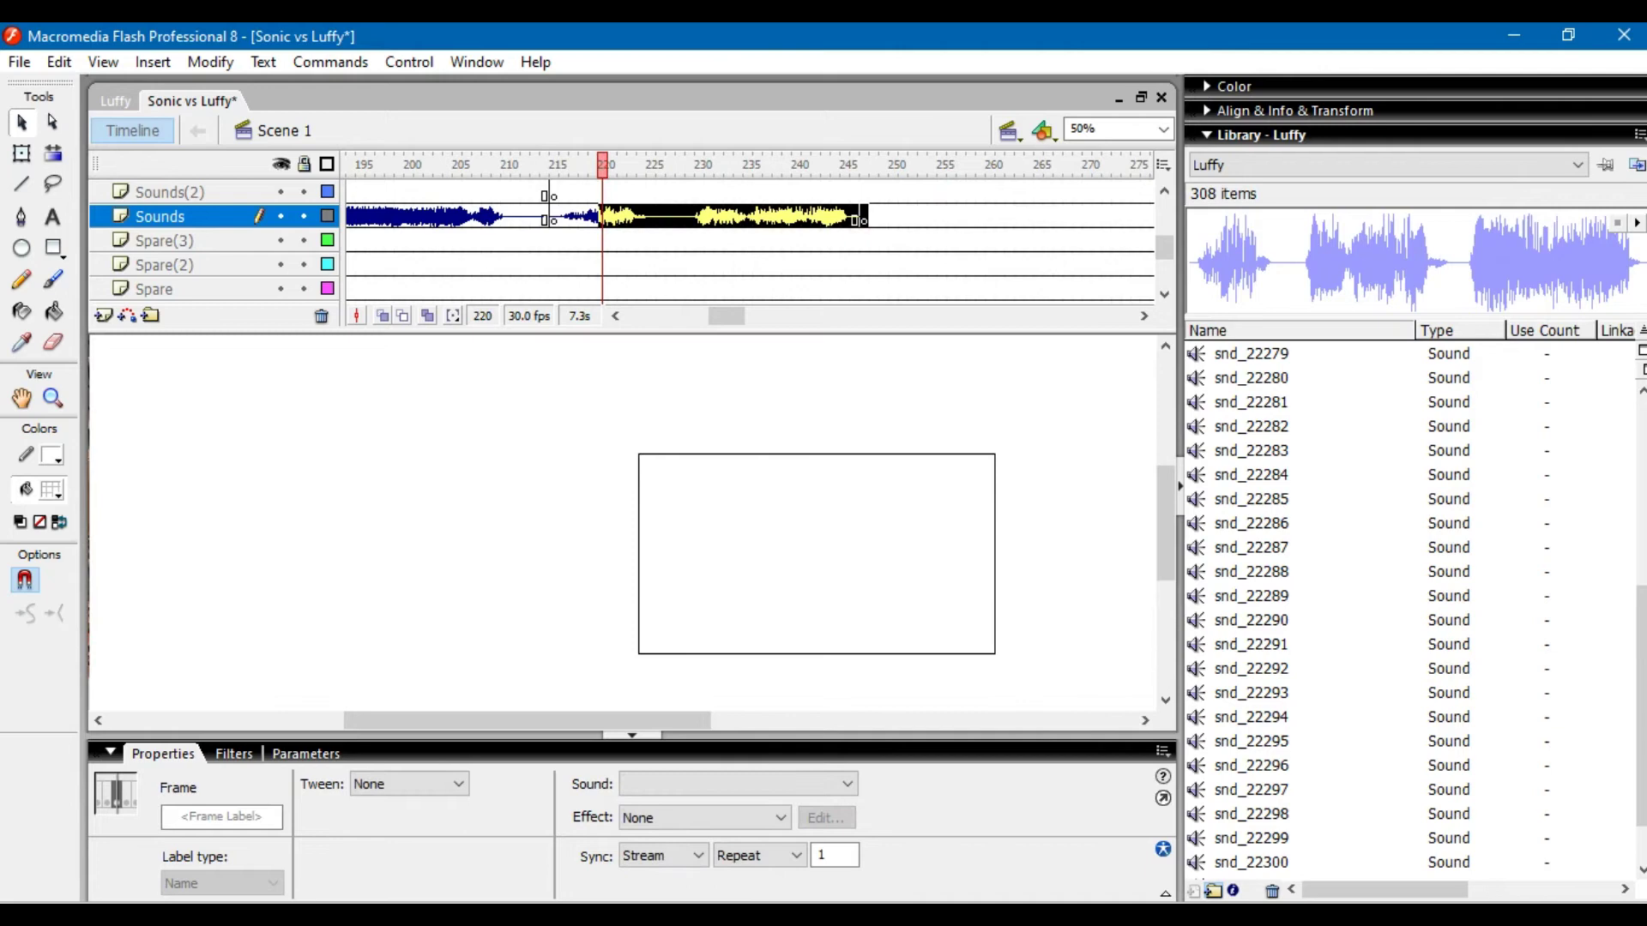
click(554, 216)
key(Return)
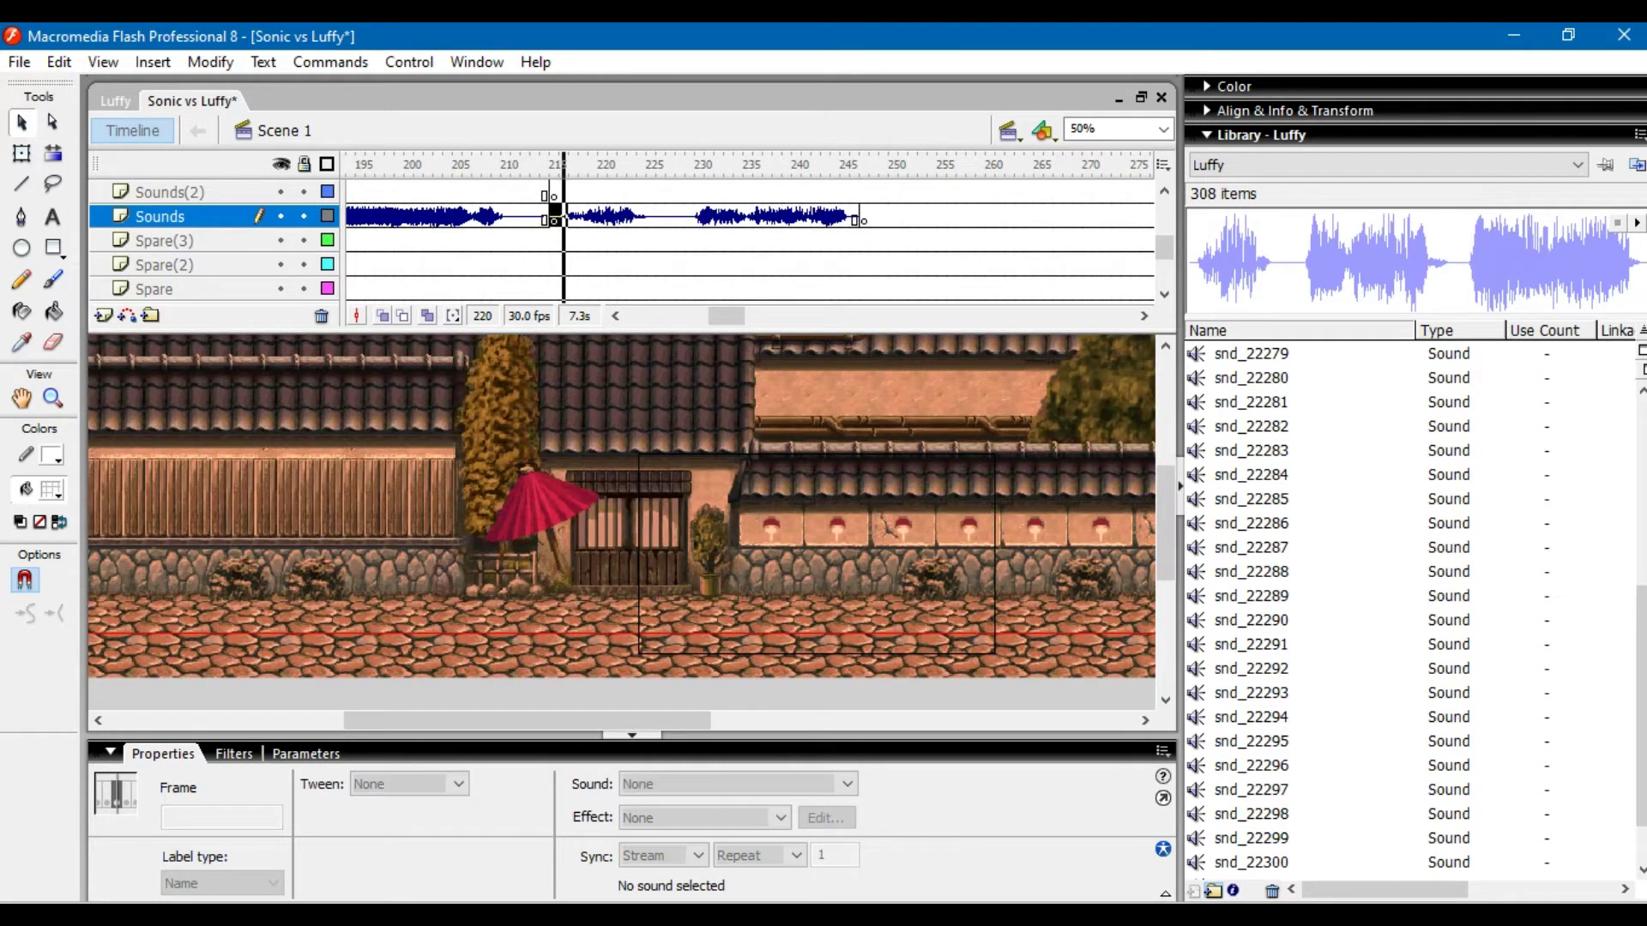
shift+click(864, 216)
drag(864, 216, 912, 216)
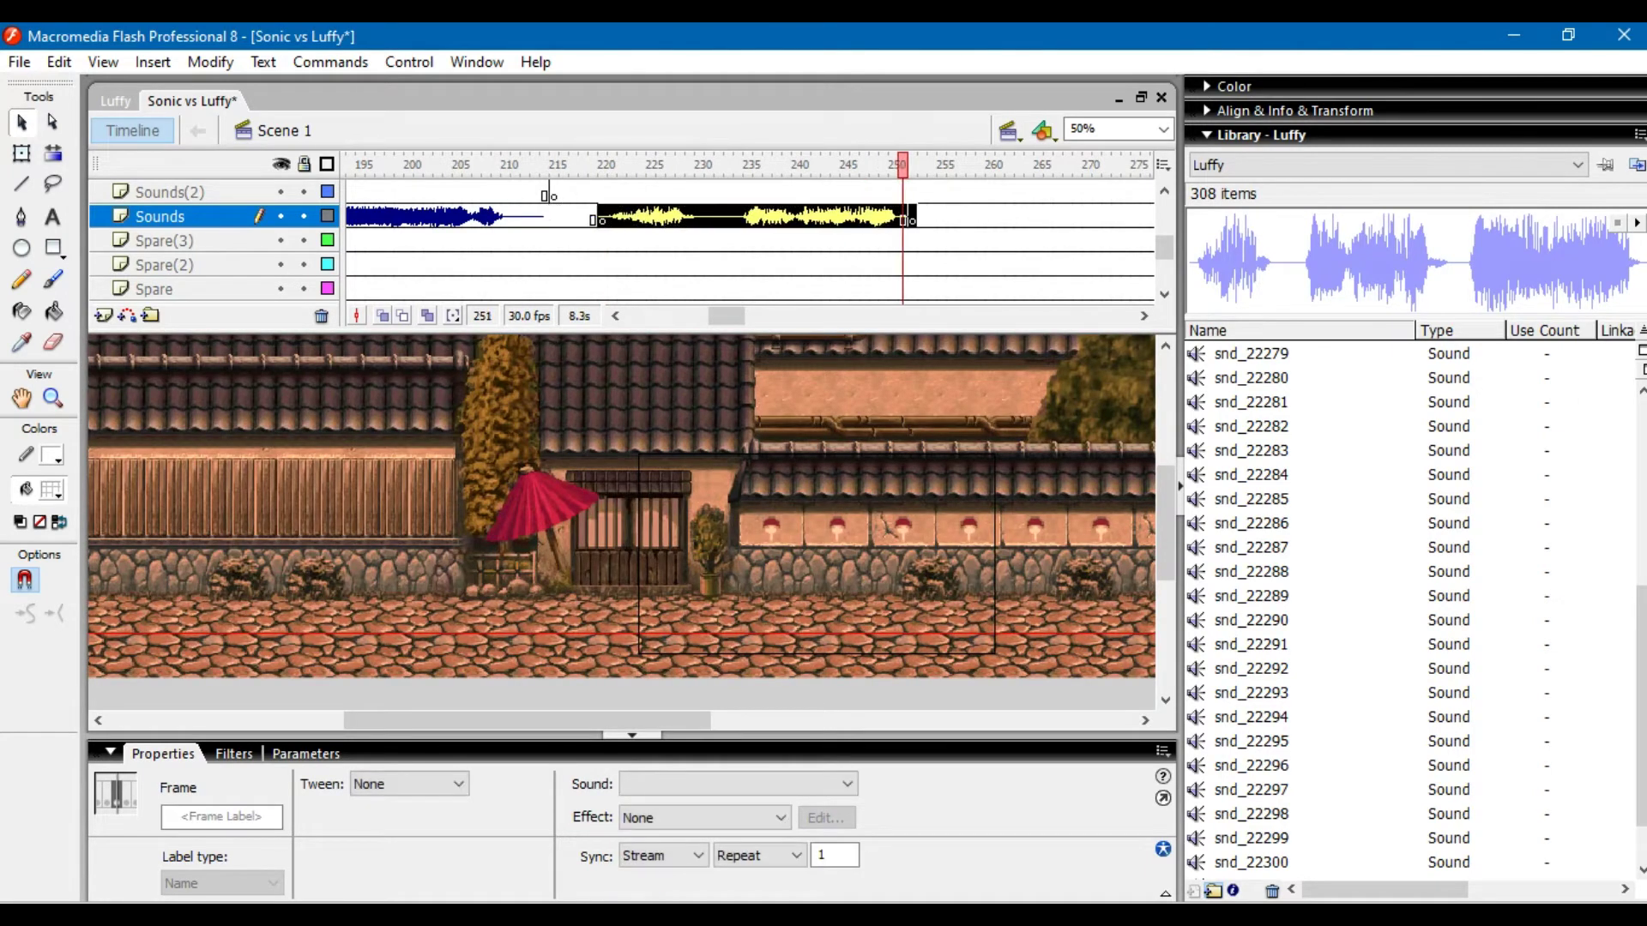
- Replay the scene from frame 220 and again from frame 205 to check the voice clip's timing
click(603, 164)
key(Return)
click(457, 165)
key(Return)
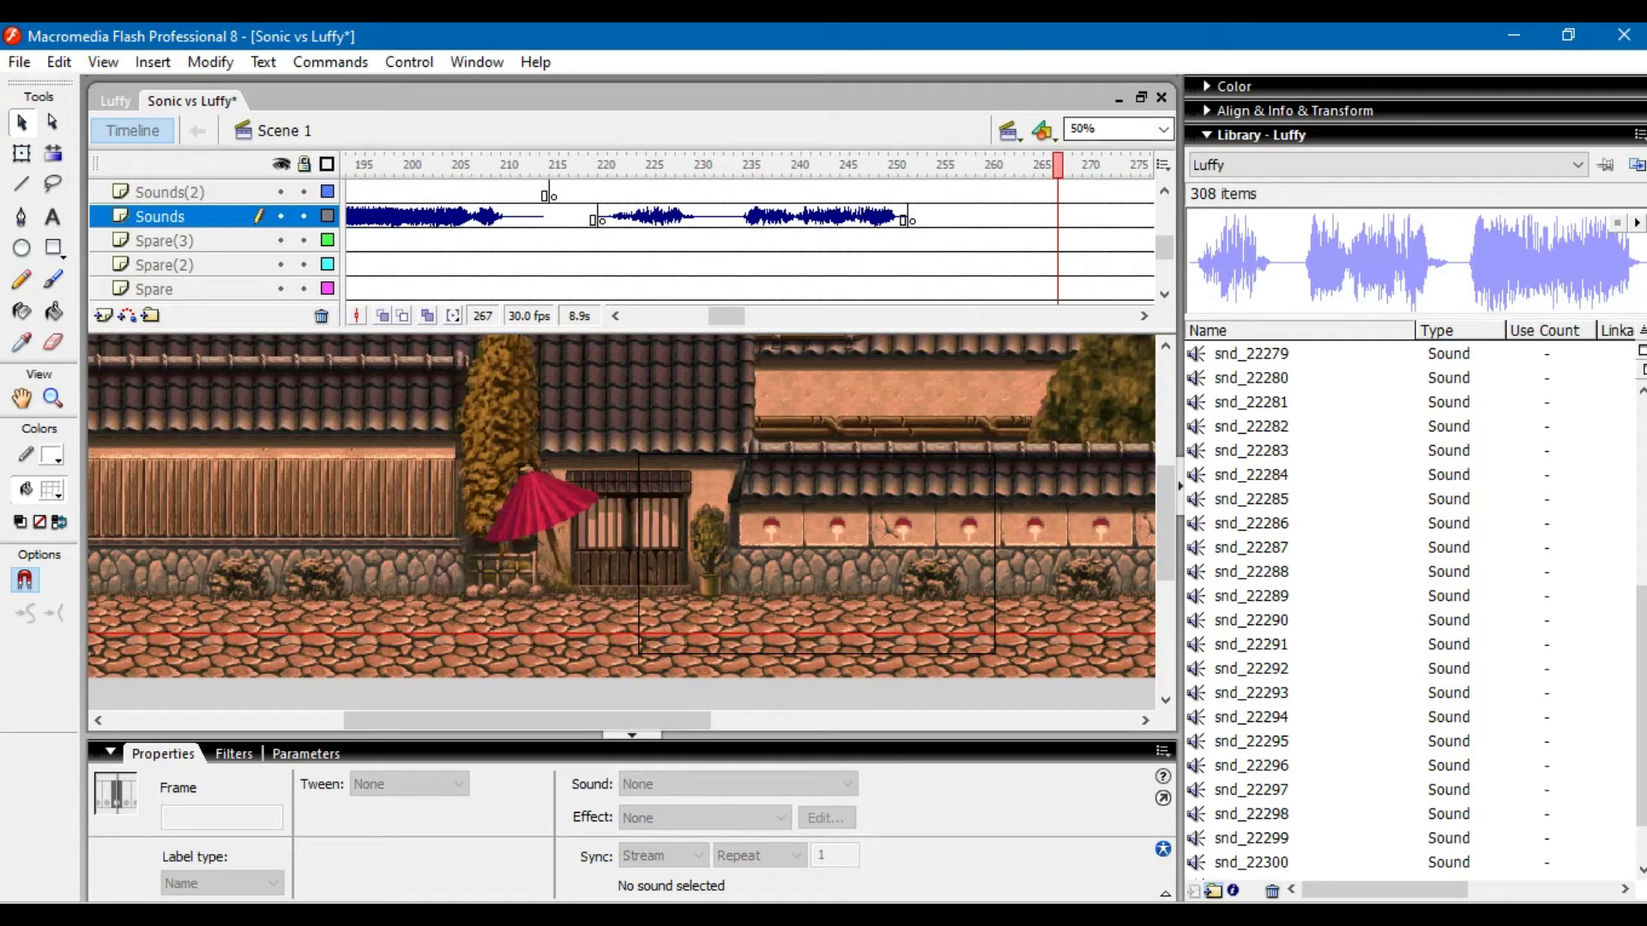
- Insert a keyframe at frame 220 on the V-cam layer and hide the white flash on Layer 15
scroll(601, 240, up, 5)
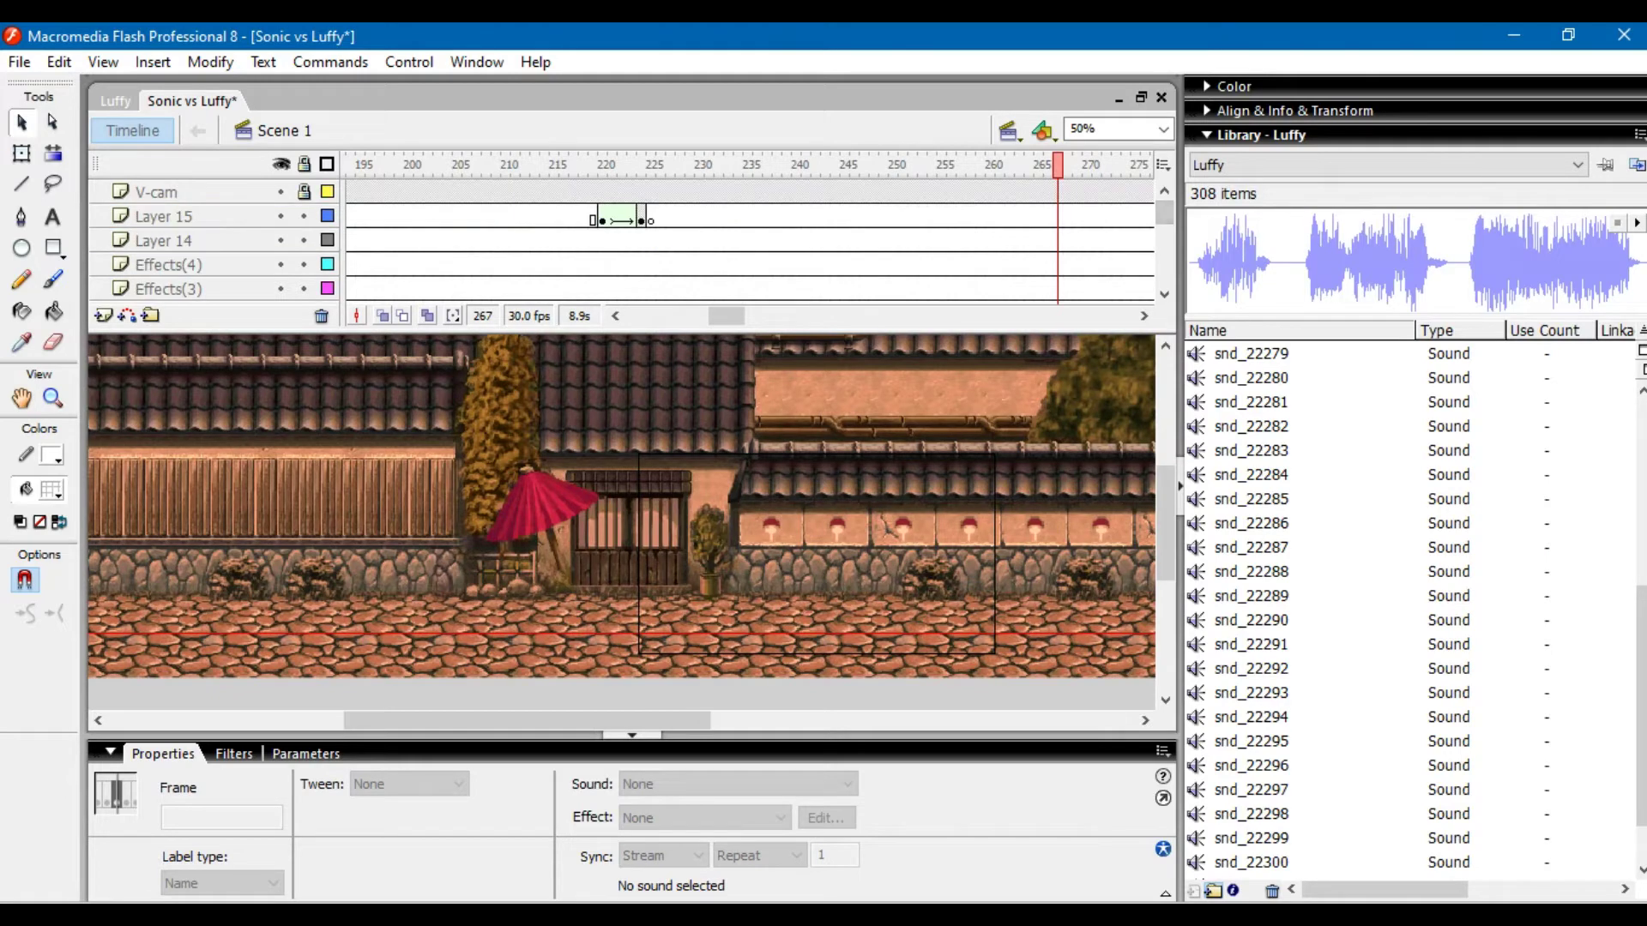
click(602, 193)
right_click(603, 192)
click(652, 312)
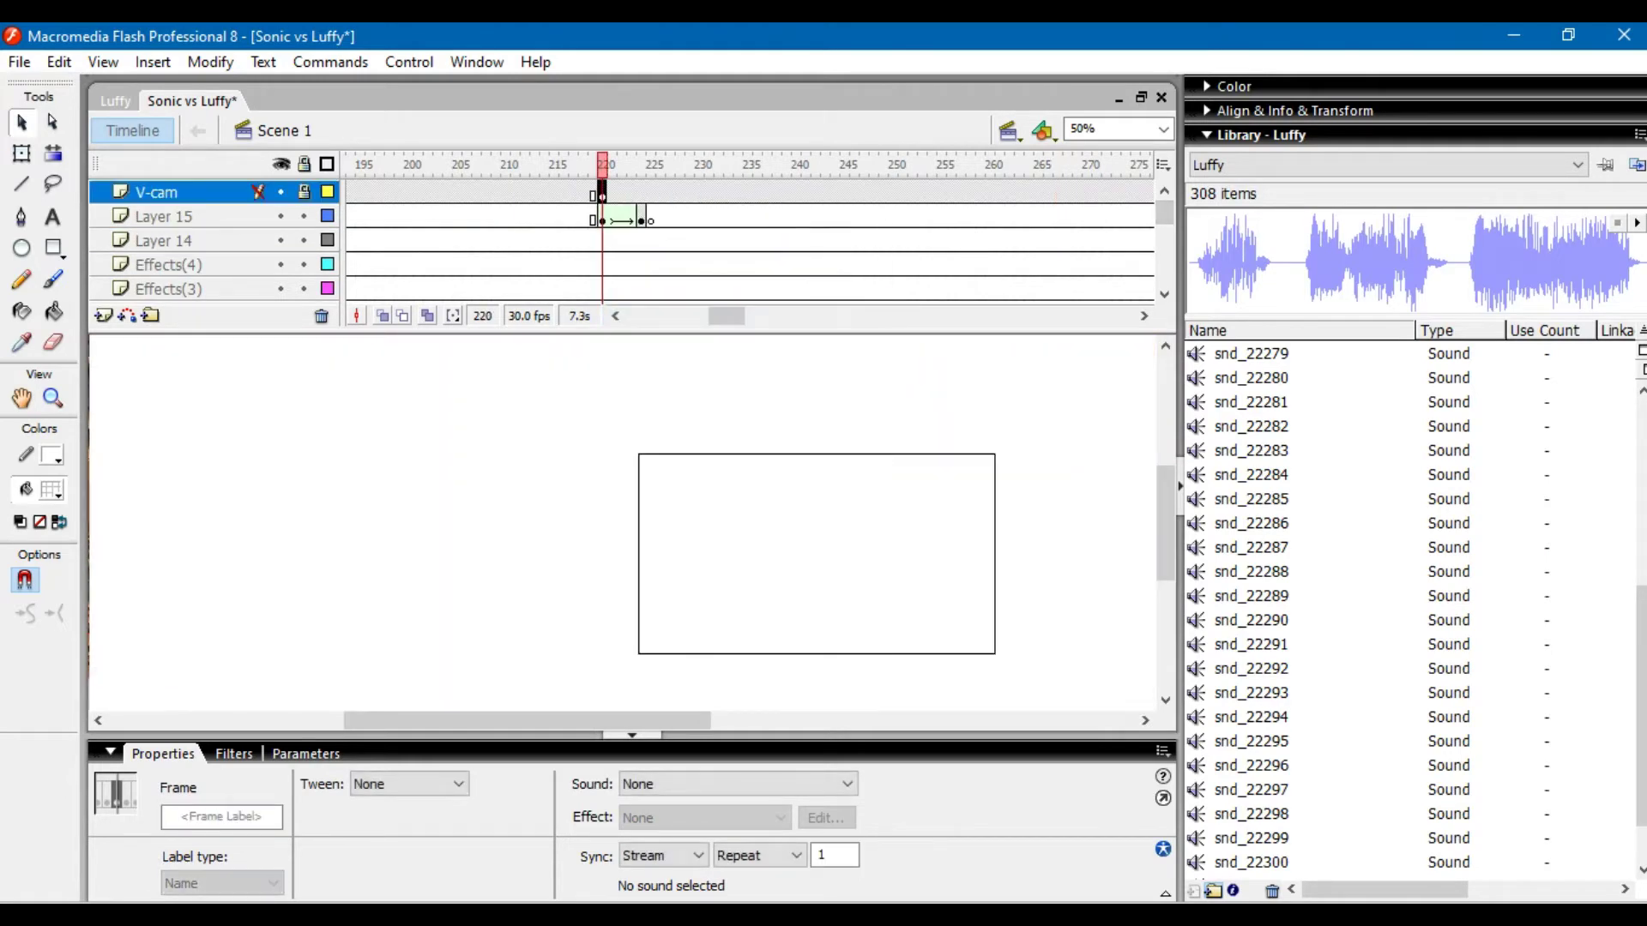
click(280, 216)
drag(603, 165, 631, 165)
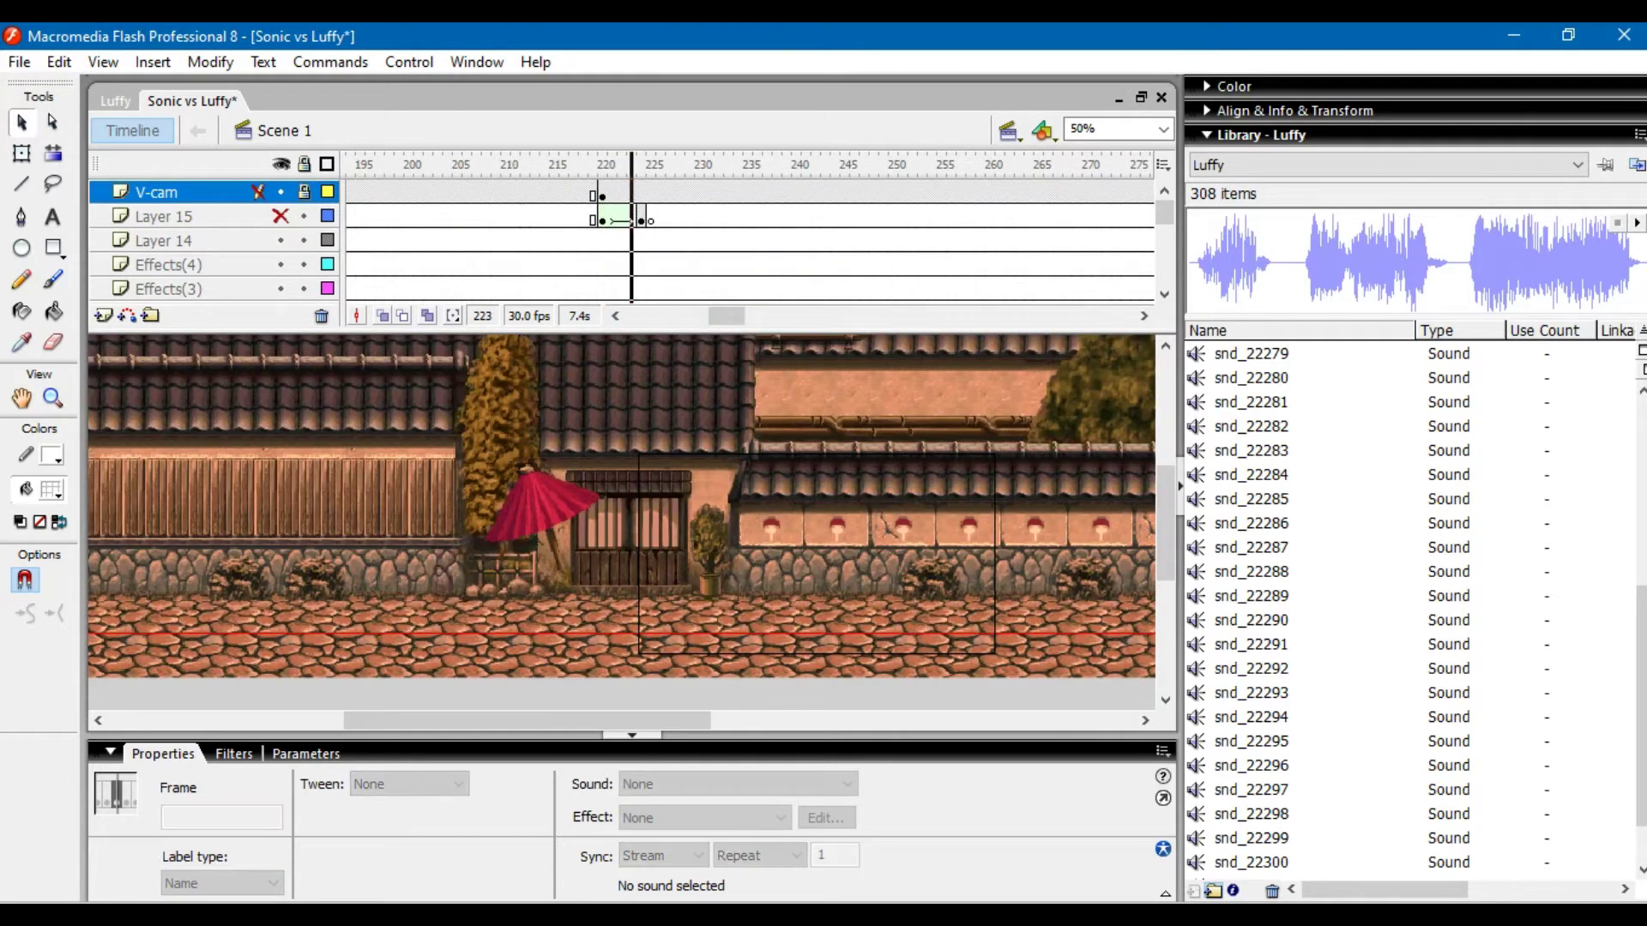
- Enlarge the V-cam frame slightly at frame 220, shift it left over the gate, and lock its layer again
key(comma)
key(comma)
key(comma)
click(646, 555)
drag(646, 555, 714, 555)
key(q)
drag(892, 455, 911, 444)
drag(798, 532, 839, 519)
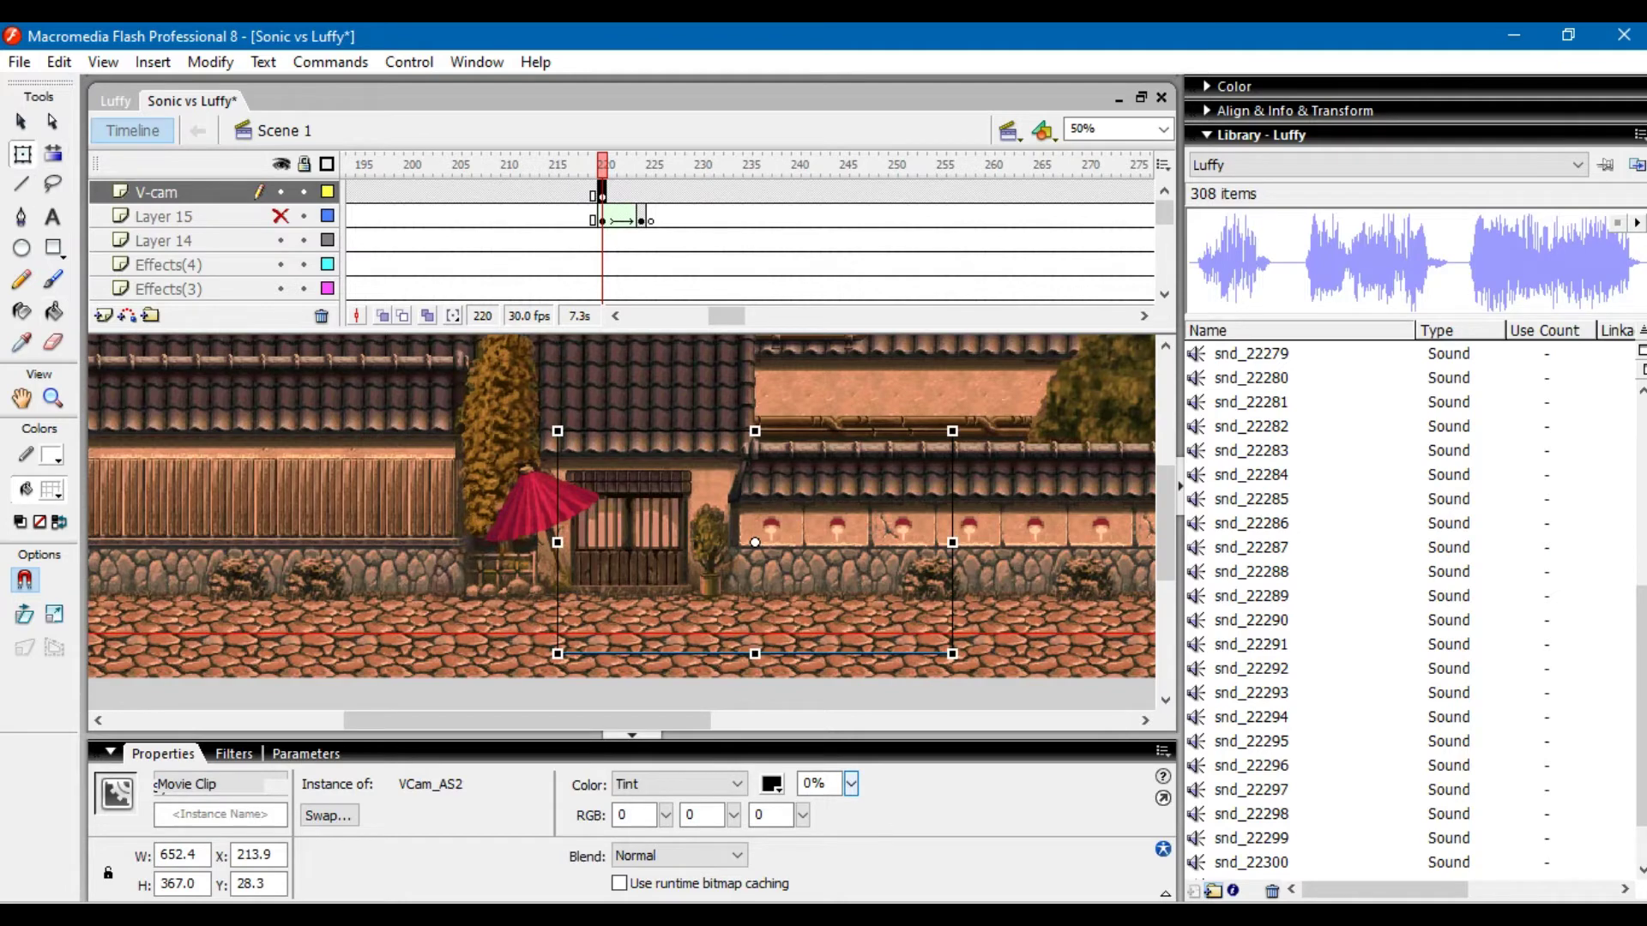
click(304, 192)
- Glance at the Luffy Vs. Sonic video, return to Flash, then unlock and select Layer 18 with the background
key(alt+Tab)
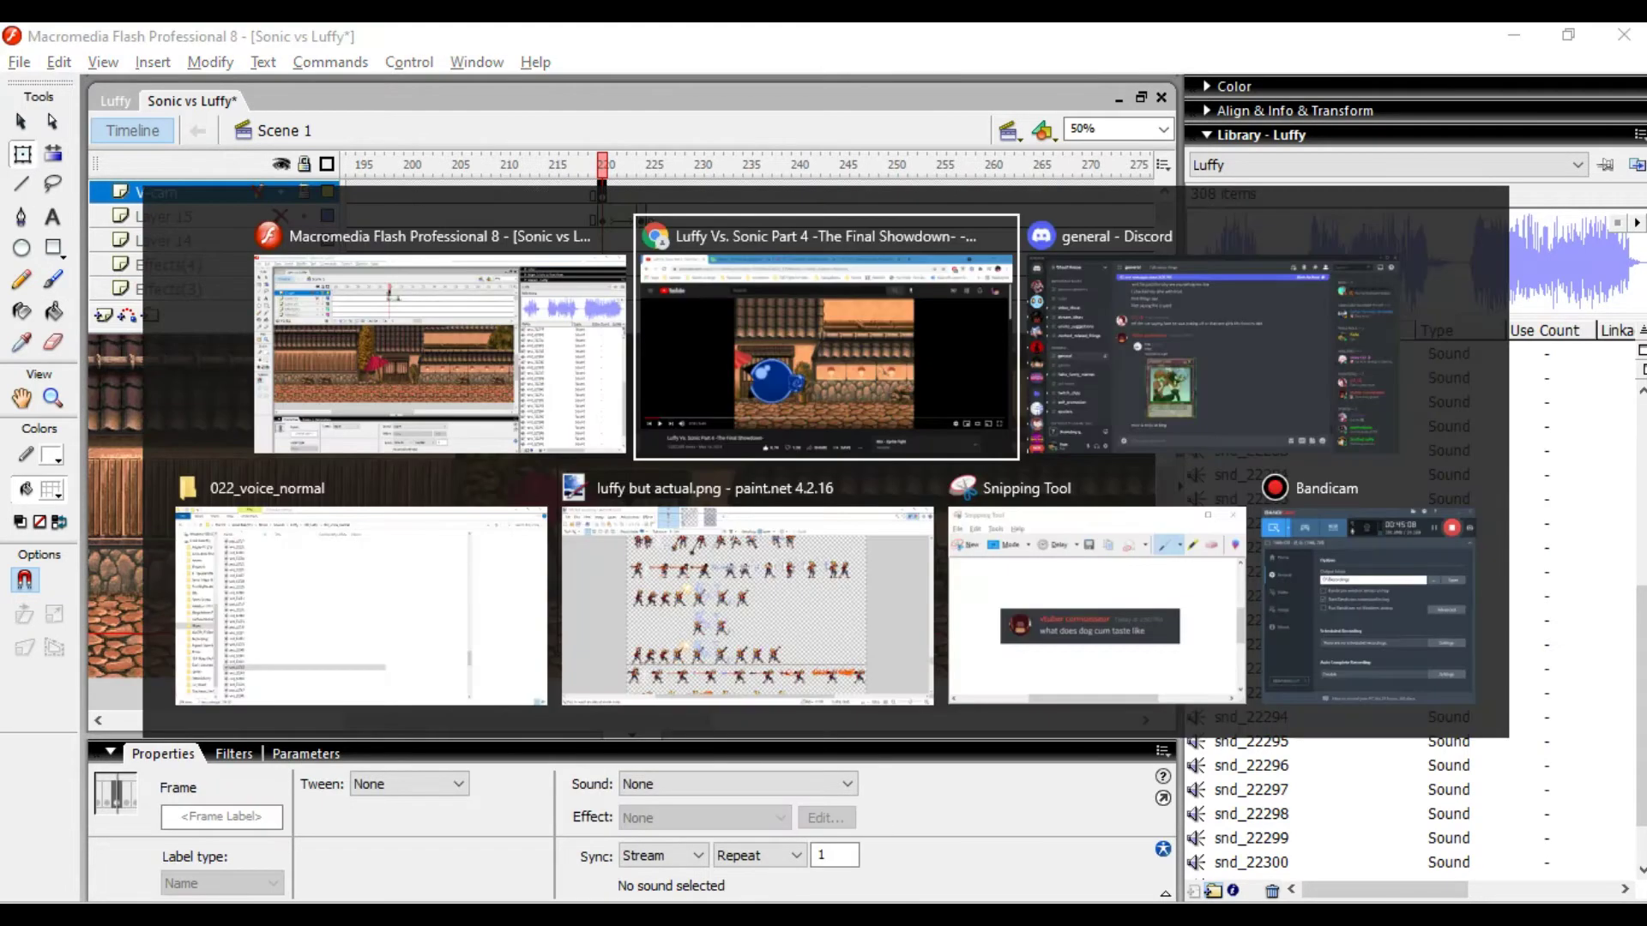
key(alt+Tab)
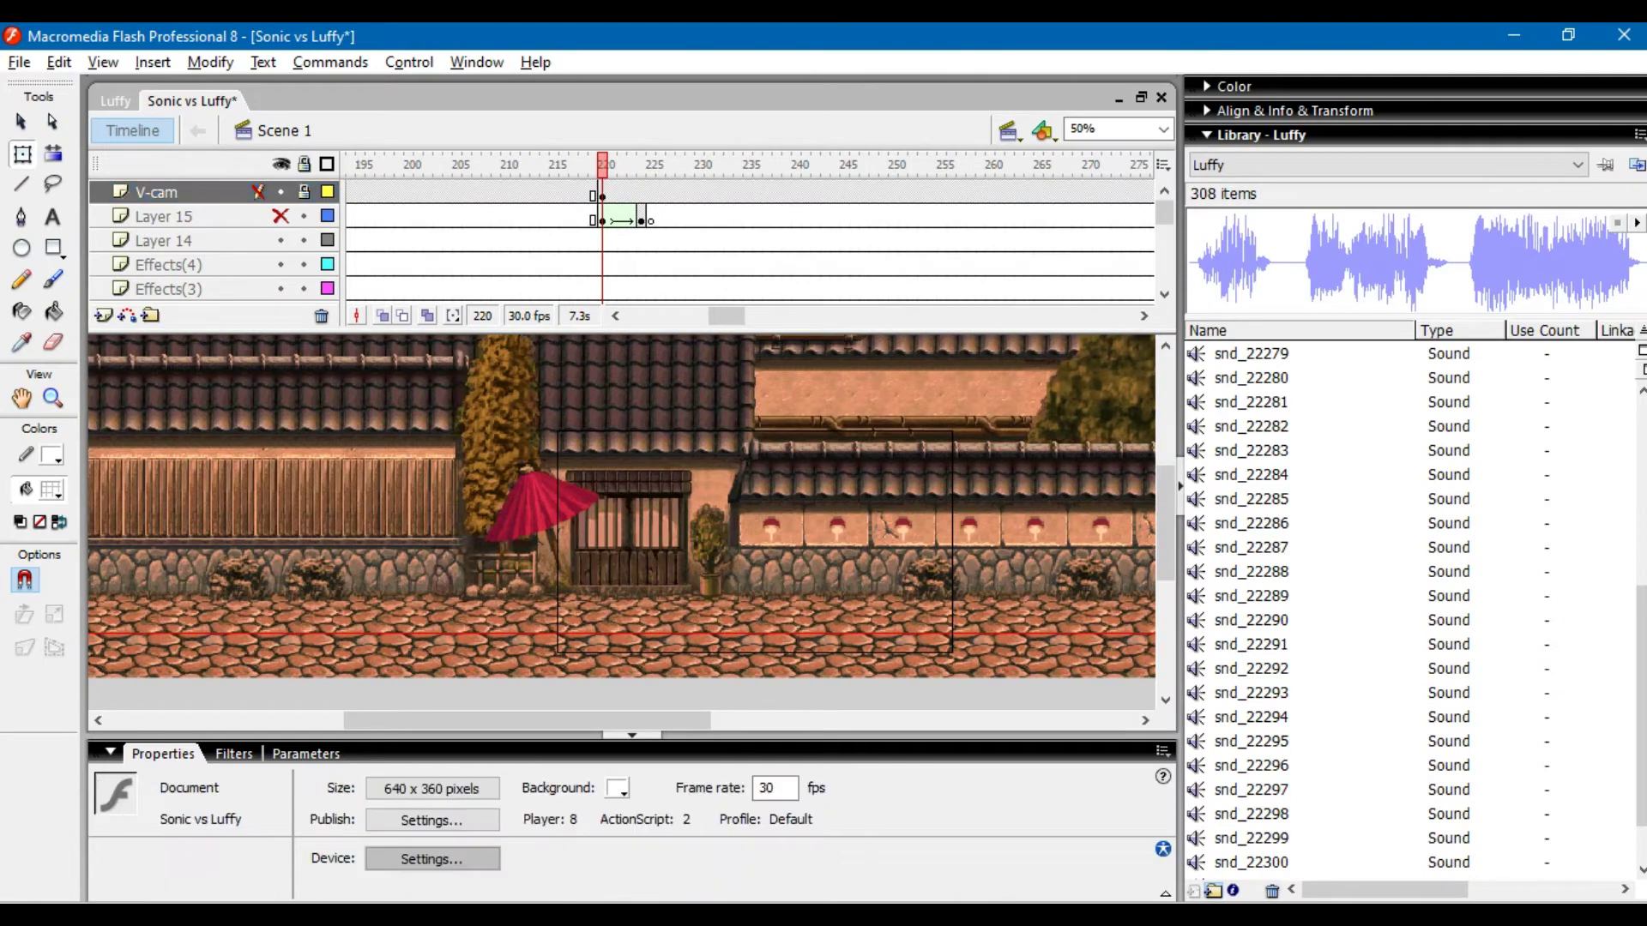
drag(1164, 212, 1164, 273)
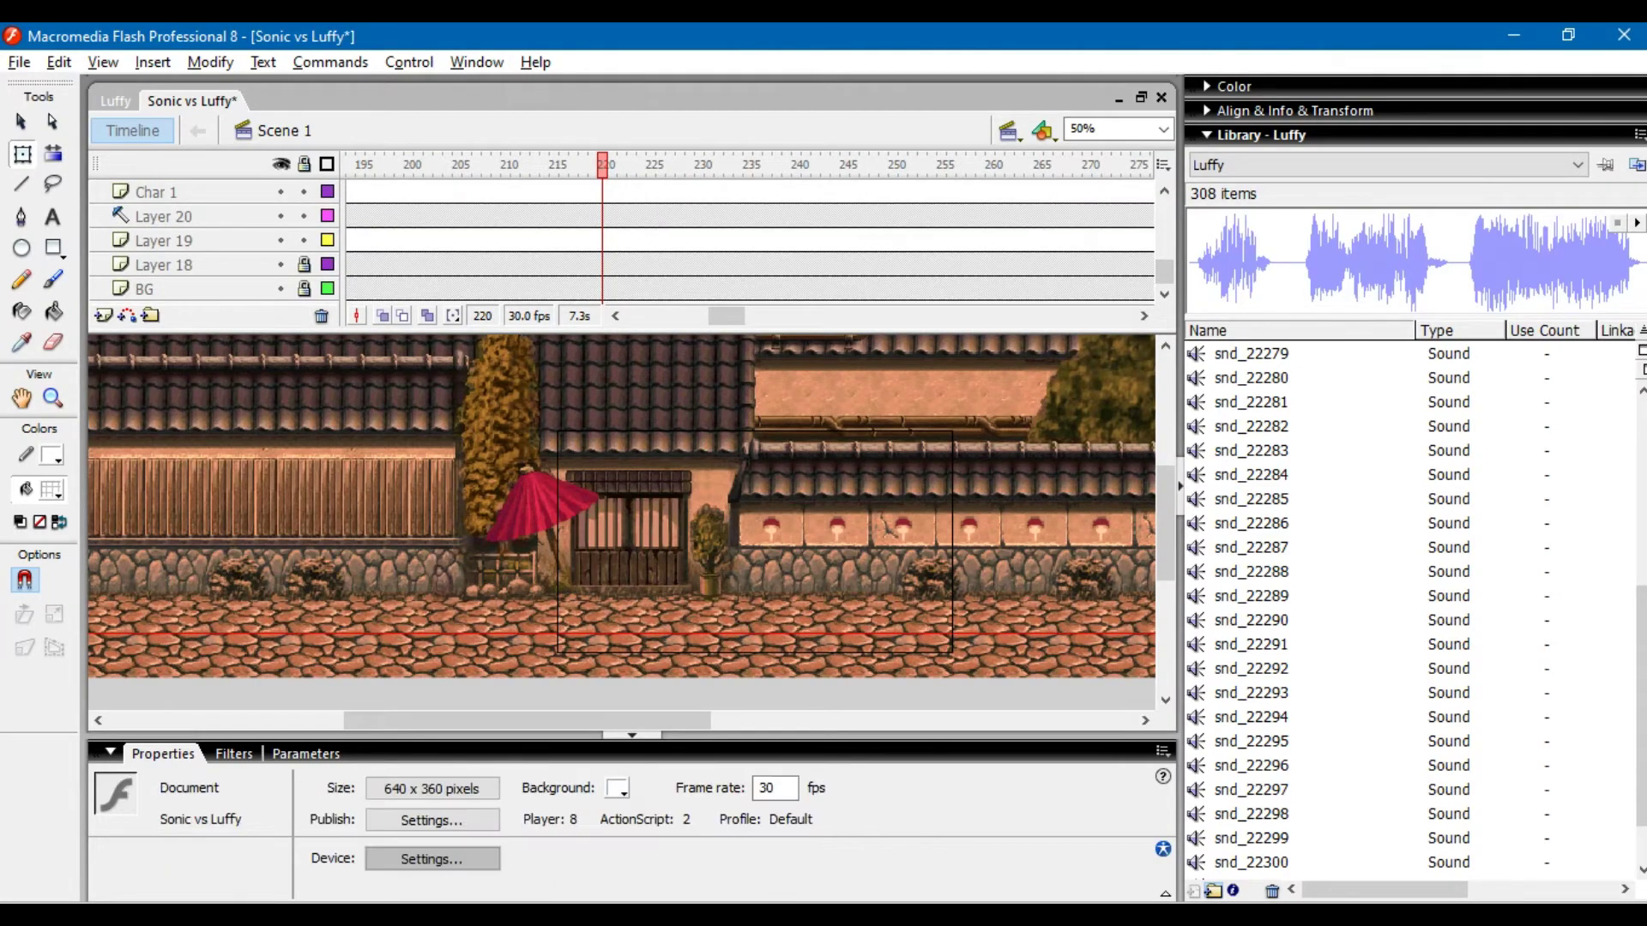
click(304, 289)
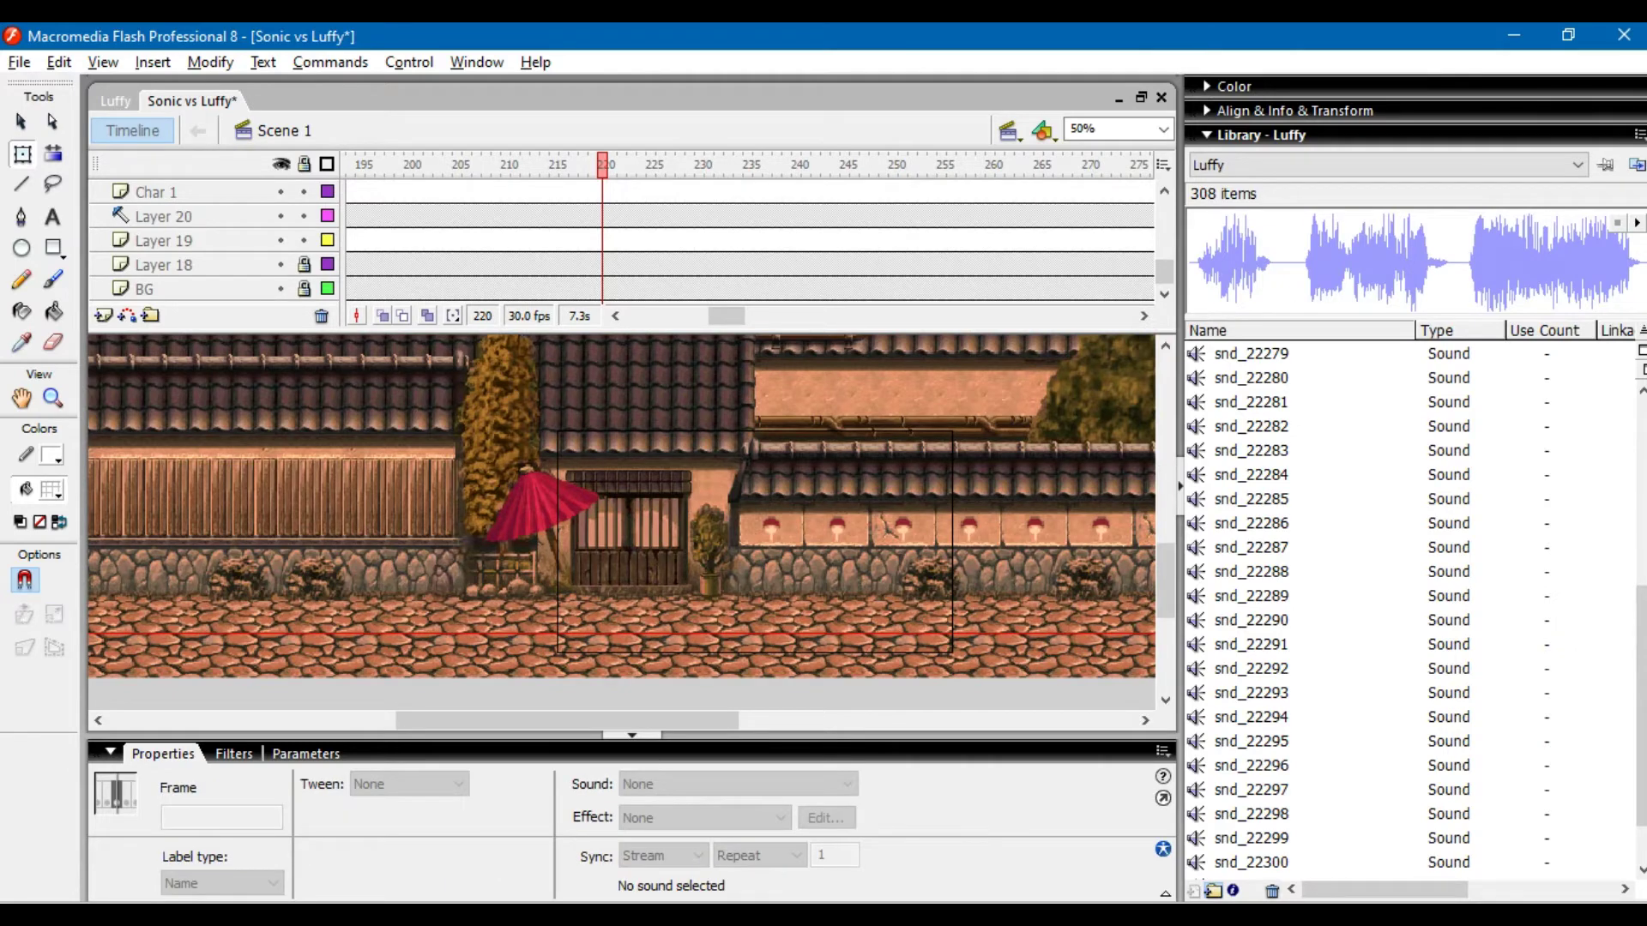
click(304, 265)
click(164, 265)
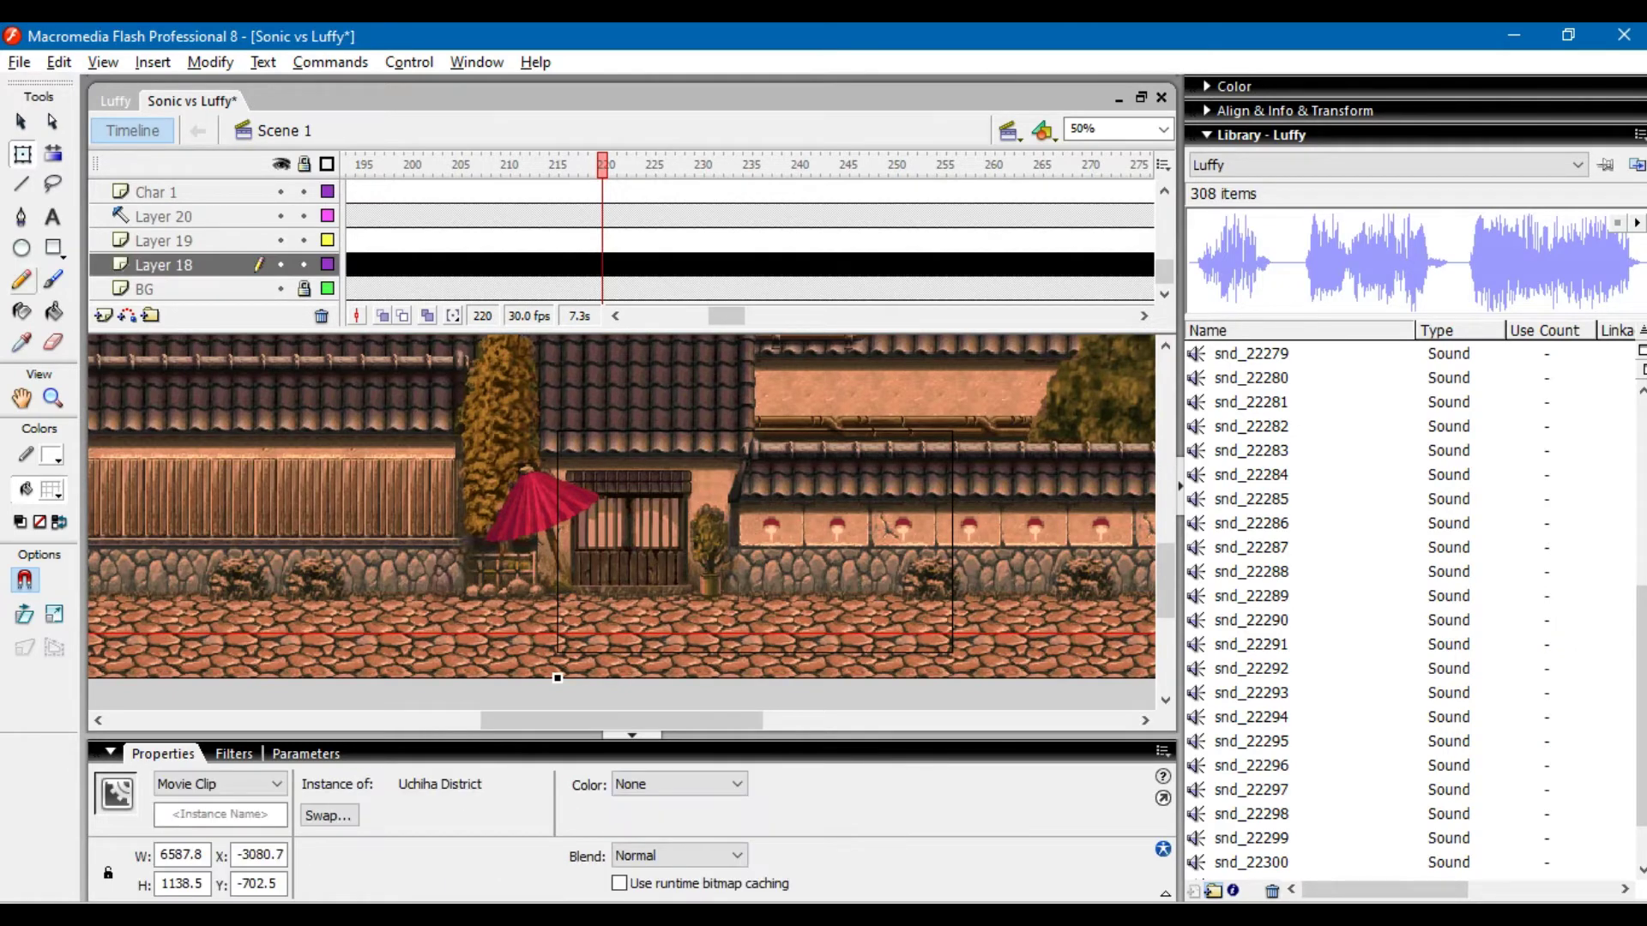
- Try to lasso the gate area of the background on Layer 18
key(l)
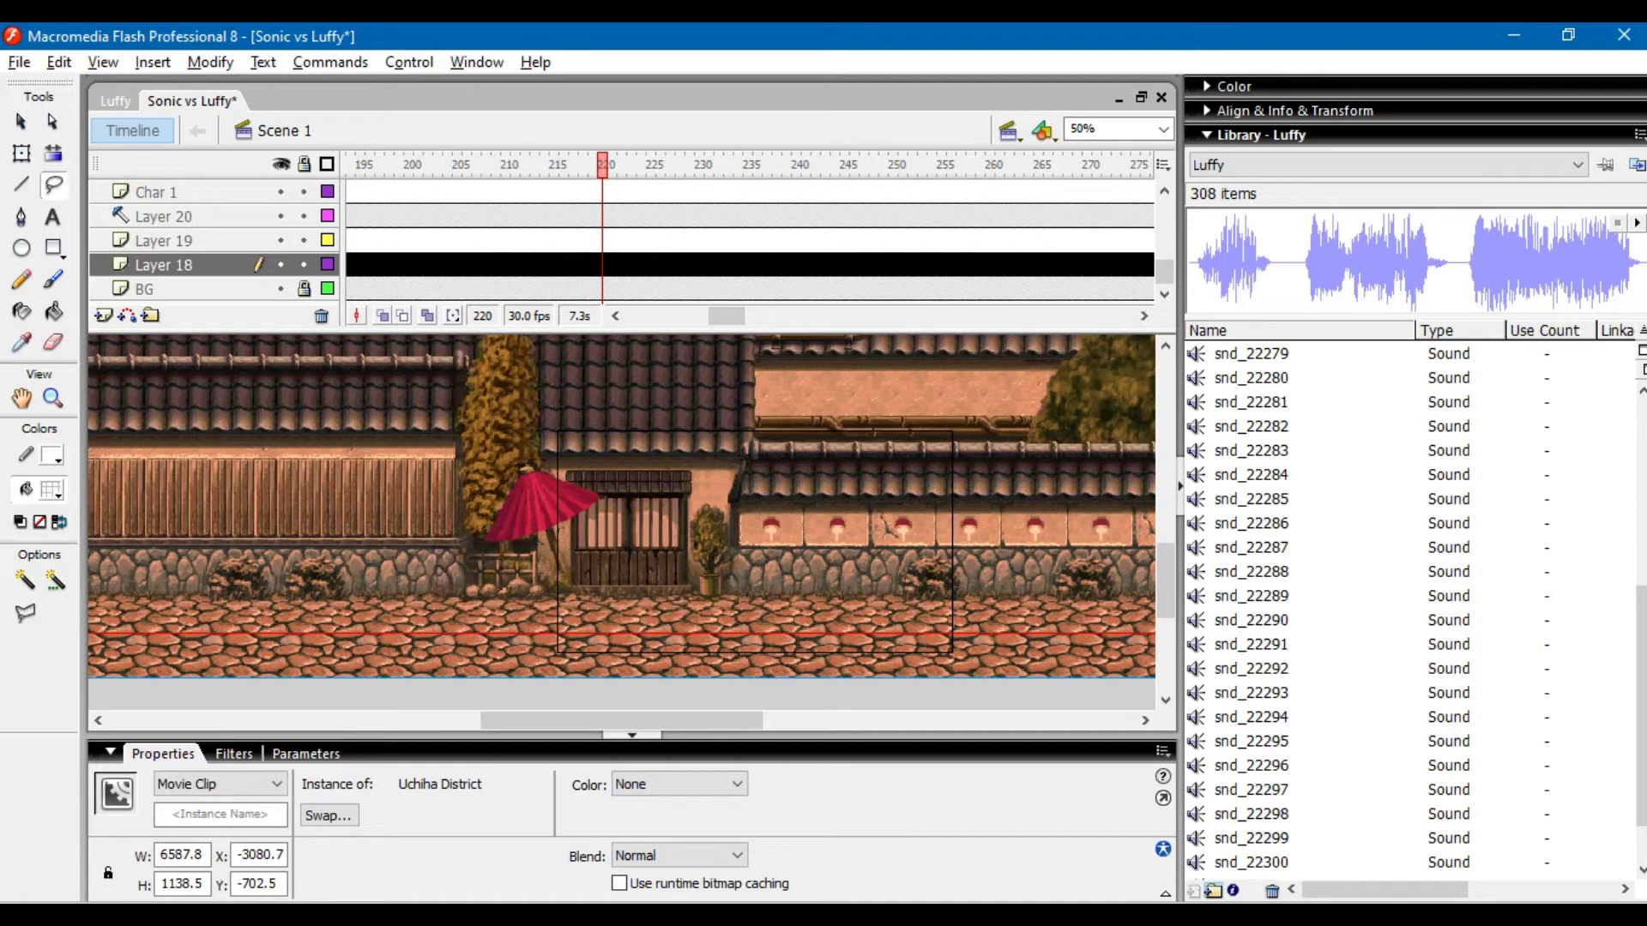
key(Escape)
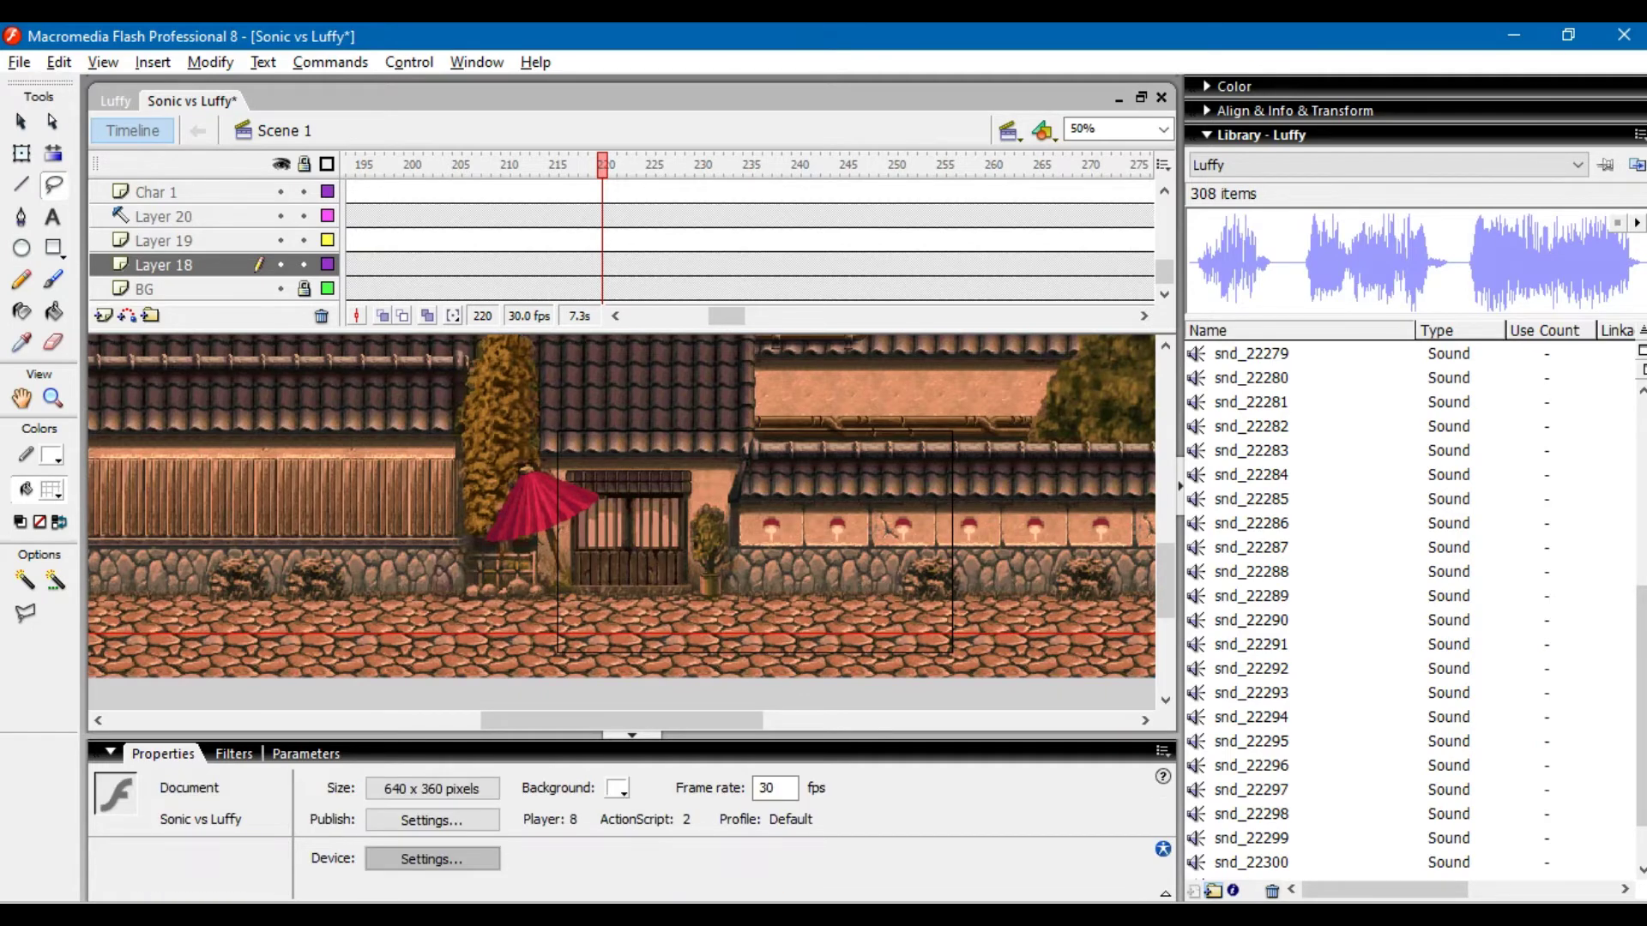
drag(612, 521, 621, 517)
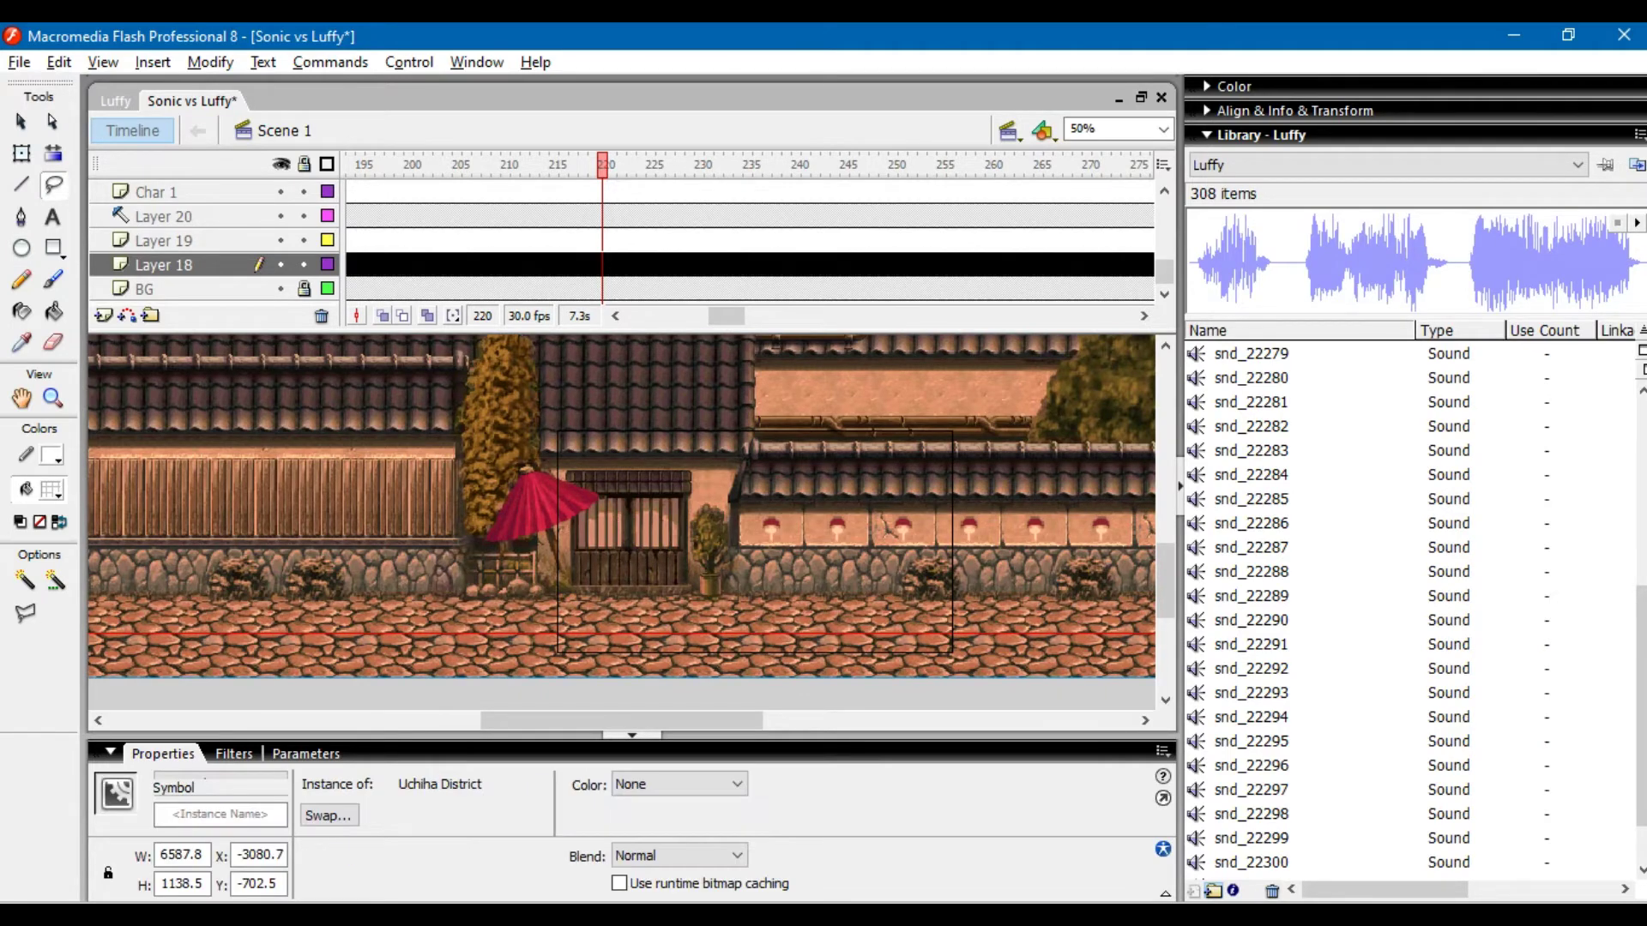
key(ctrl+shift+a)
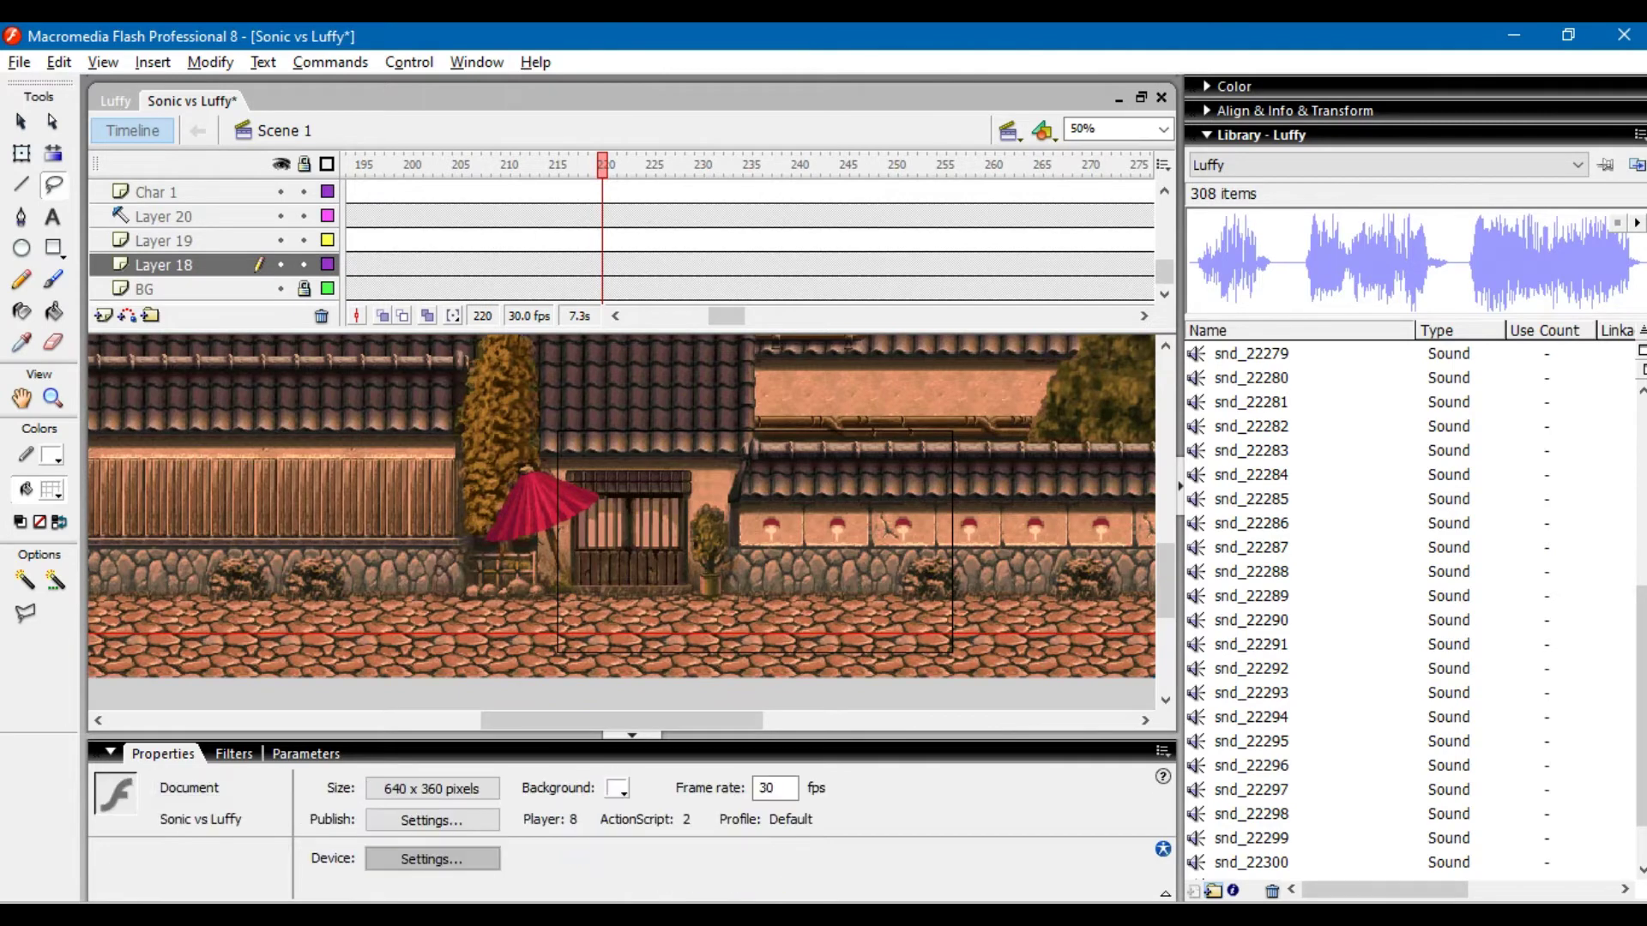
- Insert a keyframe at frame 220 on Layer 18, duplicate the Uchiha District symbol and open the duplicate for editing
click(602, 264)
right_click(603, 259)
click(698, 371)
right_click(654, 388)
click(756, 824)
click(952, 483)
key(ctrl+shift+a)
double_click(738, 549)
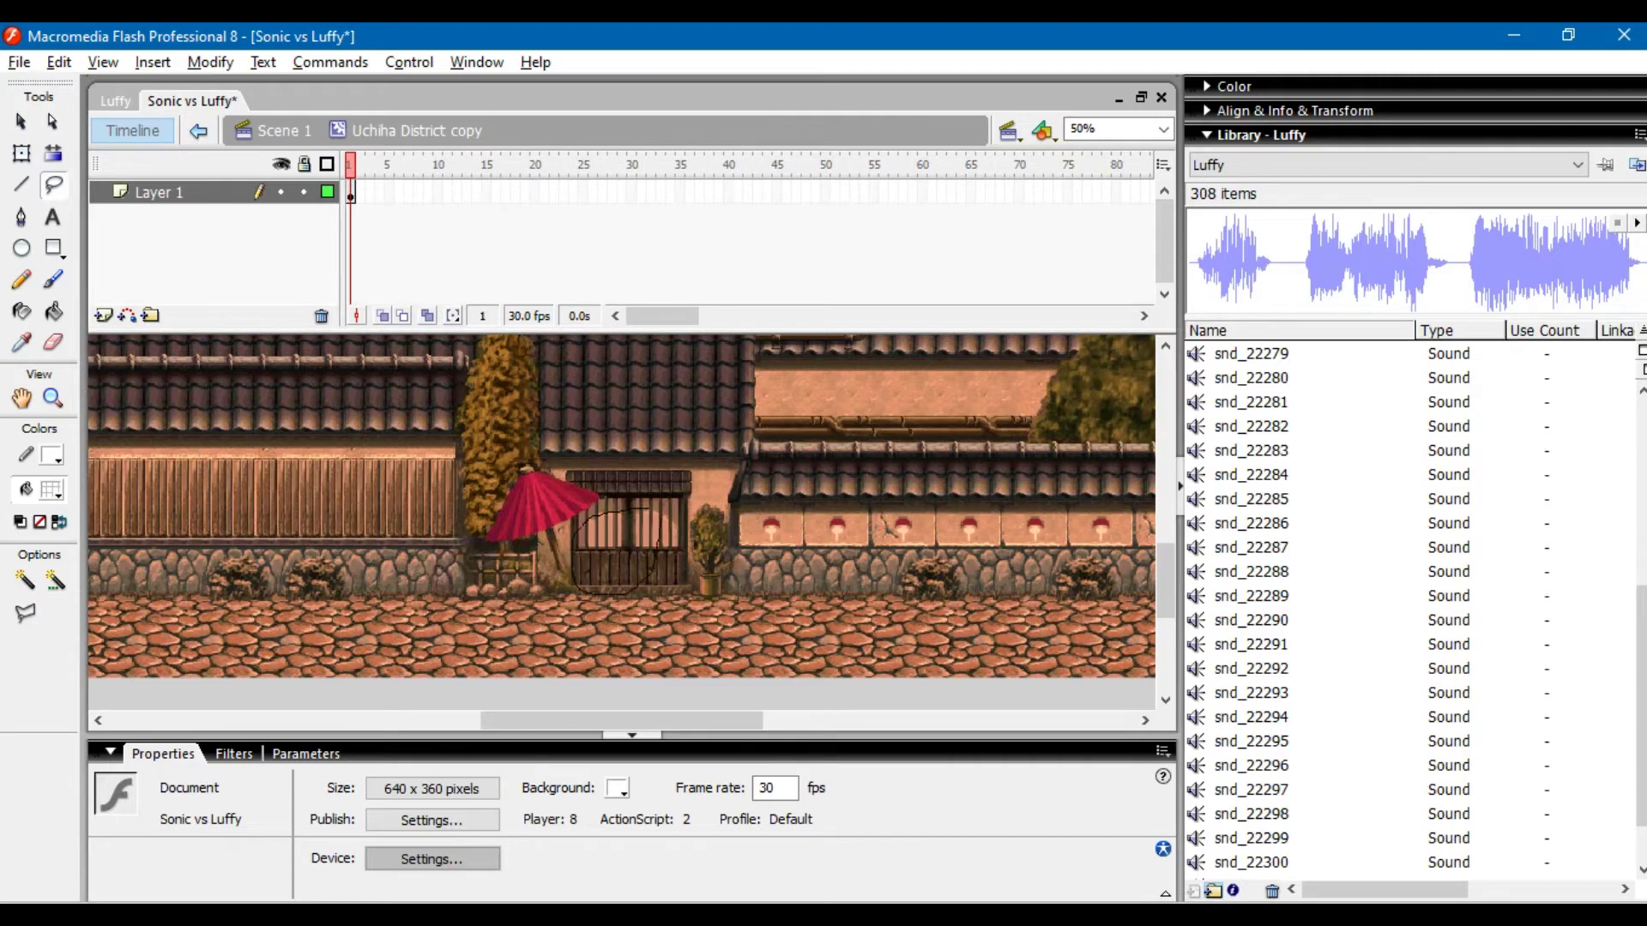
drag(658, 538, 652, 511)
key(ctrl+shift+a)
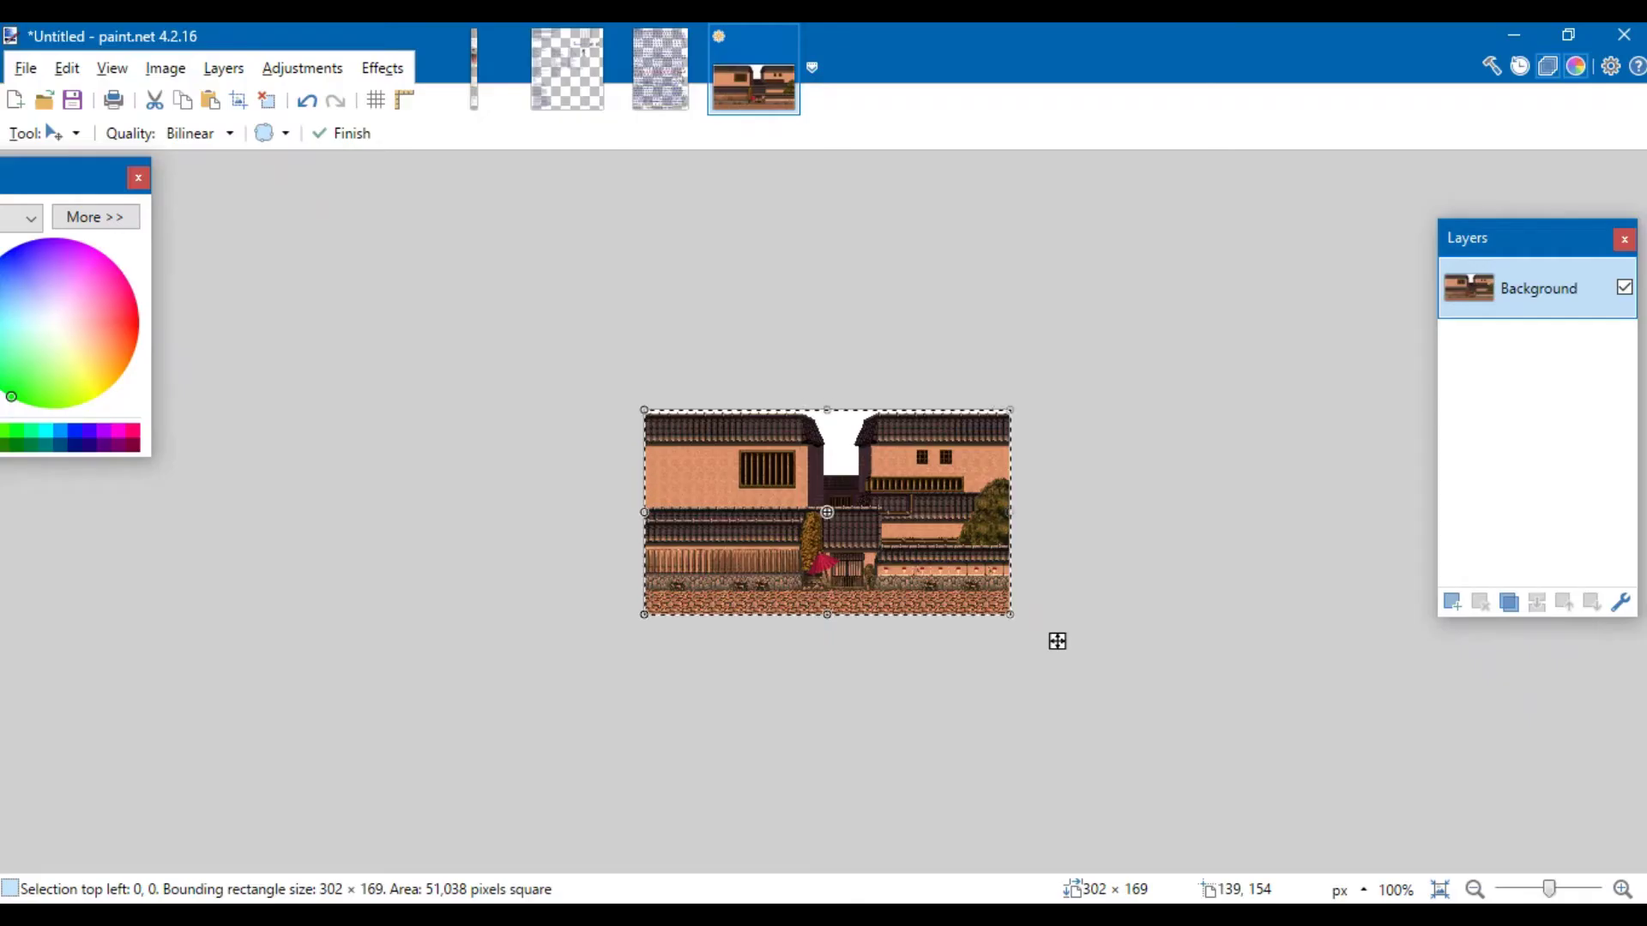
- Switch to paint.net, inspect the pasted background image up close and close it without saving
scroll(1057, 641, up, 5)
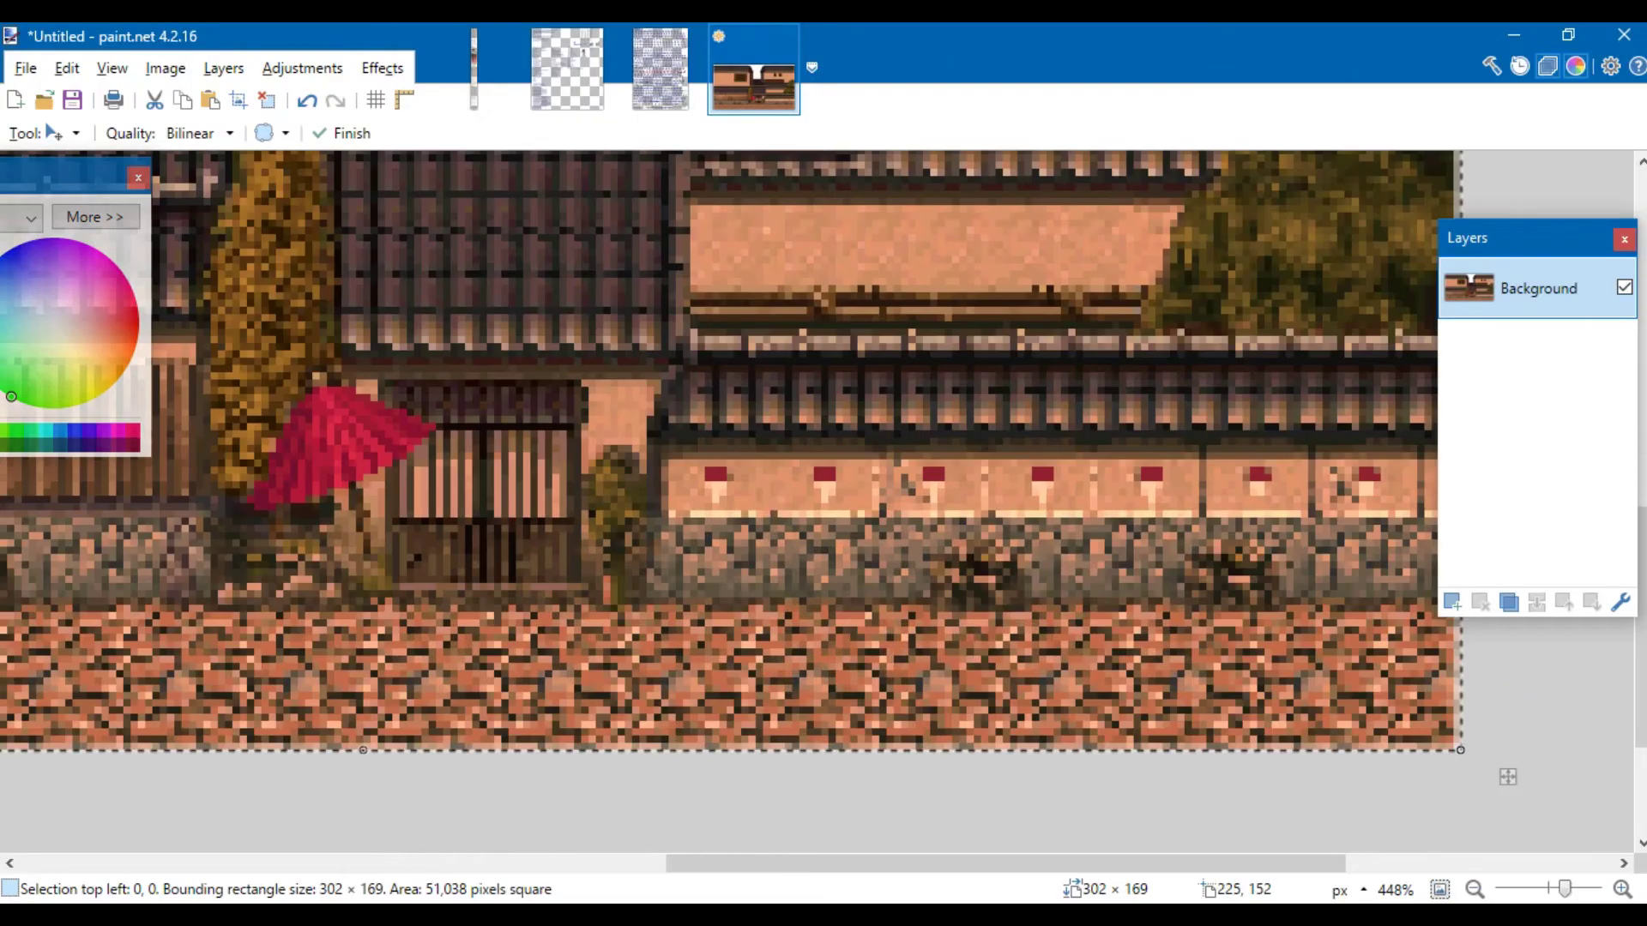
scroll(545, 512, up, 1)
scroll(506, 513, up, 3)
scroll(429, 514, down, 3)
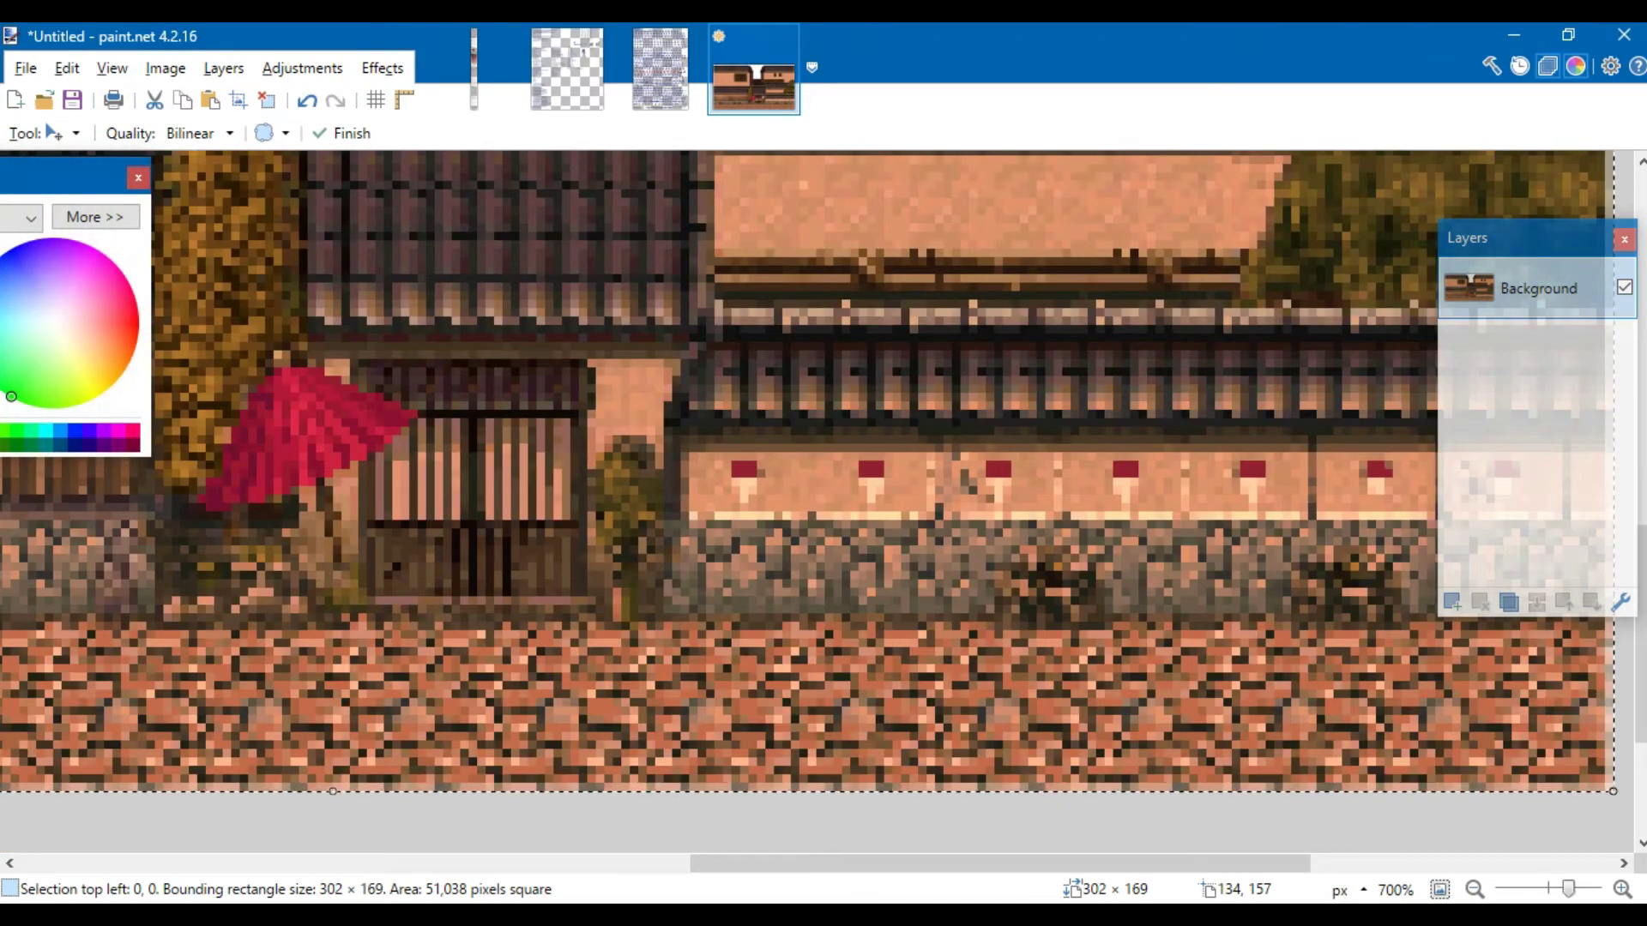
click(785, 37)
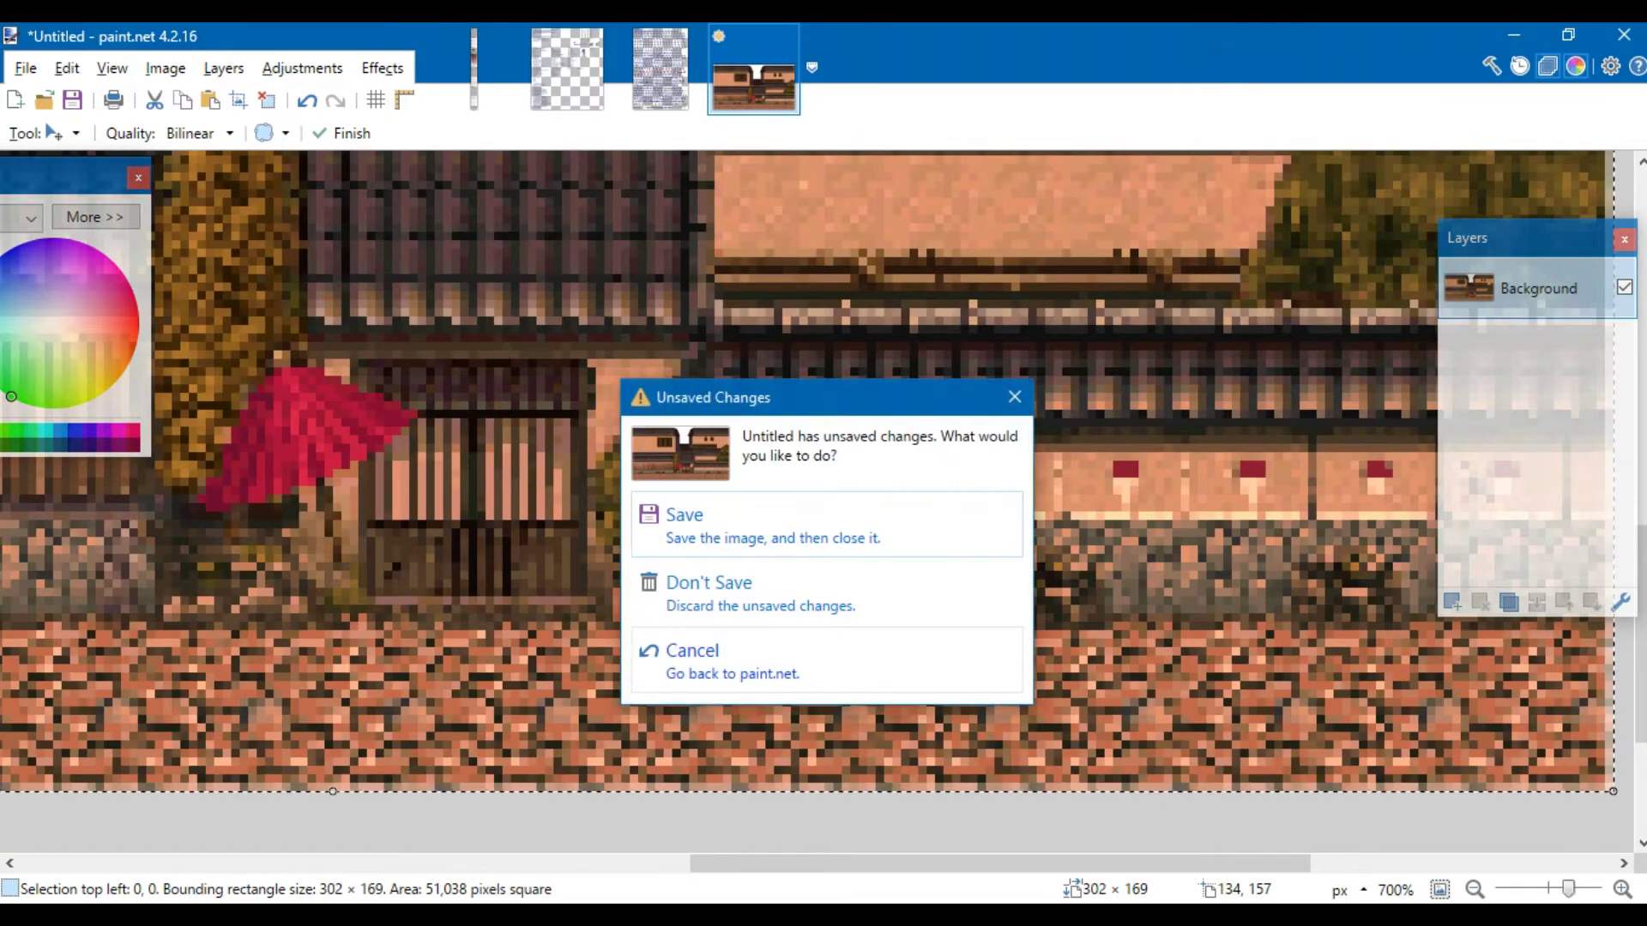
click(712, 588)
- Open the recent file Uchiha District.png and inspect the wooden gate up close
click(26, 68)
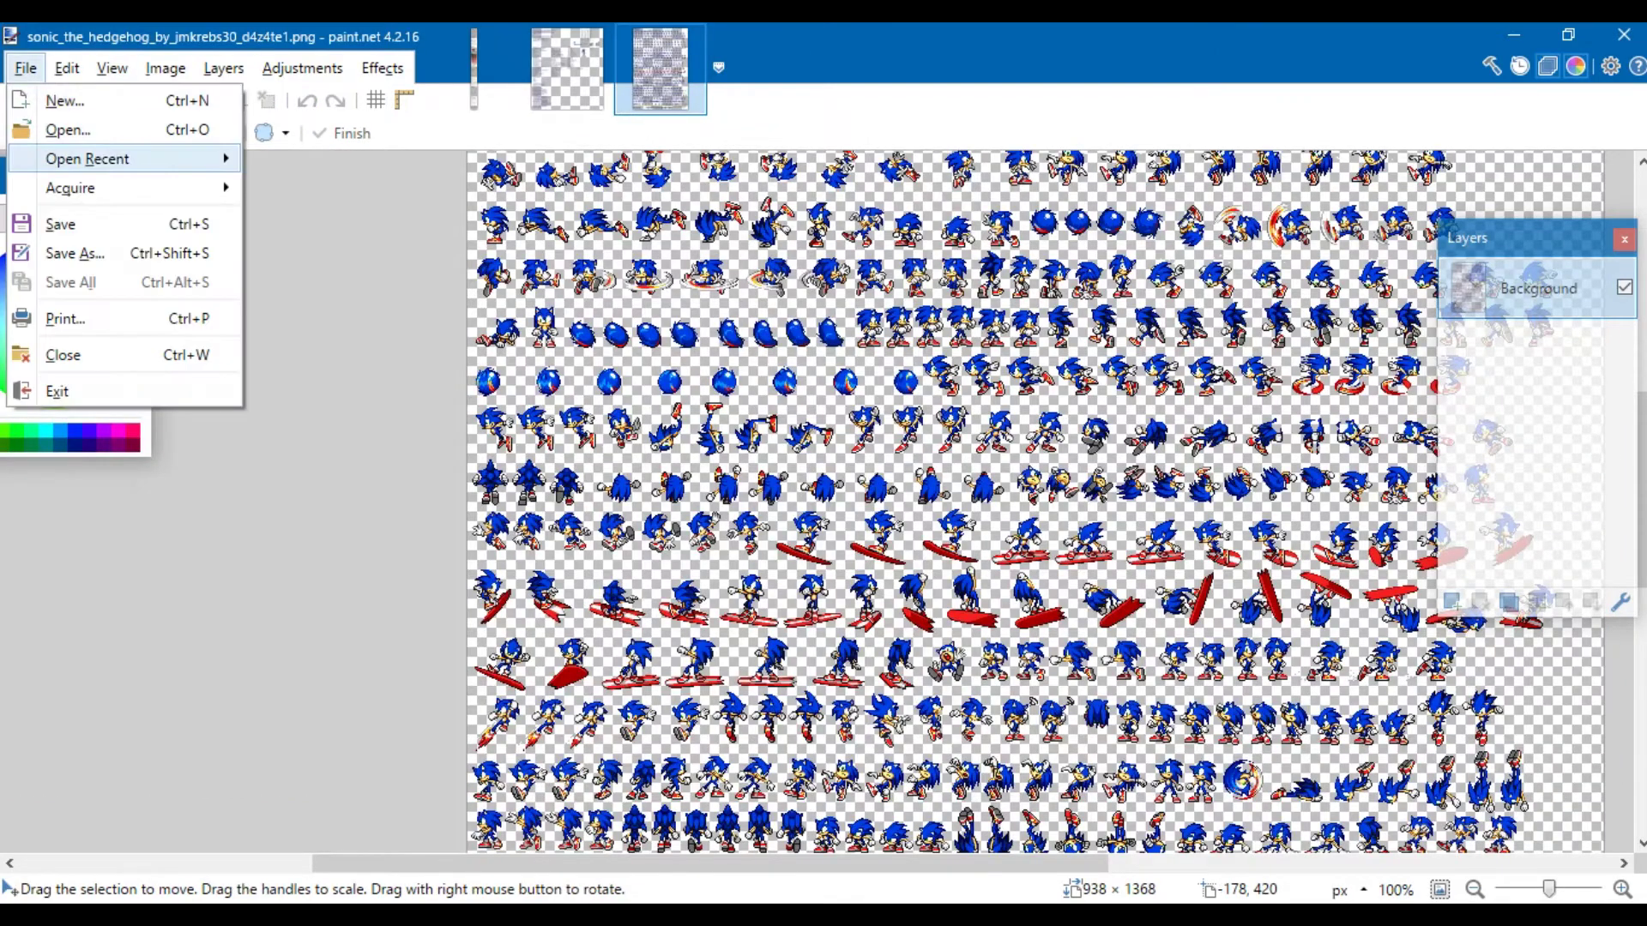
mouse_move(89, 158)
click(411, 617)
click(412, 616)
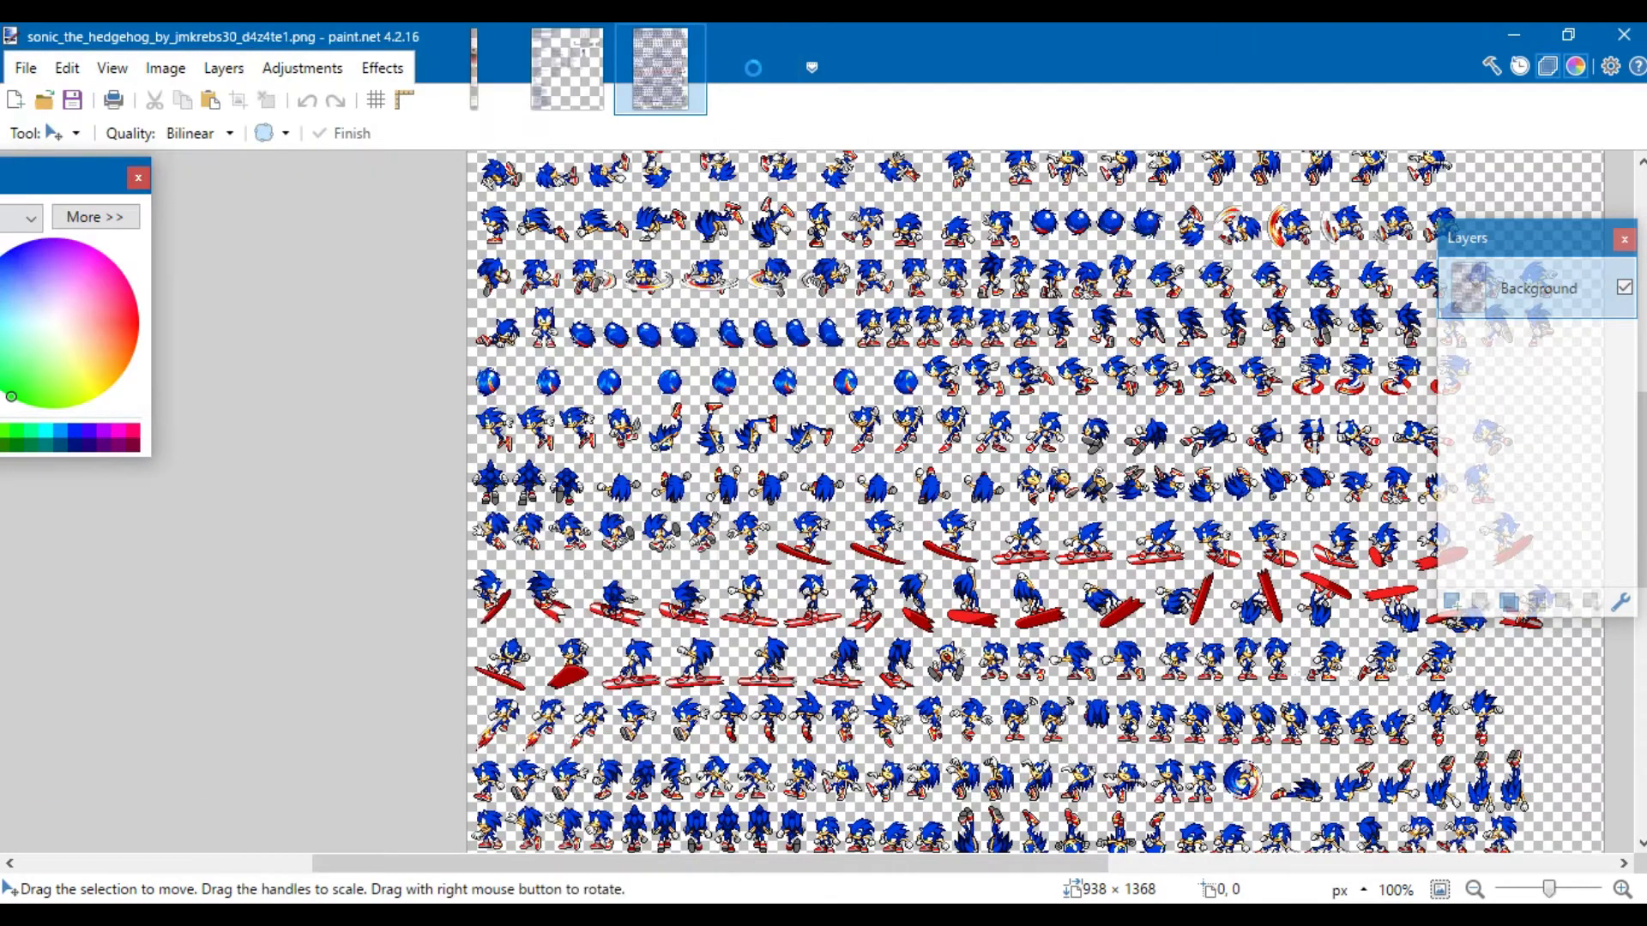
scroll(823, 512, up, 4)
scroll(820, 587, down, 2)
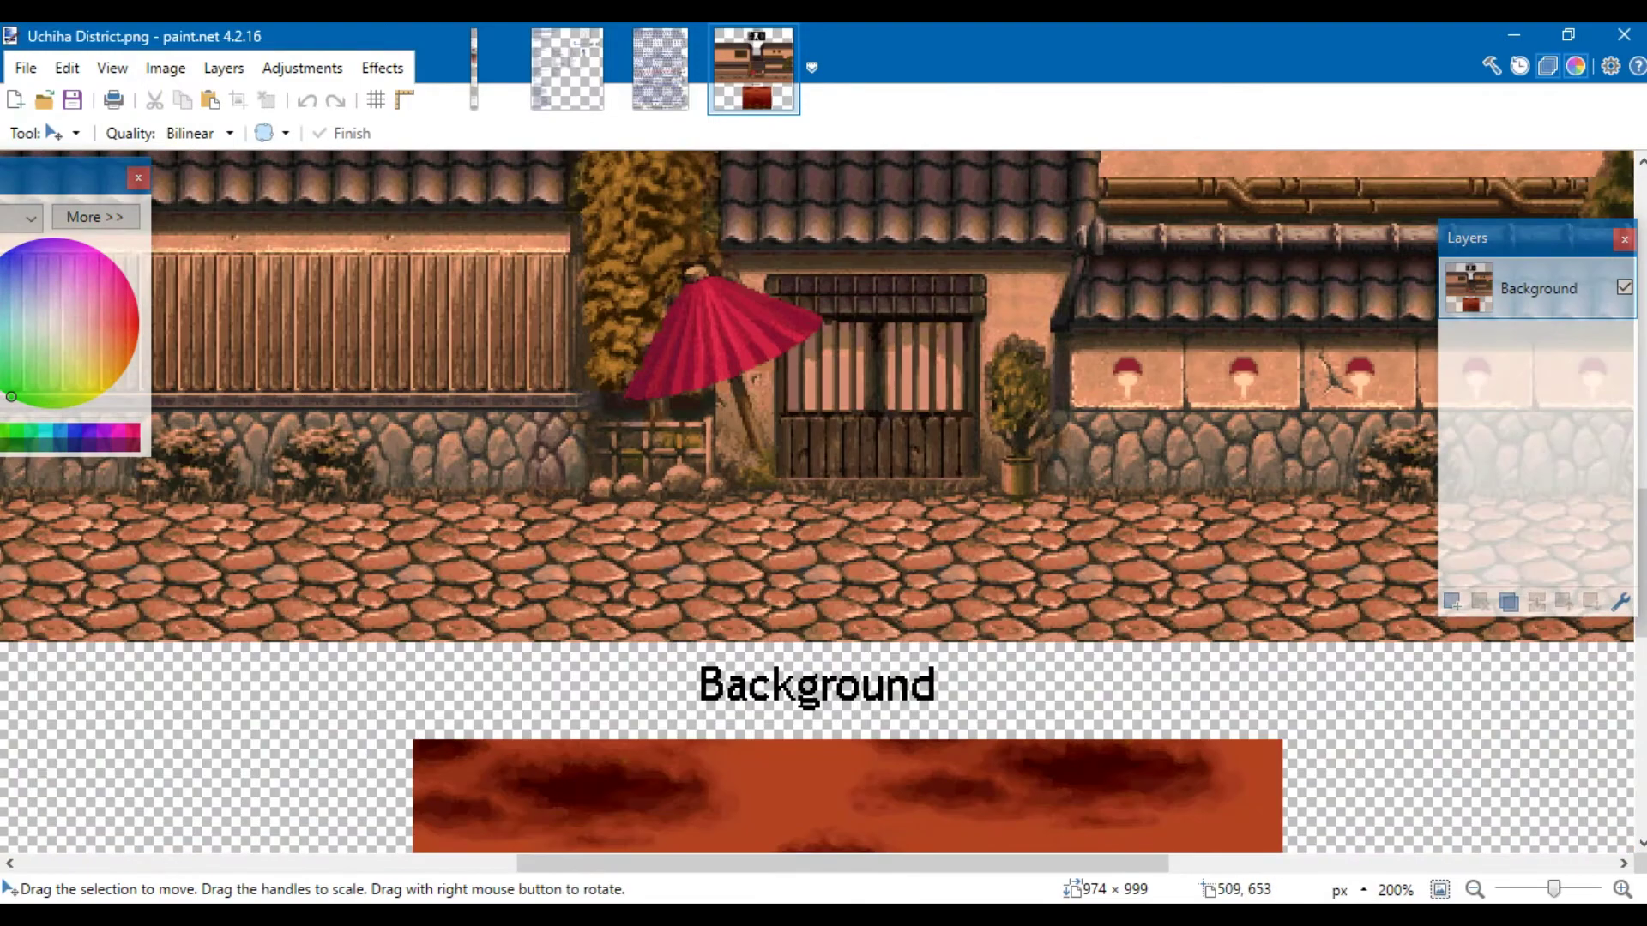
scroll(798, 571, up, 1)
scroll(753, 545, up, 4)
scroll(753, 545, down, 4)
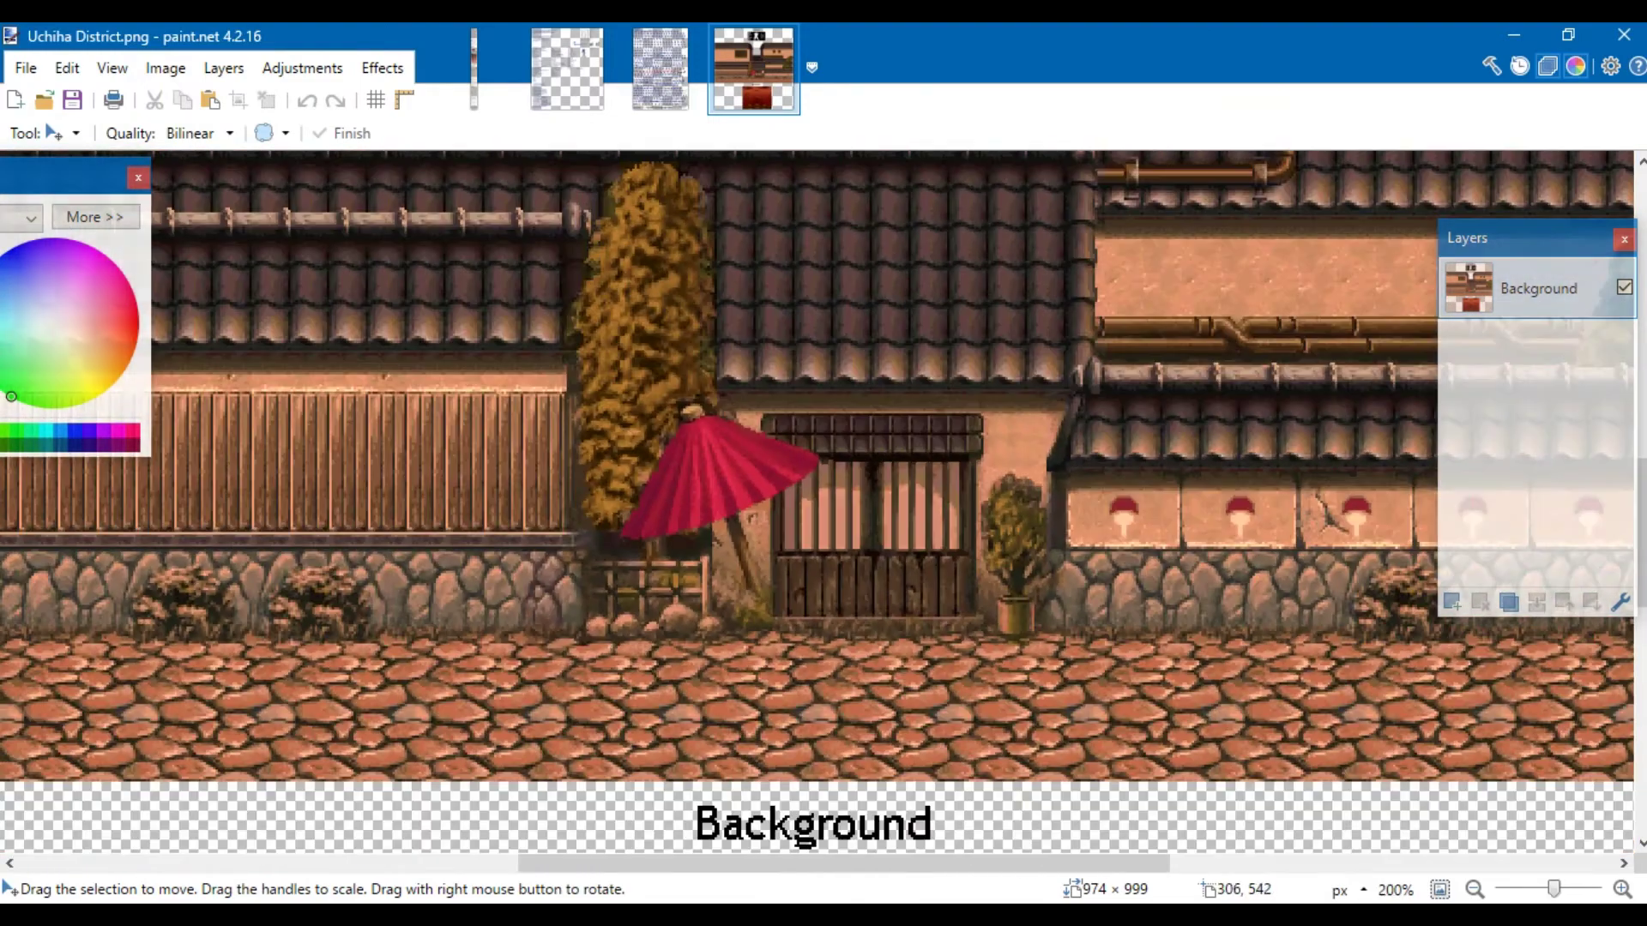
- Select the wooden gate with a rectangle of about 93 × 92 pixels and paste it into a new image
click(59, 133)
click(81, 164)
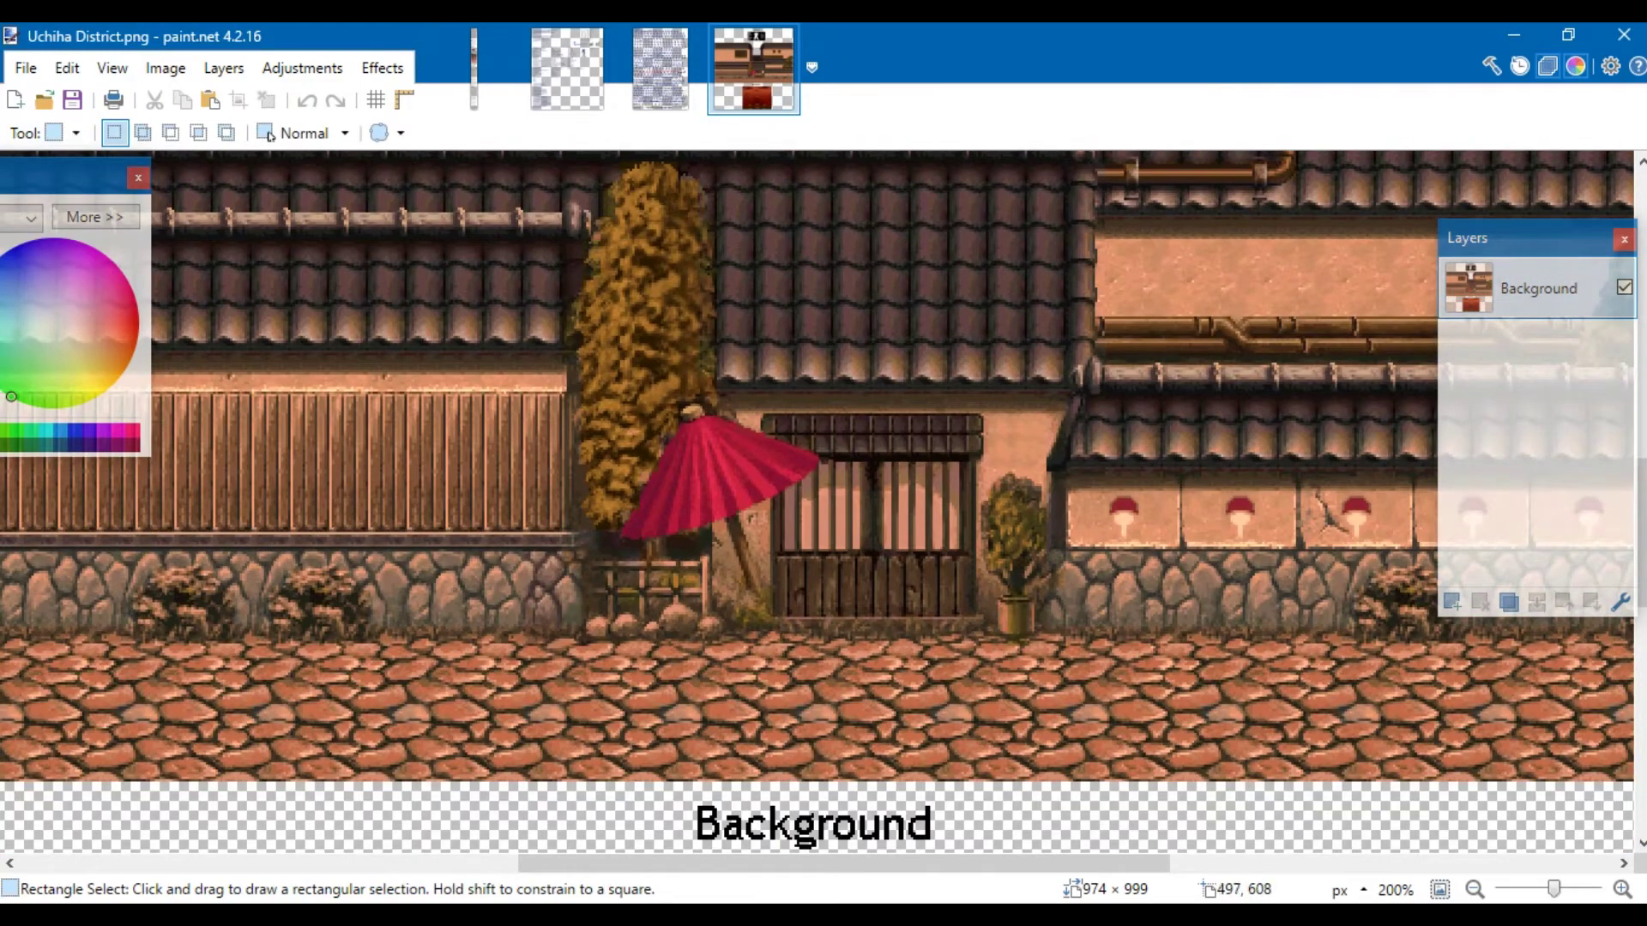
drag(779, 619, 997, 440)
drag(762, 416, 985, 636)
key(ctrl+c)
key(ctrl+n)
key(Return)
key(ctrl+v)
- Draw a closed, jagged green outline across the gate on a new layer with the Line/Curve tool at brush width 3
scroll(862, 558, up, 2)
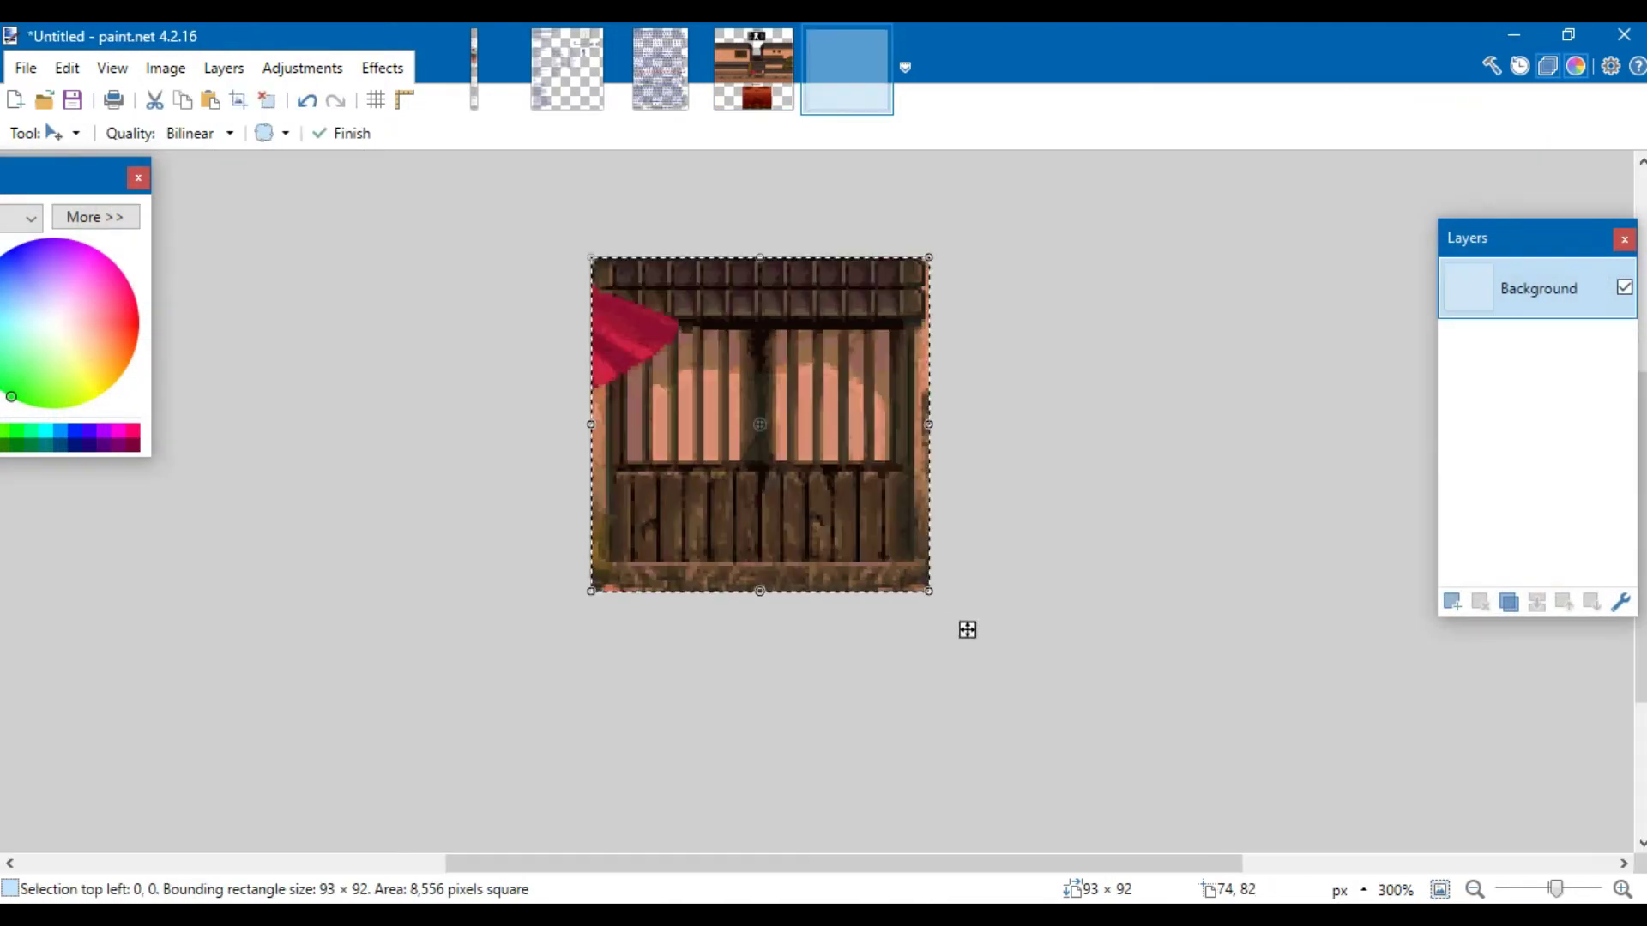
scroll(827, 555, up, 6)
scroll(816, 545, down, 2)
scroll(802, 520, up, 4)
scroll(729, 493, down, 4)
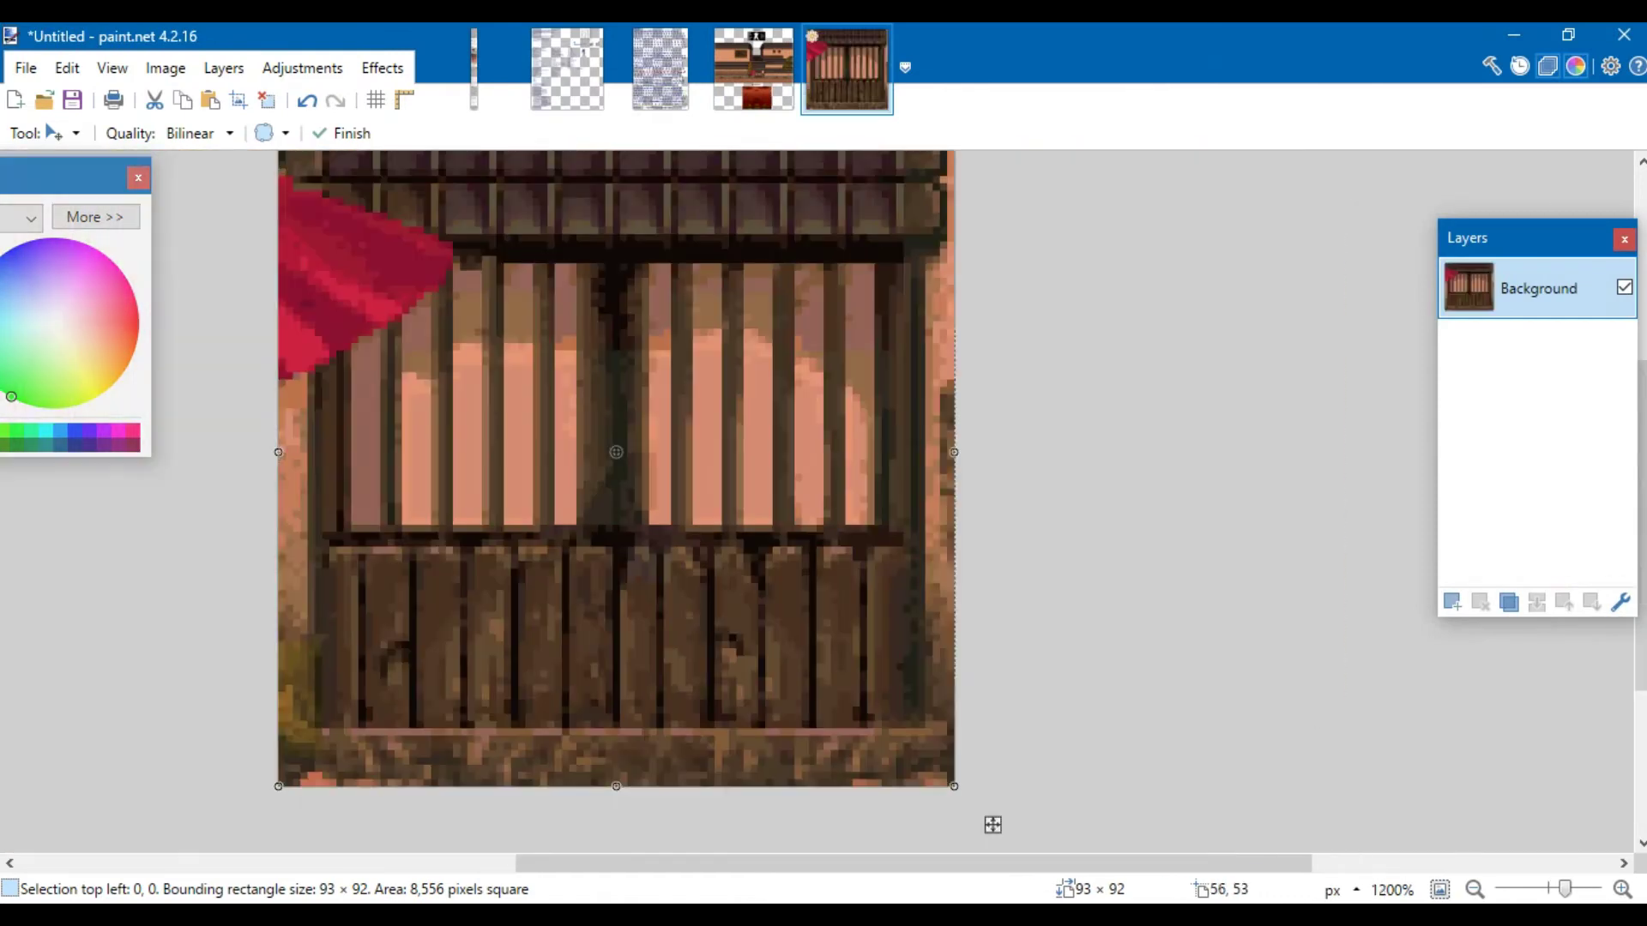
click(62, 133)
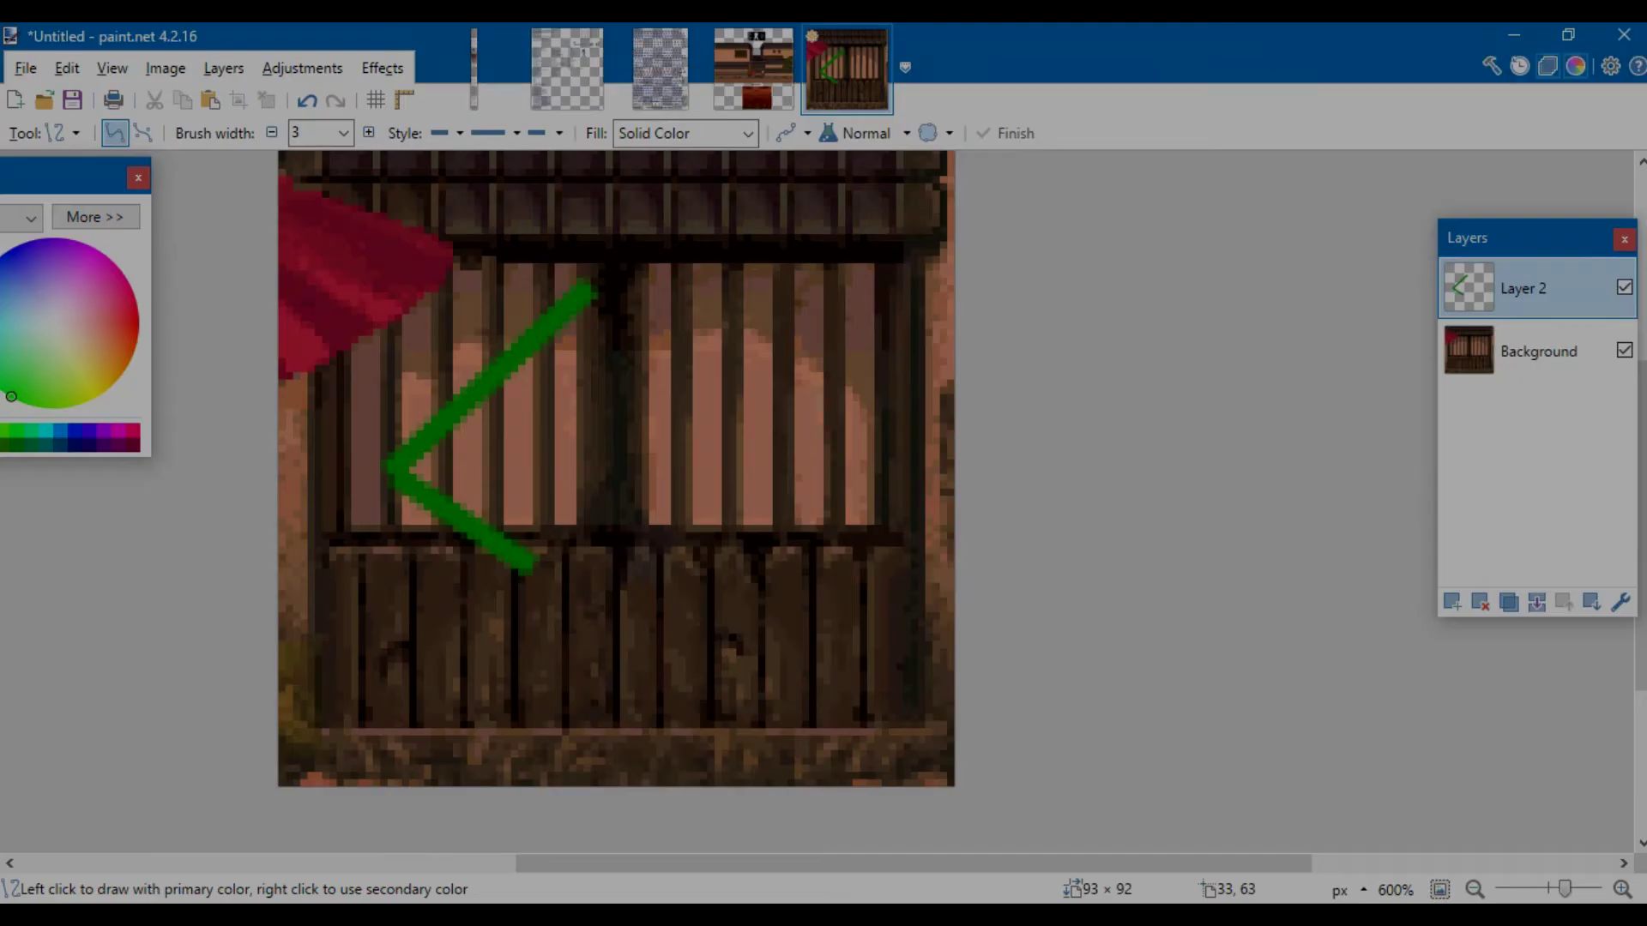
mouse_move(522, 571)
mouse_down()
mouse_move(370, 732)
mouse_move(555, 670)
mouse_up()
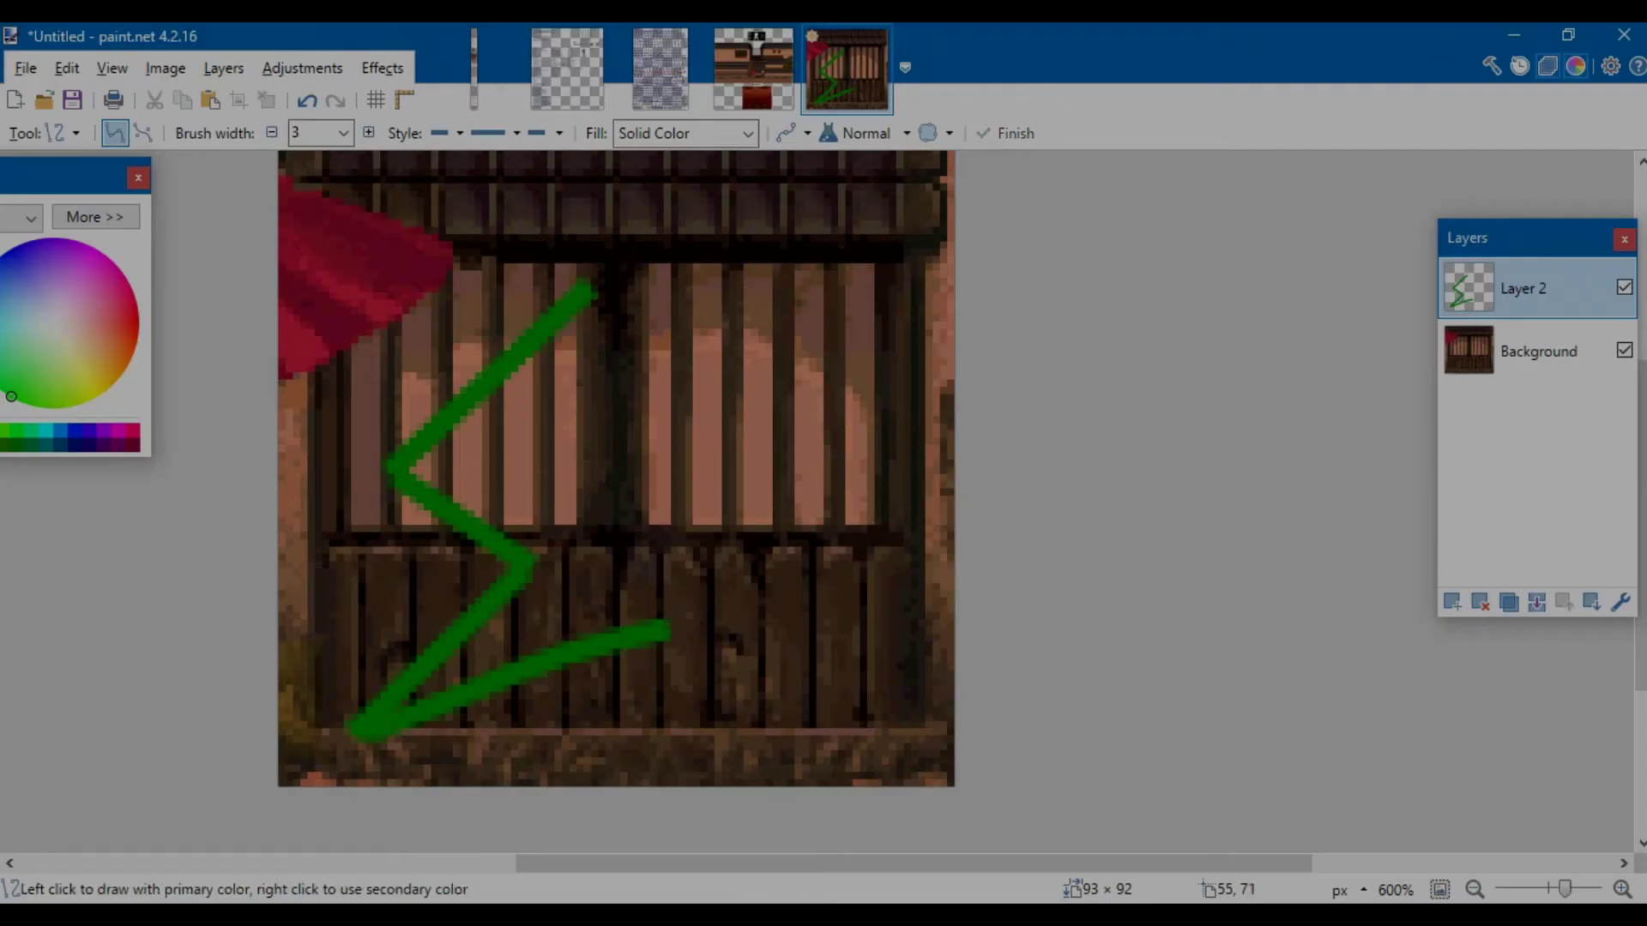
mouse_move(662, 625)
mouse_down()
mouse_move(718, 678)
mouse_move(836, 484)
mouse_up()
key(Return)
drag(837, 485, 875, 543)
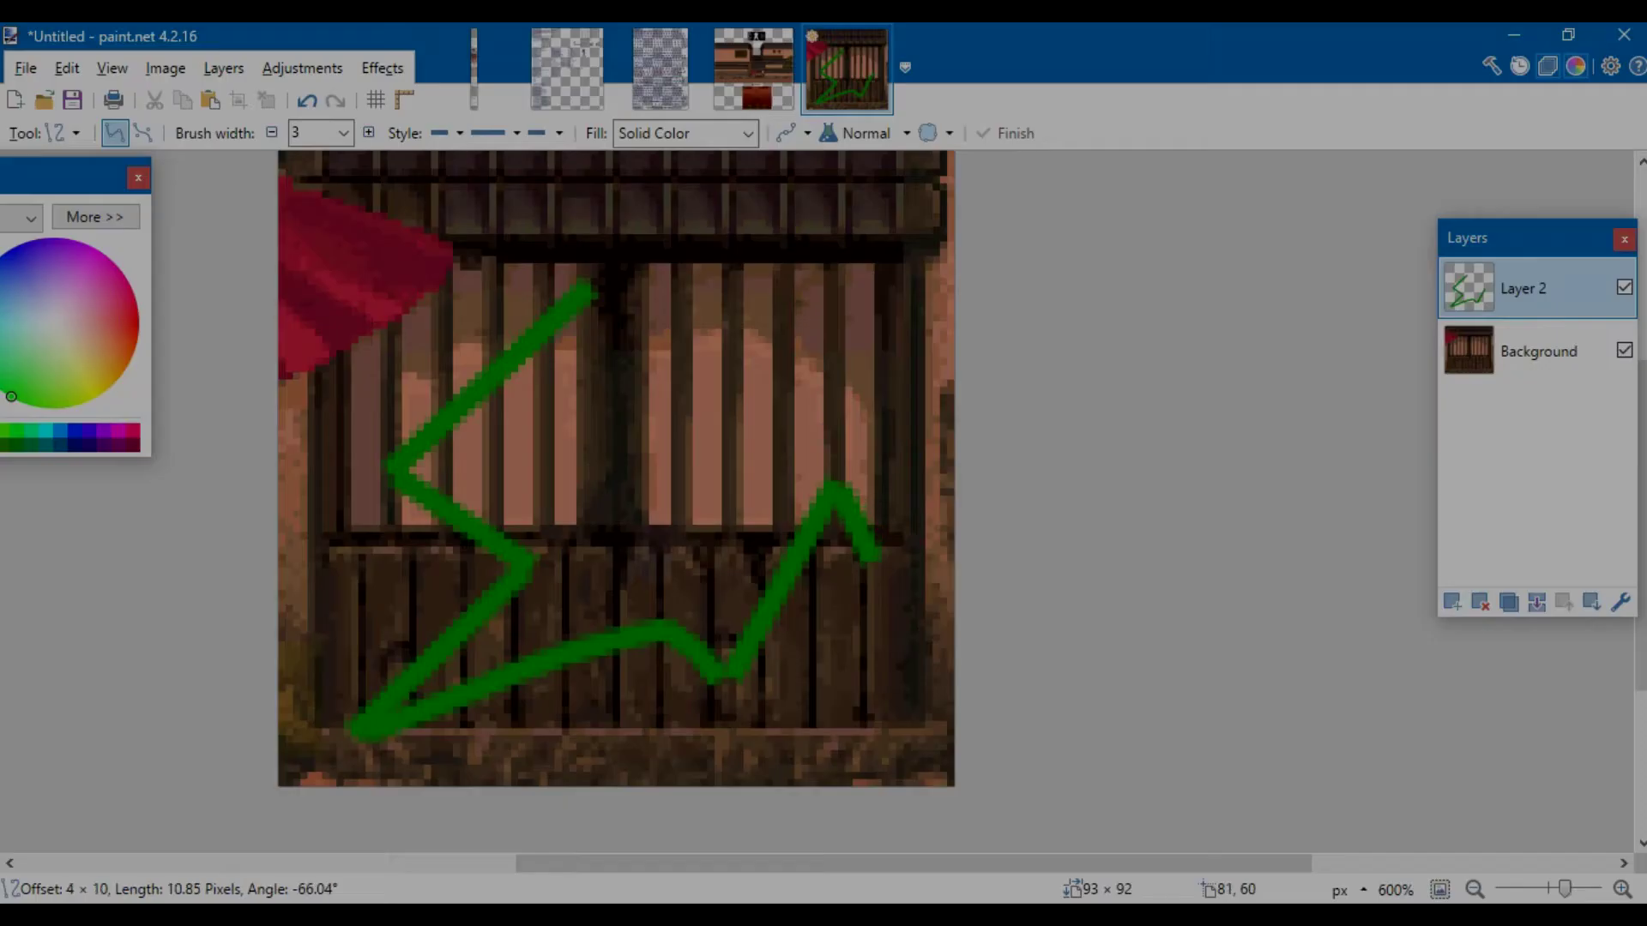
mouse_move(875, 544)
mouse_down()
mouse_move(888, 556)
mouse_move(899, 525)
mouse_up()
drag(899, 525, 808, 382)
key(alt+Tab)
key(alt+Tab)
key(alt+Tab)
key(alt+Tab)
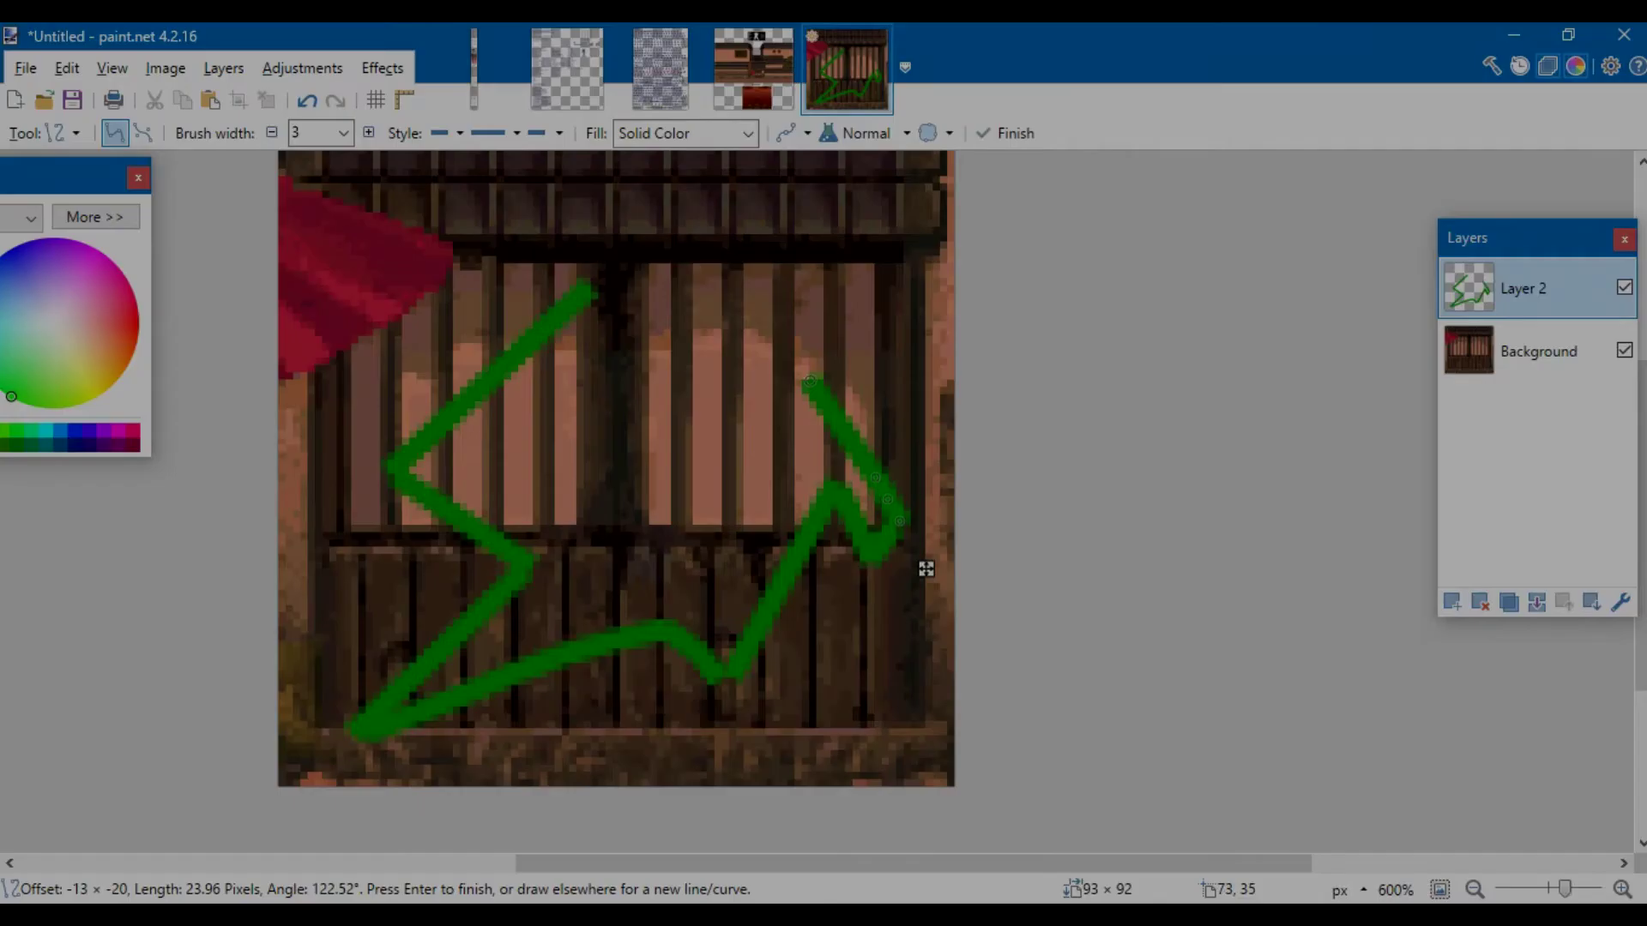
drag(653, 332, 645, 334)
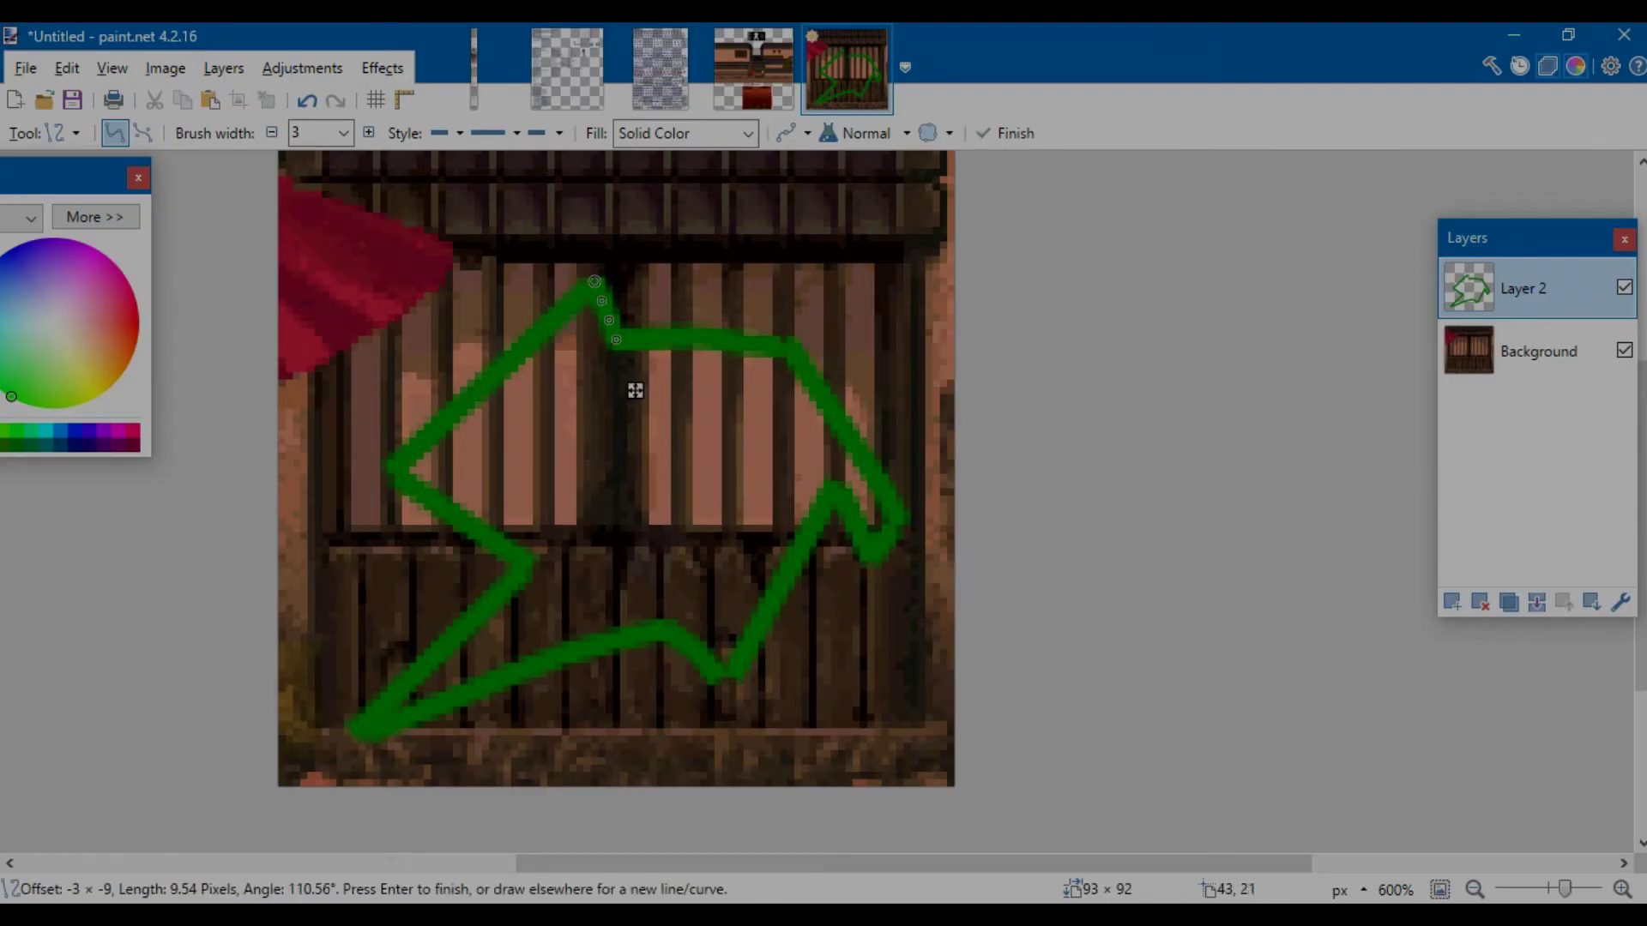
- Move the loose end of the green outline slightly upward at its peak and try a Magic Wand selection just inside it
drag(594, 281, 608, 275)
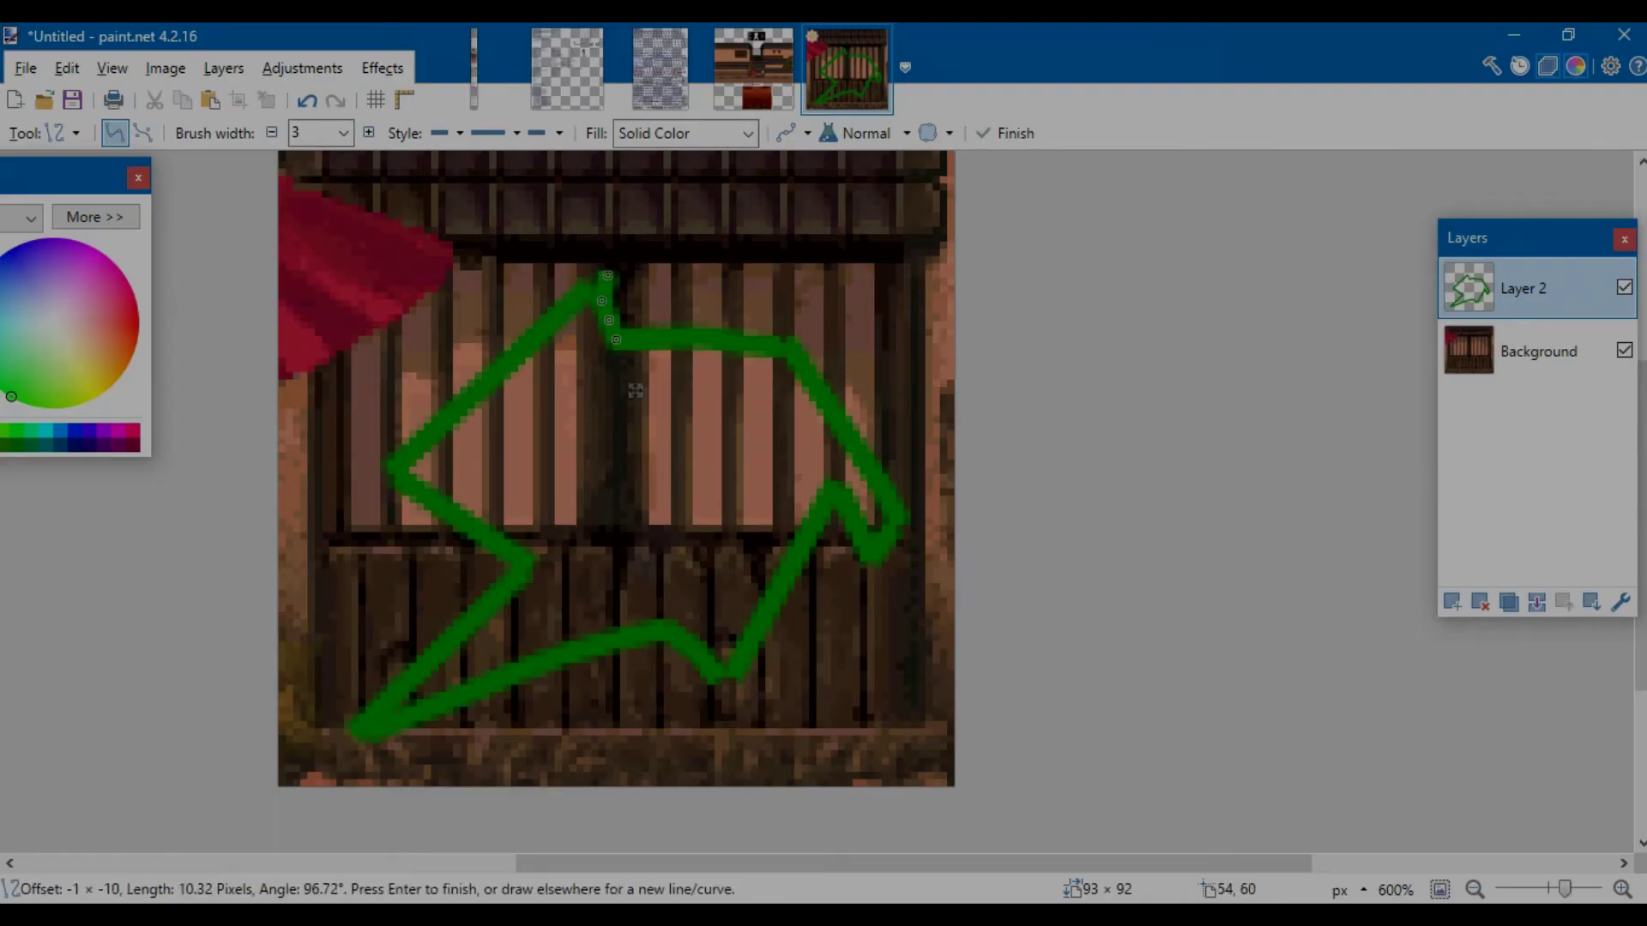
click(76, 134)
click(103, 339)
click(616, 353)
key(ctrl+z)
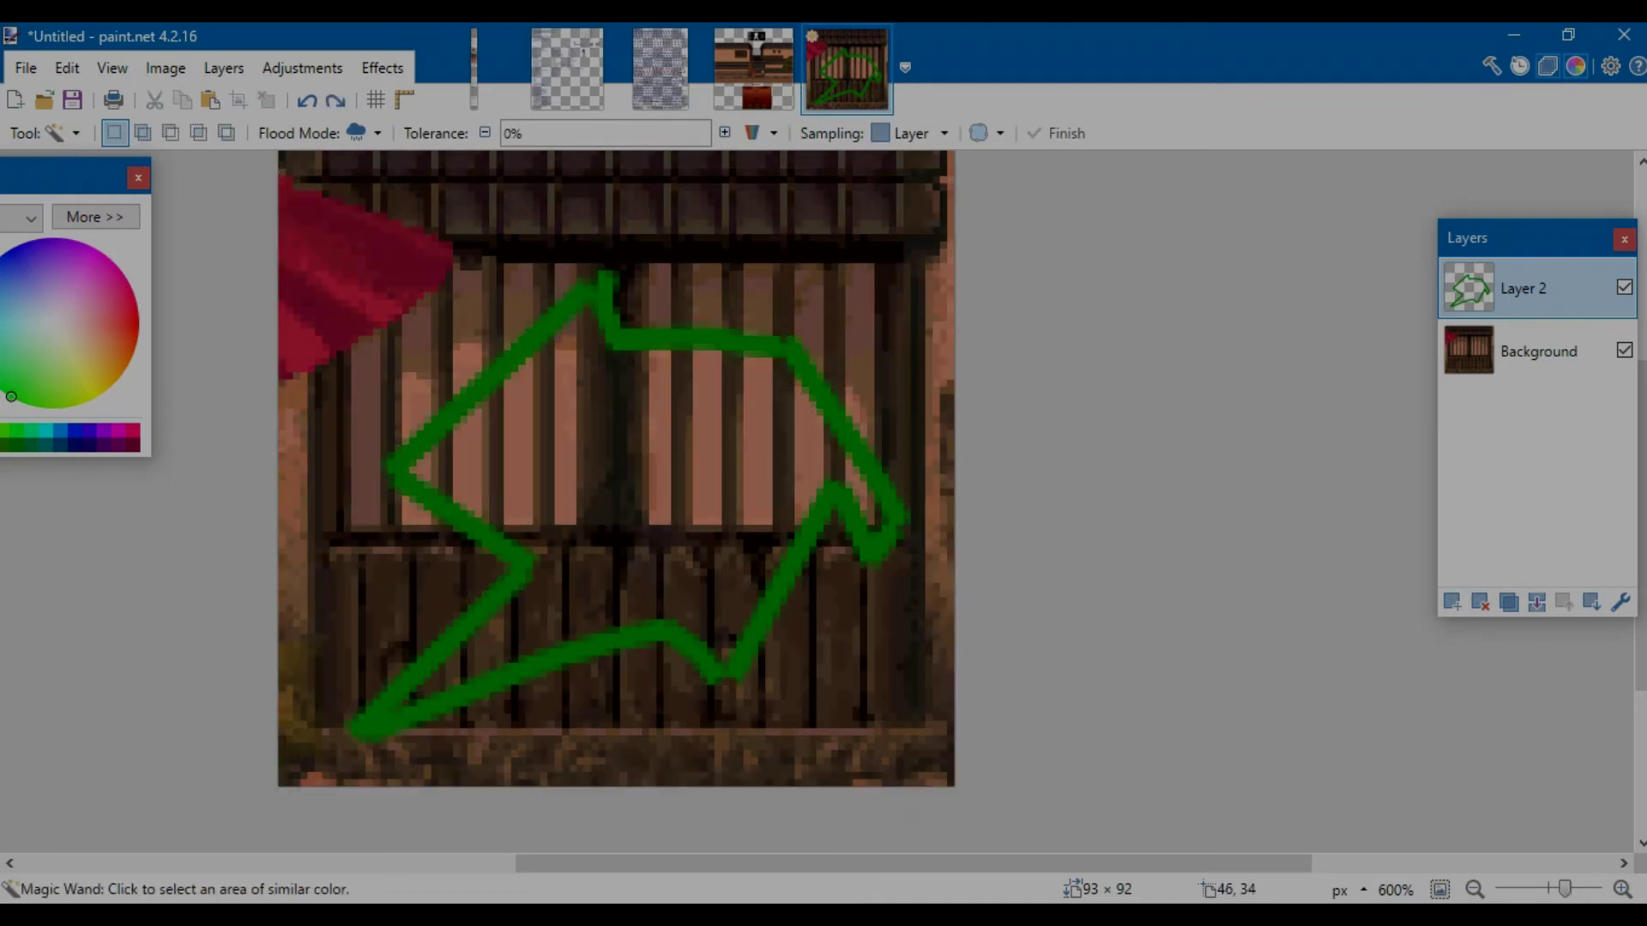
- Try filling the area enclosed by the green outline with the Paint Bucket, and undo it
click(64, 133)
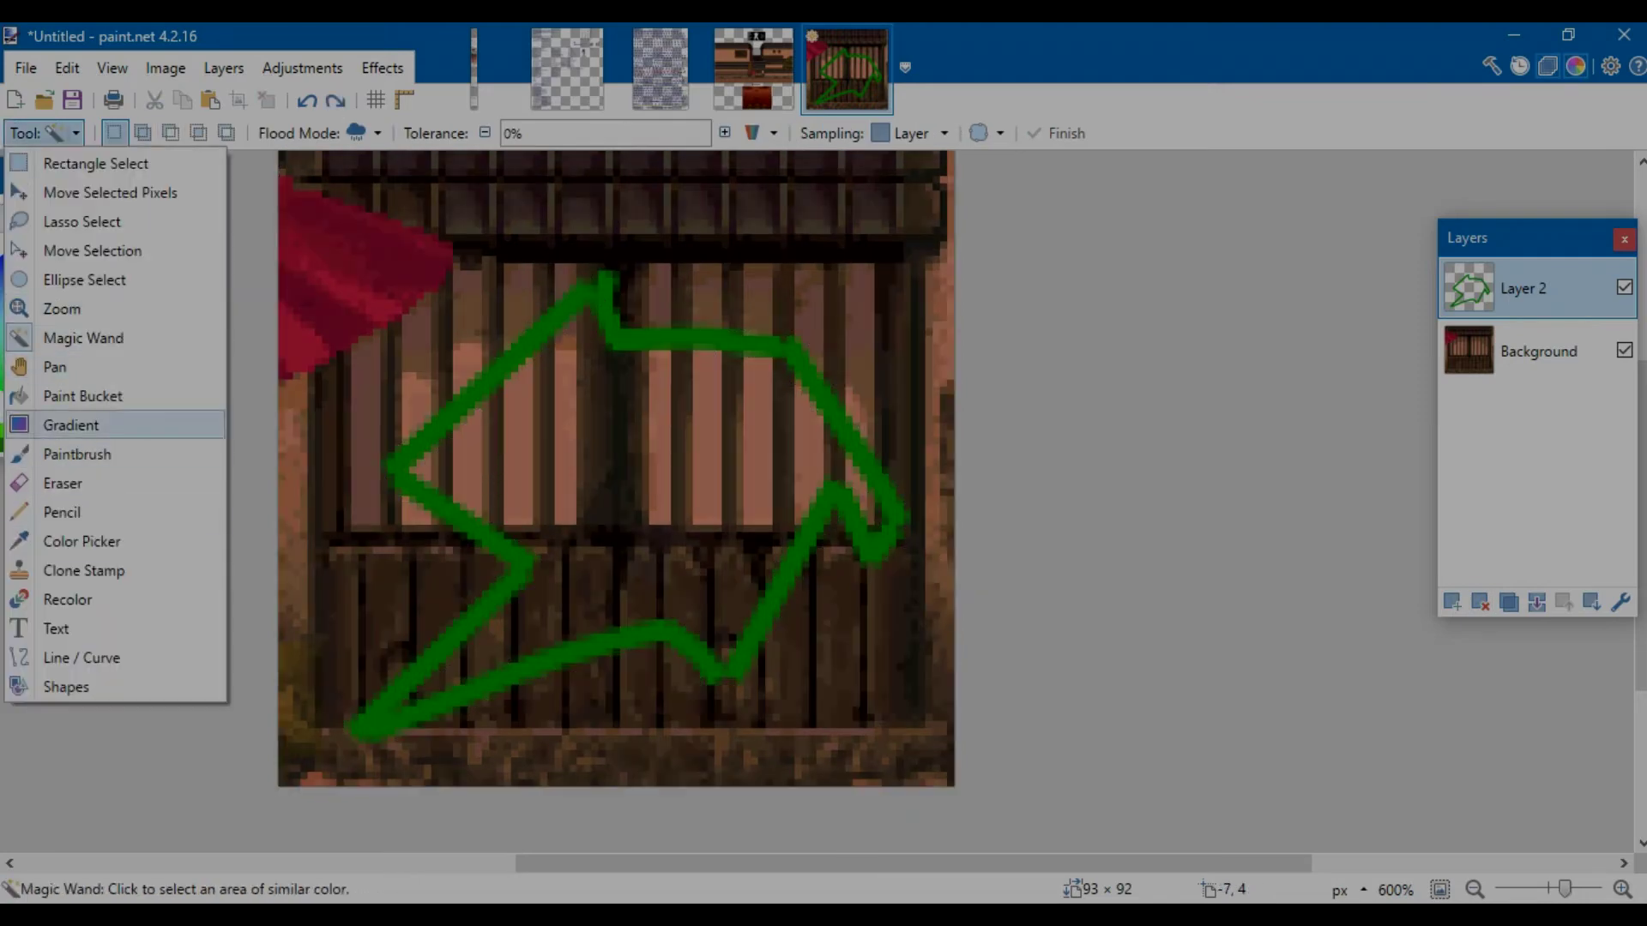
click(68, 394)
click(652, 528)
key(ctrl+z)
- Select the green outline with the Magic Wand and raise the tolerance to 58%
click(64, 133)
click(86, 340)
click(536, 339)
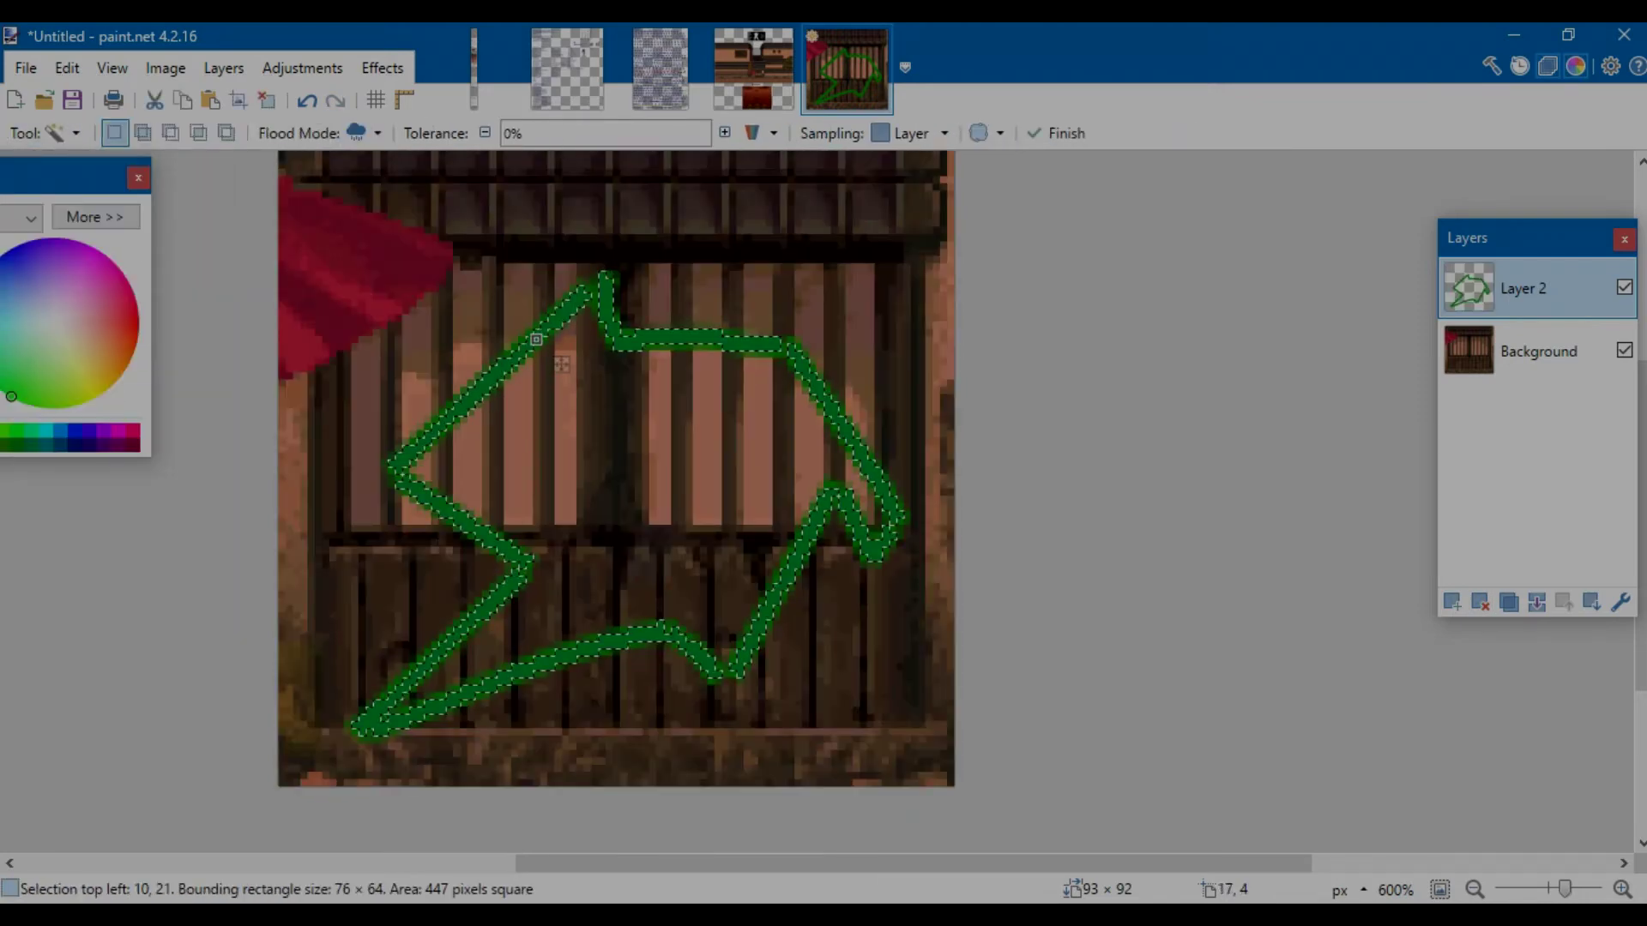
click(724, 132)
click(725, 133)
click(751, 133)
click(729, 133)
click(729, 133)
click(729, 133)
- Select the area enclosed by the green outline with the Magic Wand, limited to connected pixels with a tolerance of 19%
click(76, 132)
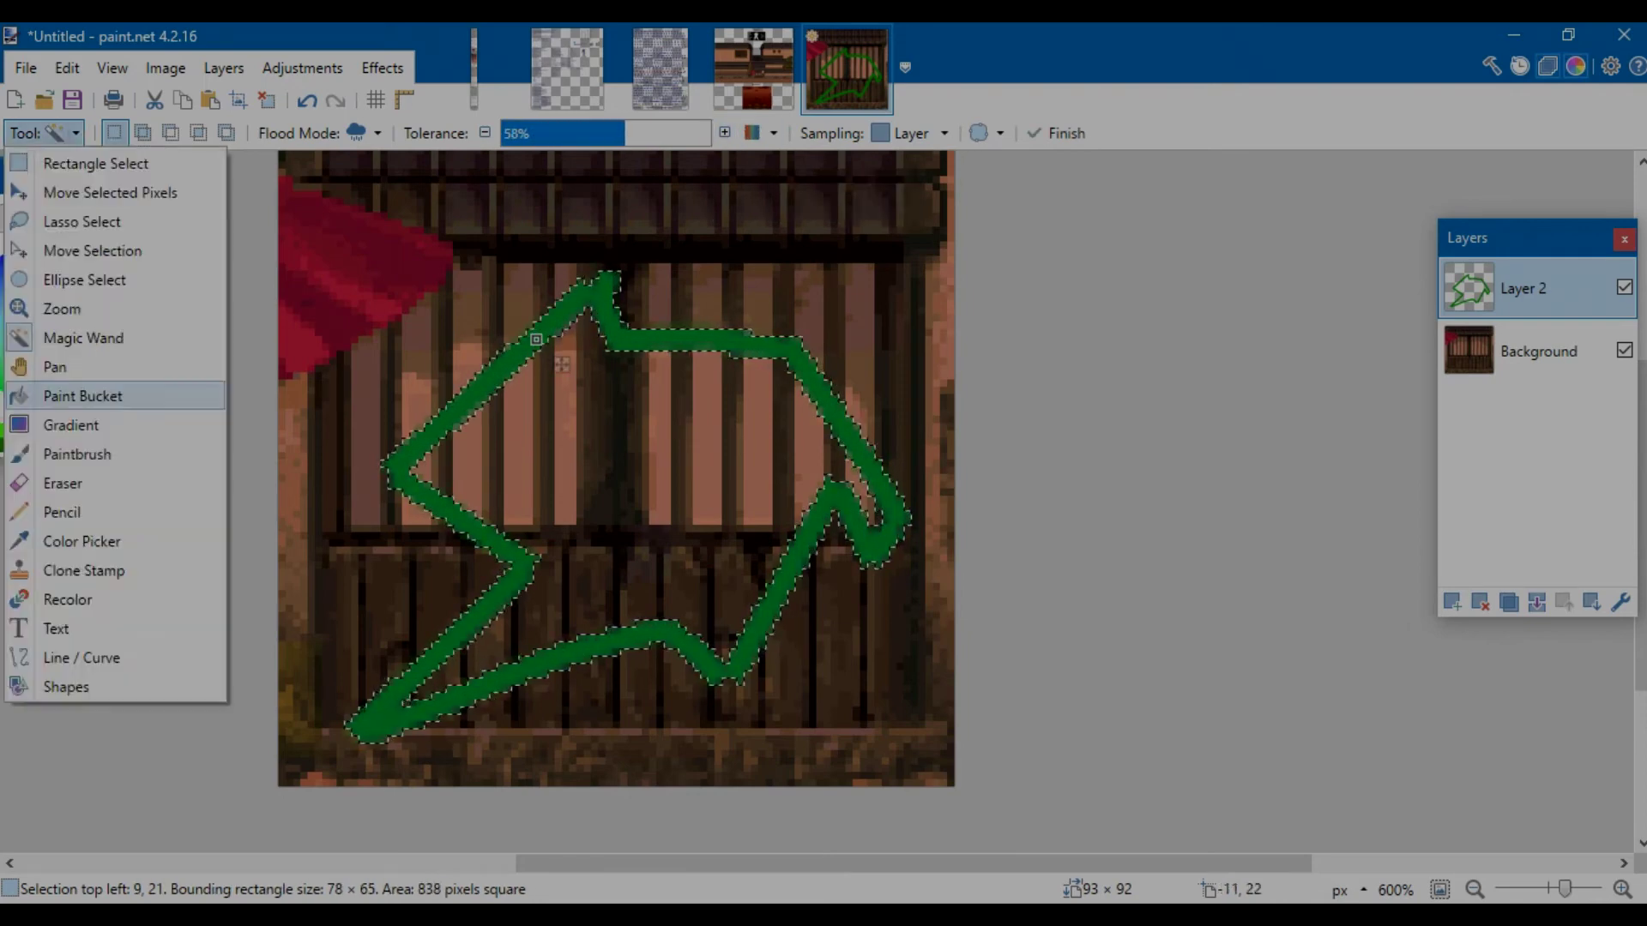
click(86, 393)
click(76, 132)
click(98, 335)
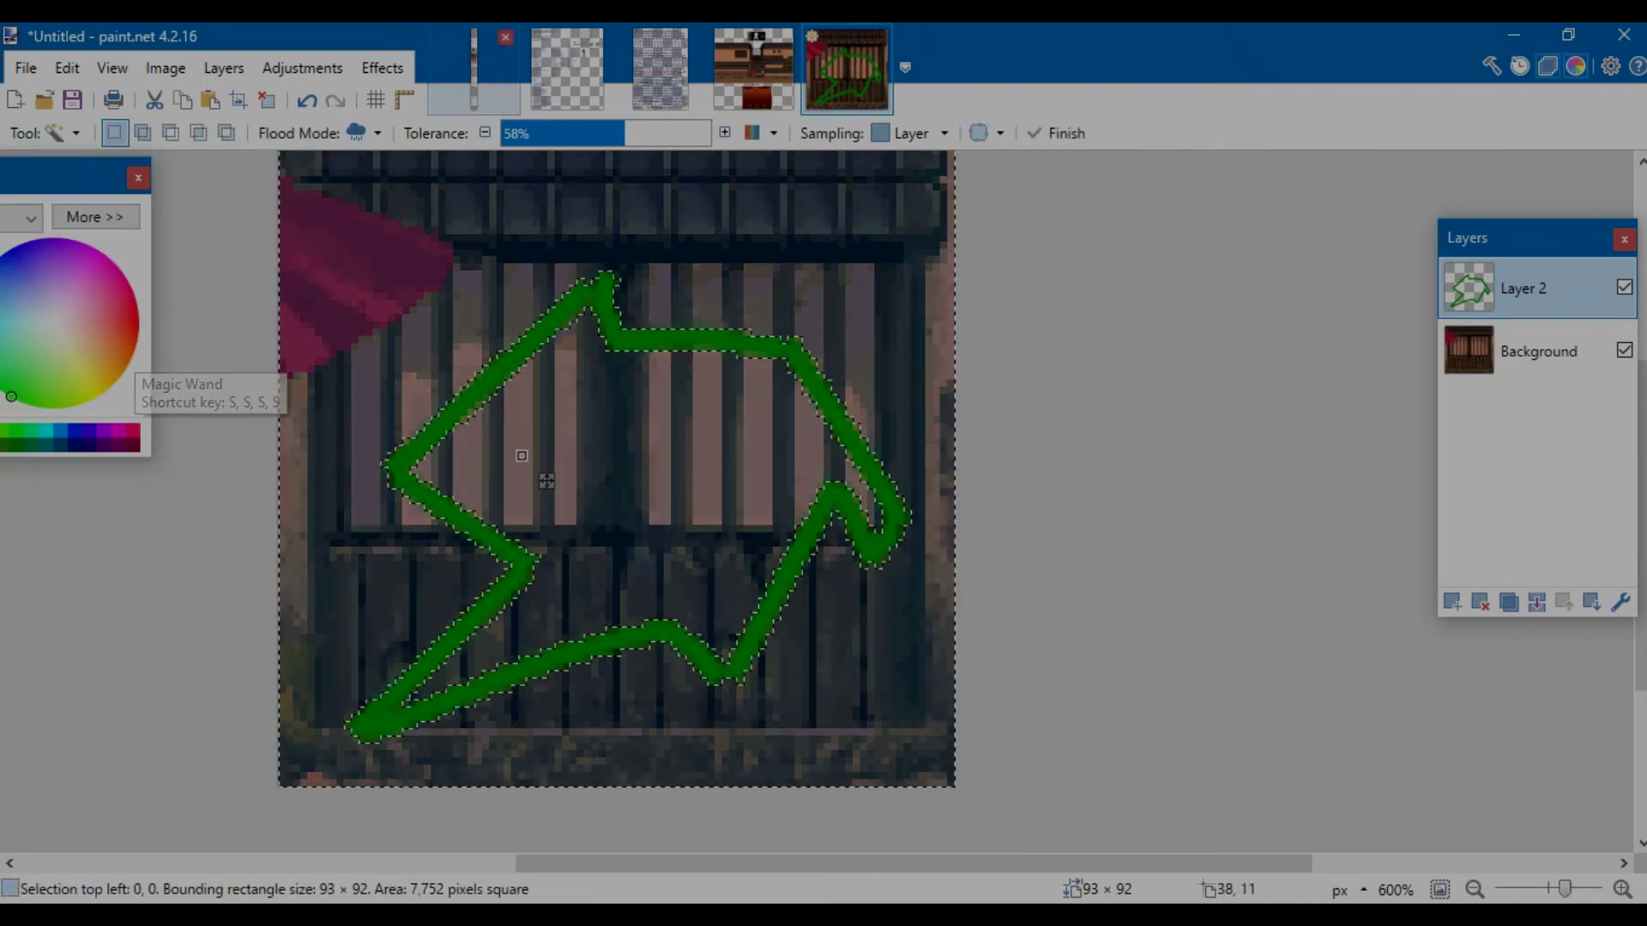
click(522, 455)
click(725, 132)
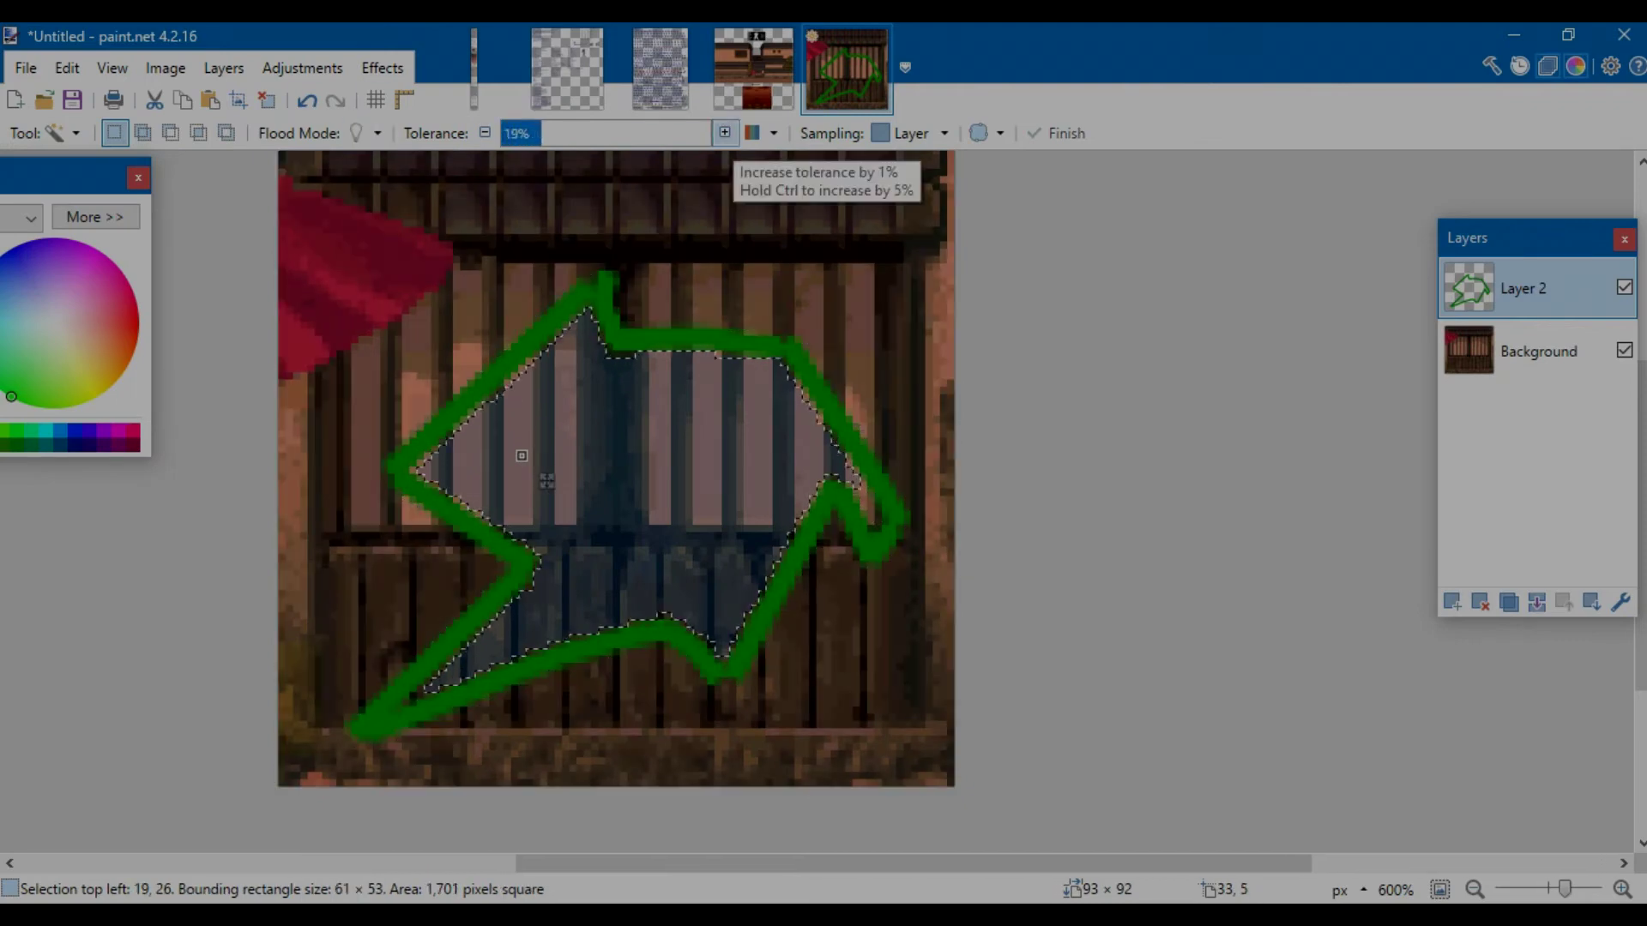